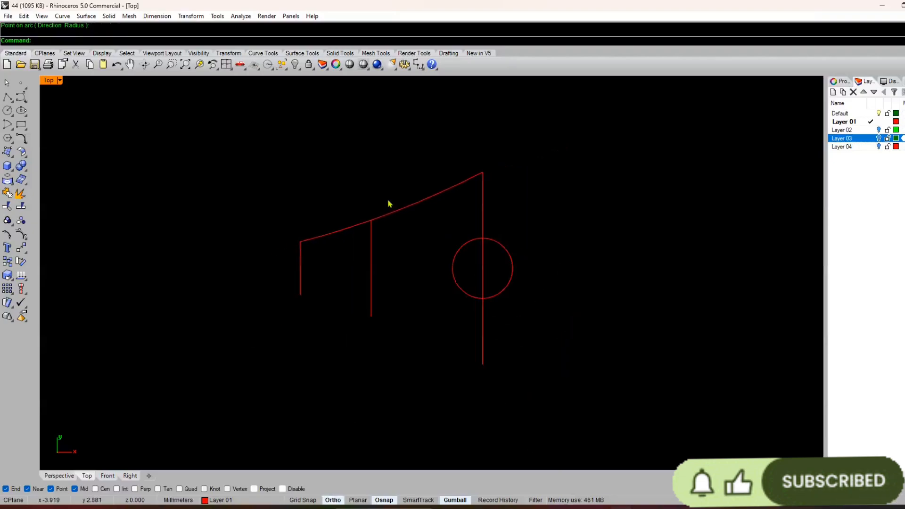
Step: Select the upper sloped curve
{"action": "left_click", "coordinate": [404, 208]}
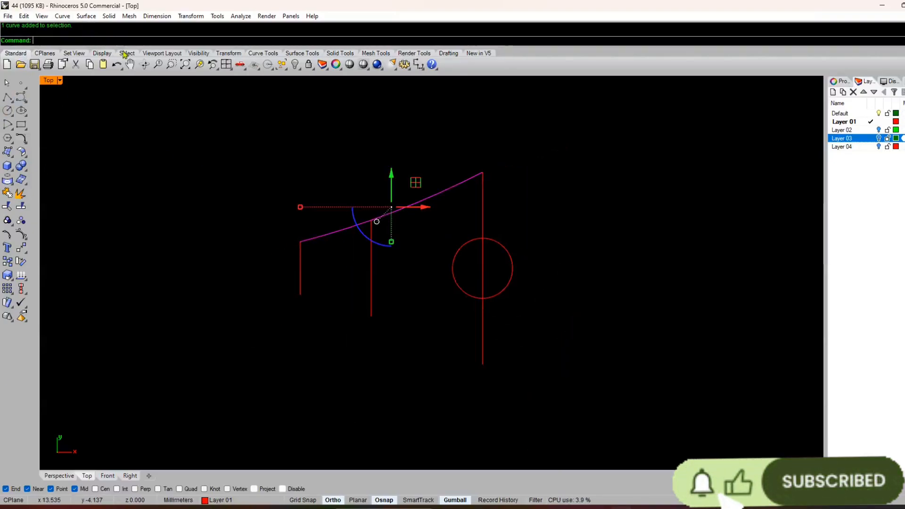
{"action": "left_click", "coordinate": [267, 16]}
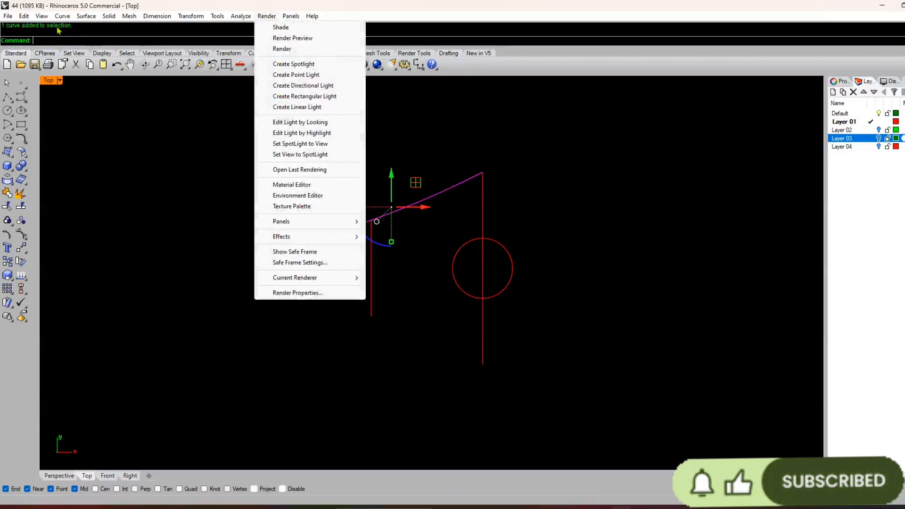
{"action": "mouse_move", "coordinate": [86, 16]}
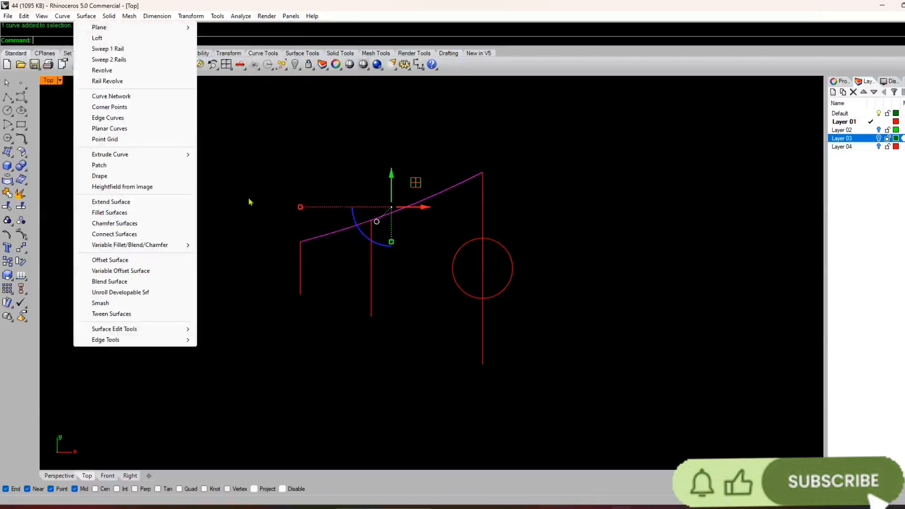
{"action": "left_click", "coordinate": [57, 2]}
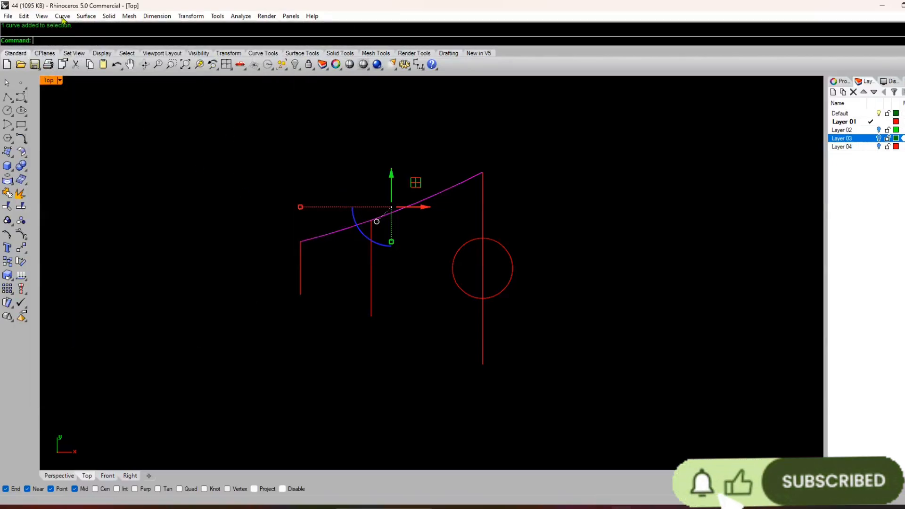
{"action": "left_click", "coordinate": [63, 17]}
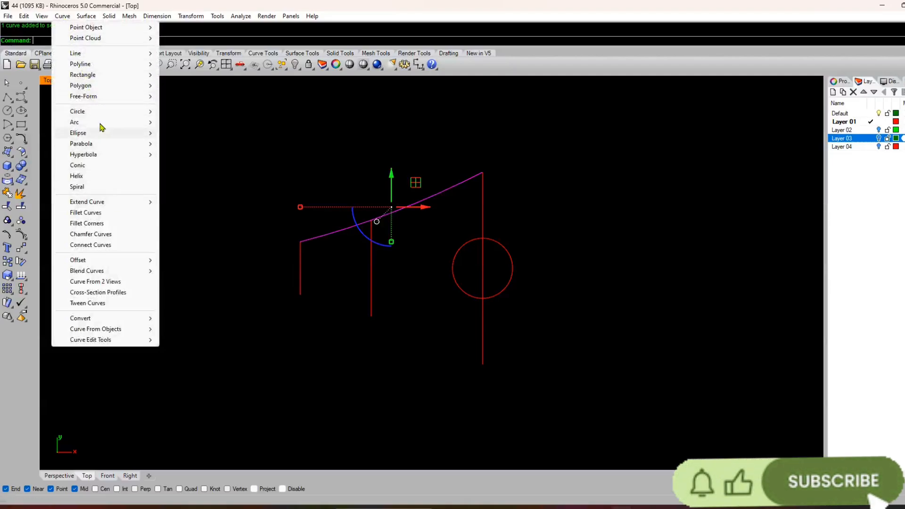
{"action": "mouse_move", "coordinate": [90, 66]}
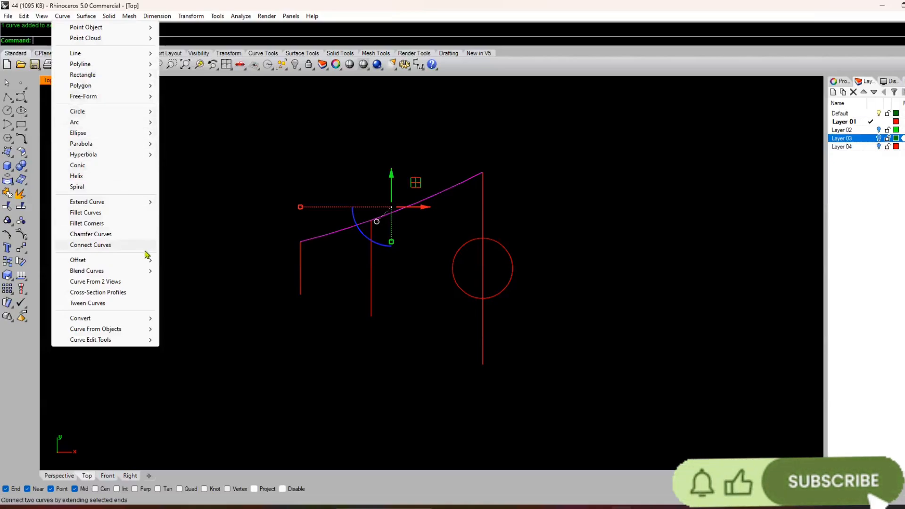
{"action": "left_click", "coordinate": [173, 184]}
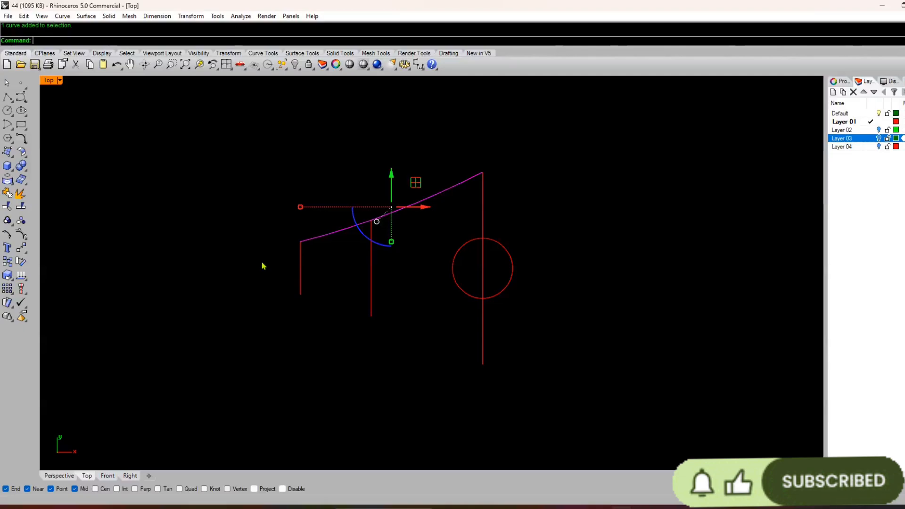
{"action": "left_click", "coordinate": [223, 299]}
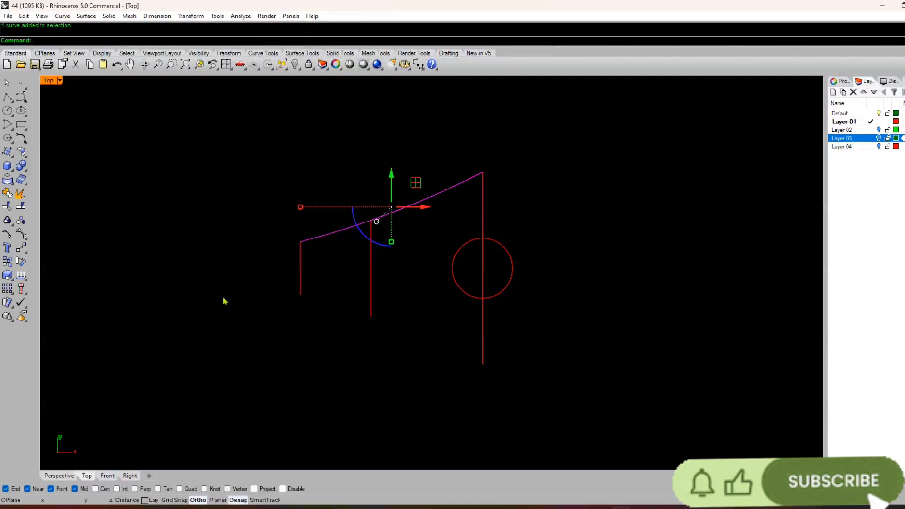
{"action": "right_click", "coordinate": [224, 298]}
{"action": "key", "text": "Escape"}
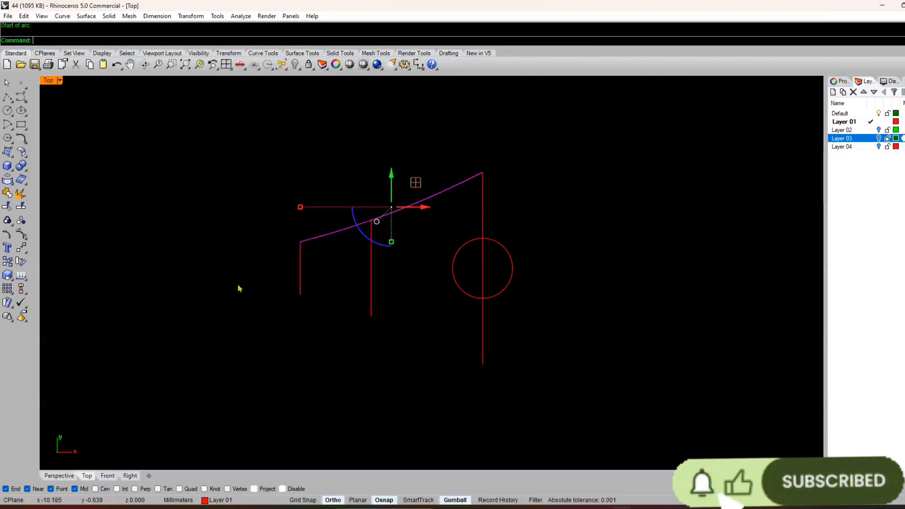
Step: Rebuild the selected upper sloped curve as a degree 3 curve, deleting the input
{"action": "type", "text": "rb"}
{"action": "key", "text": "Return"}
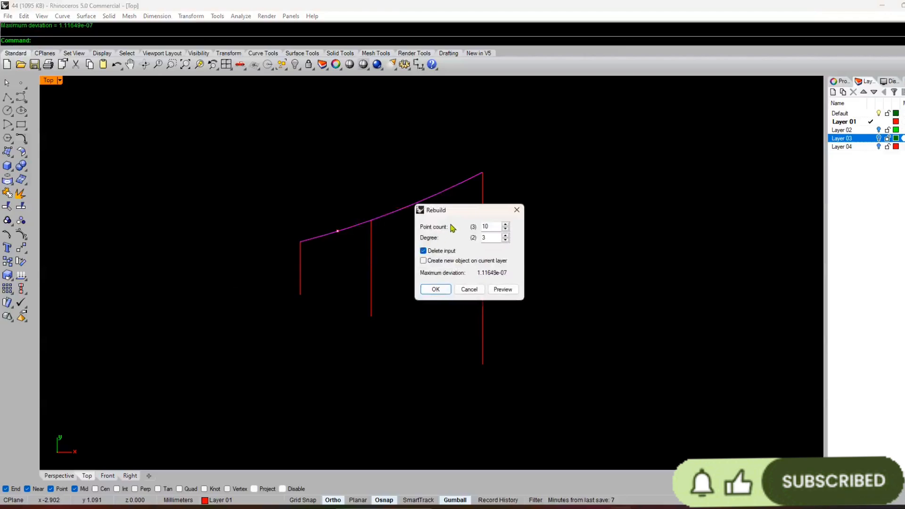
{"action": "left_click_drag", "start_coordinate": [495, 211], "coordinate": [585, 132]}
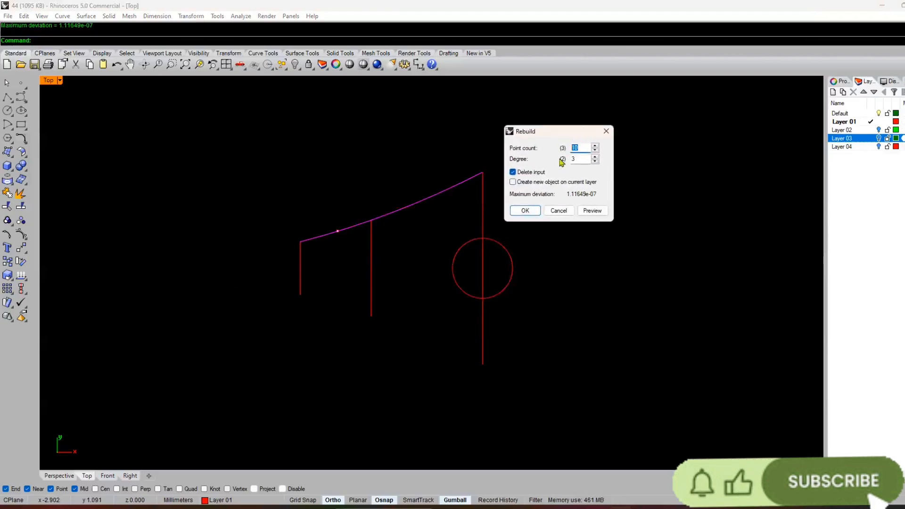
{"action": "key", "text": "Return"}
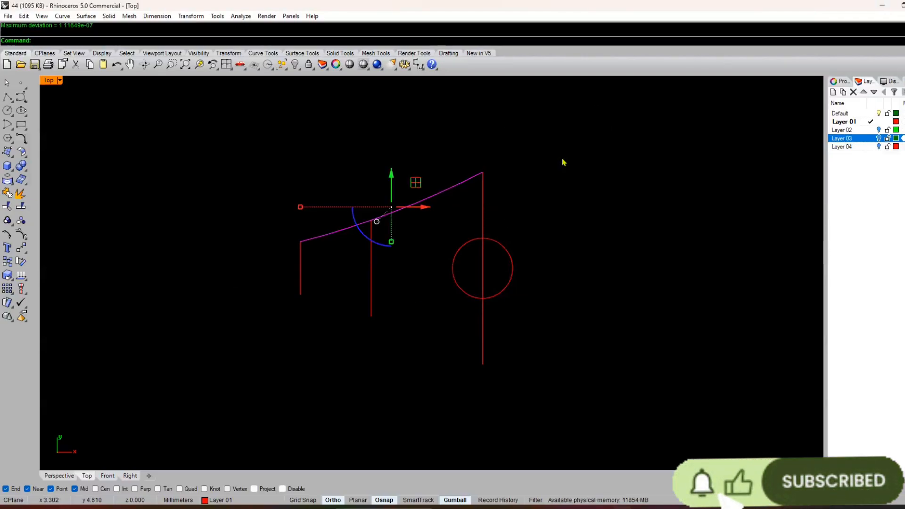
{"action": "left_click", "coordinate": [62, 16]}
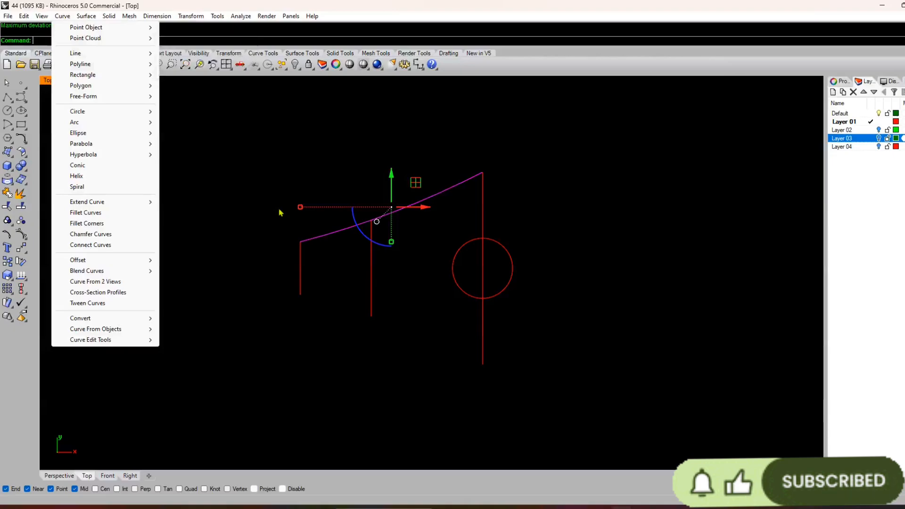
{"action": "left_click", "coordinate": [292, 237]}
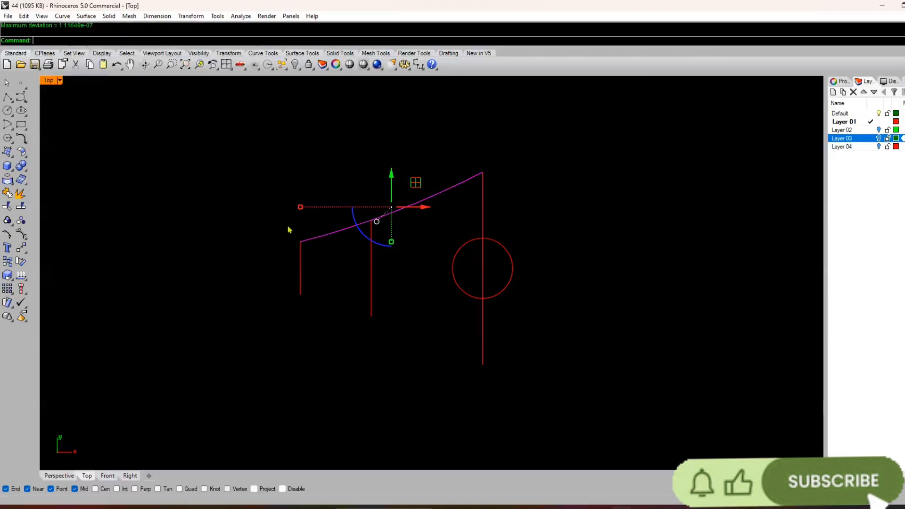
{"action": "key", "text": "alt+p"}
{"action": "left_click", "coordinate": [240, 286]}
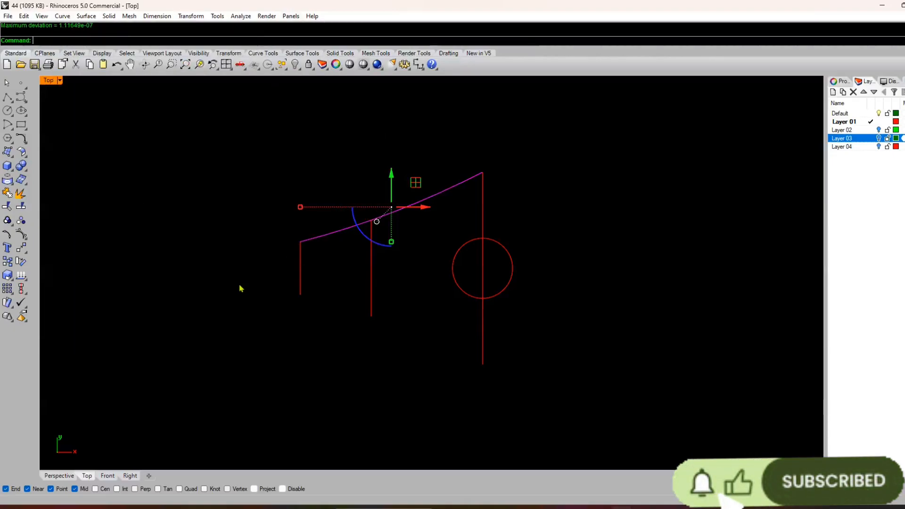
Step: Rebuild the upper sloped curve with 4 points and degree 3, and turn on its control points
{"action": "key", "text": "Return"}
{"action": "key", "text": "Return"}
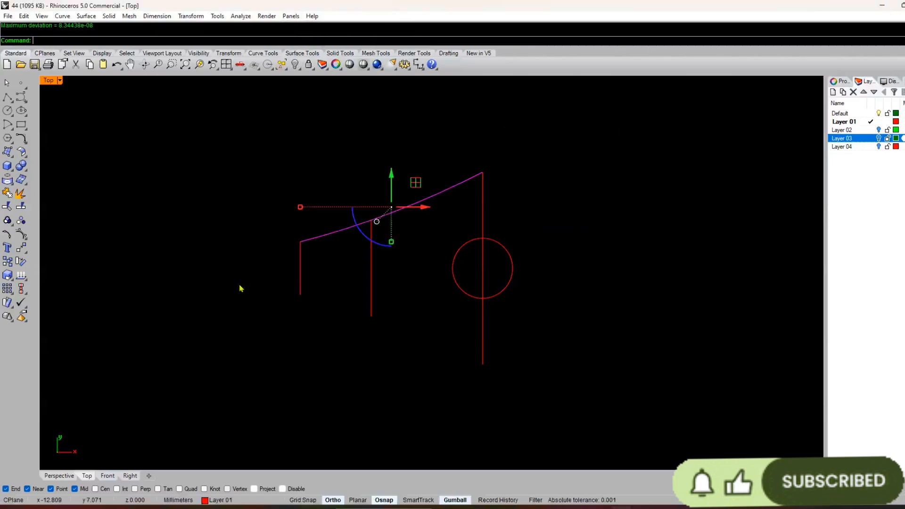
{"action": "key", "text": "F10"}
{"action": "scroll", "coordinate": [427, 192], "scroll_direction": "up", "scroll_amount": 5}
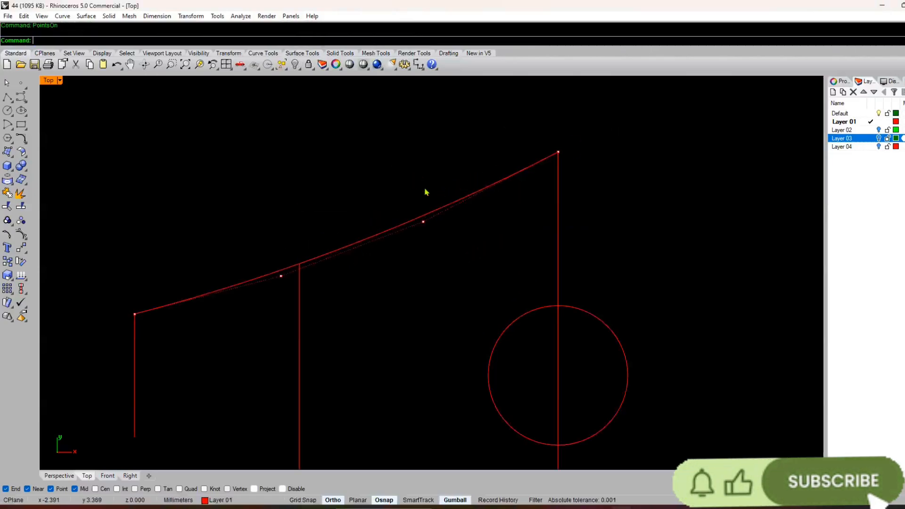
Step: Lower the upper curve's inner control point nearest the circle slightly to deepen the bend, and turn off the control points
{"action": "left_click", "coordinate": [423, 222]}
{"action": "left_click_drag", "start_coordinate": [426, 192], "coordinate": [429, 200]}
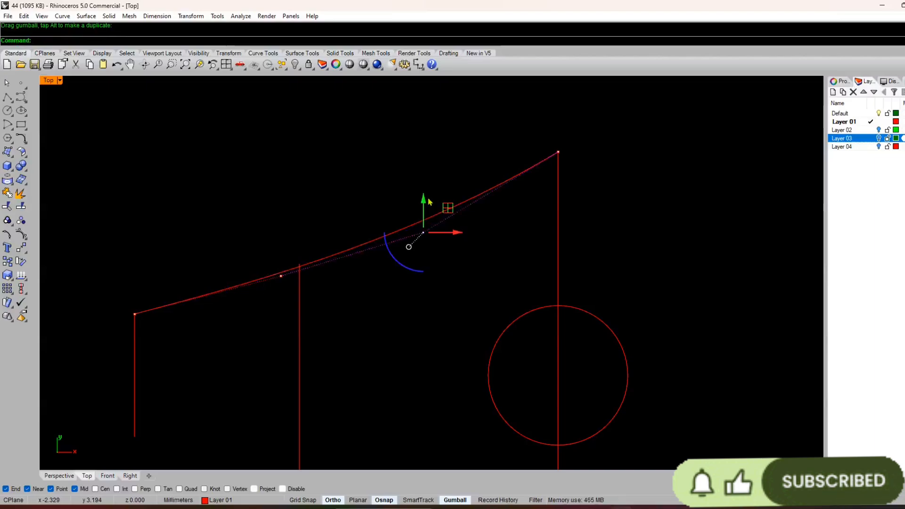
{"action": "key", "text": "Escape"}
{"action": "key", "text": "Escape"}
Step: Try offsetting the upper sloped curve 0.8 mm below itself, and undo the offset
{"action": "scroll", "coordinate": [423, 191], "scroll_direction": "down", "scroll_amount": 2}
{"action": "scroll", "coordinate": [366, 277], "scroll_direction": "down", "scroll_amount": 6}
{"action": "right_click_drag", "start_coordinate": [366, 275], "coordinate": [362, 219]}
{"action": "left_click", "coordinate": [367, 200]}
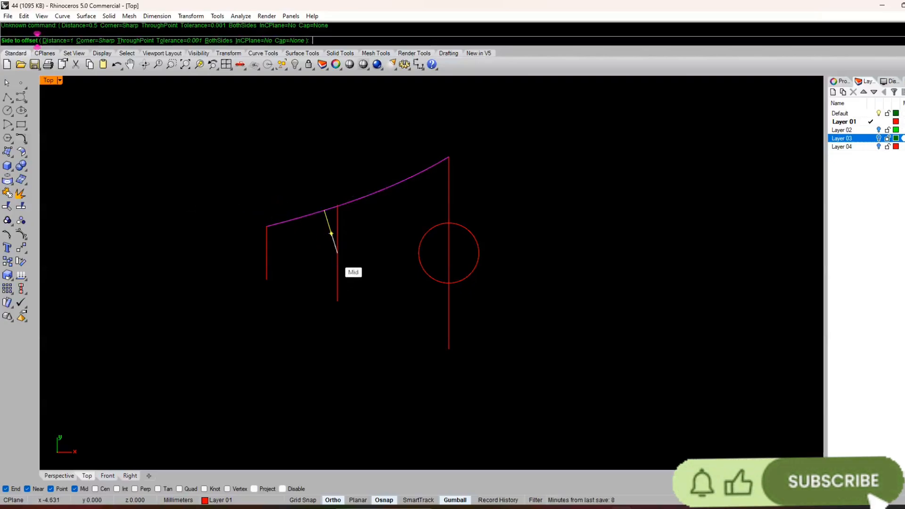
{"action": "type", "text": ".8"}
{"action": "key", "text": "Return"}
{"action": "left_click", "coordinate": [336, 259]}
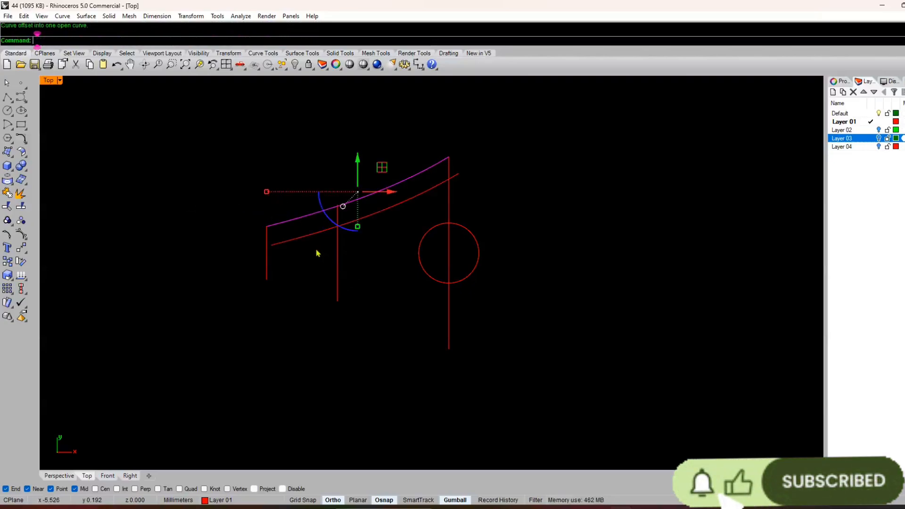
{"action": "scroll", "coordinate": [318, 253], "scroll_direction": "up", "scroll_amount": 4}
{"action": "scroll", "coordinate": [307, 277], "scroll_direction": "down", "scroll_amount": 2}
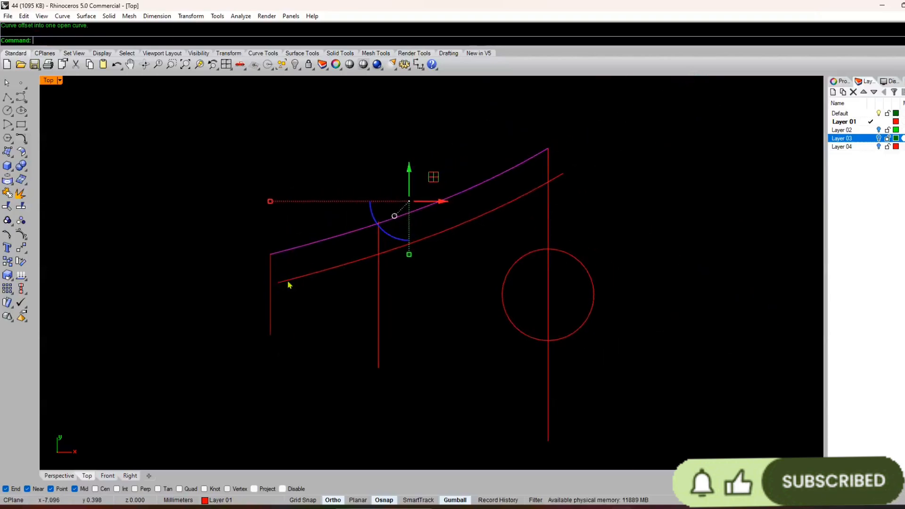
{"action": "key", "text": "ctrl+z"}
Step: Offset the upper sloped curve below itself by a slightly smaller distance
{"action": "right_click", "coordinate": [297, 281]}
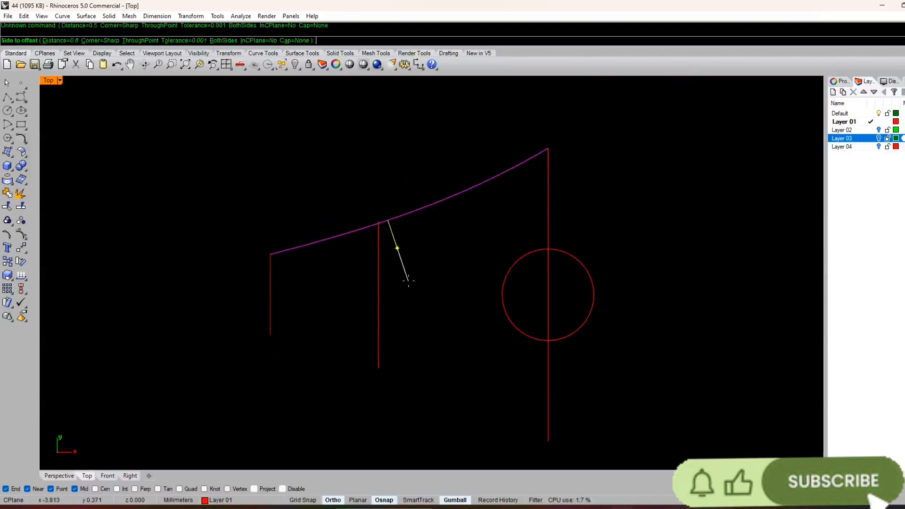
{"action": "left_click", "coordinate": [396, 267]}
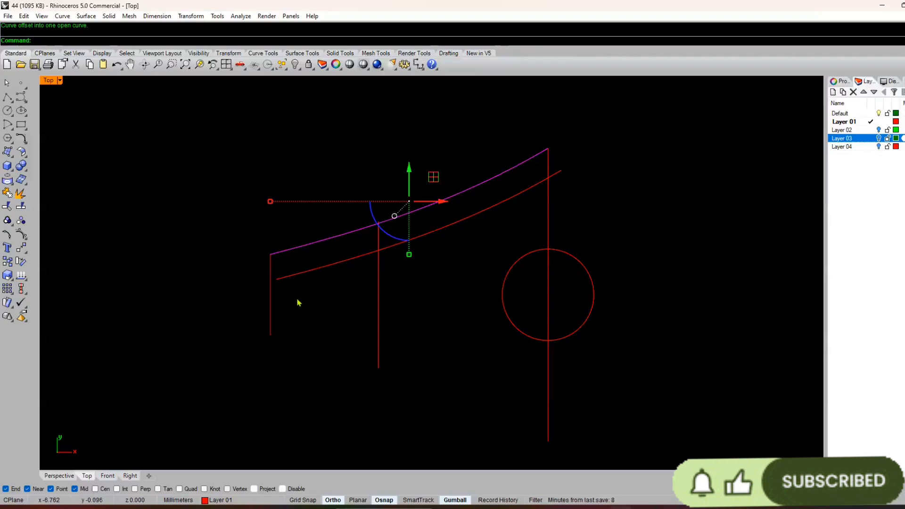
Step: Rebuild the lower offset curve with 4 points and degree 3, and turn on its control points
{"action": "scroll", "coordinate": [283, 283], "scroll_direction": "up", "scroll_amount": 5}
{"action": "left_click", "coordinate": [282, 276]}
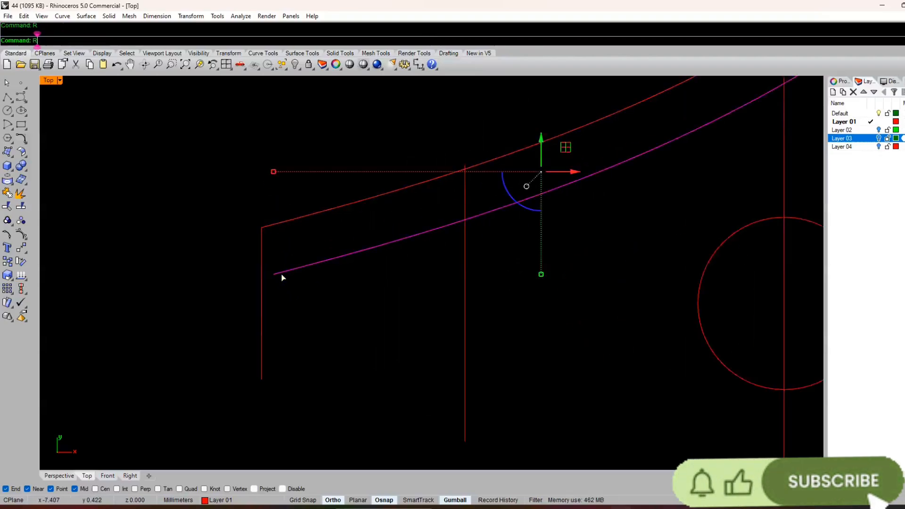
{"action": "key", "text": "Return"}
{"action": "key", "text": "Return"}
{"action": "type", "text": "P"}
{"action": "key", "text": "Return"}
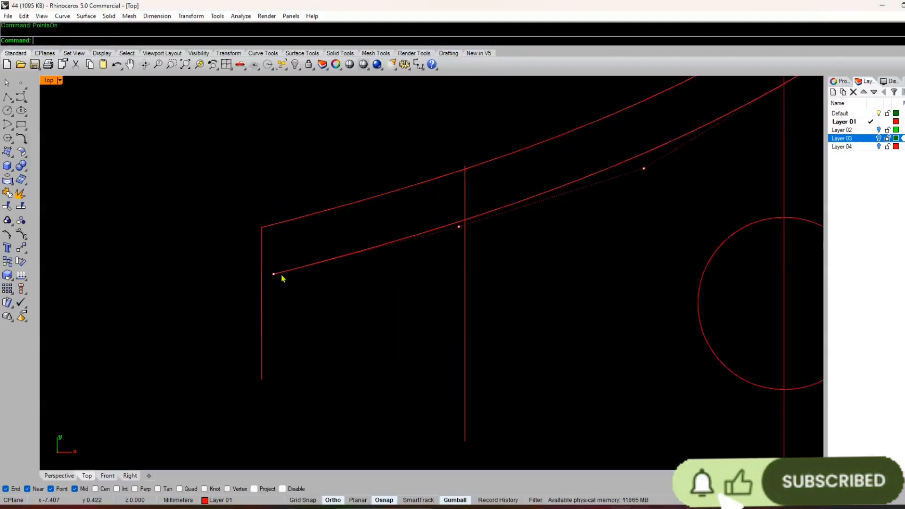
Step: Extend the offset curve's left end control point past the short vertical line, and raise its two leftmost control points slightly
{"action": "left_click", "coordinate": [273, 275]}
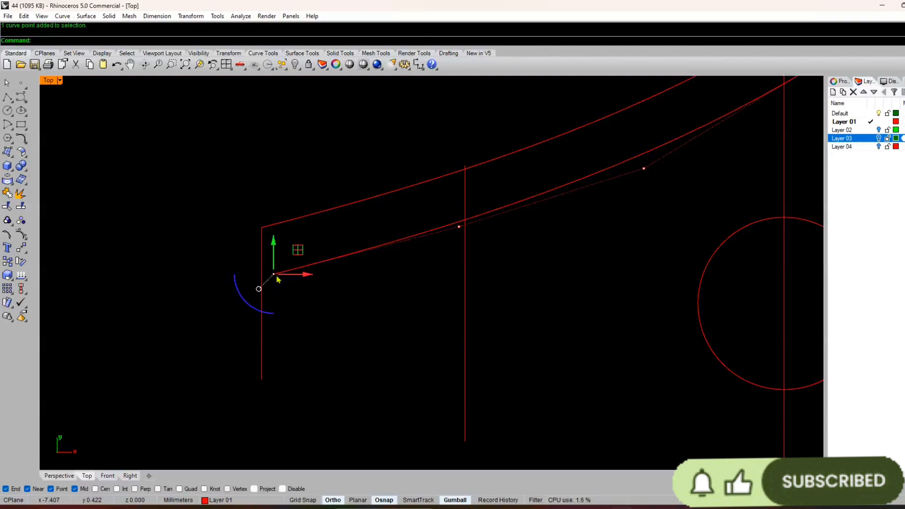
{"action": "left_click_drag", "start_coordinate": [275, 277], "coordinate": [209, 296]}
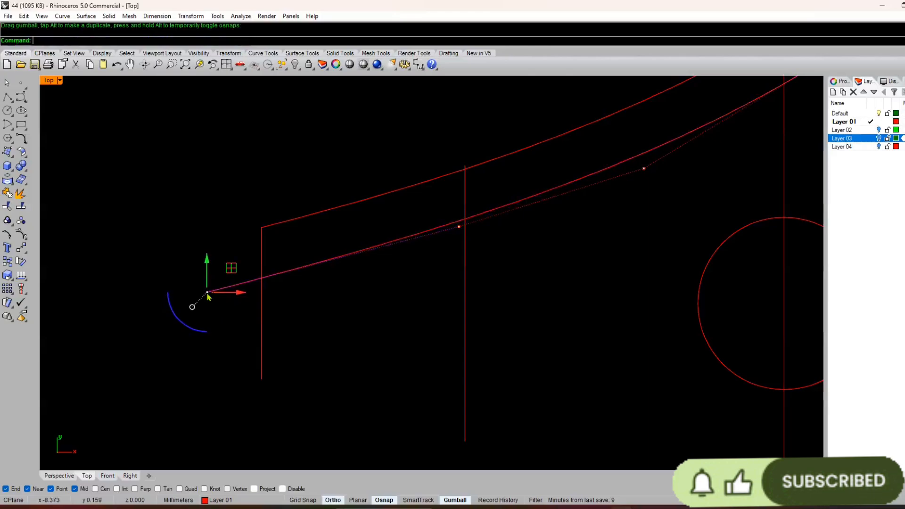
{"action": "left_click", "coordinate": [459, 226], "text": "shift"}
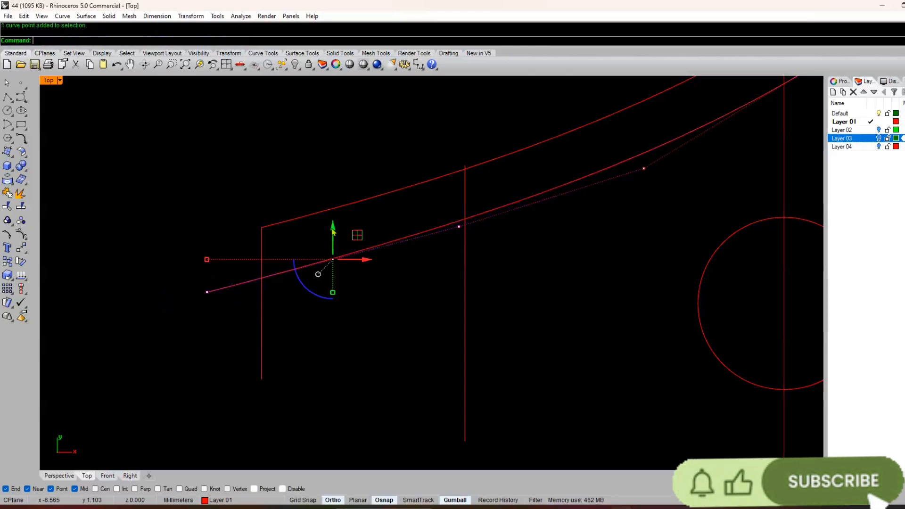
{"action": "left_click_drag", "start_coordinate": [333, 231], "coordinate": [334, 222]}
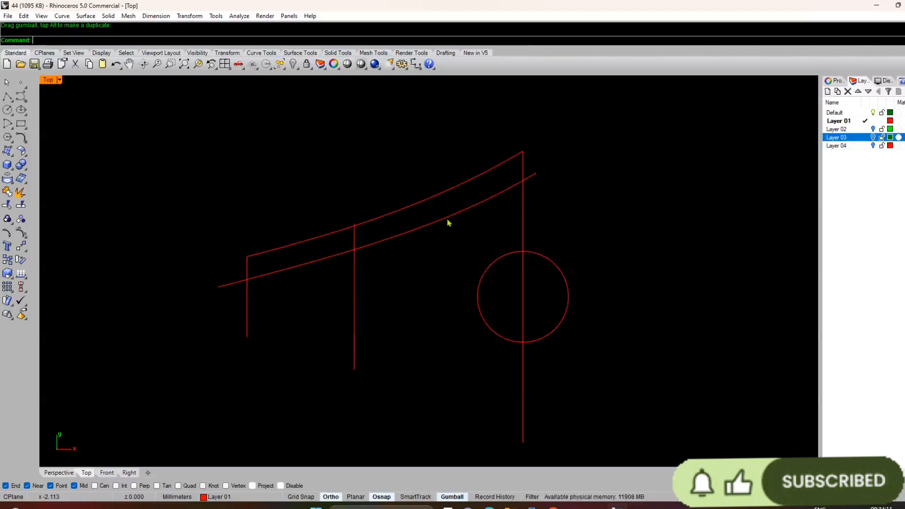
Step: Rebuild the reshaped offset curve with 4 points and degree 3
{"action": "left_click", "coordinate": [448, 219]}
{"action": "key", "text": "Return"}
{"action": "key", "text": "Return"}
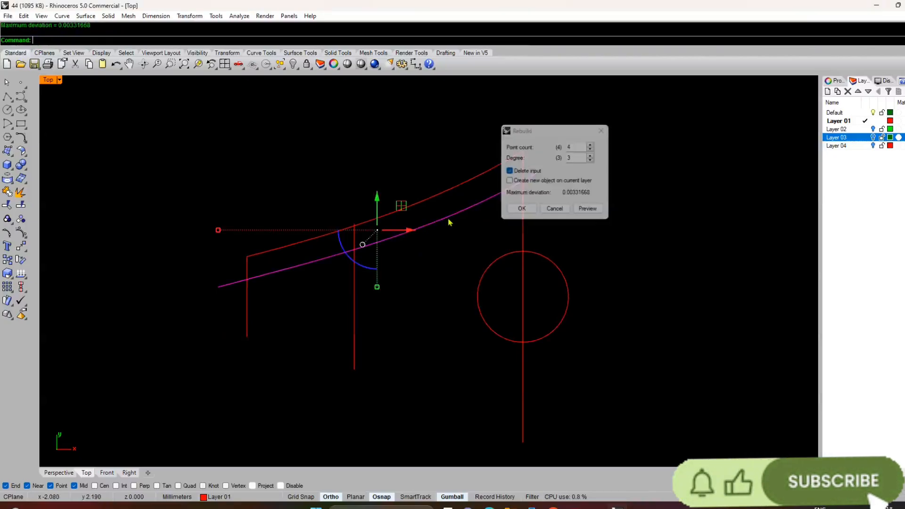
Step: Trim the offset curve's overhang beyond the long vertical line through the circle
{"action": "scroll", "coordinate": [521, 196], "scroll_direction": "up", "scroll_amount": 5}
{"action": "left_click", "coordinate": [522, 195]}
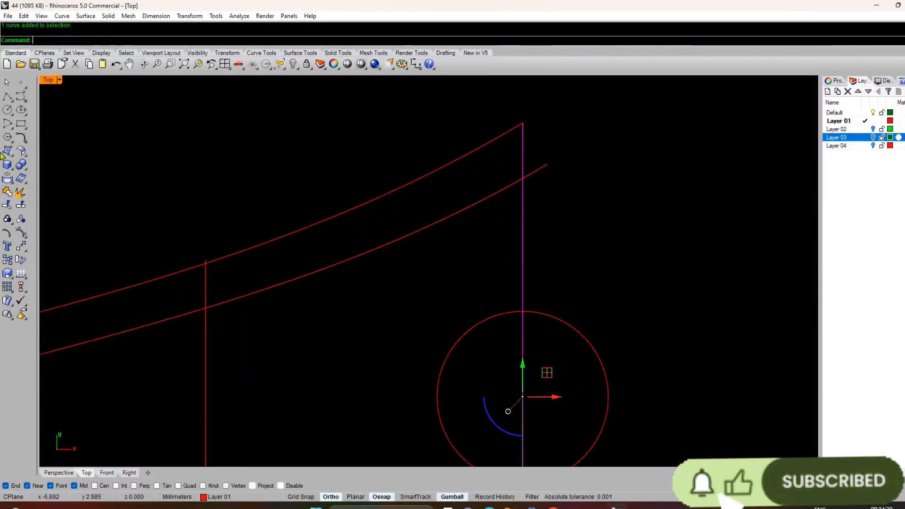
{"action": "left_click", "coordinate": [18, 208]}
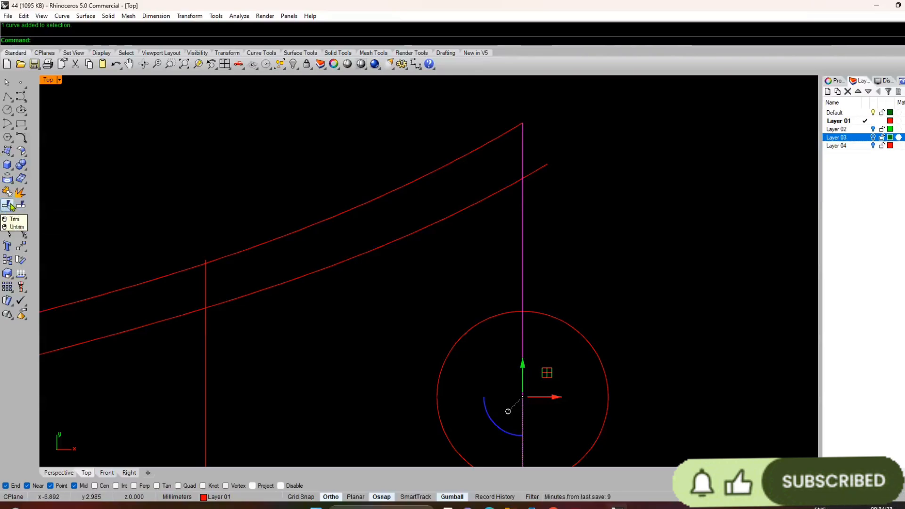
{"action": "left_click", "coordinate": [537, 173]}
{"action": "key", "text": "Return"}
{"action": "scroll", "coordinate": [536, 173], "scroll_direction": "down", "scroll_amount": 5}
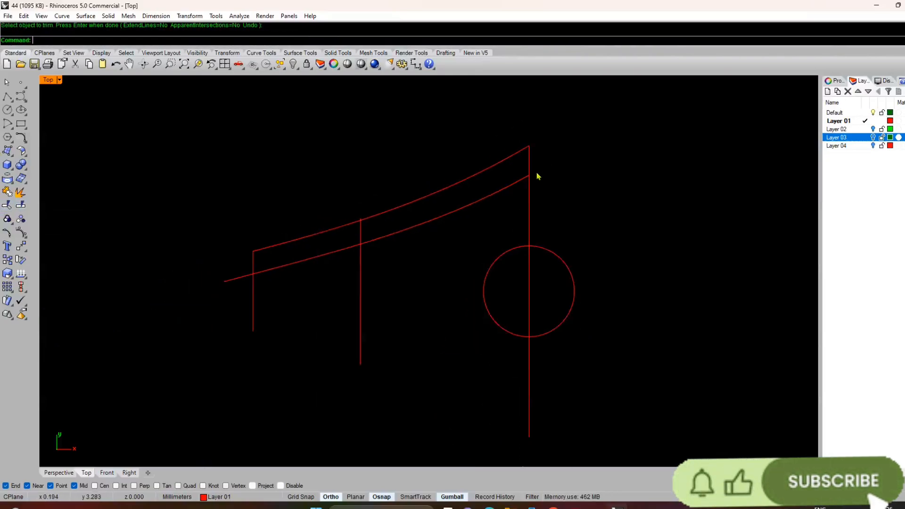
Step: Trim the offset curve's overhang beyond the short vertical line at its lower end
{"action": "scroll", "coordinate": [325, 275], "scroll_direction": "up", "scroll_amount": 4}
{"action": "left_click", "coordinate": [313, 275]}
{"action": "key", "text": "Escape"}
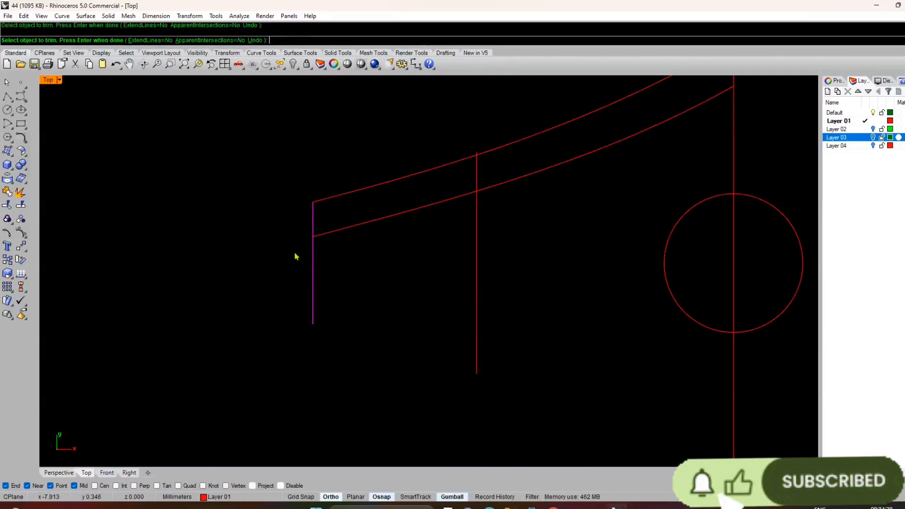
Step: Mirror the two sloped profile curves across a horizontal plane through the origin 0, keeping the originals
{"action": "scroll", "coordinate": [297, 255], "scroll_direction": "down", "scroll_amount": 4}
{"action": "left_click_drag", "start_coordinate": [414, 279], "coordinate": [398, 230]}
{"action": "scroll", "coordinate": [462, 233], "scroll_direction": "up", "scroll_amount": 4}
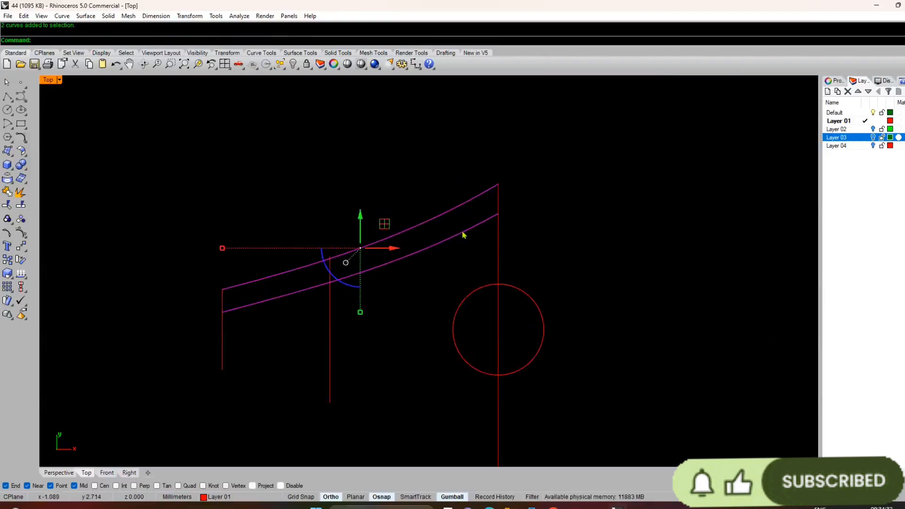
{"action": "scroll", "coordinate": [477, 234], "scroll_direction": "down", "scroll_amount": 4}
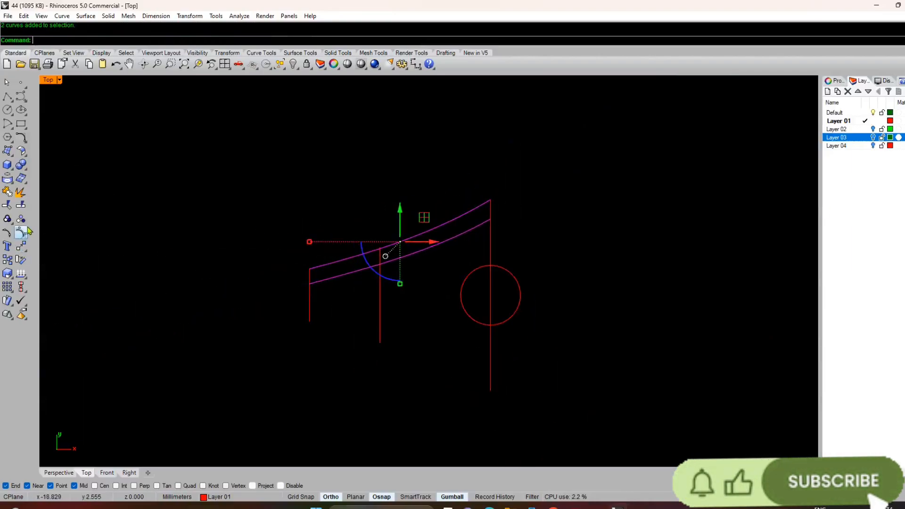
{"action": "left_click", "coordinate": [26, 256]}
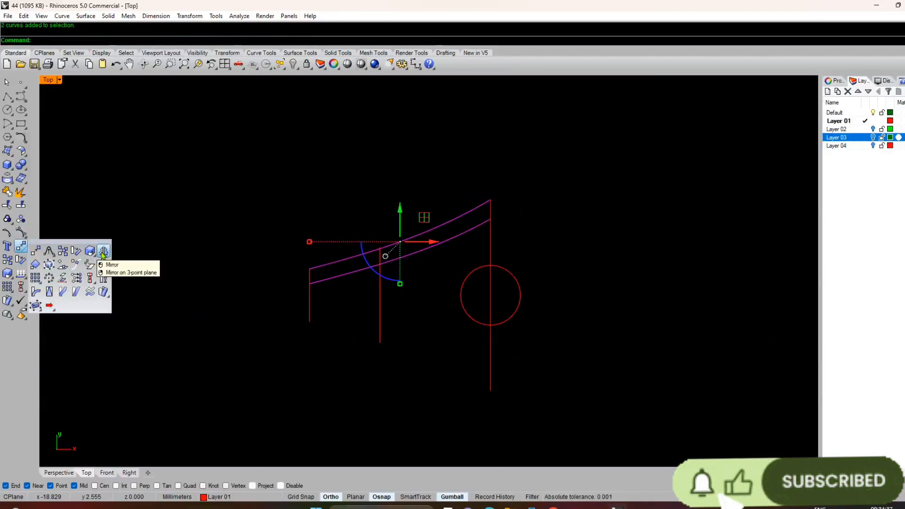
{"action": "left_click", "coordinate": [89, 263]}
{"action": "type", "text": "0"}
{"action": "key", "text": "Return"}
{"action": "left_click", "coordinate": [244, 212]}
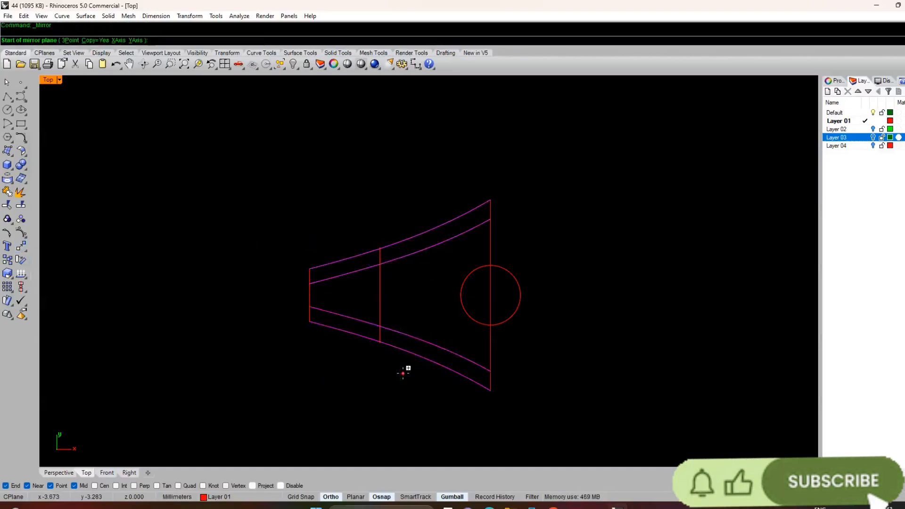
Step: Mirror the four profile curves across a vertical plane through the origin 0 to form the opposite half
{"action": "key", "text": "Return"}
{"action": "type", "text": "0"}
{"action": "key", "text": "Return"}
{"action": "left_click", "coordinate": [502, 150]}
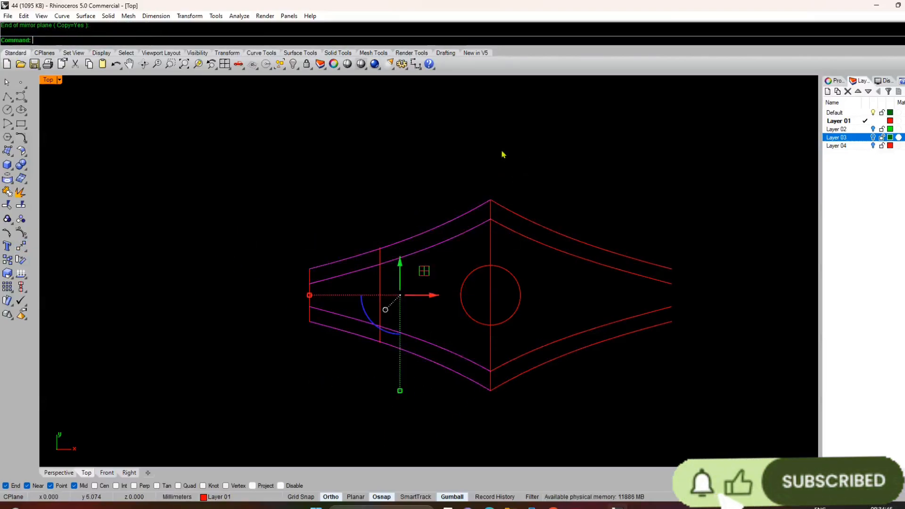
Step: Mirror the short end line across the vertical plane through the origin 0, and delete the vertical line between that end and the circle
{"action": "key", "text": "Return"}
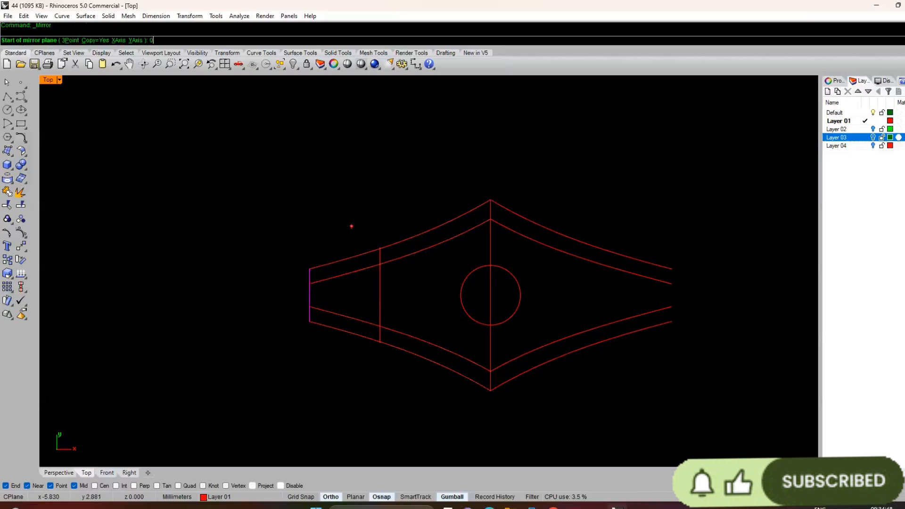
{"action": "type", "text": "0"}
{"action": "key", "text": "Return"}
{"action": "left_click", "coordinate": [439, 142]}
{"action": "left_click", "coordinate": [380, 302]}
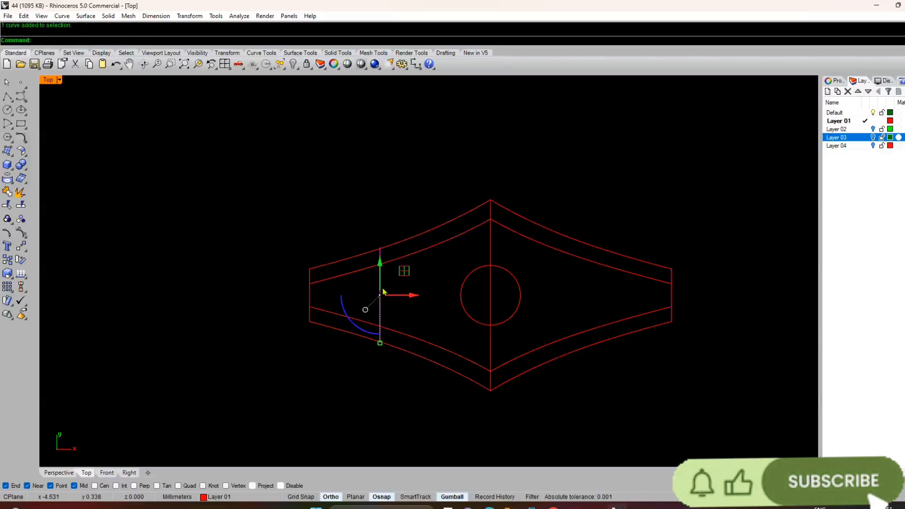
{"action": "key", "text": "Delete"}
Step: Offset the central circle inward by 0.1 mm
{"action": "scroll", "coordinate": [463, 253], "scroll_direction": "up", "scroll_amount": 5}
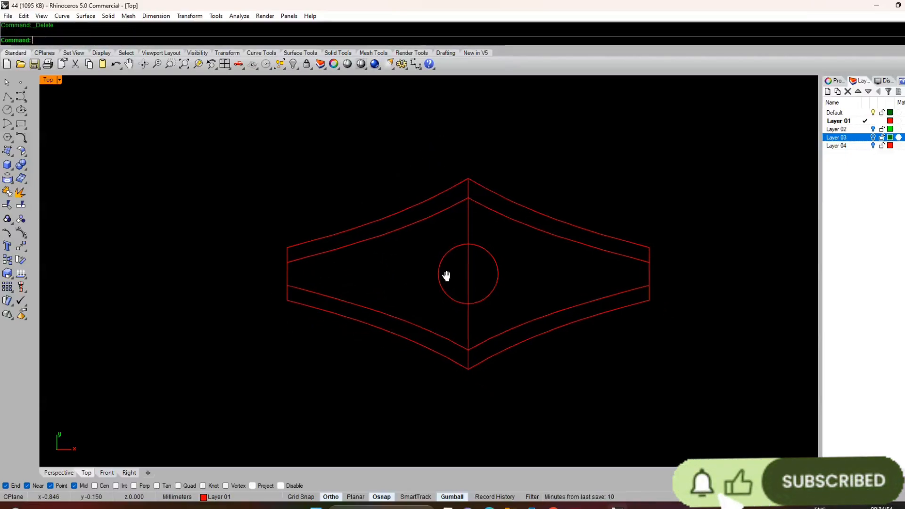
{"action": "scroll", "coordinate": [451, 261], "scroll_direction": "down", "scroll_amount": 3}
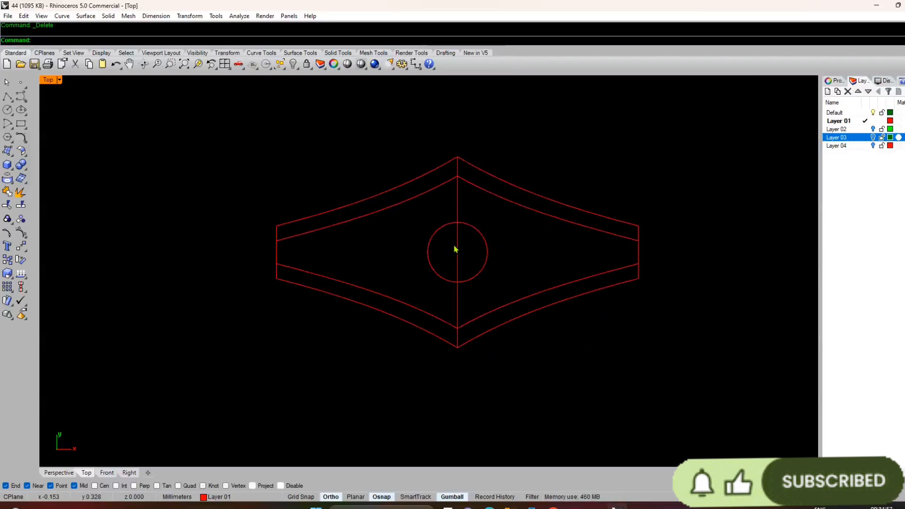
{"action": "scroll", "coordinate": [454, 243], "scroll_direction": "up", "scroll_amount": 5}
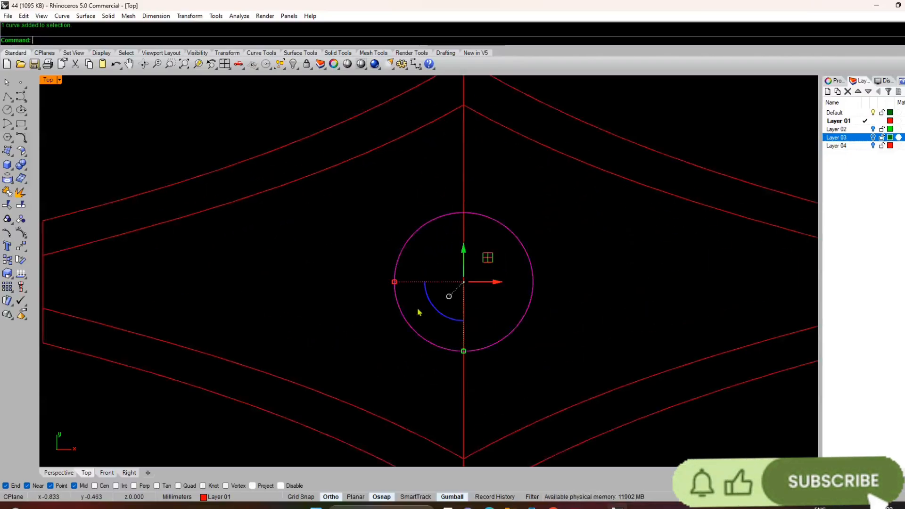
{"action": "key", "text": "Return"}
{"action": "scroll", "coordinate": [439, 304], "scroll_direction": "up", "scroll_amount": 5}
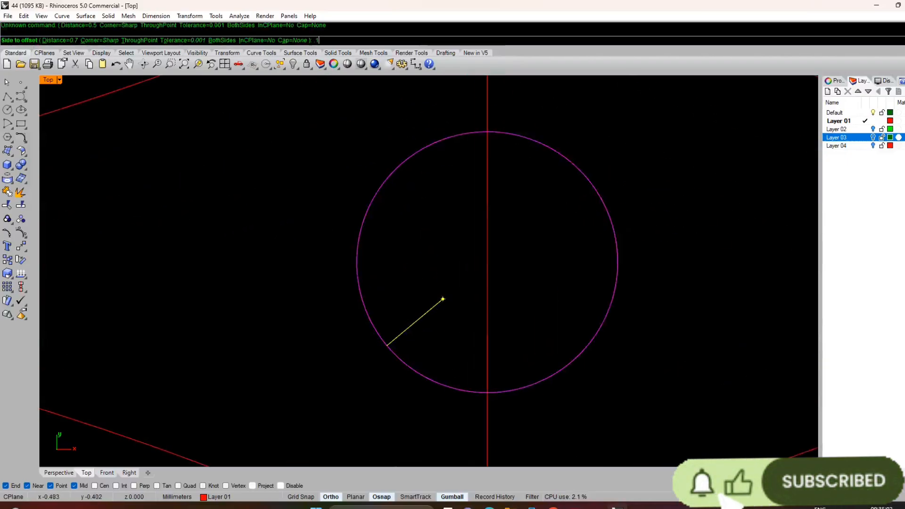
{"action": "type", "text": ".1"}
{"action": "key", "text": "Return"}
{"action": "left_click", "coordinate": [441, 304]}
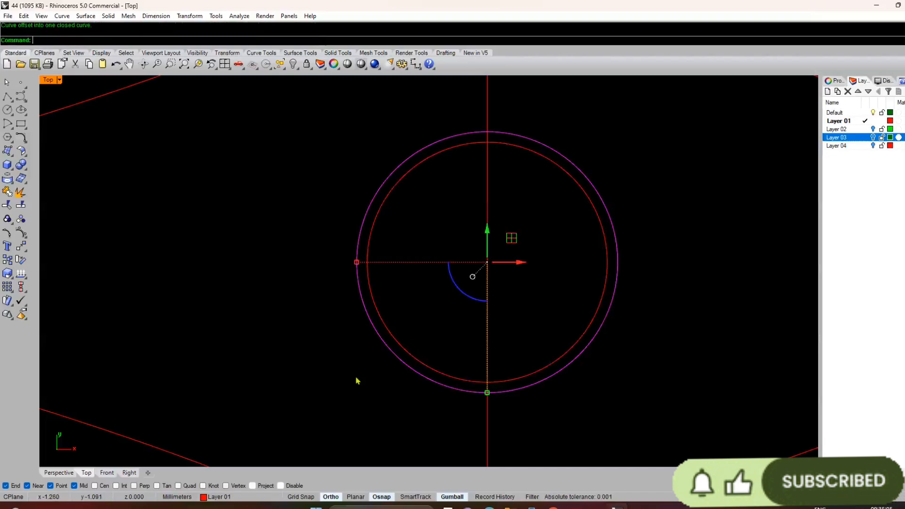
Step: Measure the gap between the two concentric circles with a temporary line
{"action": "type", "text": "l"}
{"action": "key", "text": "Return"}
{"action": "scroll", "coordinate": [425, 324], "scroll_direction": "up", "scroll_amount": 8}
{"action": "left_click", "coordinate": [326, 404]}
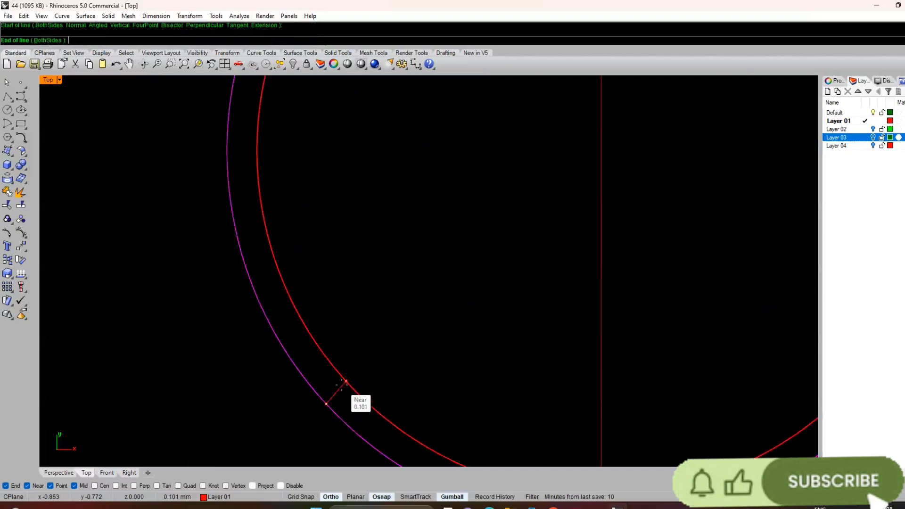
{"action": "left_click", "coordinate": [346, 382]}
{"action": "scroll", "coordinate": [364, 338], "scroll_direction": "down", "scroll_amount": 8}
{"action": "scroll", "coordinate": [406, 216], "scroll_direction": "up", "scroll_amount": 4}
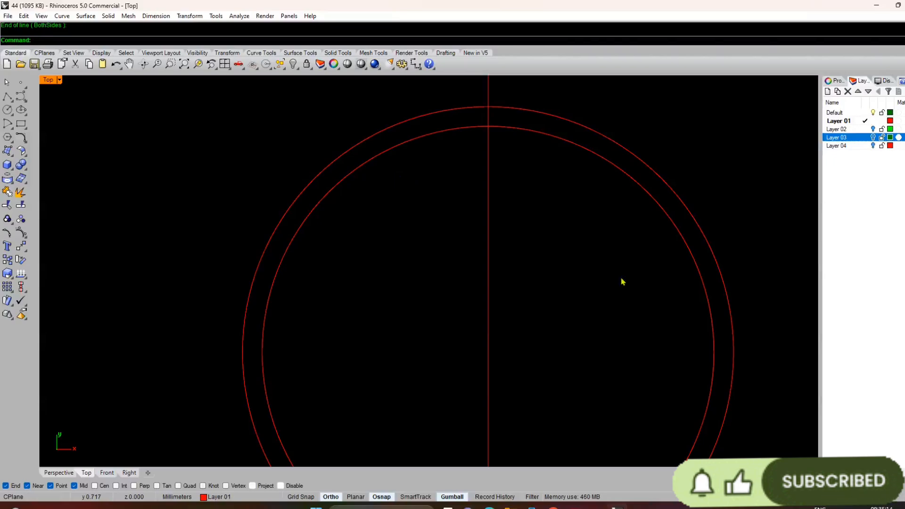
{"action": "scroll", "coordinate": [333, 221], "scroll_direction": "down", "scroll_amount": 3}
Step: Offset the outermost circle inward by 0.8 mm to add a small concentric circle
{"action": "left_click", "coordinate": [325, 202]}
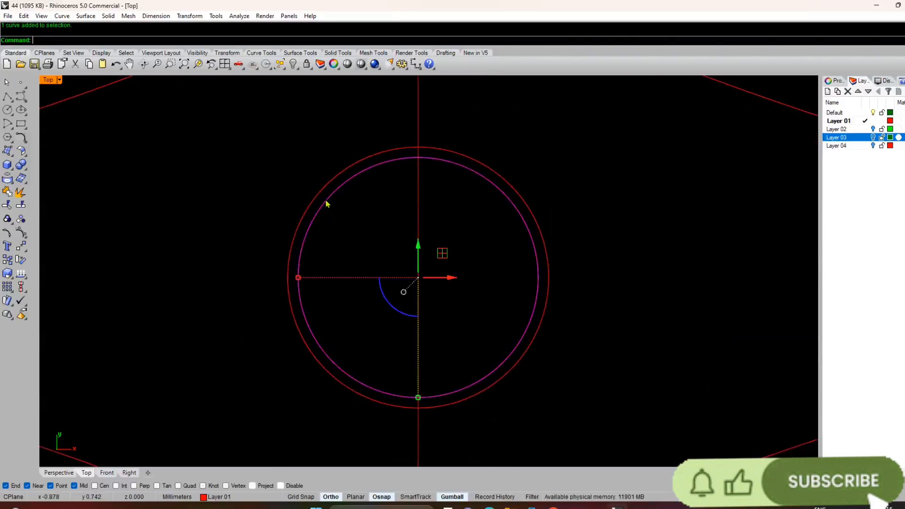
{"action": "right_click", "coordinate": [305, 223]}
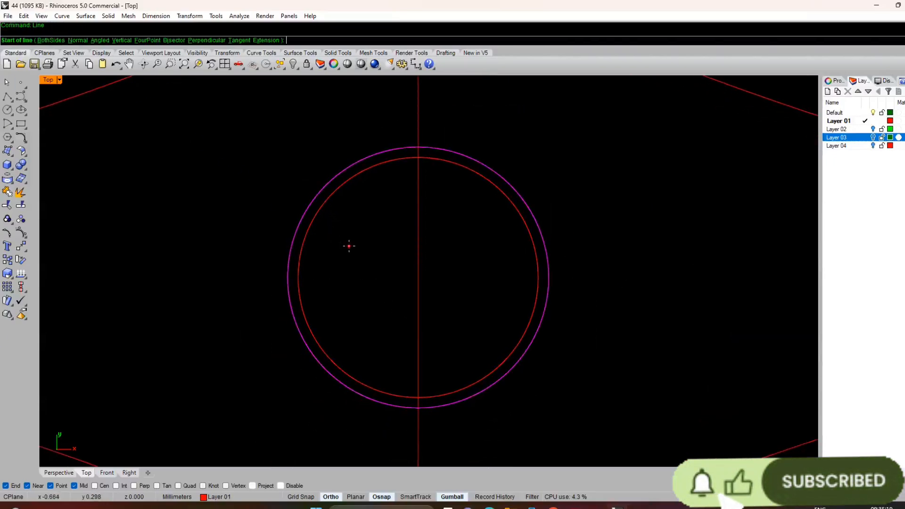
{"action": "key", "text": "Escape"}
{"action": "type", "text": "90o"}
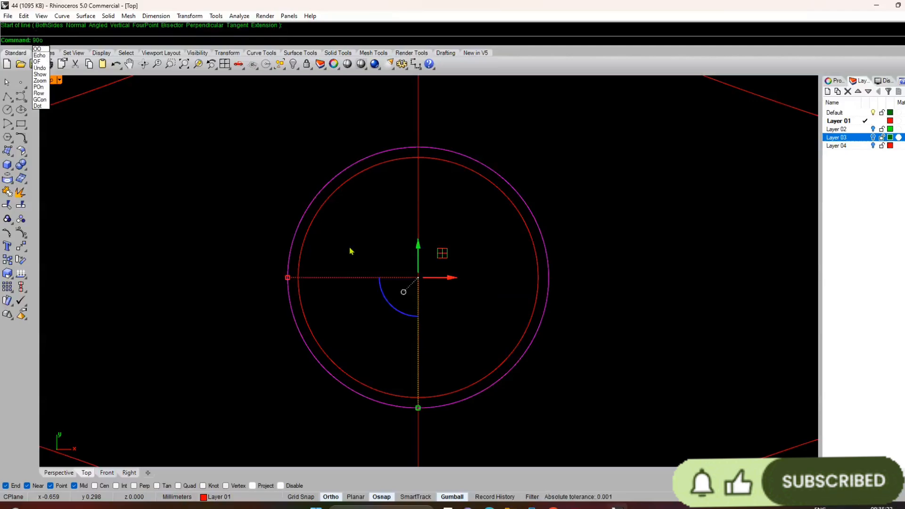
{"action": "key", "text": "Return"}
{"action": "type", "text": "oo"}
{"action": "key", "text": "Return"}
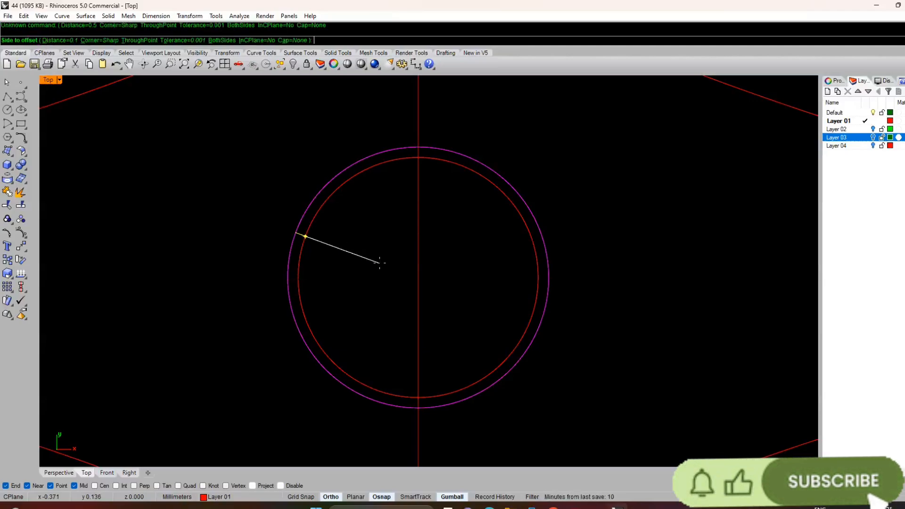
{"action": "type", "text": ".5"}
{"action": "key", "text": "Return"}
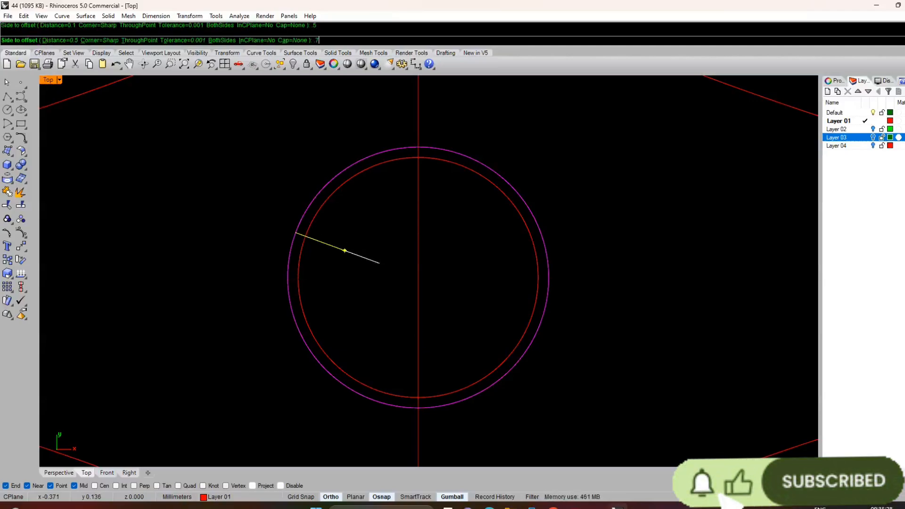
{"action": "key", "text": "Return"}
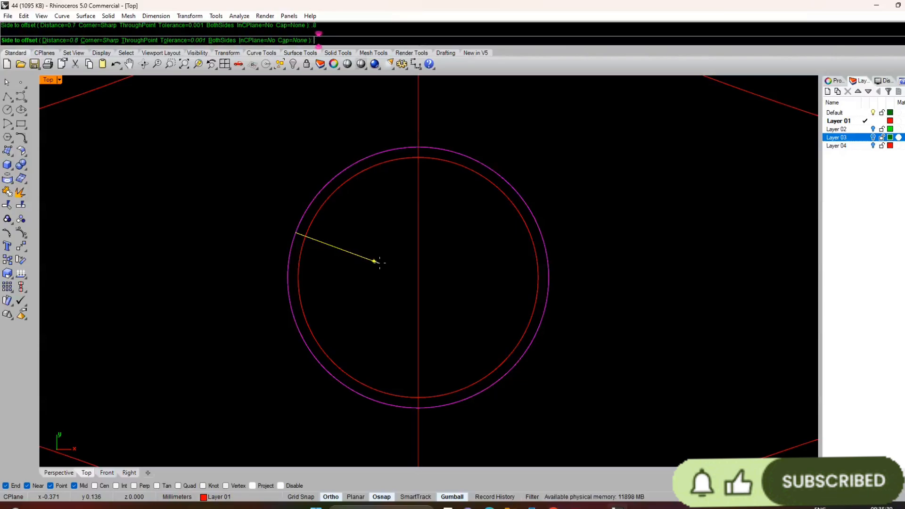
{"action": "left_click", "coordinate": [380, 265]}
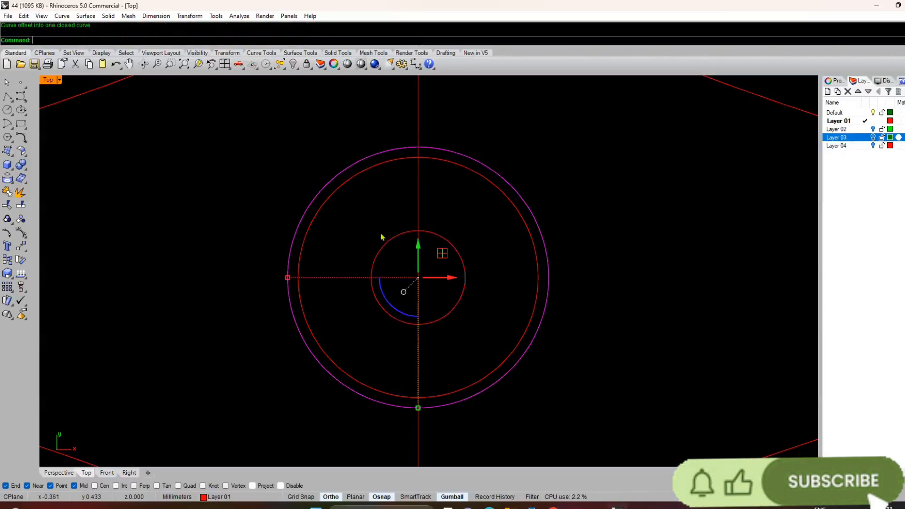
Step: Measure the small inner circle's diameter vertically and horizontally with temporary lines
{"action": "left_click", "coordinate": [393, 273]}
{"action": "type", "text": "line"}
{"action": "key", "text": "Return"}
{"action": "left_click", "coordinate": [417, 325]}
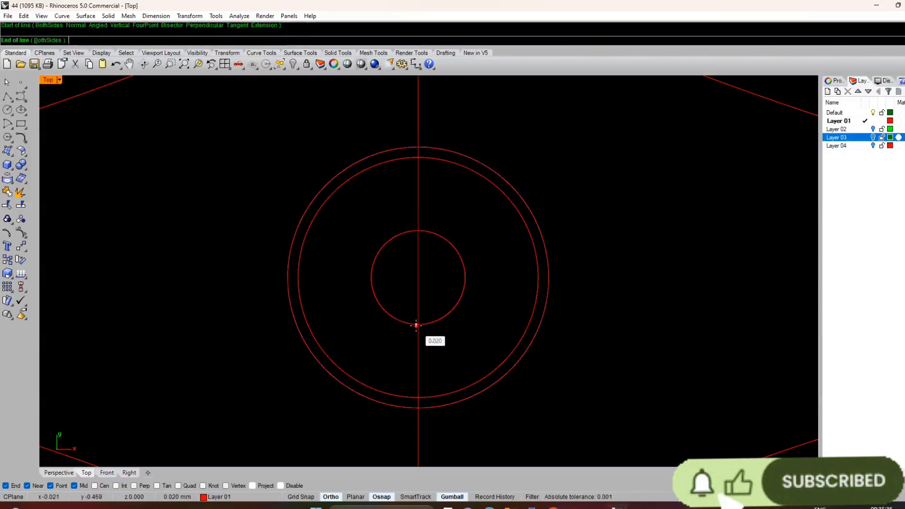
{"action": "left_click", "coordinate": [419, 231]}
{"action": "key", "text": "Return"}
{"action": "left_click", "coordinate": [372, 277]}
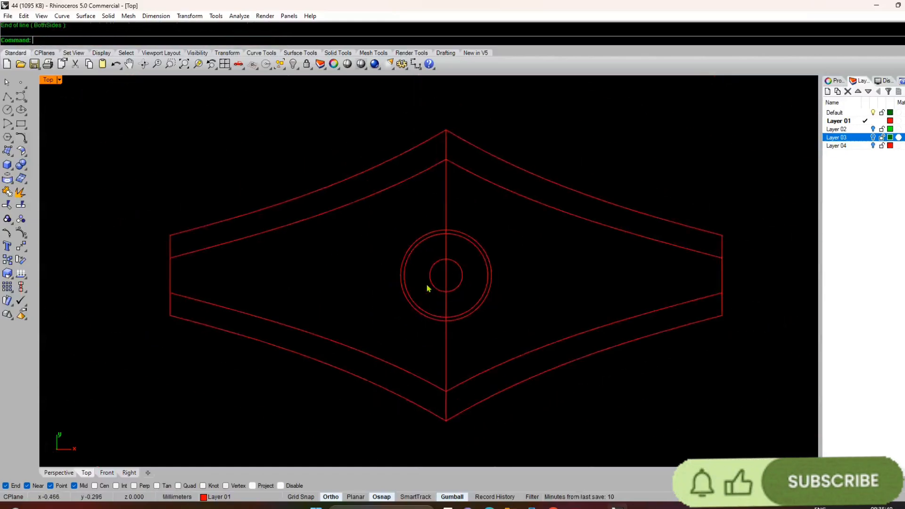
{"action": "scroll", "coordinate": [429, 288], "scroll_direction": "up", "scroll_amount": 5}
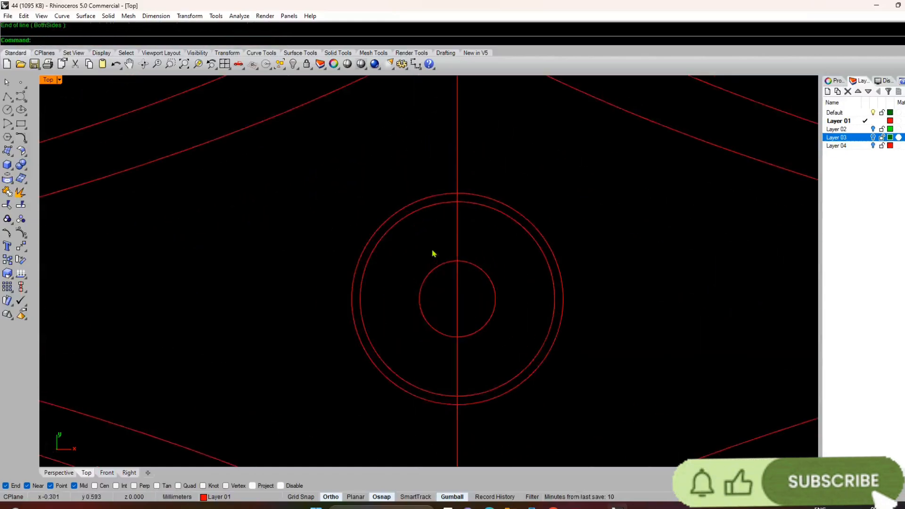
{"action": "key", "text": "Return"}
{"action": "left_click", "coordinate": [420, 299]}
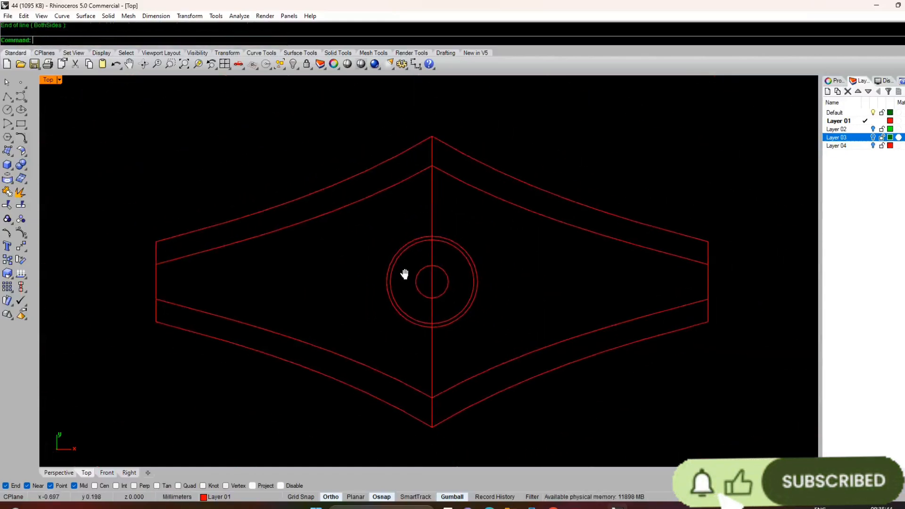
{"action": "scroll", "coordinate": [420, 224], "scroll_direction": "up", "scroll_amount": 4}
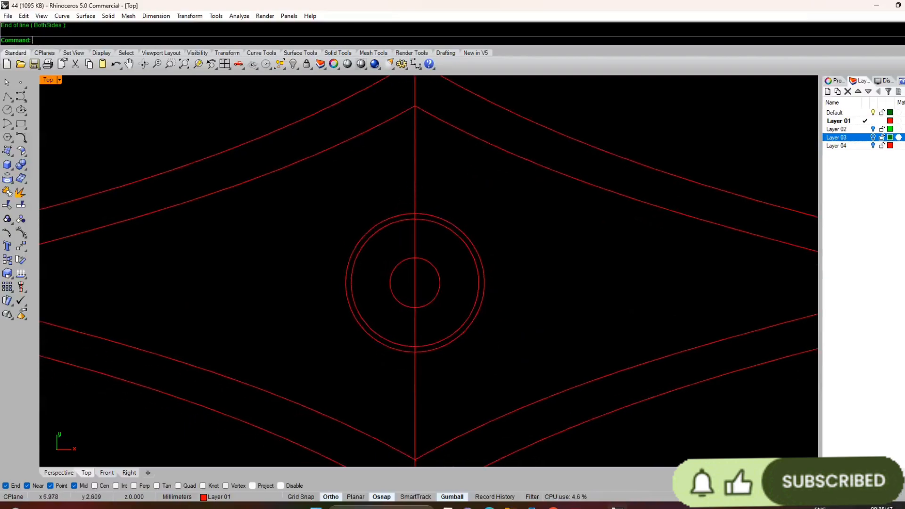
Step: Start a centre-radius circle and show Layer 02 so its green axis lines can locate the centre
{"action": "left_click", "coordinate": [7, 110]}
{"action": "scroll", "coordinate": [410, 229], "scroll_direction": "up", "scroll_amount": 4}
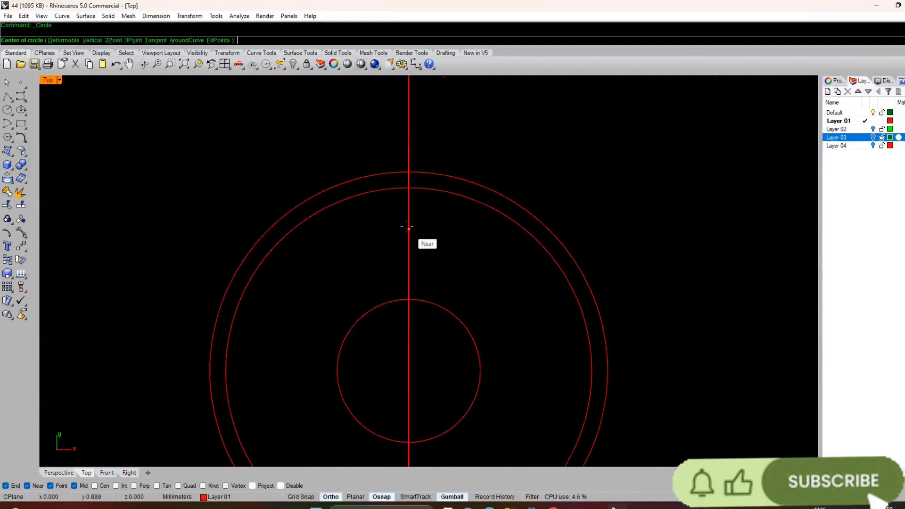
{"action": "scroll", "coordinate": [416, 191], "scroll_direction": "down", "scroll_amount": 2}
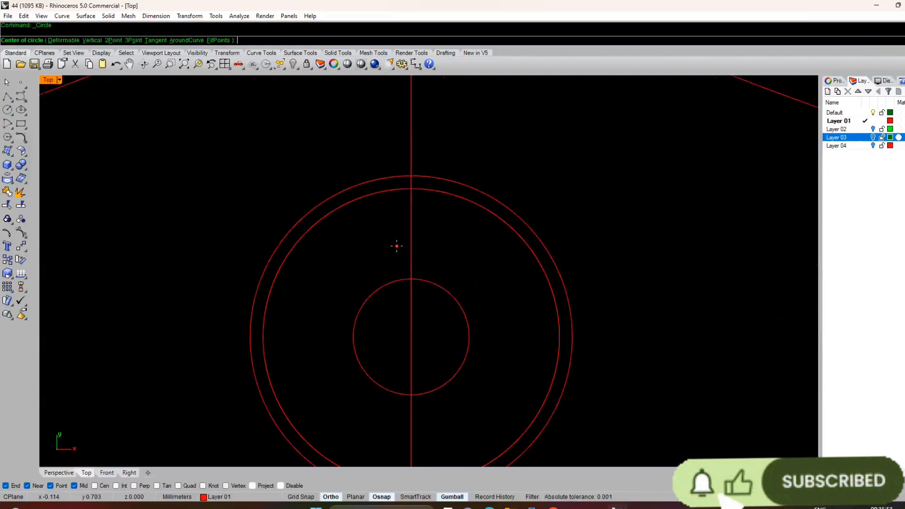
{"action": "scroll", "coordinate": [396, 245], "scroll_direction": "down", "scroll_amount": 2}
{"action": "scroll", "coordinate": [709, 213], "scroll_direction": "down", "scroll_amount": 4}
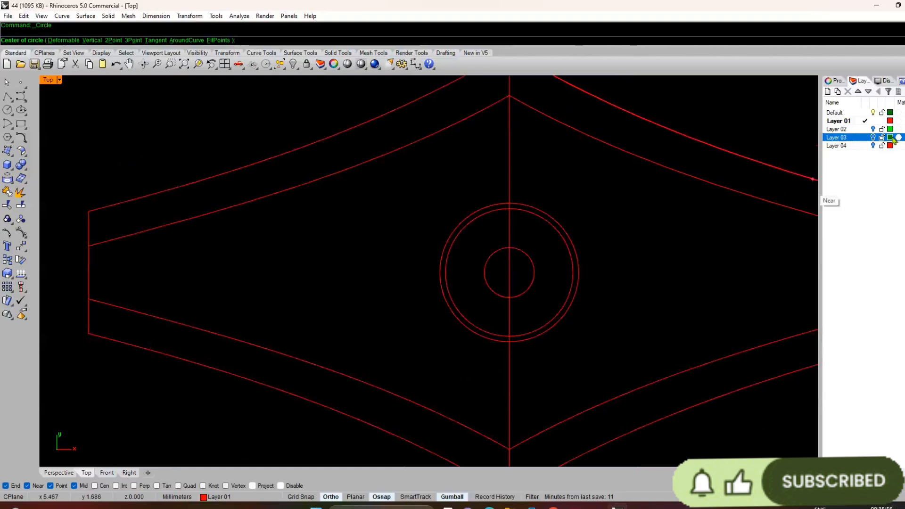
{"action": "left_click", "coordinate": [874, 129]}
{"action": "scroll", "coordinate": [562, 274], "scroll_direction": "down", "scroll_amount": 4}
{"action": "scroll", "coordinate": [562, 273], "scroll_direction": "down", "scroll_amount": 4}
{"action": "scroll", "coordinate": [542, 283], "scroll_direction": "up", "scroll_amount": 15}
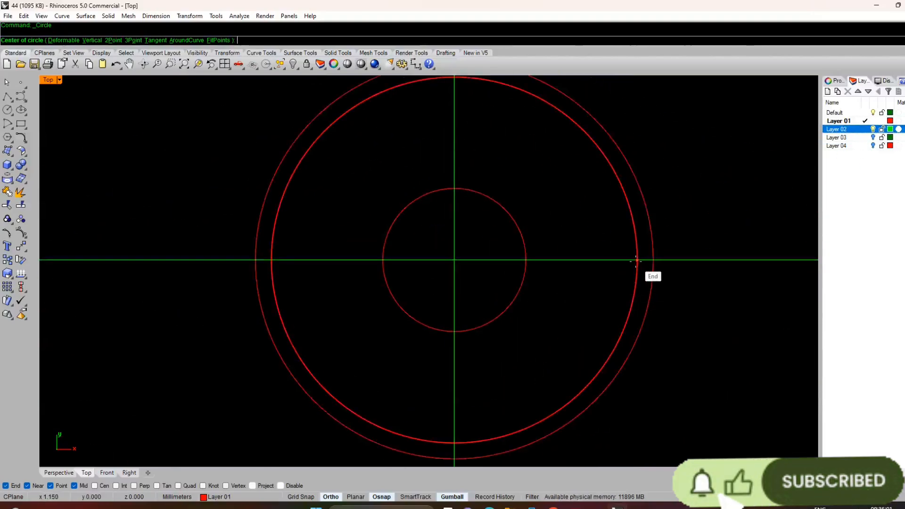
Step: Try a circle of radius 0.8 mm centred where the 0.1 mm offset circle meets the positive X axis, and delete it
{"action": "left_click", "coordinate": [637, 261]}
{"action": "type", "text": "8"}
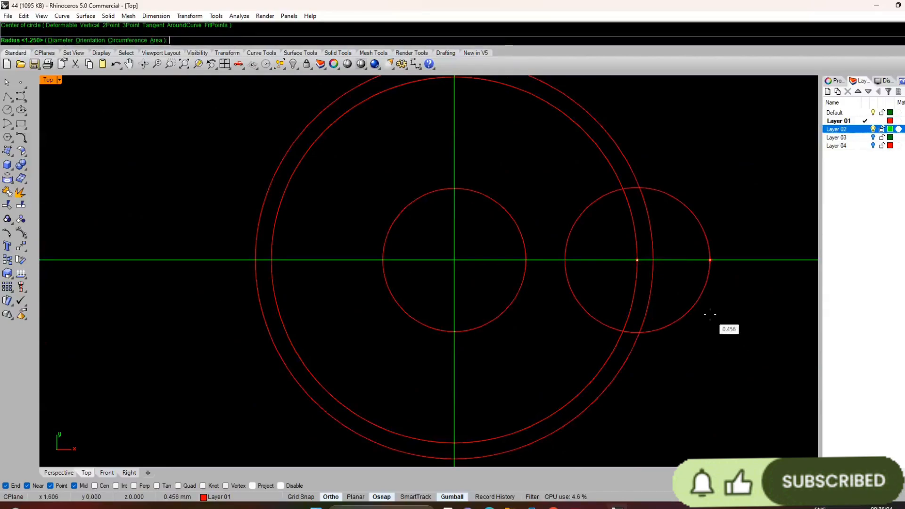
{"action": "key", "text": "Return"}
{"action": "left_click", "coordinate": [709, 369]}
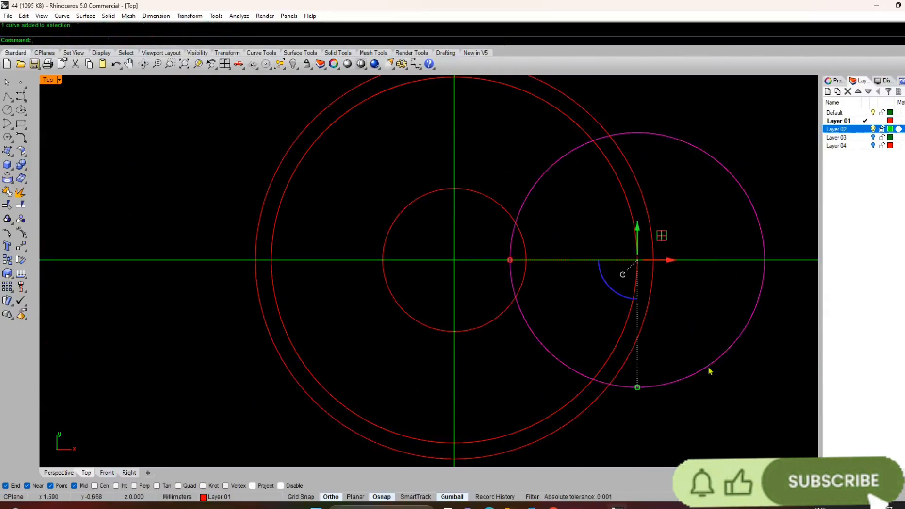
{"action": "key", "text": "Delete"}
Step: Draw a circle of radius 0.3 mm centred where the 0.1 mm offset circle meets the positive X axis
{"action": "key", "text": "Return"}
{"action": "left_click", "coordinate": [638, 259]}
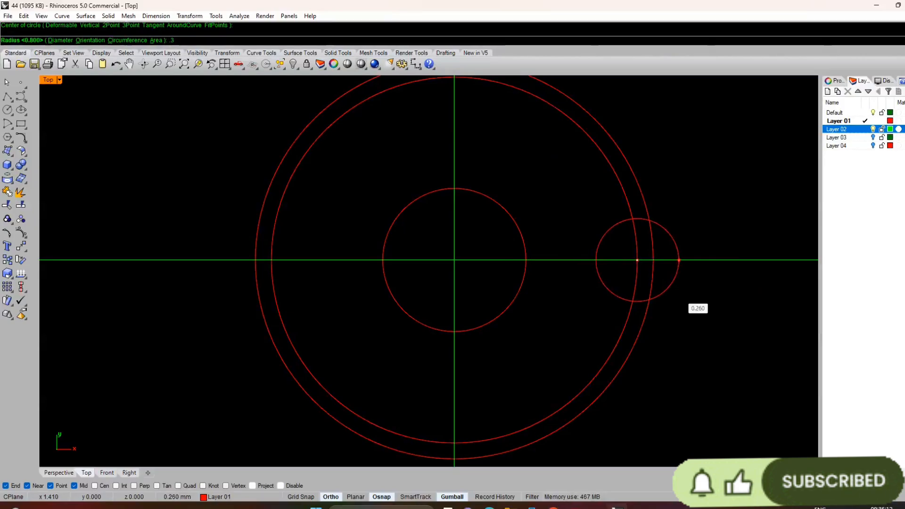
{"action": "key", "text": "Return"}
{"action": "key", "text": "Return"}
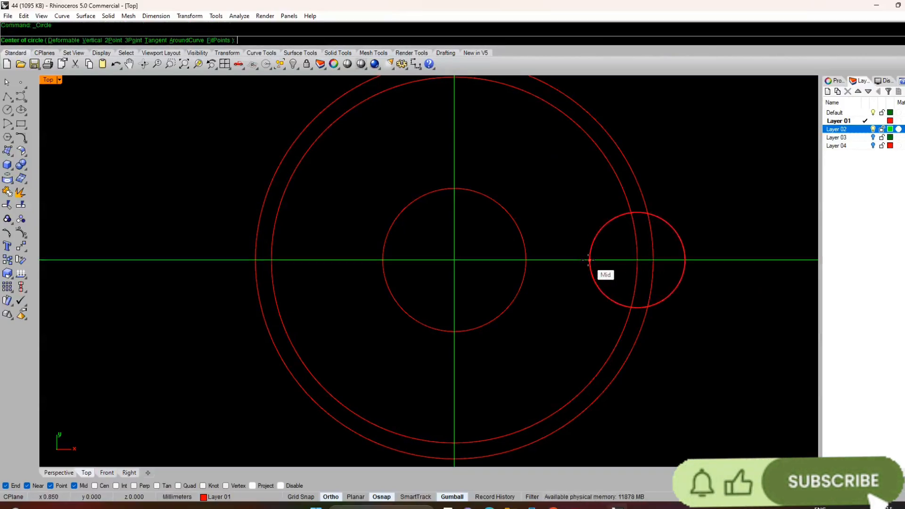
{"action": "left_click", "coordinate": [589, 260]}
{"action": "key", "text": "Escape"}
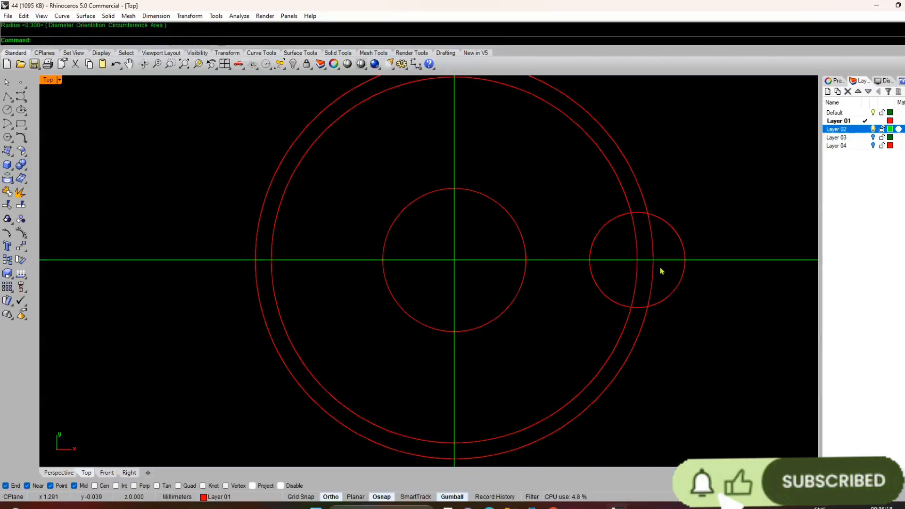
Step: Measure the 0.3 mm-radius circle's horizontal diameter with a temporary line
{"action": "type", "text": "line"}
{"action": "key", "text": "Return"}
{"action": "left_click", "coordinate": [589, 262]}
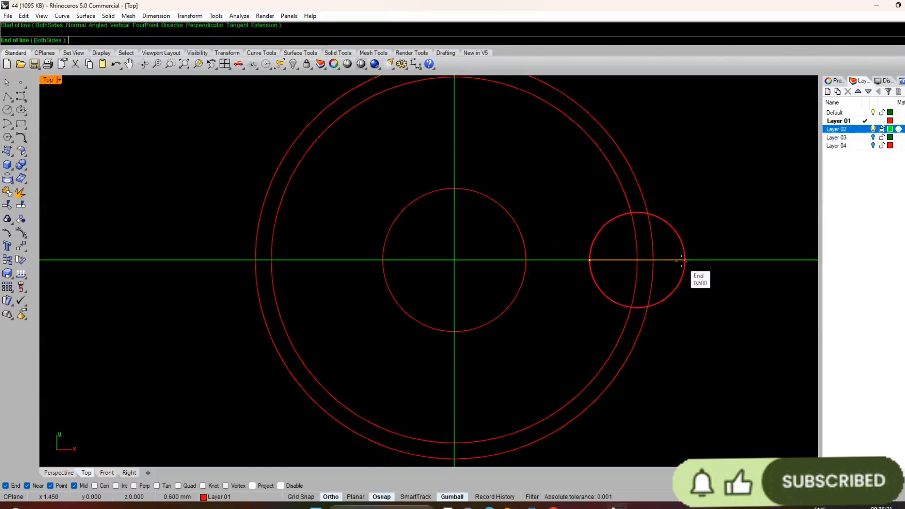
{"action": "key", "text": "Escape"}
{"action": "scroll", "coordinate": [600, 285], "scroll_direction": "down", "scroll_amount": 6}
{"action": "scroll", "coordinate": [608, 289], "scroll_direction": "up", "scroll_amount": 3}
Step: Delete the 0.3 mm-radius circle on the positive X axis
{"action": "left_click", "coordinate": [601, 289]}
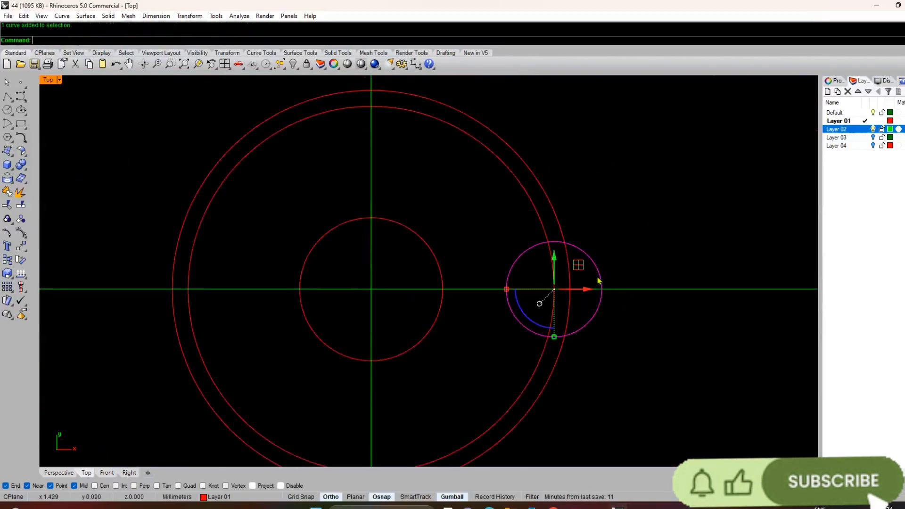
{"action": "left_click_drag", "start_coordinate": [588, 289], "coordinate": [632, 293]}
{"action": "scroll", "coordinate": [598, 294], "scroll_direction": "down", "scroll_amount": 2}
{"action": "key", "text": "Delete"}
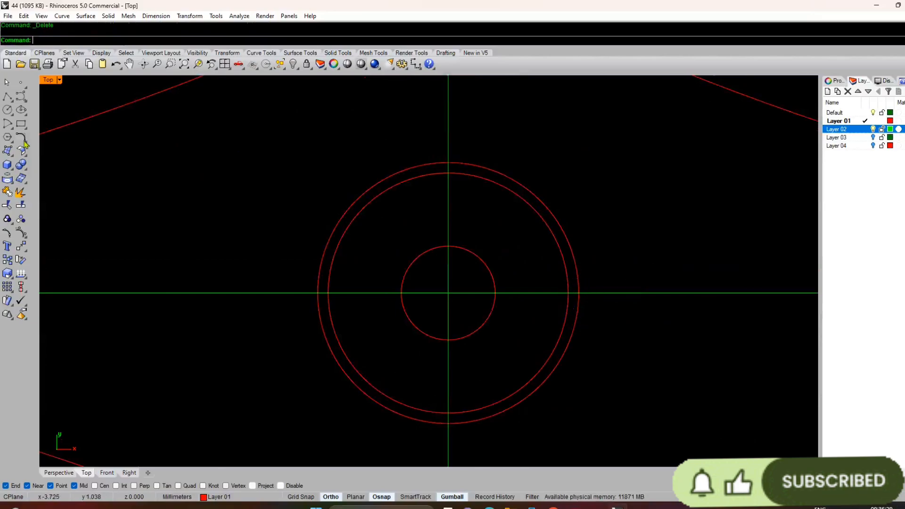
Step: Draw a circle of radius 0.350 mm centred where the 0.1 mm offset circle meets the positive X axis
{"action": "left_click", "coordinate": [7, 109]}
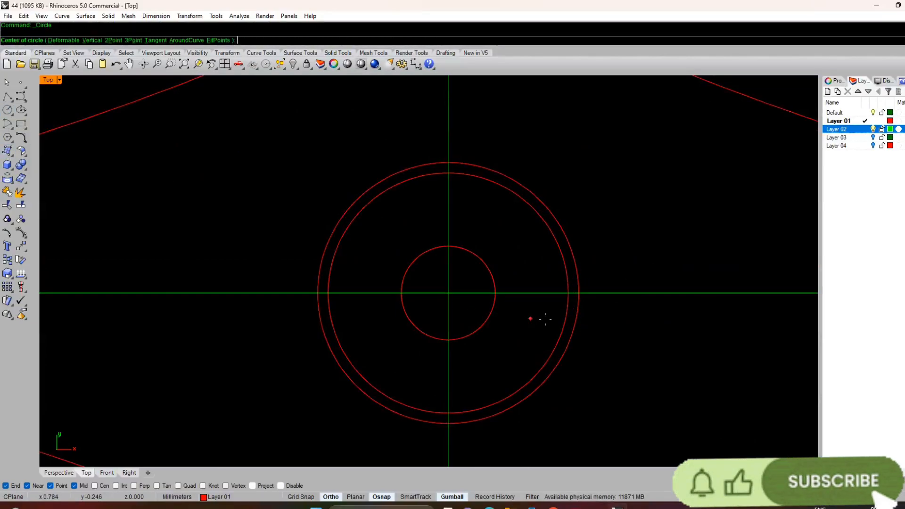
{"action": "left_click", "coordinate": [568, 293]}
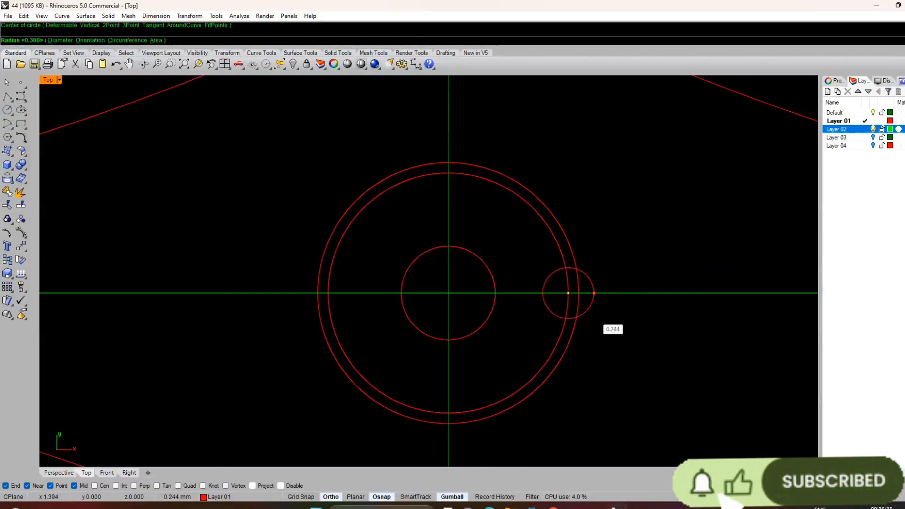
{"action": "type", "text": ".350"}
{"action": "key", "text": "Return"}
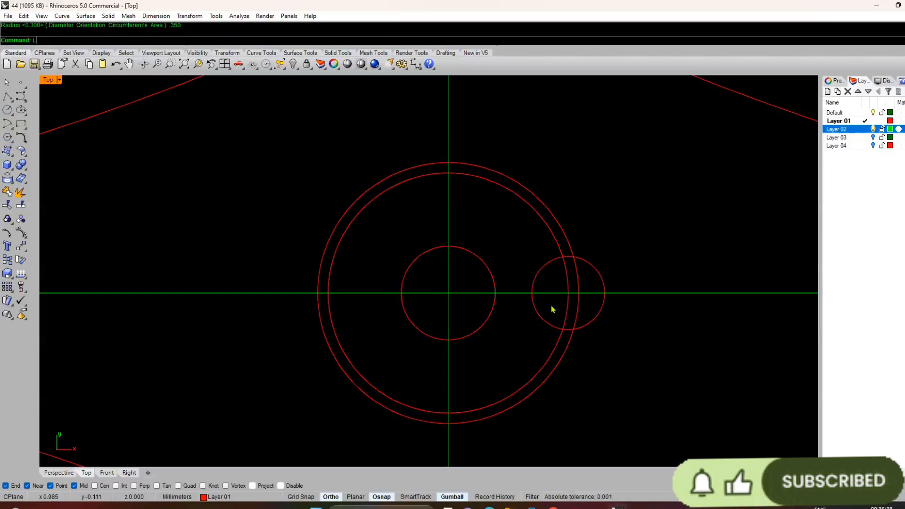
Step: Measure the new 0.350 mm-radius circle's horizontal diameter with a temporary line
{"action": "type", "text": "L"}
{"action": "key", "text": "Return"}
{"action": "left_click", "coordinate": [532, 293]}
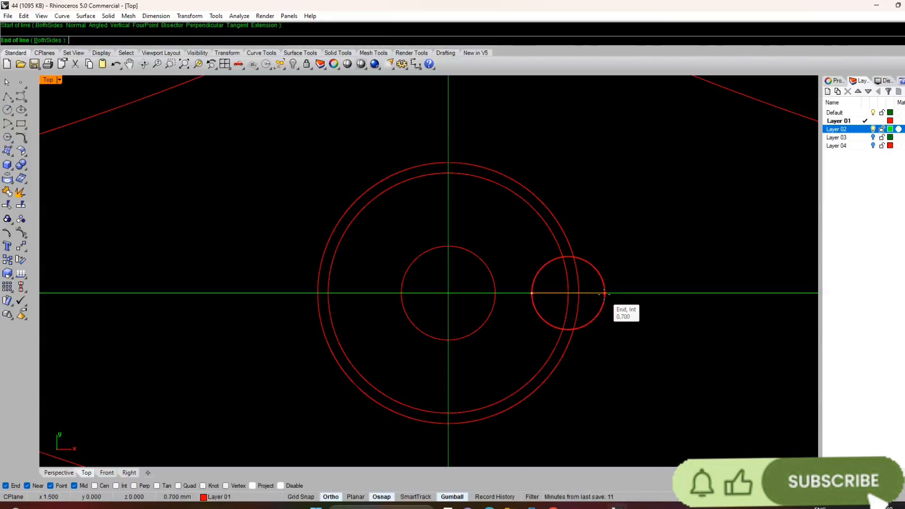
{"action": "left_click", "coordinate": [604, 293]}
Step: Move the small circle outward along the X axis until its inner edge meets the 0.1 mm offset circle
{"action": "left_click", "coordinate": [604, 290]}
{"action": "left_click_drag", "start_coordinate": [603, 294], "coordinate": [637, 293]}
{"action": "left_click", "coordinate": [637, 293]}
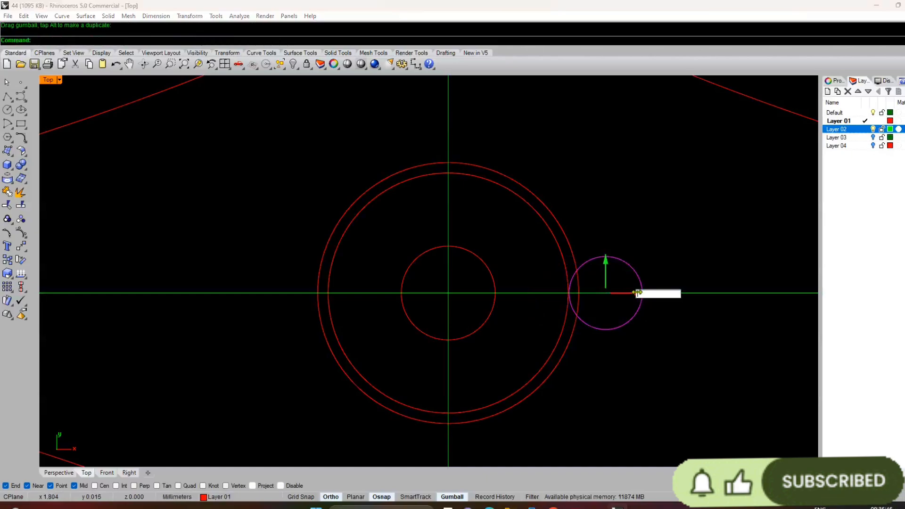
{"action": "type", "text": ".1"}
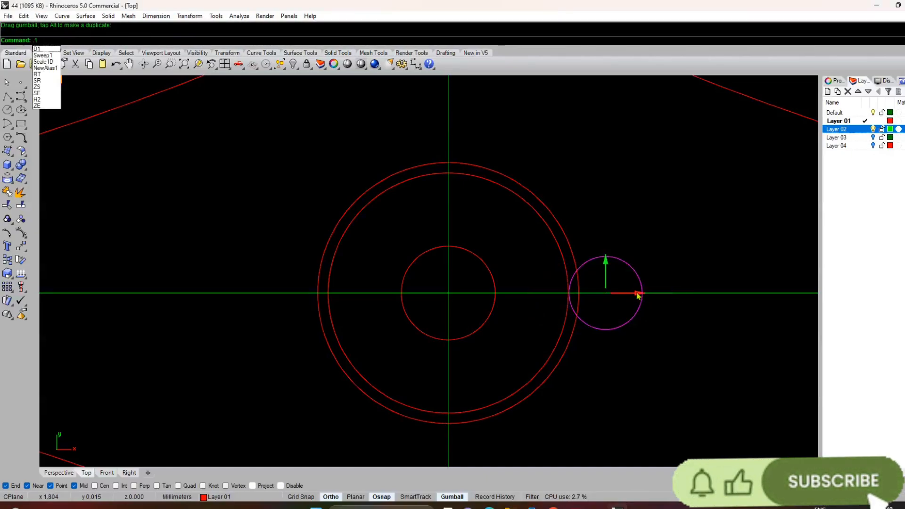
{"action": "key", "text": "Return"}
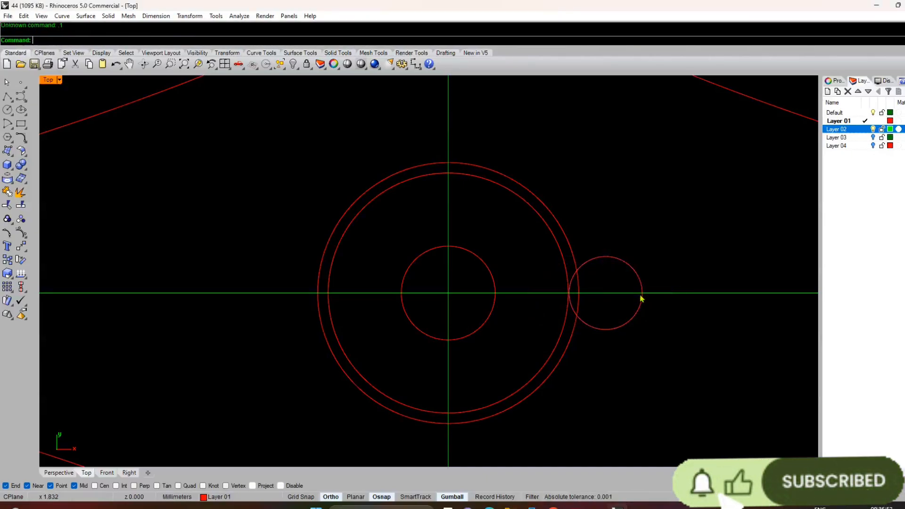
Step: Move the small circle back toward the centre along X by two increments of -0.1 mm
{"action": "left_click", "coordinate": [642, 298]}
{"action": "left_click", "coordinate": [639, 294]}
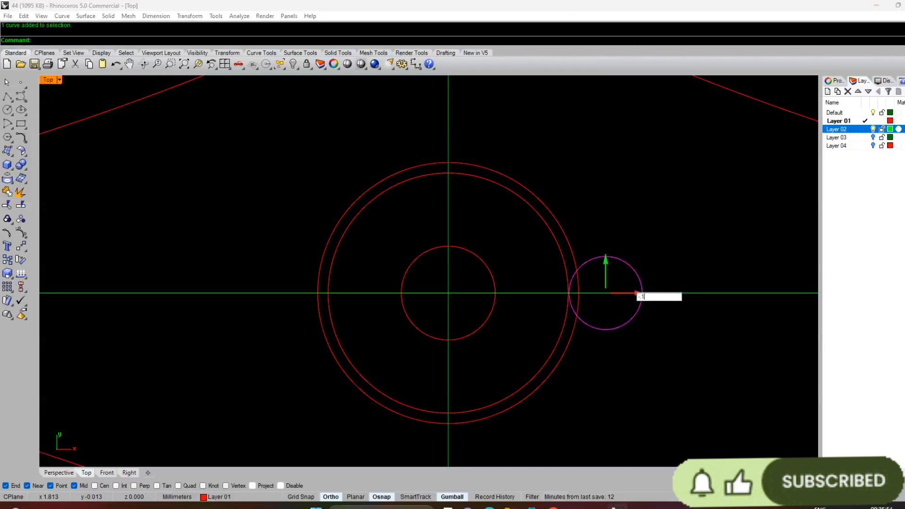
{"action": "type", "text": "-1"}
{"action": "key", "text": "Return"}
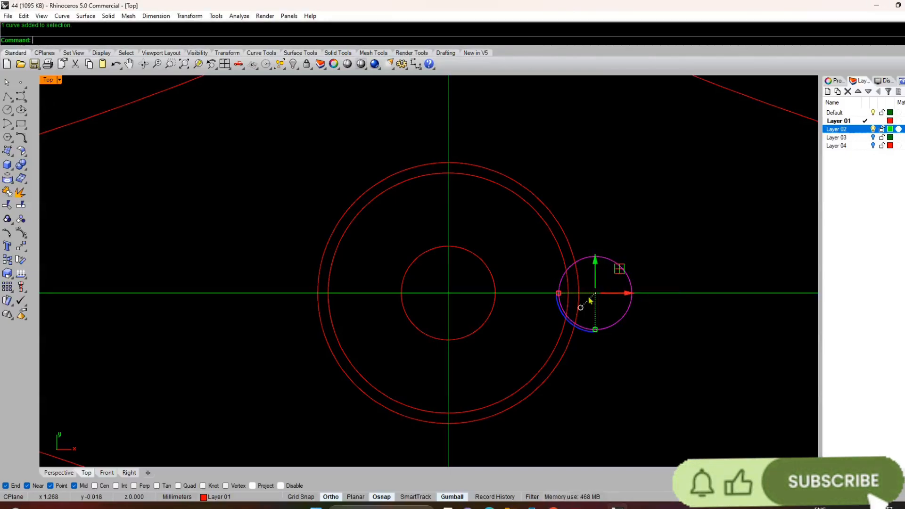
{"action": "left_click", "coordinate": [641, 259]}
{"action": "left_click", "coordinate": [628, 276]}
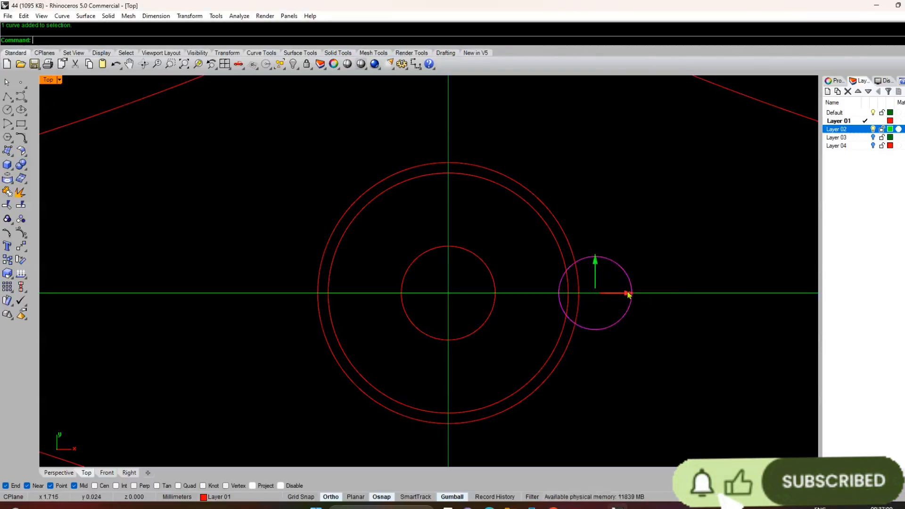
{"action": "left_click", "coordinate": [629, 293]}
{"action": "type", "text": "-.1"}
{"action": "key", "text": "Return"}
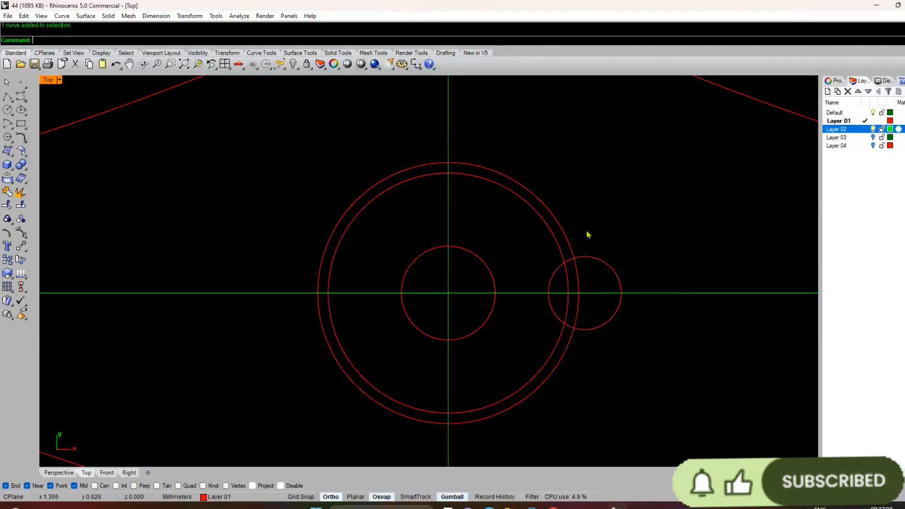
Step: Polar array the small circle around the origin with 4 items over 360 degrees
{"action": "left_click", "coordinate": [597, 259]}
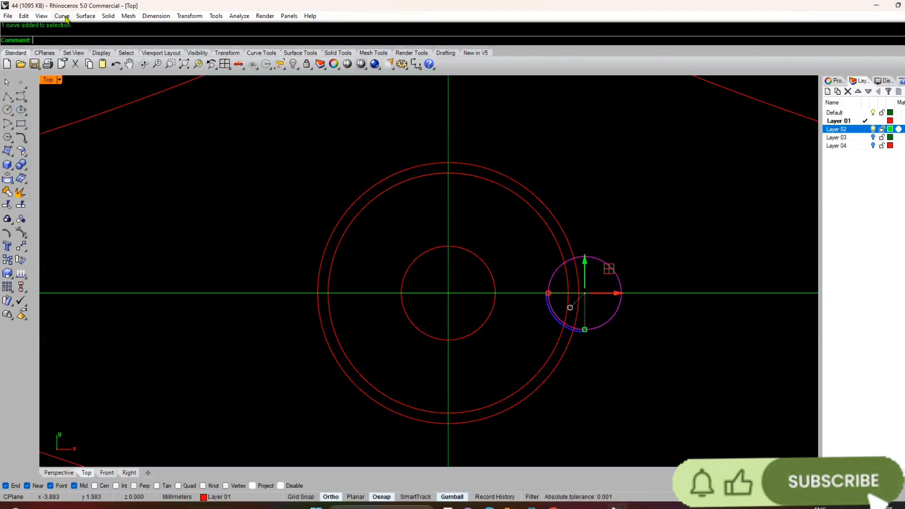
{"action": "left_click", "coordinate": [189, 16]}
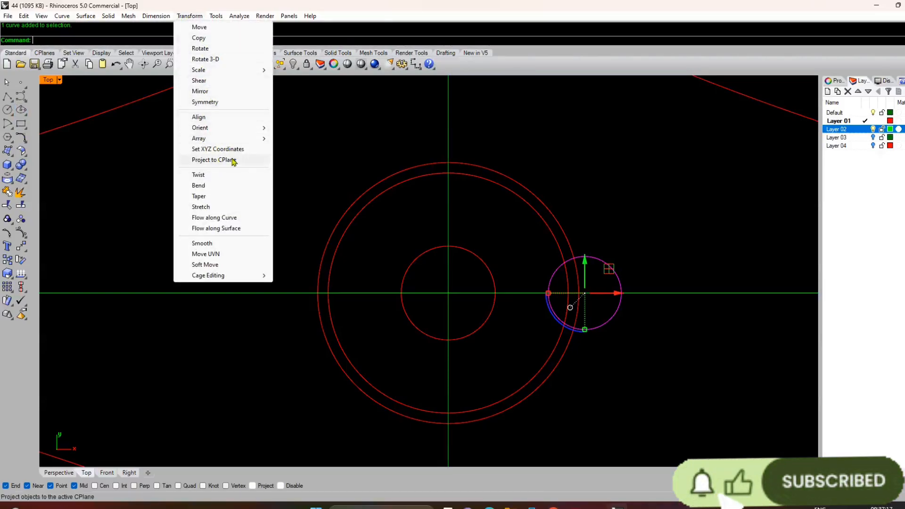
{"action": "mouse_move", "coordinate": [217, 141]}
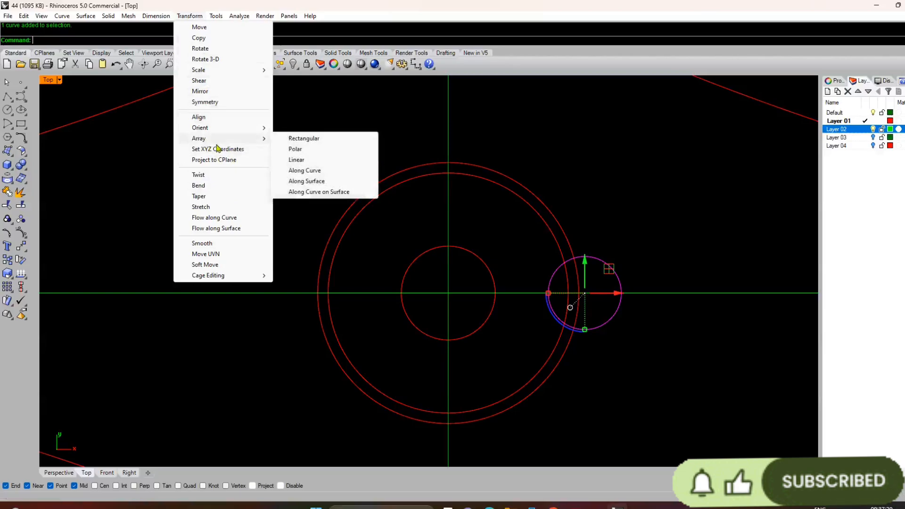
{"action": "left_click", "coordinate": [296, 149]}
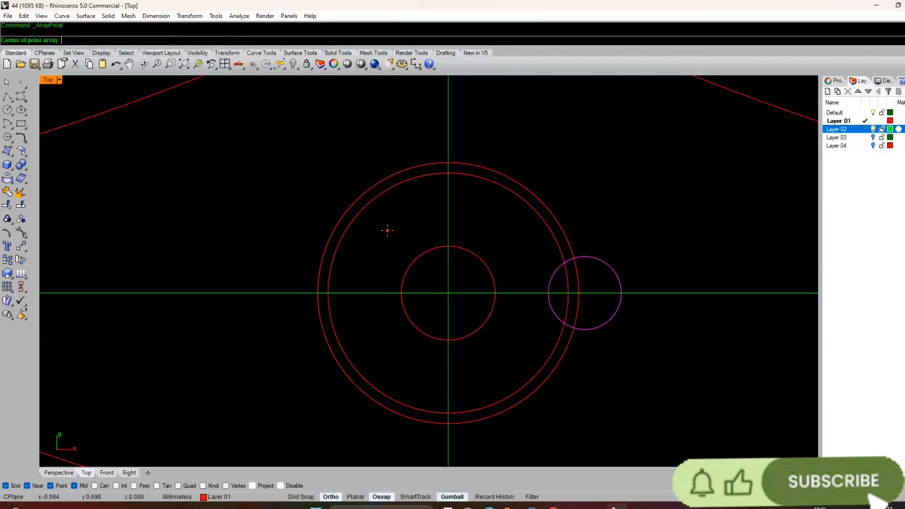
{"action": "type", "text": "0"}
{"action": "key", "text": "Return"}
{"action": "type", "text": "4"}
{"action": "key", "text": "Return"}
{"action": "key", "text": "Return"}
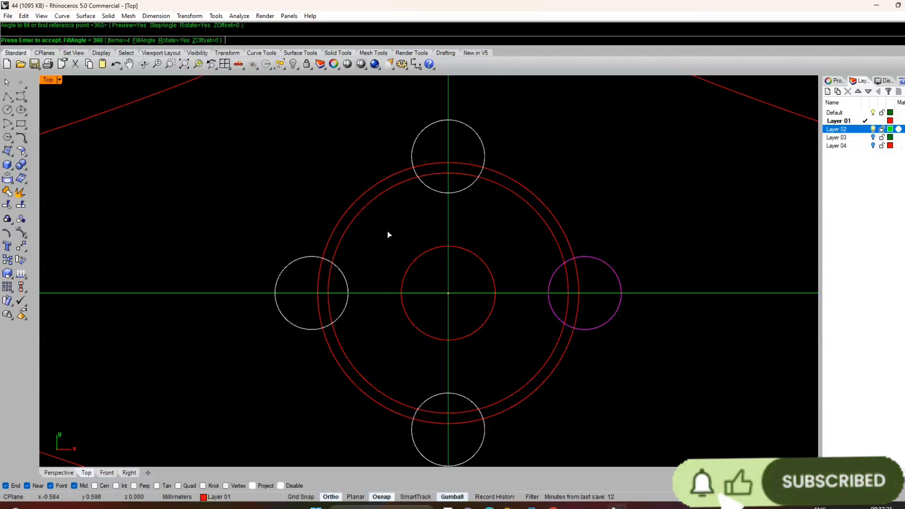
{"action": "key", "text": "Return"}
Step: Make Default the current layer and hide Layer 02 with its green axis lines
{"action": "scroll", "coordinate": [389, 234], "scroll_direction": "down", "scroll_amount": 4}
{"action": "scroll", "coordinate": [387, 258], "scroll_direction": "down", "scroll_amount": 3}
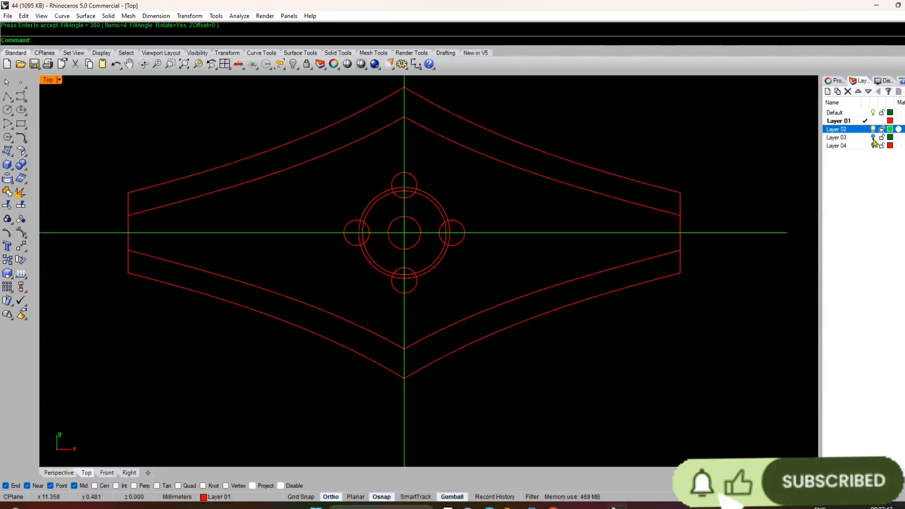
{"action": "left_click", "coordinate": [852, 113]}
{"action": "left_click", "coordinate": [844, 129]}
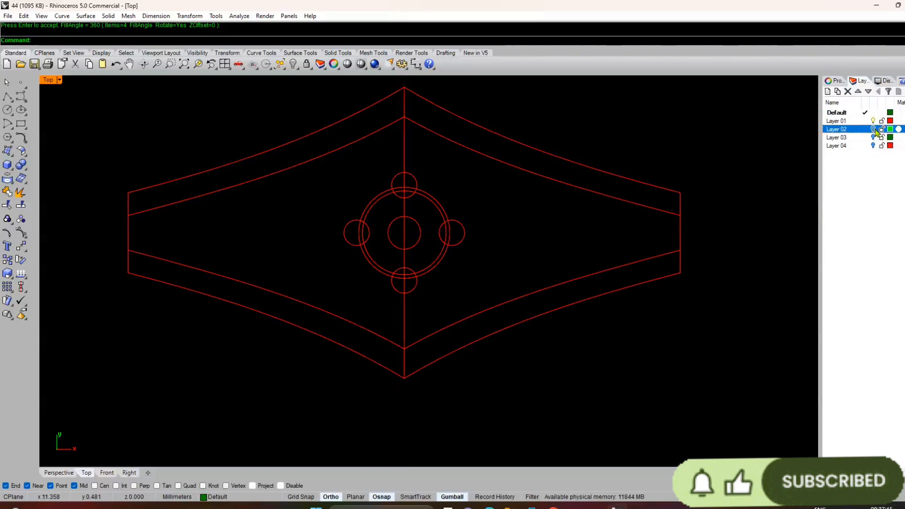
Step: Trim away the vertical centre line inside the 0.1 mm offset circle, using that circle as the cutting object
{"action": "scroll", "coordinate": [378, 262], "scroll_direction": "up", "scroll_amount": 5}
{"action": "scroll", "coordinate": [414, 283], "scroll_direction": "up", "scroll_amount": 8}
{"action": "scroll", "coordinate": [407, 253], "scroll_direction": "down", "scroll_amount": 12}
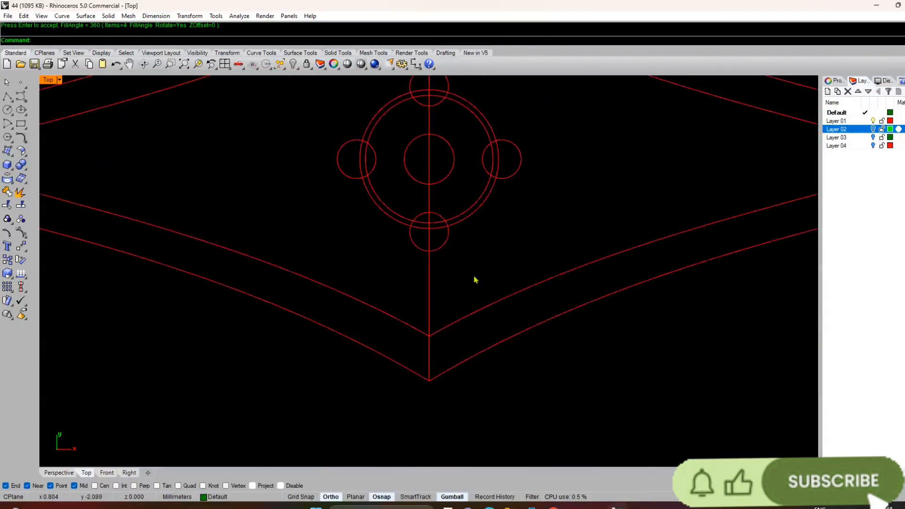
{"action": "left_click", "coordinate": [429, 274]}
{"action": "scroll", "coordinate": [423, 213], "scroll_direction": "up", "scroll_amount": 6}
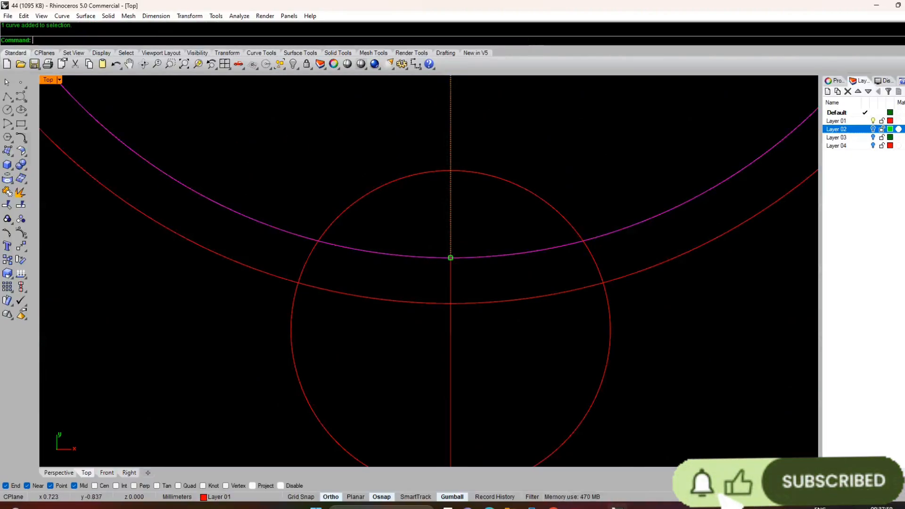
{"action": "left_click", "coordinate": [7, 205]}
{"action": "left_click", "coordinate": [450, 158]}
{"action": "scroll", "coordinate": [427, 238], "scroll_direction": "down", "scroll_amount": 6}
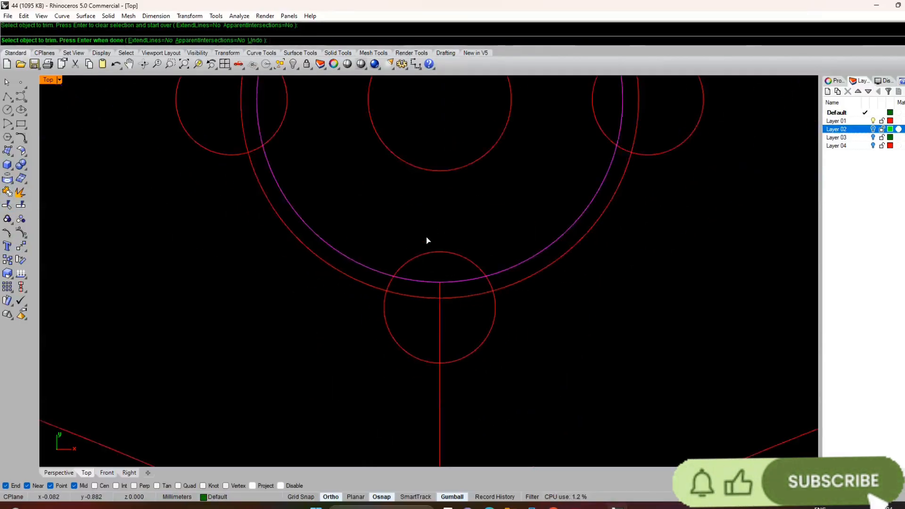
{"action": "key", "text": "Return"}
Step: Trim the upper centre line's short piece between the two ring circles, cutting with the outer ring circle
{"action": "scroll", "coordinate": [429, 156], "scroll_direction": "up", "scroll_amount": 4}
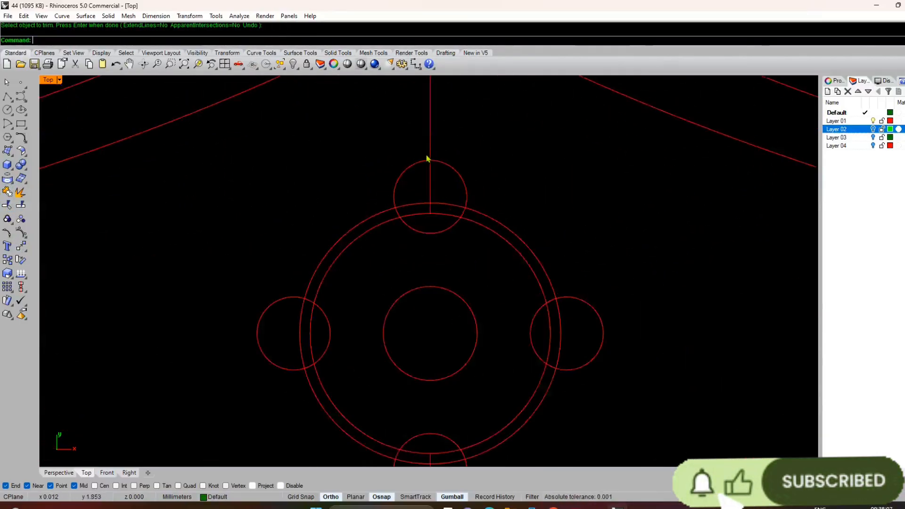
{"action": "scroll", "coordinate": [431, 241], "scroll_direction": "up", "scroll_amount": 3}
{"action": "key", "text": "Return"}
{"action": "left_click", "coordinate": [461, 158]}
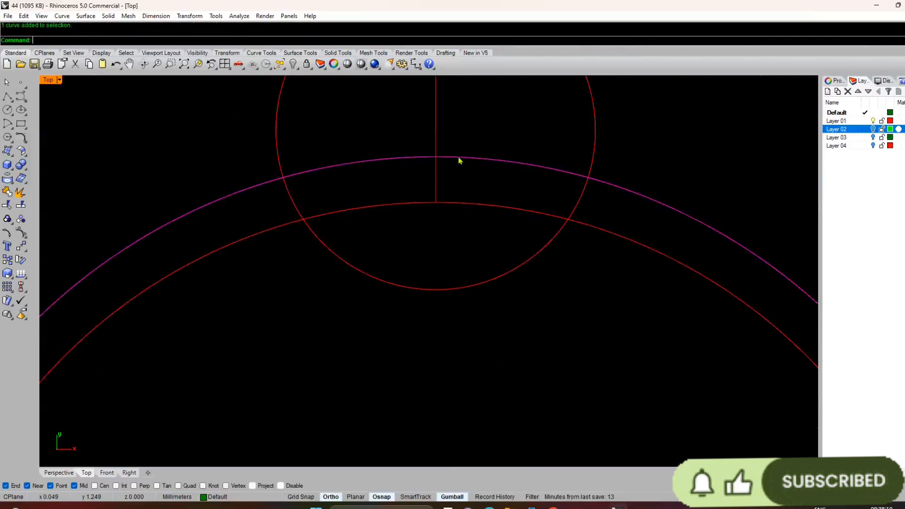
{"action": "key", "text": "Return"}
{"action": "left_click", "coordinate": [436, 181]}
{"action": "scroll", "coordinate": [434, 180], "scroll_direction": "down", "scroll_amount": 10}
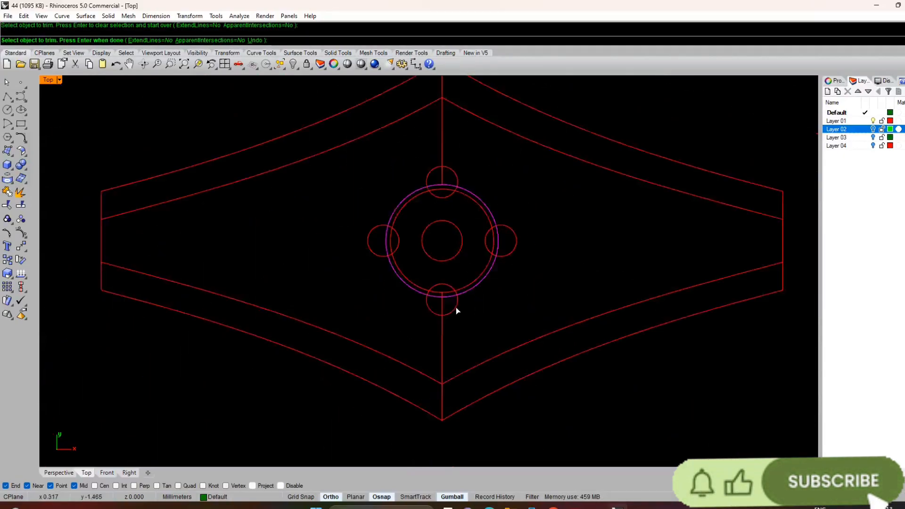
Step: Trim the lower centre line's short piece between the two ring circles, cutting with the outer ring circle
{"action": "right_click_drag", "start_coordinate": [451, 387], "coordinate": [446, 311]}
{"action": "scroll", "coordinate": [446, 287], "scroll_direction": "up", "scroll_amount": 8}
{"action": "right_click_drag", "start_coordinate": [459, 160], "coordinate": [461, 293]}
{"action": "key", "text": "Return"}
{"action": "left_click", "coordinate": [427, 186]}
{"action": "key", "text": "Return"}
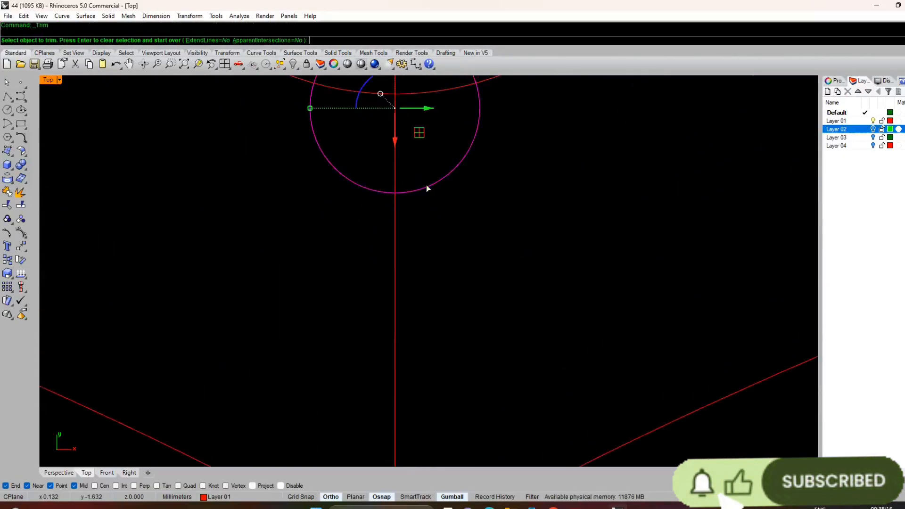
{"action": "right_click_drag", "start_coordinate": [426, 186], "coordinate": [437, 285]}
{"action": "key", "text": "Escape"}
{"action": "left_click", "coordinate": [413, 195]}
{"action": "key", "text": "Return"}
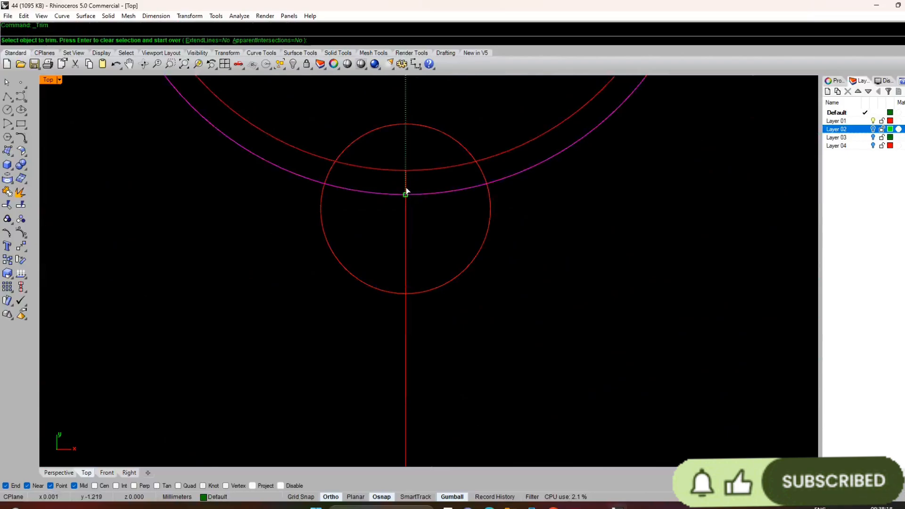
{"action": "left_click", "coordinate": [406, 189]}
{"action": "key", "text": "Return"}
{"action": "scroll", "coordinate": [418, 260], "scroll_direction": "down", "scroll_amount": 15}
{"action": "right_click_drag", "start_coordinate": [419, 262], "coordinate": [415, 323]}
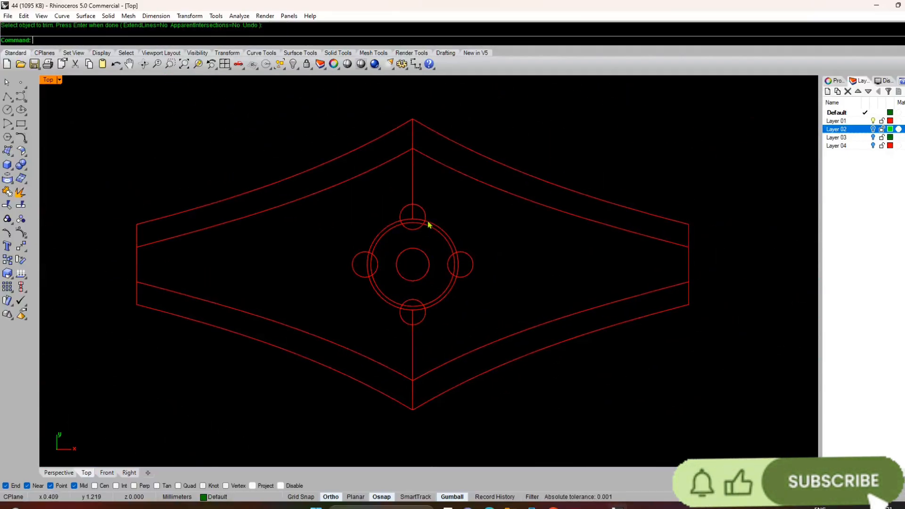
Step: Select all curves of the double-outline profile together with the centre circles
{"action": "left_click", "coordinate": [8, 15]}
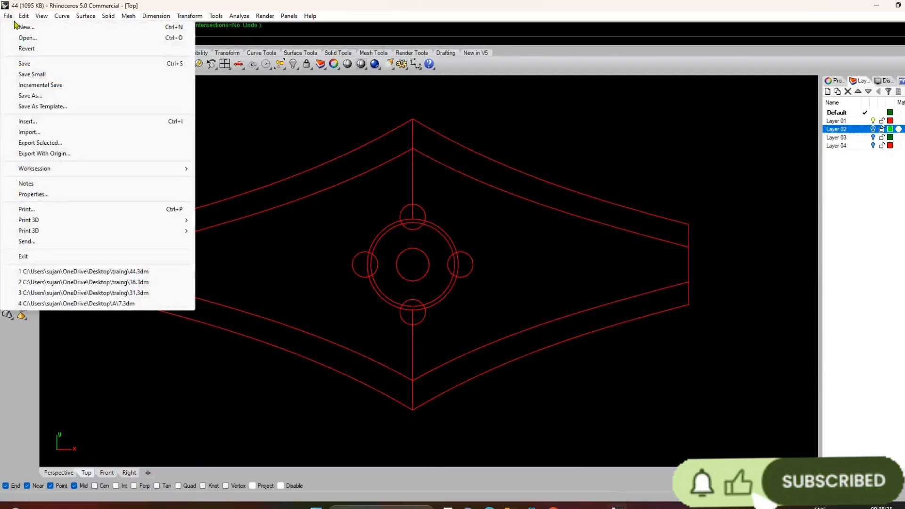
{"action": "left_click", "coordinate": [367, 194]}
{"action": "scroll", "coordinate": [420, 187], "scroll_direction": "down", "scroll_amount": 8}
{"action": "left_click_drag", "start_coordinate": [721, 133], "coordinate": [274, 326]}
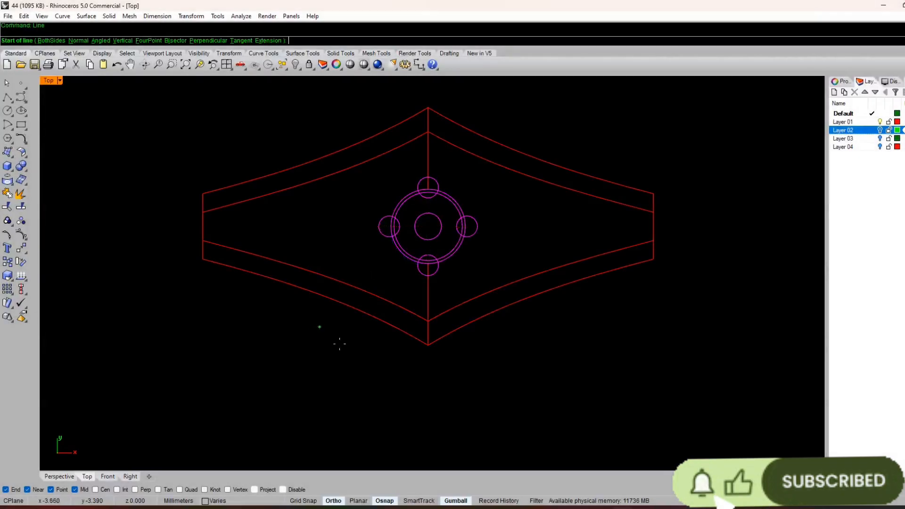
Step: Draw a vertical line joining the outer and inner outlines at the profile's lower tip
{"action": "scroll", "coordinate": [453, 369], "scroll_direction": "up", "scroll_amount": 3}
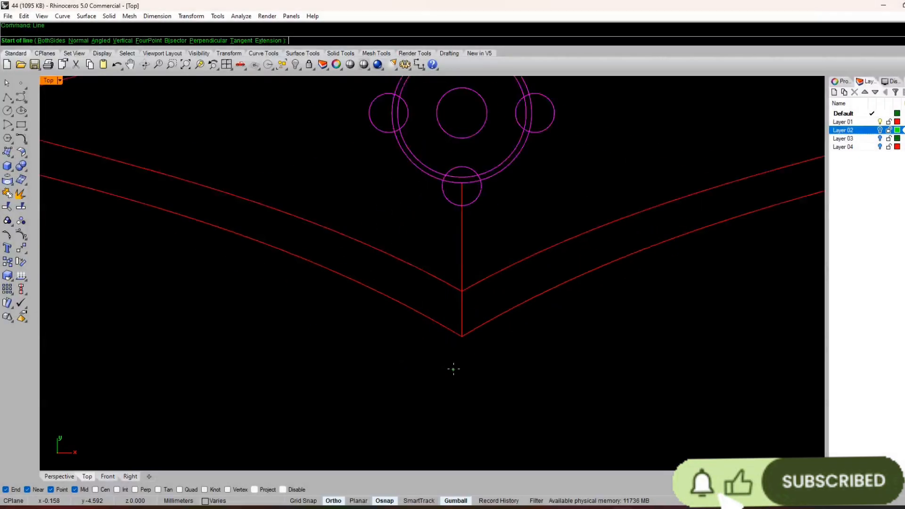
{"action": "left_click", "coordinate": [462, 336]}
{"action": "left_click", "coordinate": [462, 291]}
Step: Draw a vertical line joining the inner and outer outlines at the profile's lower left end
{"action": "scroll", "coordinate": [462, 291], "scroll_direction": "down", "scroll_amount": 4}
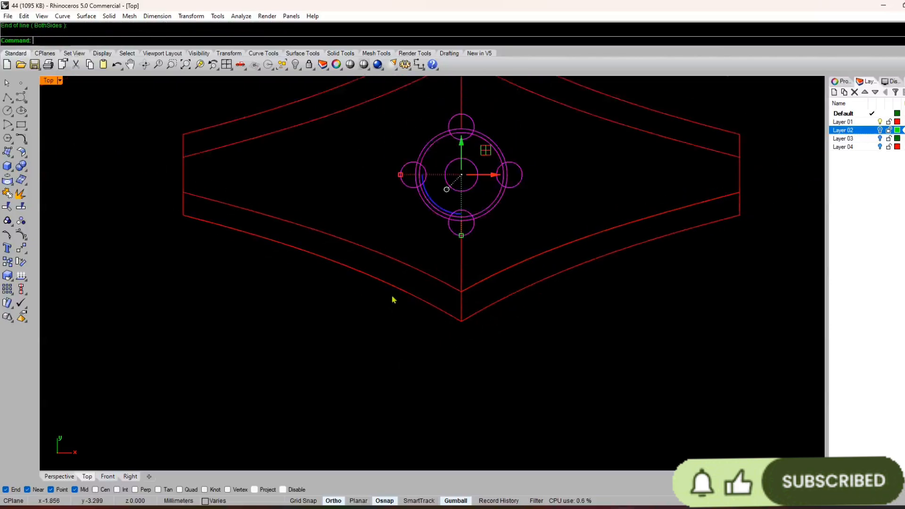
{"action": "scroll", "coordinate": [207, 204], "scroll_direction": "up", "scroll_amount": 6}
{"action": "right_click", "coordinate": [156, 189]}
{"action": "left_click", "coordinate": [162, 180]}
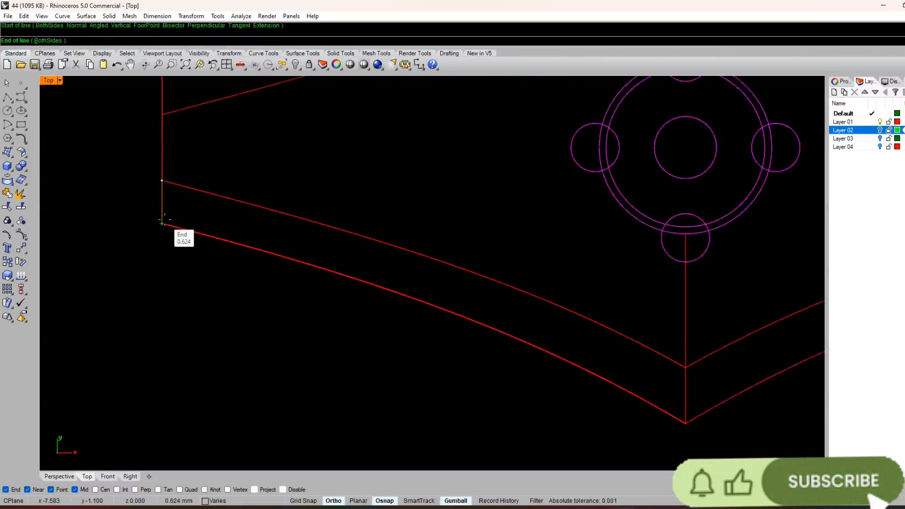
{"action": "left_click", "coordinate": [161, 223]}
{"action": "scroll", "coordinate": [358, 235], "scroll_direction": "down", "scroll_amount": 5}
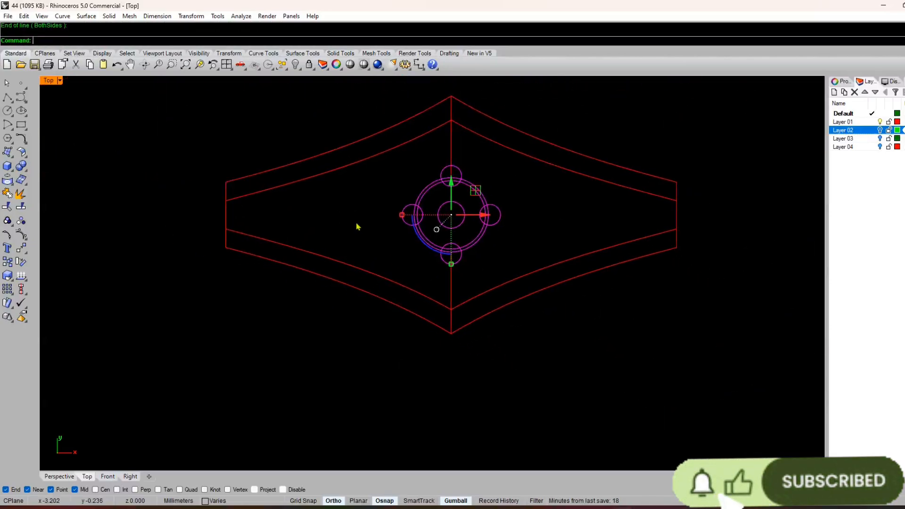
Step: Try to rotate the centre circle group about its centre so the four small circles sit diagonally, and undo it
{"action": "scroll", "coordinate": [446, 200], "scroll_direction": "up", "scroll_amount": 3}
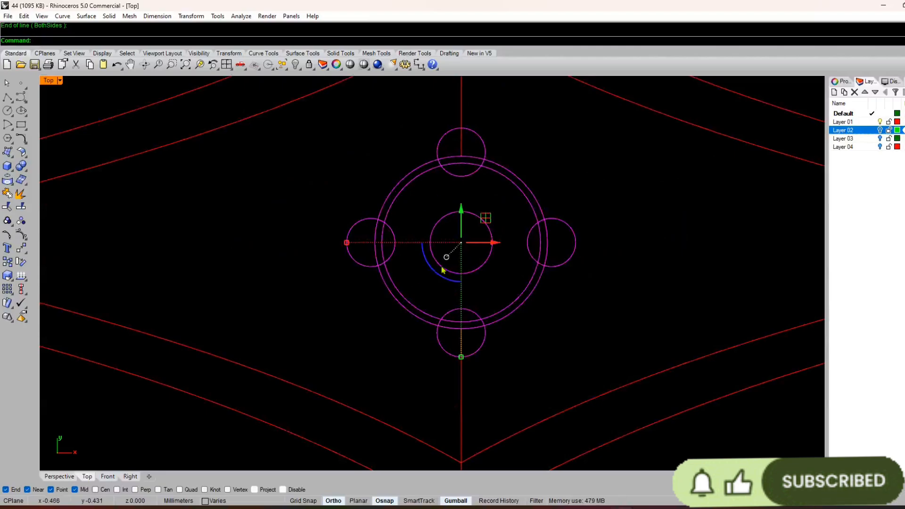
{"action": "left_click_drag", "start_coordinate": [433, 273], "coordinate": [431, 246]}
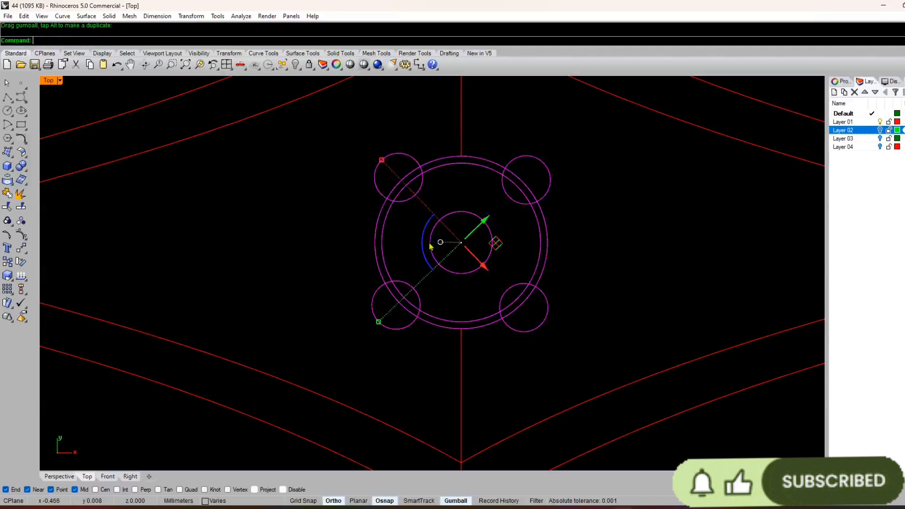
{"action": "key", "text": "ctrl+z"}
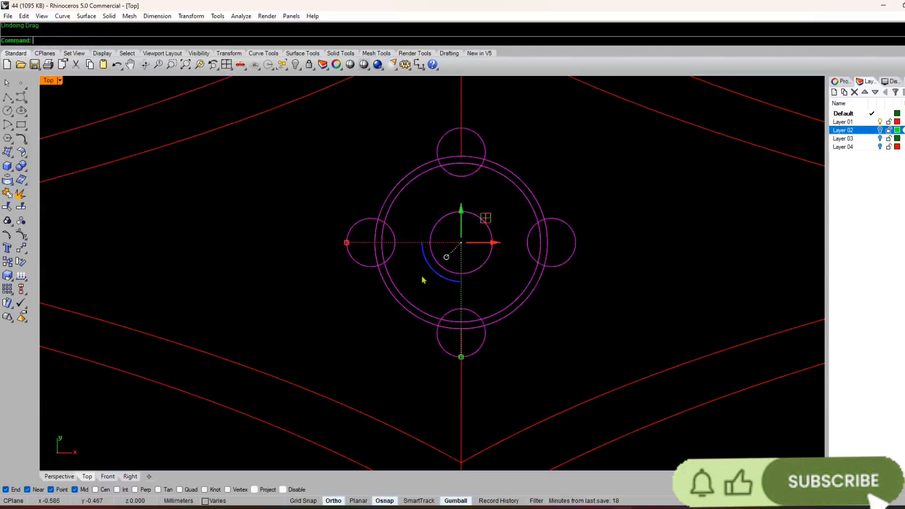
Step: Try to rotate the centre circle group by about -138 degrees, comparing the result through undo and redo
{"action": "left_click_drag", "start_coordinate": [438, 277], "coordinate": [459, 160]}
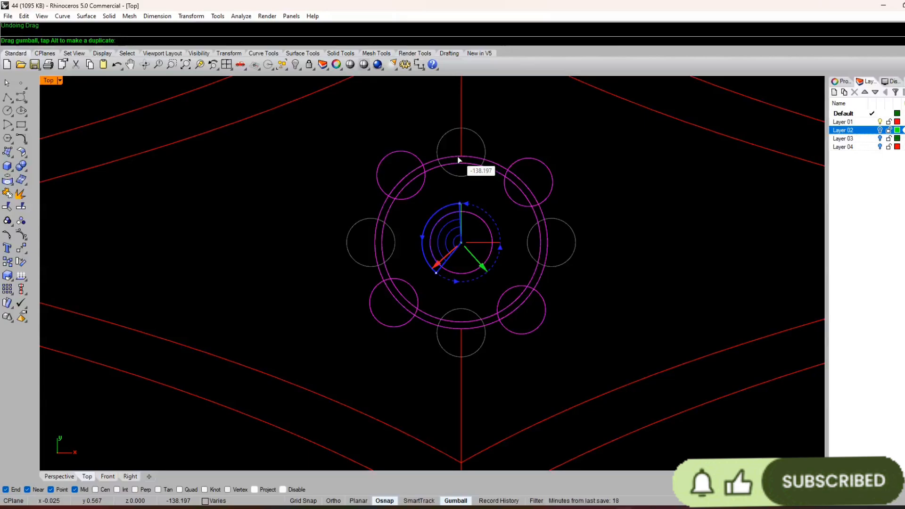
{"action": "left_click_drag", "start_coordinate": [458, 160], "coordinate": [458, 160]}
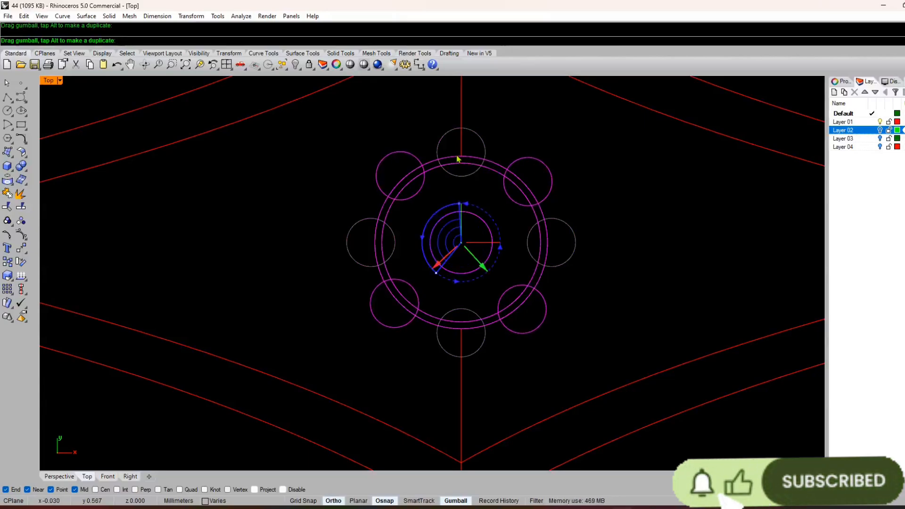
{"action": "scroll", "coordinate": [541, 264], "scroll_direction": "down", "scroll_amount": 3}
{"action": "scroll", "coordinate": [525, 233], "scroll_direction": "up", "scroll_amount": 4}
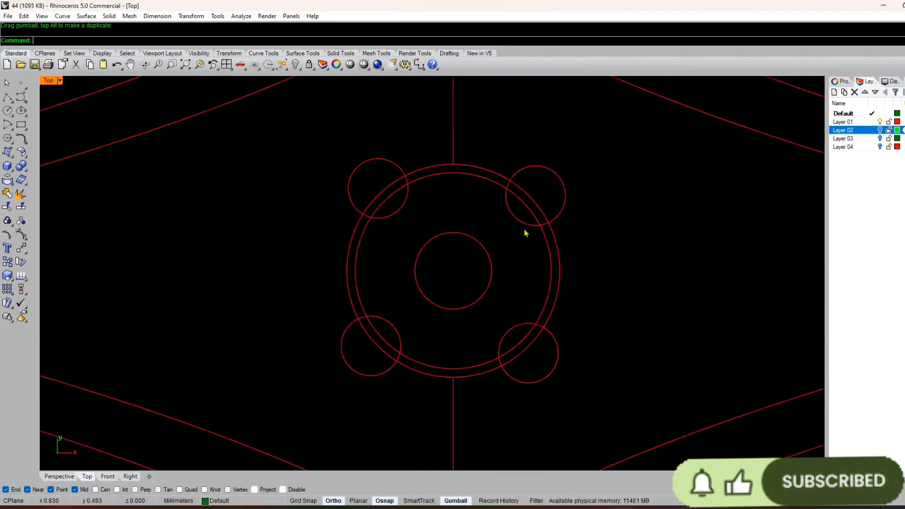
{"action": "key", "text": "ctrl+z"}
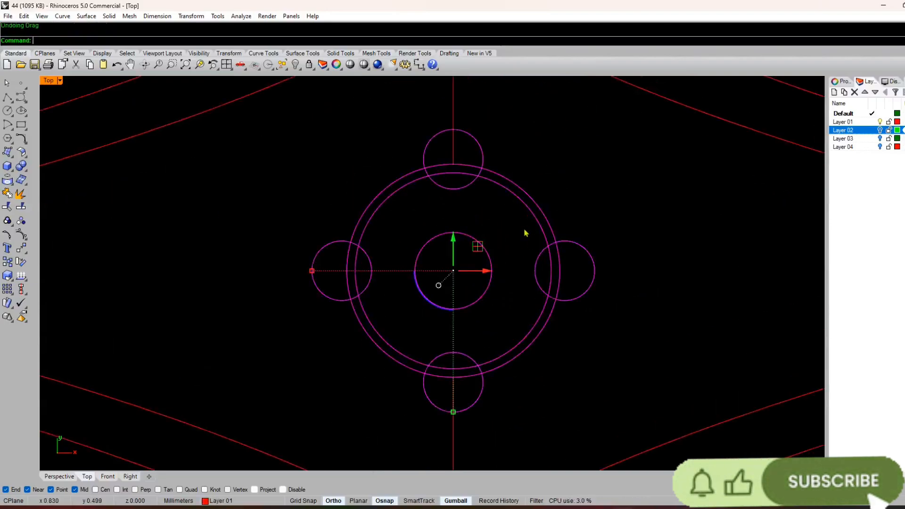
{"action": "key", "text": "ctrl+y"}
{"action": "key", "text": "ctrl+y"}
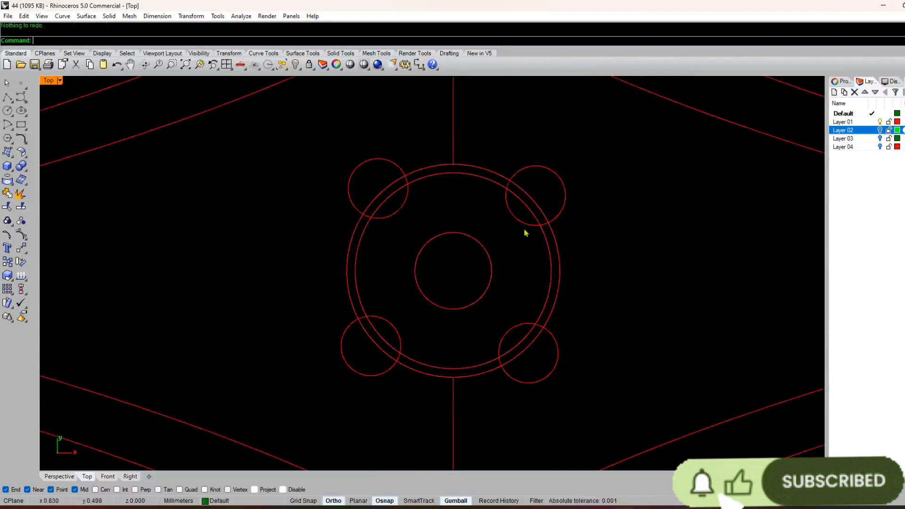
{"action": "scroll", "coordinate": [511, 282], "scroll_direction": "down", "scroll_amount": 4}
{"action": "scroll", "coordinate": [445, 240], "scroll_direction": "up", "scroll_amount": 4}
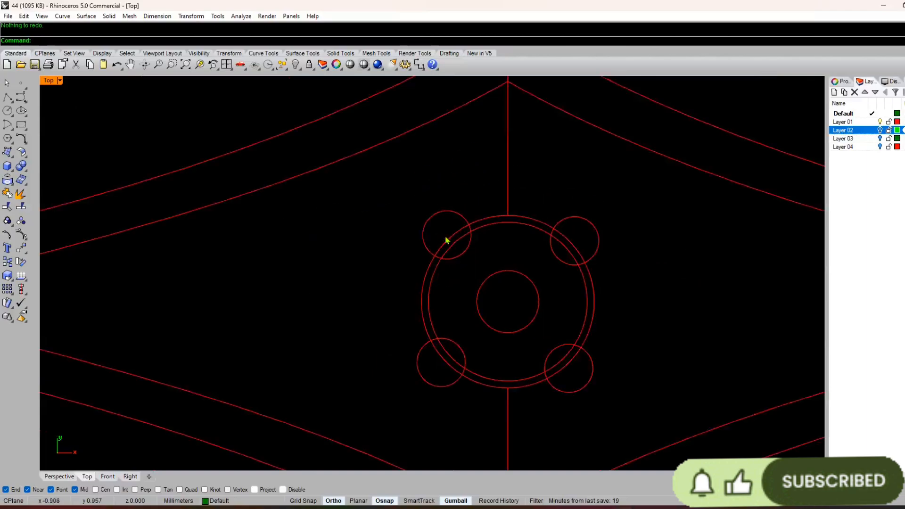
{"action": "scroll", "coordinate": [434, 242], "scroll_direction": "down", "scroll_amount": 4}
{"action": "scroll", "coordinate": [421, 295], "scroll_direction": "up", "scroll_amount": 8}
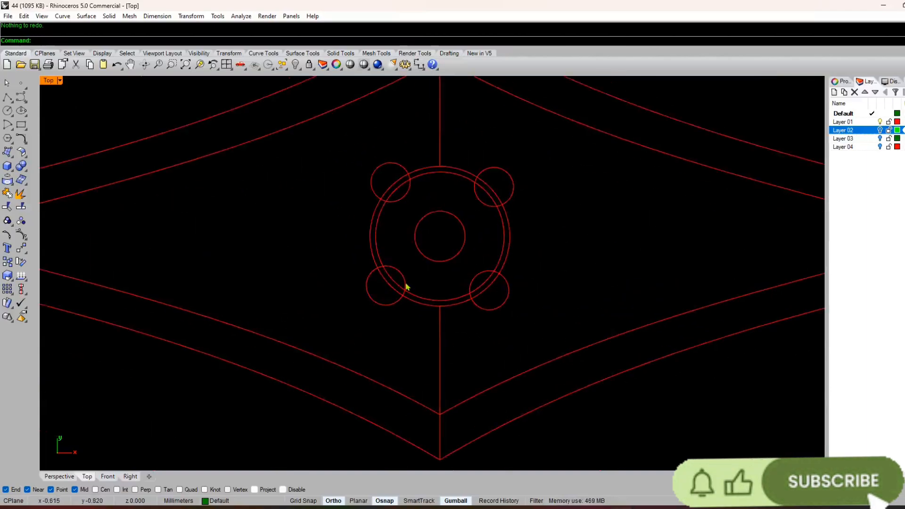
{"action": "type", "text": "line"}
{"action": "key", "text": "Return"}
{"action": "left_click", "coordinate": [498, 189]}
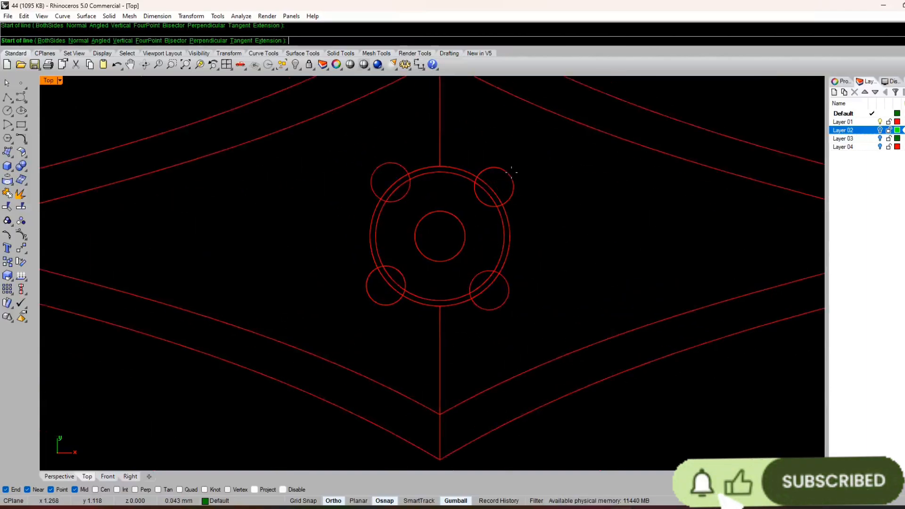
{"action": "key", "text": "Escape"}
{"action": "key", "text": "Return"}
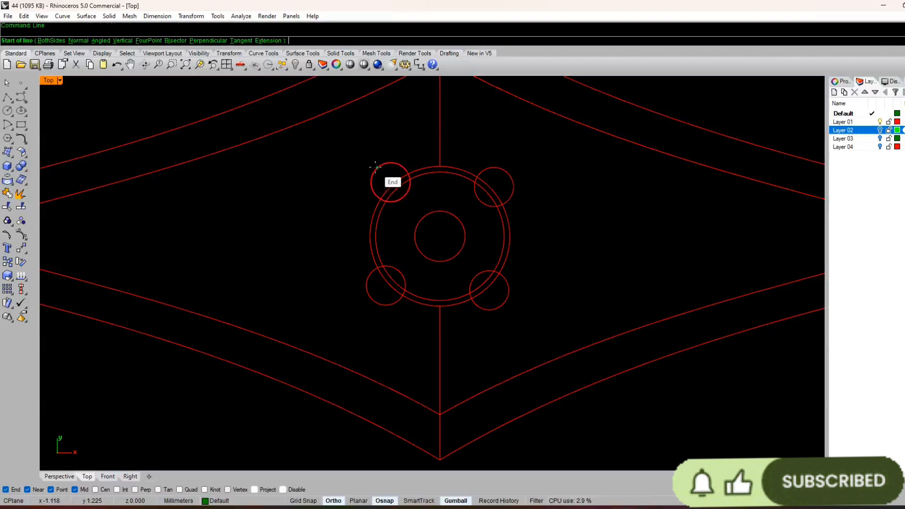
{"action": "left_click", "coordinate": [377, 168]}
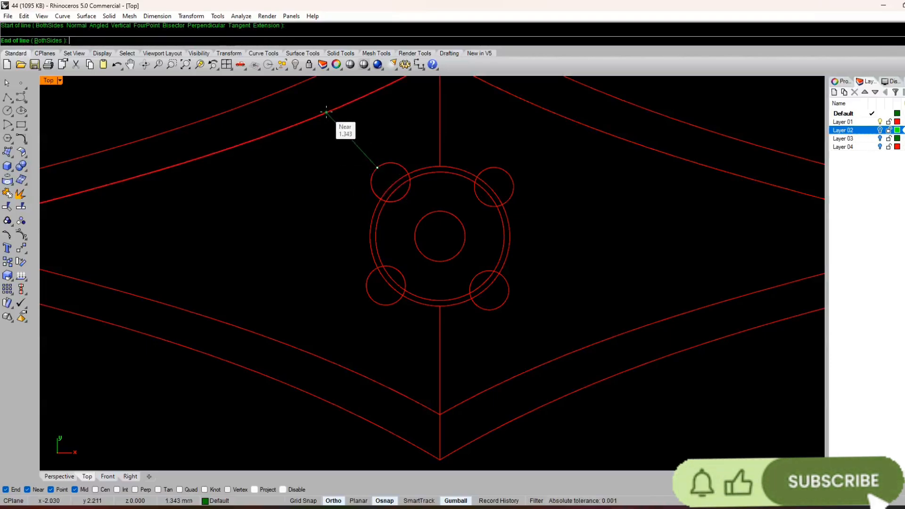
{"action": "key", "text": "Escape"}
{"action": "scroll", "coordinate": [434, 234], "scroll_direction": "down", "scroll_amount": 5}
{"action": "scroll", "coordinate": [435, 235], "scroll_direction": "up", "scroll_amount": 8}
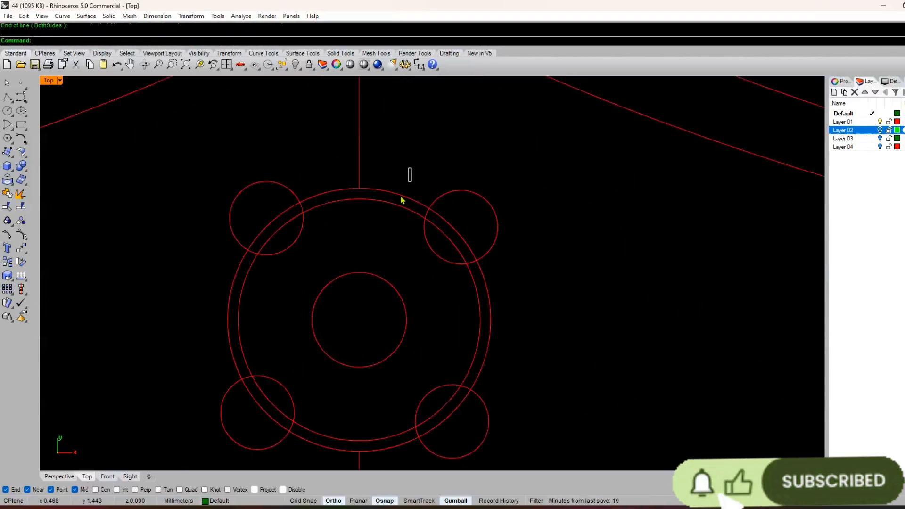
Step: Select the centre circle group and undo its last rotation
{"action": "left_click_drag", "start_coordinate": [376, 282], "coordinate": [377, 284]}
{"action": "scroll", "coordinate": [408, 236], "scroll_direction": "down", "scroll_amount": 5}
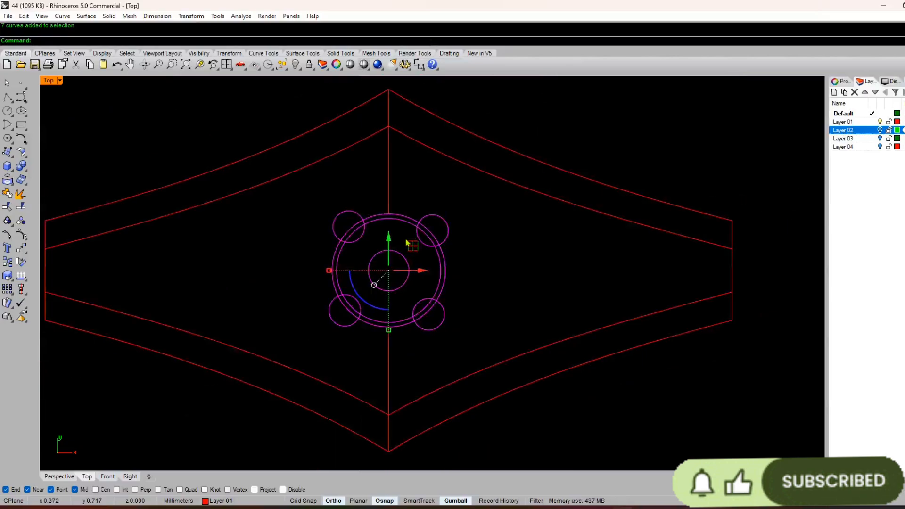
{"action": "key", "text": "ctrl+z"}
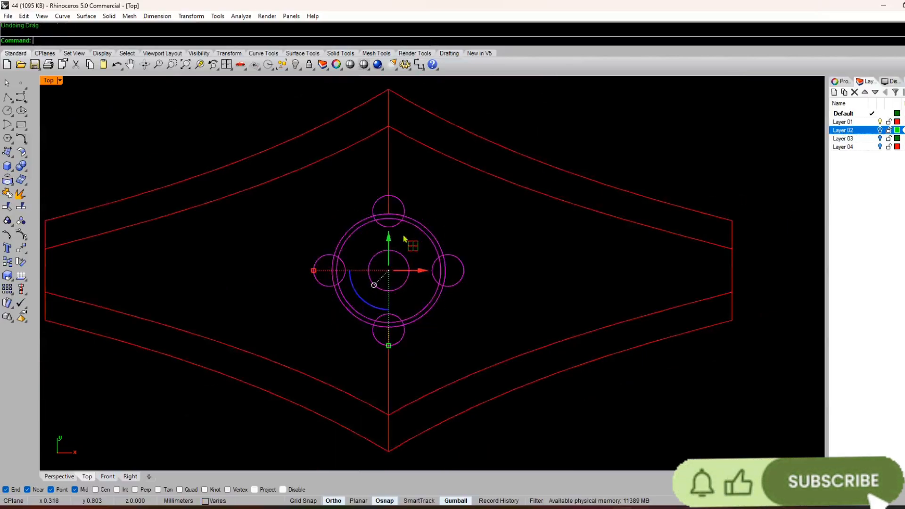
Step: Rotate the centre circle group about its centre so the four small circles sit diagonally around the rings
{"action": "left_click_drag", "start_coordinate": [375, 307], "coordinate": [430, 286]}
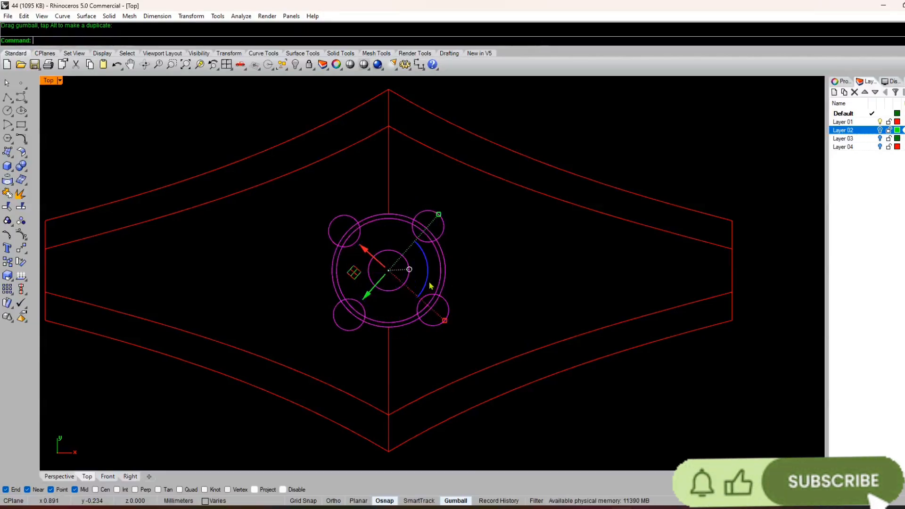
{"action": "key", "text": "Escape"}
{"action": "scroll", "coordinate": [401, 228], "scroll_direction": "up", "scroll_amount": 10}
{"action": "scroll", "coordinate": [407, 221], "scroll_direction": "down", "scroll_amount": 12}
Step: Ungroup the rotated ring circles and the four small circles
{"action": "left_click", "coordinate": [421, 212]}
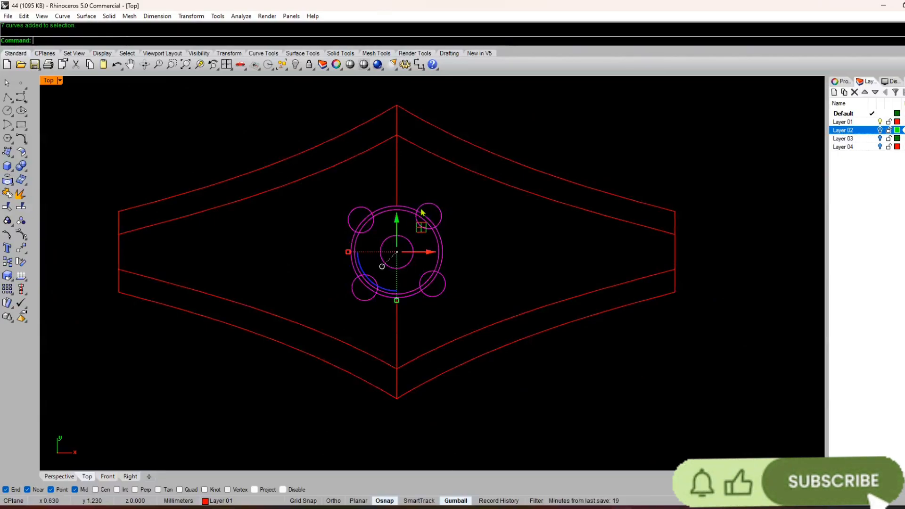
{"action": "key", "text": "Return"}
{"action": "scroll", "coordinate": [391, 252], "scroll_direction": "up", "scroll_amount": 8}
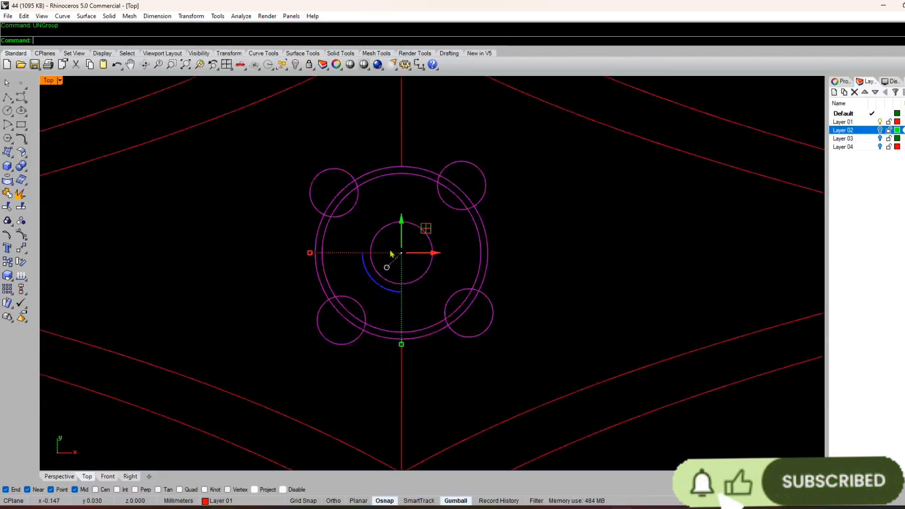
{"action": "key", "text": "Escape"}
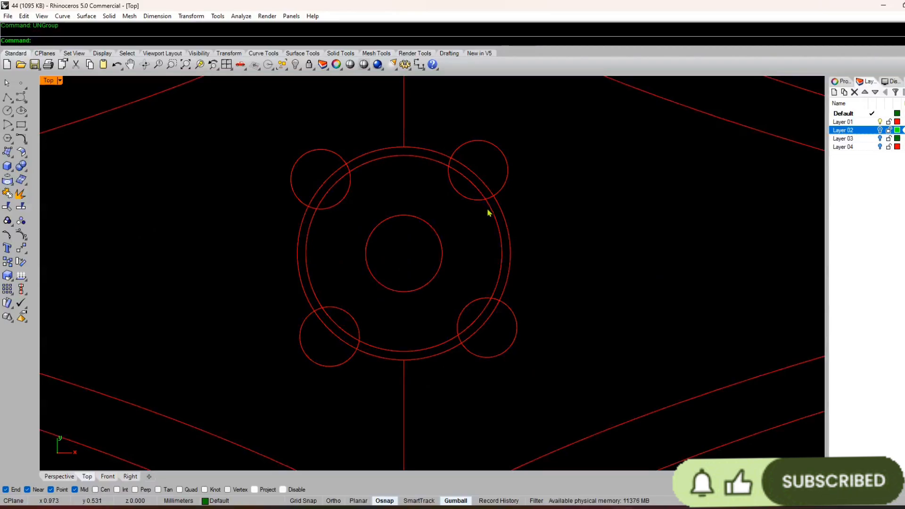
Step: Try to divide the inner ring circle using the default of one segment, and undo the division
{"action": "left_click", "coordinate": [487, 208]}
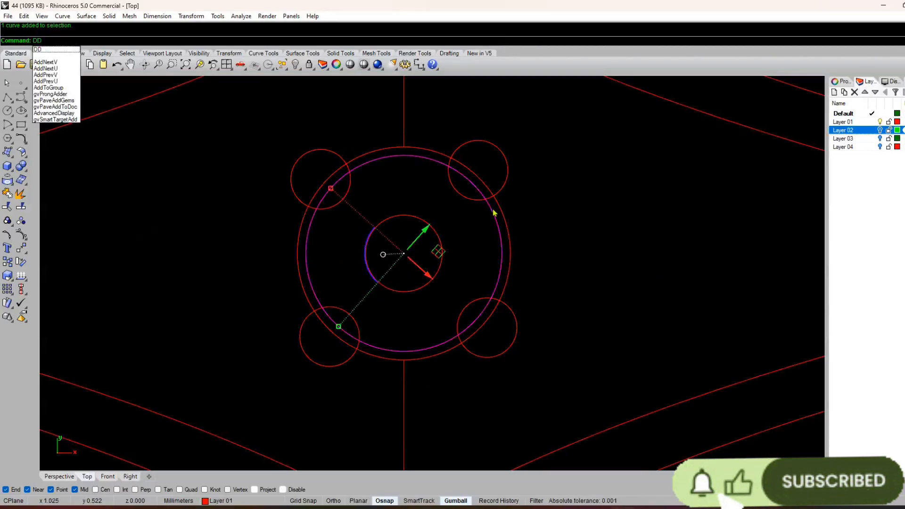
{"action": "key", "text": "Return"}
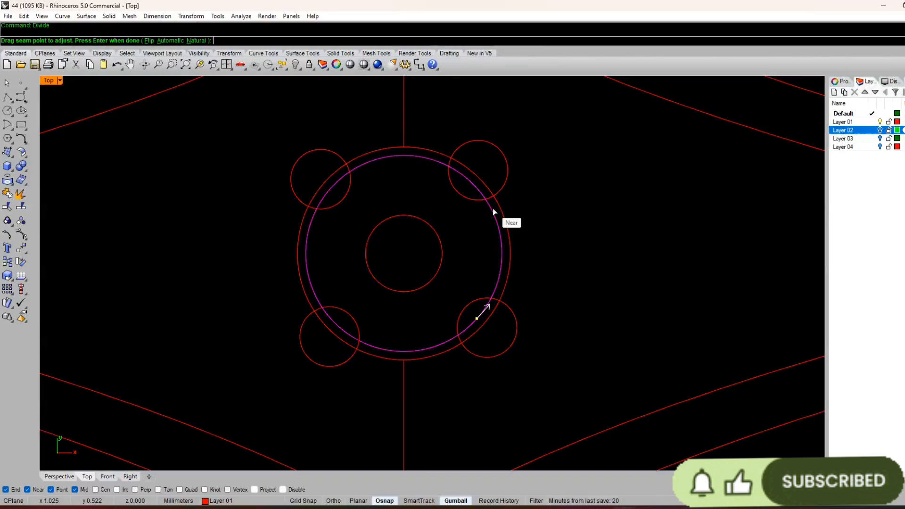
{"action": "key", "text": "Return"}
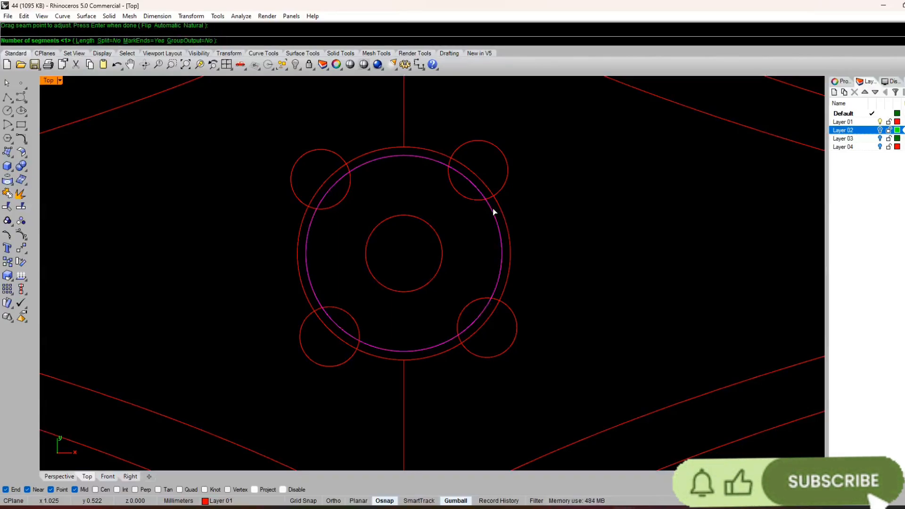
{"action": "key", "text": "Return"}
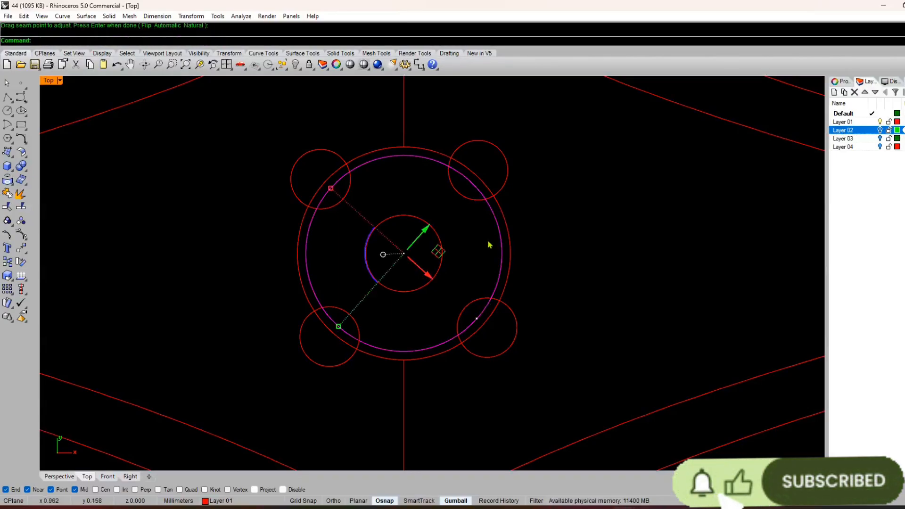
{"action": "key", "text": "Escape"}
{"action": "scroll", "coordinate": [435, 264], "scroll_direction": "up", "scroll_amount": 3}
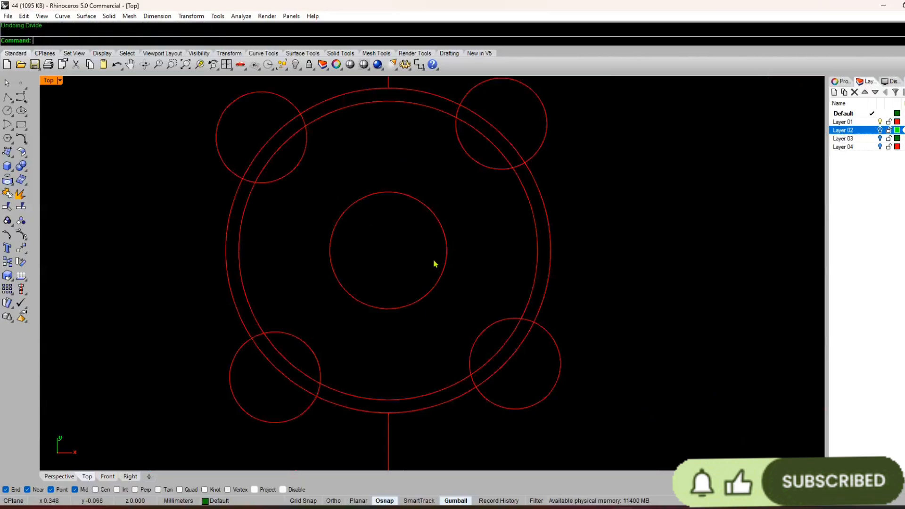
{"action": "left_click", "coordinate": [536, 252]}
{"action": "key", "text": "Return"}
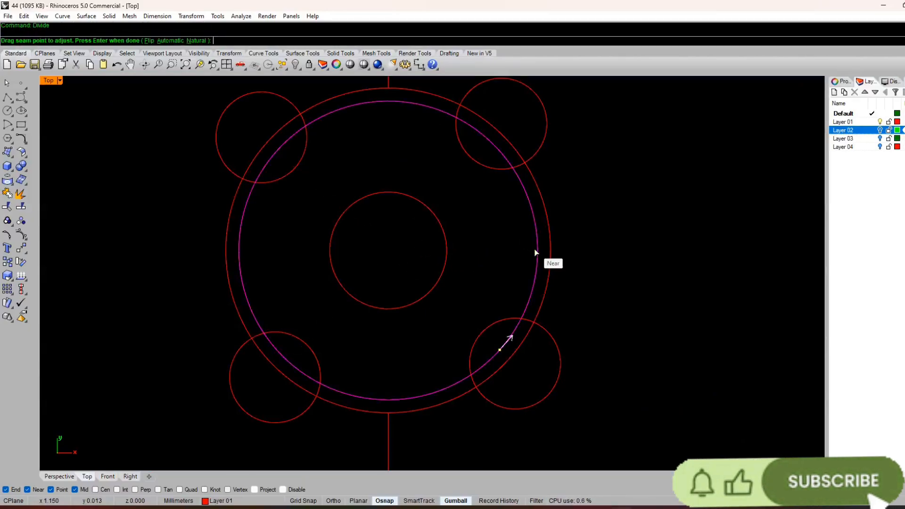
{"action": "key", "text": "Return"}
{"action": "key", "text": "Return"}
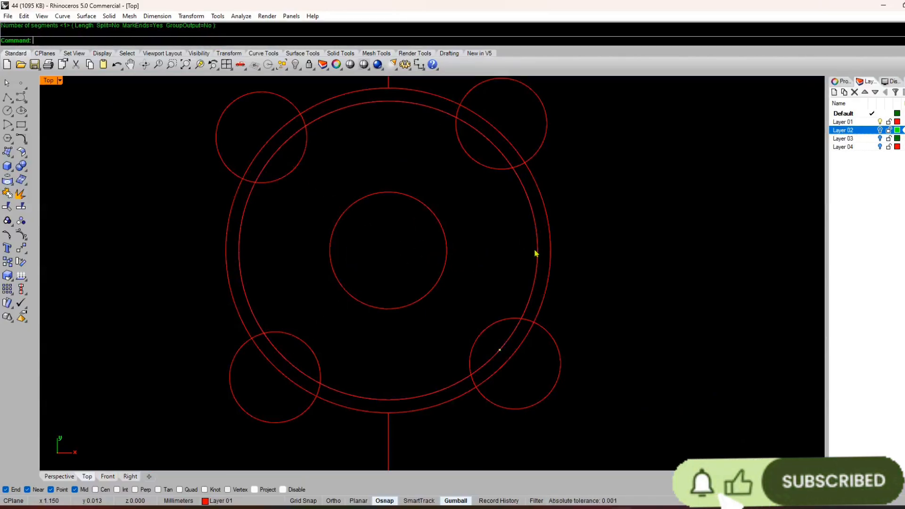
{"action": "scroll", "coordinate": [536, 253], "scroll_direction": "down", "scroll_amount": 3}
{"action": "scroll", "coordinate": [531, 263], "scroll_direction": "up", "scroll_amount": 4}
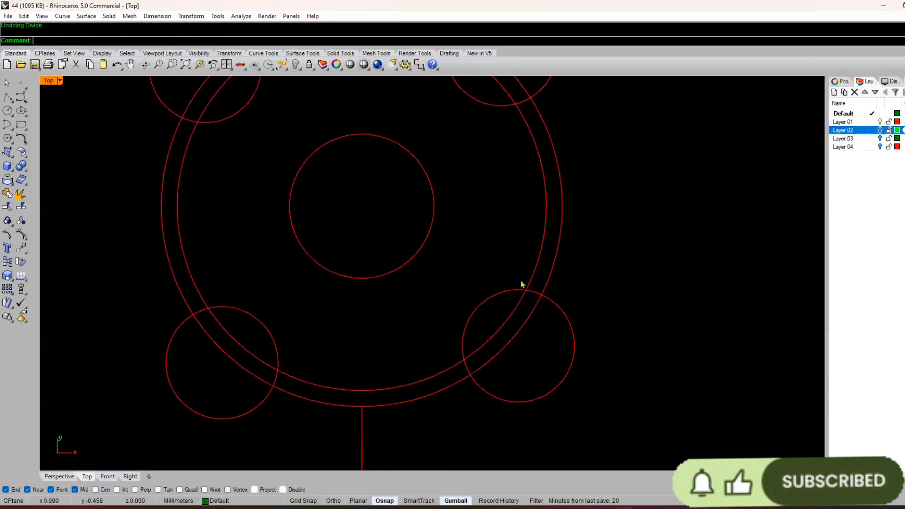
Step: Divide the inner ring circle into 4 segments with point markers
{"action": "left_click", "coordinate": [532, 276]}
{"action": "key", "text": "Return"}
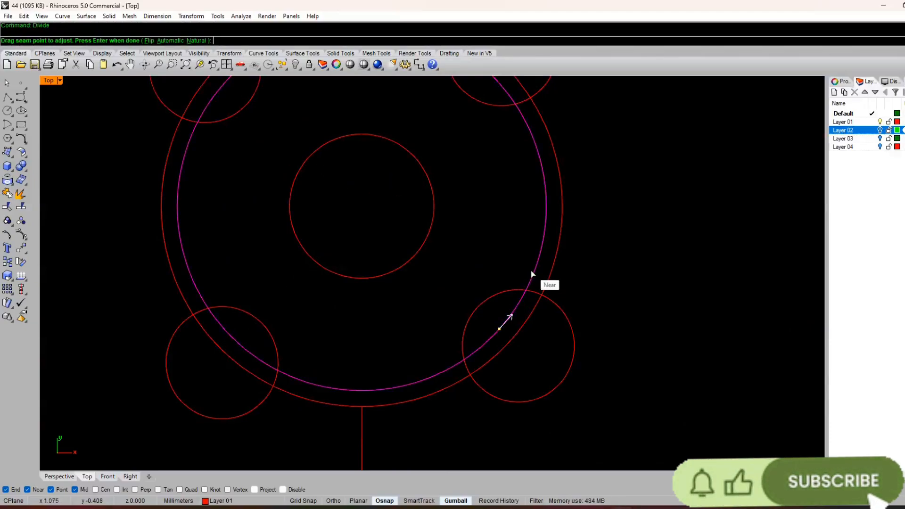
{"action": "key", "text": "Return"}
{"action": "type", "text": "4"}
{"action": "key", "text": "Return"}
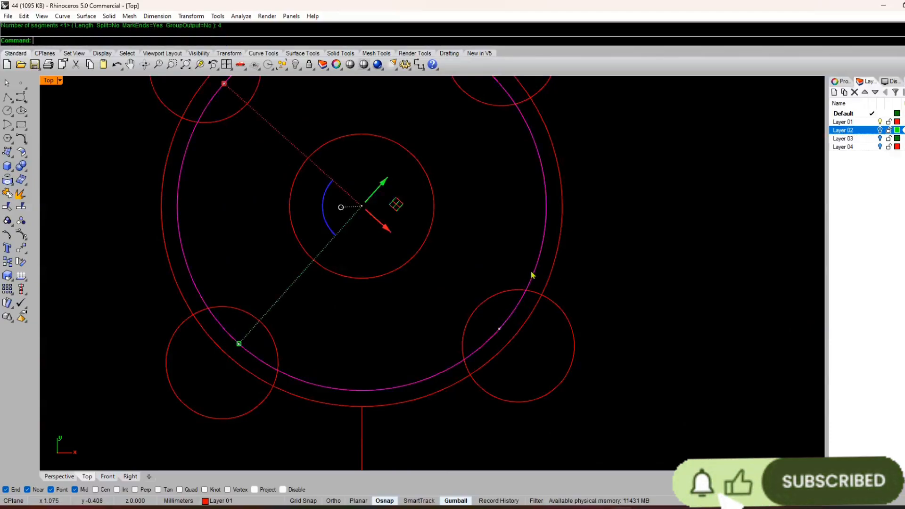
{"action": "scroll", "coordinate": [427, 318], "scroll_direction": "down", "scroll_amount": 3}
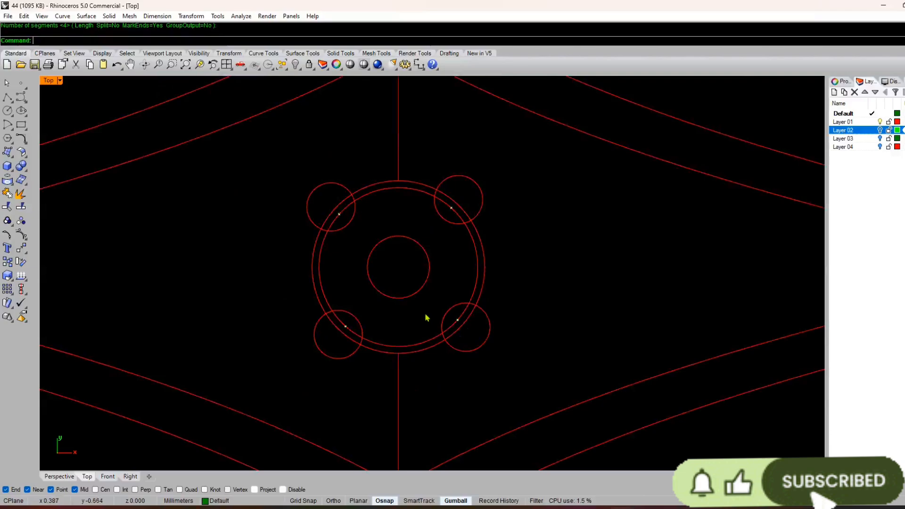
Step: Delete the upper-right small circle on the centre ring
{"action": "left_click", "coordinate": [480, 210]}
{"action": "key", "text": "Delete"}
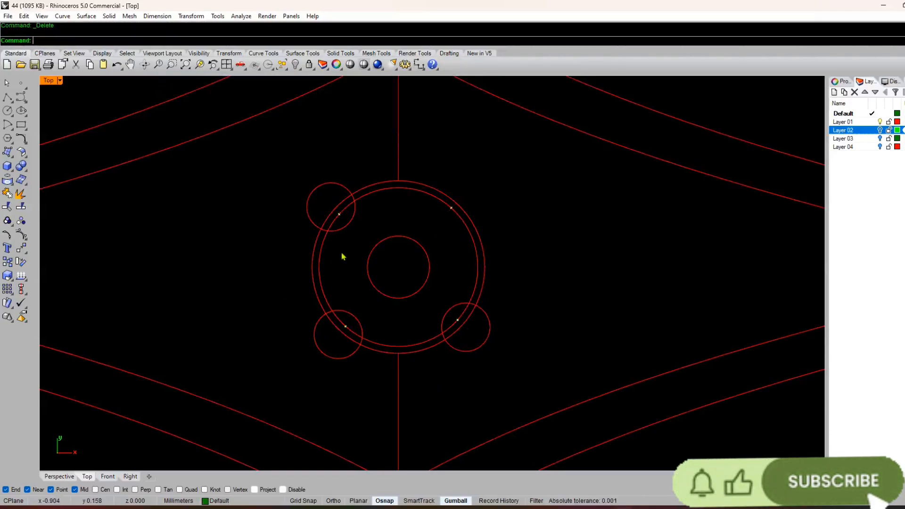
Step: Delete the upper-left and lower-left small circles on the centre ring
{"action": "left_click", "coordinate": [345, 227]}
{"action": "key", "text": "Delete"}
{"action": "left_click", "coordinate": [349, 313]}
{"action": "key", "text": "Delete"}
Step: Move the remaining small circle outward until its edge meets the division point on the inner ring, then shift it back by 0.2 mm
{"action": "left_click", "coordinate": [487, 343]}
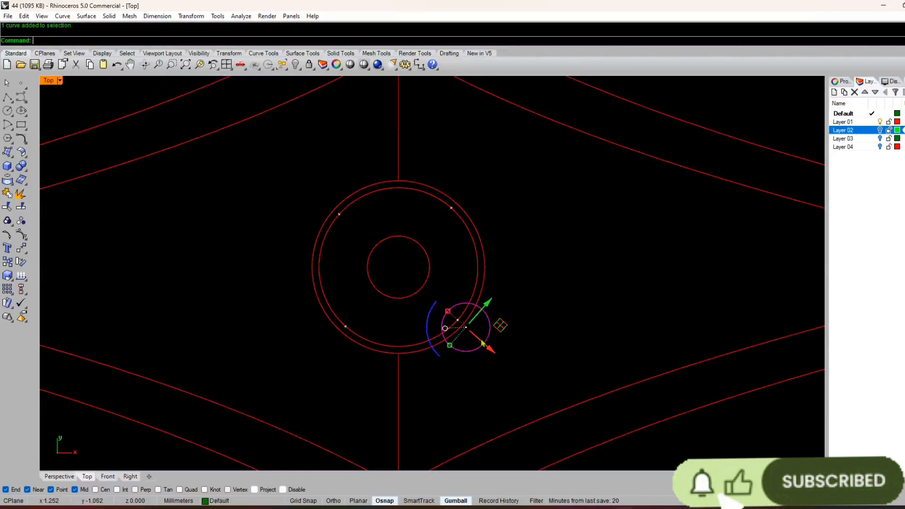
{"action": "scroll", "coordinate": [464, 329], "scroll_direction": "up", "scroll_amount": 5}
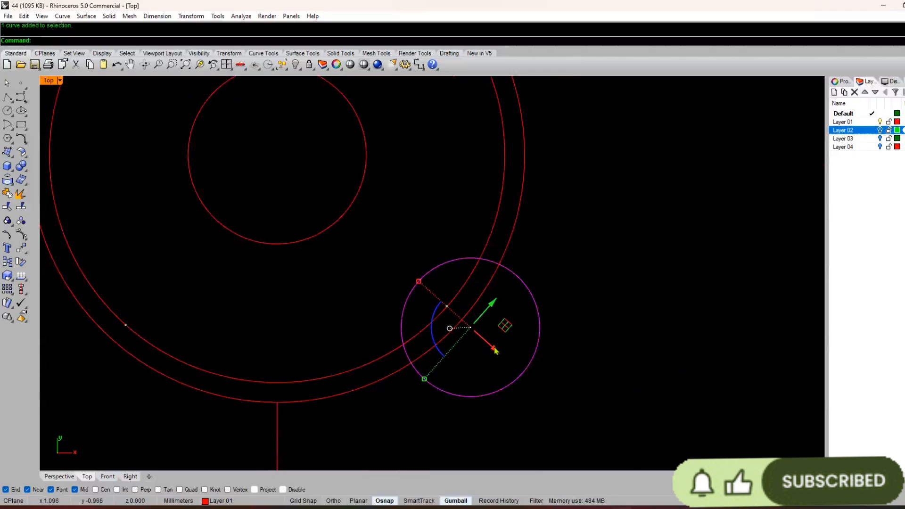
{"action": "left_click_drag", "start_coordinate": [495, 350], "coordinate": [524, 375]}
{"action": "left_click", "coordinate": [522, 375]}
{"action": "type", "text": "-"}
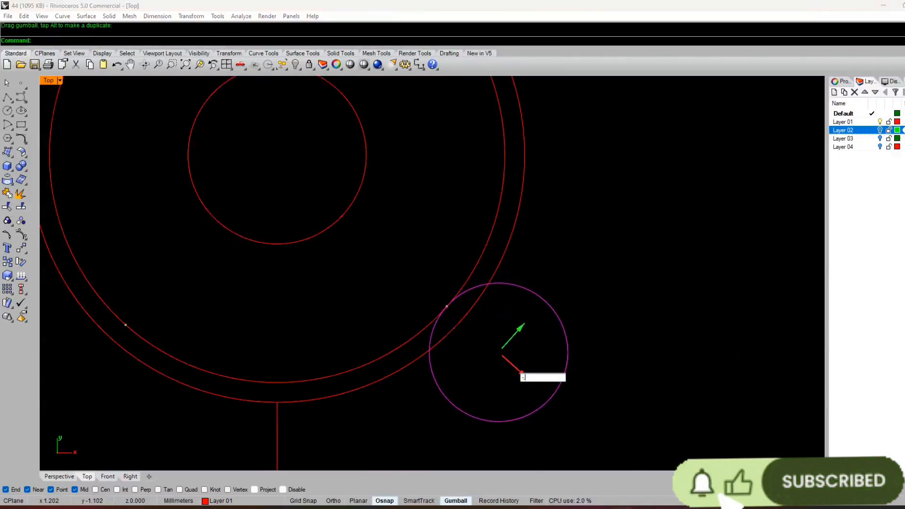
{"action": "type", "text": ".2"}
{"action": "key", "text": "Return"}
{"action": "scroll", "coordinate": [512, 374], "scroll_direction": "down", "scroll_amount": 5}
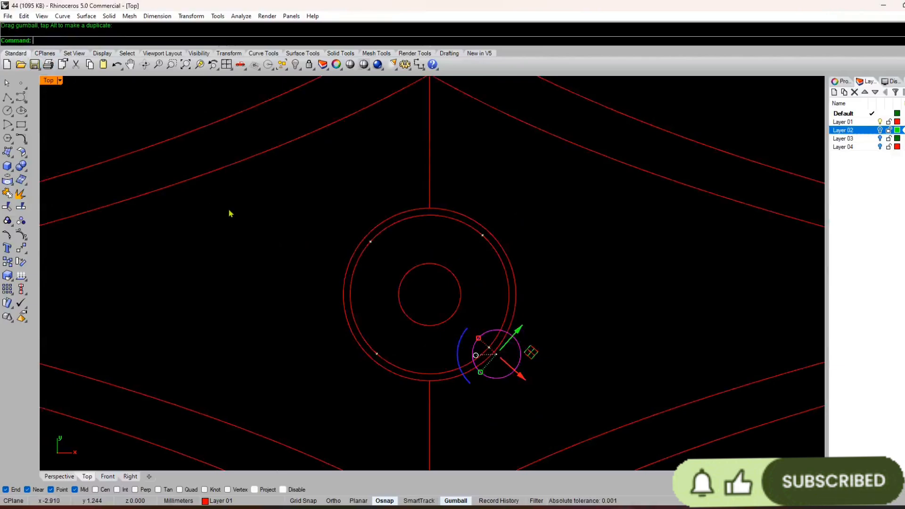
Step: Polar-array the small circle around the ring centre with 4 items over 360 degrees
{"action": "type", "text": "ArrayPolar"}
{"action": "key", "text": "Return"}
{"action": "type", "text": "4"}
{"action": "key", "text": "Return"}
{"action": "key", "text": "Return"}
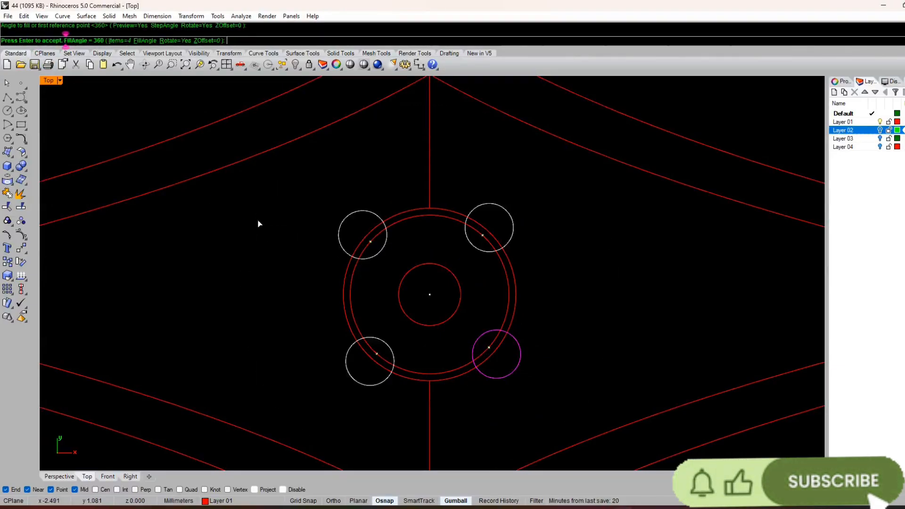
{"action": "key", "text": "Return"}
{"action": "scroll", "coordinate": [271, 220], "scroll_direction": "down", "scroll_amount": 8}
{"action": "key", "text": "Escape"}
Step: Start a Start, End, Point arc on Layer 01 from the left end of the lower inner outline to where the lower-left small circle meets the ring
{"action": "right_click_drag", "start_coordinate": [363, 233], "coordinate": [436, 225]}
{"action": "scroll", "coordinate": [391, 261], "scroll_direction": "up", "scroll_amount": 4}
{"action": "right_click_drag", "start_coordinate": [379, 246], "coordinate": [399, 233]}
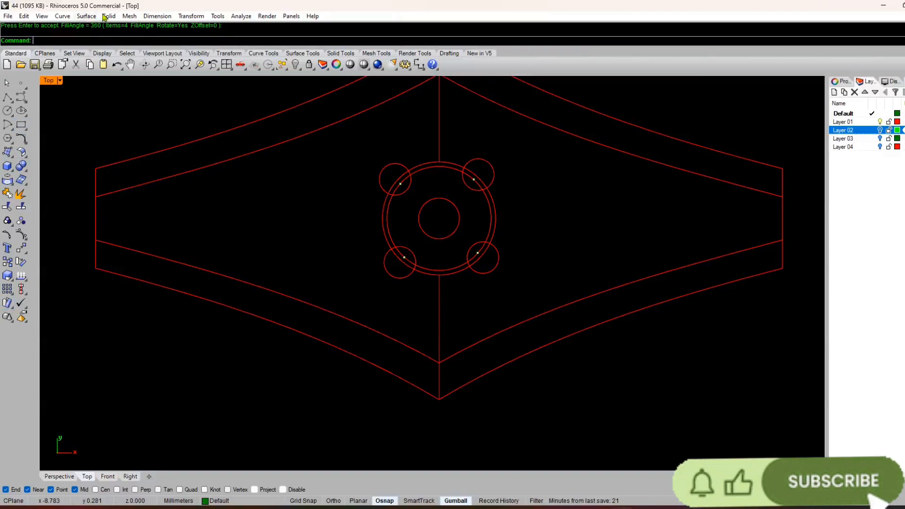
{"action": "left_click", "coordinate": [191, 16]}
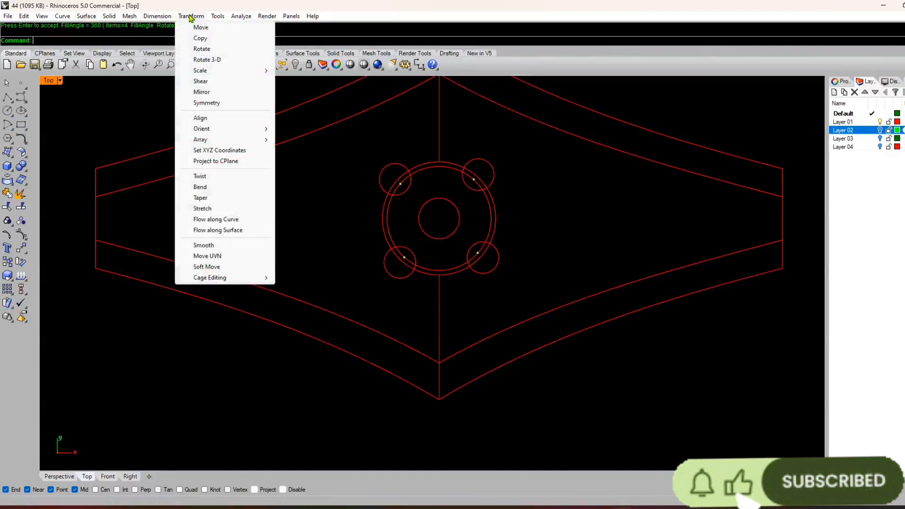
{"action": "left_click", "coordinate": [67, 17]}
{"action": "left_click", "coordinate": [66, 18]}
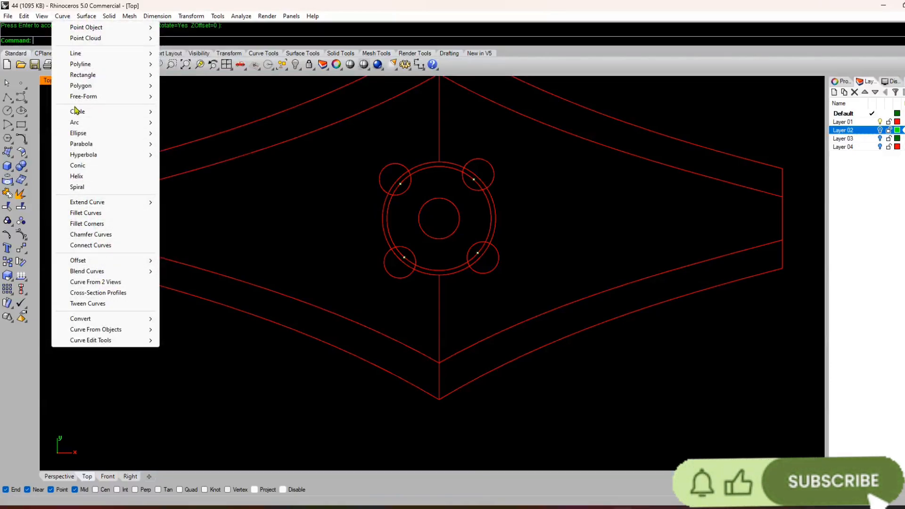
{"action": "mouse_move", "coordinate": [118, 123]}
{"action": "left_click", "coordinate": [179, 145]}
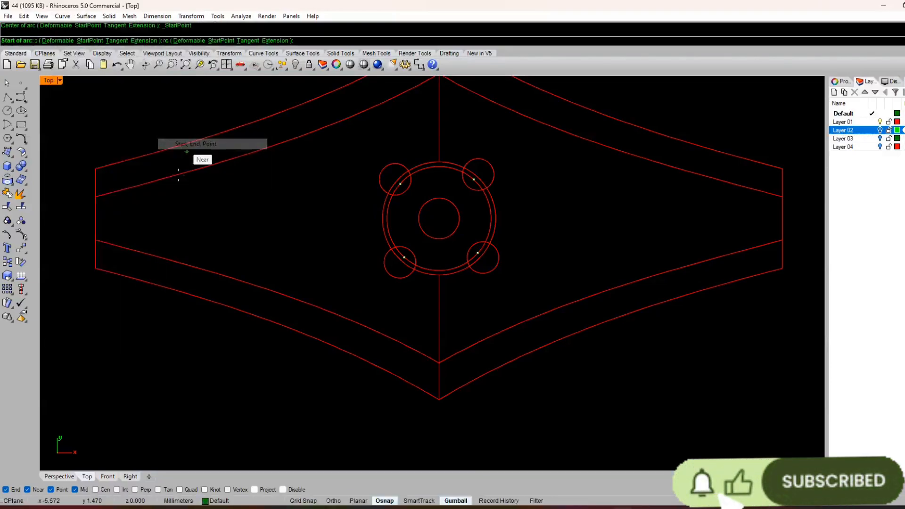
{"action": "scroll", "coordinate": [91, 250], "scroll_direction": "up", "scroll_amount": 3}
{"action": "left_click", "coordinate": [103, 217]}
{"action": "scroll", "coordinate": [102, 217], "scroll_direction": "down", "scroll_amount": 5}
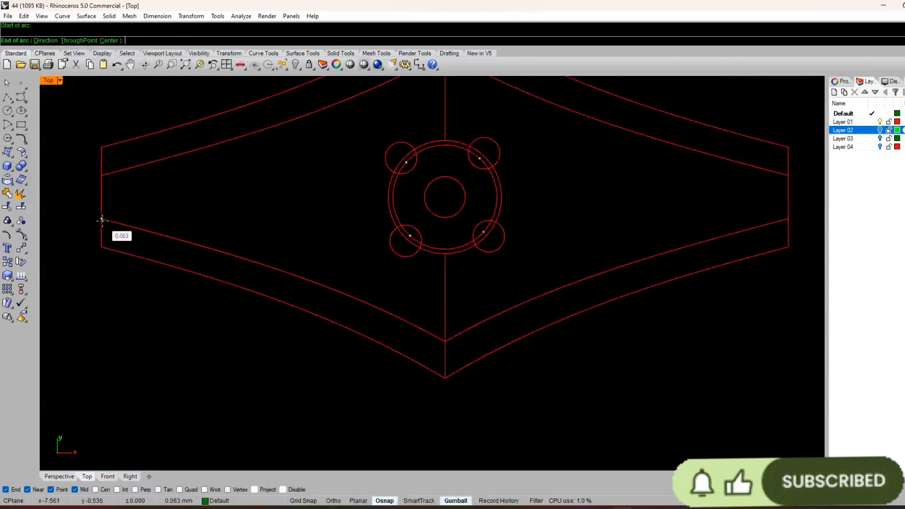
{"action": "double_click", "coordinate": [847, 121]}
{"action": "scroll", "coordinate": [378, 239], "scroll_direction": "up", "scroll_amount": 5}
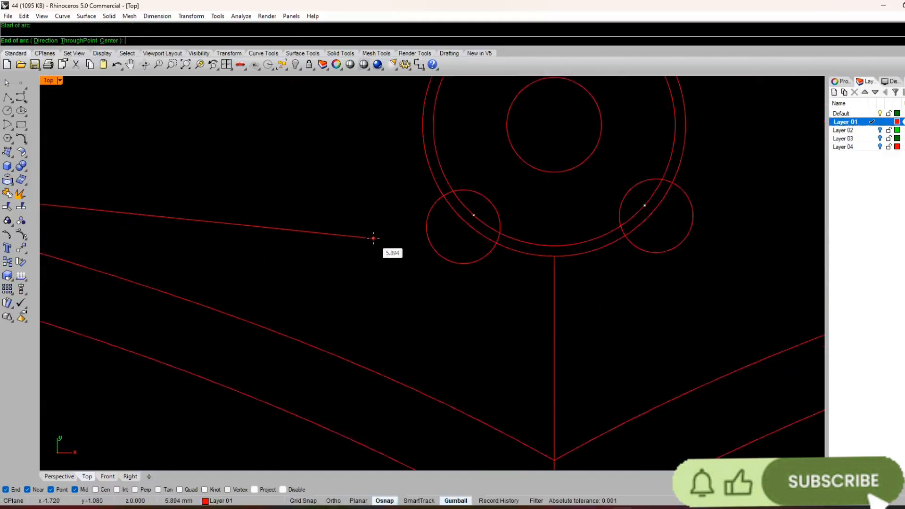
{"action": "left_click", "coordinate": [502, 153]}
Step: Finish the arc by placing its third point near the middle so it bows slightly downward
{"action": "scroll", "coordinate": [505, 197], "scroll_direction": "down", "scroll_amount": 5}
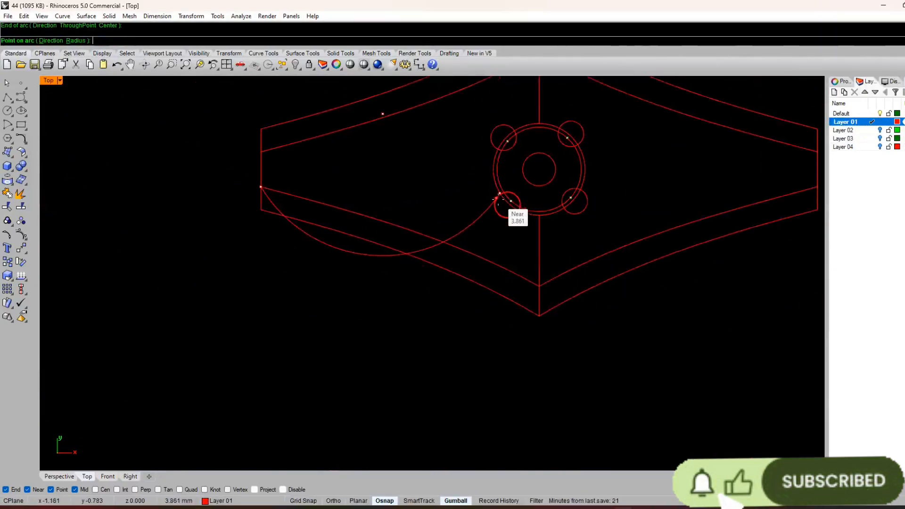
{"action": "scroll", "coordinate": [373, 196], "scroll_direction": "up", "scroll_amount": 3}
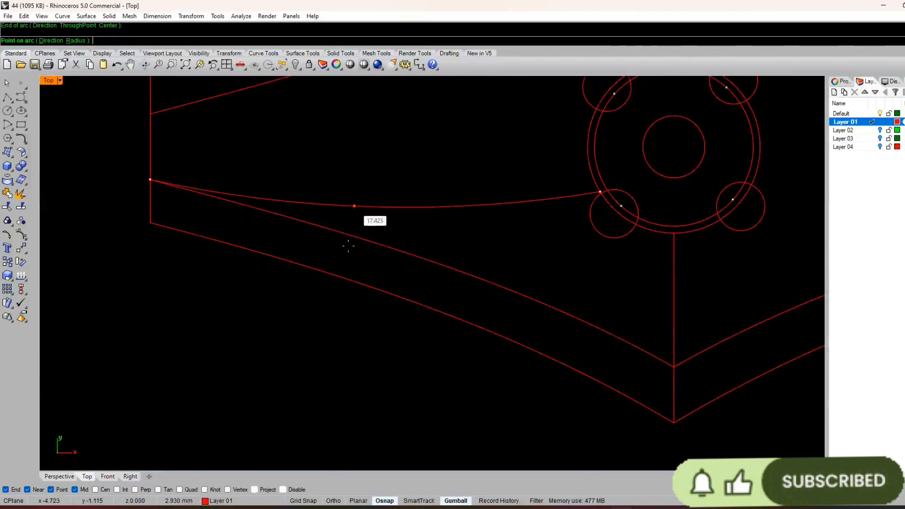
{"action": "left_click", "coordinate": [333, 501]}
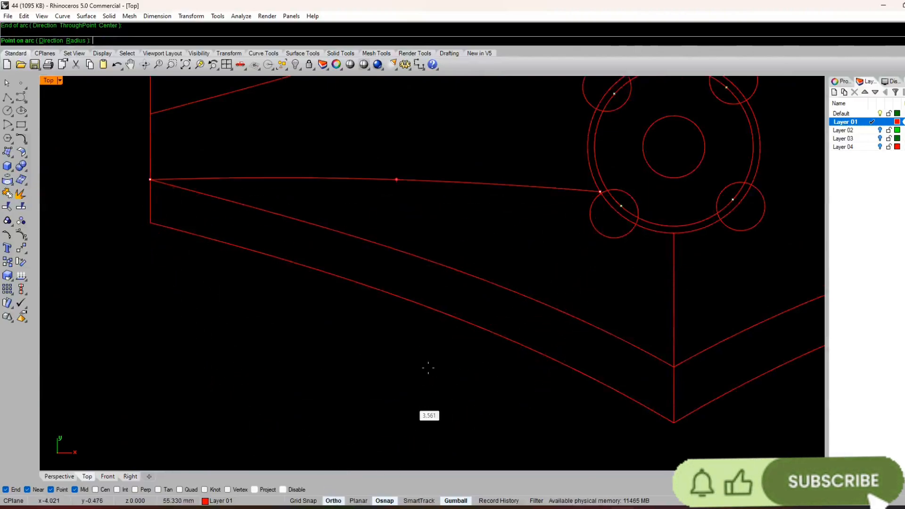
{"action": "scroll", "coordinate": [443, 235], "scroll_direction": "down", "scroll_amount": 3}
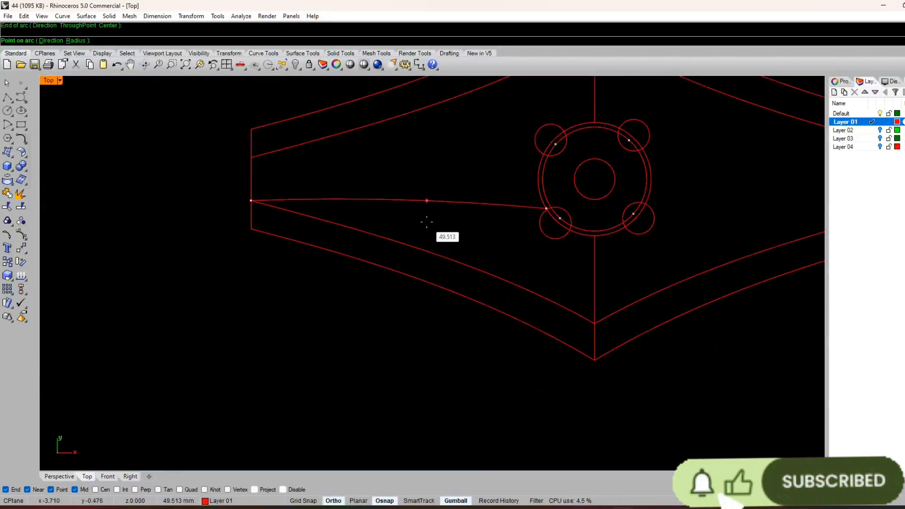
{"action": "key", "text": "F8"}
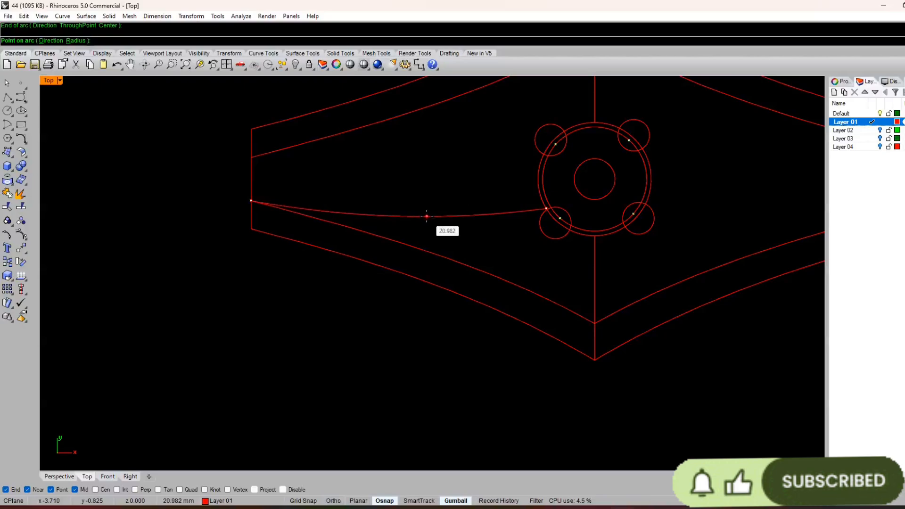
{"action": "key", "text": "F8"}
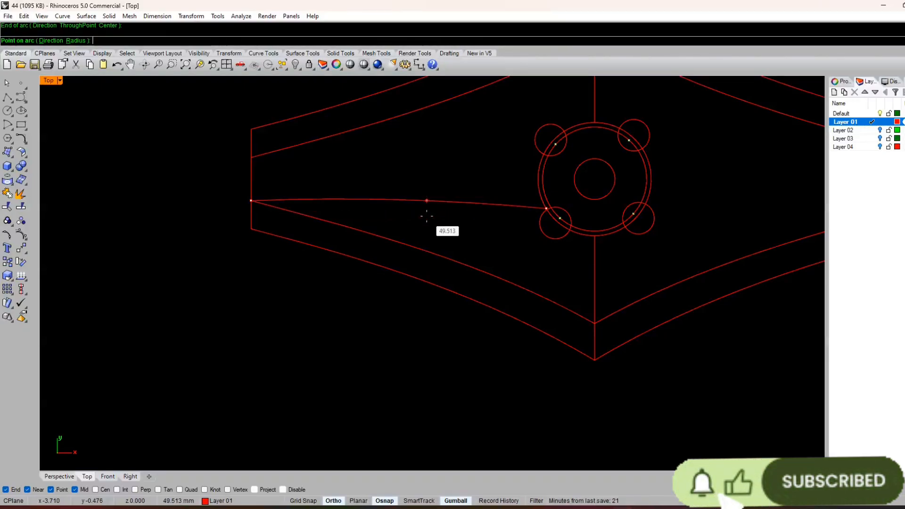
{"action": "key", "text": "F8"}
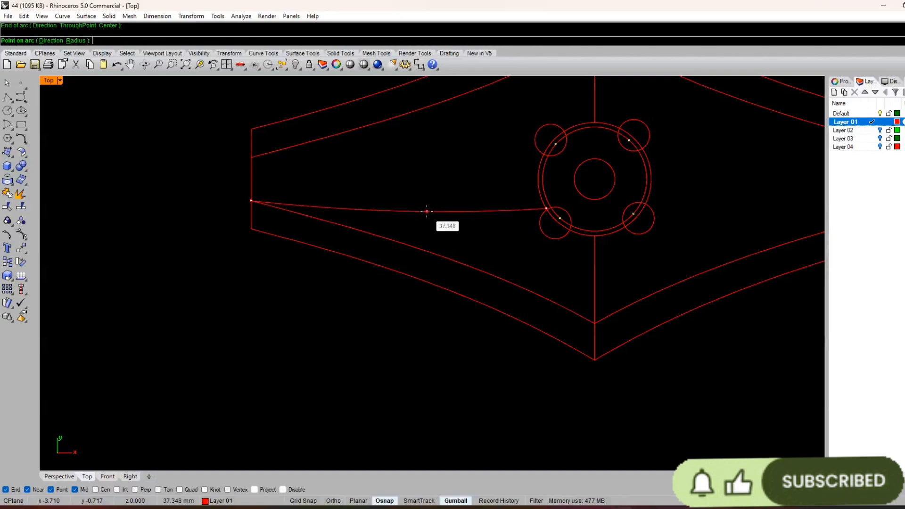
{"action": "scroll", "coordinate": [427, 210], "scroll_direction": "up", "scroll_amount": 5}
{"action": "left_click", "coordinate": [429, 202]}
{"action": "key", "text": "F8"}
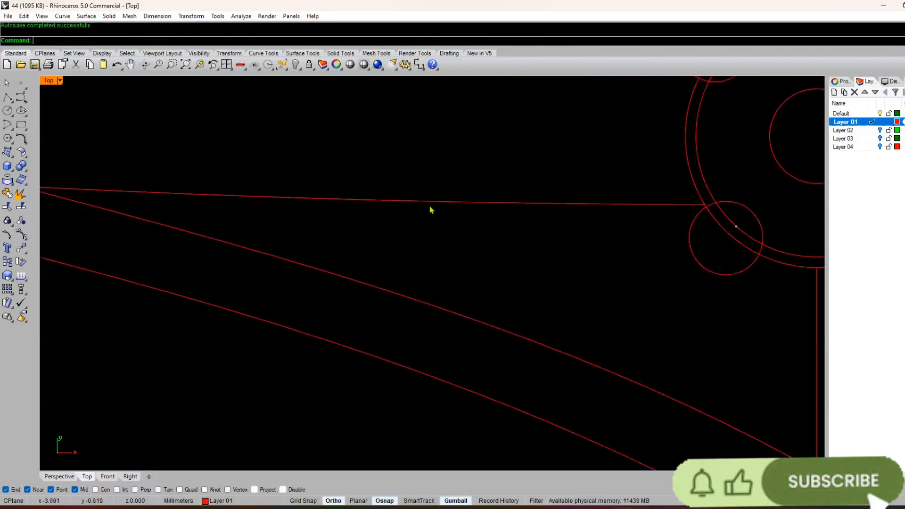
{"action": "scroll", "coordinate": [431, 215], "scroll_direction": "down", "scroll_amount": 7}
{"action": "right_click", "coordinate": [434, 220]}
{"action": "scroll", "coordinate": [432, 217], "scroll_direction": "up", "scroll_amount": 2}
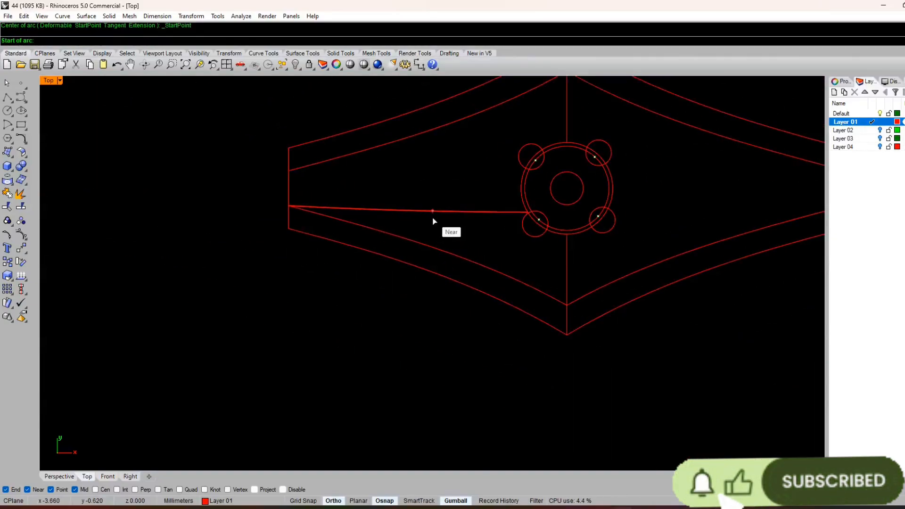
{"action": "key", "text": "Escape"}
Step: Mirror the new arc across the horizontal centre line through the origin to the upper half
{"action": "left_click", "coordinate": [441, 212]}
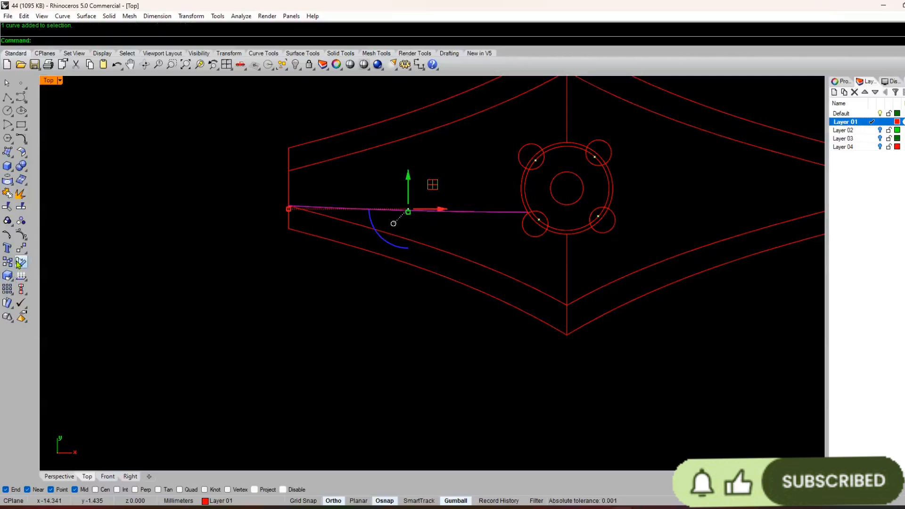
{"action": "left_click", "coordinate": [22, 249]}
{"action": "left_click", "coordinate": [107, 258]}
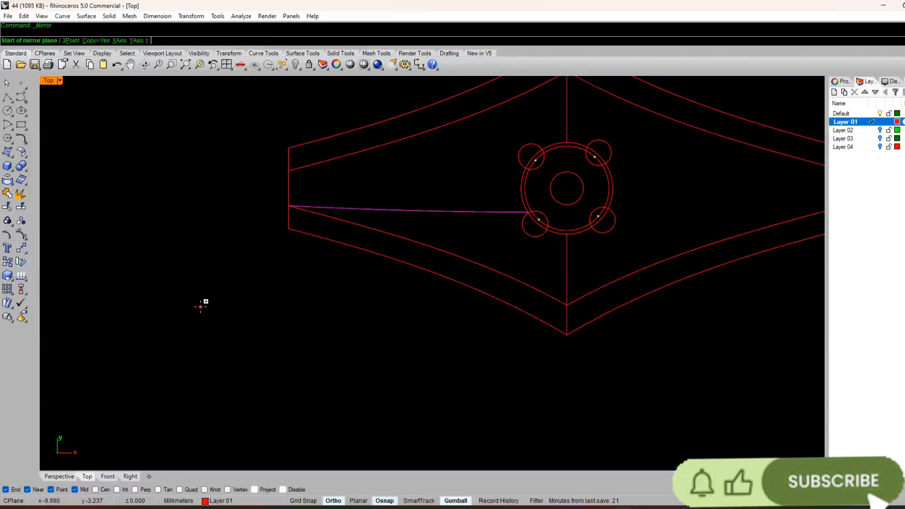
{"action": "type", "text": "0"}
{"action": "key", "text": "Return"}
{"action": "left_click", "coordinate": [165, 278]}
Step: Mirror the upper-left arc across the vertical centre line through the origin to the opposite side
{"action": "left_click", "coordinate": [424, 166]}
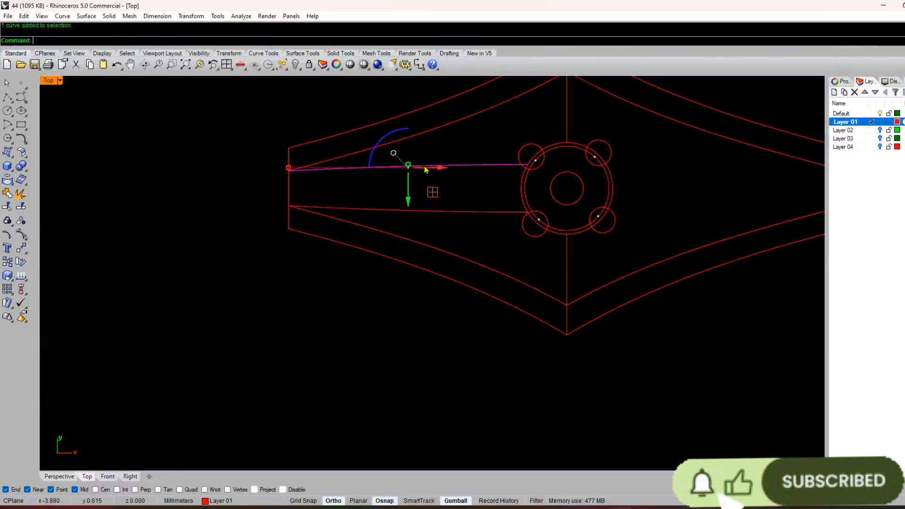
{"action": "right_click", "coordinate": [425, 170]}
{"action": "type", "text": "0"}
{"action": "key", "text": "Return"}
{"action": "left_click", "coordinate": [536, 435]}
{"action": "scroll", "coordinate": [477, 378], "scroll_direction": "down", "scroll_amount": 4}
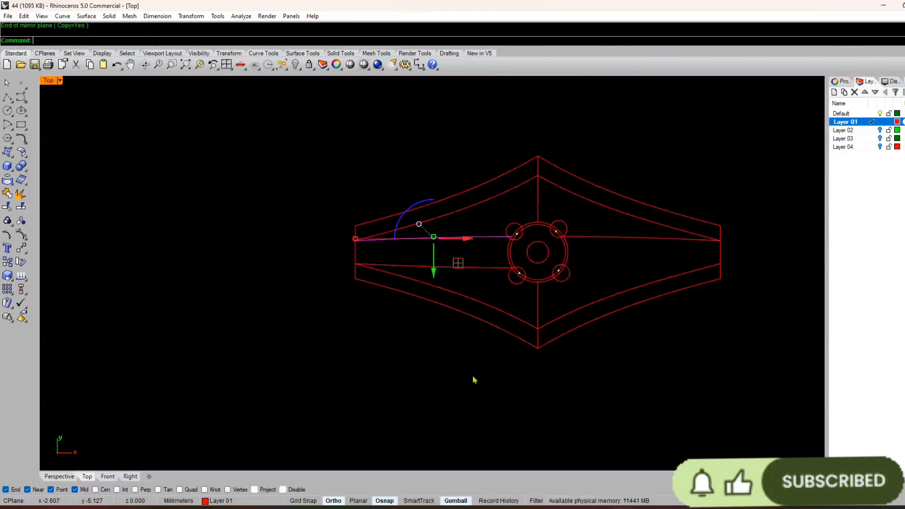
Step: Mirror the lower-left arc across the vertical centre line through the origin to the opposite side
{"action": "right_click_drag", "start_coordinate": [475, 380], "coordinate": [438, 369]}
{"action": "left_click", "coordinate": [451, 259]}
{"action": "right_click", "coordinate": [451, 260]}
{"action": "type", "text": "0"}
{"action": "key", "text": "Return"}
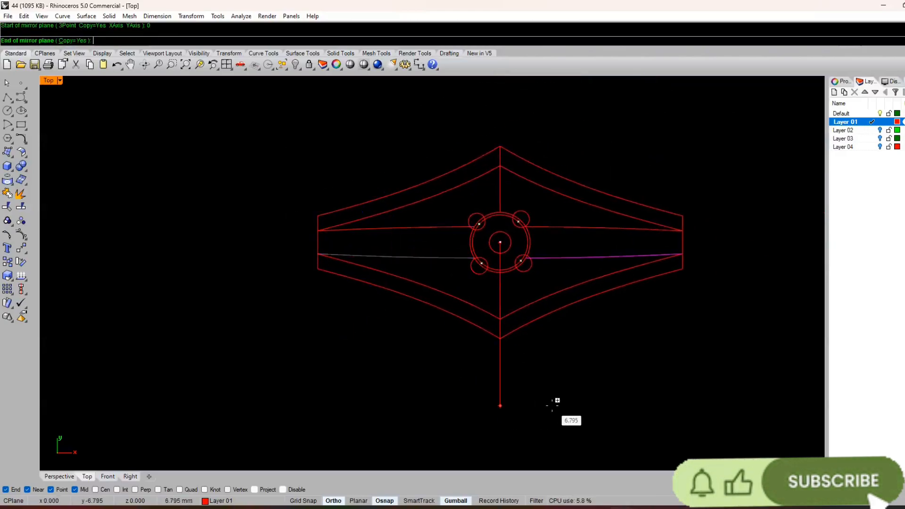
{"action": "left_click", "coordinate": [556, 403]}
{"action": "scroll", "coordinate": [412, 212], "scroll_direction": "up", "scroll_amount": 6}
{"action": "left_click", "coordinate": [412, 212]}
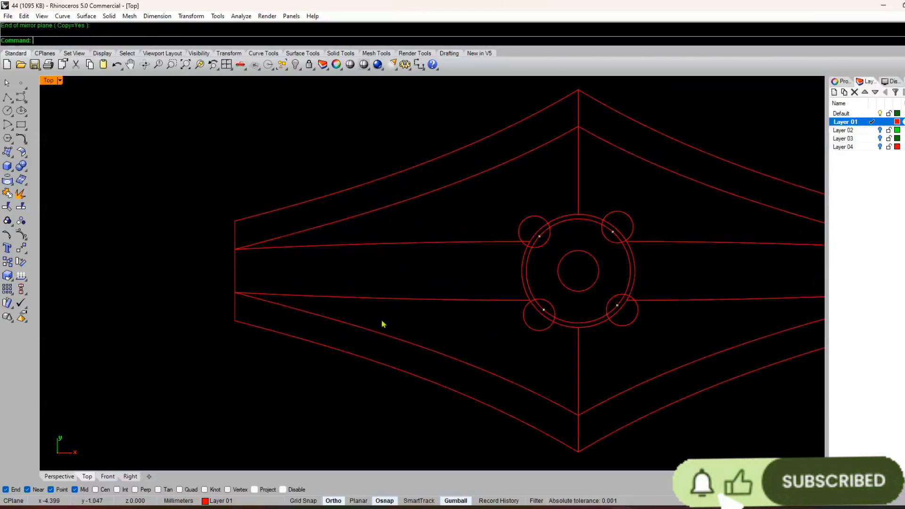
Step: Turn on the lower-left arc's control points and move the middle one slightly upward to flatten the curve
{"action": "scroll", "coordinate": [412, 298], "scroll_direction": "up", "scroll_amount": 1}
{"action": "left_click", "coordinate": [409, 301]}
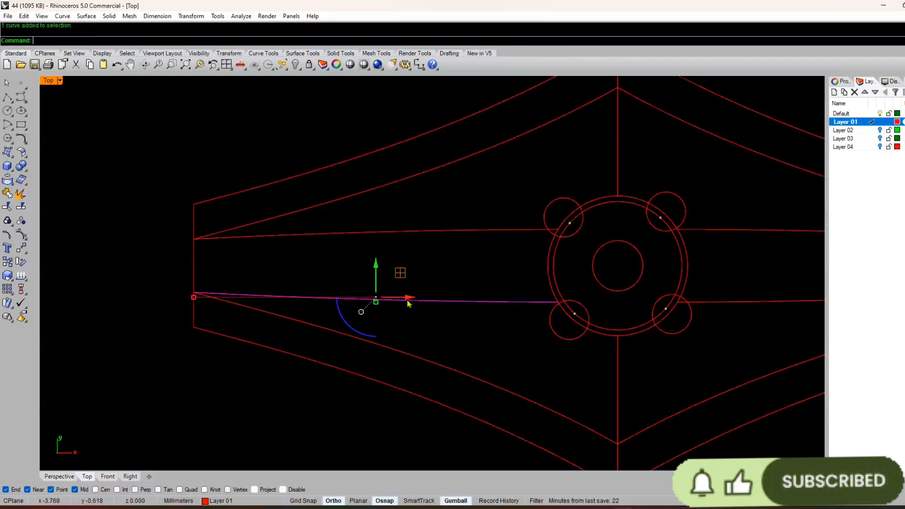
{"action": "key", "text": "Return"}
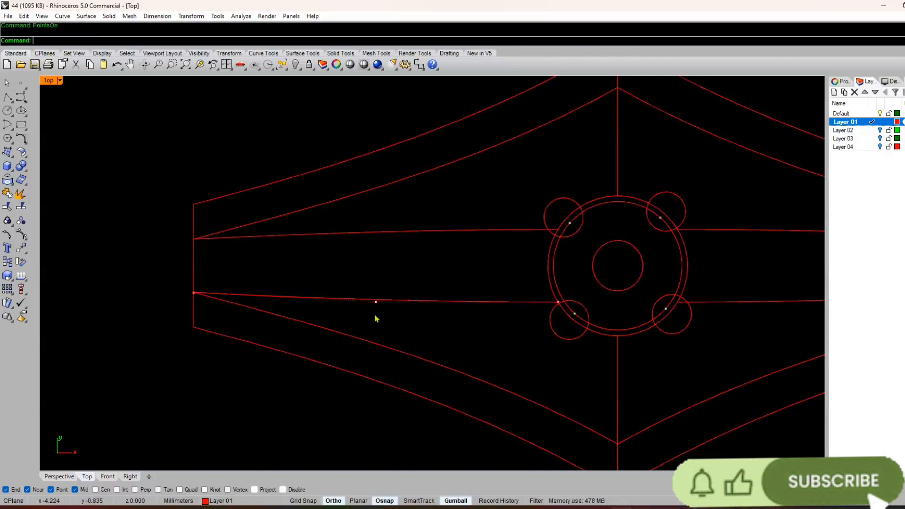
{"action": "scroll", "coordinate": [373, 294], "scroll_direction": "up", "scroll_amount": 8}
{"action": "left_click", "coordinate": [385, 319]}
{"action": "left_click_drag", "start_coordinate": [386, 288], "coordinate": [393, 289]}
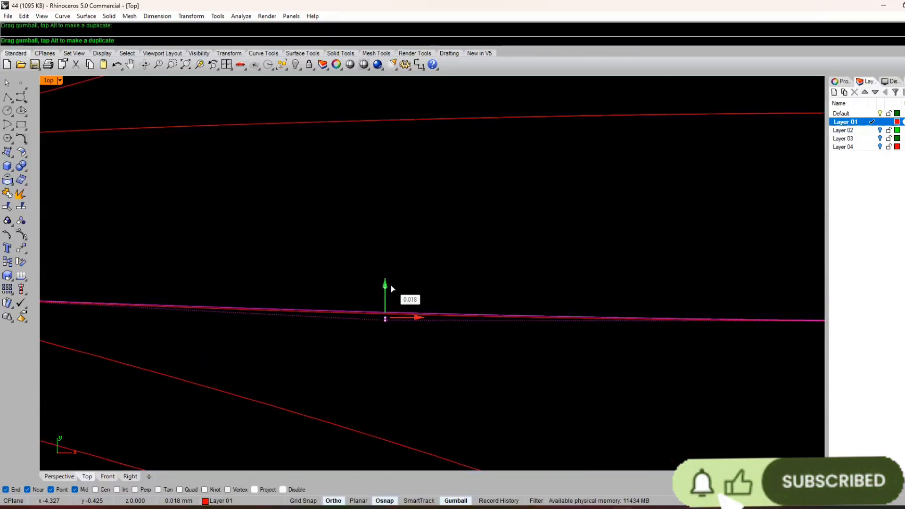
{"action": "scroll", "coordinate": [393, 290], "scroll_direction": "down", "scroll_amount": 8}
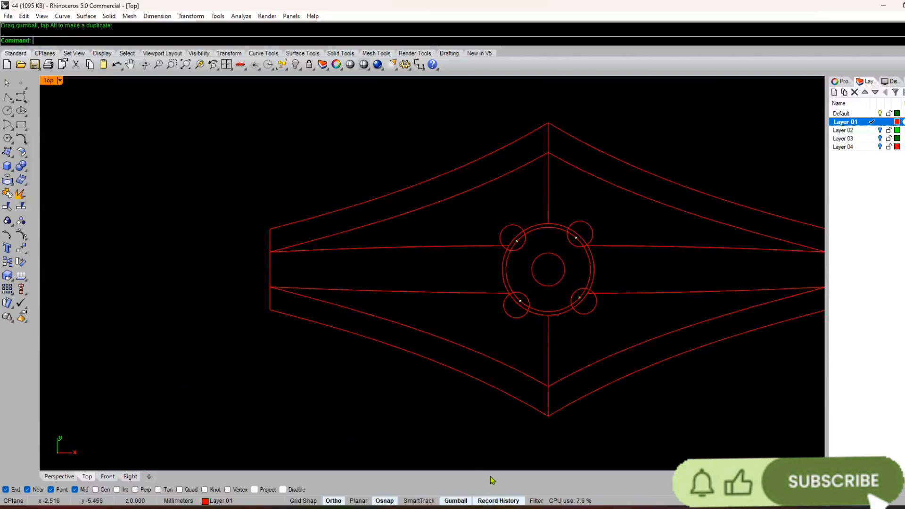
Step: Delete the mirrored arc copies, keeping only the reshaped lower-left arc
{"action": "left_click", "coordinate": [436, 253]}
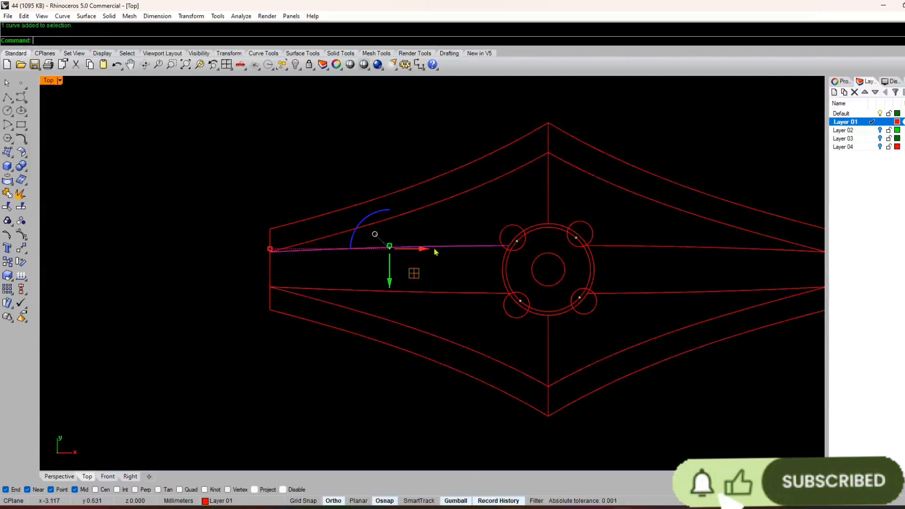
{"action": "key", "text": "Delete"}
{"action": "left_click", "coordinate": [655, 293]}
{"action": "key", "text": "Delete"}
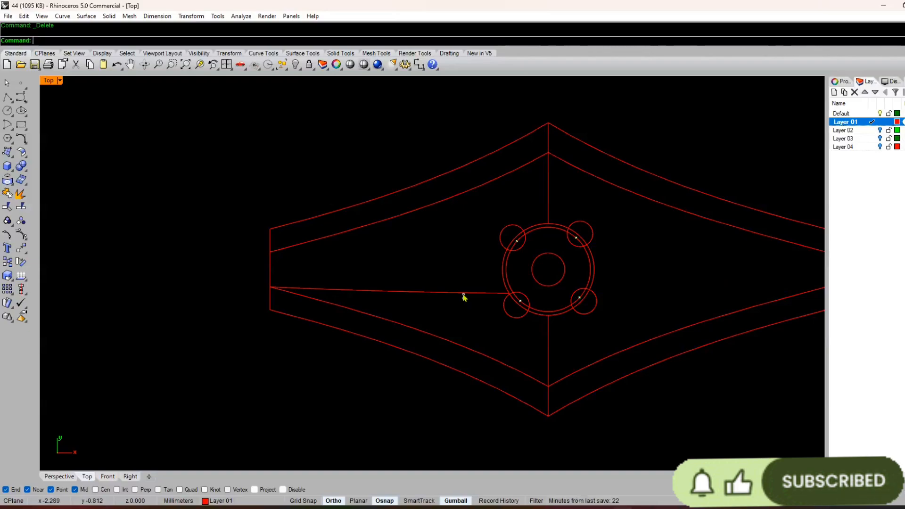
Step: Mirror the reshaped lower-left arc across the horizontal centre line through the origin
{"action": "left_click", "coordinate": [464, 296]}
{"action": "type", "text": "Mi"}
{"action": "key", "text": "Return"}
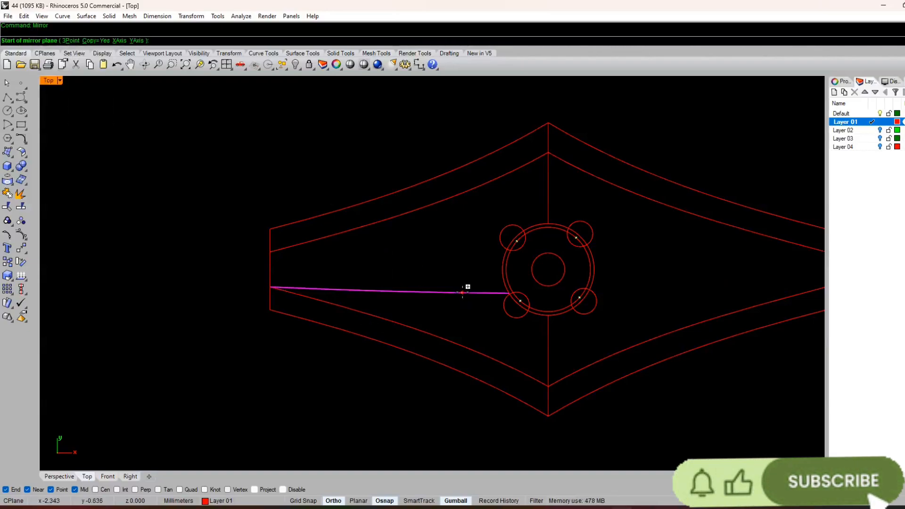
{"action": "type", "text": "0"}
{"action": "key", "text": "Return"}
{"action": "left_click", "coordinate": [211, 269]}
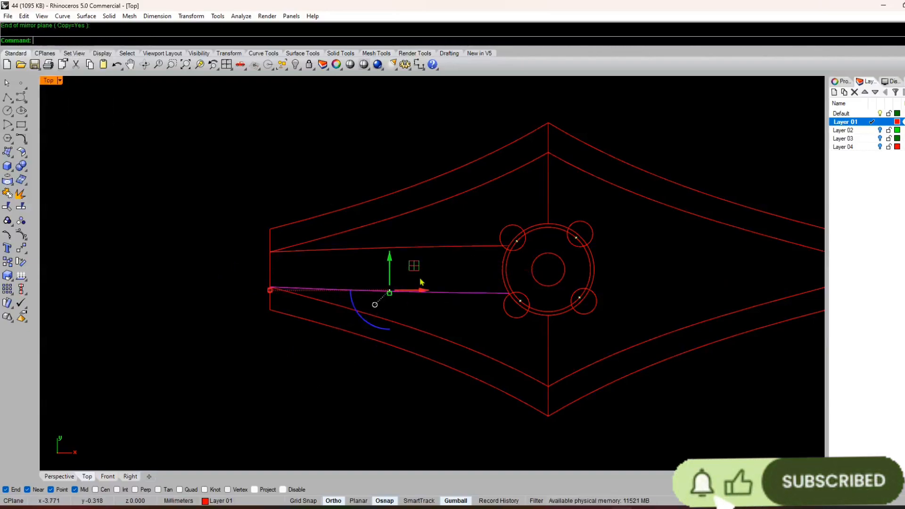
Step: Mirror both arcs on the left half across the vertical centre line through the origin
{"action": "left_click", "coordinate": [447, 247], "text": "shift"}
{"action": "key", "text": "Return"}
{"action": "type", "text": "0"}
{"action": "key", "text": "Return"}
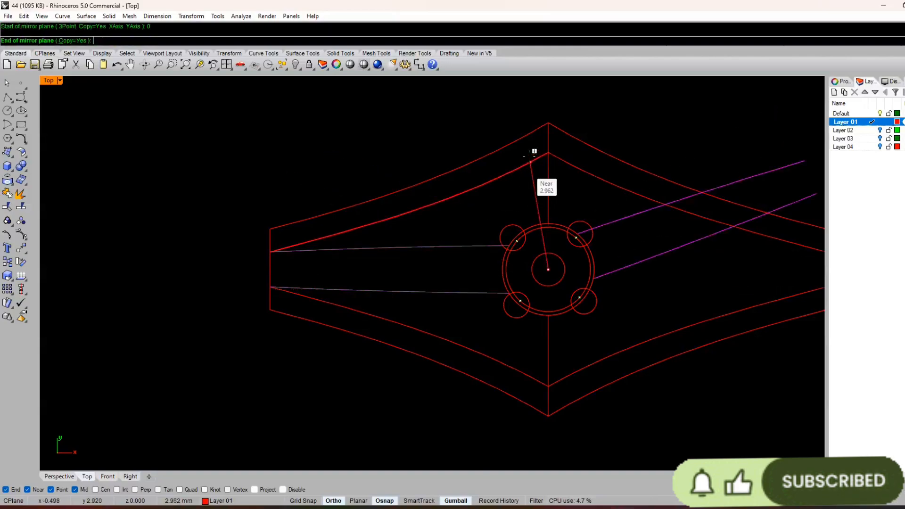
{"action": "left_click", "coordinate": [547, 125]}
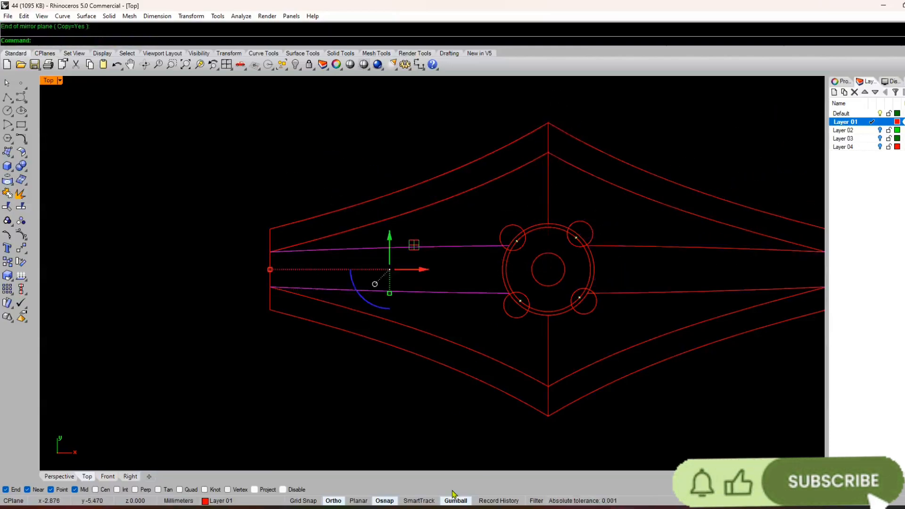
Step: Enable the Lock Children option in the history settings and clear the arc selection
{"action": "right_click", "coordinate": [500, 501]}
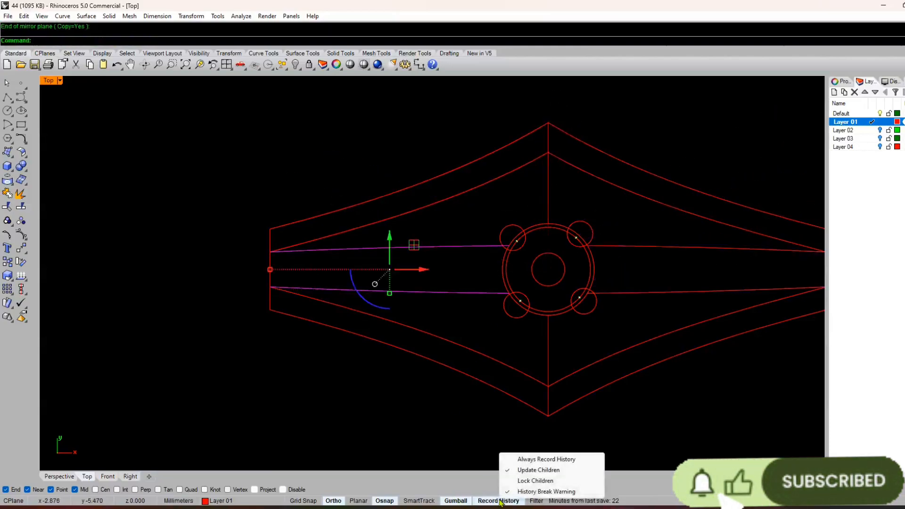
{"action": "left_click", "coordinate": [540, 492]}
{"action": "right_click", "coordinate": [501, 506]}
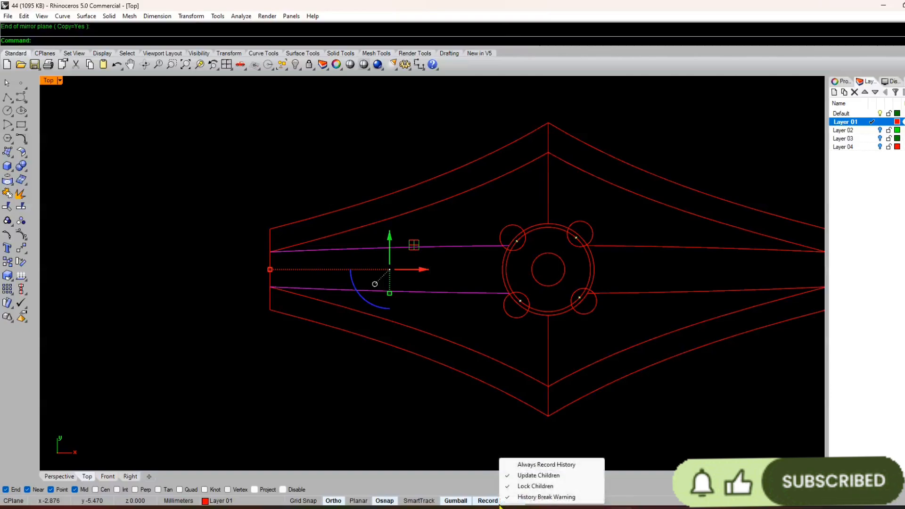
{"action": "left_click", "coordinate": [482, 463]}
{"action": "scroll", "coordinate": [451, 455], "scroll_direction": "down", "scroll_amount": 4}
{"action": "right_click_drag", "start_coordinate": [432, 429], "coordinate": [376, 397]}
{"action": "scroll", "coordinate": [551, 338], "scroll_direction": "up", "scroll_amount": 4}
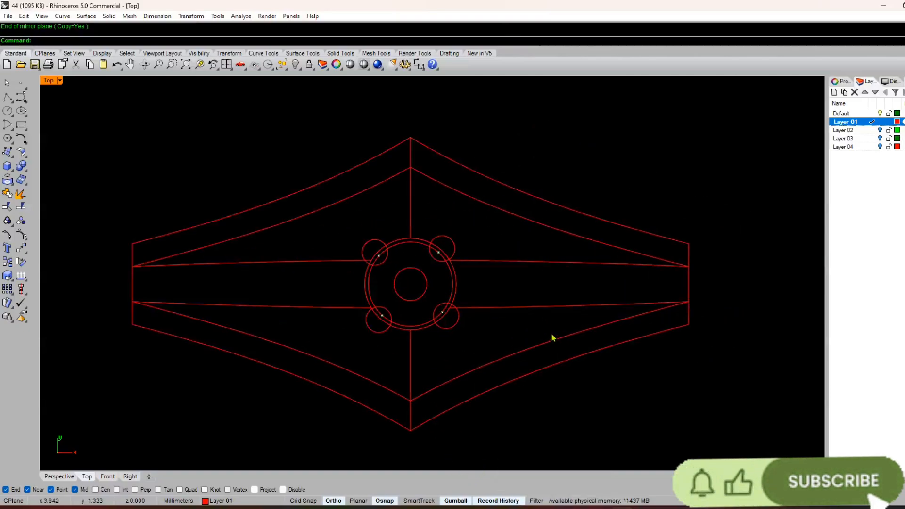
{"action": "right_click_drag", "start_coordinate": [217, 255], "coordinate": [321, 232]}
{"action": "right_click", "coordinate": [463, 279]}
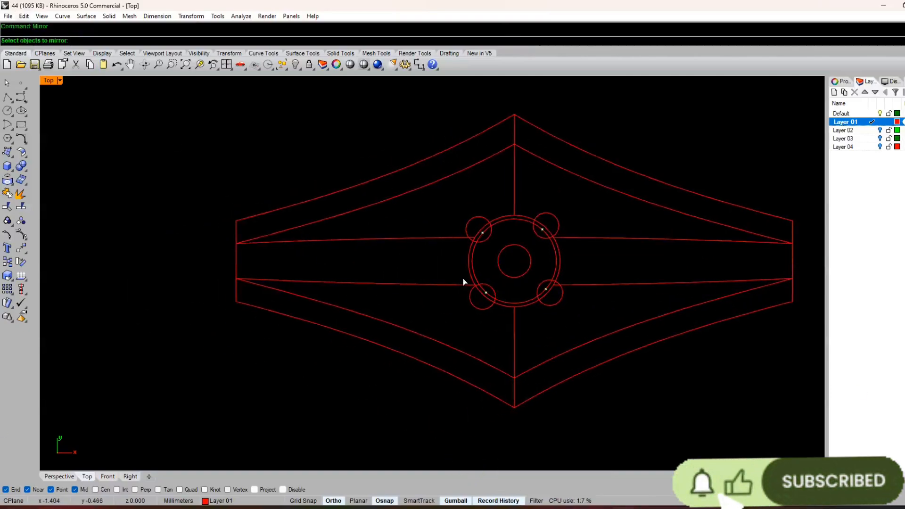
{"action": "key", "text": "Escape"}
{"action": "key", "text": "Return"}
{"action": "scroll", "coordinate": [463, 279], "scroll_direction": "up", "scroll_amount": 4}
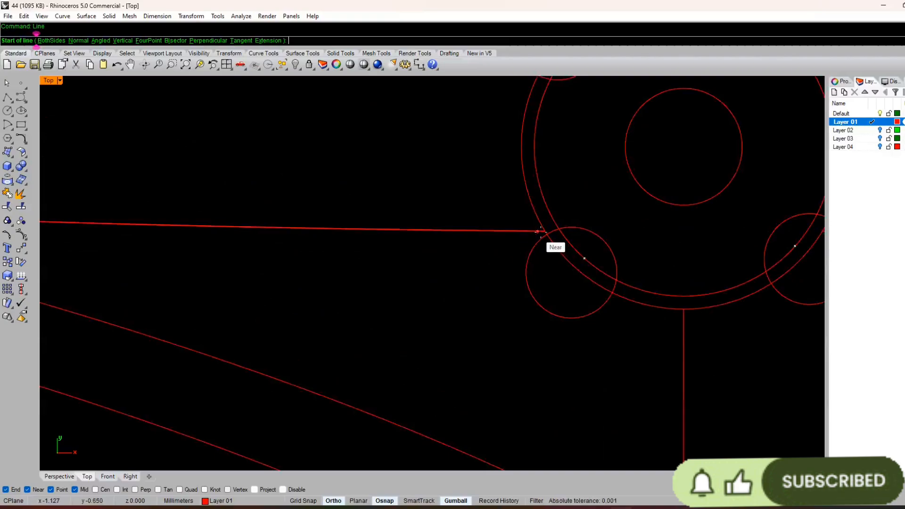
{"action": "left_click", "coordinate": [475, 285]}
{"action": "scroll", "coordinate": [460, 310], "scroll_direction": "down", "scroll_amount": 3}
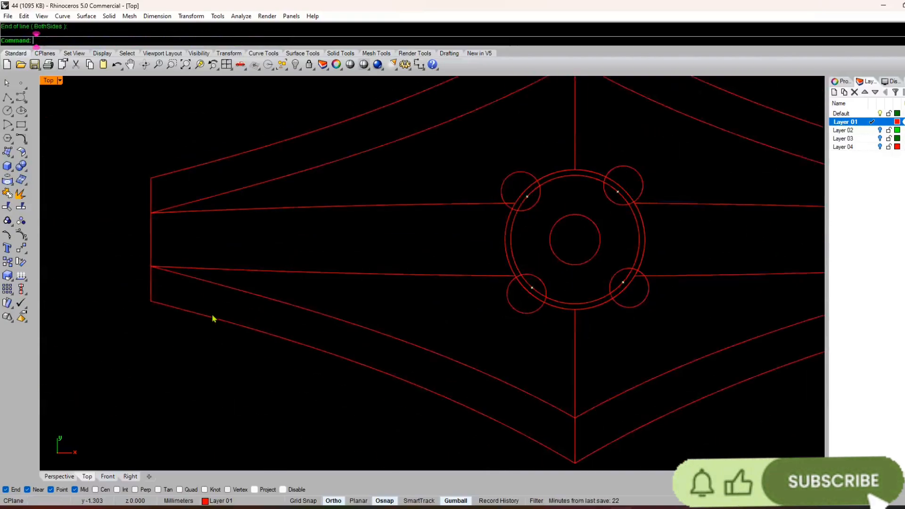
{"action": "left_click", "coordinate": [150, 212]}
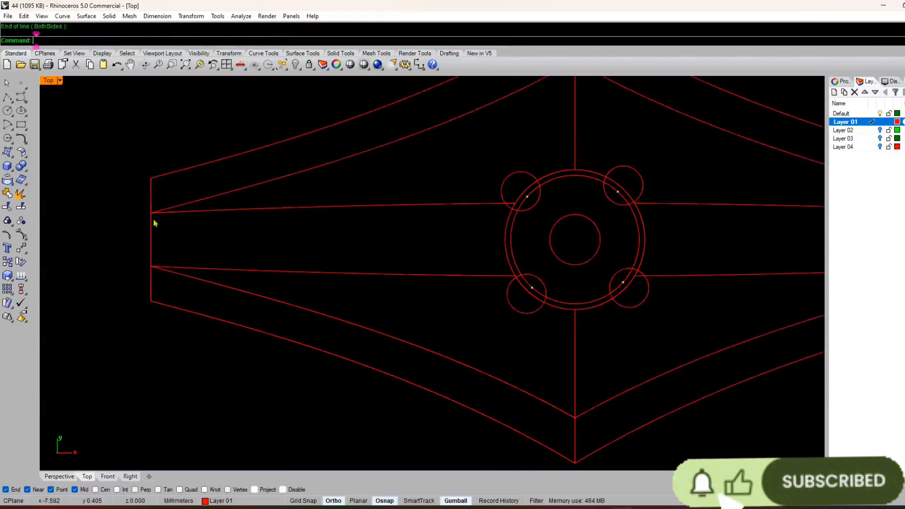
{"action": "right_click_drag", "start_coordinate": [383, 245], "coordinate": [431, 261]}
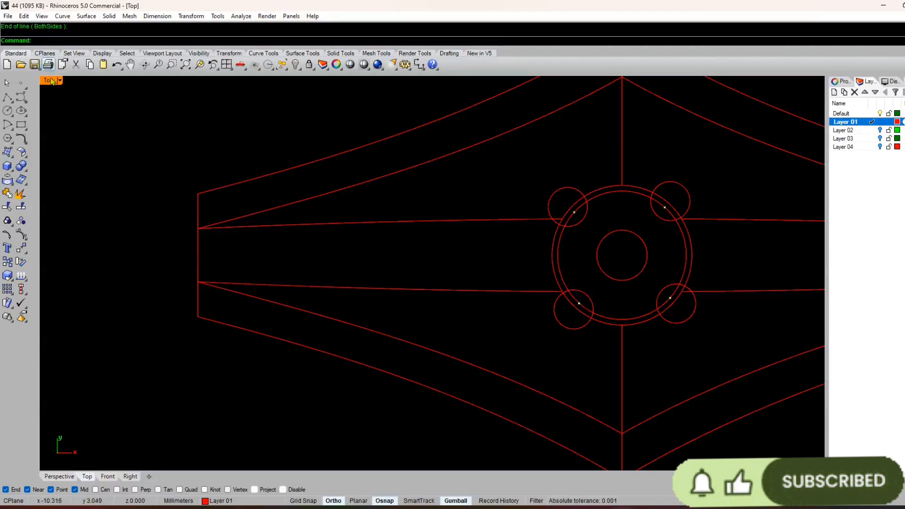
Step: Try to create one tween curve between the upper-left arc and the outer ring circle
{"action": "left_click", "coordinate": [21, 99]}
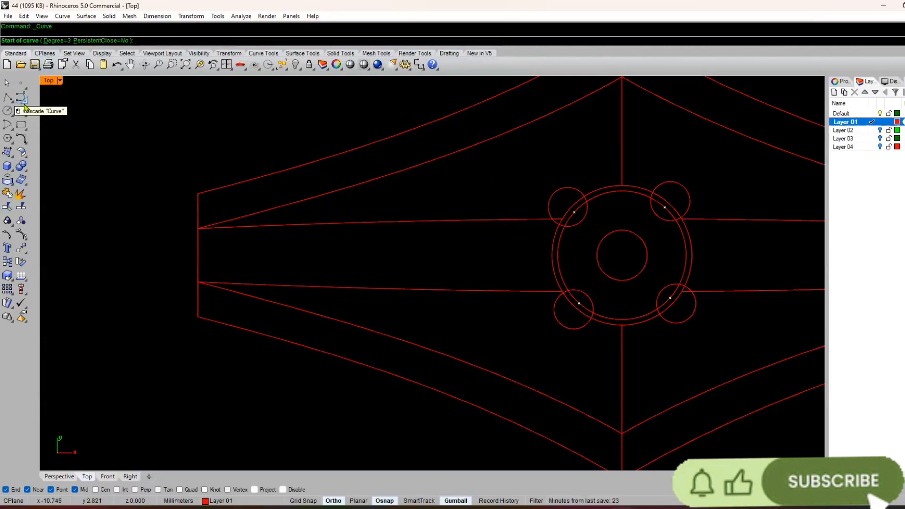
{"action": "left_click", "coordinate": [24, 108]}
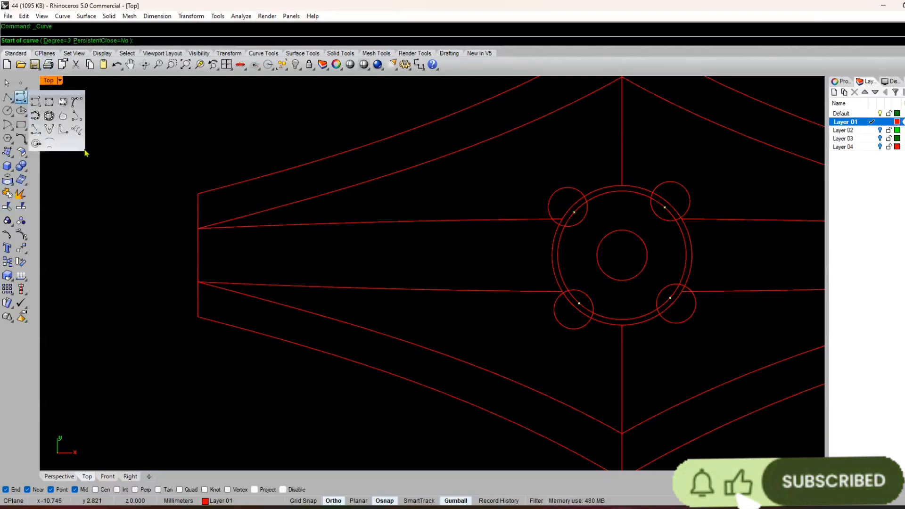
{"action": "left_click", "coordinate": [49, 144]}
{"action": "key", "text": "Escape"}
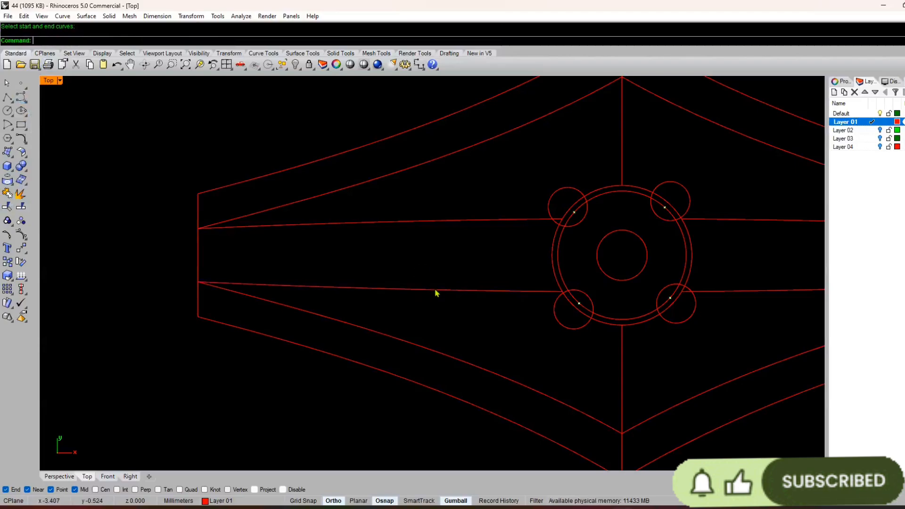
{"action": "left_click", "coordinate": [434, 289]}
{"action": "right_click", "coordinate": [500, 305]}
{"action": "left_click", "coordinate": [569, 227]}
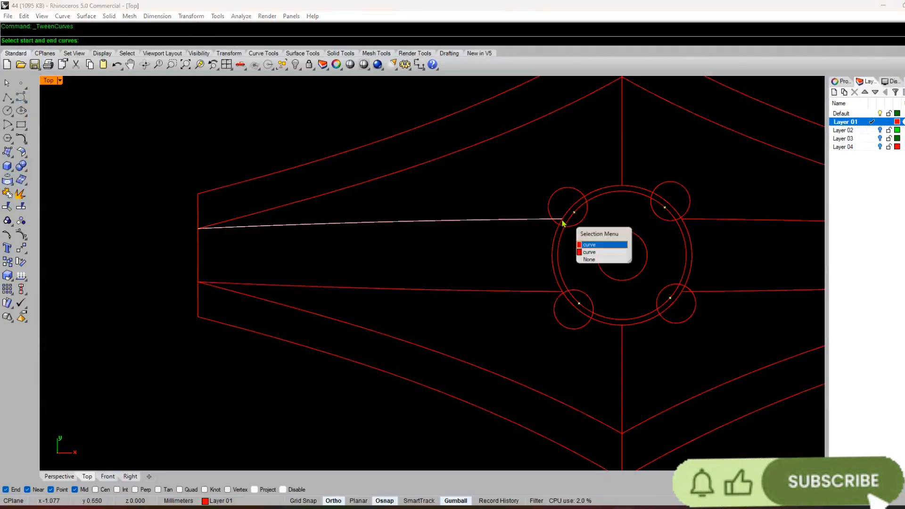
{"action": "left_click", "coordinate": [595, 237]}
{"action": "left_click", "coordinate": [553, 261]}
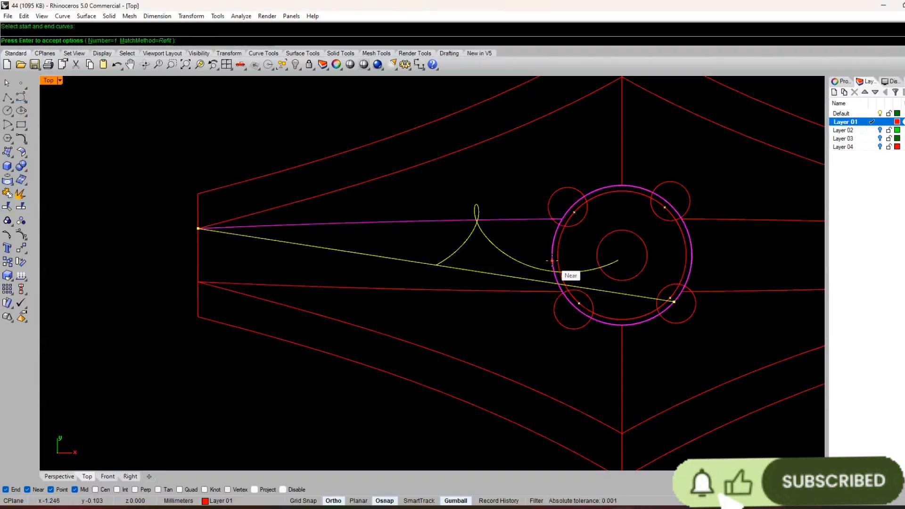
{"action": "key", "text": "Return"}
{"action": "scroll", "coordinate": [563, 288], "scroll_direction": "up", "scroll_amount": 3}
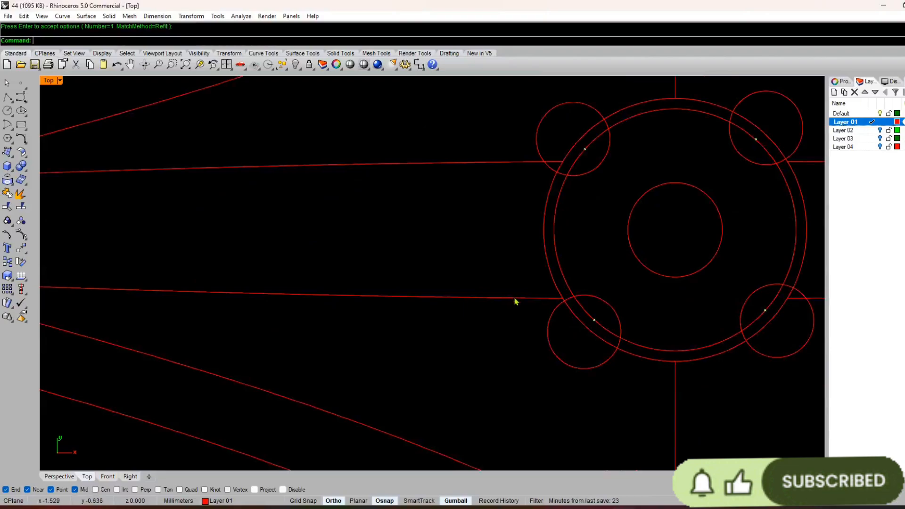
Step: Create one tween curve between the lower-left and upper-left arcs with the match method None
{"action": "left_click", "coordinate": [515, 298]}
{"action": "right_click", "coordinate": [525, 301]}
{"action": "left_click", "coordinate": [549, 299]}
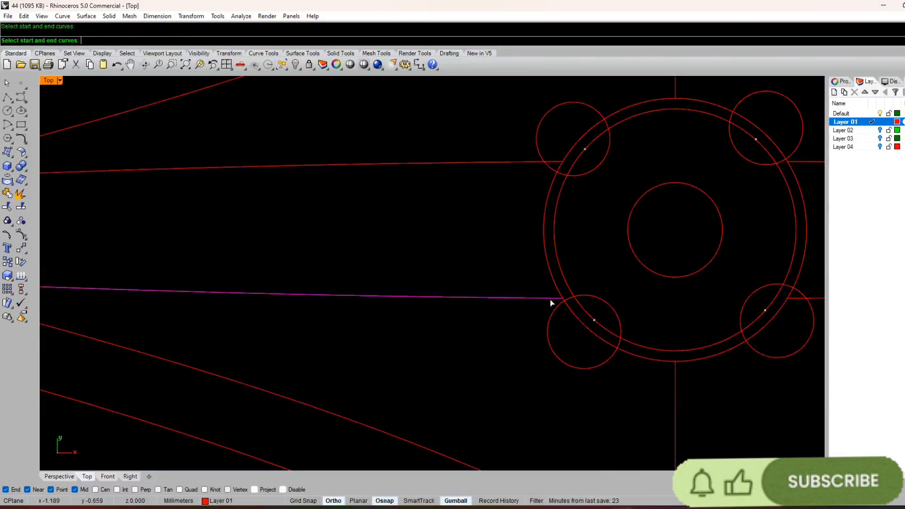
{"action": "left_click", "coordinate": [528, 162]}
{"action": "key", "text": "Return"}
{"action": "scroll", "coordinate": [529, 169], "scroll_direction": "down", "scroll_amount": 3}
{"action": "scroll", "coordinate": [581, 229], "scroll_direction": "up", "scroll_amount": 5}
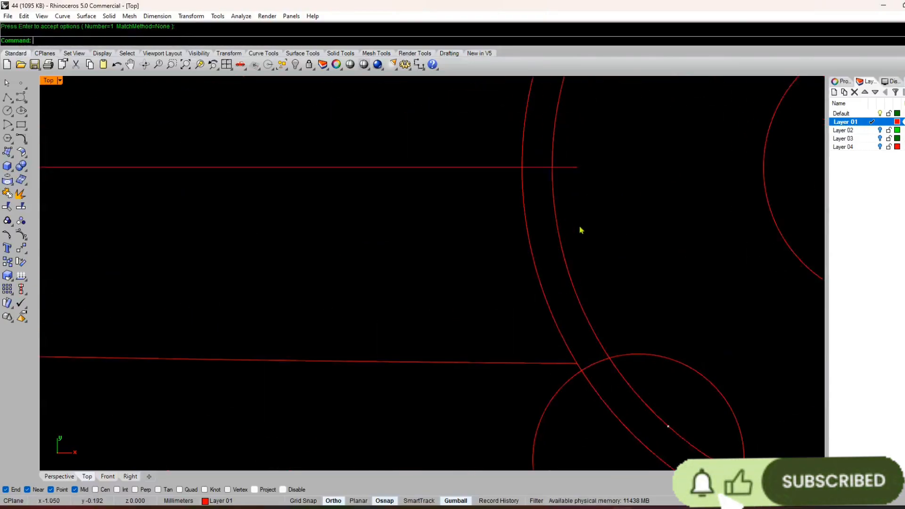
Step: Trim the end of the middle tween curve that extends inside the outer ring circle
{"action": "left_click", "coordinate": [528, 231]}
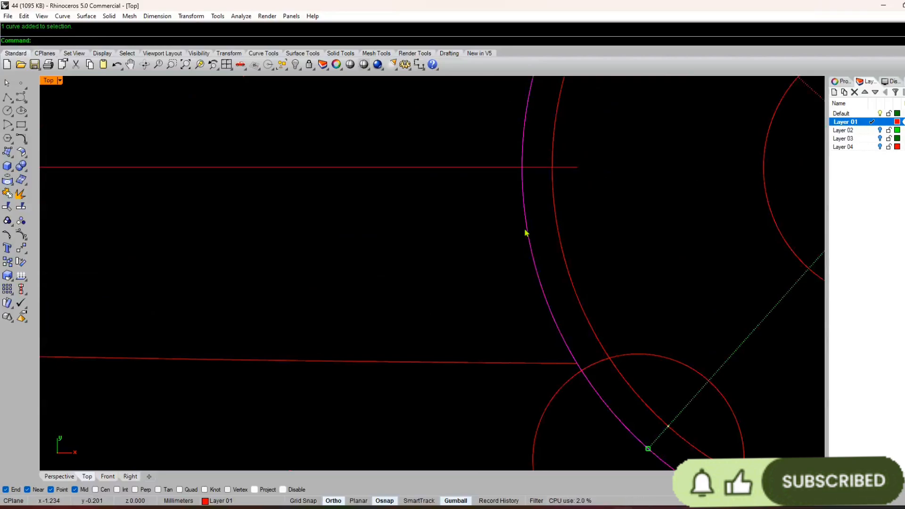
{"action": "scroll", "coordinate": [494, 271], "scroll_direction": "down", "scroll_amount": 4}
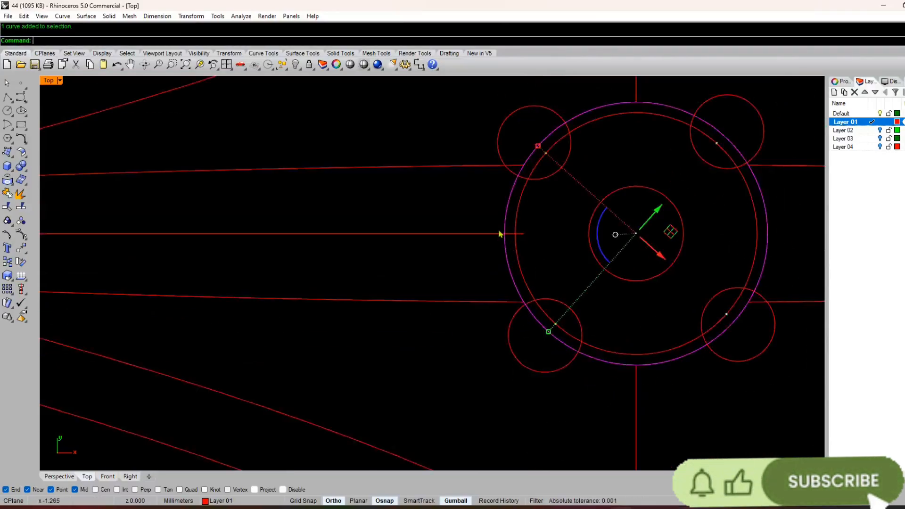
{"action": "type", "text": "tr"}
{"action": "key", "text": "Return"}
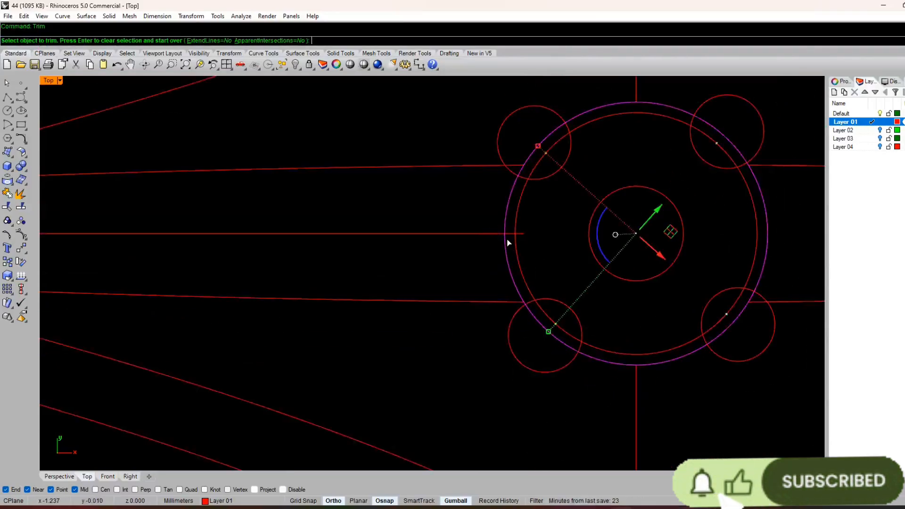
{"action": "scroll", "coordinate": [507, 239], "scroll_direction": "up", "scroll_amount": 10}
{"action": "left_click", "coordinate": [504, 225]}
{"action": "scroll", "coordinate": [510, 238], "scroll_direction": "down", "scroll_amount": 12}
{"action": "right_click", "coordinate": [512, 239]}
{"action": "right_click_drag", "start_coordinate": [512, 176], "coordinate": [497, 213]}
{"action": "scroll", "coordinate": [497, 212], "scroll_direction": "up", "scroll_amount": 8}
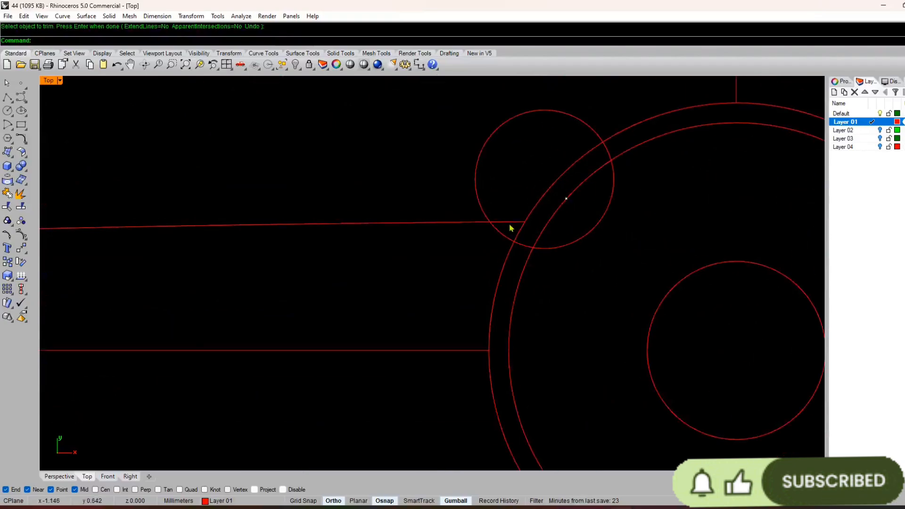
{"action": "left_click", "coordinate": [509, 225]}
{"action": "scroll", "coordinate": [493, 226], "scroll_direction": "down", "scroll_amount": 8}
{"action": "right_click_drag", "start_coordinate": [470, 244], "coordinate": [459, 218]}
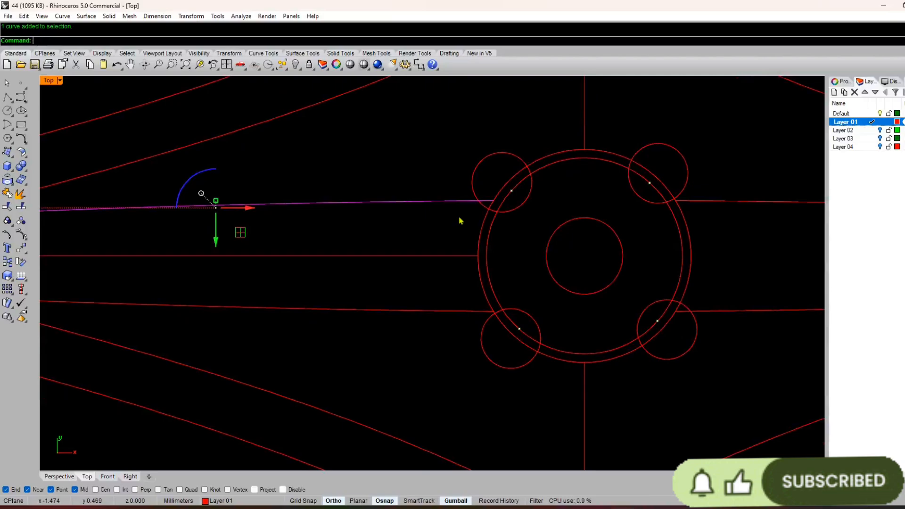
{"action": "scroll", "coordinate": [375, 236], "scroll_direction": "down", "scroll_amount": 6}
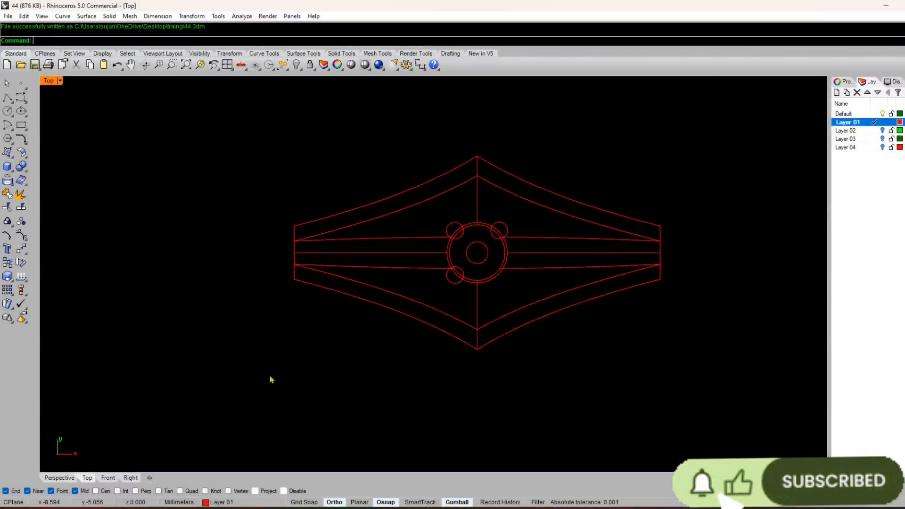
Step: Draw a vertical both-sides line centred on the origin, reaching about 8 mm in each direction
{"action": "type", "text": "line"}
{"action": "key", "text": "Return"}
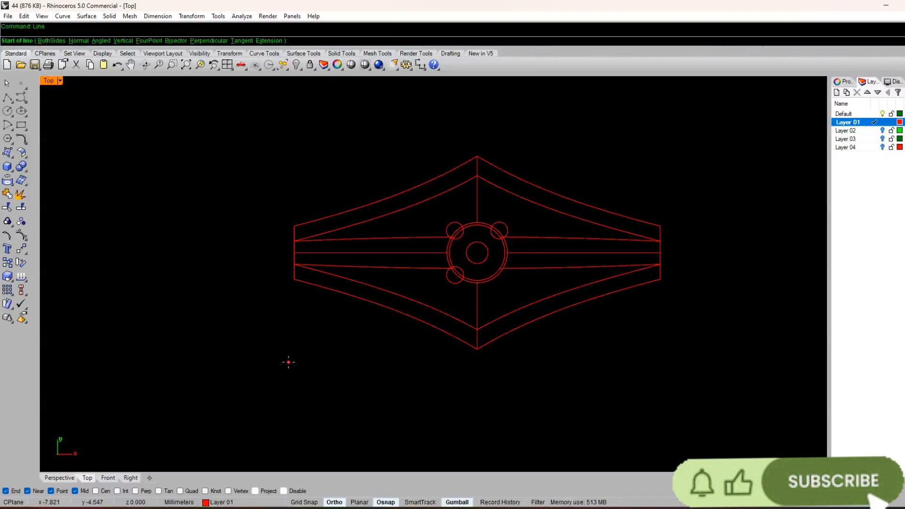
{"action": "type", "text": "0"}
{"action": "key", "text": "Return"}
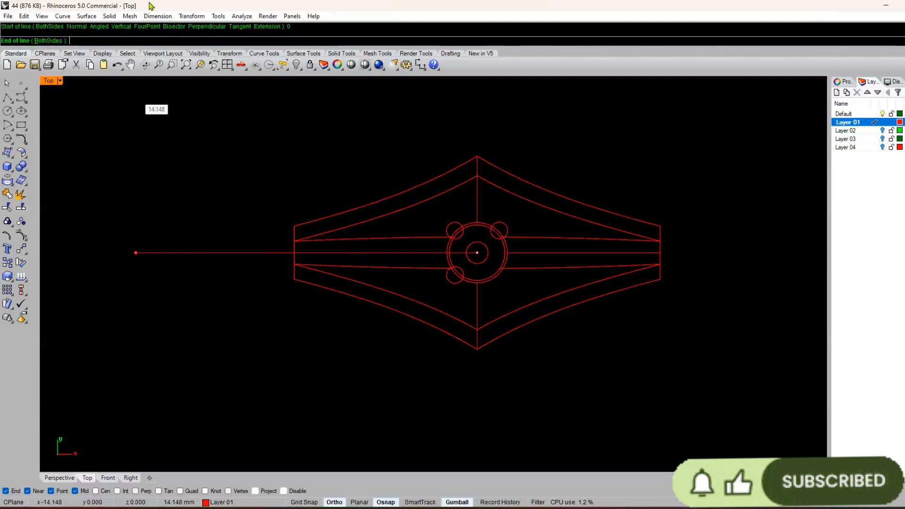
{"action": "left_click", "coordinate": [49, 41]}
{"action": "scroll", "coordinate": [245, 273], "scroll_direction": "down", "scroll_amount": 6}
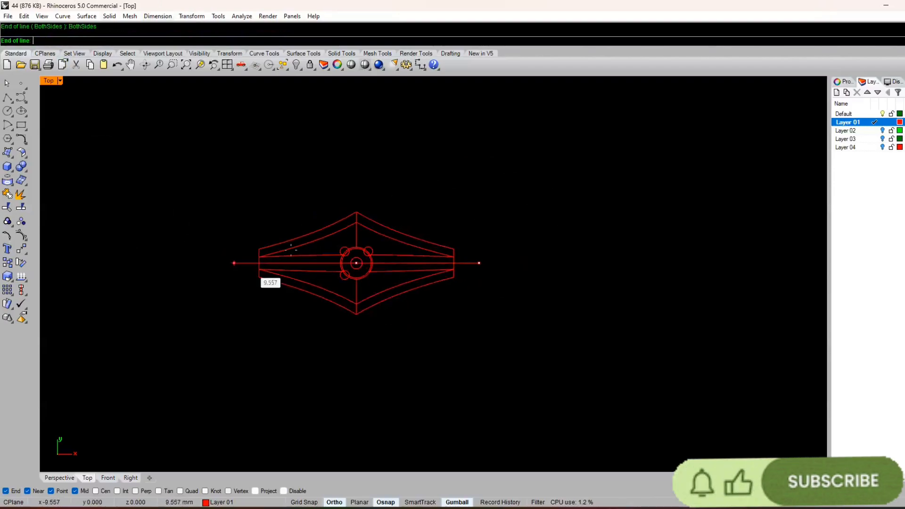
{"action": "left_click", "coordinate": [415, 163]}
Step: Move the long vertical line horizontally to about 2 mm left of the profile's centre
{"action": "right_click_drag", "start_coordinate": [359, 251], "coordinate": [438, 221]}
{"action": "scroll", "coordinate": [437, 218], "scroll_direction": "up", "scroll_amount": 10}
{"action": "left_click", "coordinate": [431, 207]}
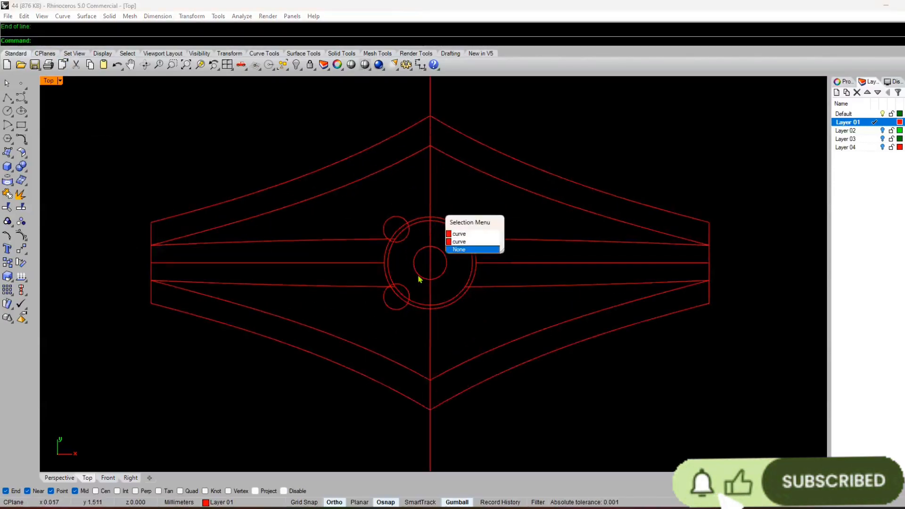
{"action": "left_click", "coordinate": [460, 242]}
{"action": "left_click_drag", "start_coordinate": [460, 262], "coordinate": [383, 256]}
{"action": "right_click_drag", "start_coordinate": [384, 257], "coordinate": [501, 262]}
Step: Try a 1 mm offset of the vertical line to the left and delete the resulting copy
{"action": "type", "text": "o"}
{"action": "key", "text": "Return"}
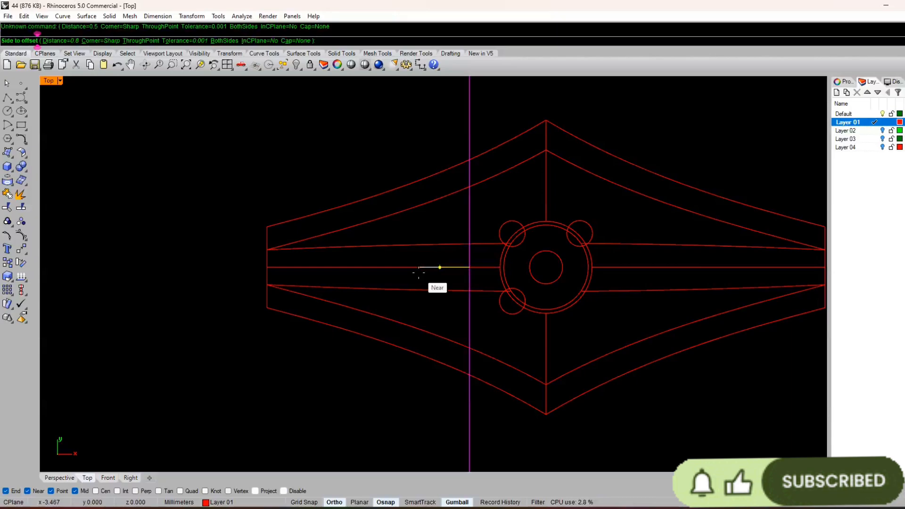
{"action": "type", "text": "1"}
{"action": "key", "text": "Return"}
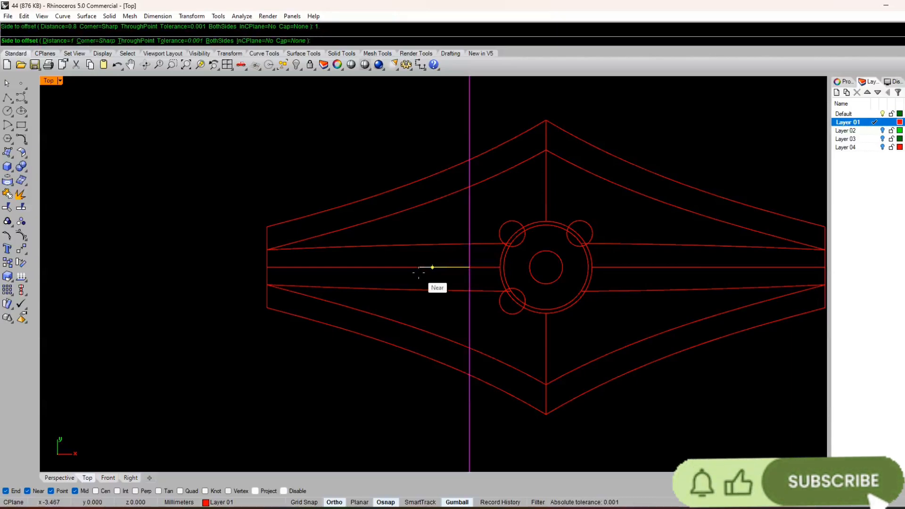
{"action": "left_click", "coordinate": [419, 272]}
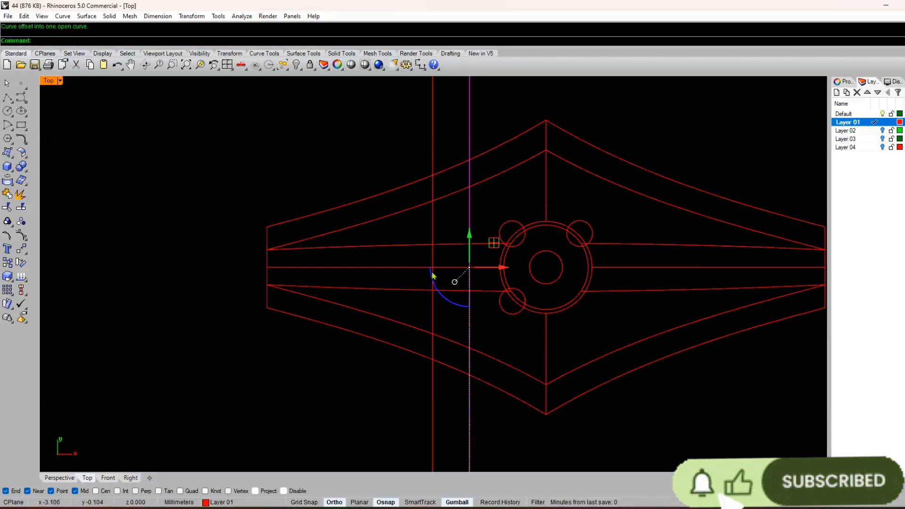
{"action": "left_click", "coordinate": [433, 273]}
{"action": "key", "text": "Escape"}
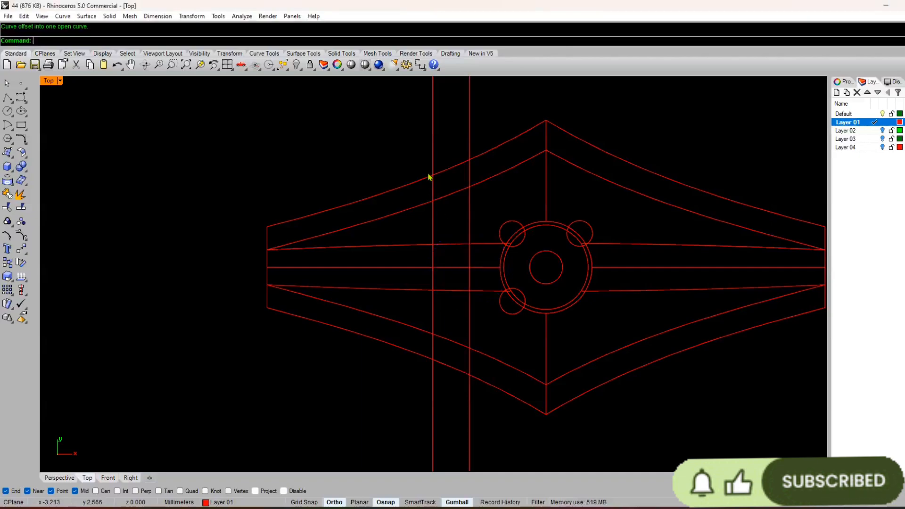
{"action": "left_click", "coordinate": [432, 154]}
{"action": "key", "text": "Delete"}
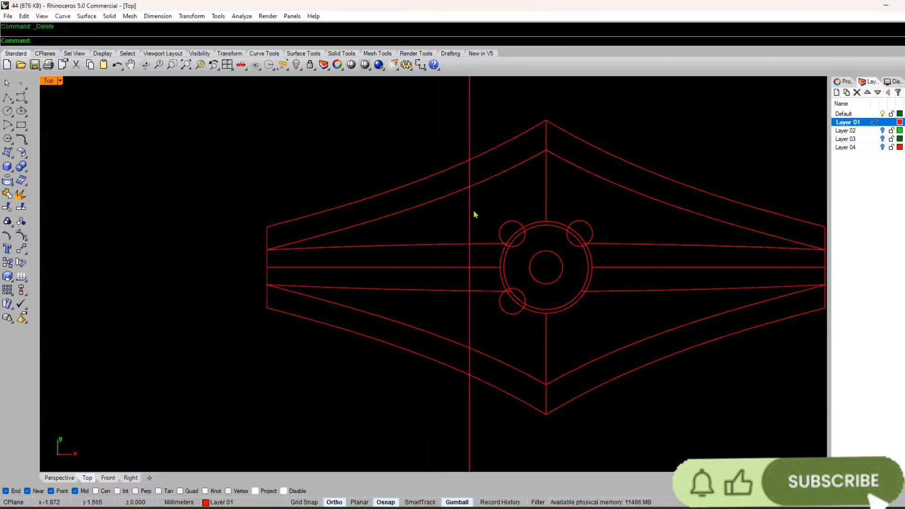
Step: Offset the vertical line 1.2 mm to the left
{"action": "left_click", "coordinate": [470, 213]}
{"action": "key", "text": "Return"}
{"action": "type", "text": "1.2"}
{"action": "key", "text": "Return"}
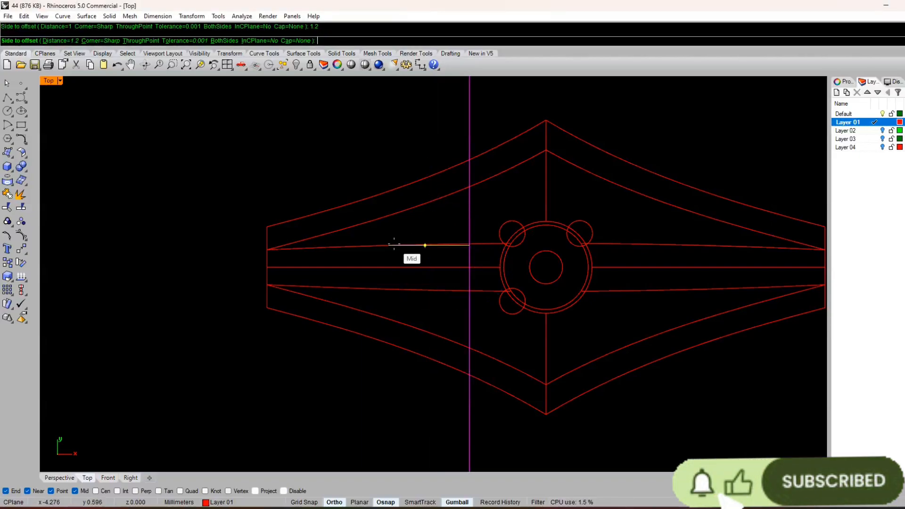
{"action": "left_click", "coordinate": [396, 245]}
Step: Offset the newest vertical line 1.2 mm to the left three times in succession to add three more division lines
{"action": "key", "text": "Return"}
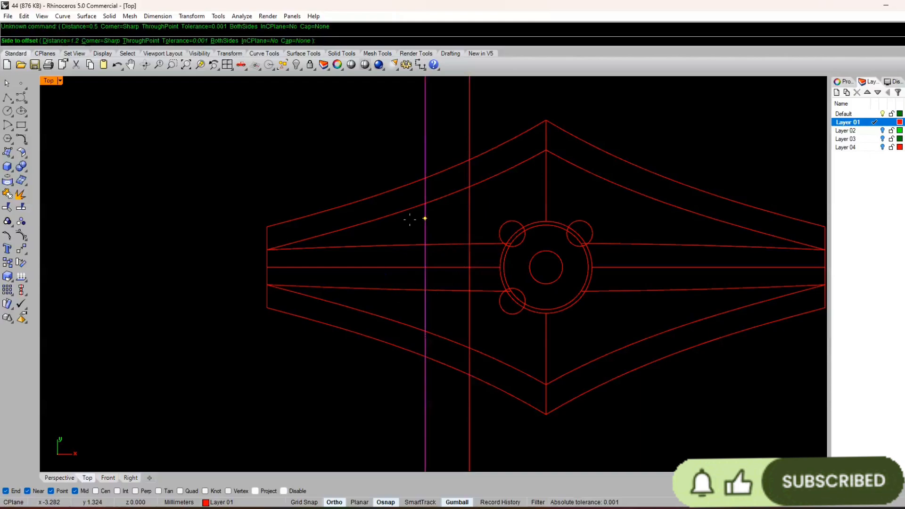
{"action": "left_click", "coordinate": [380, 229]}
{"action": "left_click", "coordinate": [380, 235]}
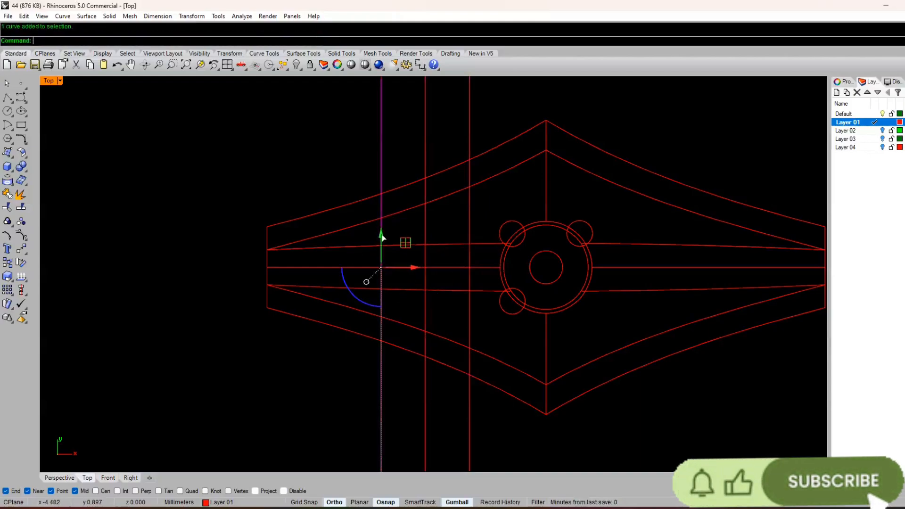
{"action": "key", "text": "Return"}
{"action": "left_click", "coordinate": [344, 246]}
{"action": "left_click", "coordinate": [337, 262]}
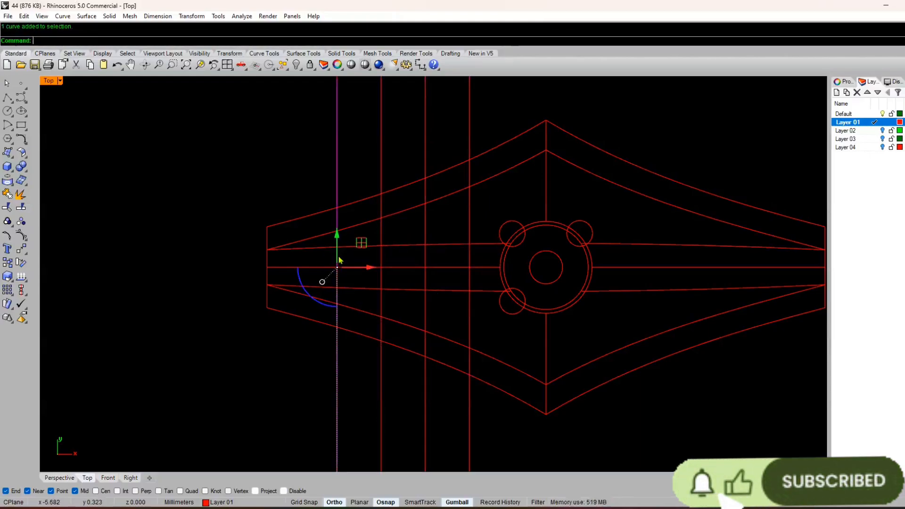
{"action": "key", "text": "Return"}
{"action": "left_click", "coordinate": [303, 268]}
{"action": "key", "text": "Escape"}
Step: Trim off the parts of the five vertical division lines that extend beyond the profile's upper and lower outer curves on the left half
{"action": "scroll", "coordinate": [368, 368], "scroll_direction": "down", "scroll_amount": 5}
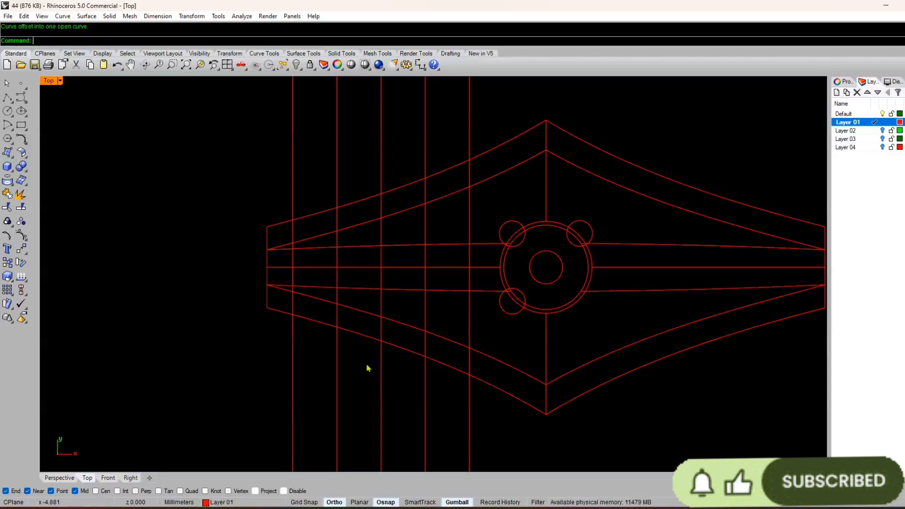
{"action": "scroll", "coordinate": [437, 259], "scroll_direction": "up", "scroll_amount": 6}
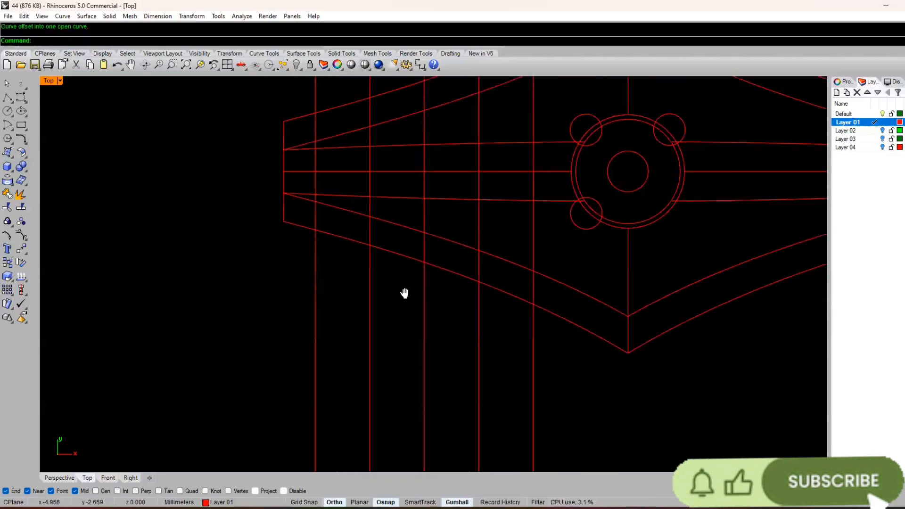
{"action": "right_click_drag", "start_coordinate": [405, 294], "coordinate": [374, 346]}
{"action": "left_click", "coordinate": [468, 340]}
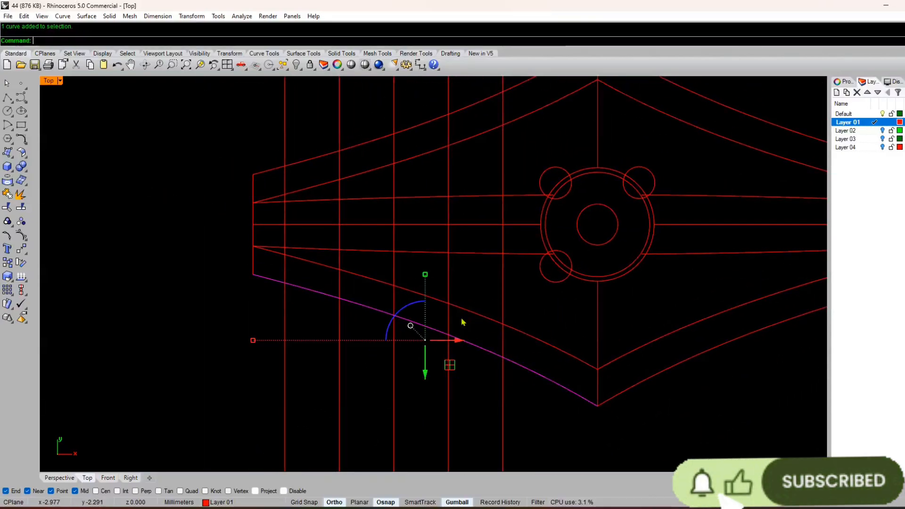
{"action": "left_click", "coordinate": [462, 110], "text": "shift"}
{"action": "type", "text": "trim"}
{"action": "key", "text": "Return"}
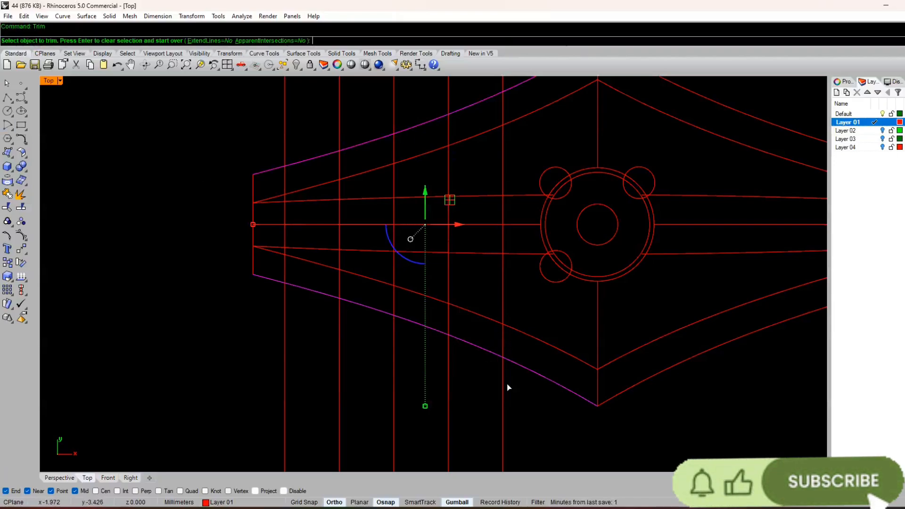
{"action": "left_click_drag", "start_coordinate": [522, 399], "coordinate": [204, 412]}
{"action": "right_click_drag", "start_coordinate": [319, 306], "coordinate": [234, 463]}
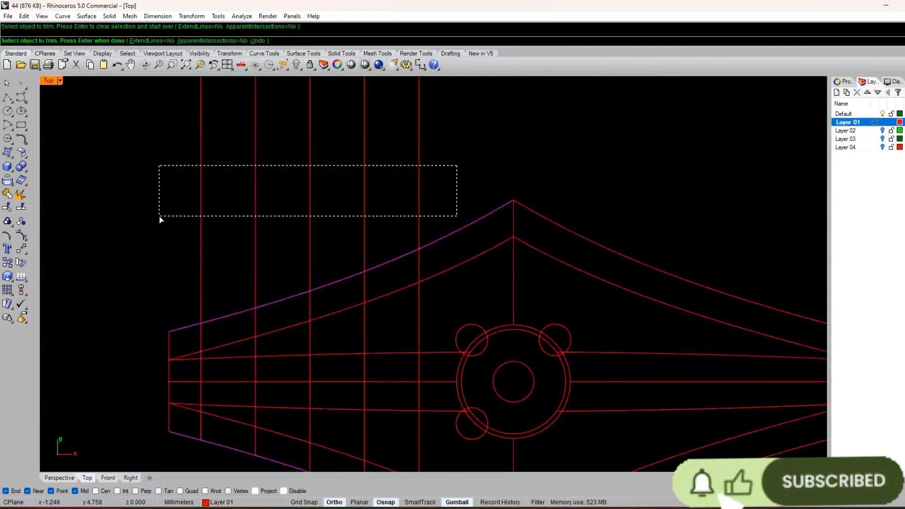
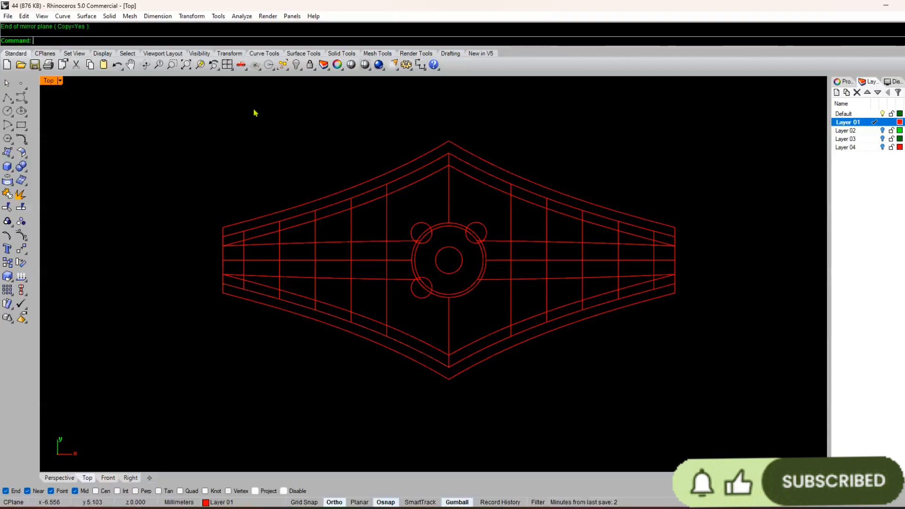
Step: Group all curves of the double-outline profile, including the centre rings, small circles and division lines
{"action": "scroll", "coordinate": [375, 222], "scroll_direction": "down", "scroll_amount": 4}
{"action": "left_click_drag", "start_coordinate": [636, 150], "coordinate": [182, 388]}
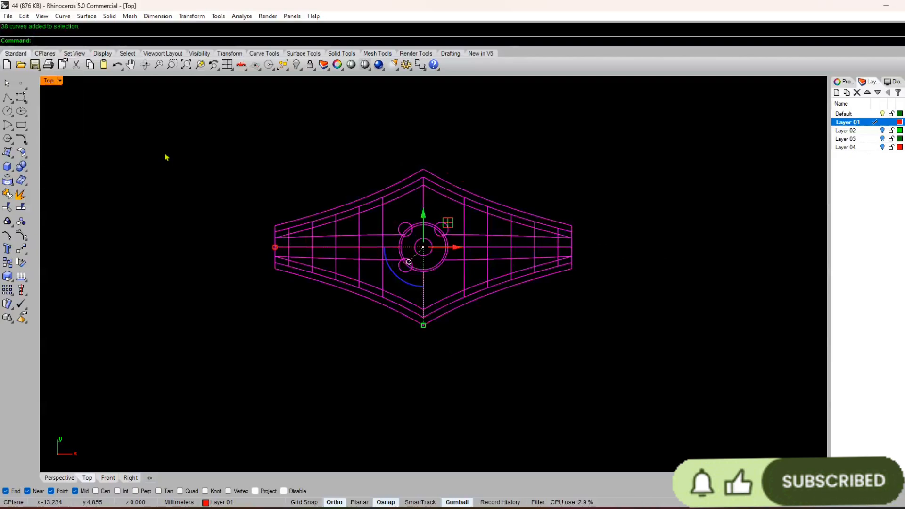
{"action": "key", "text": "ctrl+g"}
{"action": "key", "text": "Escape"}
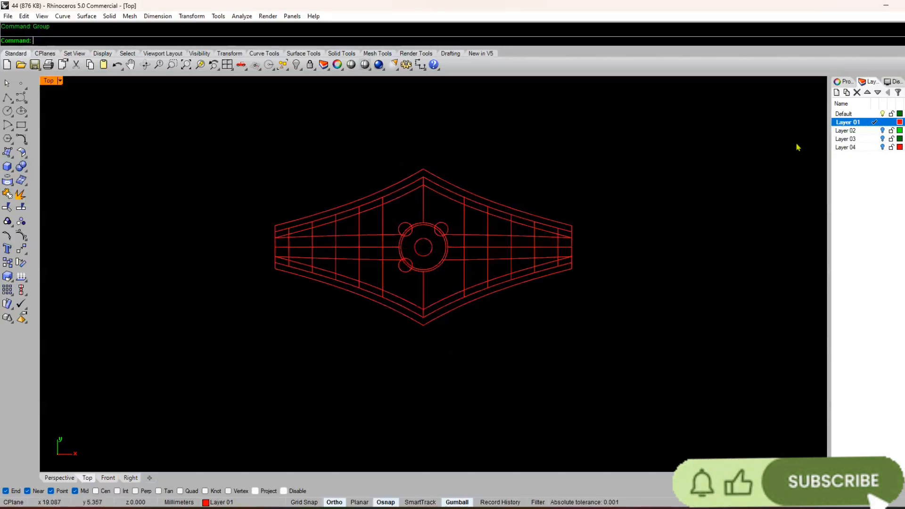
Step: Add a new layer, Layer 05, with yellow as its colour and make it the current layer
{"action": "right_click", "coordinate": [856, 222]}
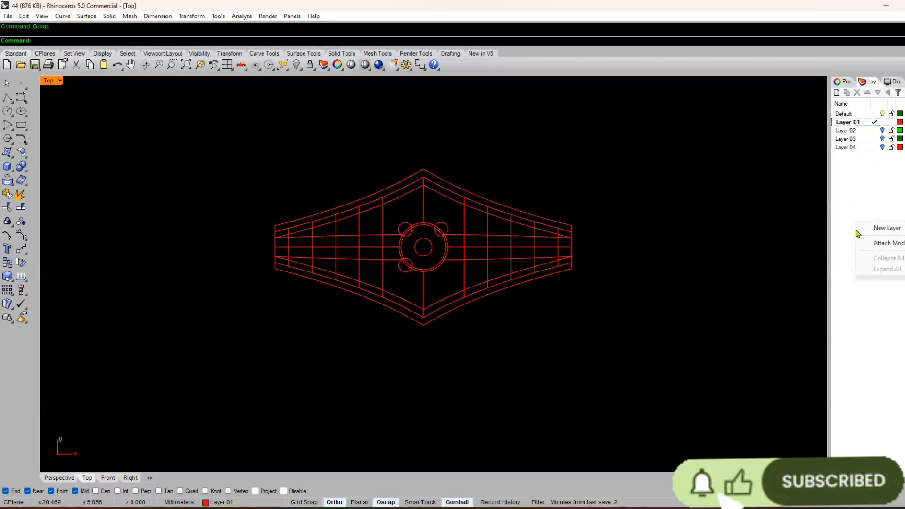
{"action": "left_click", "coordinate": [888, 228]}
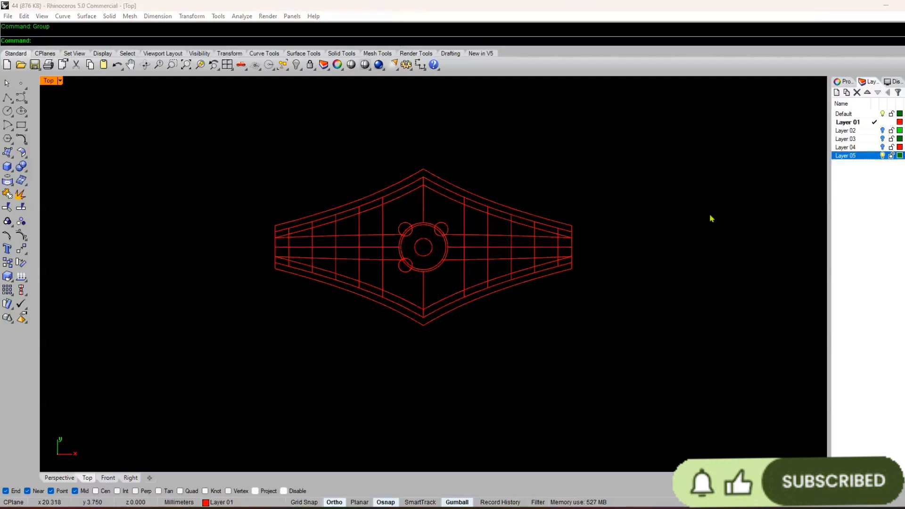
{"action": "left_click", "coordinate": [900, 156]}
{"action": "left_click", "coordinate": [392, 244]}
{"action": "left_click", "coordinate": [511, 345]}
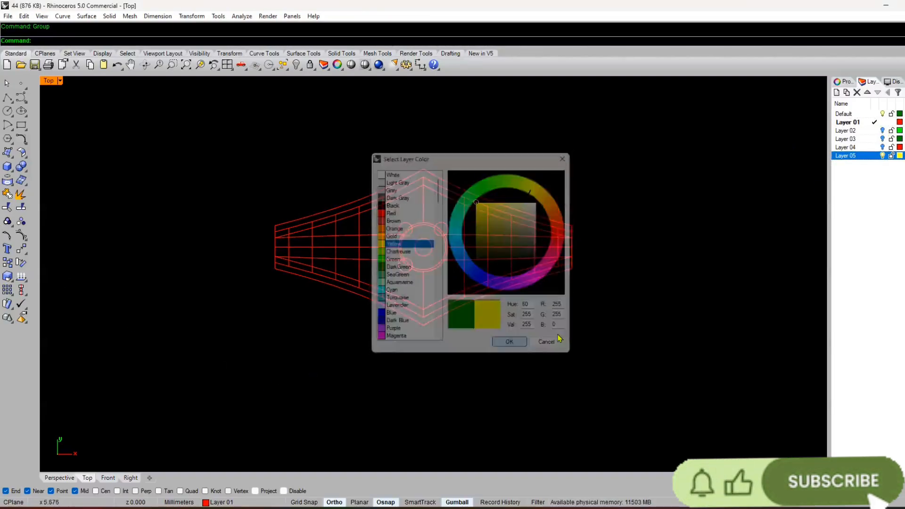
{"action": "left_click", "coordinate": [864, 163]}
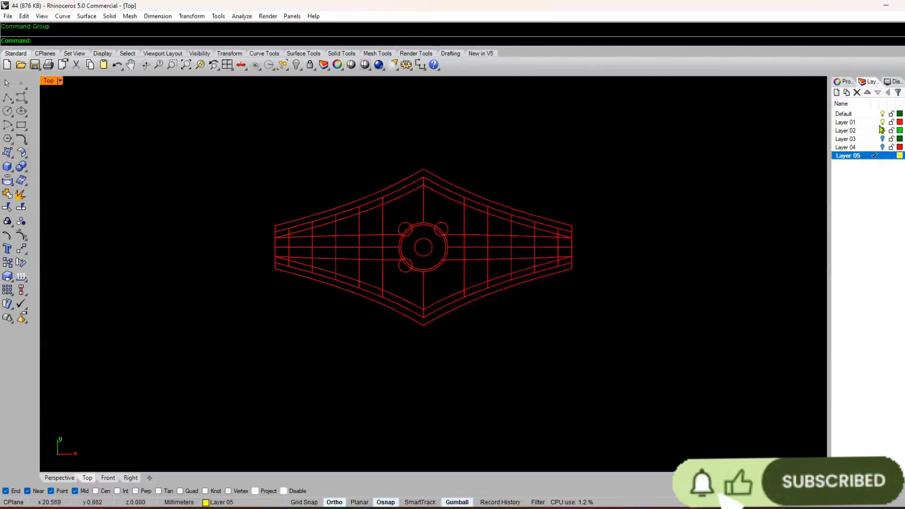
Step: Hide Layer 01 and restore the four-viewport layout with the grid shown in the Top view
{"action": "left_click", "coordinate": [883, 122]}
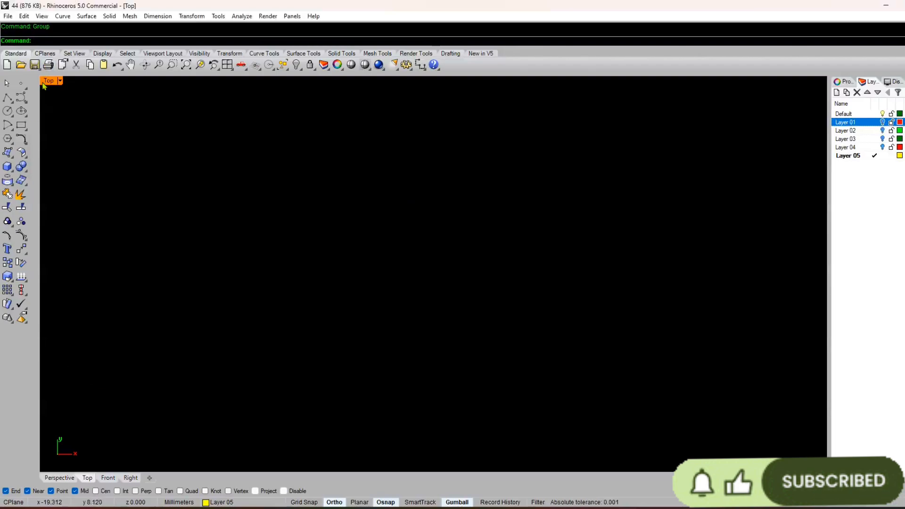
{"action": "double_click", "coordinate": [43, 83]}
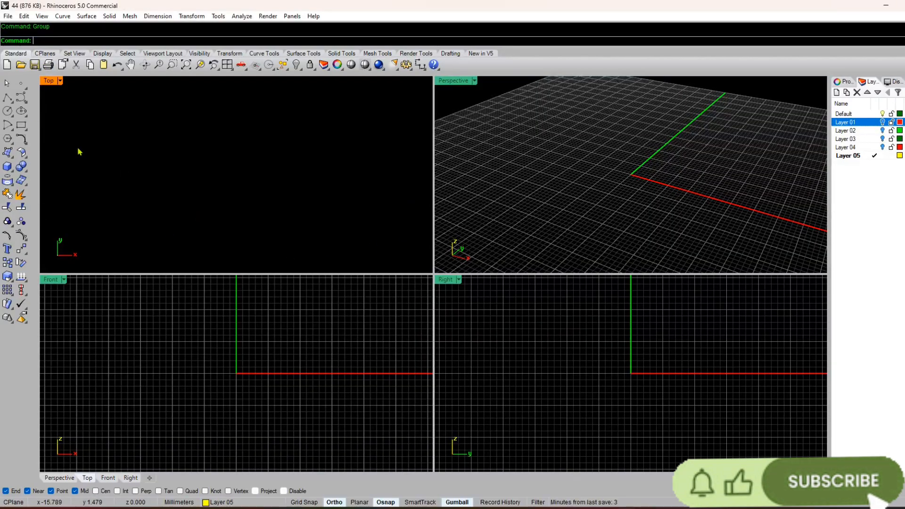
{"action": "key", "text": "Escape"}
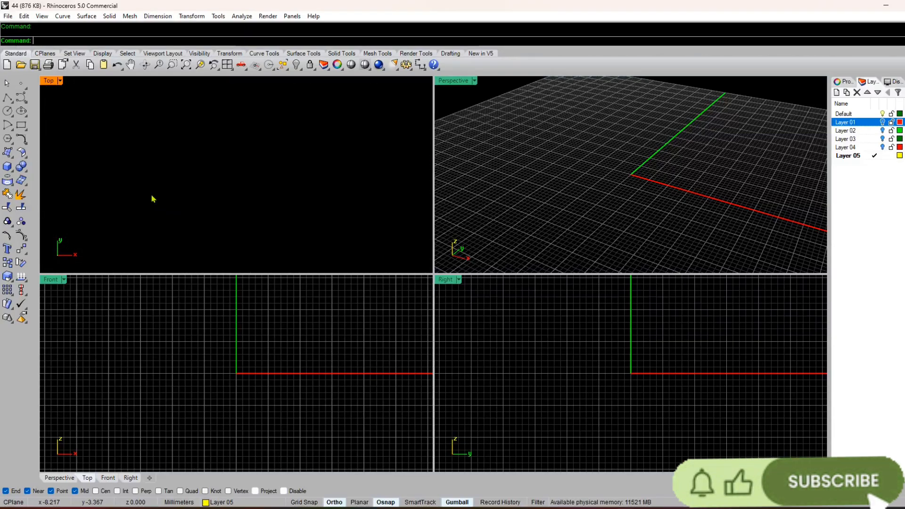
Step: Draw a circle of radius 17 mm centred on the origin in the Front view
{"action": "left_click", "coordinate": [8, 111]}
{"action": "left_click", "coordinate": [231, 161]}
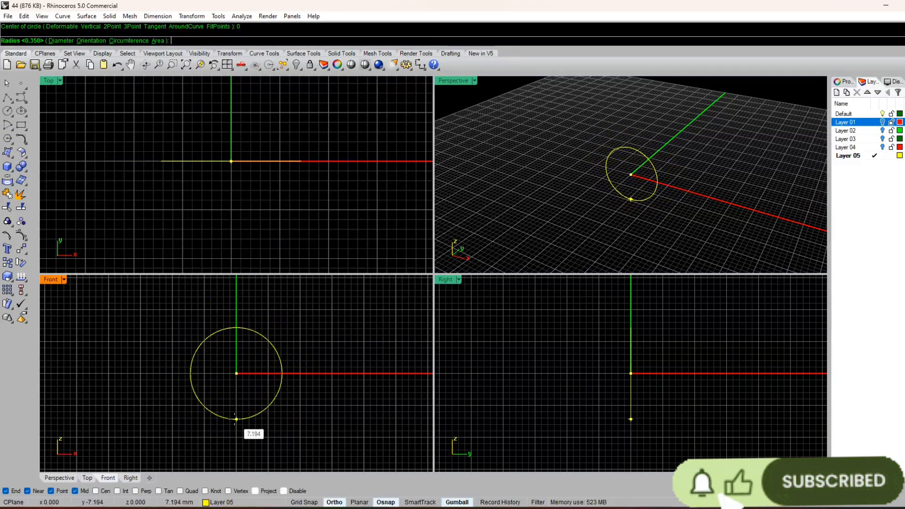
{"action": "key", "text": "Return"}
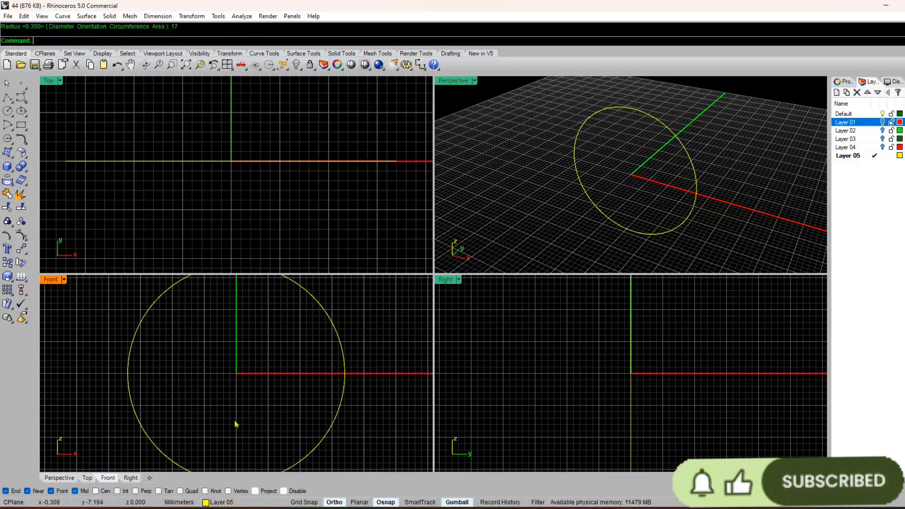
Step: Draw a 1 mm vertical line downward from the lowest point of the circle in the Front view
{"action": "scroll", "coordinate": [302, 376], "scroll_direction": "down", "scroll_amount": 3}
{"action": "scroll", "coordinate": [246, 401], "scroll_direction": "up", "scroll_amount": 3}
{"action": "type", "text": "line"}
{"action": "key", "text": "Return"}
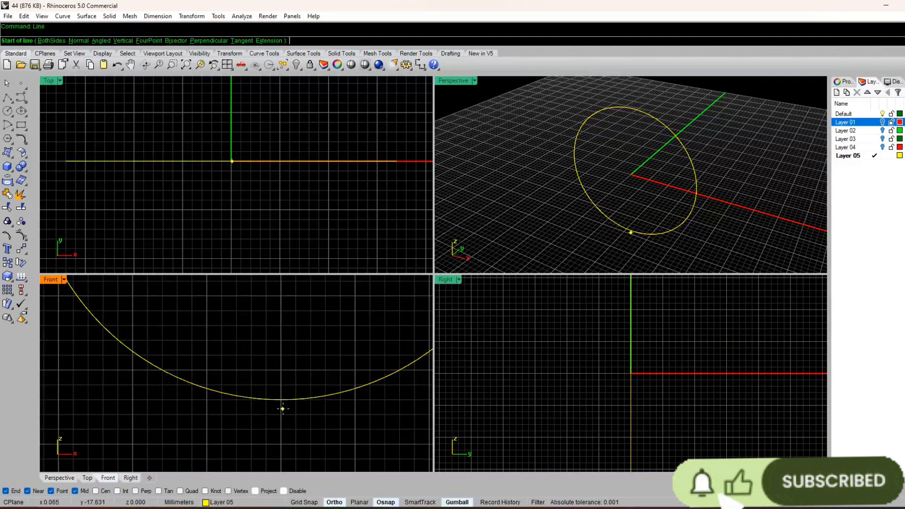
{"action": "scroll", "coordinate": [283, 412], "scroll_direction": "down", "scroll_amount": 2}
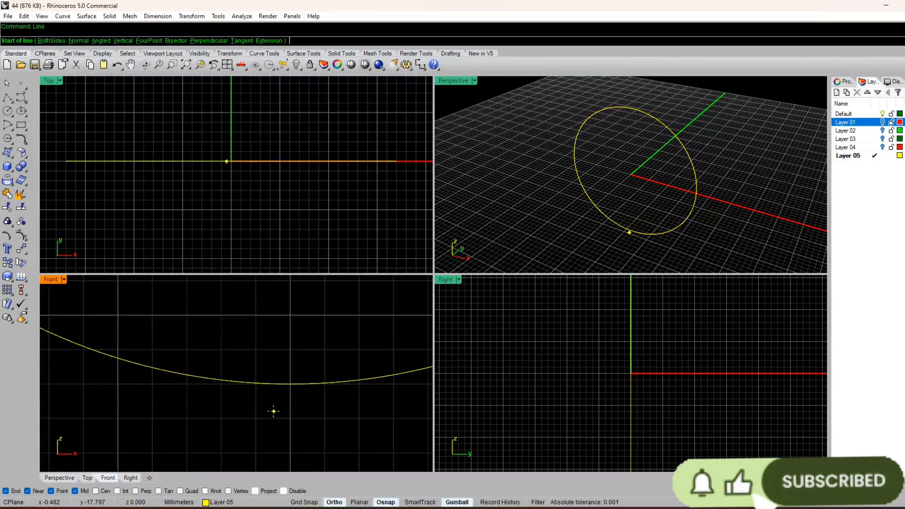
{"action": "left_click", "coordinate": [294, 378]}
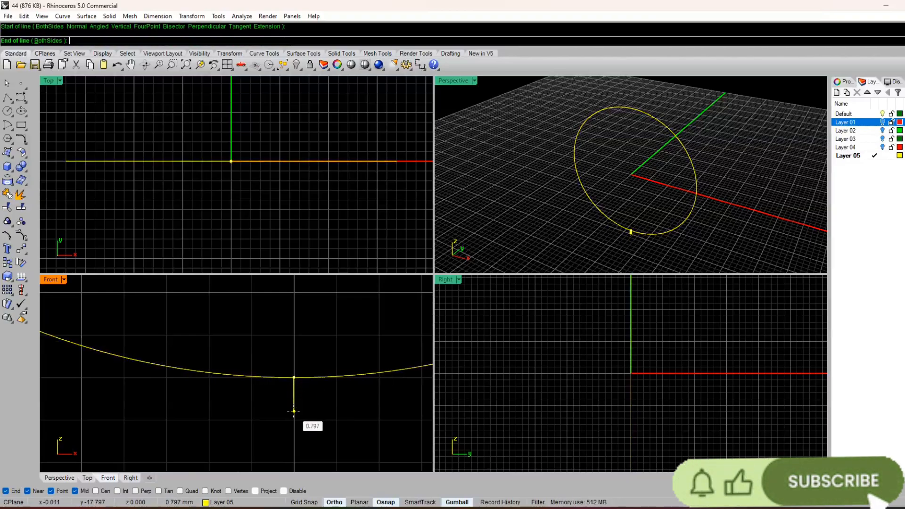
{"action": "type", "text": "1."}
{"action": "key", "text": "Return"}
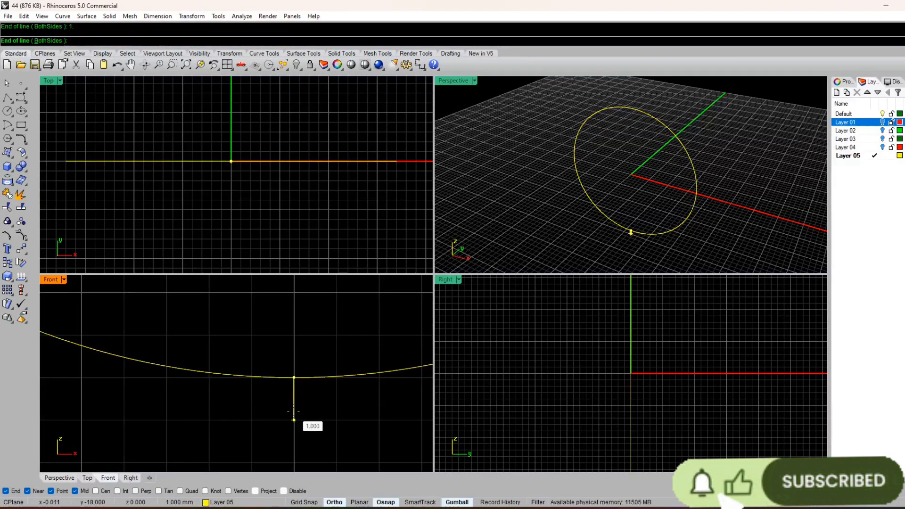
Step: Draw a 1.3 mm vertical line upward from the topmost point of the circle in the Front view
{"action": "scroll", "coordinate": [293, 417], "scroll_direction": "down", "scroll_amount": 14}
{"action": "right_click_drag", "start_coordinate": [293, 368], "coordinate": [280, 464]}
{"action": "scroll", "coordinate": [284, 352], "scroll_direction": "up", "scroll_amount": 16}
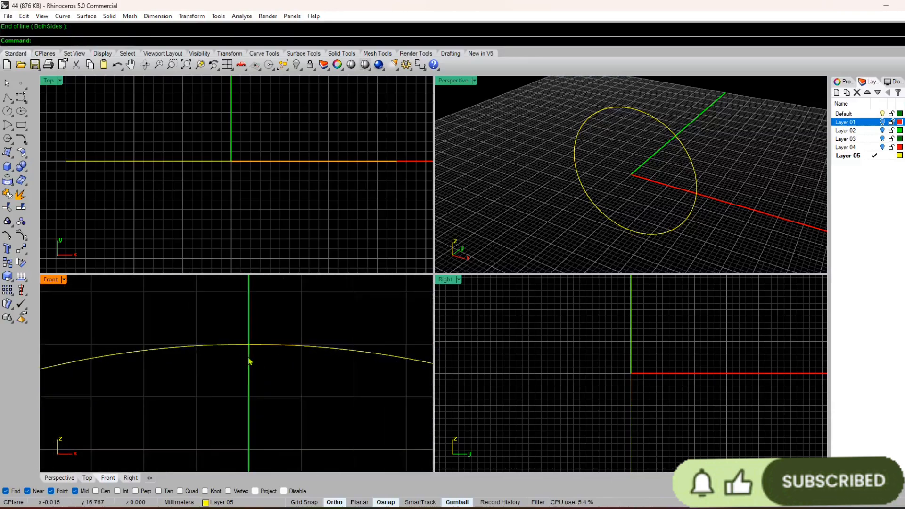
{"action": "right_click_drag", "start_coordinate": [250, 362], "coordinate": [288, 363]}
{"action": "key", "text": "Return"}
{"action": "left_click", "coordinate": [288, 346]}
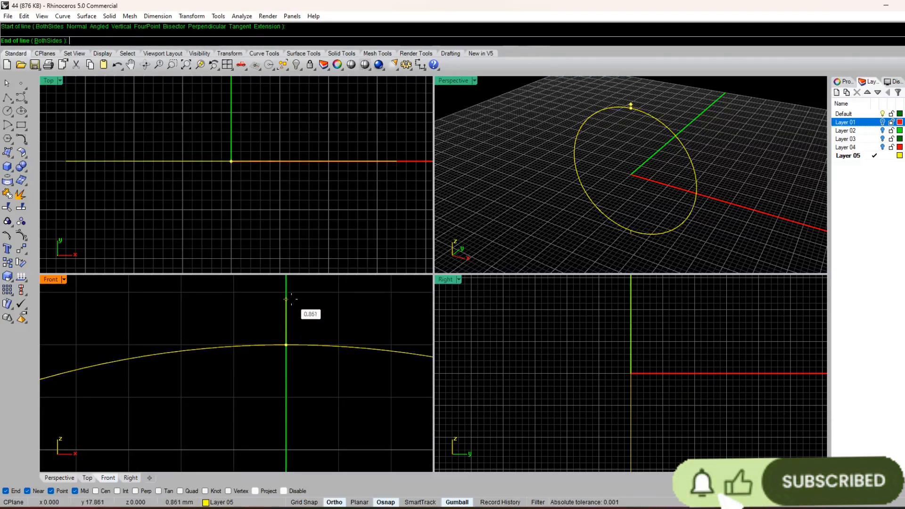
{"action": "type", "text": "1.3"}
{"action": "key", "text": "Return"}
{"action": "scroll", "coordinate": [292, 311], "scroll_direction": "up", "scroll_amount": 5}
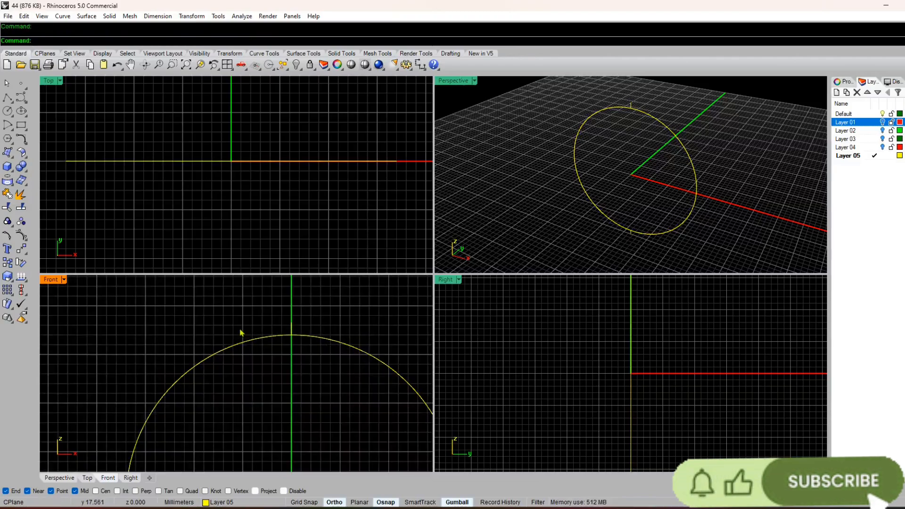
Step: Hide the Front view grid and draw a two-point diameter circle between the outer ends of the upper and lower short lines
{"action": "key", "text": "F7"}
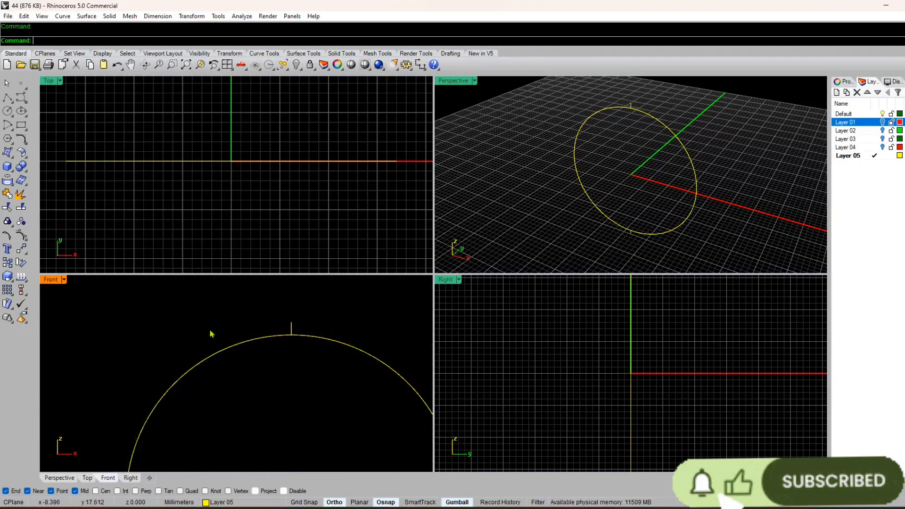
{"action": "left_click", "coordinate": [14, 117]}
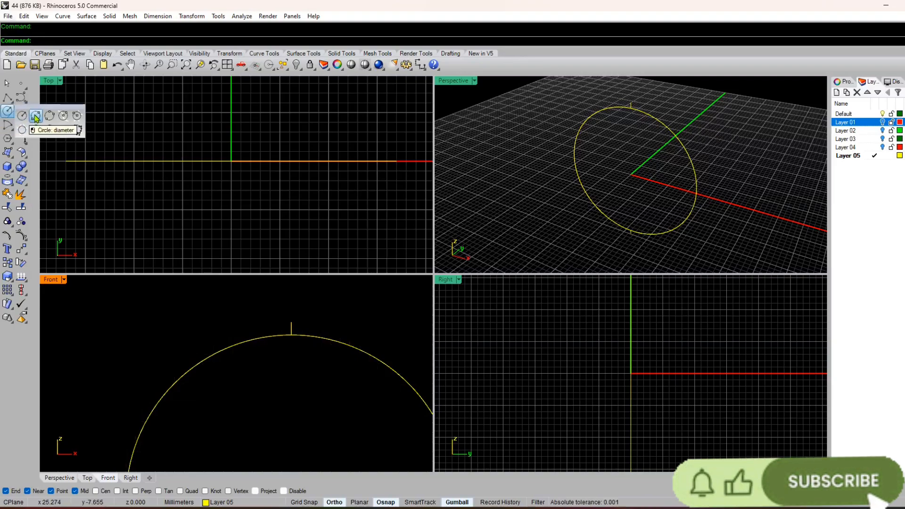
{"action": "left_click", "coordinate": [36, 116]}
{"action": "left_click", "coordinate": [292, 322]}
{"action": "scroll", "coordinate": [292, 325], "scroll_direction": "down", "scroll_amount": 5}
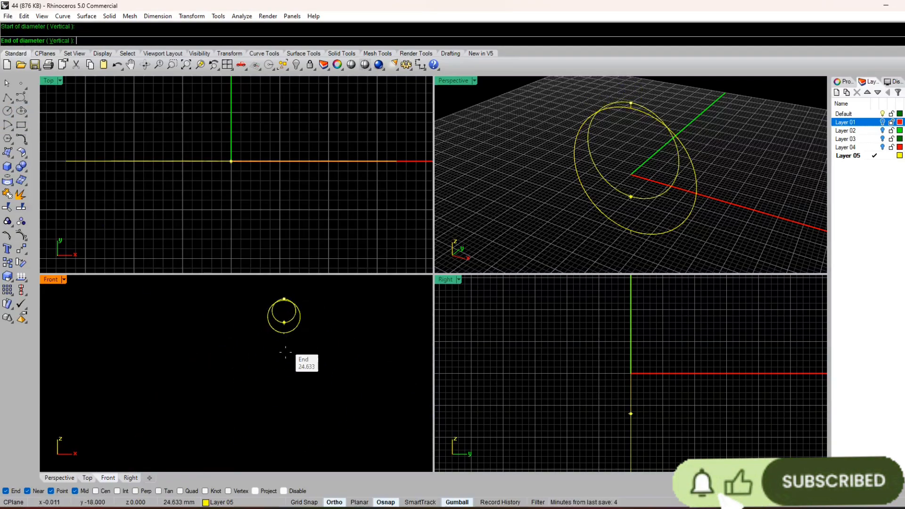
{"action": "scroll", "coordinate": [297, 368], "scroll_direction": "up", "scroll_amount": 5}
{"action": "left_click", "coordinate": [269, 288]}
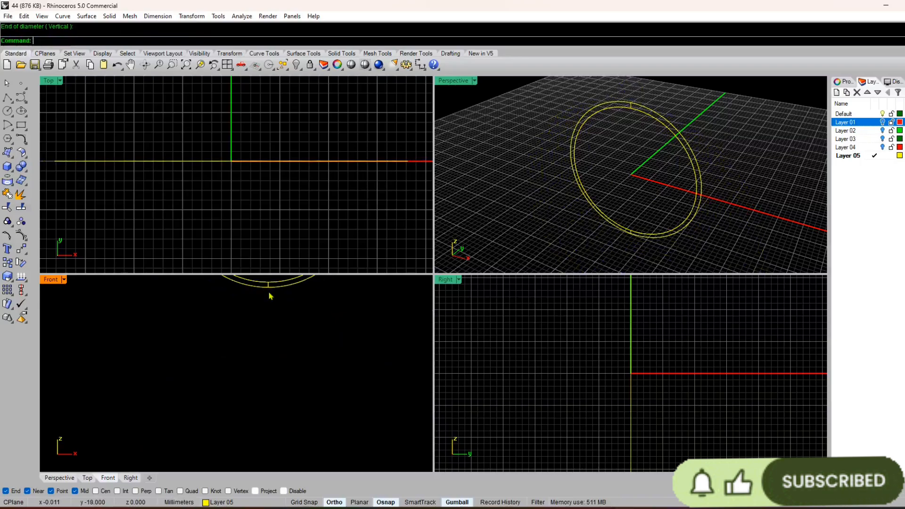
Step: Delete the two short guide lines between the inner and outer circles and save the file
{"action": "right_click_drag", "start_coordinate": [270, 295], "coordinate": [264, 376]}
{"action": "scroll", "coordinate": [256, 391], "scroll_direction": "up", "scroll_amount": 14}
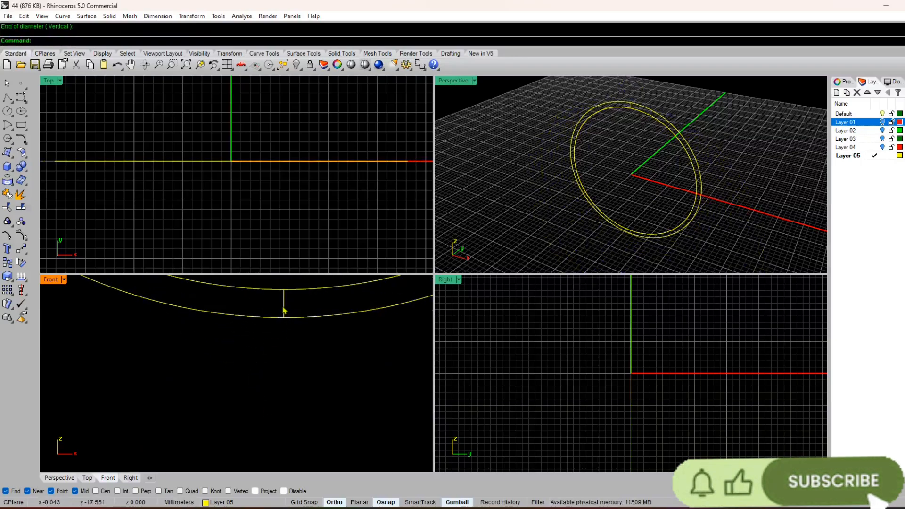
{"action": "left_click", "coordinate": [285, 311]}
{"action": "key", "text": "Delete"}
{"action": "scroll", "coordinate": [302, 358], "scroll_direction": "down", "scroll_amount": 5}
{"action": "scroll", "coordinate": [292, 373], "scroll_direction": "up", "scroll_amount": 8}
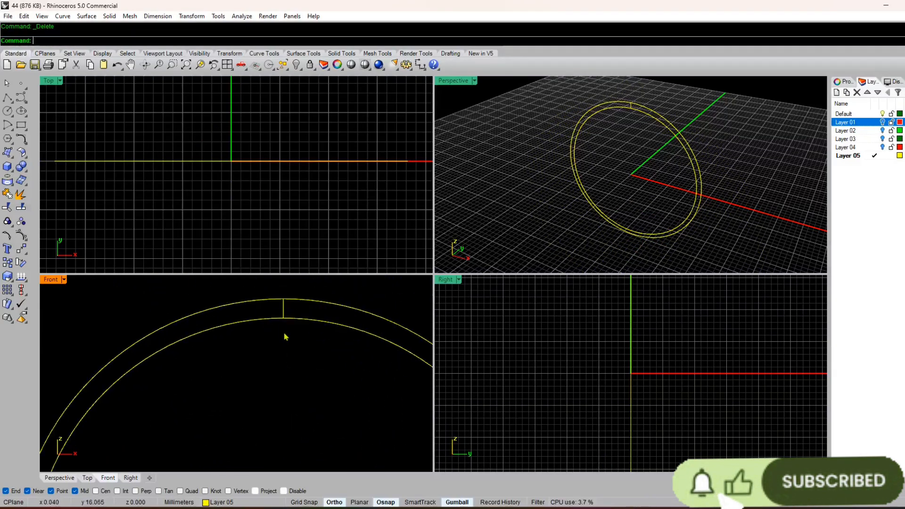
{"action": "scroll", "coordinate": [285, 336], "scroll_direction": "down", "scroll_amount": 6}
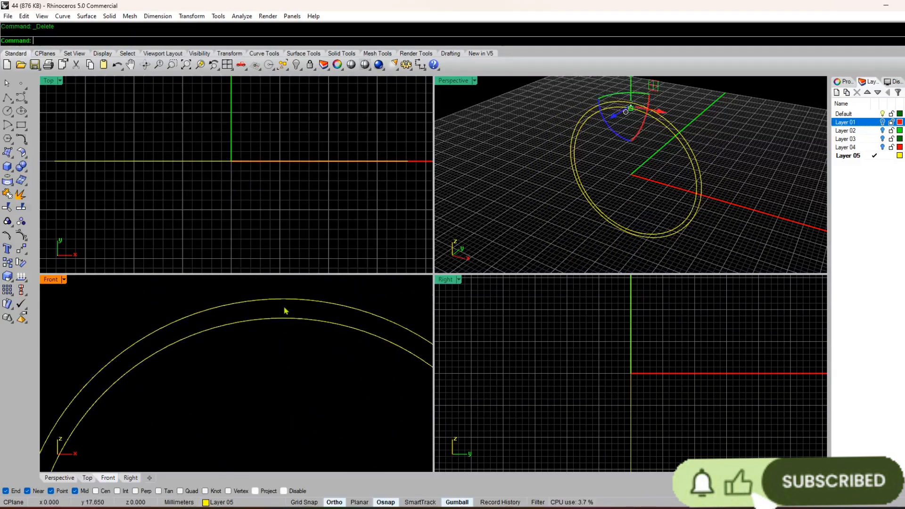
{"action": "left_click", "coordinate": [8, 16]}
{"action": "left_click", "coordinate": [19, 60]}
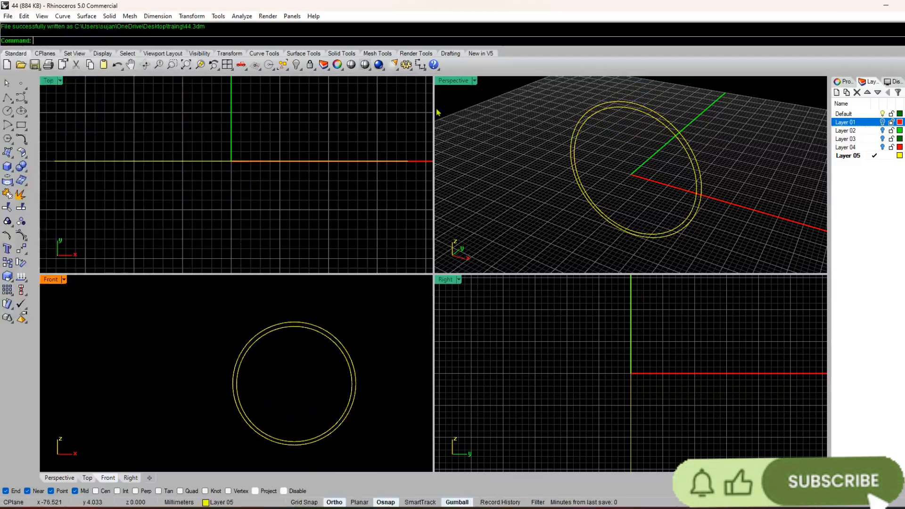
Step: Maximise the Perspective view, show Layer 01 and examine how the flat profile sits relative to the two ring circles
{"action": "left_click", "coordinate": [465, 90]}
{"action": "double_click", "coordinate": [452, 81]}
{"action": "scroll", "coordinate": [416, 266], "scroll_direction": "up", "scroll_amount": 4}
{"action": "right_click_drag", "start_coordinate": [340, 261], "coordinate": [411, 217]}
{"action": "scroll", "coordinate": [398, 261], "scroll_direction": "down", "scroll_amount": 9}
{"action": "scroll", "coordinate": [410, 216], "scroll_direction": "up", "scroll_amount": 2}
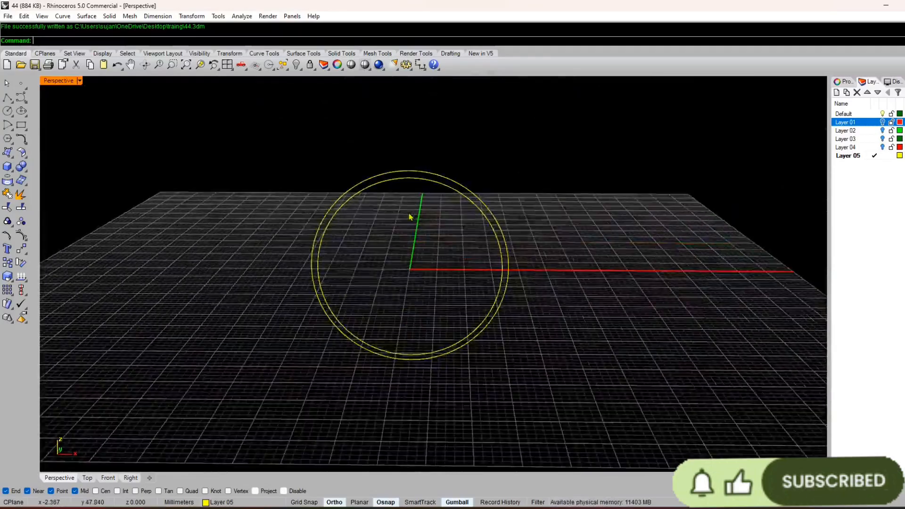
{"action": "left_click", "coordinate": [883, 123]}
{"action": "right_click_drag", "start_coordinate": [565, 297], "coordinate": [556, 361]}
{"action": "scroll", "coordinate": [408, 285], "scroll_direction": "up", "scroll_amount": 10}
{"action": "right_click_drag", "start_coordinate": [408, 285], "coordinate": [406, 403]}
{"action": "scroll", "coordinate": [368, 392], "scroll_direction": "down", "scroll_amount": 6}
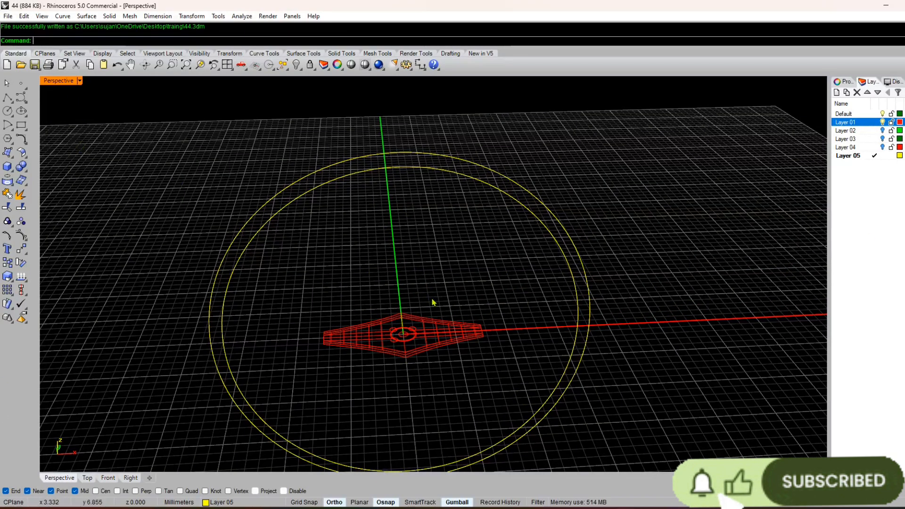
{"action": "scroll", "coordinate": [408, 296], "scroll_direction": "down", "scroll_amount": 2}
{"action": "right_click_drag", "start_coordinate": [408, 296], "coordinate": [391, 263]}
{"action": "right_click", "coordinate": [391, 261]}
{"action": "left_click", "coordinate": [368, 270]}
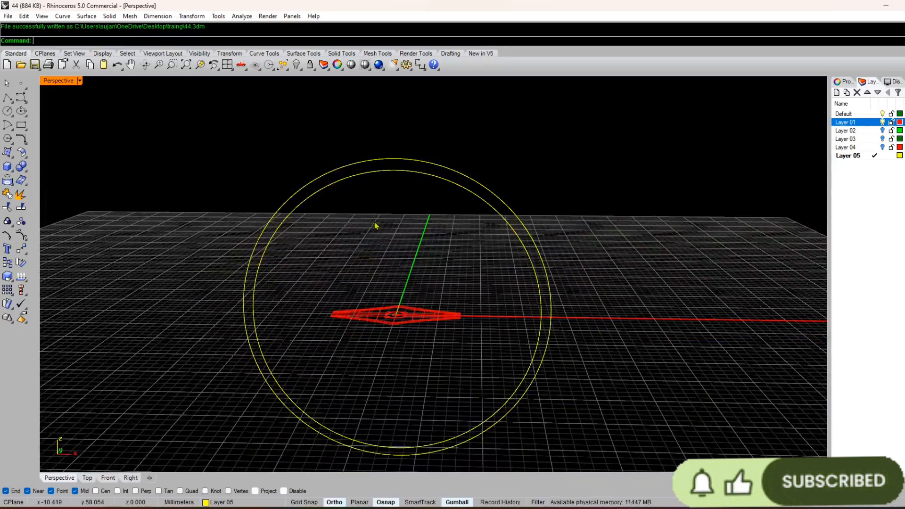
{"action": "scroll", "coordinate": [401, 289], "scroll_direction": "down", "scroll_amount": 12}
{"action": "right_click_drag", "start_coordinate": [375, 226], "coordinate": [394, 226]}
{"action": "scroll", "coordinate": [394, 275], "scroll_direction": "up", "scroll_amount": 6}
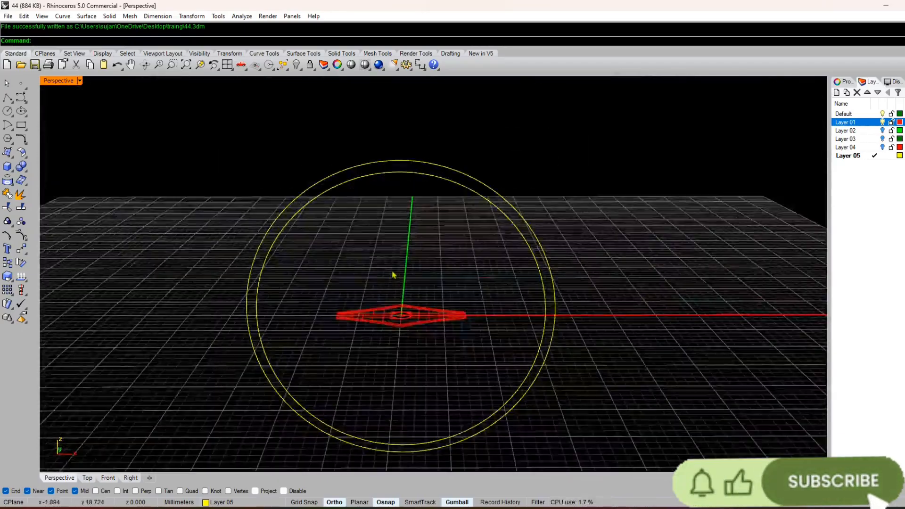
Step: Show Layer 02 briefly to check its contents, and hide both Layer 02 and Layer 01
{"action": "left_click", "coordinate": [883, 130]}
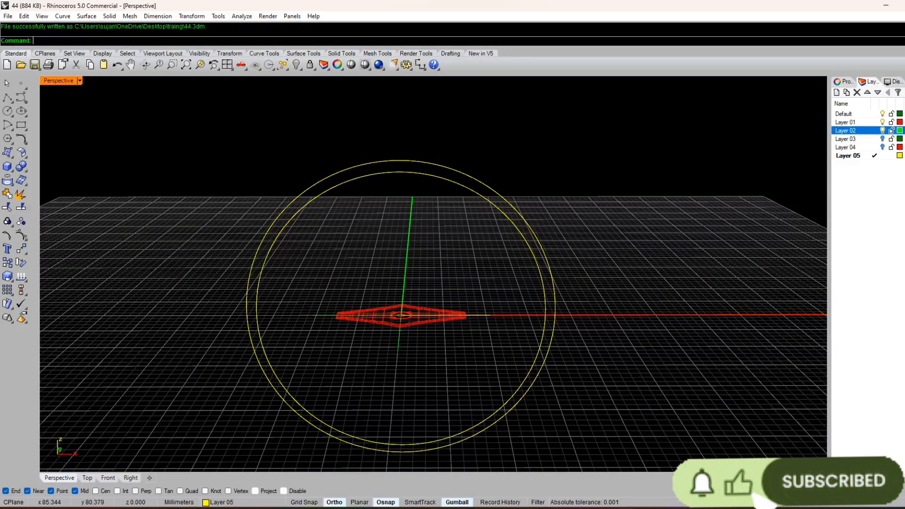
{"action": "left_click", "coordinate": [883, 130]}
{"action": "left_click", "coordinate": [882, 122]}
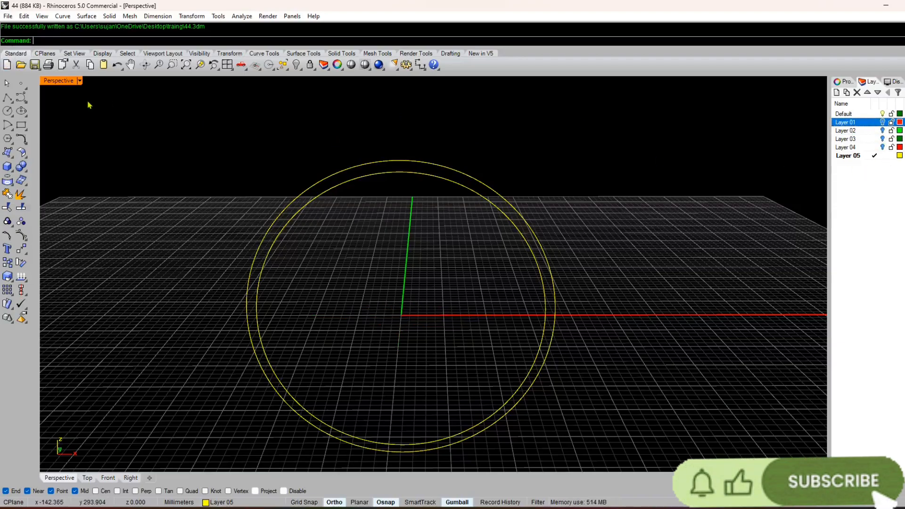
Step: Restore the four-viewport layout and turn Ortho off for work on the circles in the Front view
{"action": "double_click", "coordinate": [56, 82]}
{"action": "scroll", "coordinate": [360, 308], "scroll_direction": "down", "scroll_amount": 4}
{"action": "scroll", "coordinate": [559, 381], "scroll_direction": "down", "scroll_amount": 8}
{"action": "right_click_drag", "start_coordinate": [560, 384], "coordinate": [552, 369]}
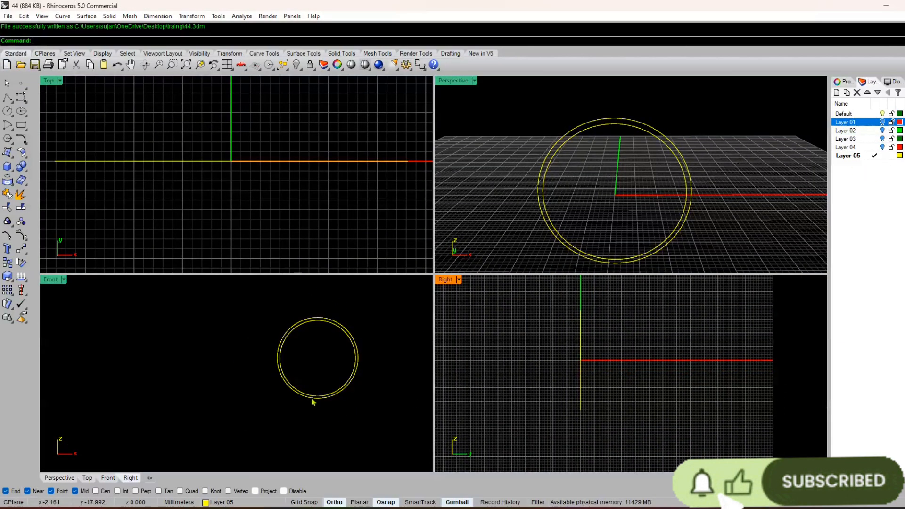
{"action": "scroll", "coordinate": [312, 399], "scroll_direction": "up", "scroll_amount": 8}
{"action": "key", "text": "Escape"}
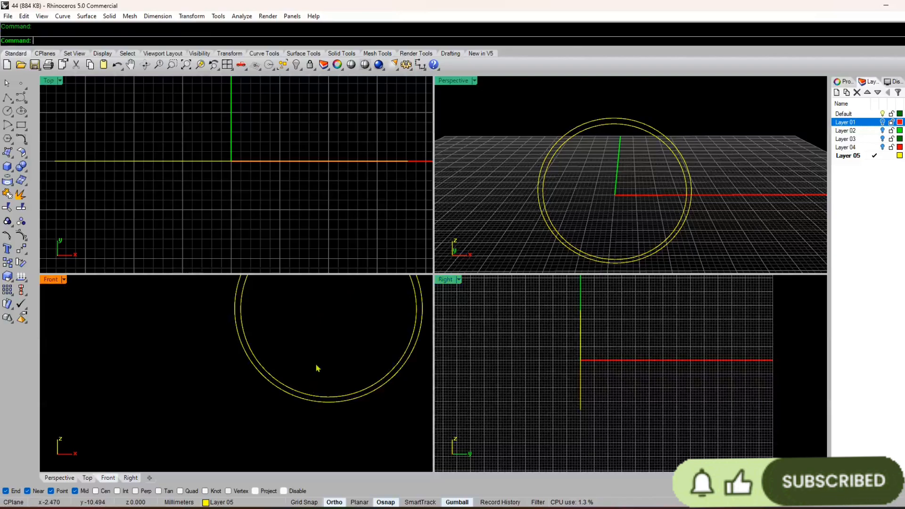
{"action": "key", "text": "F8"}
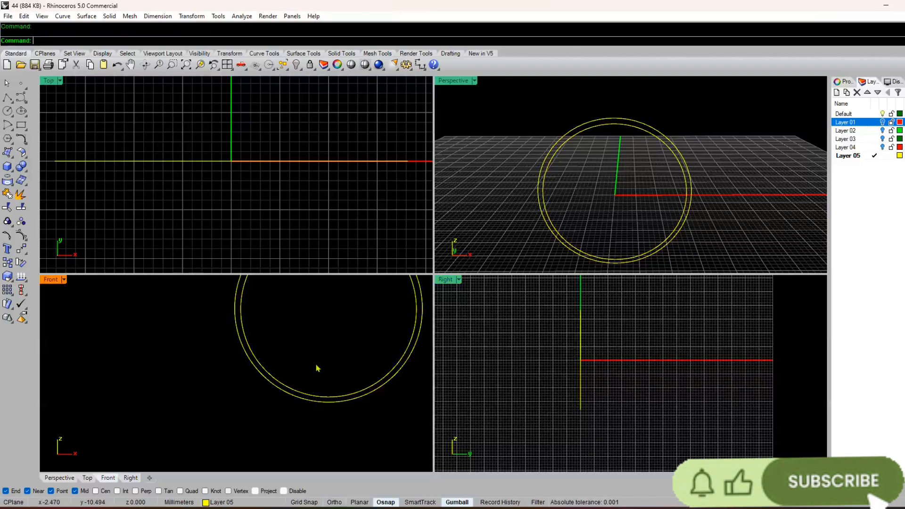
Step: Draw a horizontal both-sided line in the Right view, centred on the outer circle's lowest point, about 7.4 mm to each side with Ortho on
{"action": "key", "text": "F7"}
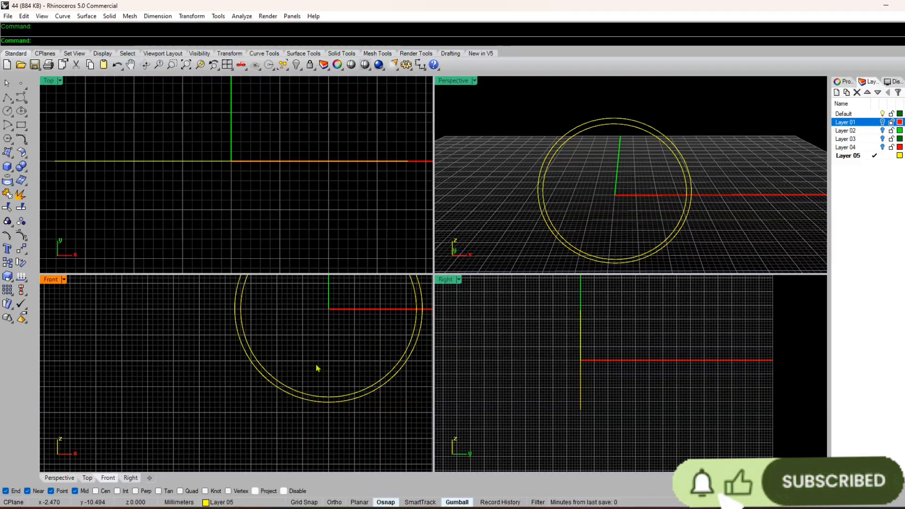
{"action": "key", "text": "Return"}
{"action": "scroll", "coordinate": [316, 368], "scroll_direction": "up", "scroll_amount": 3}
{"action": "left_click", "coordinate": [322, 337]}
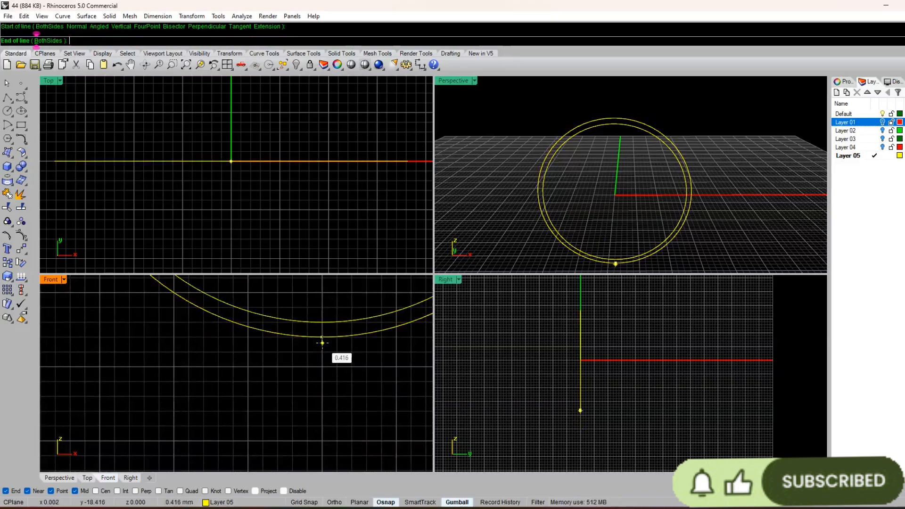
{"action": "left_click", "coordinate": [56, 42]}
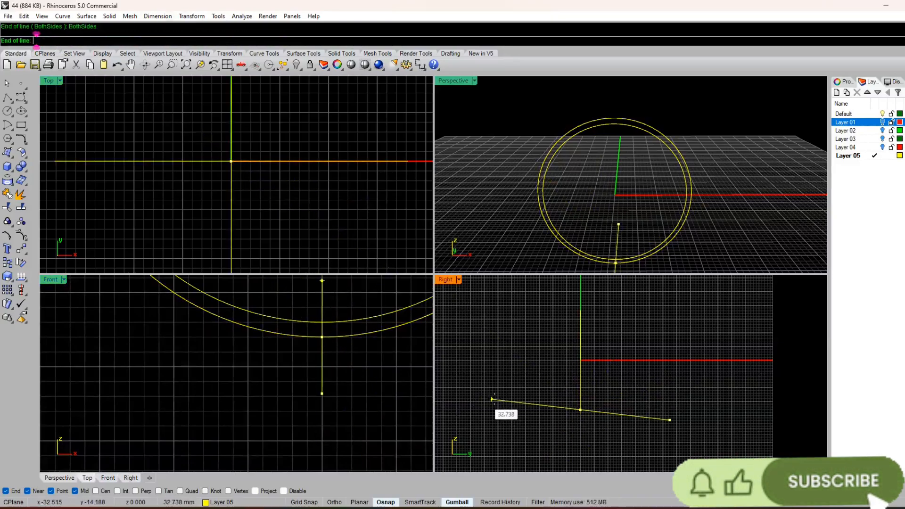
{"action": "left_click", "coordinate": [333, 502]}
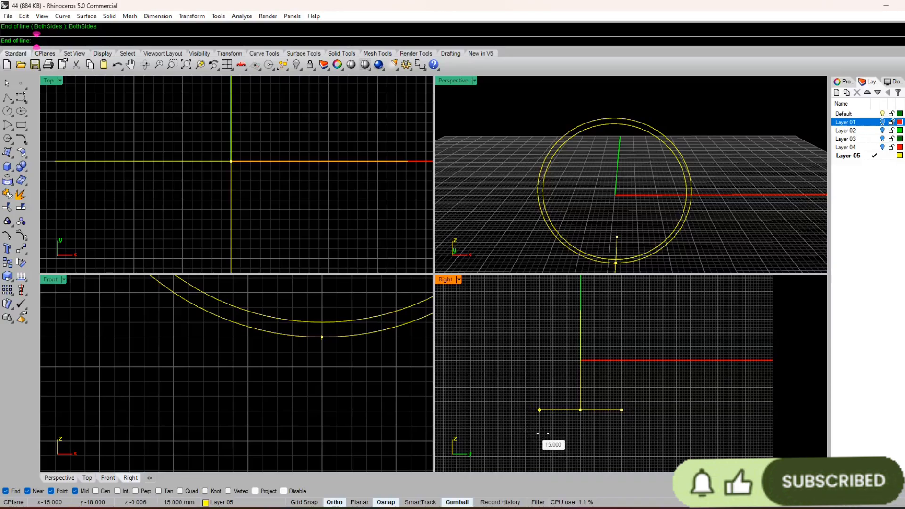
{"action": "scroll", "coordinate": [554, 425], "scroll_direction": "up", "scroll_amount": 5}
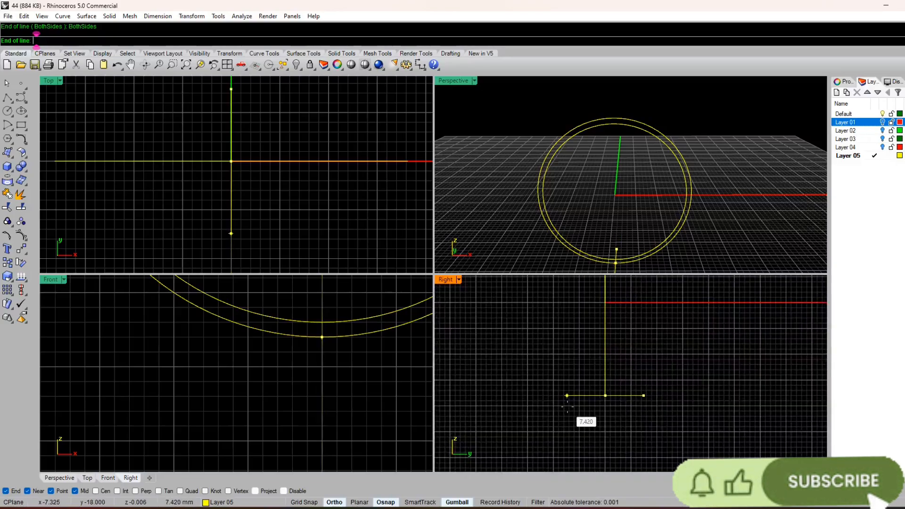
{"action": "left_click", "coordinate": [568, 407]}
Step: Draw a vertical line from the left end of the horizontal guide up to the height of the outer circle's top
{"action": "key", "text": "Return"}
{"action": "scroll", "coordinate": [248, 338], "scroll_direction": "down", "scroll_amount": 3}
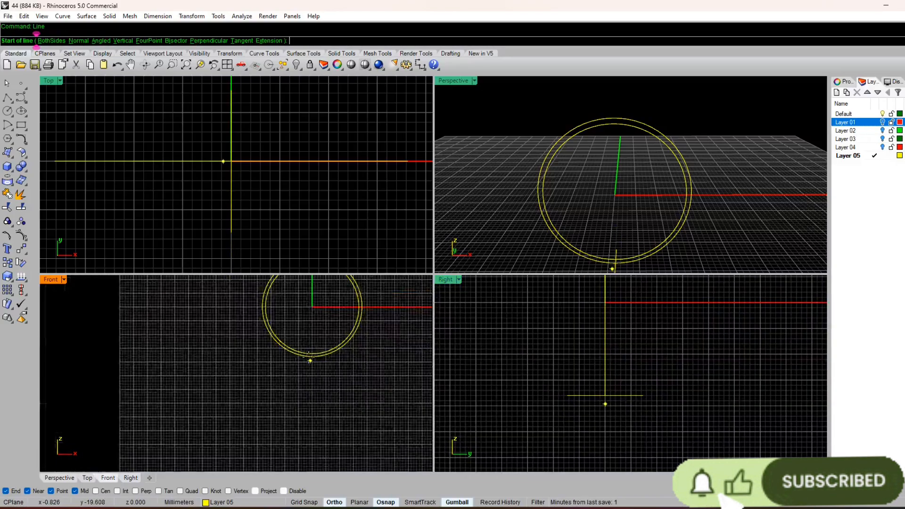
{"action": "scroll", "coordinate": [361, 355], "scroll_direction": "up", "scroll_amount": 8}
{"action": "left_click", "coordinate": [568, 395]}
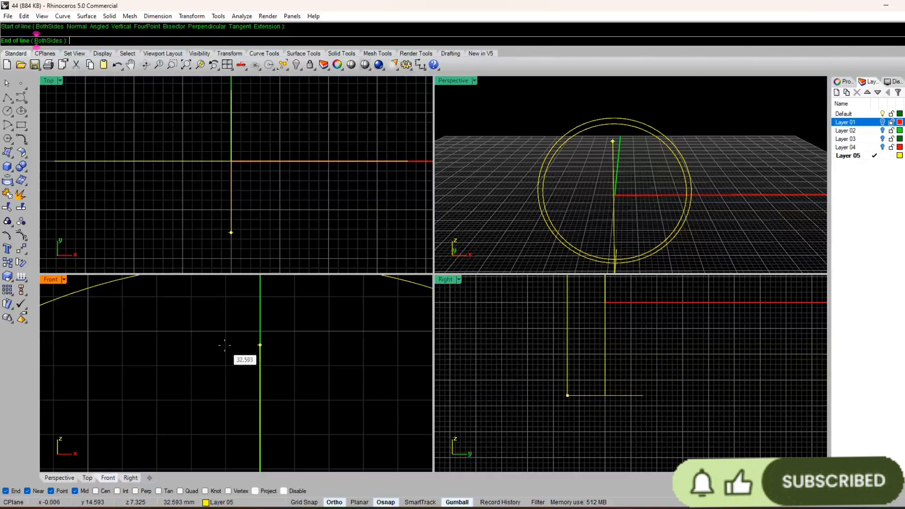
{"action": "scroll", "coordinate": [226, 358], "scroll_direction": "down", "scroll_amount": 3}
{"action": "scroll", "coordinate": [261, 351], "scroll_direction": "up", "scroll_amount": 3}
{"action": "left_click", "coordinate": [262, 352]}
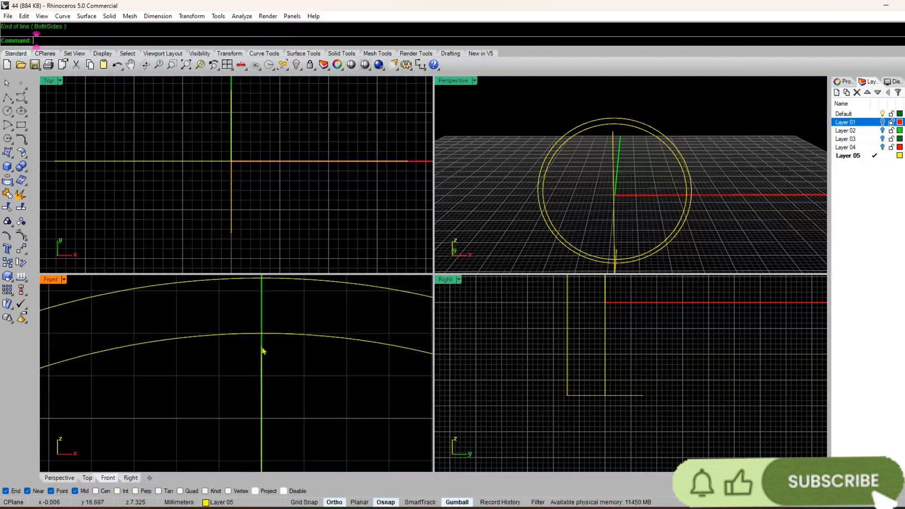
Step: Mirror the vertical side line across the ring's centre axis in the Right view, keeping the original
{"action": "left_click", "coordinate": [568, 325]}
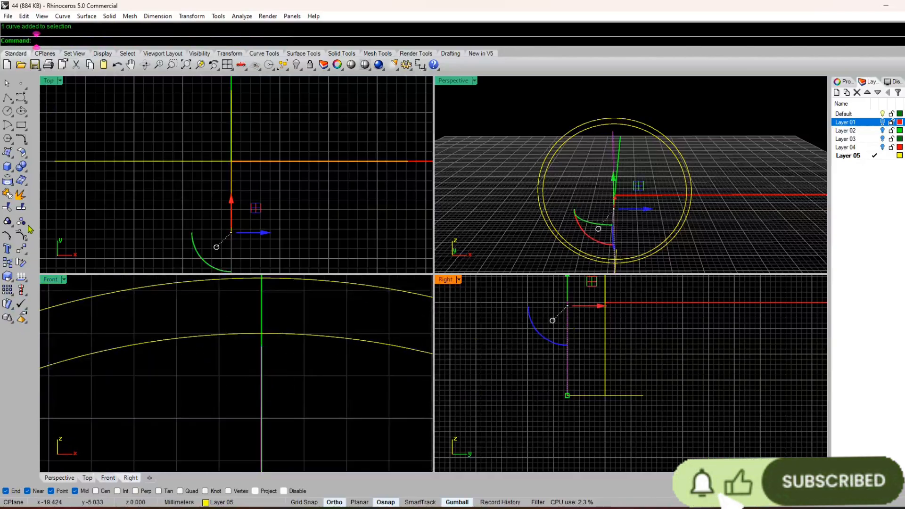
{"action": "left_click", "coordinate": [25, 253]}
{"action": "left_click", "coordinate": [106, 255]}
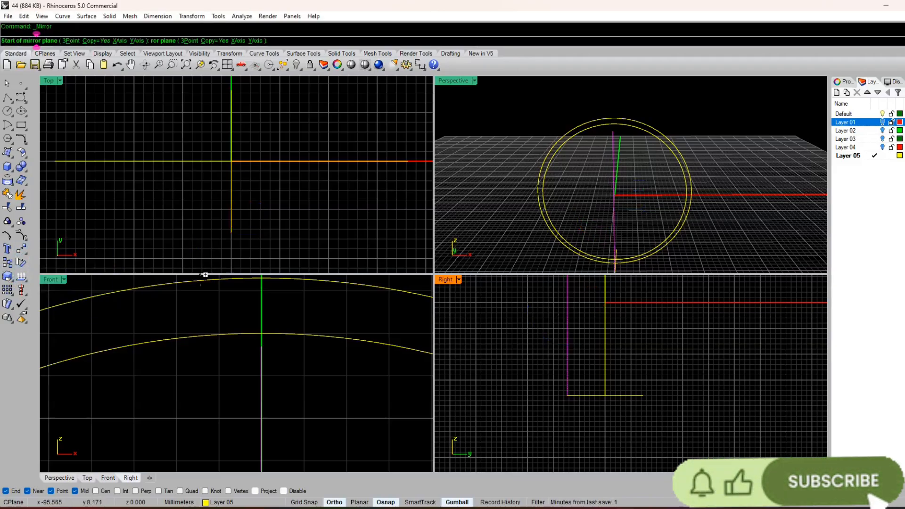
{"action": "left_click", "coordinate": [606, 420]}
{"action": "left_click", "coordinate": [651, 433]}
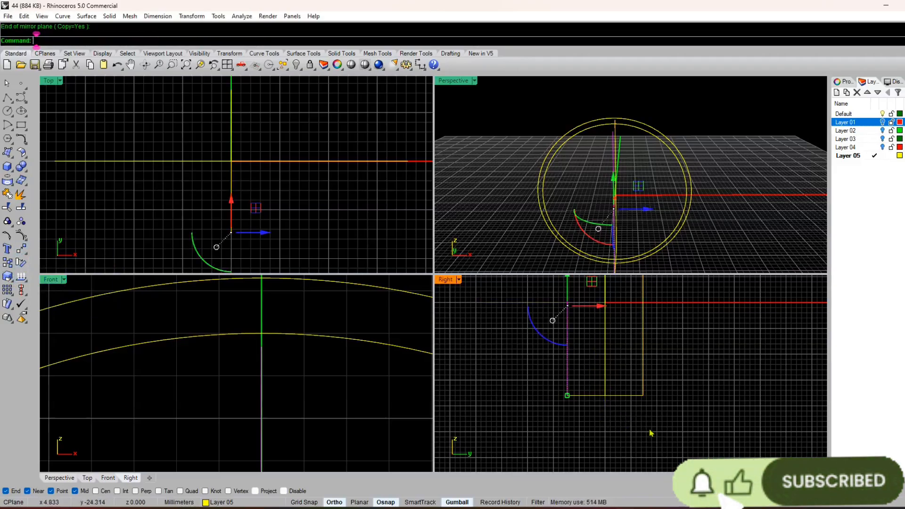
{"action": "scroll", "coordinate": [316, 359], "scroll_direction": "down", "scroll_amount": 10}
{"action": "scroll", "coordinate": [319, 376], "scroll_direction": "up", "scroll_amount": 5}
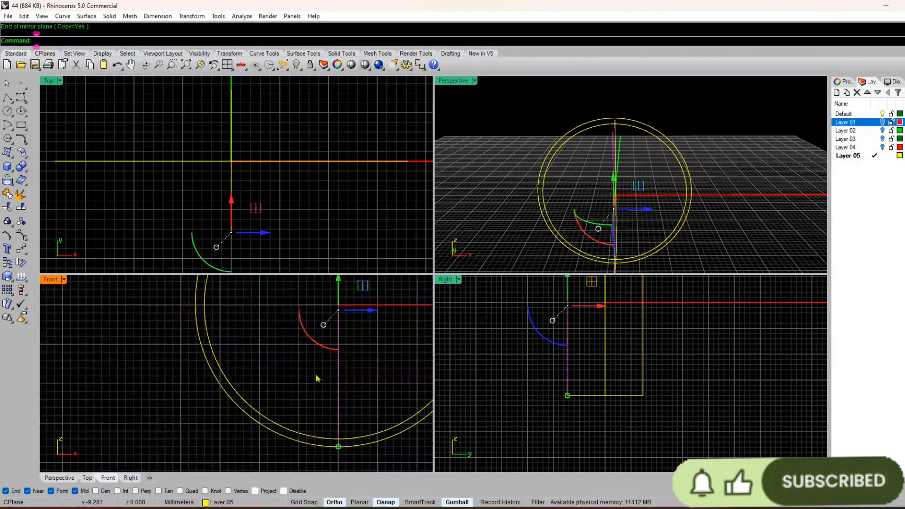
Step: Maximise the Perspective view, show Layer 01 and examine the flat profile against the ring circles and side lines
{"action": "double_click", "coordinate": [460, 82]}
{"action": "right_click_drag", "start_coordinate": [390, 289], "coordinate": [449, 290]}
{"action": "scroll", "coordinate": [464, 276], "scroll_direction": "up", "scroll_amount": 7}
{"action": "scroll", "coordinate": [425, 302], "scroll_direction": "down", "scroll_amount": 7}
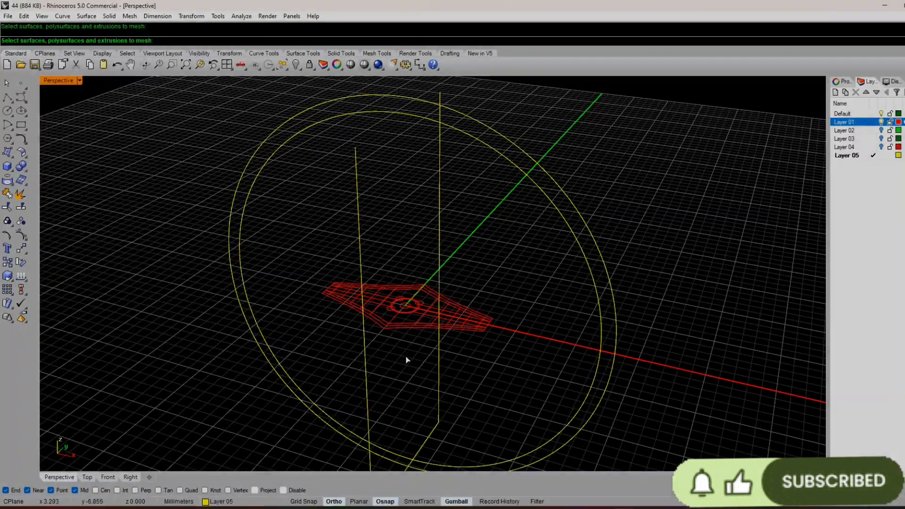
{"action": "mouse_move", "coordinate": [406, 360]}
{"action": "right_mouse_down"}
{"action": "mouse_move", "coordinate": [398, 320]}
{"action": "mouse_move", "coordinate": [412, 348]}
{"action": "right_mouse_up"}
{"action": "scroll", "coordinate": [418, 306], "scroll_direction": "up", "scroll_amount": 4}
{"action": "right_click_drag", "start_coordinate": [418, 306], "coordinate": [352, 320]}
{"action": "scroll", "coordinate": [396, 347], "scroll_direction": "down", "scroll_amount": 5}
{"action": "key", "text": "Escape"}
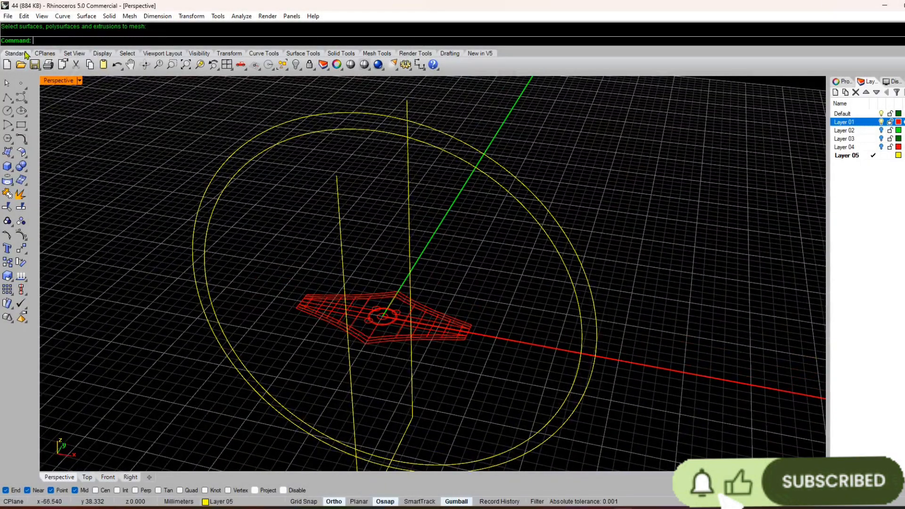
Step: Create a Curve From 2 Views from the outermost near-side edge of the profile's right half and the outer ring circle
{"action": "left_click", "coordinate": [41, 16]}
{"action": "left_click", "coordinate": [41, 16]}
{"action": "left_click", "coordinate": [62, 16]}
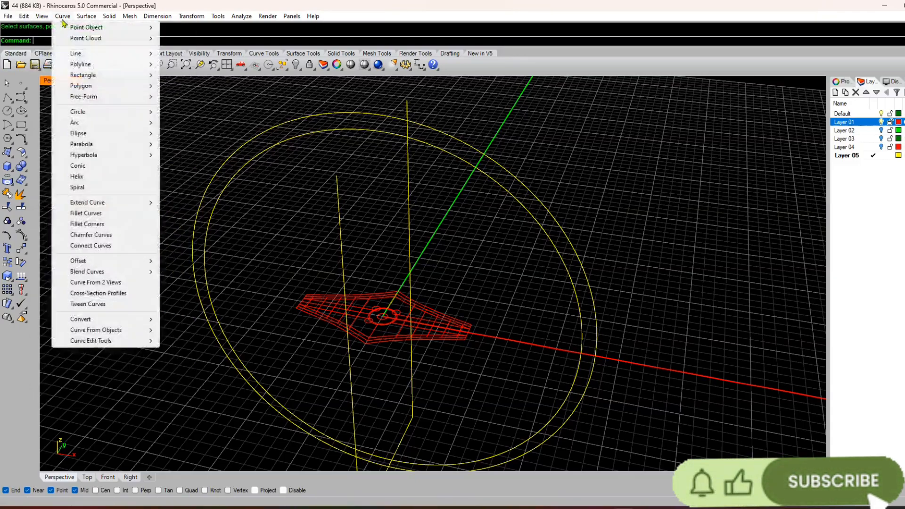
{"action": "left_click", "coordinate": [119, 283]}
{"action": "scroll", "coordinate": [375, 360], "scroll_direction": "up", "scroll_amount": 3}
{"action": "right_click_drag", "start_coordinate": [375, 360], "coordinate": [386, 339]}
{"action": "scroll", "coordinate": [381, 342], "scroll_direction": "up", "scroll_amount": 7}
{"action": "left_click", "coordinate": [373, 340]}
{"action": "scroll", "coordinate": [361, 378], "scroll_direction": "down", "scroll_amount": 12}
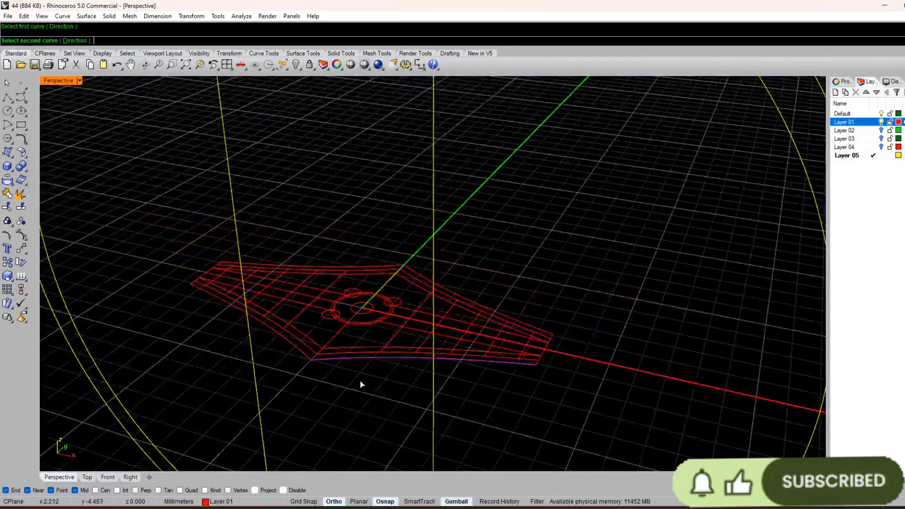
{"action": "left_click", "coordinate": [450, 189]}
Step: Create two-view curves from the innermost and middle near-side outlines of the profile's right half, each with the outer ring circle
{"action": "scroll", "coordinate": [352, 337], "scroll_direction": "up", "scroll_amount": 10}
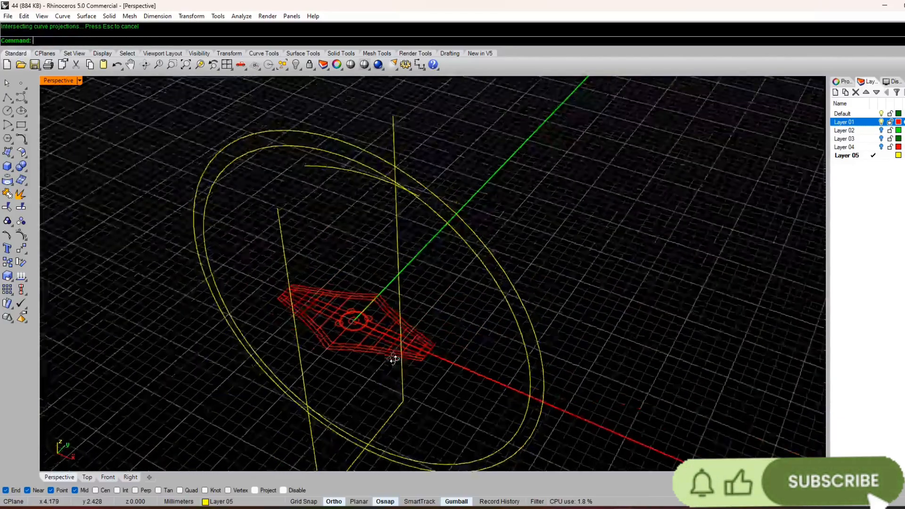
{"action": "key", "text": "Return"}
{"action": "left_click", "coordinate": [349, 333]}
{"action": "scroll", "coordinate": [349, 336], "scroll_direction": "down", "scroll_amount": 5}
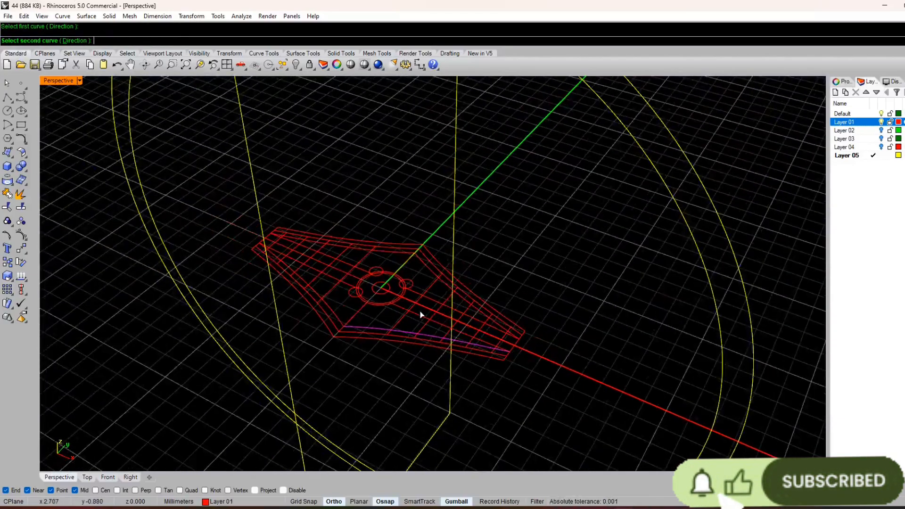
{"action": "left_click", "coordinate": [659, 117]}
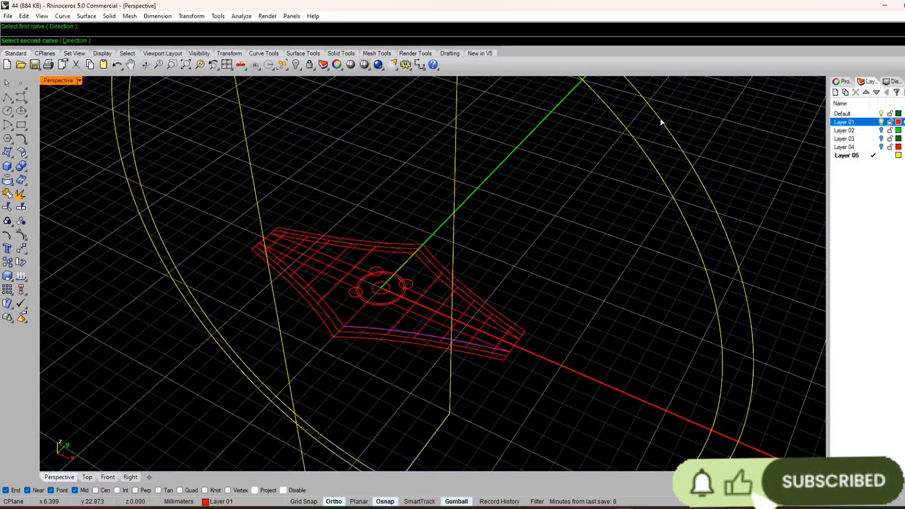
{"action": "left_click", "coordinate": [377, 337]}
{"action": "left_click", "coordinate": [399, 360]}
{"action": "scroll", "coordinate": [366, 363], "scroll_direction": "down", "scroll_amount": 5}
{"action": "left_click", "coordinate": [500, 259]}
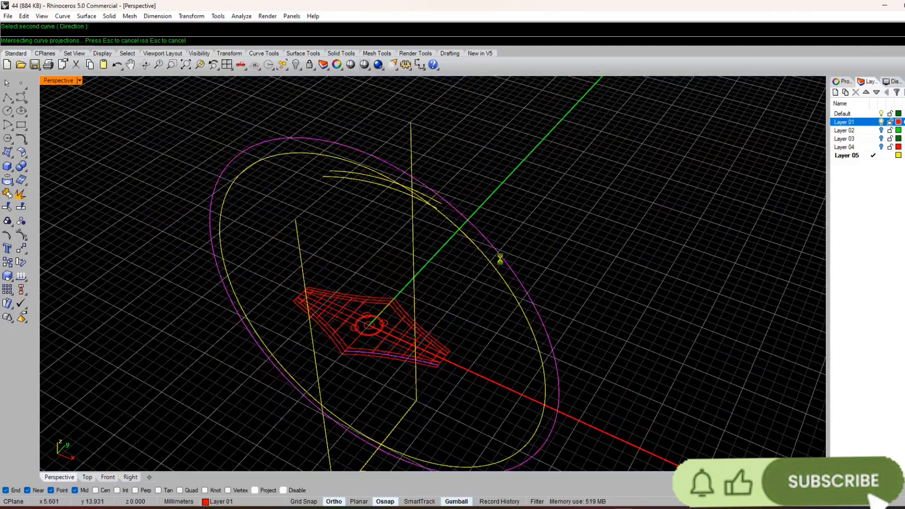
Step: Create a two-view curve from the outermost far-side edge of the profile's right half and the outer ring circle
{"action": "right_click_drag", "start_coordinate": [481, 296], "coordinate": [424, 350]}
{"action": "scroll", "coordinate": [425, 347], "scroll_direction": "up", "scroll_amount": 5}
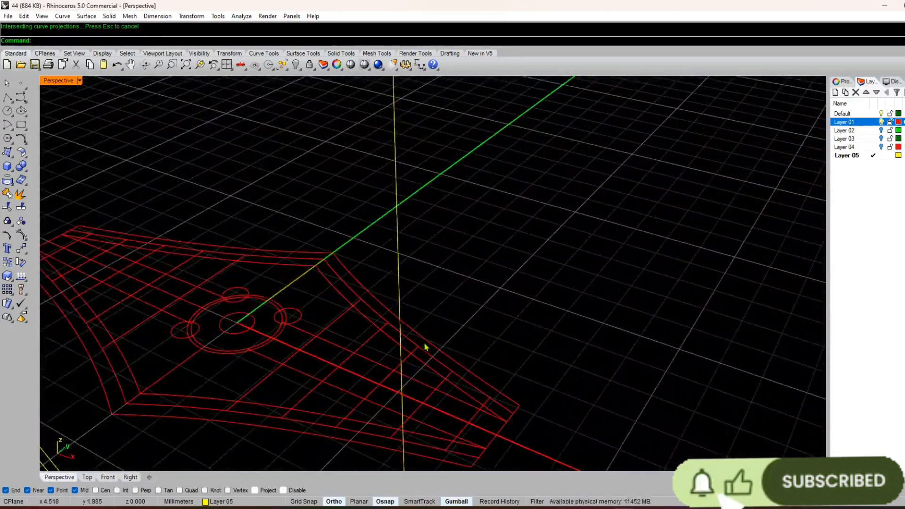
{"action": "left_click", "coordinate": [424, 341]}
{"action": "scroll", "coordinate": [561, 230], "scroll_direction": "down", "scroll_amount": 5}
{"action": "left_click", "coordinate": [566, 212]}
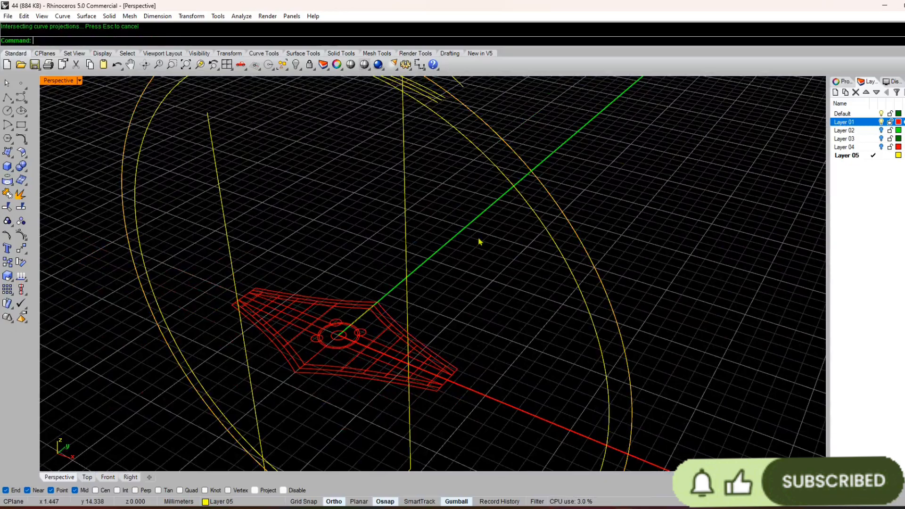
Step: Create two-view curves from the innermost and middle far-side outlines of the profile's right half, each with the outer ring circle
{"action": "scroll", "coordinate": [386, 325], "scroll_direction": "up", "scroll_amount": 5}
{"action": "left_click", "coordinate": [387, 326]}
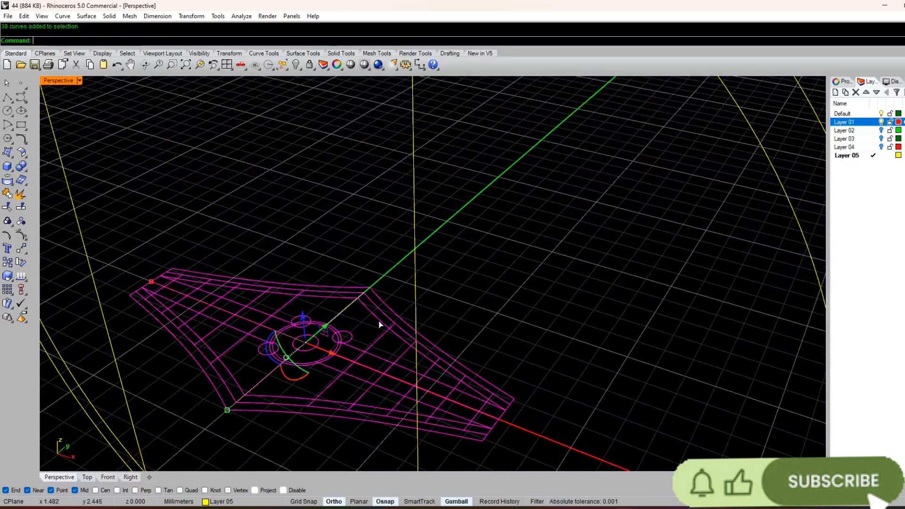
{"action": "right_click", "coordinate": [377, 325]}
{"action": "scroll", "coordinate": [376, 323], "scroll_direction": "down", "scroll_amount": 3}
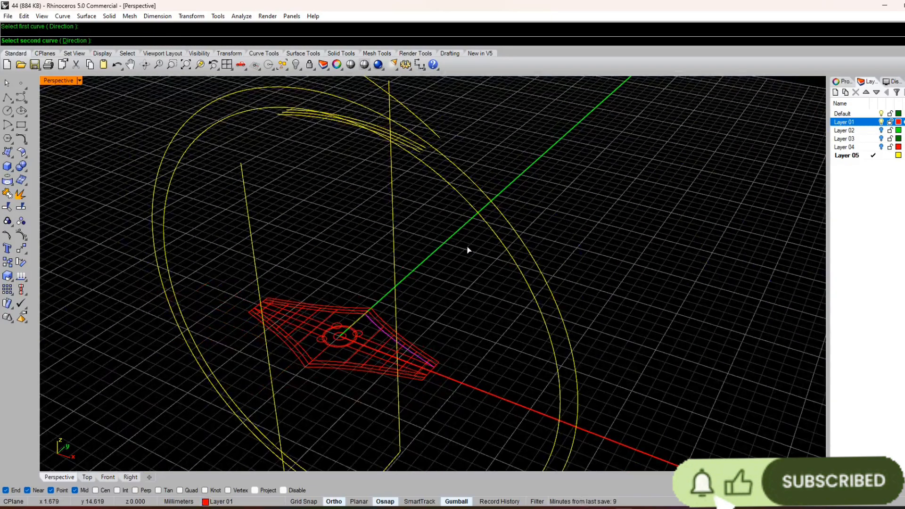
{"action": "left_click", "coordinate": [482, 198]}
{"action": "scroll", "coordinate": [388, 324], "scroll_direction": "up", "scroll_amount": 4}
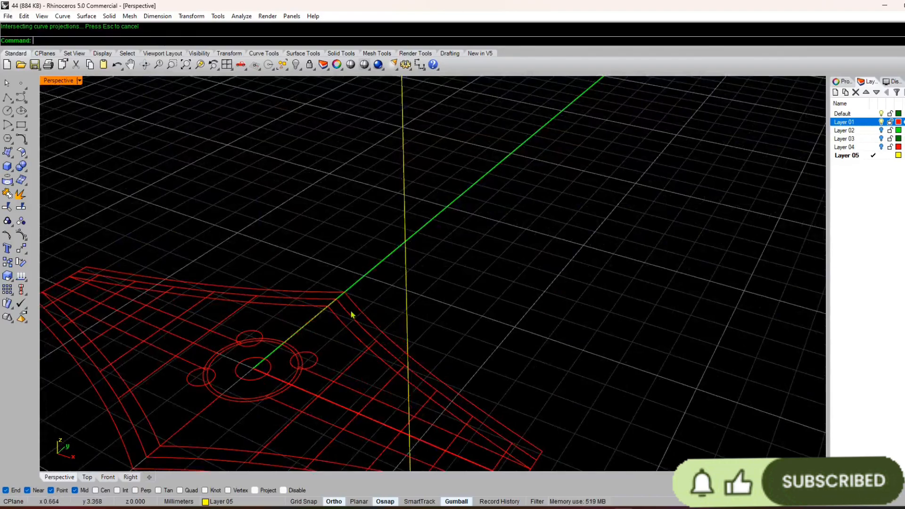
{"action": "scroll", "coordinate": [351, 315], "scroll_direction": "down", "scroll_amount": 4}
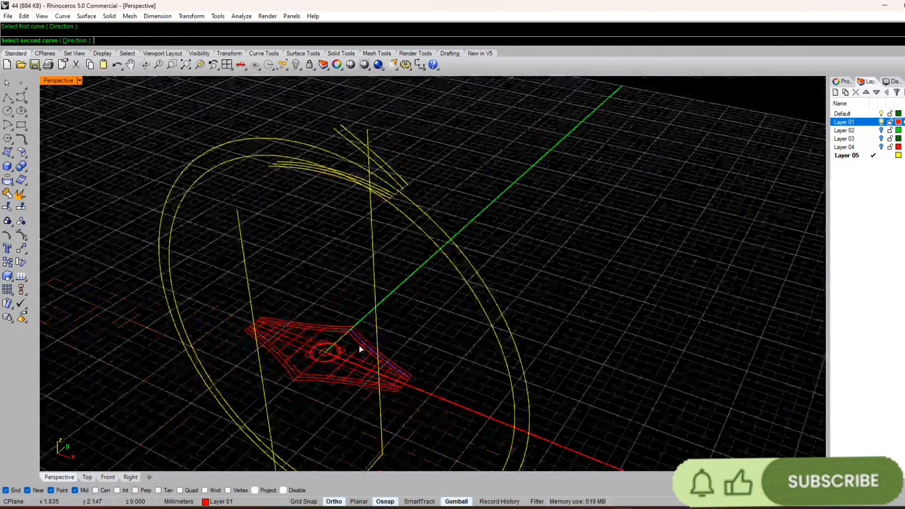
{"action": "left_click", "coordinate": [441, 227]}
Step: Create two-view curves from the two lengthwise lines flanking the profile's centre axis on its right half, each with the outer ring circle
{"action": "scroll", "coordinate": [352, 361], "scroll_direction": "up", "scroll_amount": 6}
{"action": "right_click", "coordinate": [334, 378]}
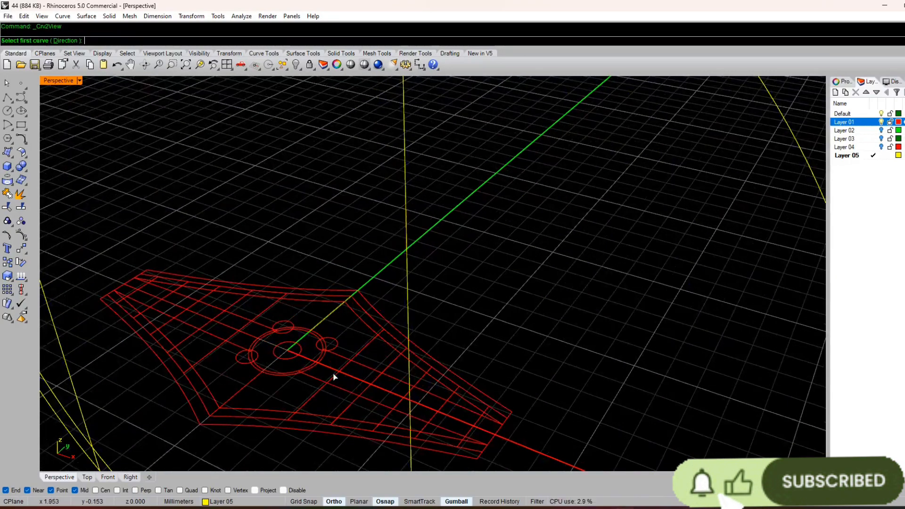
{"action": "left_click", "coordinate": [312, 379]}
{"action": "scroll", "coordinate": [337, 376], "scroll_direction": "down", "scroll_amount": 5}
{"action": "left_click", "coordinate": [461, 208]}
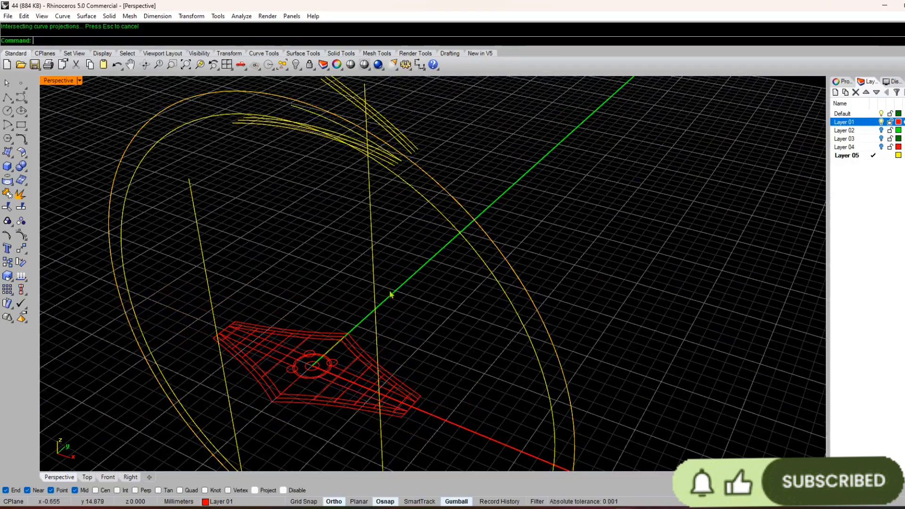
{"action": "scroll", "coordinate": [331, 377], "scroll_direction": "up", "scroll_amount": 7}
{"action": "right_click", "coordinate": [395, 323]}
{"action": "left_click", "coordinate": [407, 308]}
{"action": "scroll", "coordinate": [424, 297], "scroll_direction": "down", "scroll_amount": 5}
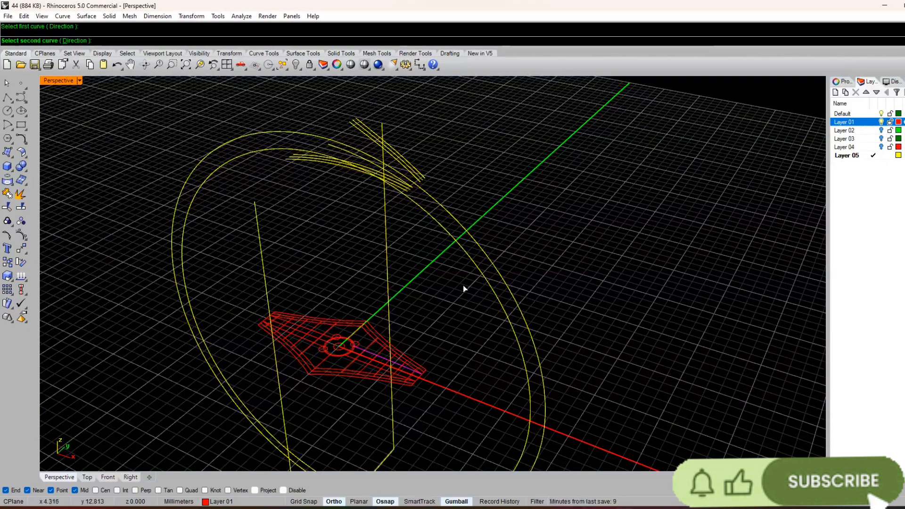
{"action": "left_click", "coordinate": [457, 218]}
{"action": "scroll", "coordinate": [307, 338], "scroll_direction": "up", "scroll_amount": 6}
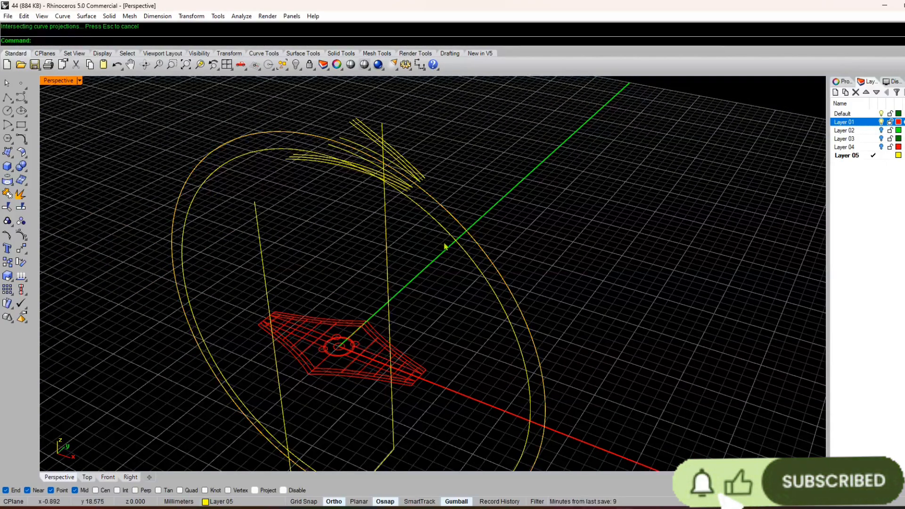
{"action": "left_click", "coordinate": [42, 17]}
{"action": "left_click", "coordinate": [214, 87]}
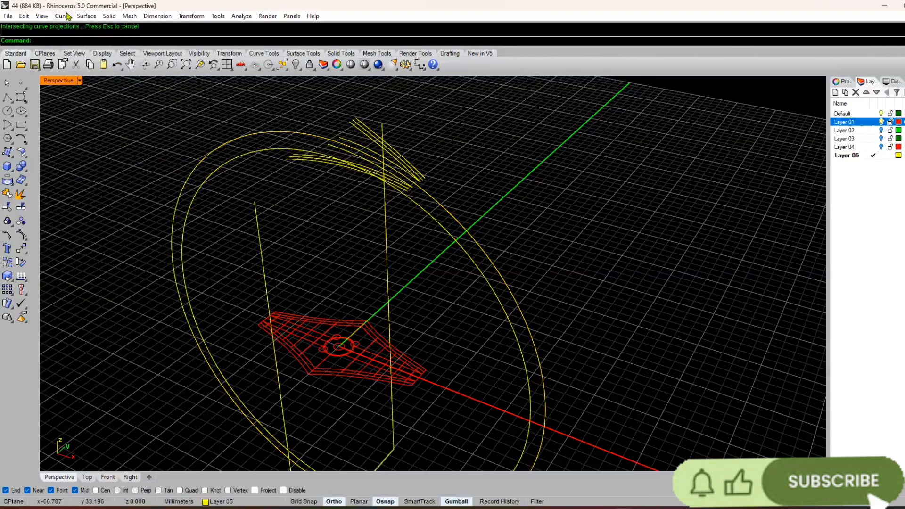
{"action": "left_click", "coordinate": [63, 16]}
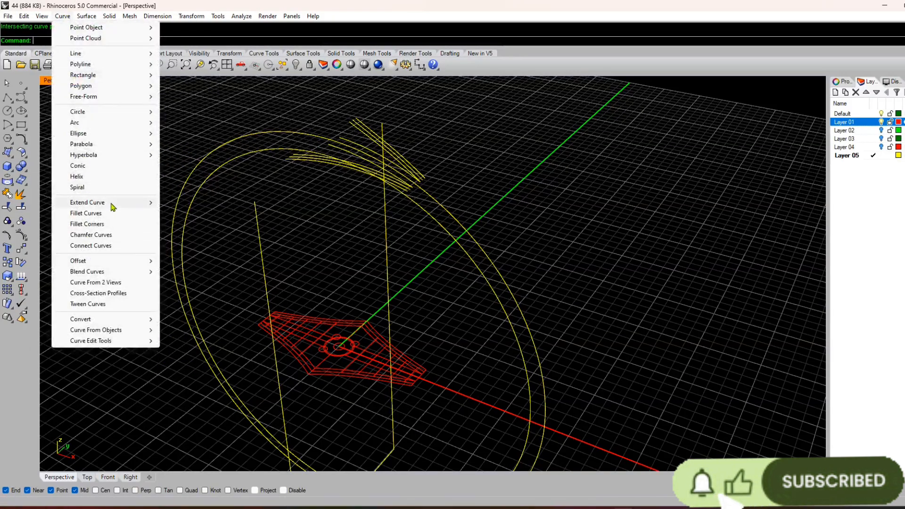
{"action": "left_click", "coordinate": [112, 283]}
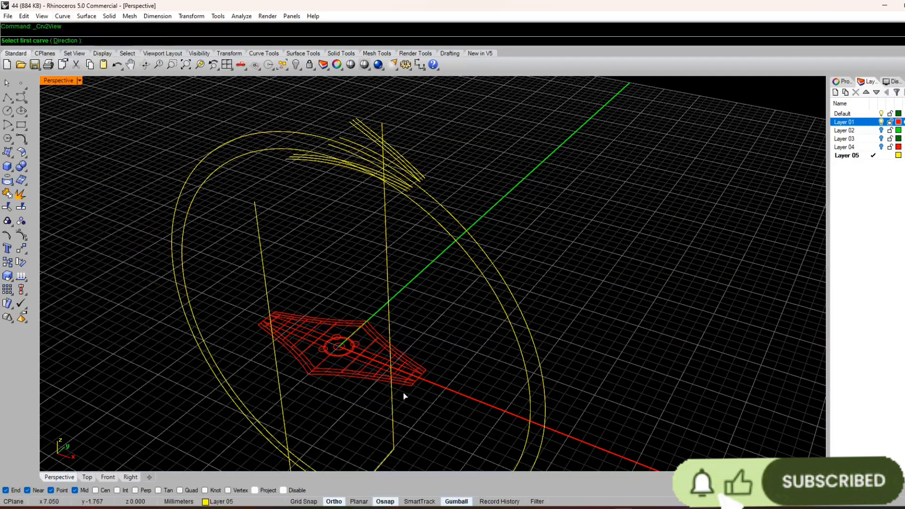
{"action": "right_click_drag", "start_coordinate": [404, 392], "coordinate": [396, 384]}
{"action": "scroll", "coordinate": [395, 377], "scroll_direction": "up", "scroll_amount": 9}
{"action": "key", "text": "Escape"}
{"action": "left_click", "coordinate": [355, 372]}
{"action": "scroll", "coordinate": [337, 420], "scroll_direction": "down", "scroll_amount": 10}
{"action": "key", "text": "Escape"}
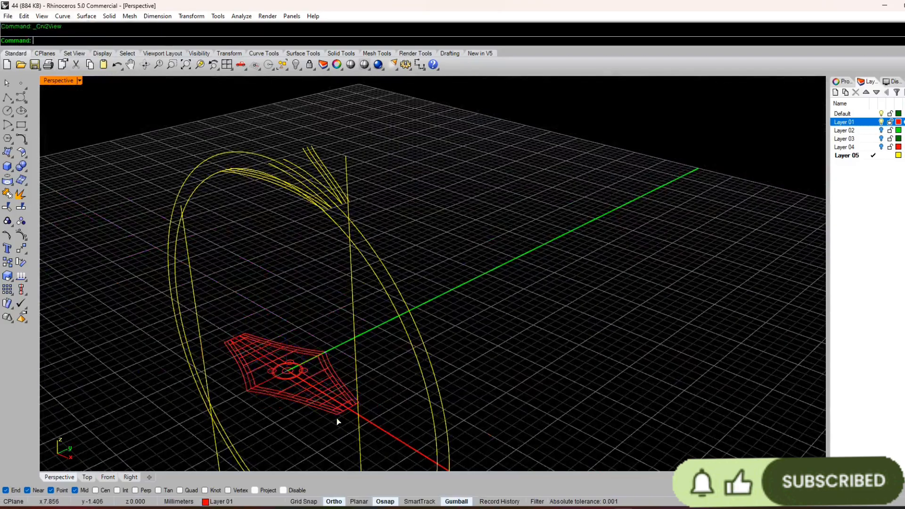
Step: Create a two-view curve from the short end line at the profile's right tip and the outer ring circle
{"action": "right_click", "coordinate": [337, 418]}
{"action": "left_click", "coordinate": [346, 410]}
{"action": "left_click", "coordinate": [397, 291]}
{"action": "scroll", "coordinate": [312, 362], "scroll_direction": "up", "scroll_amount": 6}
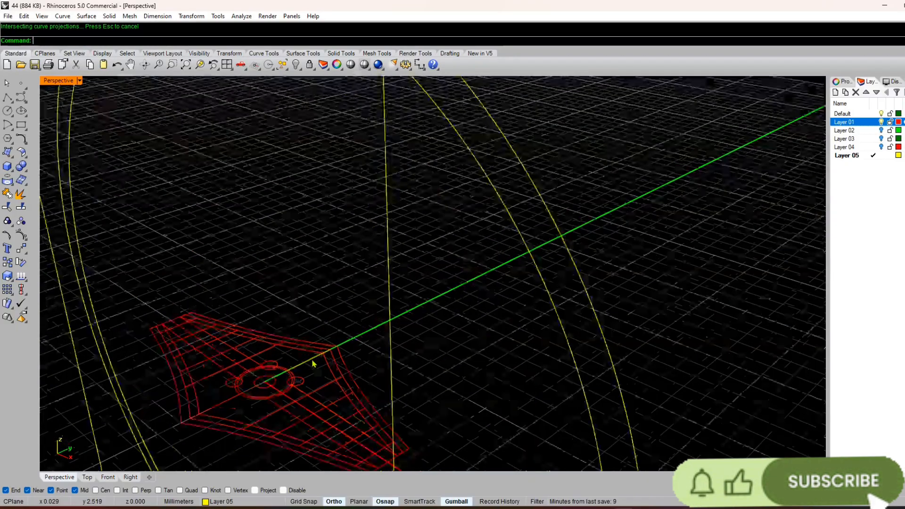
Step: Create two-view curves from the crosswise lines on the profile's right half, each with the outer ring circle
{"action": "right_click_drag", "start_coordinate": [313, 363], "coordinate": [349, 339]}
{"action": "scroll", "coordinate": [349, 340], "scroll_direction": "down", "scroll_amount": 8}
{"action": "scroll", "coordinate": [350, 338], "scroll_direction": "up", "scroll_amount": 8}
{"action": "right_click", "coordinate": [373, 327]}
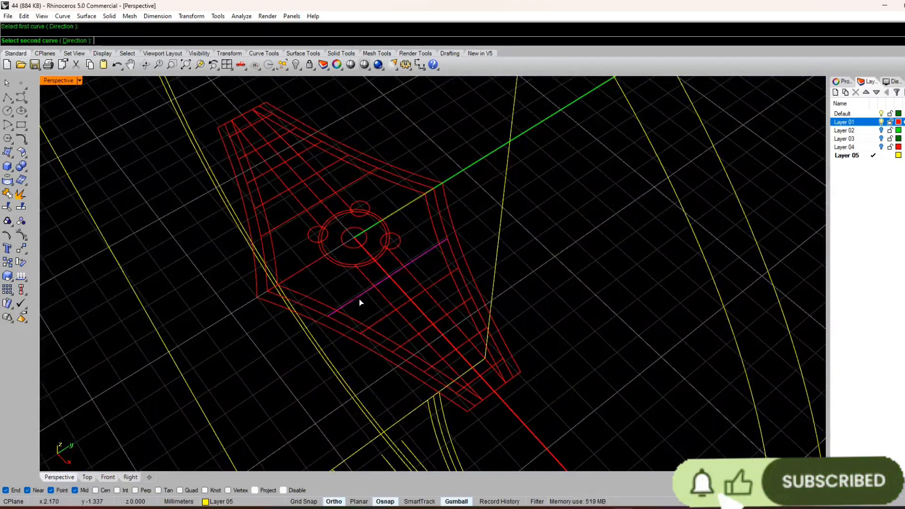
{"action": "right_click", "coordinate": [397, 323]}
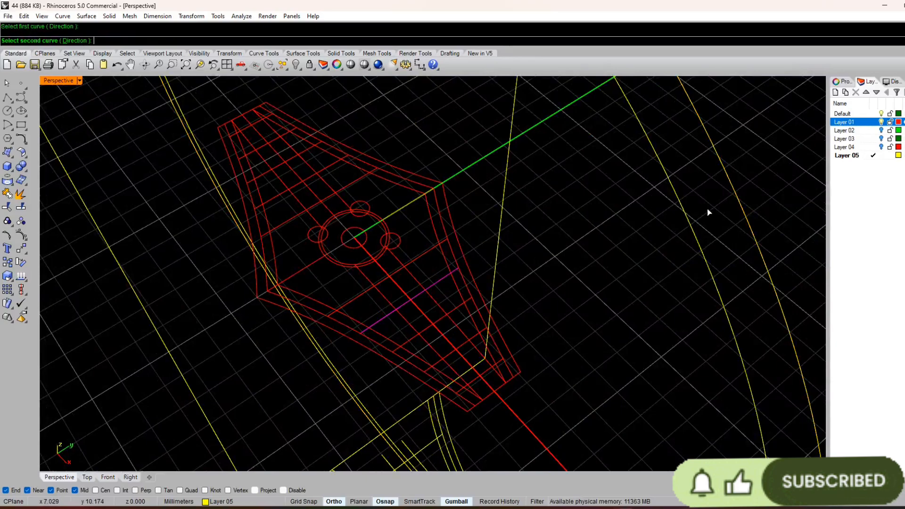
{"action": "left_click", "coordinate": [726, 165]}
{"action": "right_click", "coordinate": [661, 209]}
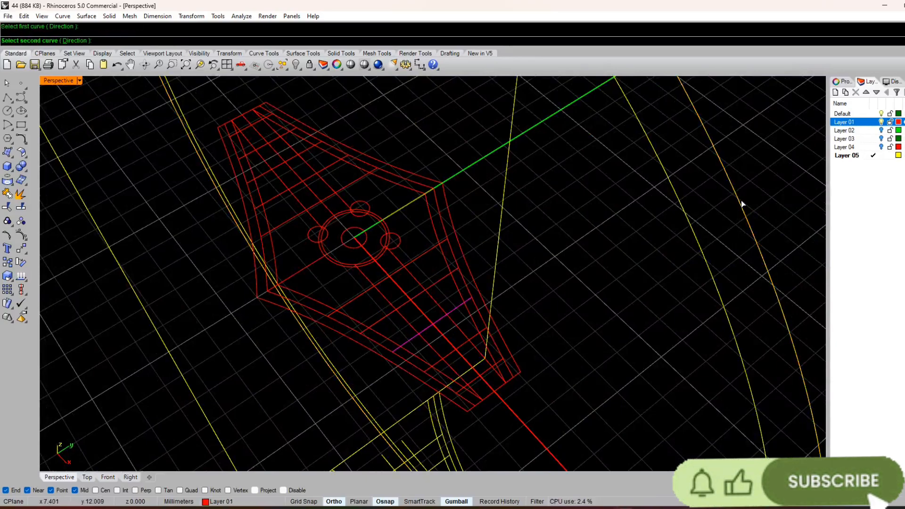
{"action": "left_click", "coordinate": [741, 203]}
{"action": "right_click", "coordinate": [454, 363]}
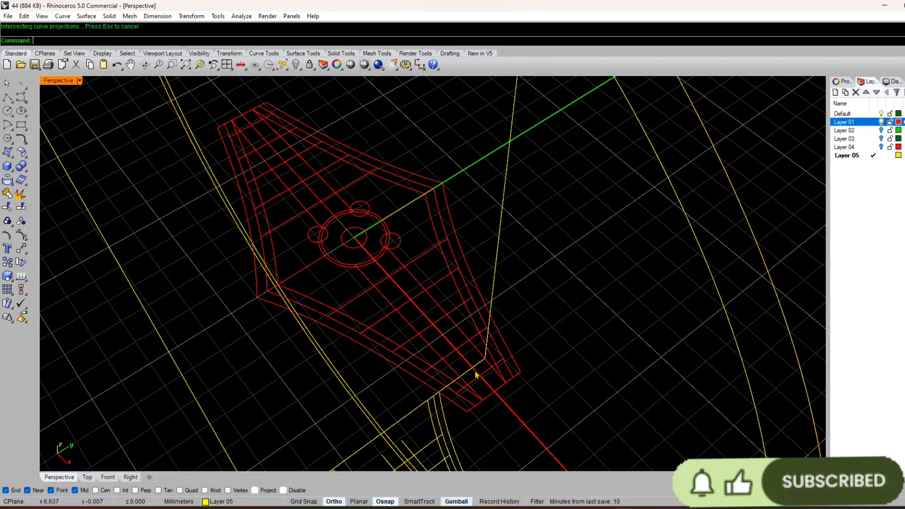
Step: Examine the curved profile lines and the ring circles from several angles and in the four-view layout
{"action": "scroll", "coordinate": [445, 392], "scroll_direction": "down", "scroll_amount": 3}
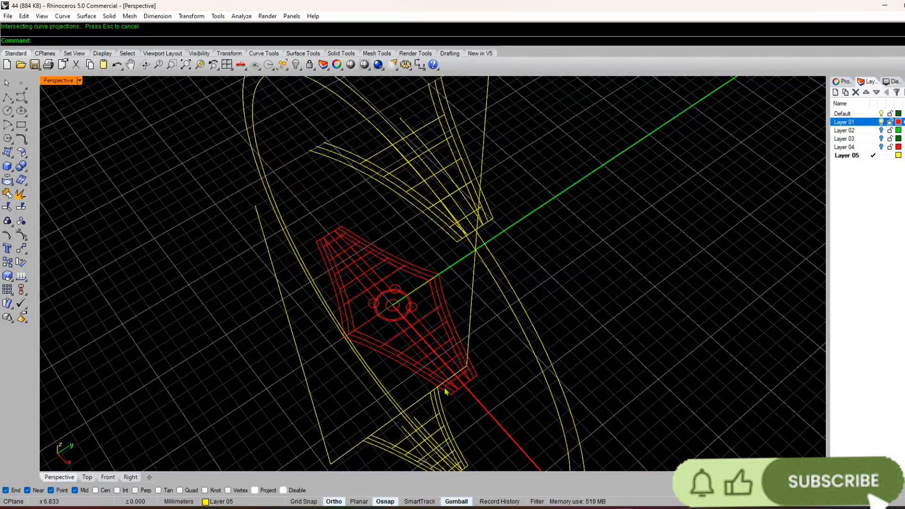
{"action": "right_click_drag", "start_coordinate": [446, 392], "coordinate": [487, 366]}
{"action": "scroll", "coordinate": [505, 347], "scroll_direction": "up", "scroll_amount": 3}
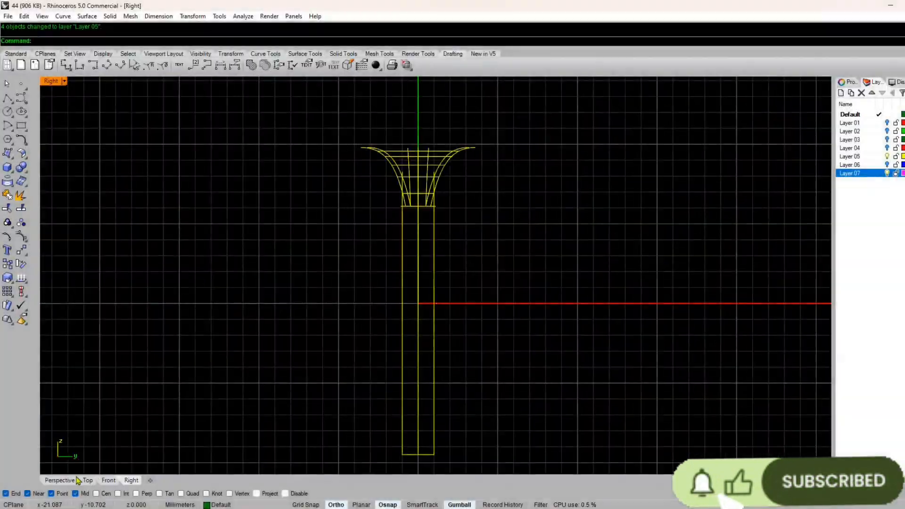
{"action": "left_click", "coordinate": [66, 481]}
{"action": "right_click_drag", "start_coordinate": [321, 338], "coordinate": [361, 235]}
{"action": "scroll", "coordinate": [434, 204], "scroll_direction": "up", "scroll_amount": 4}
{"action": "scroll", "coordinate": [427, 241], "scroll_direction": "up", "scroll_amount": 2}
{"action": "scroll", "coordinate": [456, 263], "scroll_direction": "down", "scroll_amount": 2}
{"action": "right_click_drag", "start_coordinate": [456, 263], "coordinate": [497, 257]}
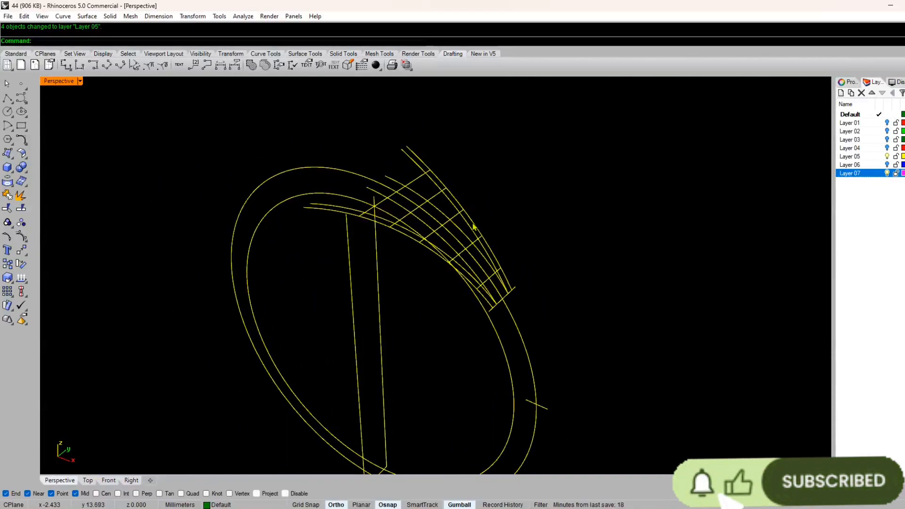
{"action": "right_click_drag", "start_coordinate": [369, 391], "coordinate": [640, 71]}
{"action": "right_click_drag", "start_coordinate": [556, 202], "coordinate": [479, 304]}
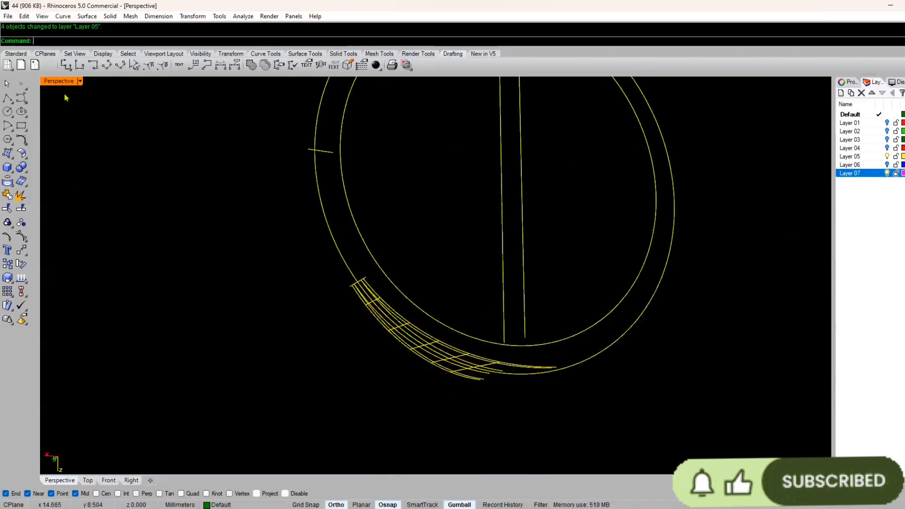
{"action": "left_click", "coordinate": [14, 54]}
{"action": "left_click", "coordinate": [228, 65]}
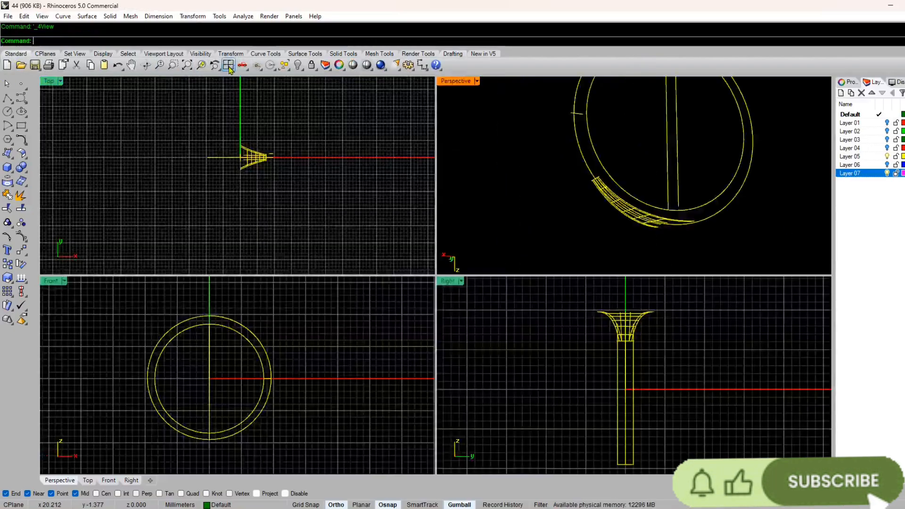
{"action": "double_click", "coordinate": [454, 83]}
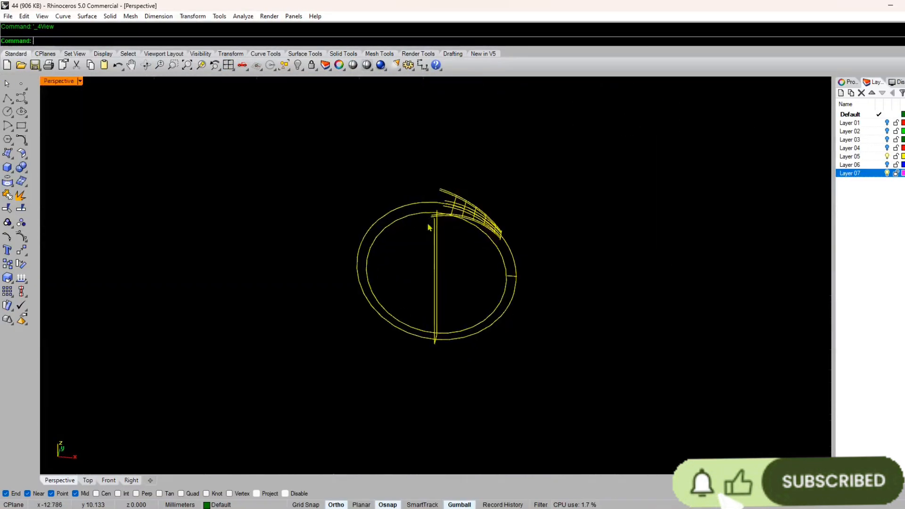
{"action": "scroll", "coordinate": [403, 241], "scroll_direction": "up", "scroll_amount": 3}
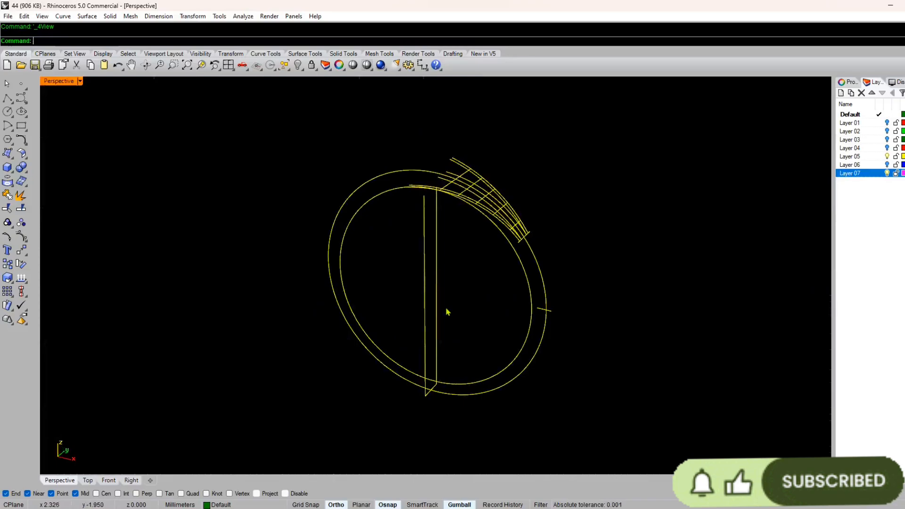
{"action": "right_click_drag", "start_coordinate": [452, 272], "coordinate": [434, 263]}
{"action": "left_click", "coordinate": [436, 263]}
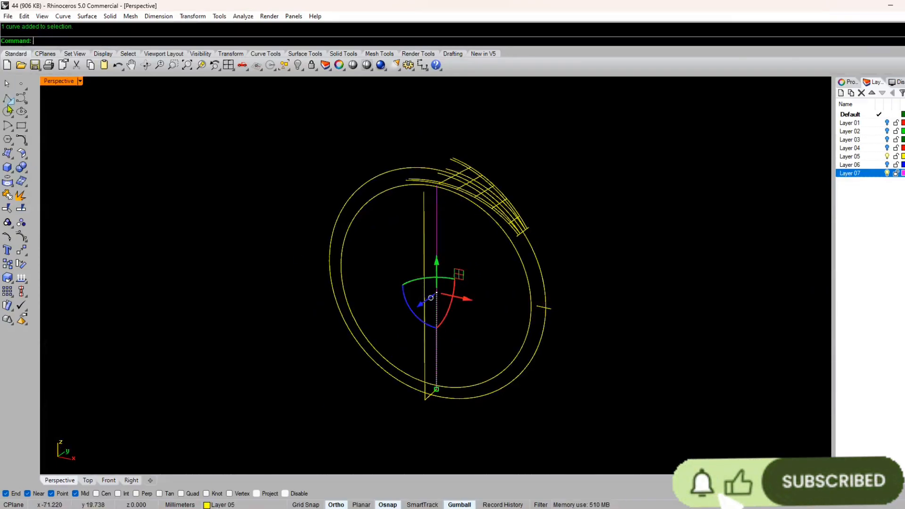
{"action": "left_click", "coordinate": [27, 256]}
{"action": "left_click", "coordinate": [97, 139]}
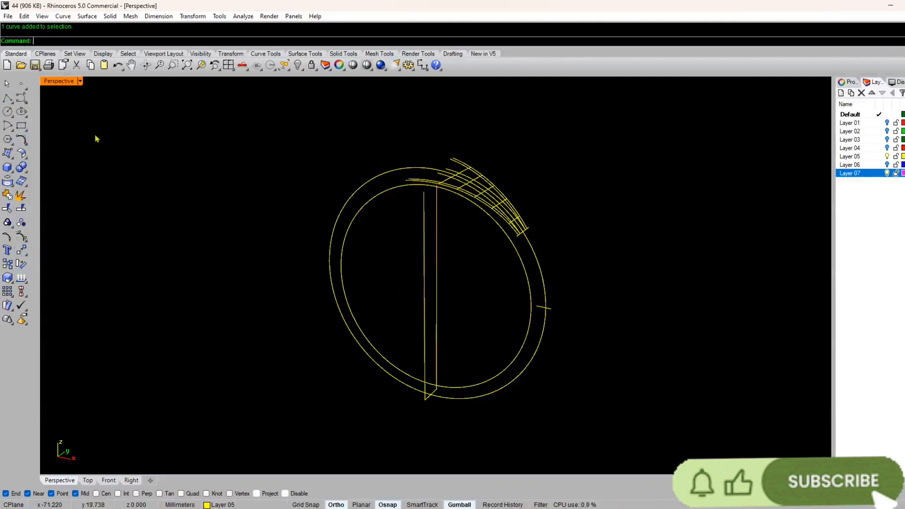
{"action": "left_click", "coordinate": [62, 16]}
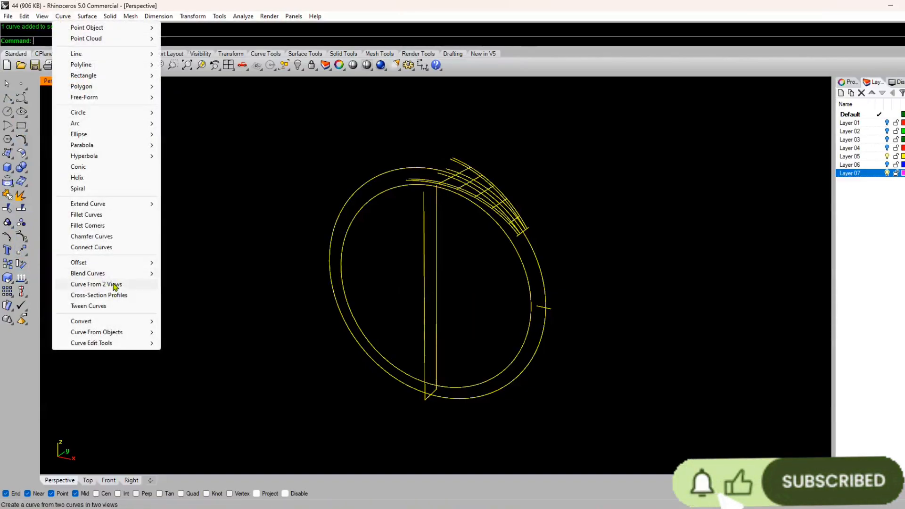
{"action": "left_click", "coordinate": [393, 285]}
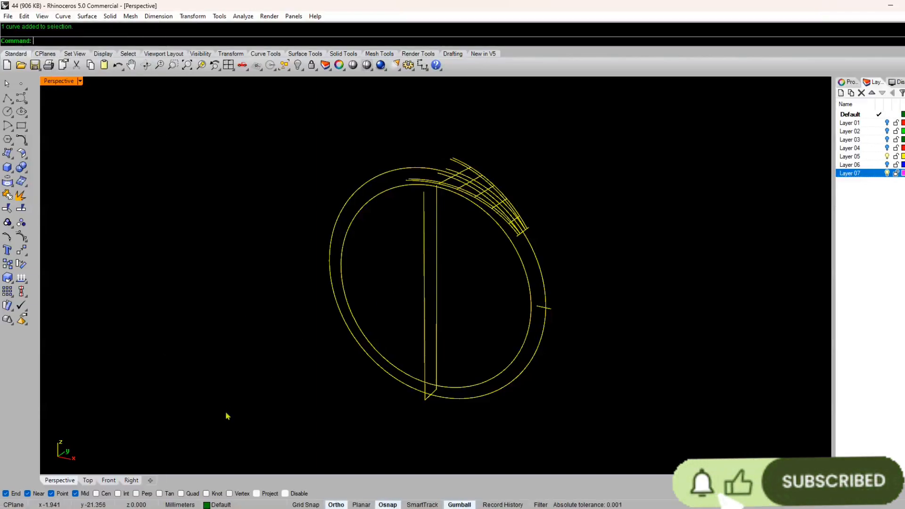
{"action": "right_click_drag", "start_coordinate": [390, 317], "coordinate": [470, 293]}
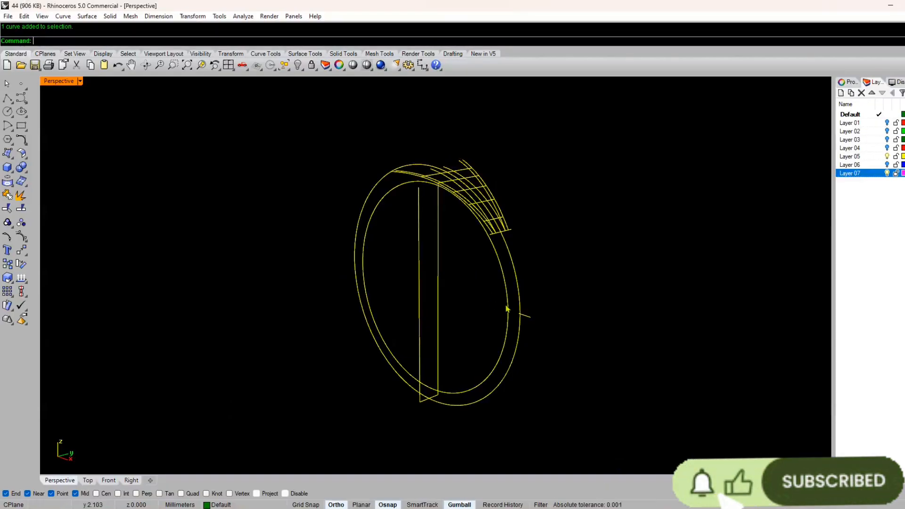
{"action": "right_click_drag", "start_coordinate": [508, 309], "coordinate": [454, 325]}
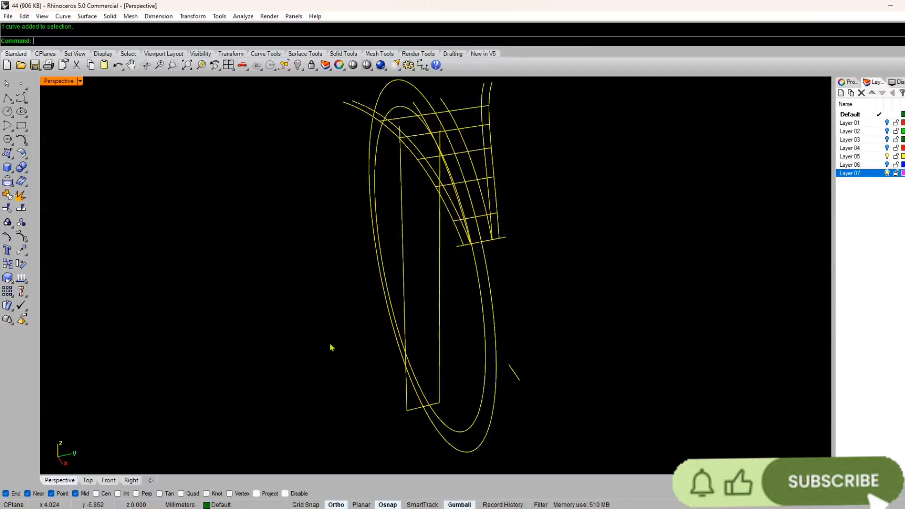
{"action": "left_click", "coordinate": [131, 480]}
{"action": "scroll", "coordinate": [436, 278], "scroll_direction": "up", "scroll_amount": 5}
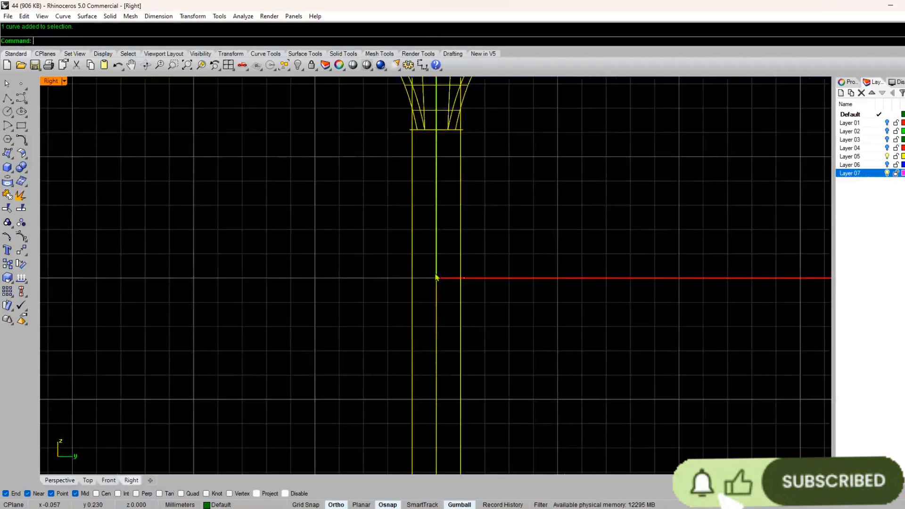
Step: Try to draw a line across the ring band in the Front view, from the inner circle to the outer circle on the positive X axis
{"action": "left_click", "coordinate": [109, 480]}
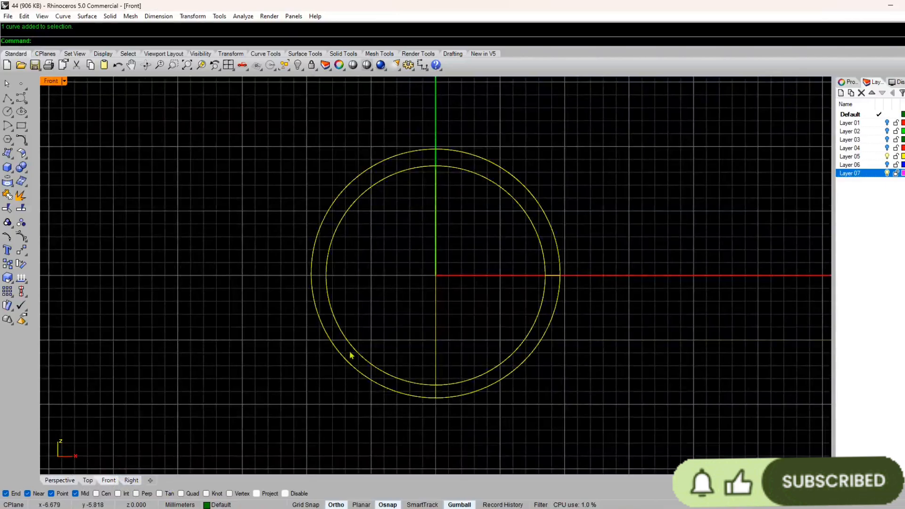
{"action": "right_click_drag", "start_coordinate": [525, 274], "coordinate": [436, 310]}
{"action": "scroll", "coordinate": [437, 309], "scroll_direction": "up", "scroll_amount": 4}
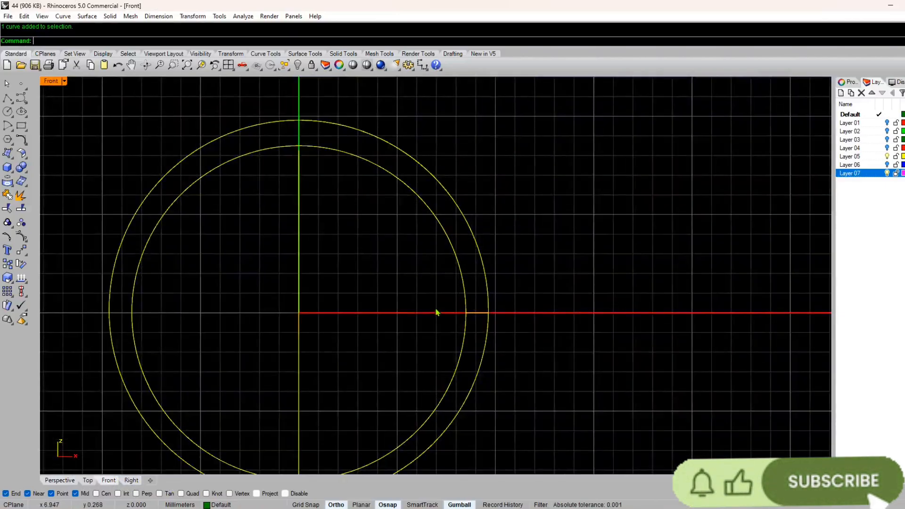
{"action": "type", "text": "l"}
{"action": "key", "text": "Return"}
{"action": "scroll", "coordinate": [432, 361], "scroll_direction": "up", "scroll_amount": 6}
{"action": "left_click", "coordinate": [497, 270]}
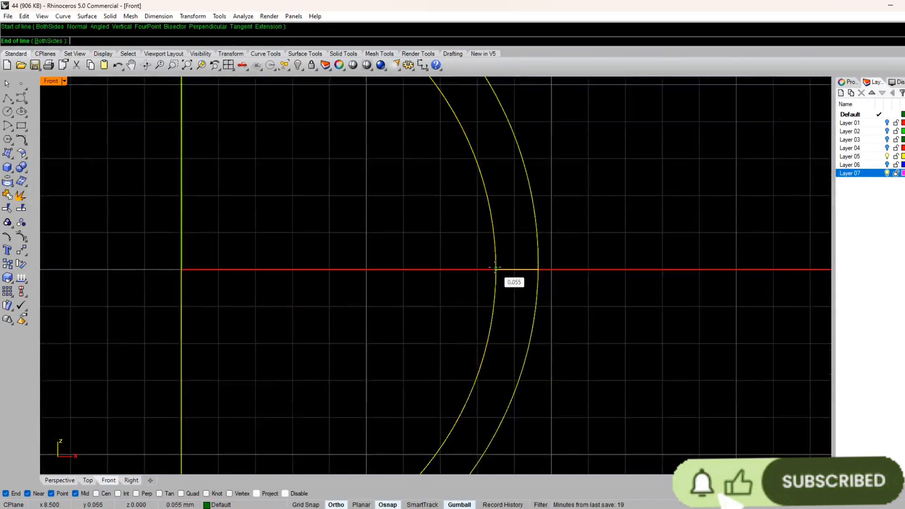
{"action": "left_click", "coordinate": [538, 267]}
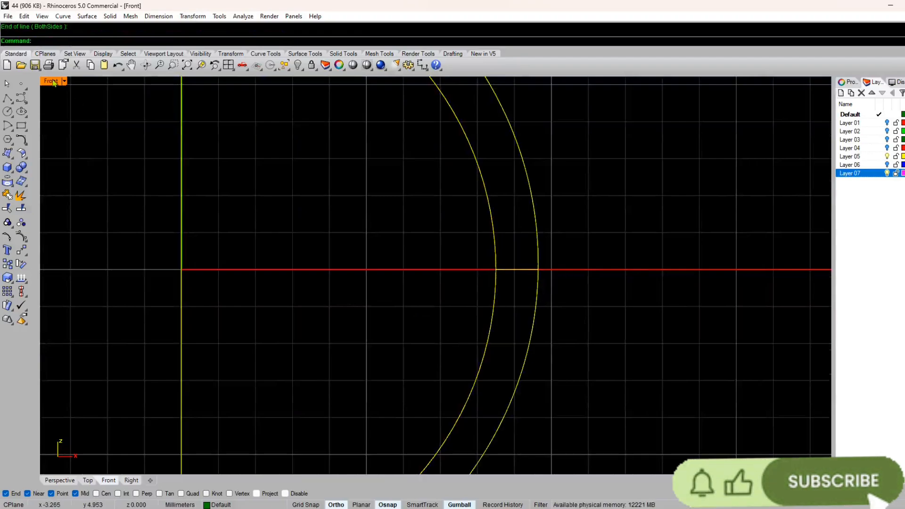
{"action": "left_click", "coordinate": [131, 480]}
{"action": "right_click_drag", "start_coordinate": [455, 319], "coordinate": [453, 341]}
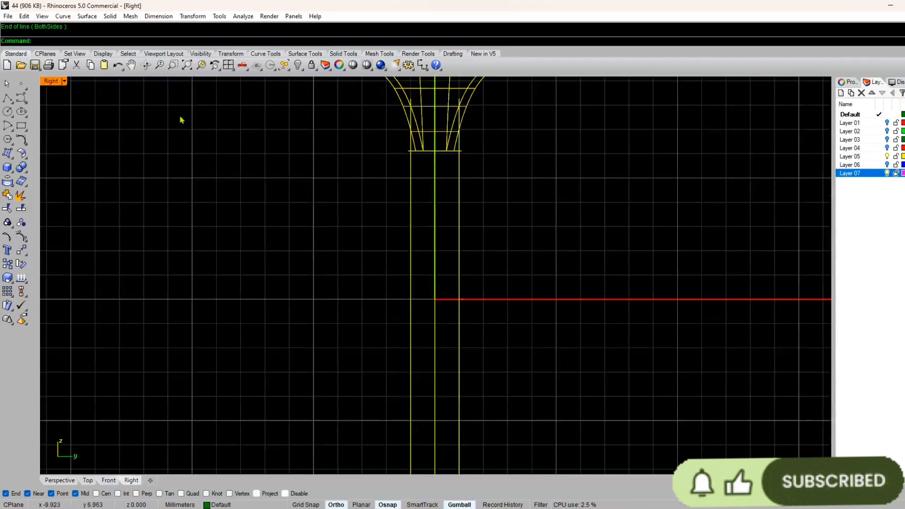
Step: Redraw the line bridging the inner and outer circles on the X axis and check its position in the Right view
{"action": "left_click", "coordinate": [105, 481]}
{"action": "key", "text": "Return"}
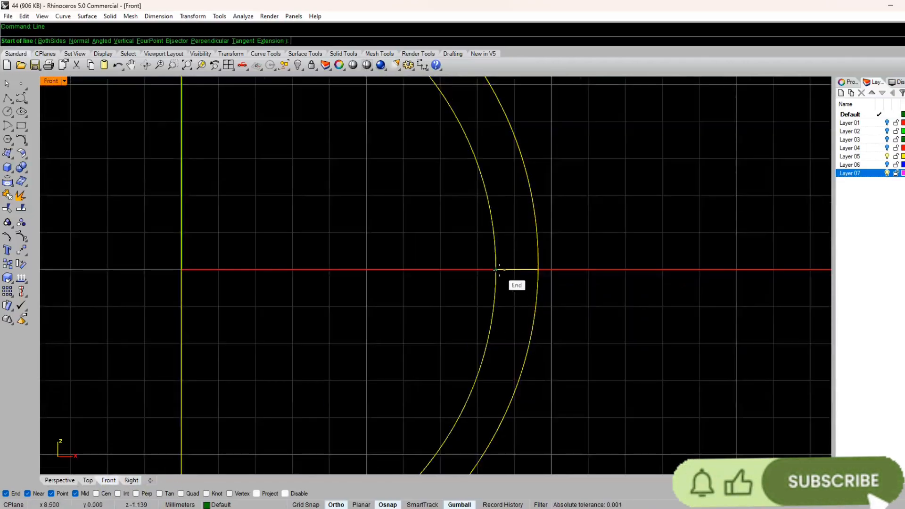
{"action": "left_click", "coordinate": [498, 269]}
{"action": "left_click", "coordinate": [536, 278]}
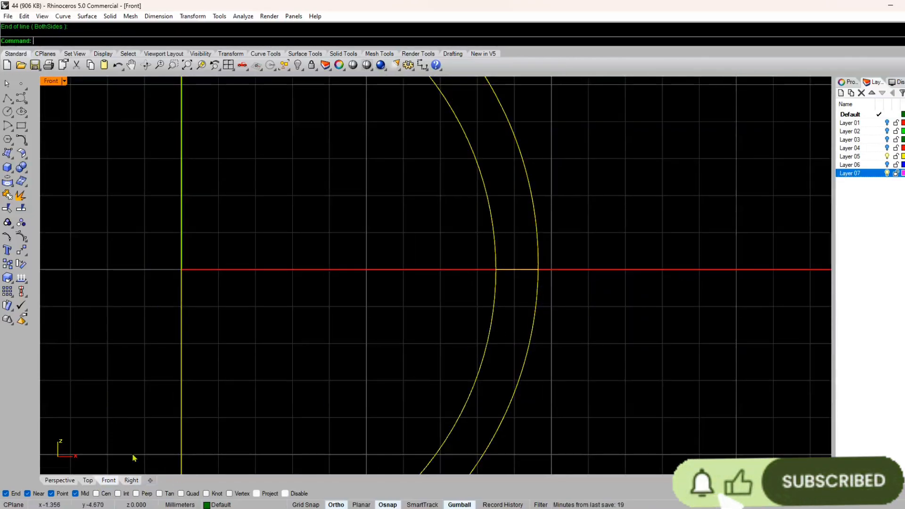
{"action": "left_click", "coordinate": [131, 481]}
{"action": "scroll", "coordinate": [444, 324], "scroll_direction": "up", "scroll_amount": 5}
{"action": "left_click", "coordinate": [448, 330]}
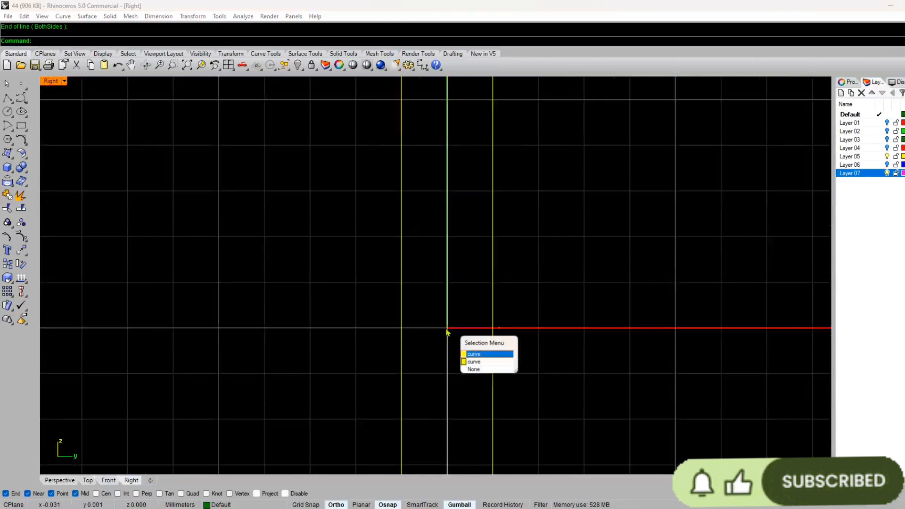
{"action": "left_click", "coordinate": [280, 345]}
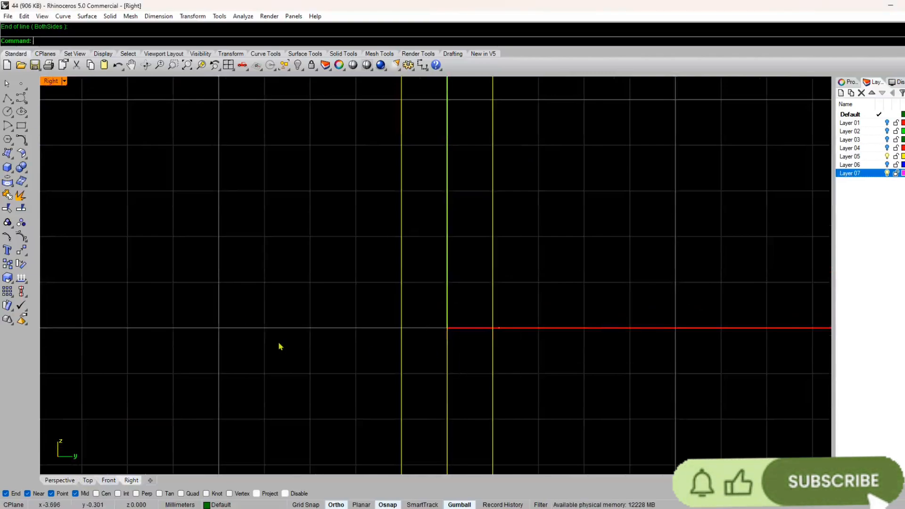
Step: On the Default layer, draw a Front-view line about 1.6 mm long along the X axis between the two ring circles
{"action": "left_click", "coordinate": [63, 480]}
{"action": "right_click_drag", "start_coordinate": [288, 354], "coordinate": [2, 169]}
{"action": "scroll", "coordinate": [566, 288], "scroll_direction": "up", "scroll_amount": 3}
{"action": "left_click", "coordinate": [127, 482]}
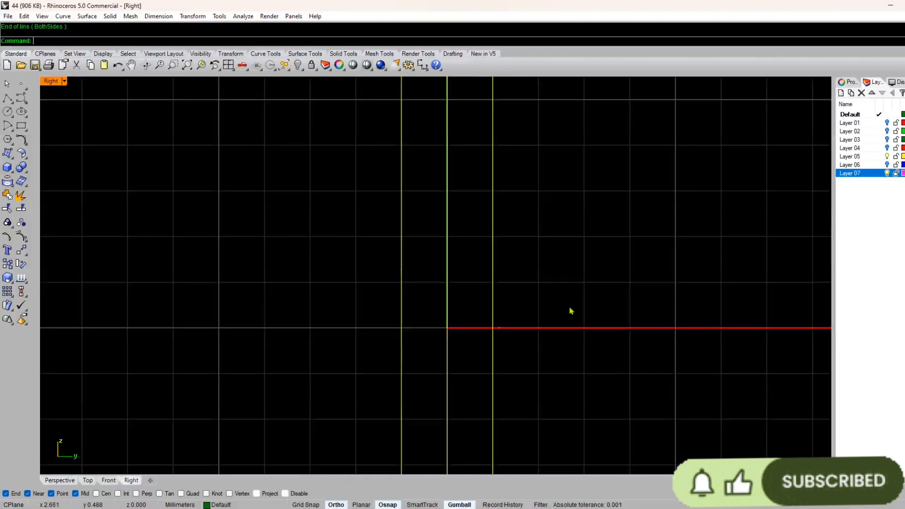
{"action": "scroll", "coordinate": [570, 311], "scroll_direction": "down", "scroll_amount": 4}
{"action": "left_click", "coordinate": [108, 480]}
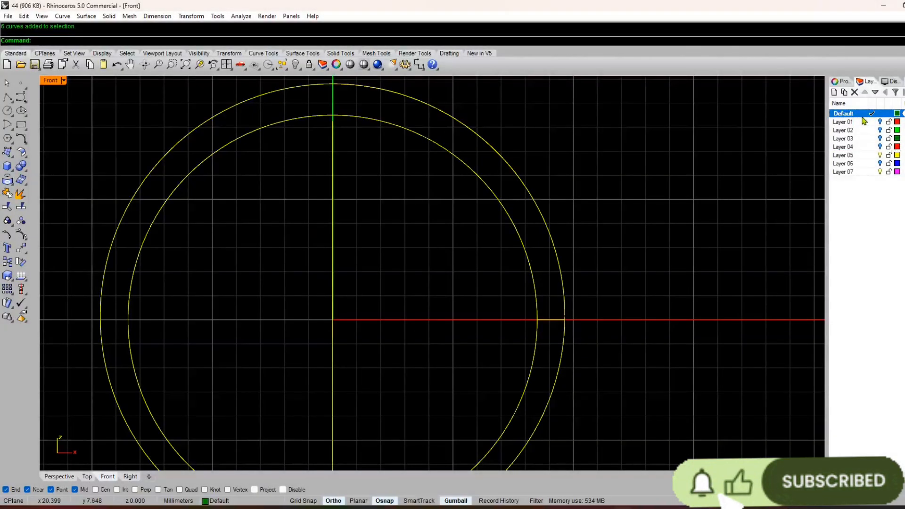
{"action": "type", "text": "line"}
{"action": "key", "text": "Return"}
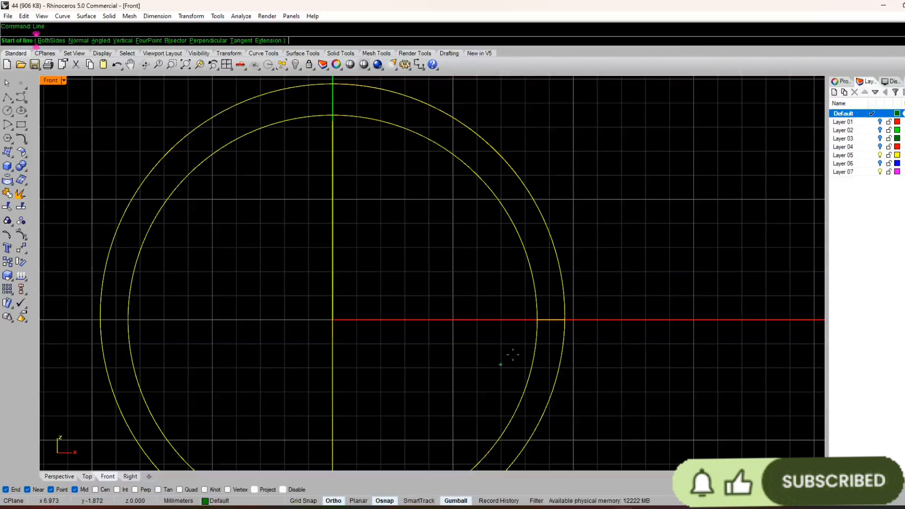
{"action": "scroll", "coordinate": [530, 335], "scroll_direction": "up", "scroll_amount": 12}
{"action": "left_click", "coordinate": [555, 280]}
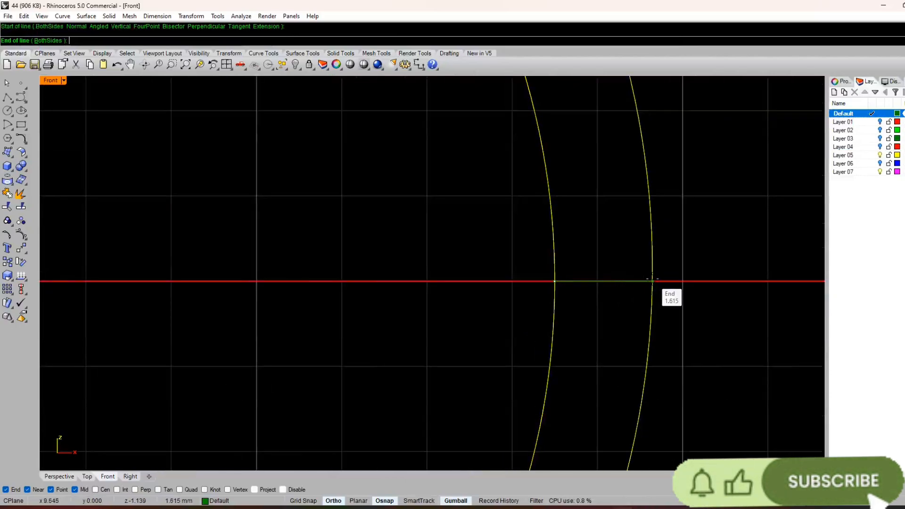
{"action": "left_click", "coordinate": [653, 280]}
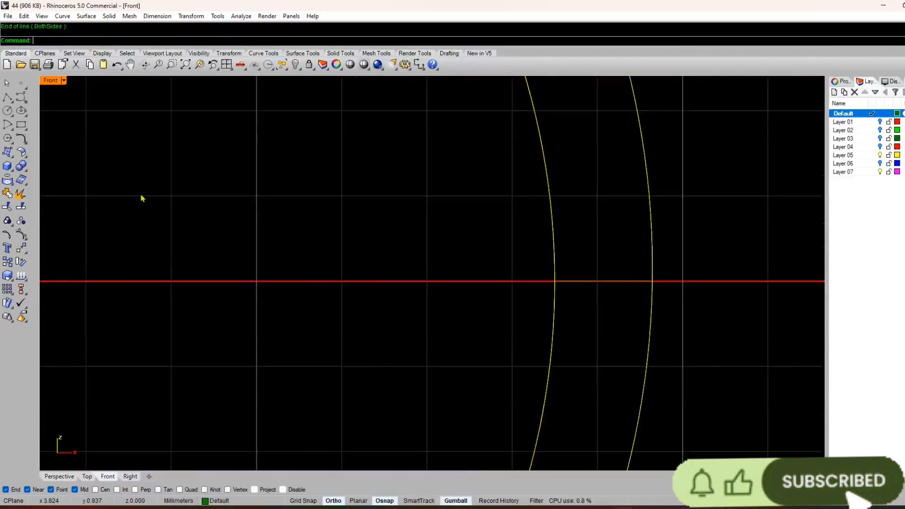
Step: Delete the slanted connecting line and the short stray line lying off the ring's plane
{"action": "left_click", "coordinate": [68, 478]}
{"action": "right_click_drag", "start_coordinate": [674, 302], "coordinate": [576, 306]}
{"action": "scroll", "coordinate": [406, 334], "scroll_direction": "up", "scroll_amount": 4}
{"action": "right_click_drag", "start_coordinate": [382, 332], "coordinate": [490, 342]}
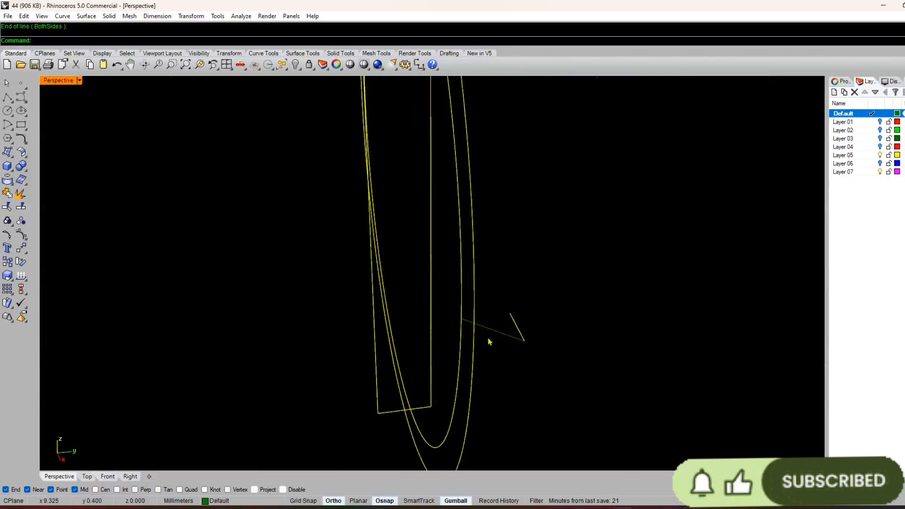
{"action": "left_click", "coordinate": [495, 331]}
{"action": "key", "text": "Delete"}
{"action": "left_click_drag", "start_coordinate": [546, 317], "coordinate": [511, 348]}
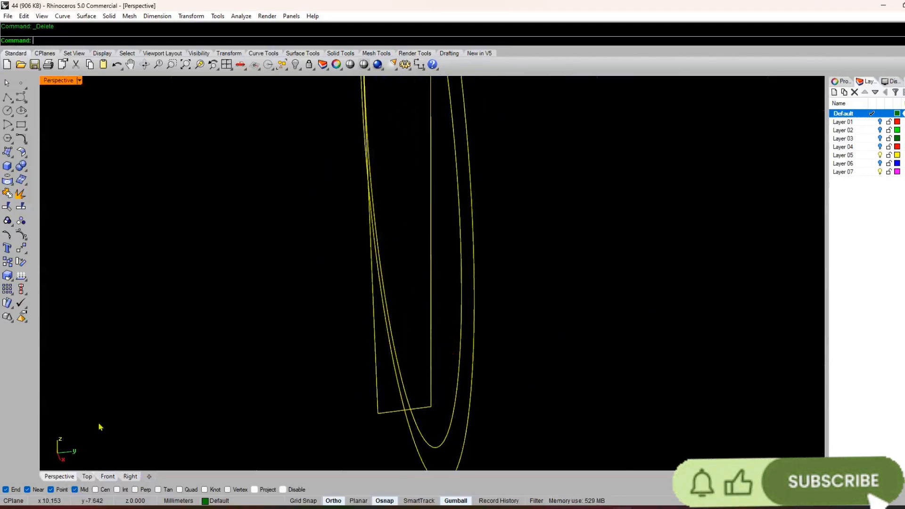
Step: Draw a Front-view line along the X axis from the inner to the outer ring circle and check its position from the side
{"action": "left_click", "coordinate": [108, 477]}
{"action": "key", "text": "space"}
{"action": "left_click", "coordinate": [555, 282]}
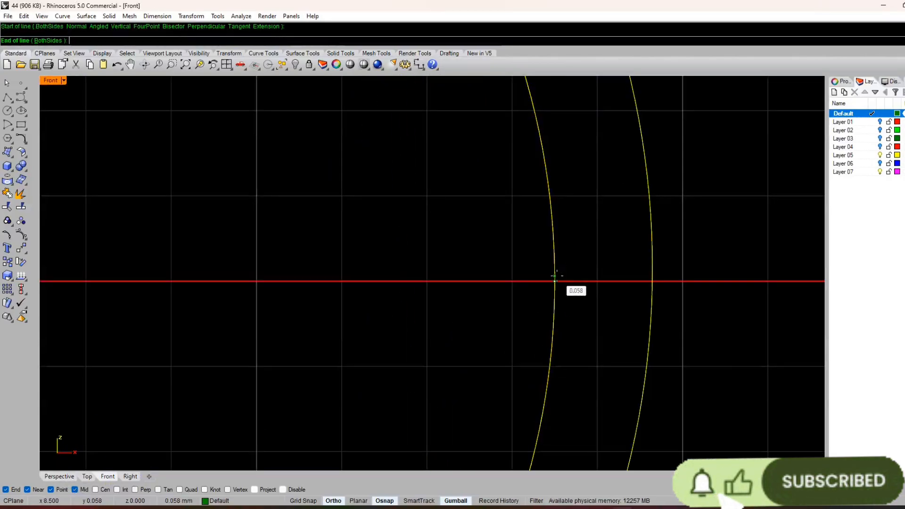
{"action": "left_click", "coordinate": [652, 282]}
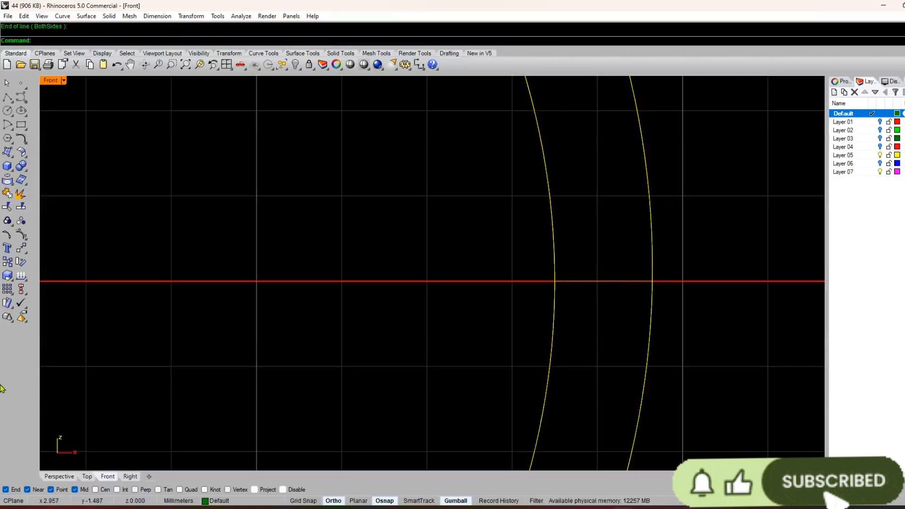
{"action": "left_click", "coordinate": [59, 476]}
{"action": "scroll", "coordinate": [297, 369], "scroll_direction": "up", "scroll_amount": 3}
{"action": "left_click", "coordinate": [553, 298]}
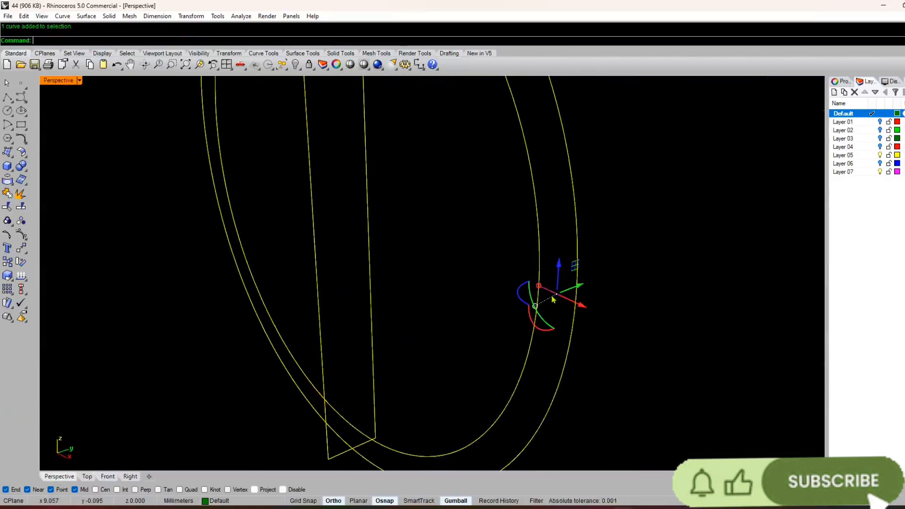
{"action": "right_click_drag", "start_coordinate": [553, 299], "coordinate": [400, 303]}
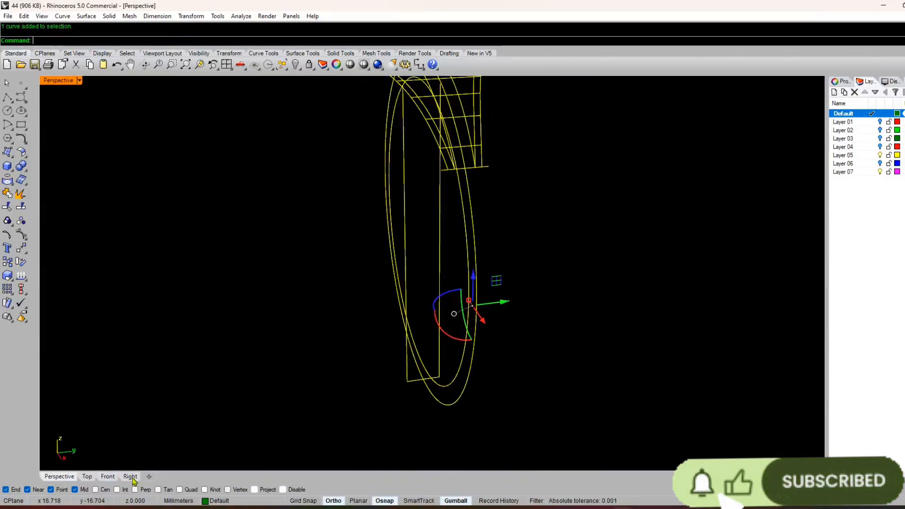
{"action": "left_click", "coordinate": [131, 477]}
{"action": "scroll", "coordinate": [516, 223], "scroll_direction": "up", "scroll_amount": 2}
{"action": "scroll", "coordinate": [516, 226], "scroll_direction": "down", "scroll_amount": 2}
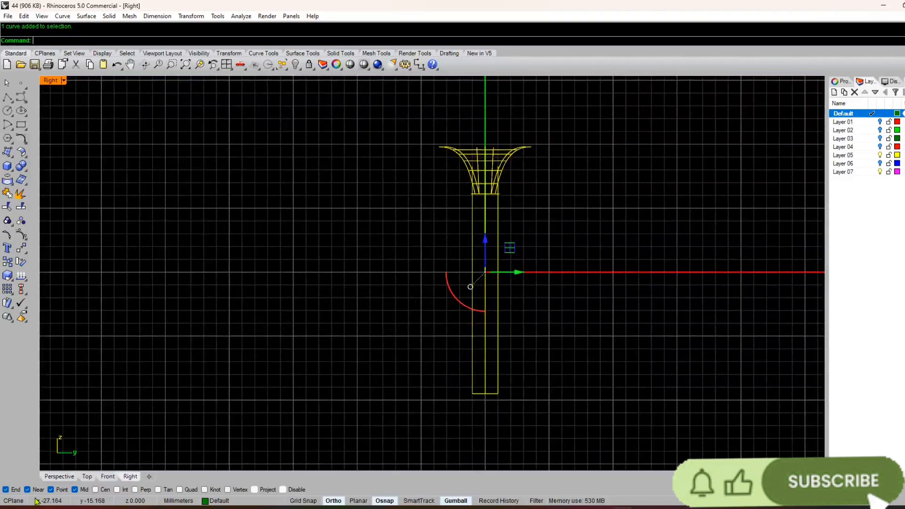
Step: Delete the two long straight lines joining the top profile to the short cross line at the ring's base
{"action": "left_click", "coordinate": [59, 476]}
{"action": "right_click_drag", "start_coordinate": [330, 226], "coordinate": [419, 211]}
{"action": "left_click_drag", "start_coordinate": [421, 211], "coordinate": [370, 284]}
{"action": "key", "text": "Delete"}
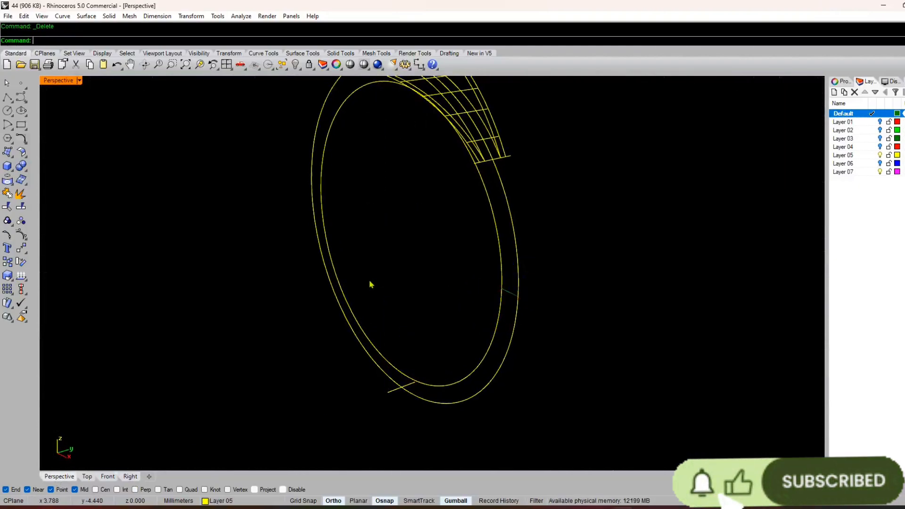
{"action": "right_click_drag", "start_coordinate": [370, 285], "coordinate": [325, 387]}
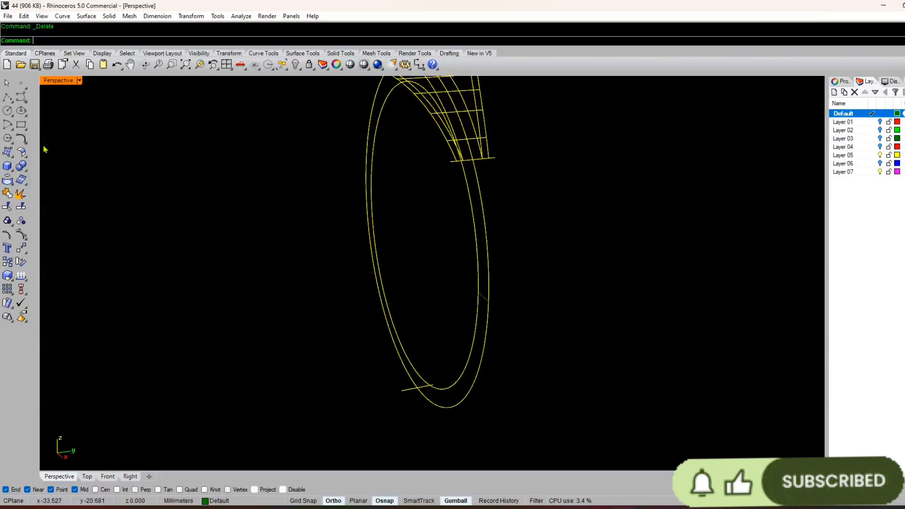
Step: In the Right view, draw a straight guide line from the upper cross line's positive-Y end to the matching end of the base line
{"action": "left_click", "coordinate": [130, 477]}
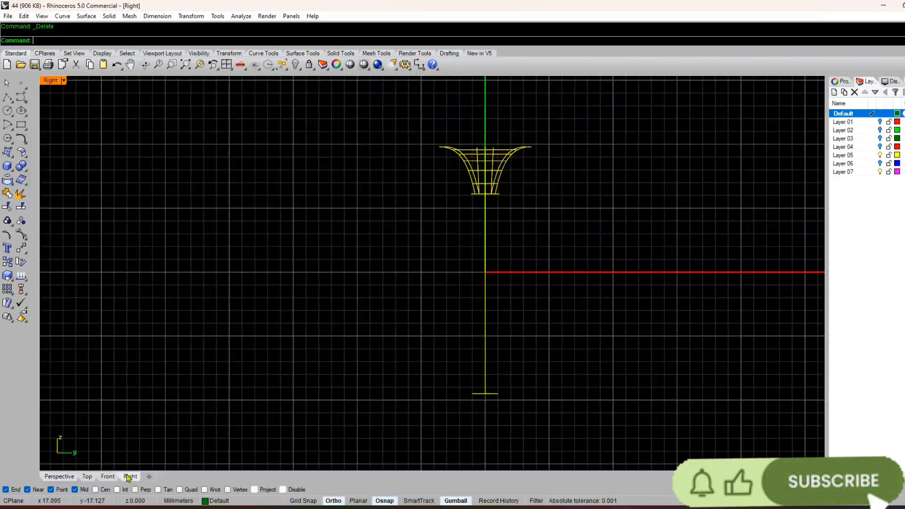
{"action": "scroll", "coordinate": [499, 207], "scroll_direction": "up", "scroll_amount": 5}
{"action": "type", "text": "L"}
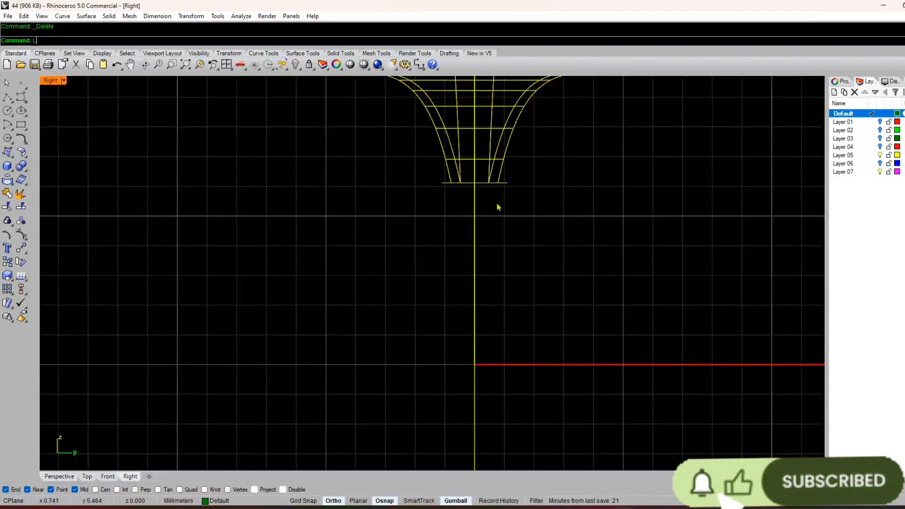
{"action": "type", "text": "ine"}
{"action": "key", "text": "Return"}
{"action": "left_click", "coordinate": [510, 187]}
{"action": "scroll", "coordinate": [511, 186], "scroll_direction": "down", "scroll_amount": 8}
{"action": "scroll", "coordinate": [505, 391], "scroll_direction": "up", "scroll_amount": 6}
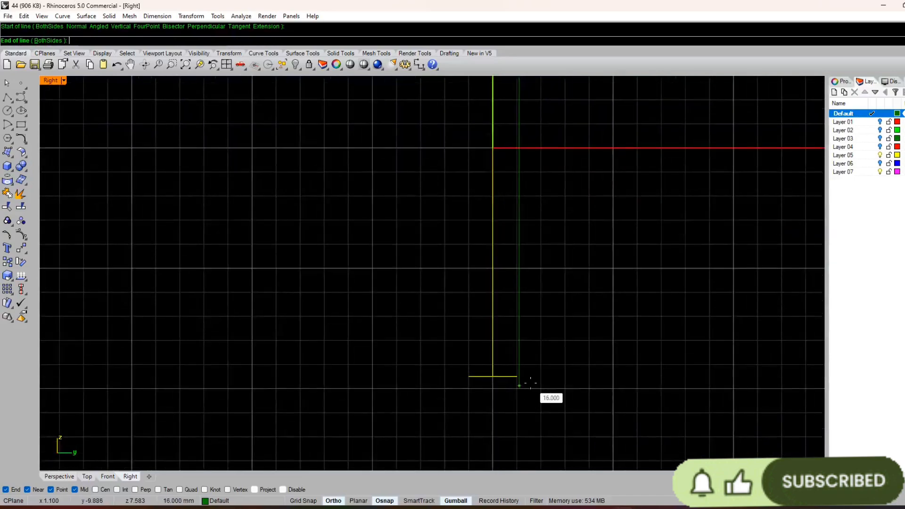
{"action": "left_click", "coordinate": [517, 377]}
{"action": "right_click_drag", "start_coordinate": [511, 319], "coordinate": [517, 338]}
{"action": "scroll", "coordinate": [502, 304], "scroll_direction": "down", "scroll_amount": 4}
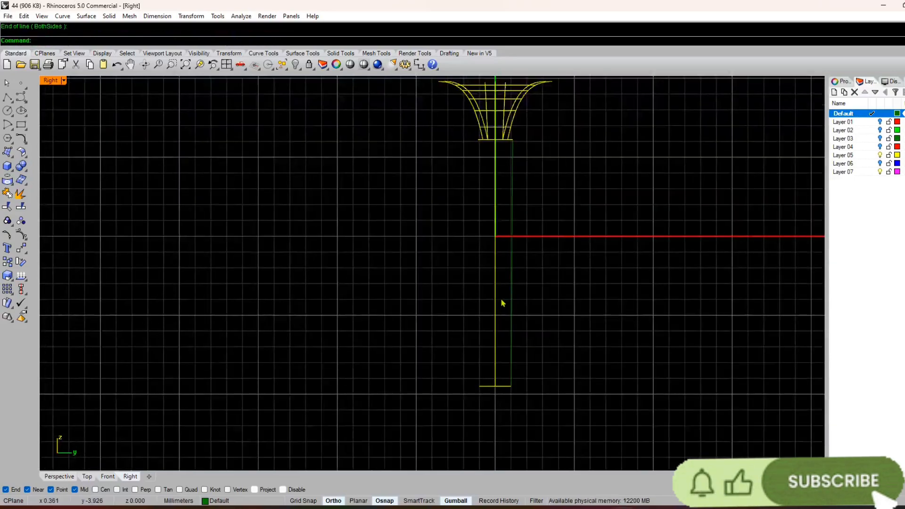
Step: Move the short line between the ring circles about 1 mm along positive Y towards the guide line
{"action": "left_click", "coordinate": [495, 240]}
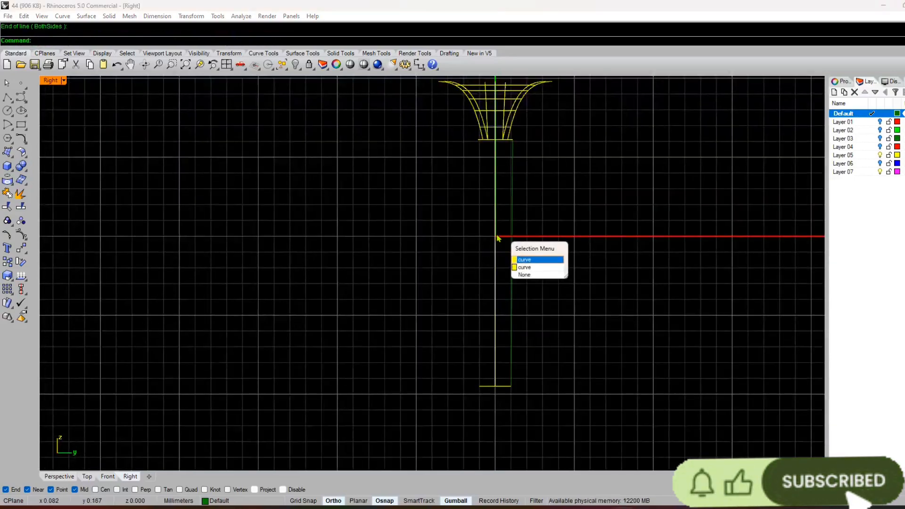
{"action": "left_click", "coordinate": [64, 479]}
{"action": "left_click", "coordinate": [71, 477]}
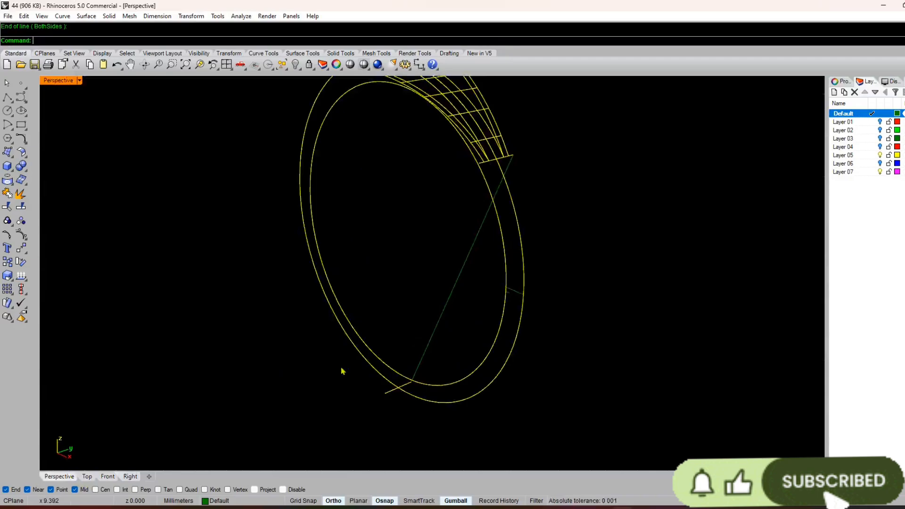
{"action": "left_click", "coordinate": [513, 296]}
{"action": "left_click", "coordinate": [130, 477]}
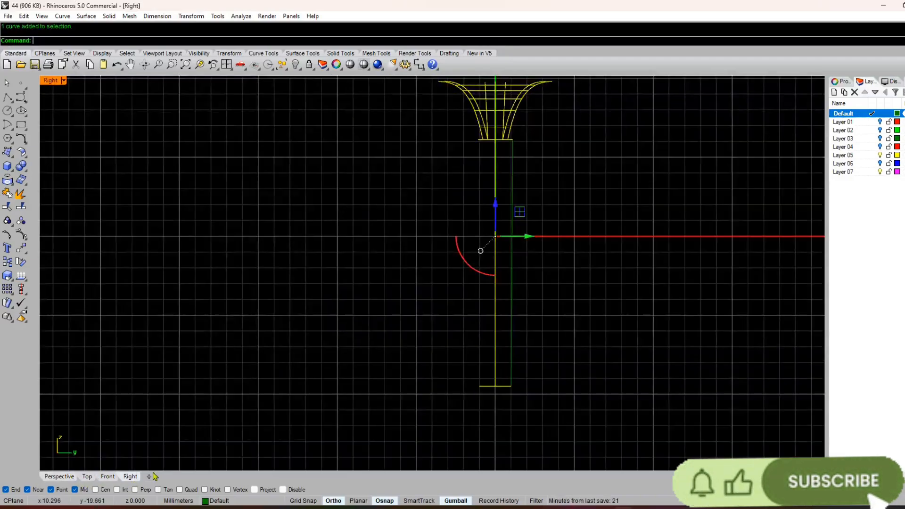
{"action": "scroll", "coordinate": [434, 310], "scroll_direction": "up", "scroll_amount": 4}
{"action": "left_click_drag", "start_coordinate": [448, 301], "coordinate": [477, 304]}
{"action": "scroll", "coordinate": [447, 296], "scroll_direction": "up", "scroll_amount": 10}
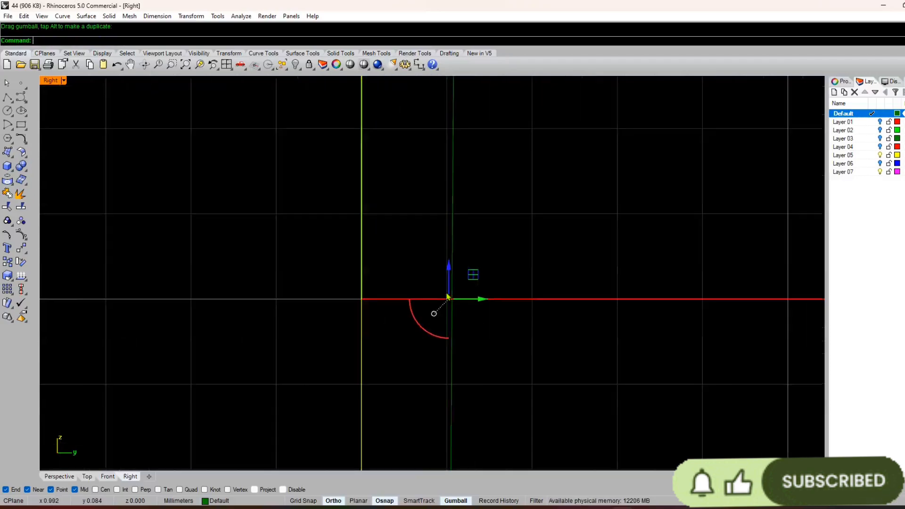
Step: Fine-adjust the short line's Y position so that it sits exactly on the guide line
{"action": "scroll", "coordinate": [529, 267], "scroll_direction": "up", "scroll_amount": 5}
{"action": "left_click", "coordinate": [433, 257]}
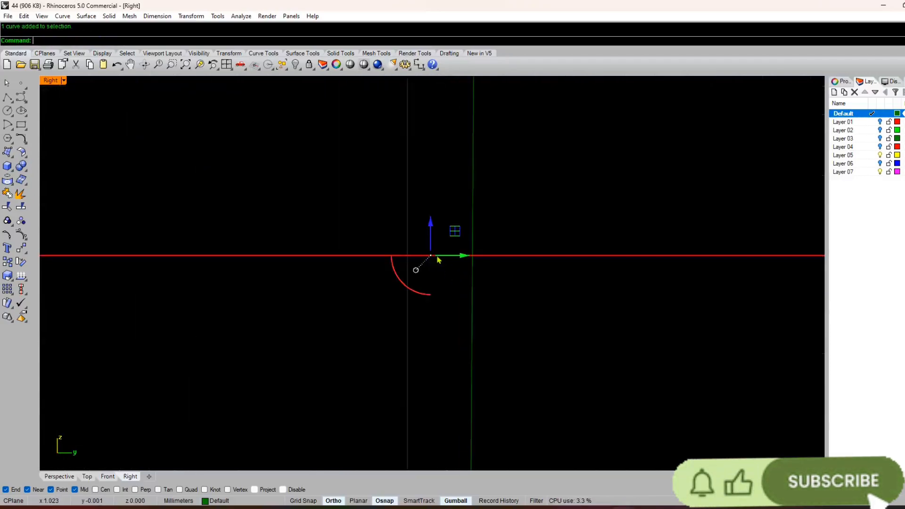
{"action": "left_click_drag", "start_coordinate": [441, 258], "coordinate": [506, 233]}
{"action": "left_click", "coordinate": [506, 227]}
{"action": "scroll", "coordinate": [470, 267], "scroll_direction": "up", "scroll_amount": 10}
{"action": "left_click", "coordinate": [477, 234]}
{"action": "left_click", "coordinate": [503, 269]}
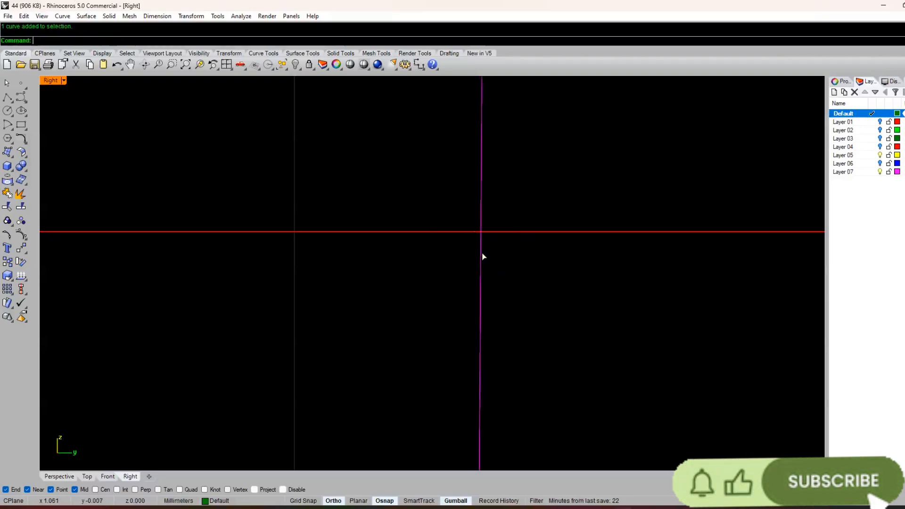
Step: Delete the long guide line from the Right view
{"action": "scroll", "coordinate": [484, 257], "scroll_direction": "down", "scroll_amount": 5}
{"action": "left_click", "coordinate": [478, 290]}
{"action": "key", "text": "Delete"}
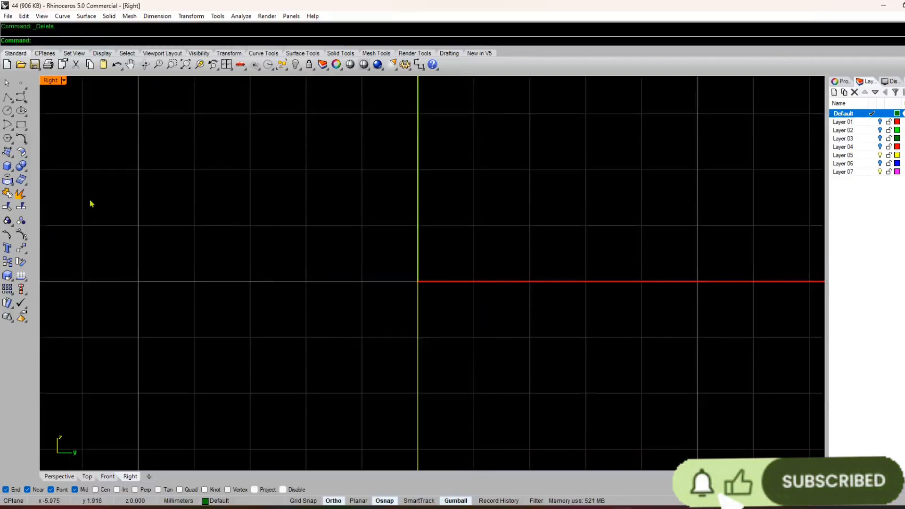
{"action": "left_click", "coordinate": [59, 477]}
{"action": "right_click_drag", "start_coordinate": [289, 394], "coordinate": [533, 302]}
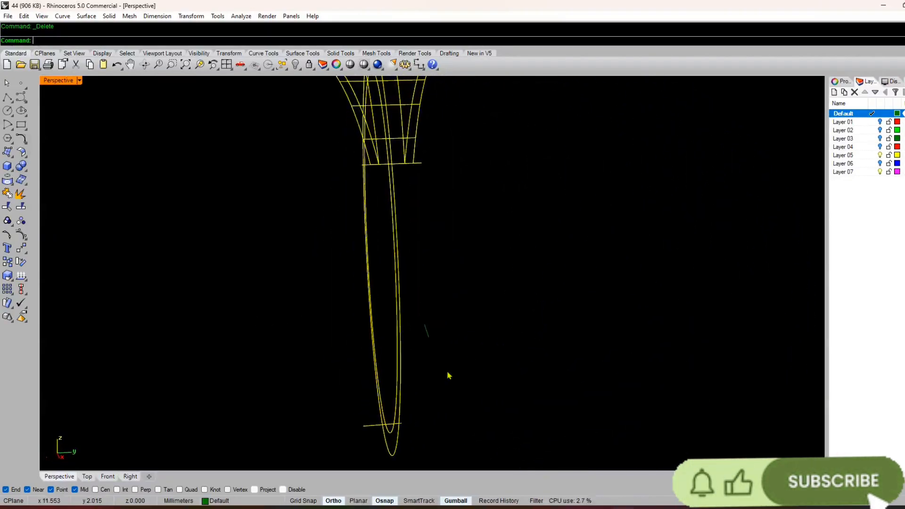
{"action": "right_click_drag", "start_coordinate": [449, 376], "coordinate": [388, 468]}
{"action": "scroll", "coordinate": [365, 368], "scroll_direction": "down", "scroll_amount": 4}
{"action": "right_click_drag", "start_coordinate": [365, 368], "coordinate": [345, 380]}
{"action": "scroll", "coordinate": [345, 379], "scroll_direction": "up", "scroll_amount": 5}
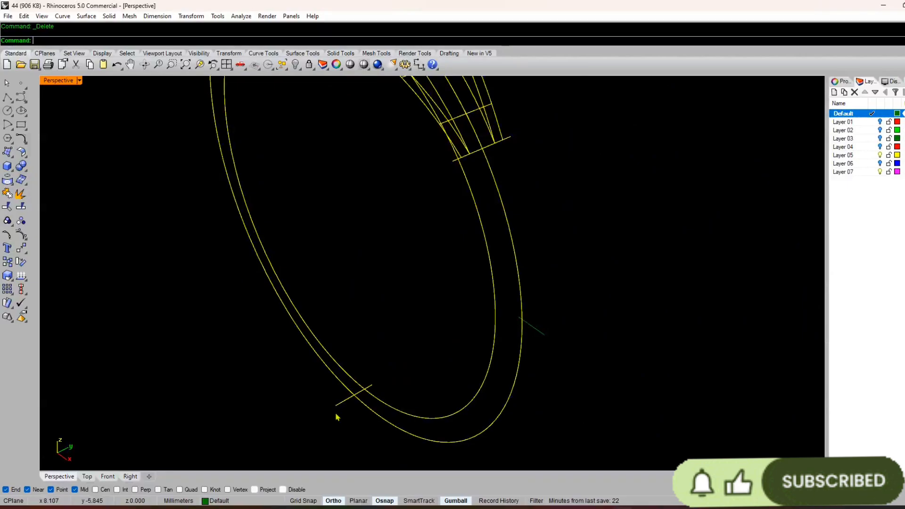
{"action": "key", "text": "F1"}
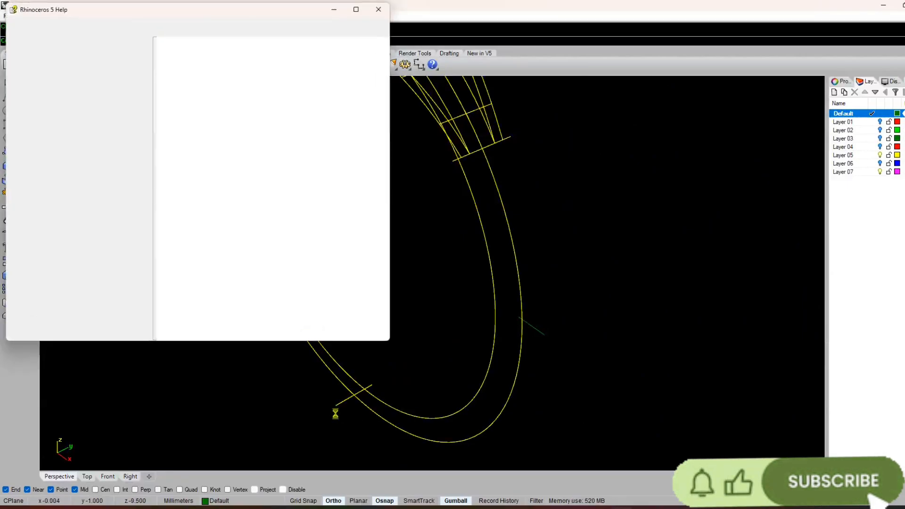
{"action": "left_click", "coordinate": [379, 9]}
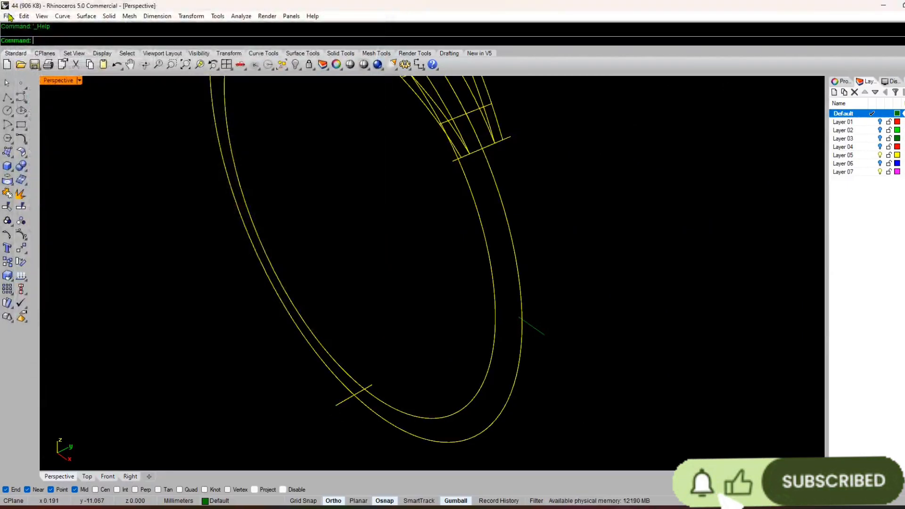
{"action": "left_click", "coordinate": [9, 17]}
{"action": "mouse_move", "coordinate": [24, 16]}
{"action": "left_click", "coordinate": [165, 122]}
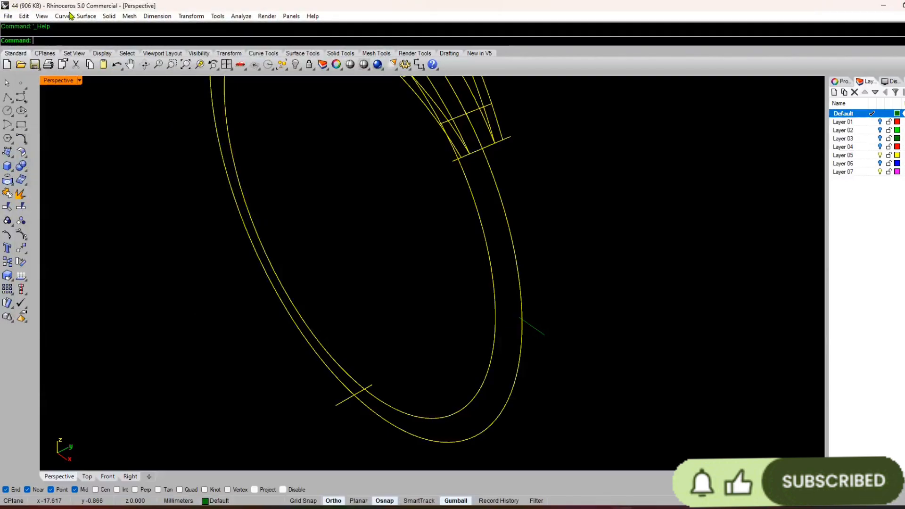
Step: Draw an arc from the base line's end to the upper cross line's end, passing through the outer end of the offset short line
{"action": "left_click", "coordinate": [62, 16]}
{"action": "mouse_move", "coordinate": [81, 127]}
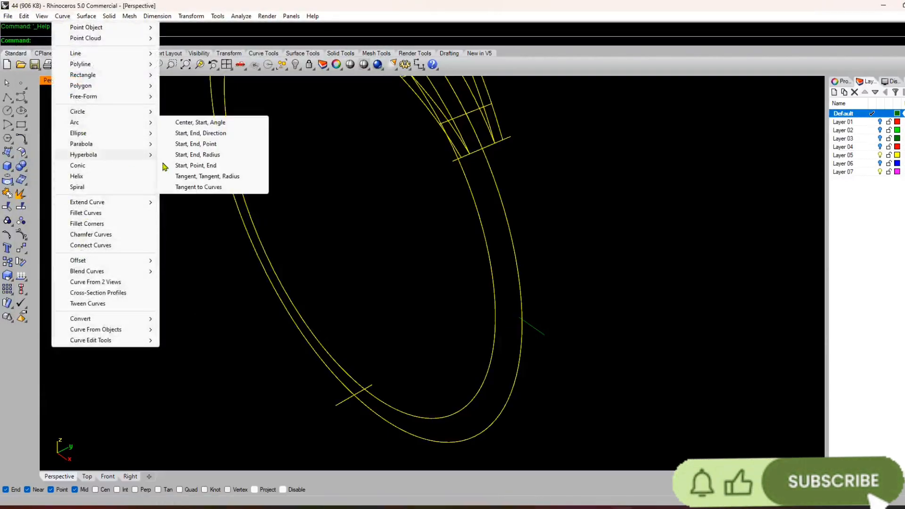
{"action": "left_click", "coordinate": [192, 154]}
{"action": "right_click_drag", "start_coordinate": [341, 427], "coordinate": [404, 424]}
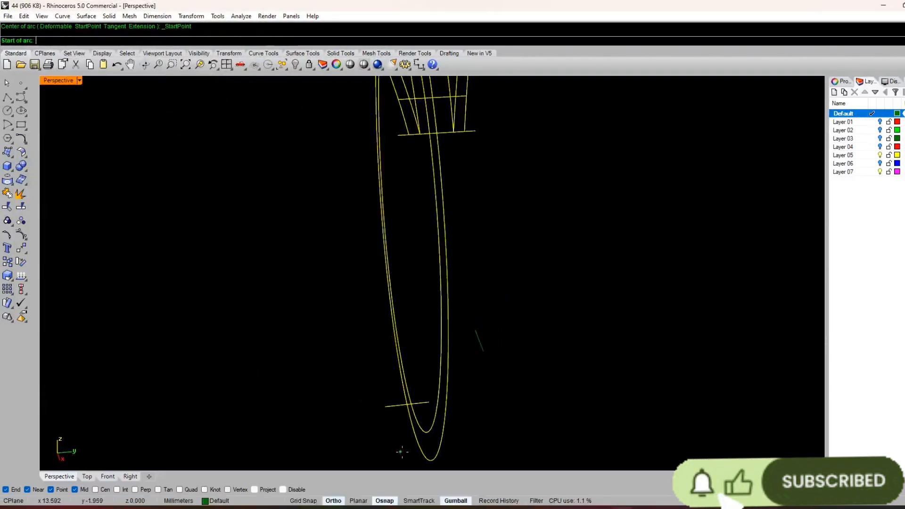
{"action": "left_click", "coordinate": [428, 402]}
{"action": "left_click", "coordinate": [475, 131]}
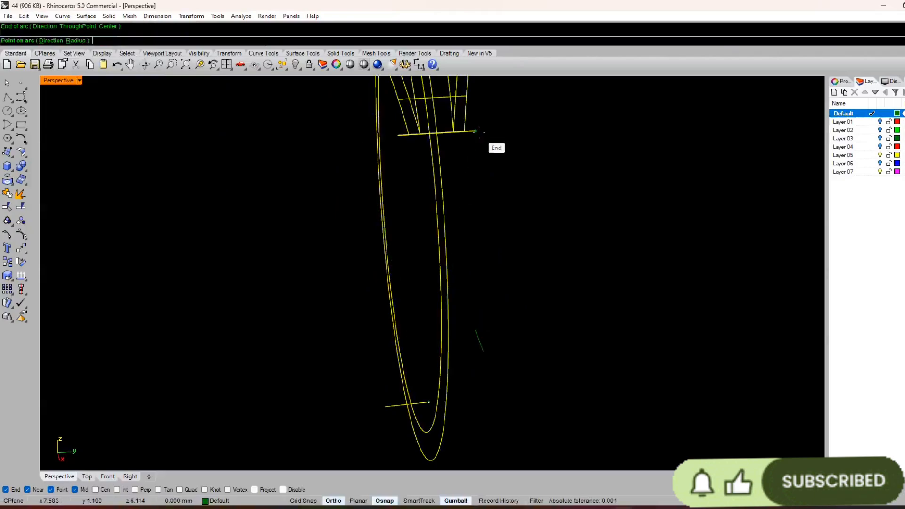
{"action": "scroll", "coordinate": [471, 192], "scroll_direction": "down", "scroll_amount": 7}
{"action": "right_click_drag", "start_coordinate": [471, 193], "coordinate": [446, 297]}
{"action": "scroll", "coordinate": [457, 264], "scroll_direction": "up", "scroll_amount": 6}
{"action": "scroll", "coordinate": [506, 268], "scroll_direction": "up", "scroll_amount": 5}
{"action": "left_click", "coordinate": [483, 233]}
Step: Show Layer 01 briefly to compare its curves with the new side arc, and hide it again
{"action": "scroll", "coordinate": [530, 277], "scroll_direction": "down", "scroll_amount": 7}
{"action": "scroll", "coordinate": [430, 277], "scroll_direction": "up", "scroll_amount": 4}
{"action": "scroll", "coordinate": [402, 324], "scroll_direction": "down", "scroll_amount": 6}
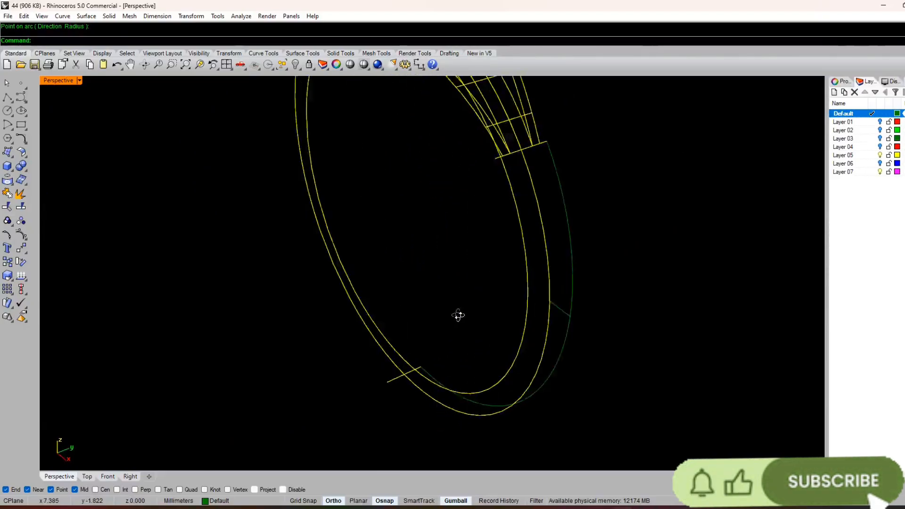
{"action": "left_click", "coordinate": [880, 122]}
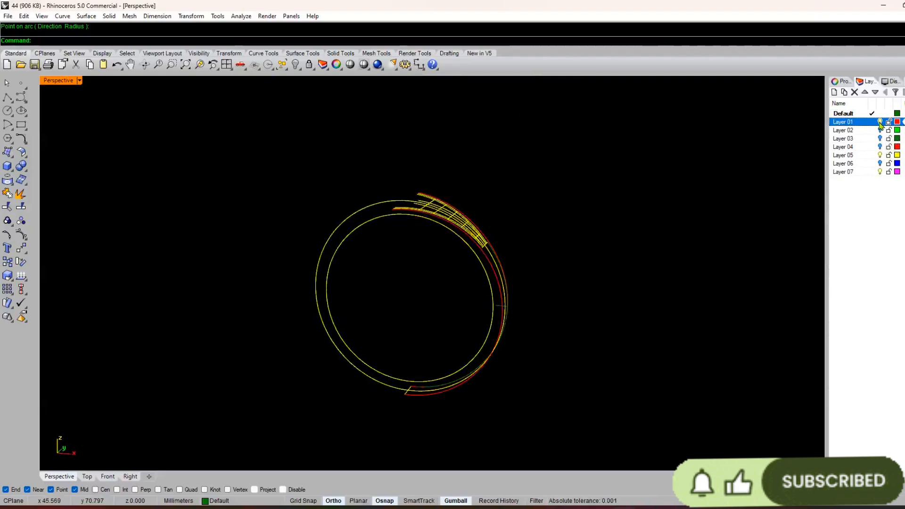
{"action": "left_click", "coordinate": [881, 122]}
{"action": "right_click", "coordinate": [852, 228]}
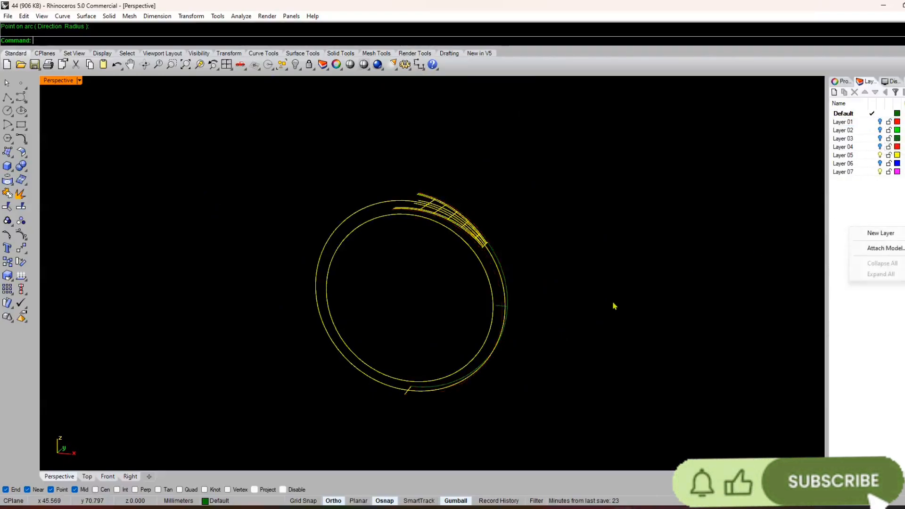
{"action": "right_click_drag", "start_coordinate": [614, 306], "coordinate": [429, 294]}
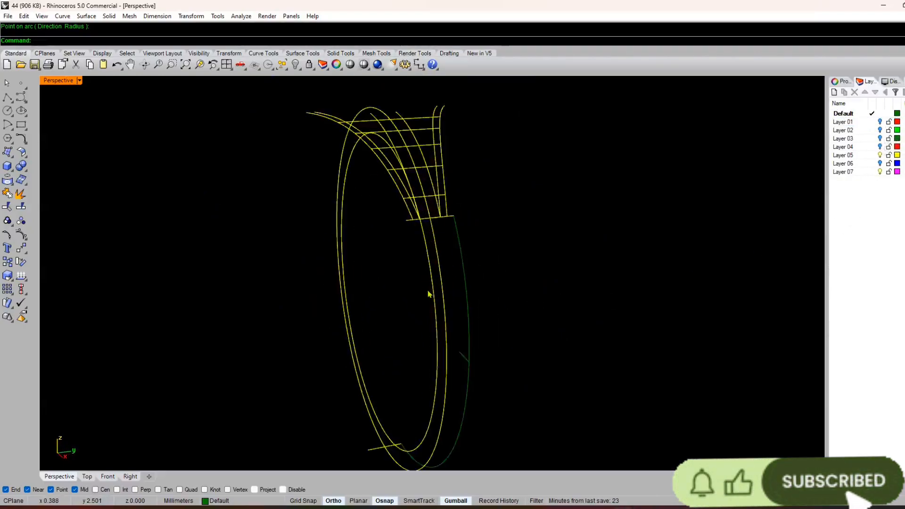
Step: Turn on Layer 06 to display the flat top profile, leaving Layer 07 on
{"action": "left_click", "coordinate": [880, 172]}
{"action": "scroll", "coordinate": [698, 246], "scroll_direction": "down", "scroll_amount": 8}
{"action": "right_click_drag", "start_coordinate": [542, 332], "coordinate": [588, 353]}
{"action": "scroll", "coordinate": [807, 195], "scroll_direction": "up", "scroll_amount": 5}
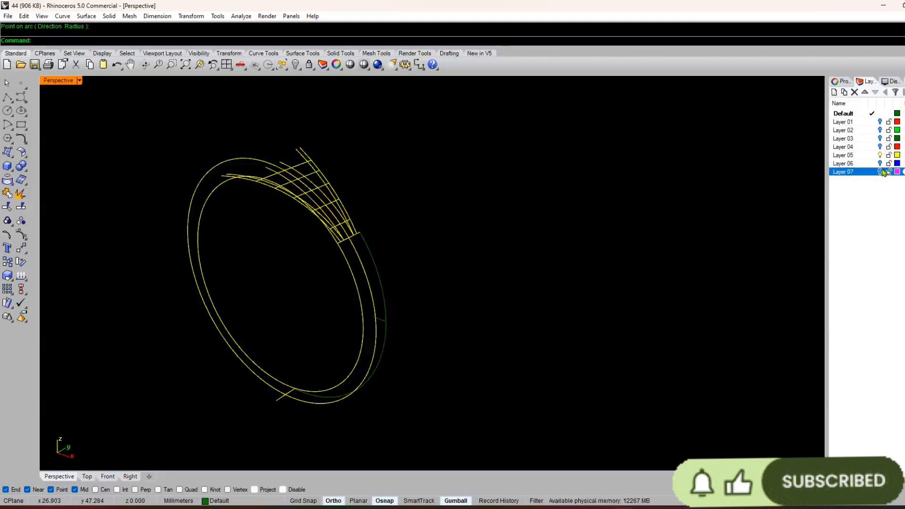
{"action": "left_click", "coordinate": [880, 173]}
{"action": "mouse_move", "coordinate": [684, 300]}
{"action": "right_mouse_down"}
{"action": "mouse_move", "coordinate": [666, 302]}
{"action": "mouse_move", "coordinate": [680, 311]}
{"action": "right_mouse_up"}
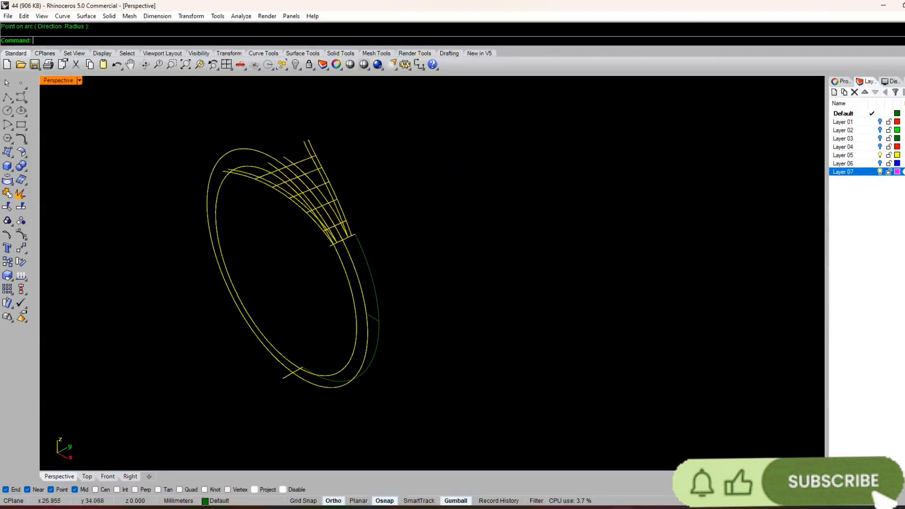
{"action": "left_click", "coordinate": [880, 163]}
{"action": "right_click_drag", "start_coordinate": [580, 377], "coordinate": [421, 345]}
{"action": "scroll", "coordinate": [421, 344], "scroll_direction": "up", "scroll_amount": 4}
{"action": "type", "text": "H"}
{"action": "key", "text": "Return"}
{"action": "scroll", "coordinate": [446, 298], "scroll_direction": "up", "scroll_amount": 2}
{"action": "right_click_drag", "start_coordinate": [491, 295], "coordinate": [500, 310]}
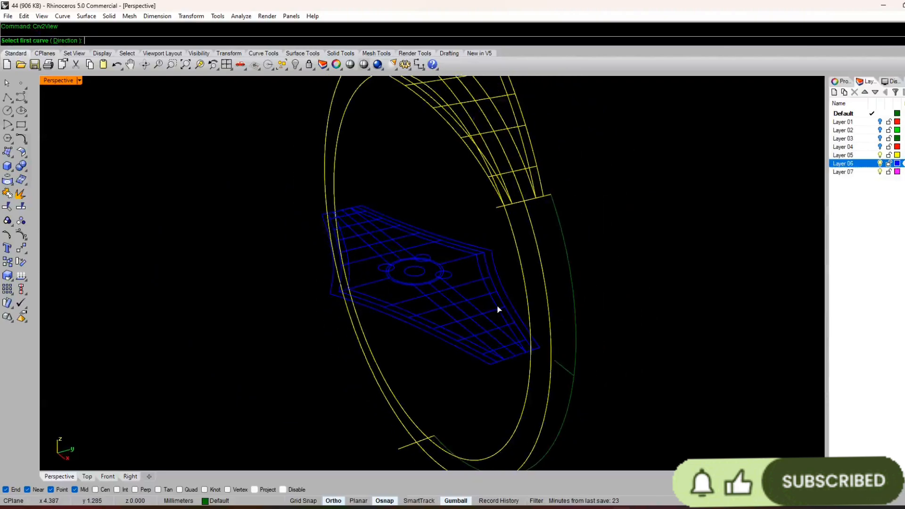
{"action": "left_click", "coordinate": [503, 295]}
{"action": "left_click", "coordinate": [534, 151]}
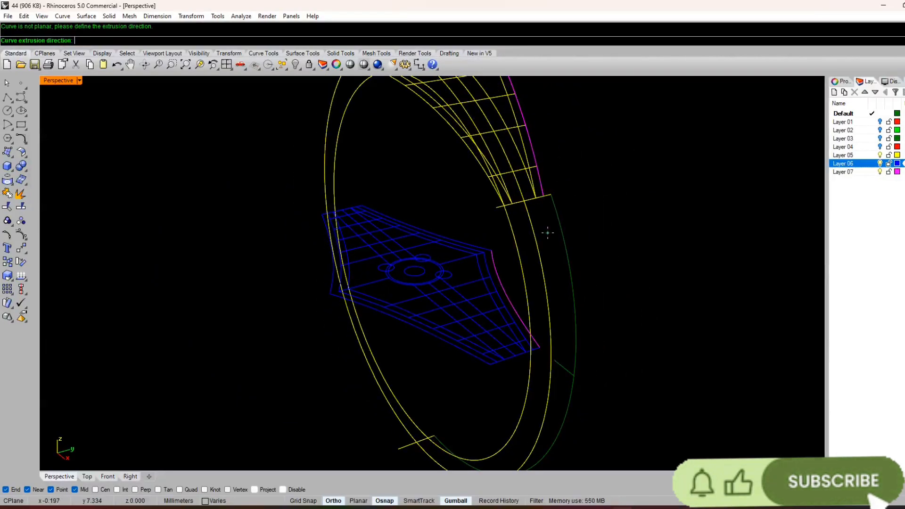
{"action": "key", "text": "Escape"}
Step: Combine an edge of the flat top profile with the ring's side curve into 3D curves using Crv2View
{"action": "right_click_drag", "start_coordinate": [483, 370], "coordinate": [508, 380]}
{"action": "right_click", "coordinate": [517, 315]}
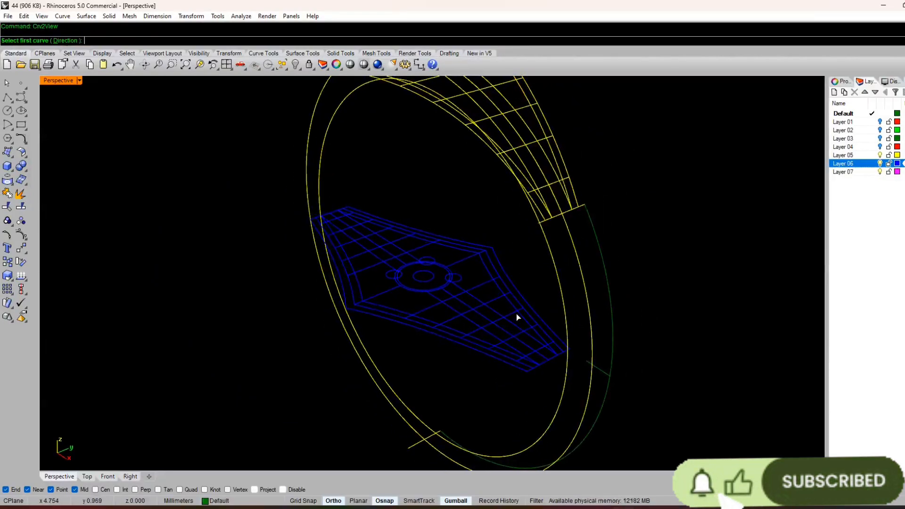
{"action": "left_click", "coordinate": [490, 359]}
{"action": "left_click", "coordinate": [572, 240]}
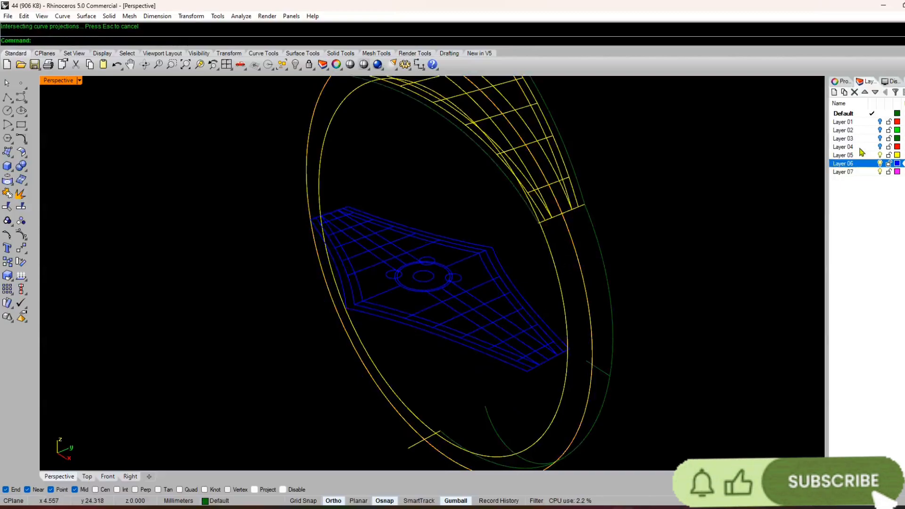
Step: Turn off Layer 06 and delete the two stray projected curves near the bottom of the band
{"action": "left_click", "coordinate": [880, 163]}
{"action": "right_click_drag", "start_coordinate": [684, 245], "coordinate": [441, 419]}
{"action": "scroll", "coordinate": [441, 419], "scroll_direction": "up", "scroll_amount": 3}
{"action": "left_click", "coordinate": [457, 376]}
{"action": "key", "text": "Delete"}
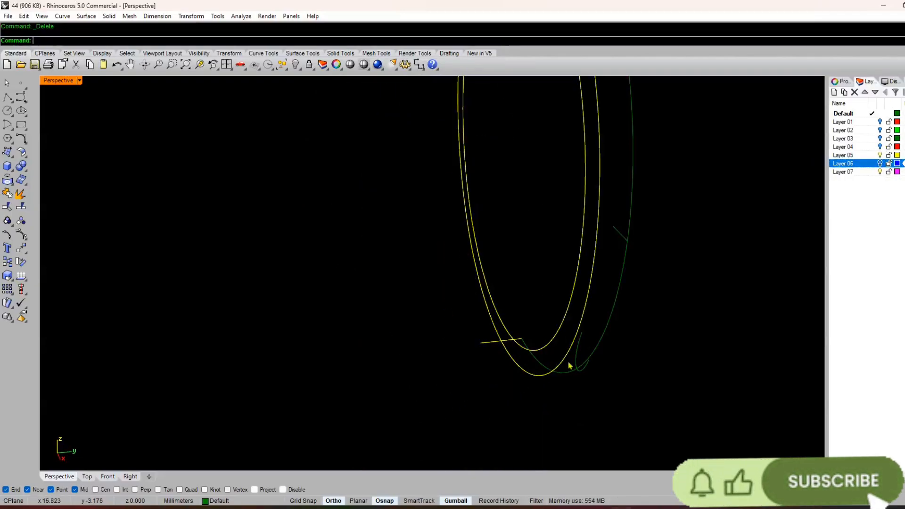
{"action": "left_click", "coordinate": [577, 359]}
{"action": "key", "text": "Delete"}
Step: Move the two ring circles to Layer 07 and turn that layer off
{"action": "right_click_drag", "start_coordinate": [552, 421], "coordinate": [572, 414]}
{"action": "scroll", "coordinate": [598, 293], "scroll_direction": "down", "scroll_amount": 7}
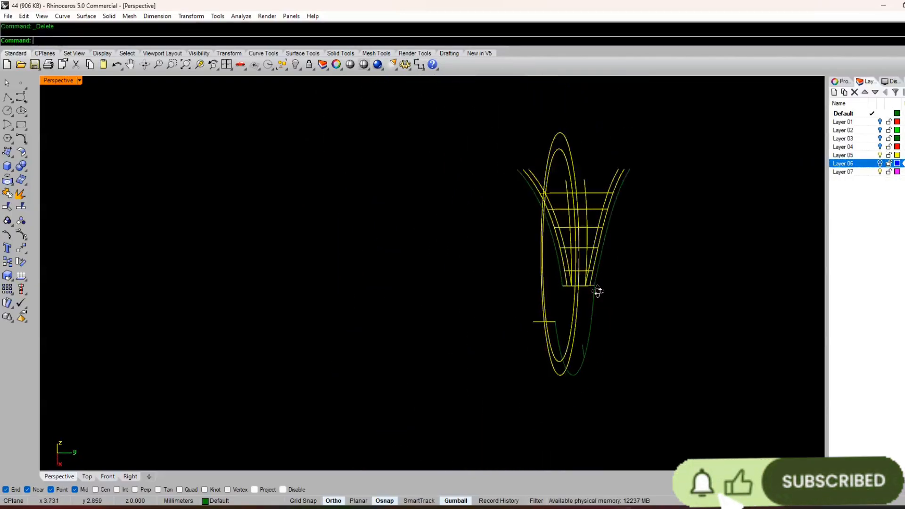
{"action": "right_click_drag", "start_coordinate": [598, 291], "coordinate": [591, 293]}
{"action": "scroll", "coordinate": [591, 293], "scroll_direction": "up", "scroll_amount": 5}
{"action": "right_click_drag", "start_coordinate": [518, 262], "coordinate": [471, 246]}
{"action": "scroll", "coordinate": [473, 332], "scroll_direction": "down", "scroll_amount": 8}
{"action": "scroll", "coordinate": [455, 291], "scroll_direction": "up", "scroll_amount": 9}
{"action": "left_click_drag", "start_coordinate": [395, 262], "coordinate": [267, 355]}
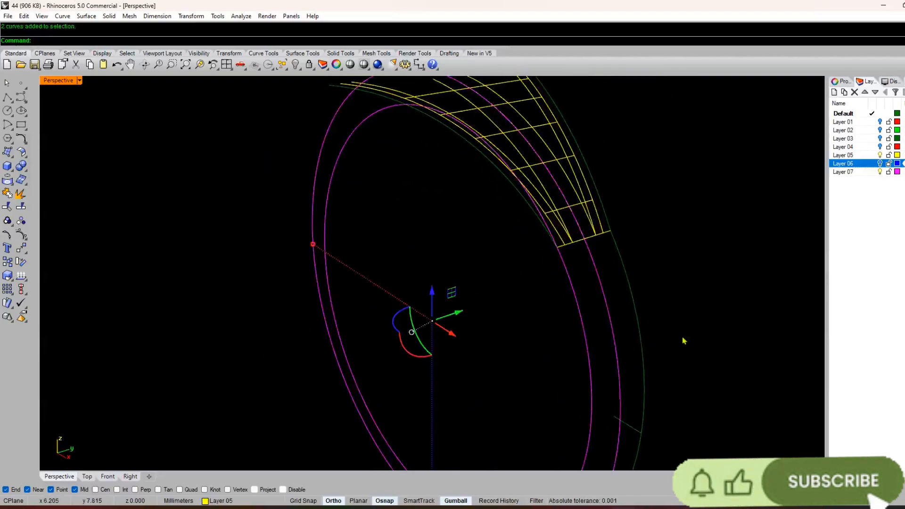
{"action": "left_click", "coordinate": [211, 502]}
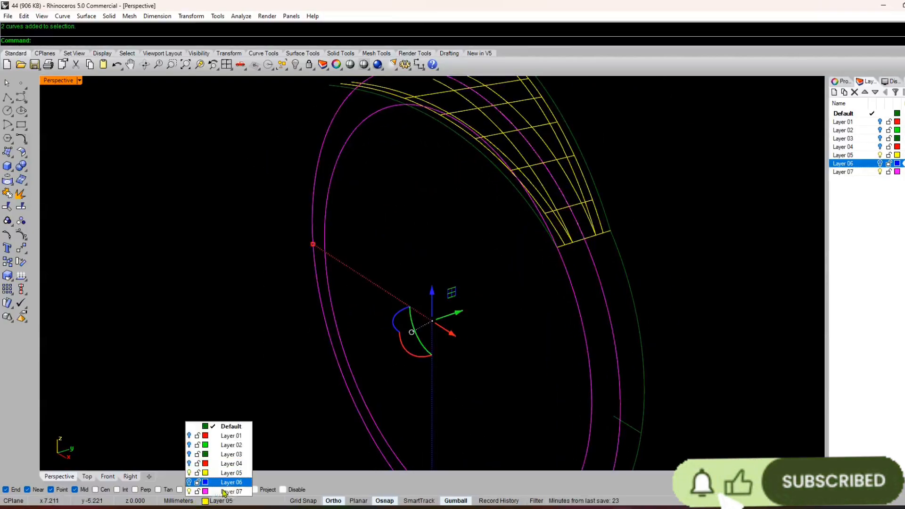
{"action": "double_click", "coordinate": [230, 492]}
{"action": "left_click", "coordinate": [285, 370]}
{"action": "scroll", "coordinate": [286, 369], "scroll_direction": "down", "scroll_amount": 5}
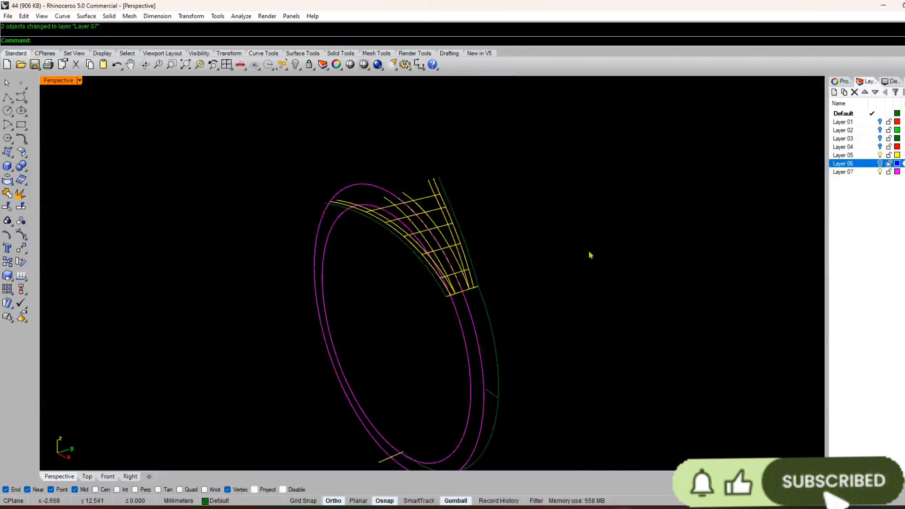
{"action": "left_click", "coordinate": [881, 172]}
Step: Join the upper flared curve with the lower side arc on the same side of the band and rebuild the result
{"action": "right_click_drag", "start_coordinate": [511, 326], "coordinate": [410, 338]}
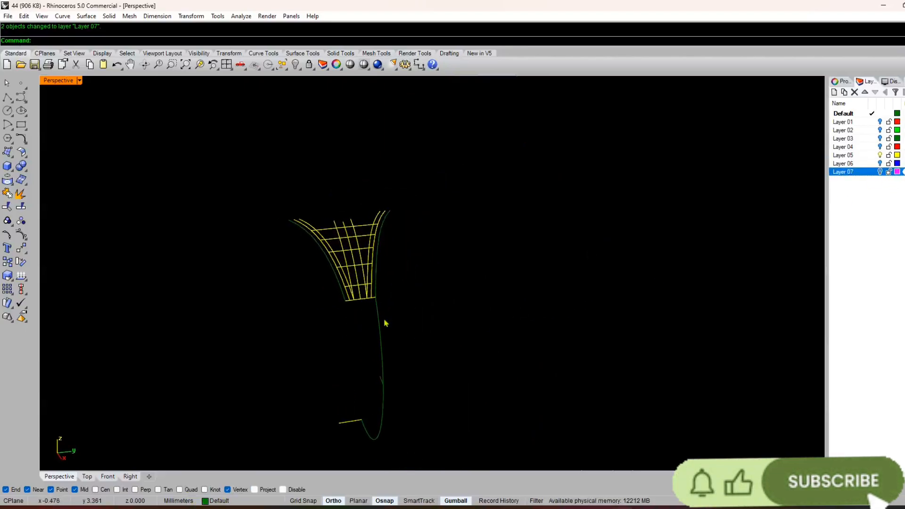
{"action": "scroll", "coordinate": [363, 317], "scroll_direction": "up", "scroll_amount": 3}
{"action": "left_click", "coordinate": [364, 276]}
{"action": "left_click", "coordinate": [368, 309], "text": "shift"}
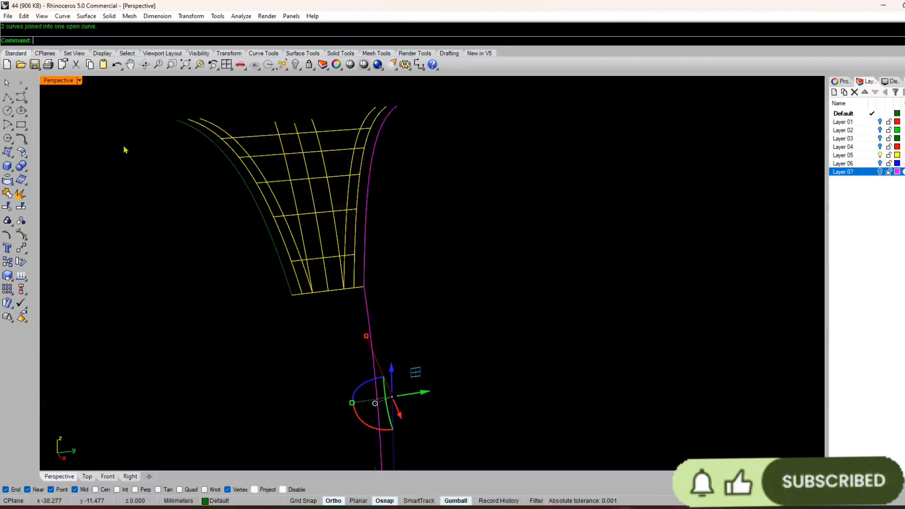
{"action": "scroll", "coordinate": [378, 170], "scroll_direction": "down", "scroll_amount": 6}
{"action": "right_click", "coordinate": [376, 196]}
{"action": "right_click", "coordinate": [378, 196]}
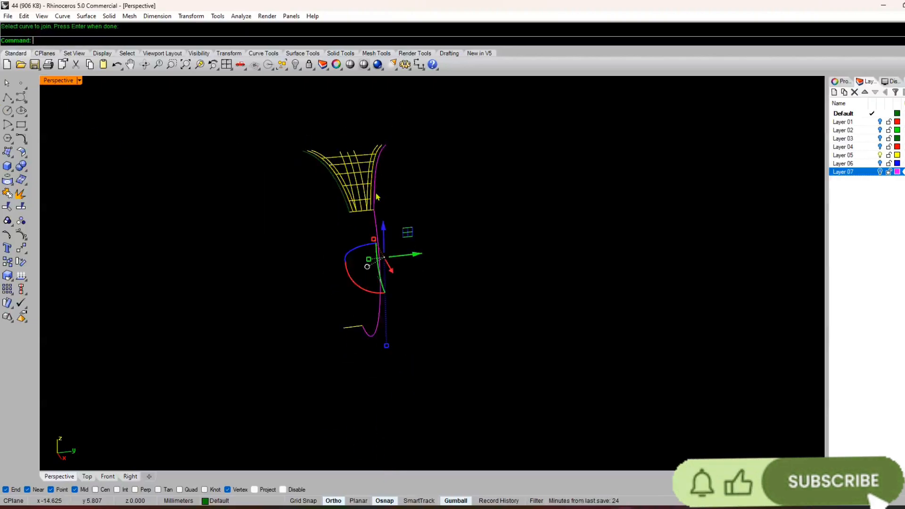
{"action": "type", "text": "rb"}
{"action": "key", "text": "Return"}
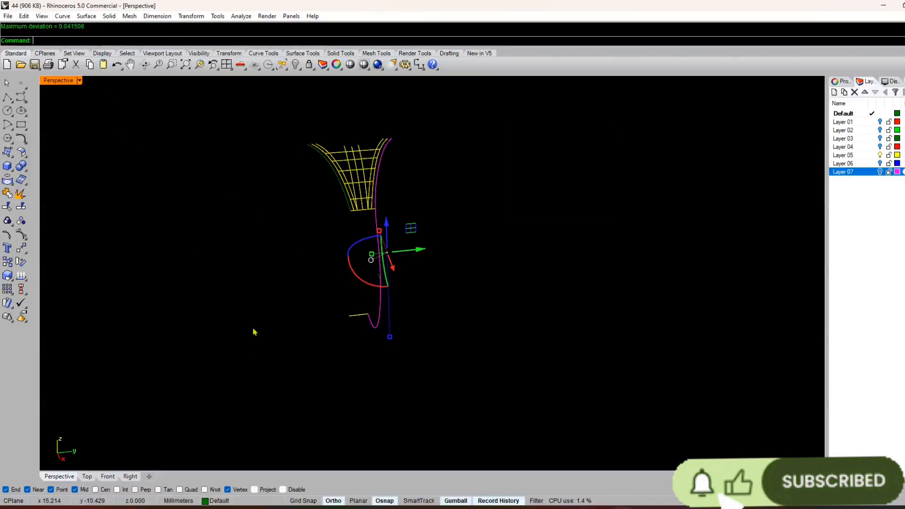
Step: Mirror the joined side curve to the opposite side of the band, starting the mirror plane at 0
{"action": "type", "text": "MR"}
{"action": "key", "text": "Return"}
{"action": "type", "text": "0"}
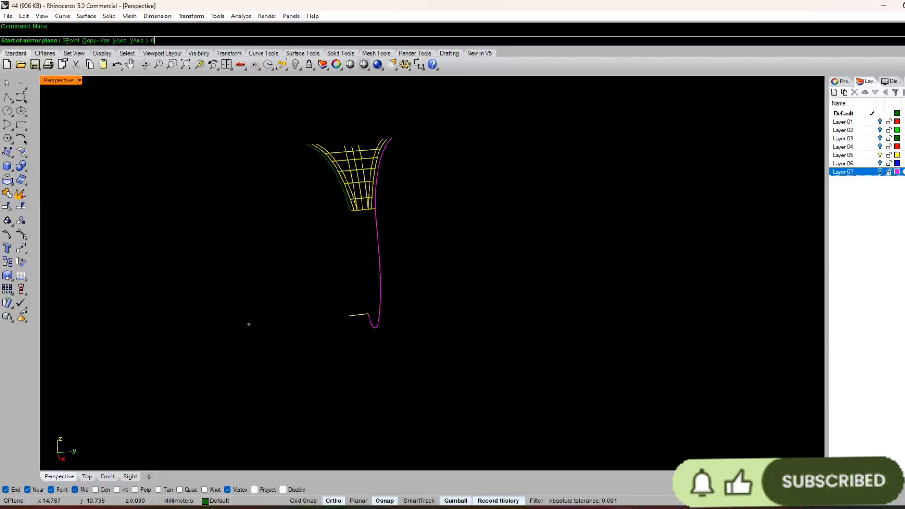
{"action": "key", "text": "Return"}
{"action": "left_click", "coordinate": [340, 411]}
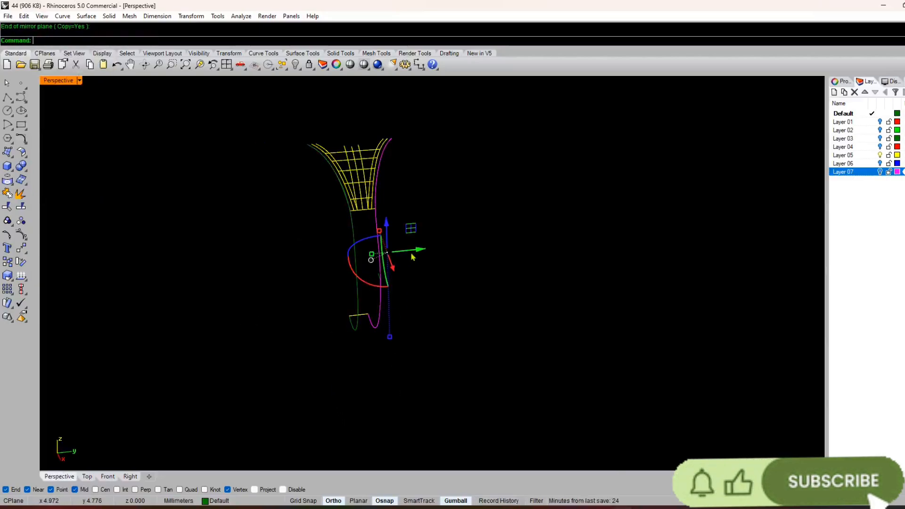
{"action": "left_click_drag", "start_coordinate": [413, 257], "coordinate": [433, 254]}
{"action": "key", "text": "ctrl+z"}
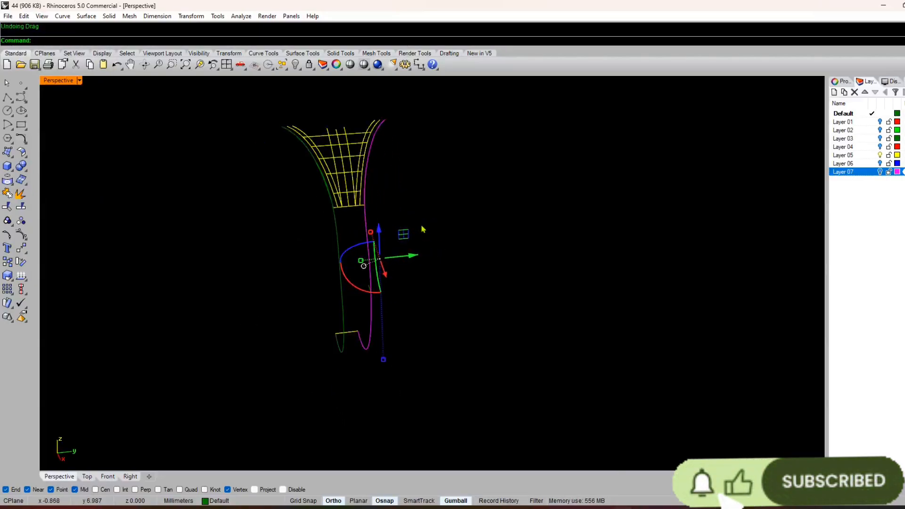
{"action": "scroll", "coordinate": [415, 228], "scroll_direction": "up", "scroll_amount": 3}
{"action": "left_click", "coordinate": [252, 198]}
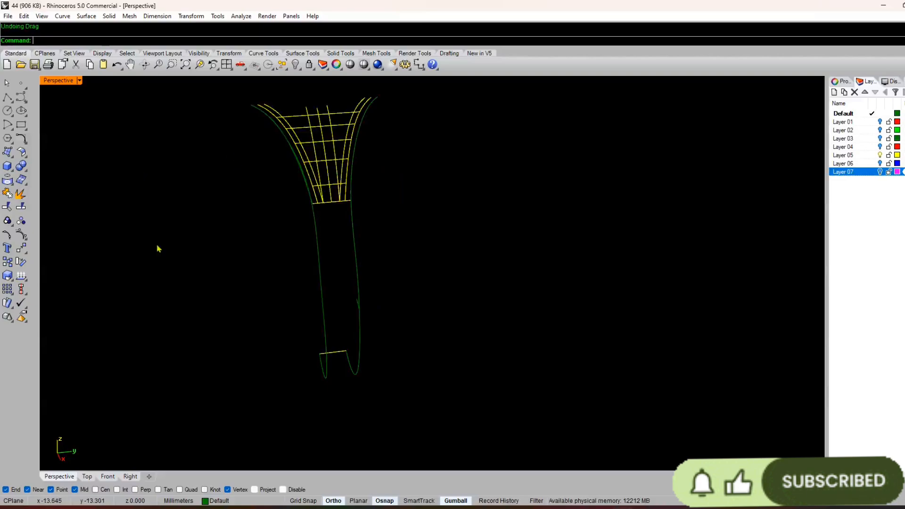
Step: Show the original side curve's control points in the Right view and shift the point near the upper cross line slightly outward
{"action": "left_click", "coordinate": [131, 476]}
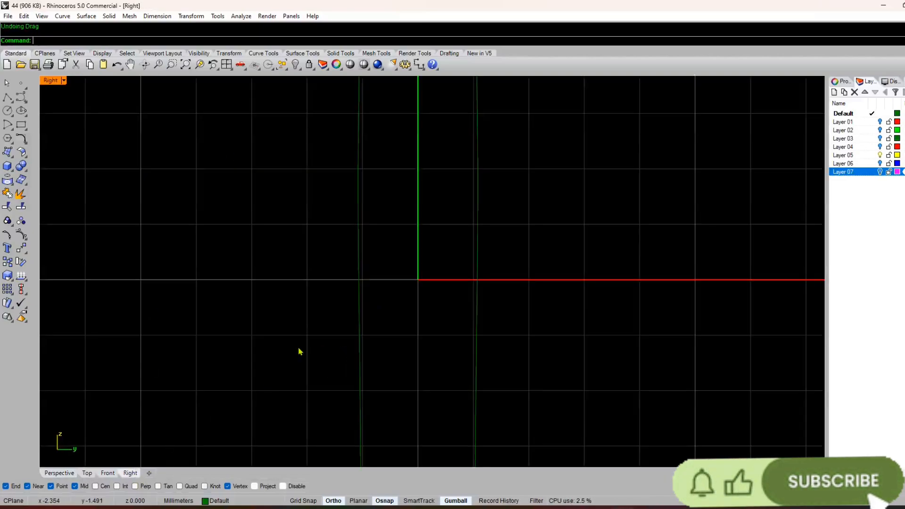
{"action": "scroll", "coordinate": [342, 322], "scroll_direction": "down", "scroll_amount": 14}
{"action": "scroll", "coordinate": [356, 330], "scroll_direction": "up", "scroll_amount": 9}
{"action": "left_click", "coordinate": [392, 229]}
{"action": "right_click_drag", "start_coordinate": [394, 230], "coordinate": [379, 363]}
{"action": "key", "text": "Return"}
{"action": "scroll", "coordinate": [386, 200], "scroll_direction": "up", "scroll_amount": 8}
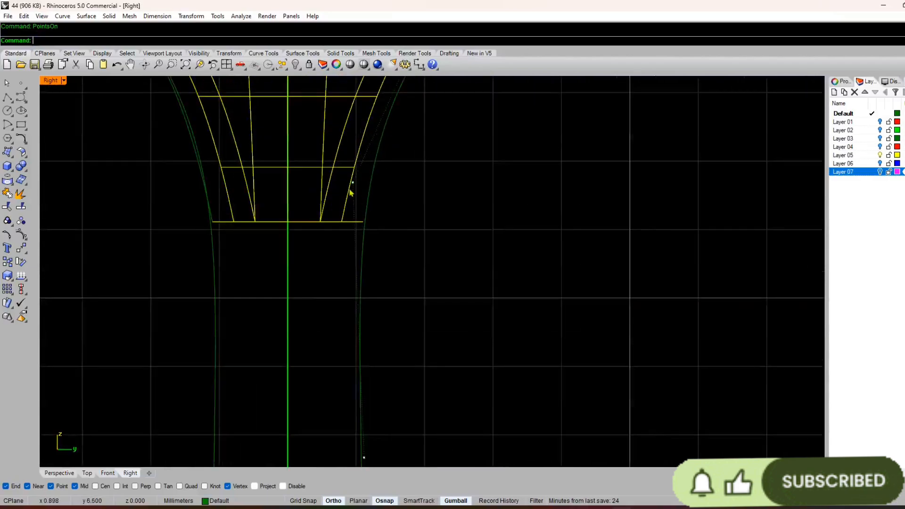
{"action": "left_click", "coordinate": [352, 183]}
{"action": "left_click_drag", "start_coordinate": [380, 184], "coordinate": [396, 189]}
{"action": "scroll", "coordinate": [393, 189], "scroll_direction": "down", "scroll_amount": 12}
{"action": "right_click_drag", "start_coordinate": [389, 250], "coordinate": [390, 217]}
{"action": "scroll", "coordinate": [389, 211], "scroll_direction": "up", "scroll_amount": 4}
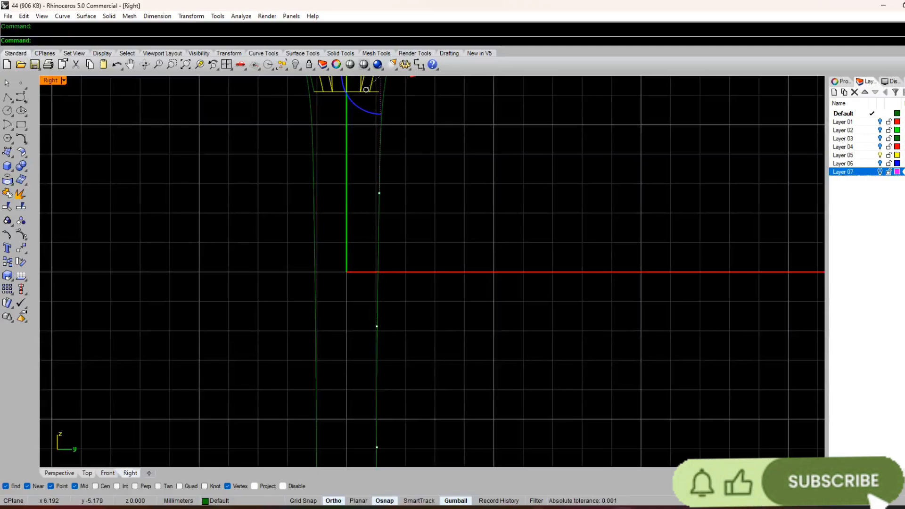
Step: Hide the Right view's grid and turn off the side curve's control points
{"action": "scroll", "coordinate": [435, 322], "scroll_direction": "down", "scroll_amount": 5}
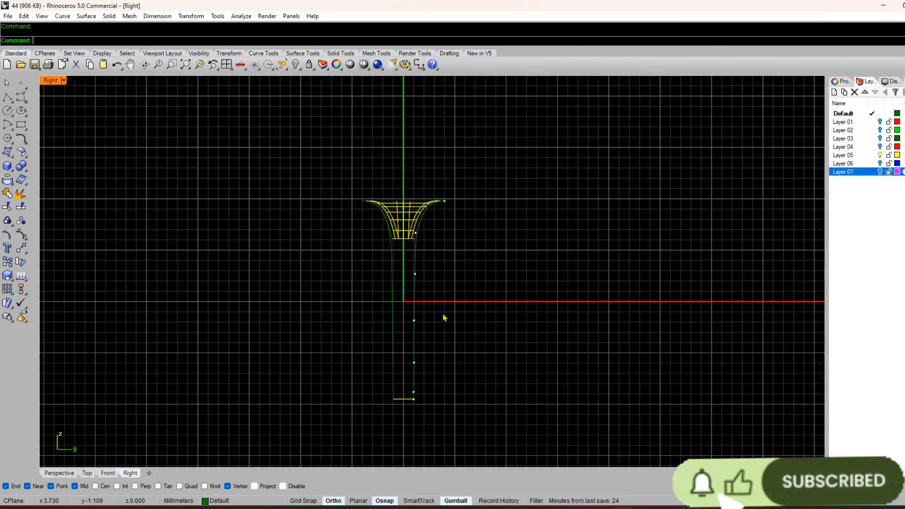
{"action": "key", "text": "F7"}
{"action": "scroll", "coordinate": [423, 305], "scroll_direction": "up", "scroll_amount": 8}
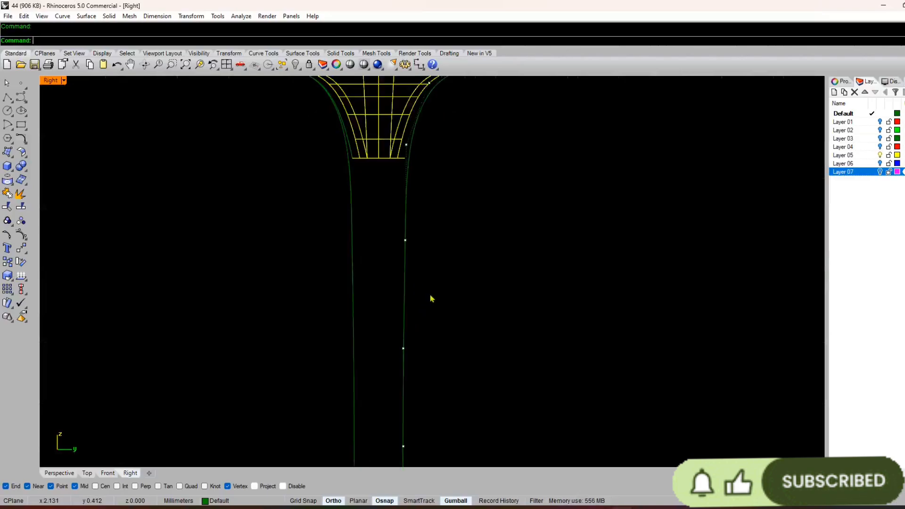
{"action": "scroll", "coordinate": [430, 299], "scroll_direction": "down", "scroll_amount": 6}
{"action": "right_click_drag", "start_coordinate": [425, 299], "coordinate": [447, 265]}
{"action": "scroll", "coordinate": [437, 300], "scroll_direction": "up", "scroll_amount": 3}
{"action": "scroll", "coordinate": [438, 301], "scroll_direction": "down", "scroll_amount": 4}
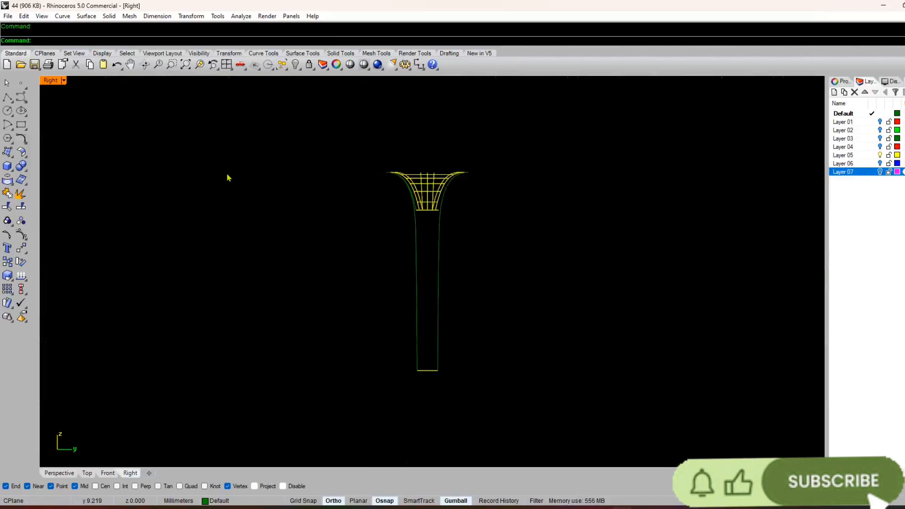
Step: Draw a horizontal line joining the lower ends of the two side curves
{"action": "scroll", "coordinate": [438, 382], "scroll_direction": "up", "scroll_amount": 3}
{"action": "type", "text": "l"}
{"action": "key", "text": "Return"}
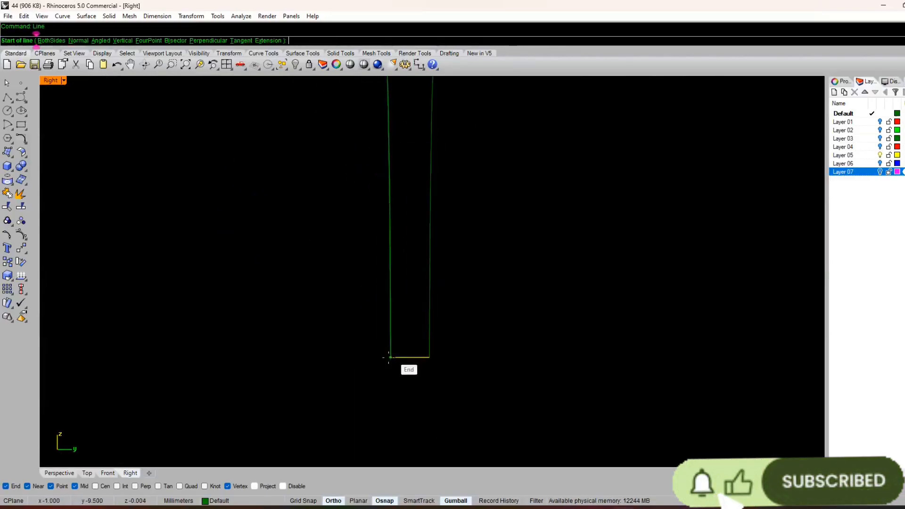
{"action": "left_click", "coordinate": [390, 358]}
{"action": "left_click", "coordinate": [429, 357]}
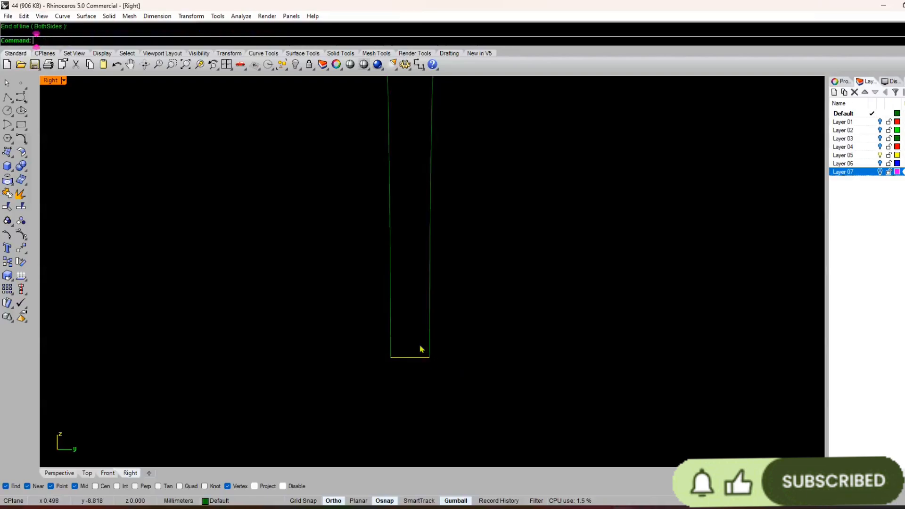
{"action": "key", "text": "Return"}
{"action": "left_click", "coordinate": [390, 315]}
{"action": "key", "text": "Escape"}
Step: Draw a trial horizontal line between the two side curves across the middle of the band, and delete it
{"action": "right_click_drag", "start_coordinate": [416, 226], "coordinate": [411, 327]}
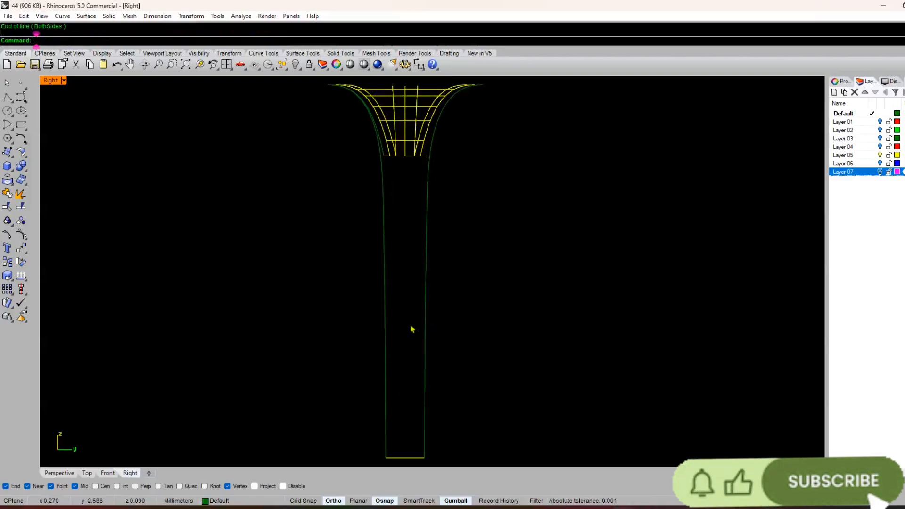
{"action": "key", "text": "Return"}
{"action": "left_click", "coordinate": [386, 292]}
{"action": "left_click", "coordinate": [425, 293]}
{"action": "right_click_drag", "start_coordinate": [424, 296], "coordinate": [415, 320]}
{"action": "left_click", "coordinate": [421, 320]}
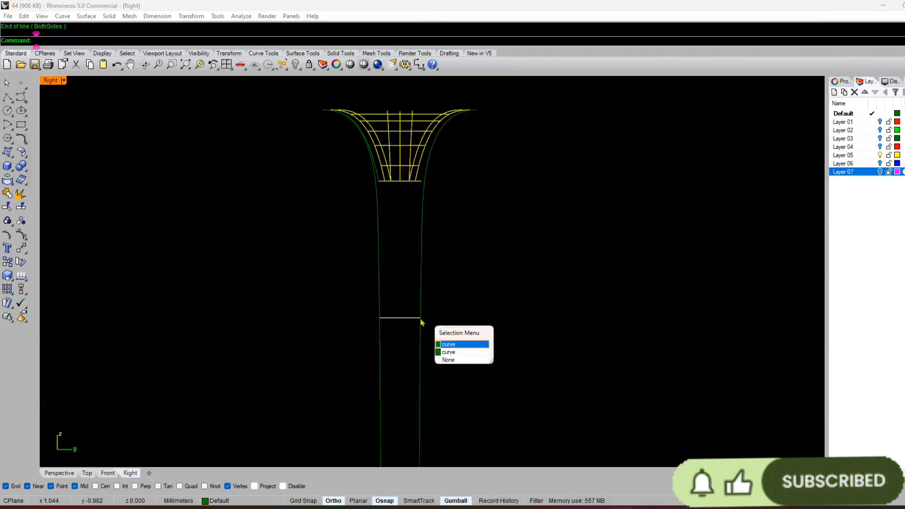
{"action": "left_click", "coordinate": [448, 344]}
{"action": "key", "text": "Delete"}
Step: Delete the two full-length side curves and the offset short line between them
{"action": "left_click_drag", "start_coordinate": [410, 318], "coordinate": [339, 341]}
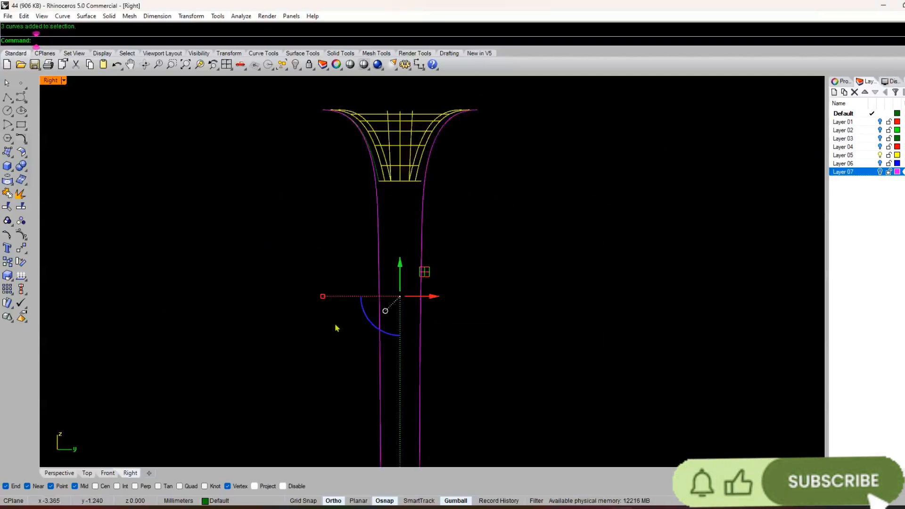
{"action": "left_click", "coordinate": [53, 471]}
{"action": "scroll", "coordinate": [436, 219], "scroll_direction": "down", "scroll_amount": 2}
{"action": "right_click_drag", "start_coordinate": [434, 222], "coordinate": [429, 240]}
{"action": "key", "text": "Delete"}
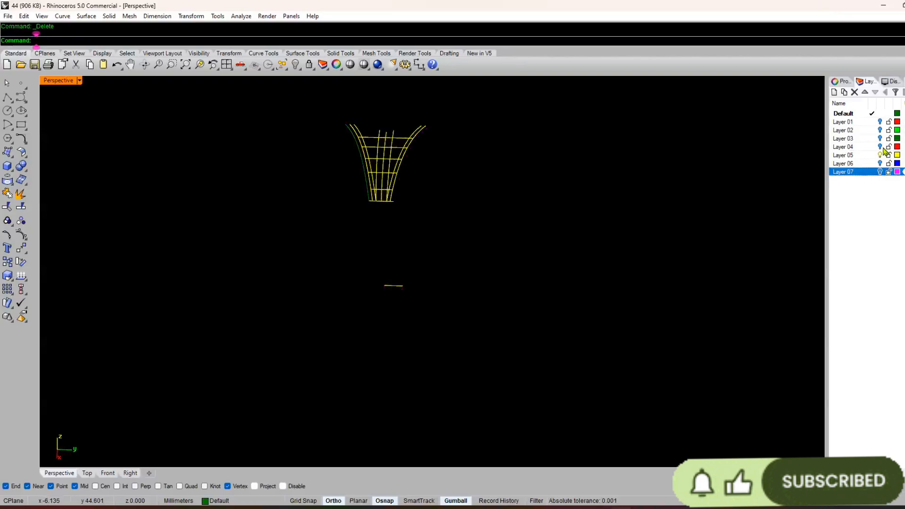
Step: Turn on Layer 01 and delete the leftover upper curve beside its side curve
{"action": "left_click", "coordinate": [881, 123]}
{"action": "right_click_drag", "start_coordinate": [395, 285], "coordinate": [399, 260]}
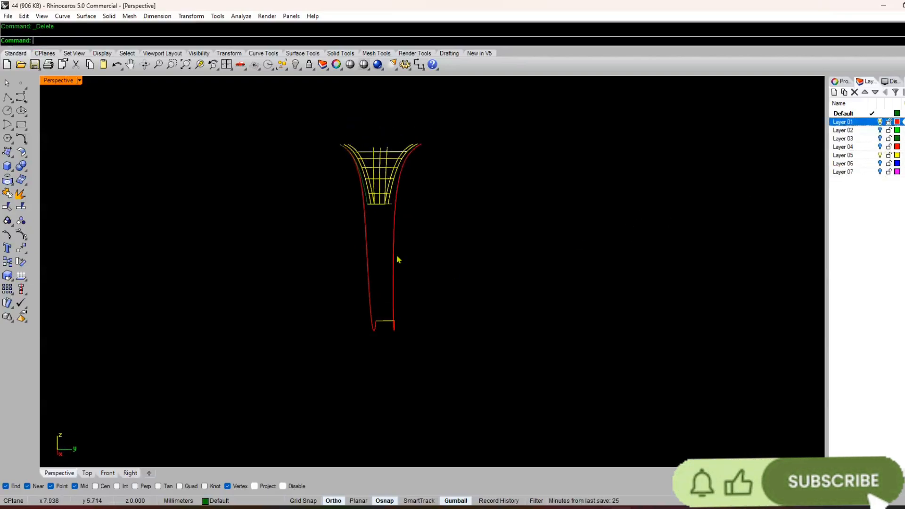
{"action": "scroll", "coordinate": [370, 190], "scroll_direction": "up", "scroll_amount": 3}
{"action": "left_click", "coordinate": [358, 198]}
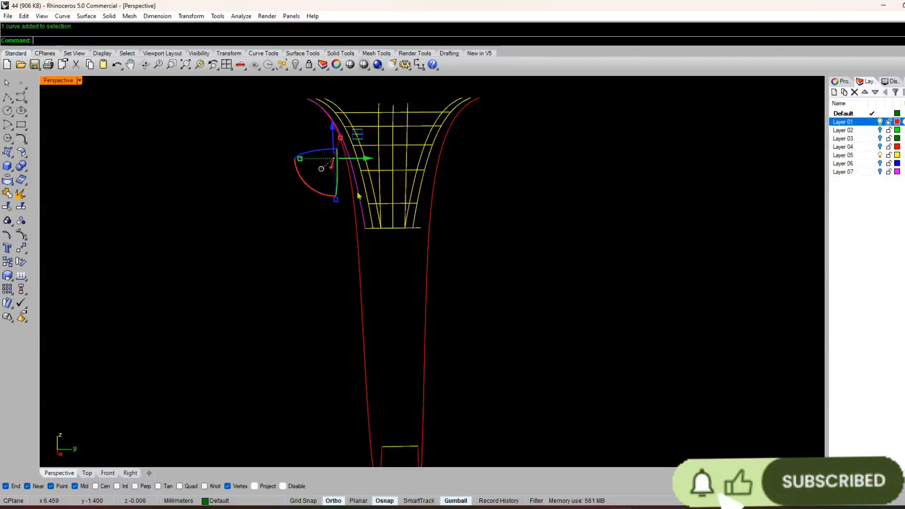
{"action": "key", "text": "Delete"}
Step: Draw a line between the two Layer 01 side curves at the height of the upper cross line
{"action": "mouse_move", "coordinate": [376, 226]}
{"action": "right_mouse_down"}
{"action": "mouse_move", "coordinate": [378, 244]}
{"action": "mouse_move", "coordinate": [384, 231]}
{"action": "right_mouse_up"}
{"action": "scroll", "coordinate": [379, 237], "scroll_direction": "down", "scroll_amount": 3}
{"action": "scroll", "coordinate": [383, 231], "scroll_direction": "up", "scroll_amount": 2}
{"action": "scroll", "coordinate": [385, 233], "scroll_direction": "up", "scroll_amount": 3}
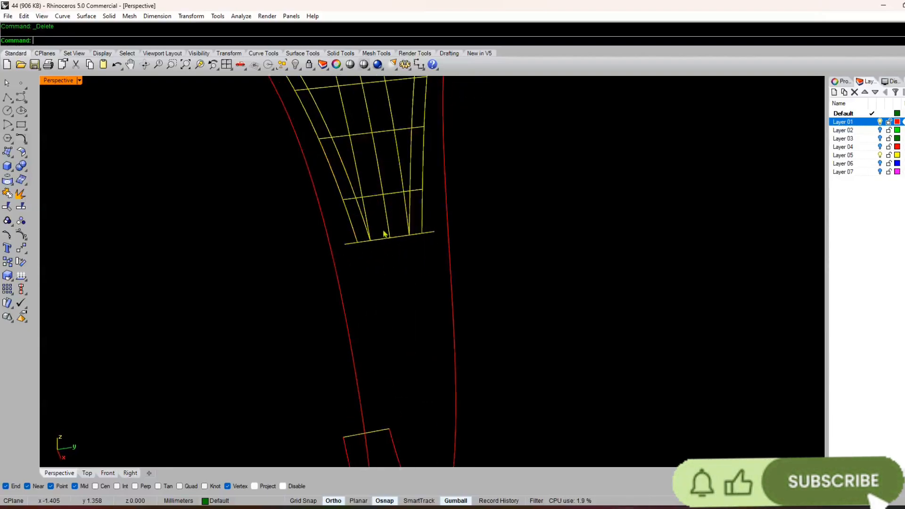
{"action": "type", "text": "l"}
{"action": "key", "text": "Return"}
{"action": "right_click_drag", "start_coordinate": [358, 261], "coordinate": [343, 239]}
{"action": "scroll", "coordinate": [340, 237], "scroll_direction": "up", "scroll_amount": 5}
{"action": "left_click", "coordinate": [323, 237]}
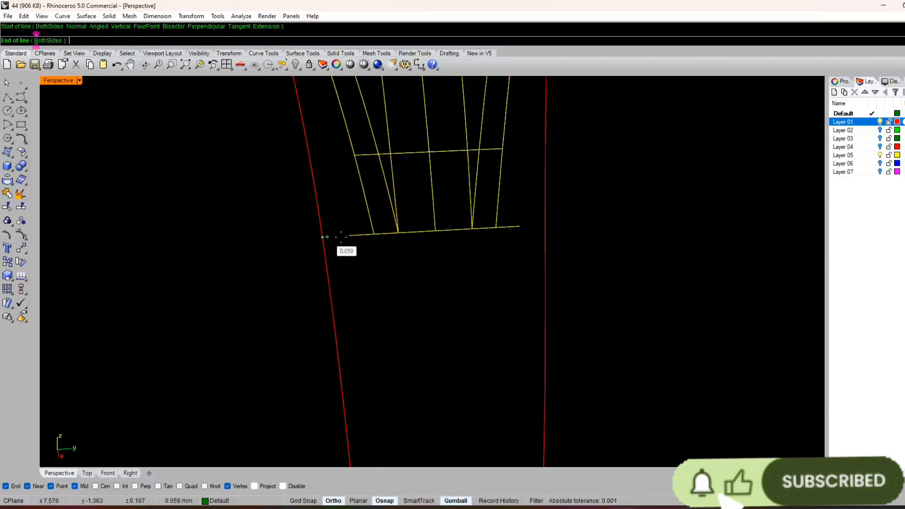
{"action": "left_click", "coordinate": [546, 227]}
{"action": "right_click_drag", "start_coordinate": [518, 263], "coordinate": [484, 251]}
Step: Split both Layer 01 side curves with the new cross line and select the lower pieces to check the split
{"action": "left_click_drag", "start_coordinate": [554, 303], "coordinate": [368, 338]}
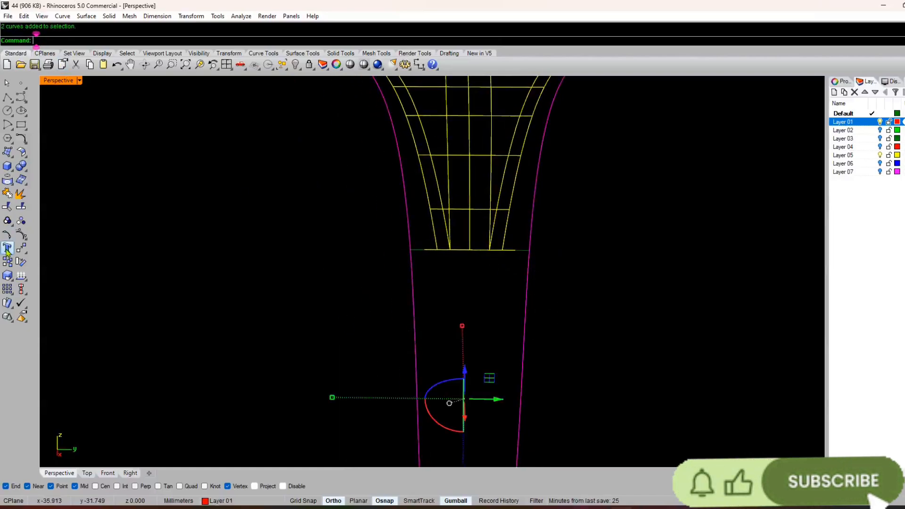
{"action": "left_click", "coordinate": [523, 251]}
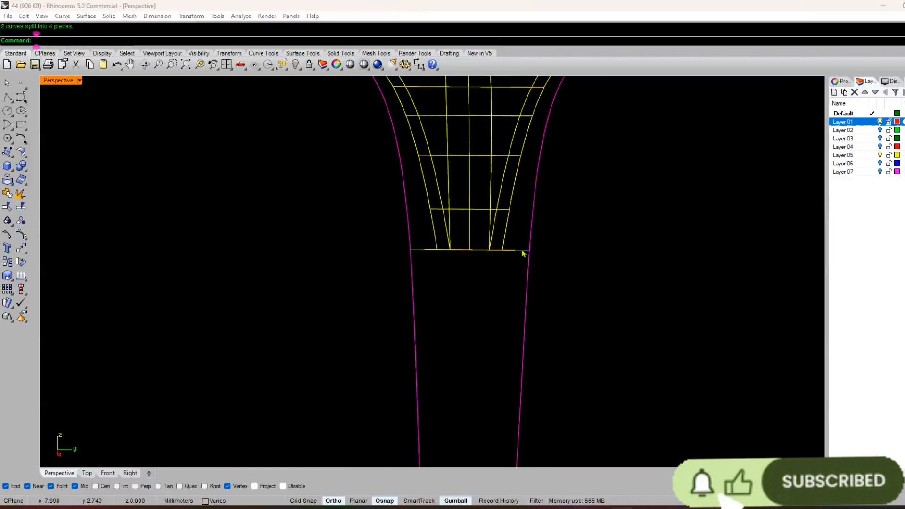
{"action": "key", "text": "Return"}
{"action": "left_click", "coordinate": [486, 283]}
{"action": "left_click", "coordinate": [528, 280]}
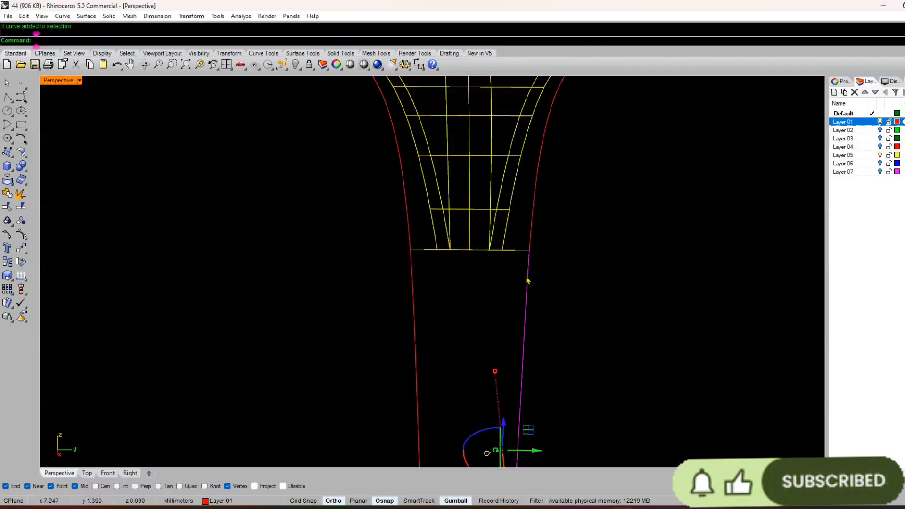
{"action": "left_click", "coordinate": [414, 296]}
{"action": "right_click_drag", "start_coordinate": [414, 295], "coordinate": [492, 260]}
{"action": "scroll", "coordinate": [492, 260], "scroll_direction": "up", "scroll_amount": 5}
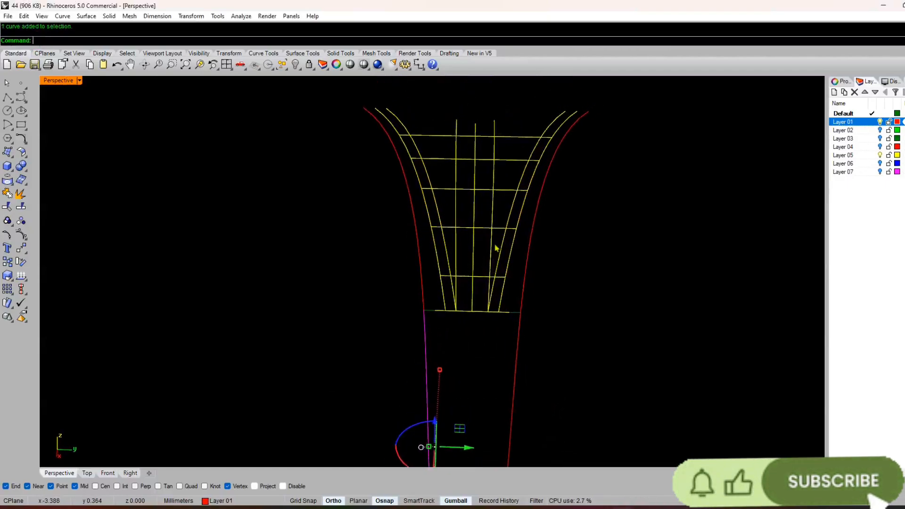
Step: Turn off Layer 05 to hide the yellow pattern lines between the side curves
{"action": "scroll", "coordinate": [442, 218], "scroll_direction": "down", "scroll_amount": 3}
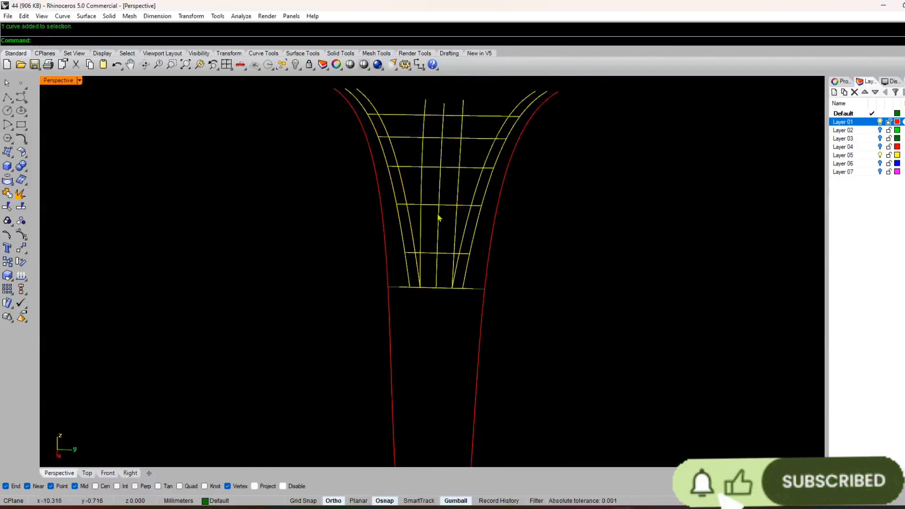
{"action": "scroll", "coordinate": [572, 204], "scroll_direction": "up", "scroll_amount": 2}
{"action": "left_click", "coordinate": [882, 157]}
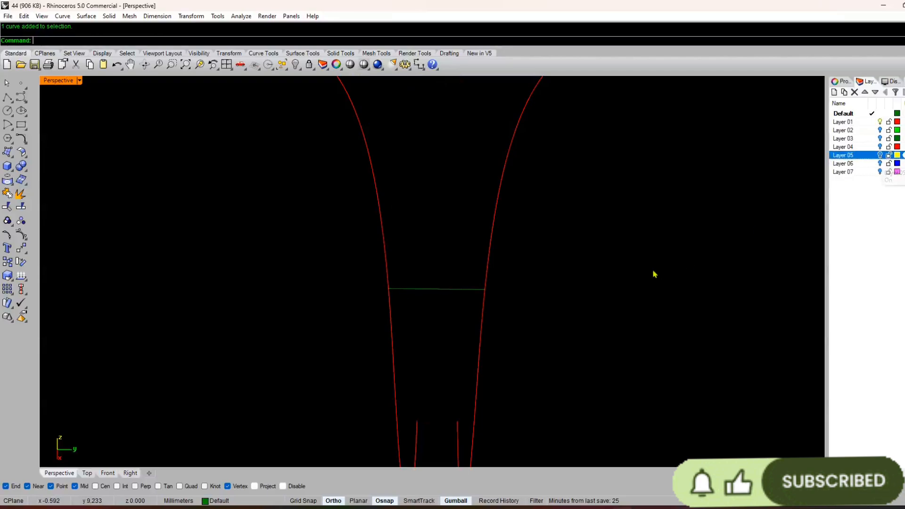
Step: Sweep the short cross line along the two upper side curves with Sweep 2 Rails, leaving the cross section unsimplified
{"action": "scroll", "coordinate": [613, 283], "scroll_direction": "down", "scroll_amount": 2}
{"action": "left_click_drag", "start_coordinate": [566, 213], "coordinate": [440, 193]}
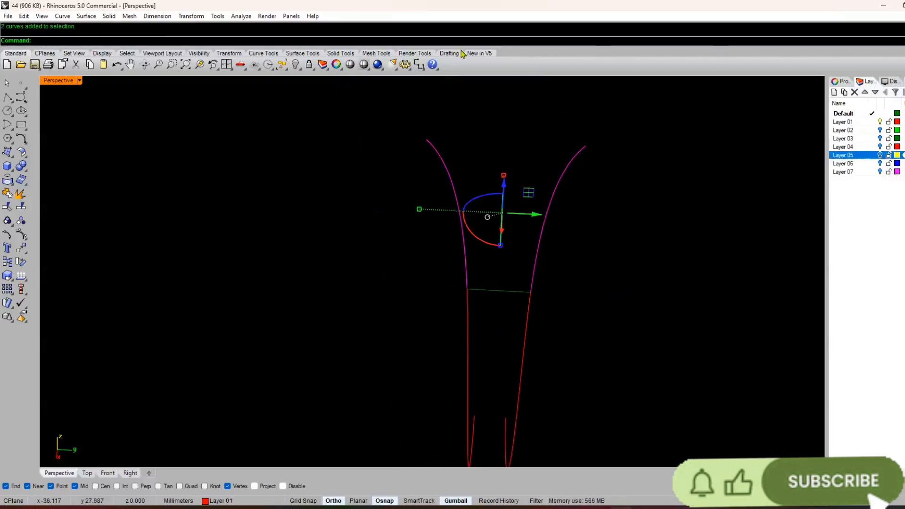
{"action": "left_click", "coordinate": [87, 16]}
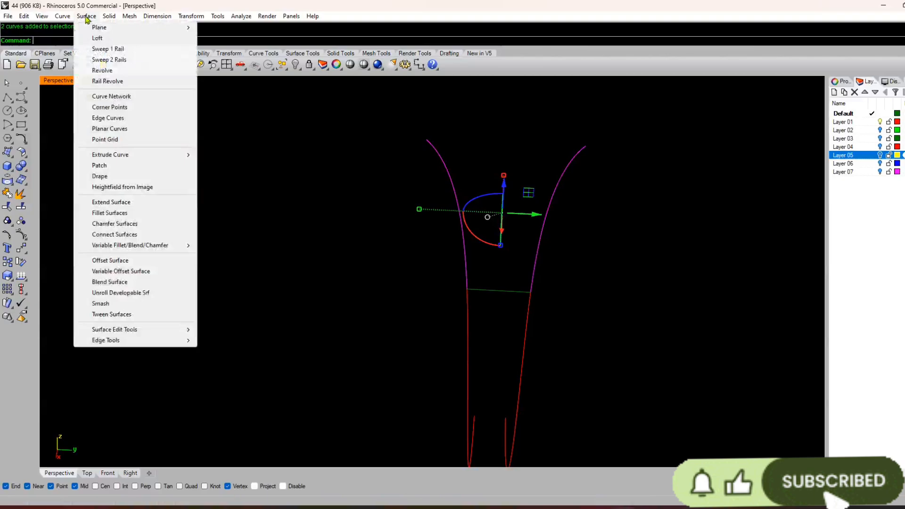
{"action": "left_click", "coordinate": [106, 61]}
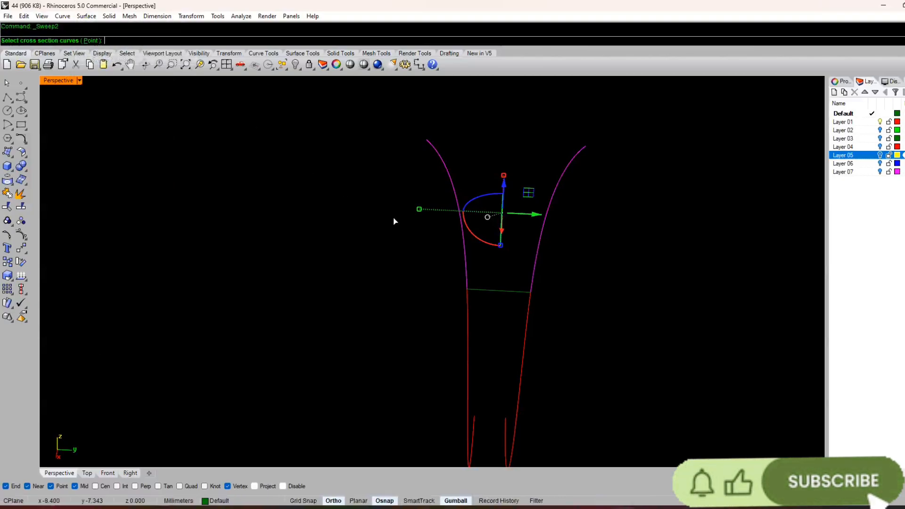
{"action": "left_click", "coordinate": [497, 292]}
{"action": "right_click", "coordinate": [498, 292]}
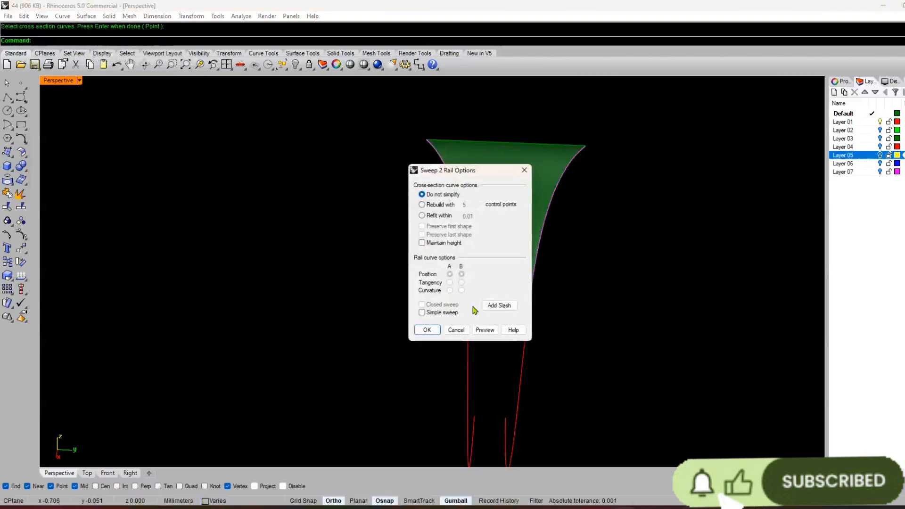
{"action": "left_click", "coordinate": [427, 330]}
Step: Inspect the swept surface from several angles and check the contents of Layers 04 and 07
{"action": "scroll", "coordinate": [394, 332], "scroll_direction": "down", "scroll_amount": 4}
{"action": "right_click_drag", "start_coordinate": [392, 334], "coordinate": [372, 342]}
{"action": "left_click", "coordinate": [372, 341]}
{"action": "right_click_drag", "start_coordinate": [502, 270], "coordinate": [456, 265]}
{"action": "scroll", "coordinate": [455, 264], "scroll_direction": "up", "scroll_amount": 2}
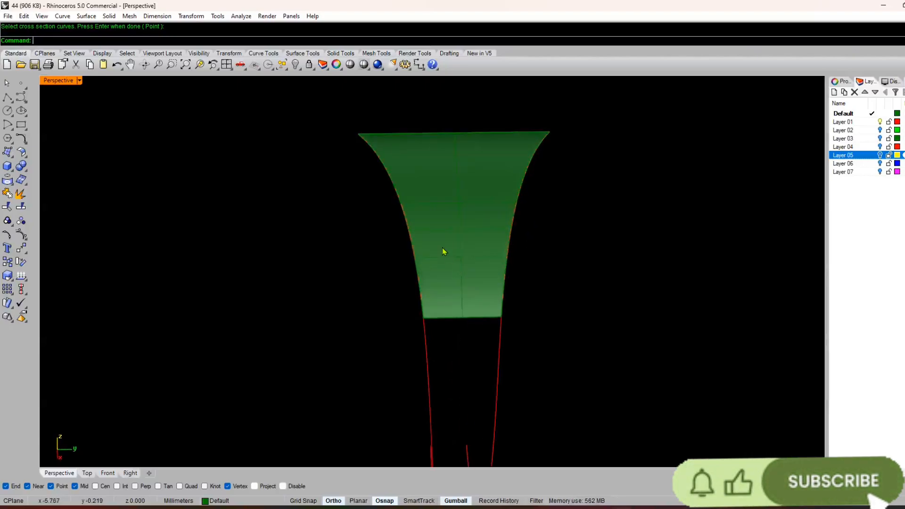
{"action": "right_click_drag", "start_coordinate": [601, 226], "coordinate": [667, 226]}
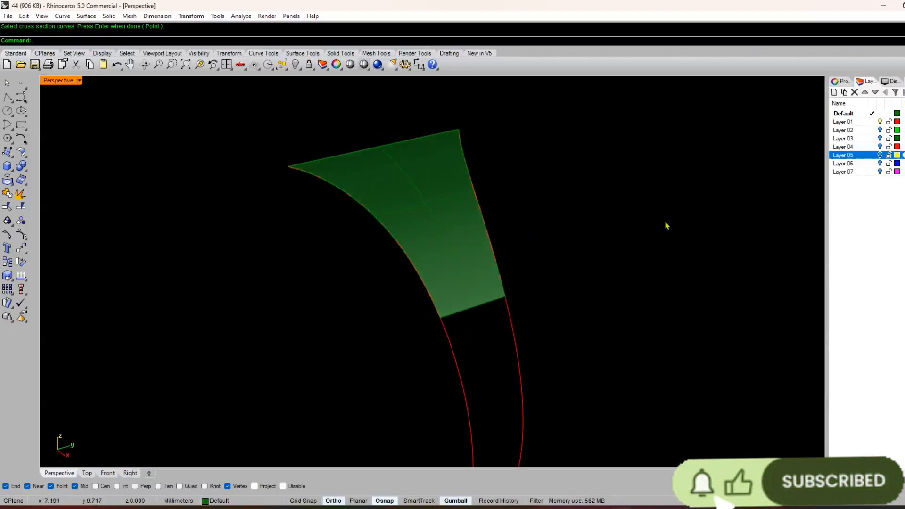
{"action": "left_click", "coordinate": [881, 147]}
{"action": "scroll", "coordinate": [651, 235], "scroll_direction": "down", "scroll_amount": 5}
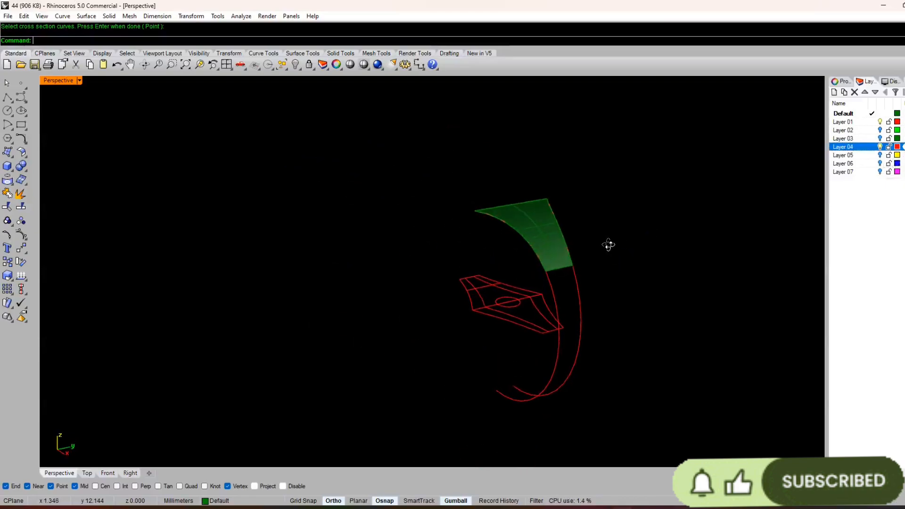
{"action": "left_click", "coordinate": [879, 148]}
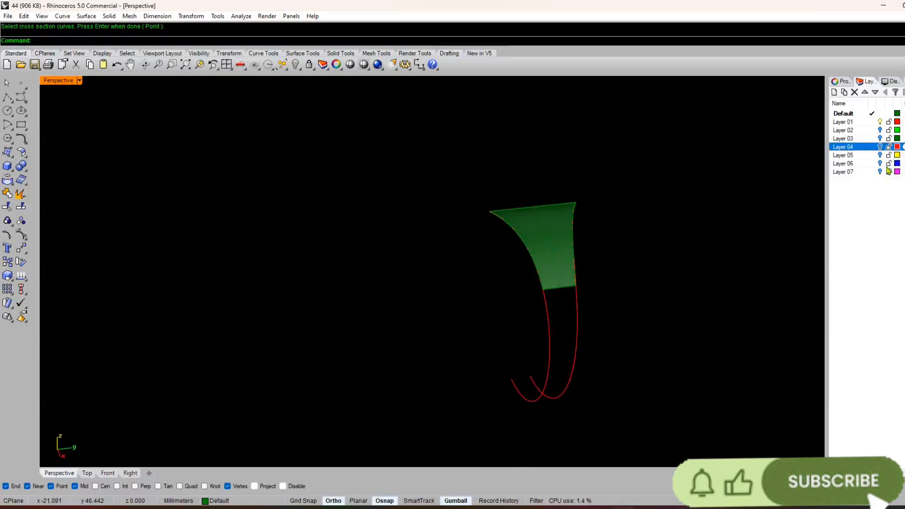
{"action": "left_click", "coordinate": [881, 172]}
{"action": "left_click", "coordinate": [881, 171]}
Step: Turn on Layer 06 with the flat blue pattern curves and keep Layer 05 hidden
{"action": "left_click", "coordinate": [880, 155]}
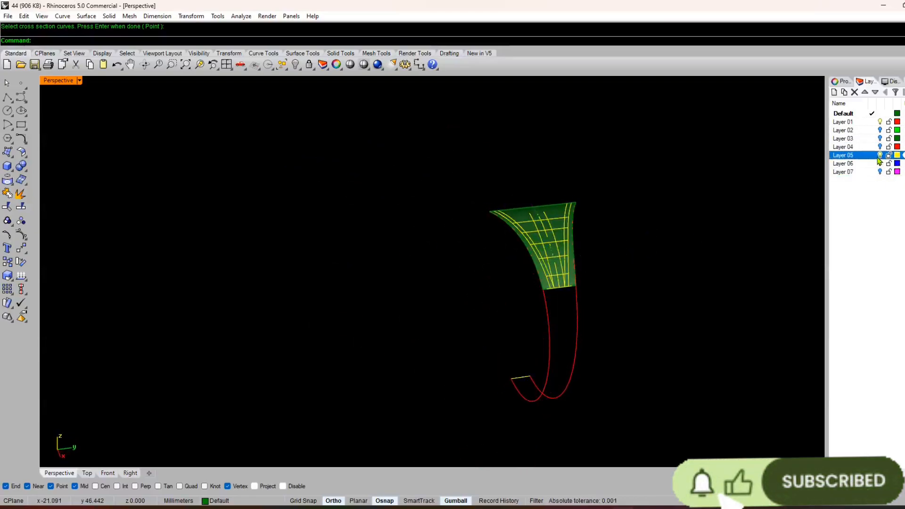
{"action": "left_click", "coordinate": [880, 156]}
{"action": "left_click", "coordinate": [880, 163]}
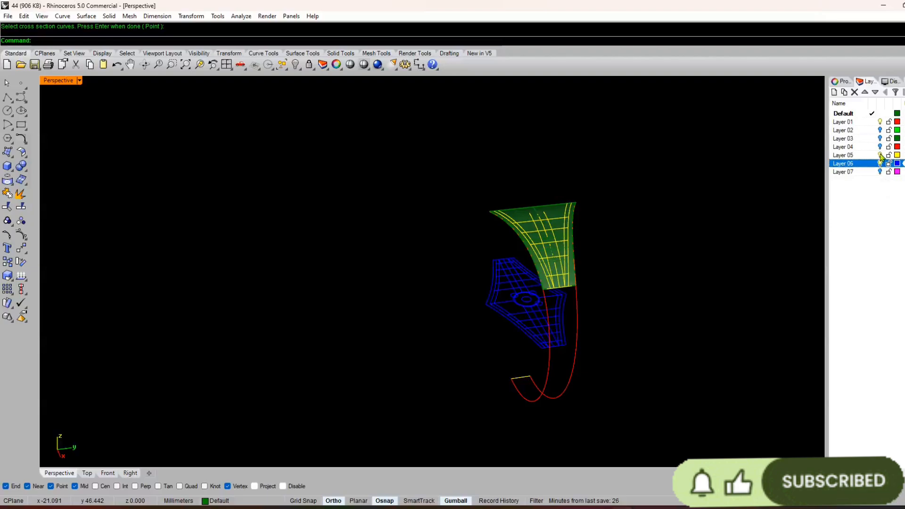
{"action": "right_click_drag", "start_coordinate": [474, 371], "coordinate": [423, 313]}
Step: Compare the flat Layer 06 pattern with the swept surface in all four views and in perspective
{"action": "left_click", "coordinate": [224, 66]}
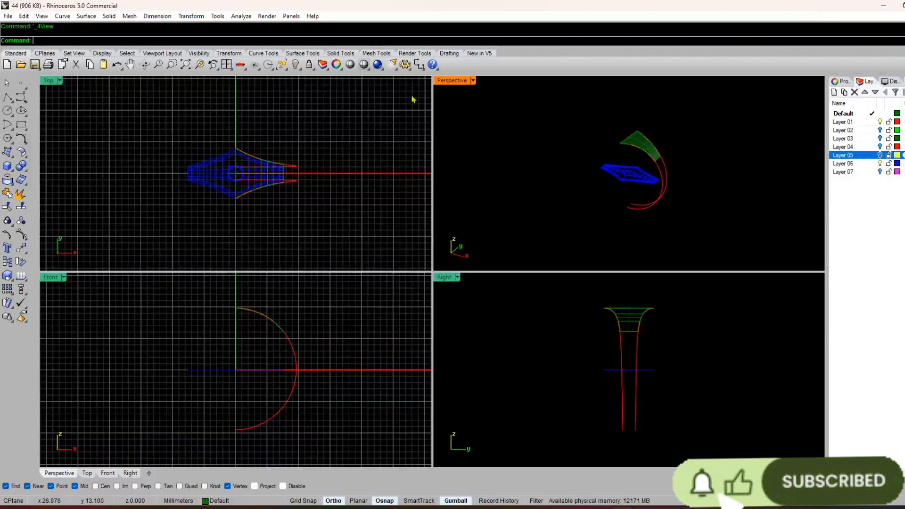
{"action": "double_click", "coordinate": [440, 86]}
{"action": "right_click_drag", "start_coordinate": [412, 293], "coordinate": [411, 319]}
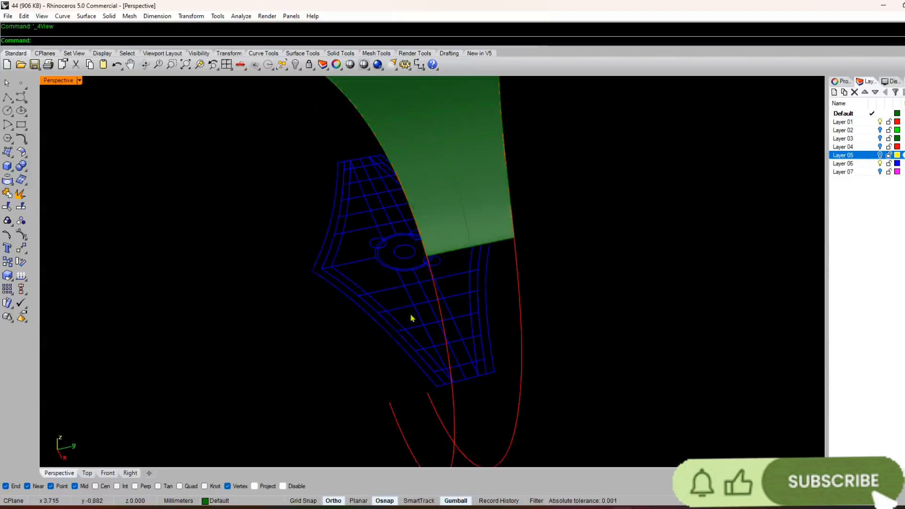
{"action": "left_click", "coordinate": [365, 307]}
{"action": "right_click_drag", "start_coordinate": [330, 383], "coordinate": [327, 374]}
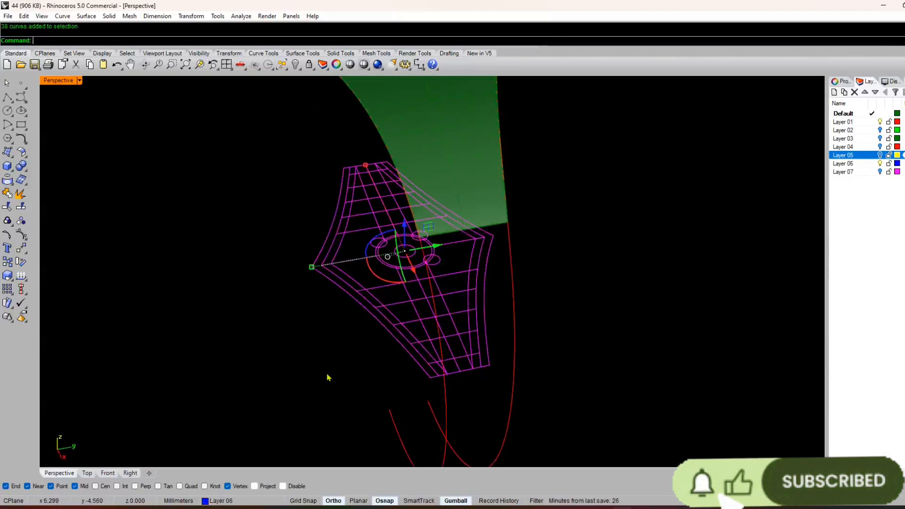
{"action": "left_click", "coordinate": [326, 374]}
{"action": "scroll", "coordinate": [378, 238], "scroll_direction": "down", "scroll_amount": 2}
{"action": "right_click_drag", "start_coordinate": [380, 254], "coordinate": [383, 285]}
Step: Offset the right-hand upper side curve inward on the swept surface by 0.8 mm
{"action": "right_click_drag", "start_coordinate": [470, 232], "coordinate": [474, 202]}
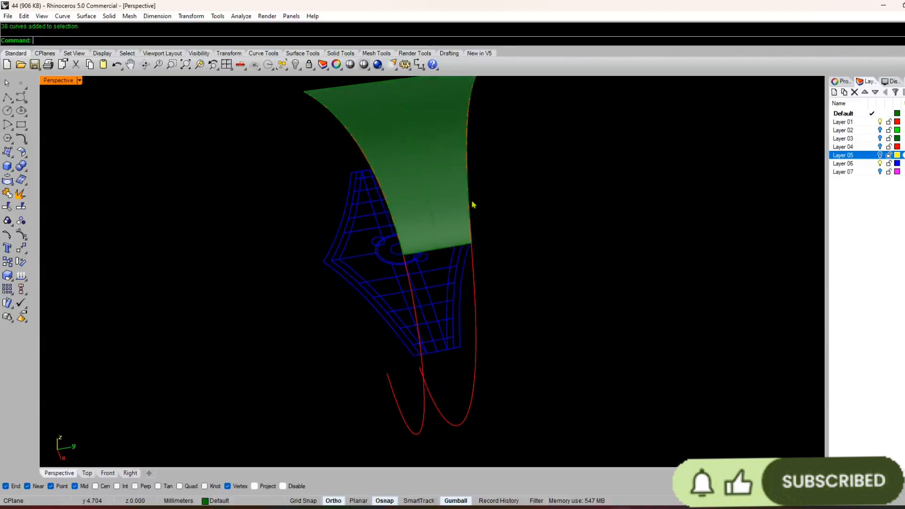
{"action": "left_click", "coordinate": [469, 195]}
{"action": "right_click", "coordinate": [470, 194]}
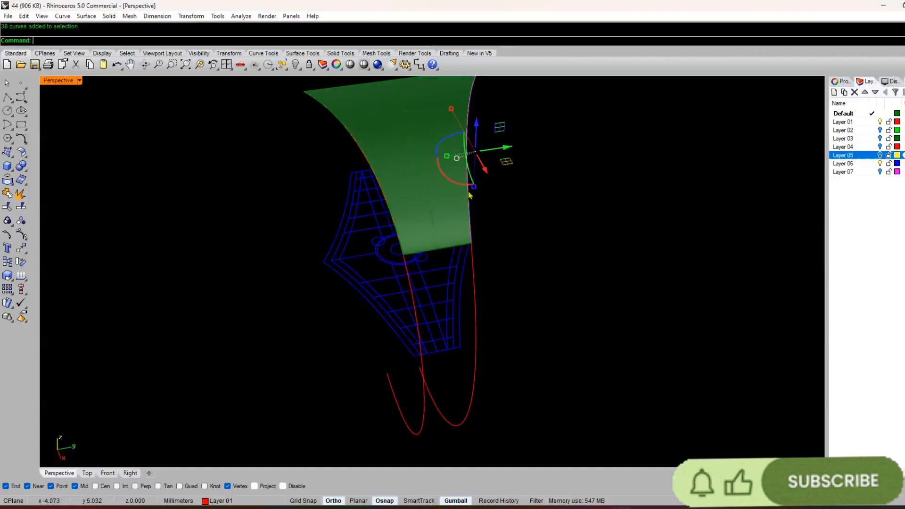
{"action": "left_click", "coordinate": [443, 200]}
{"action": "key", "text": "Return"}
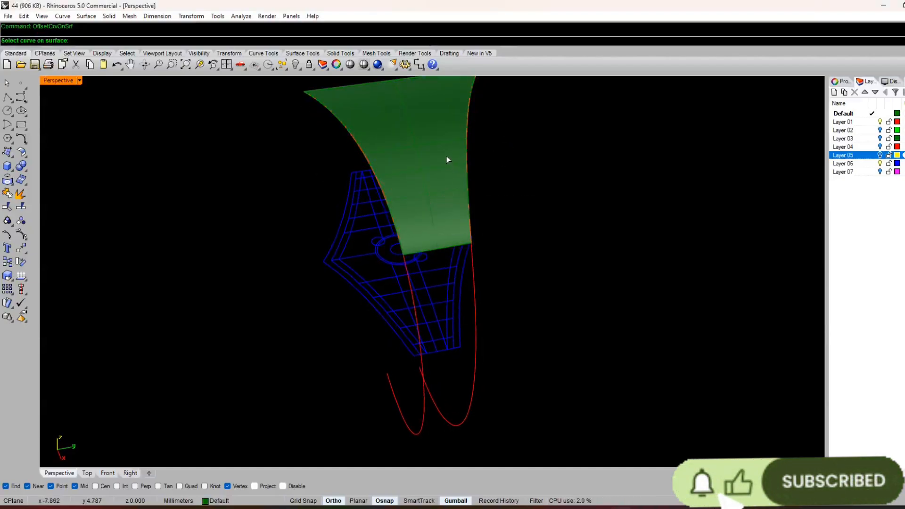
{"action": "right_click_drag", "start_coordinate": [446, 157], "coordinate": [448, 186]}
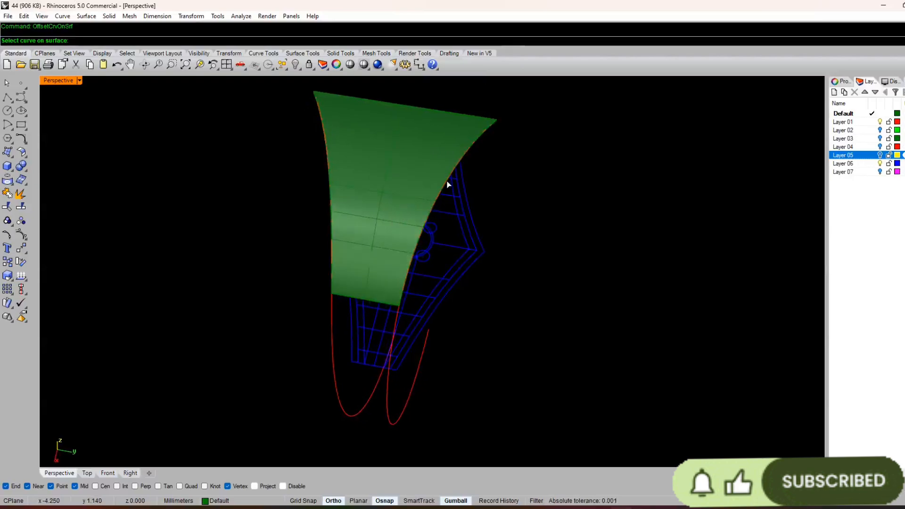
{"action": "left_click", "coordinate": [447, 185]}
{"action": "left_click", "coordinate": [475, 206]}
{"action": "left_click", "coordinate": [401, 208]}
{"action": "right_click_drag", "start_coordinate": [401, 208], "coordinate": [410, 224]}
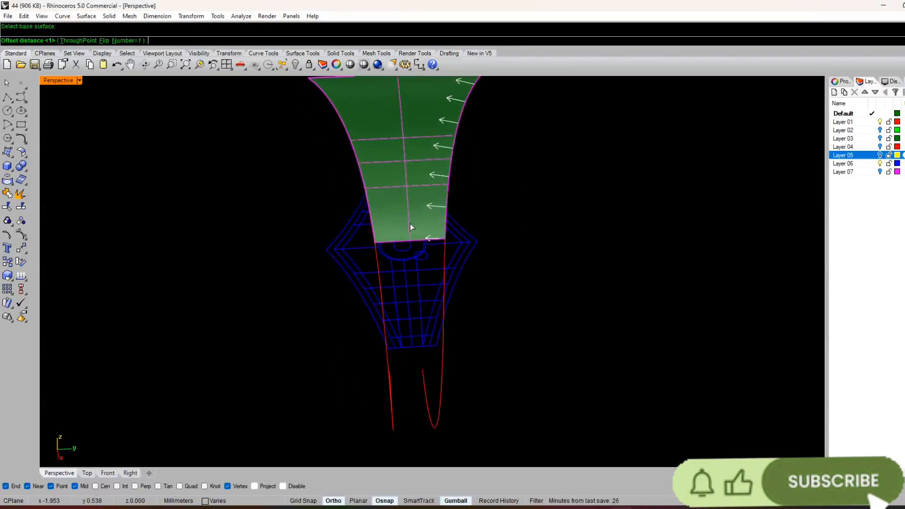
{"action": "key", "text": "Return"}
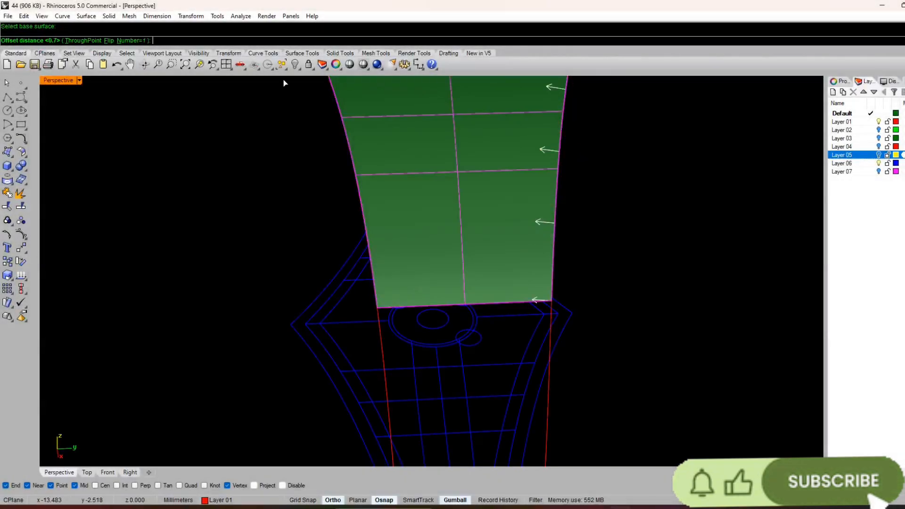
{"action": "key", "text": "Return"}
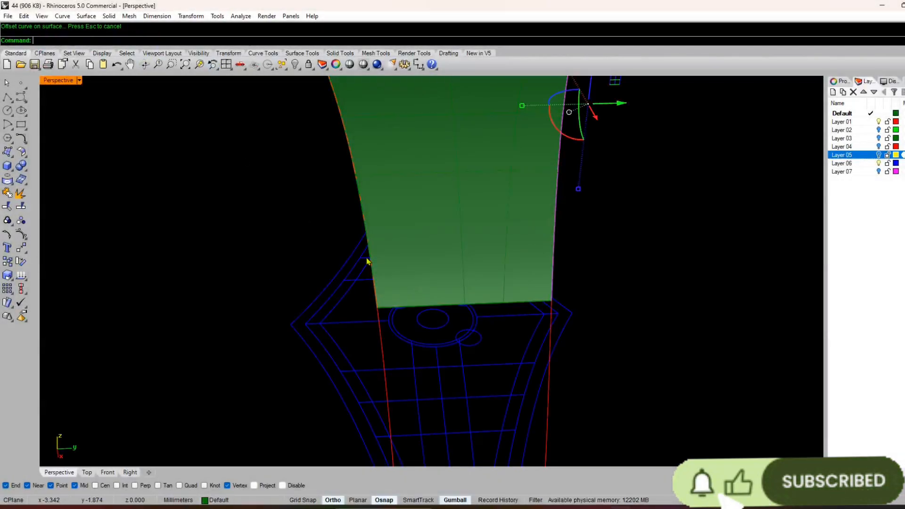
Step: Offset the left-hand upper side curve inward on the swept surface by 0.8 mm
{"action": "scroll", "coordinate": [409, 317], "scroll_direction": "down", "scroll_amount": 9}
{"action": "right_click_drag", "start_coordinate": [410, 318], "coordinate": [448, 212]}
{"action": "right_click", "coordinate": [450, 213]}
{"action": "left_click", "coordinate": [449, 213]}
{"action": "right_click", "coordinate": [449, 211]}
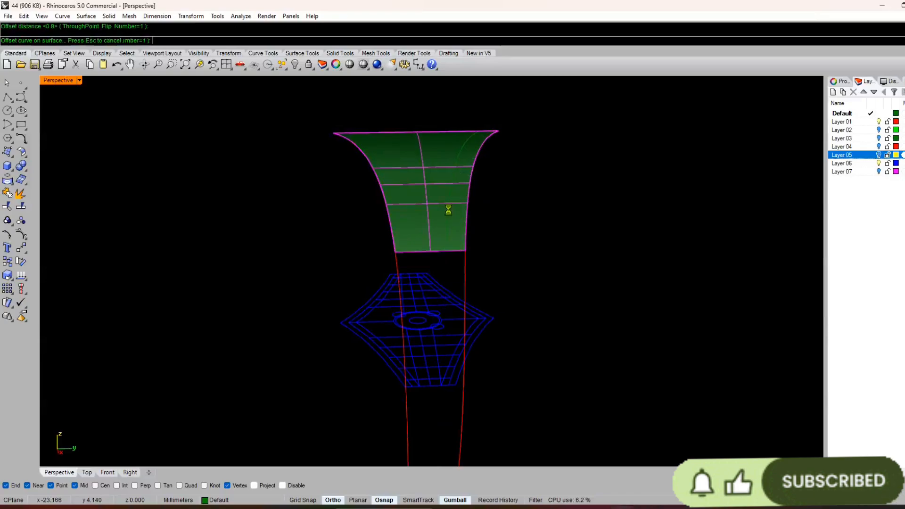
{"action": "scroll", "coordinate": [435, 206], "scroll_direction": "up", "scroll_amount": 4}
{"action": "left_click", "coordinate": [352, 210]}
{"action": "left_click", "coordinate": [373, 221]}
{"action": "right_click", "coordinate": [372, 185]}
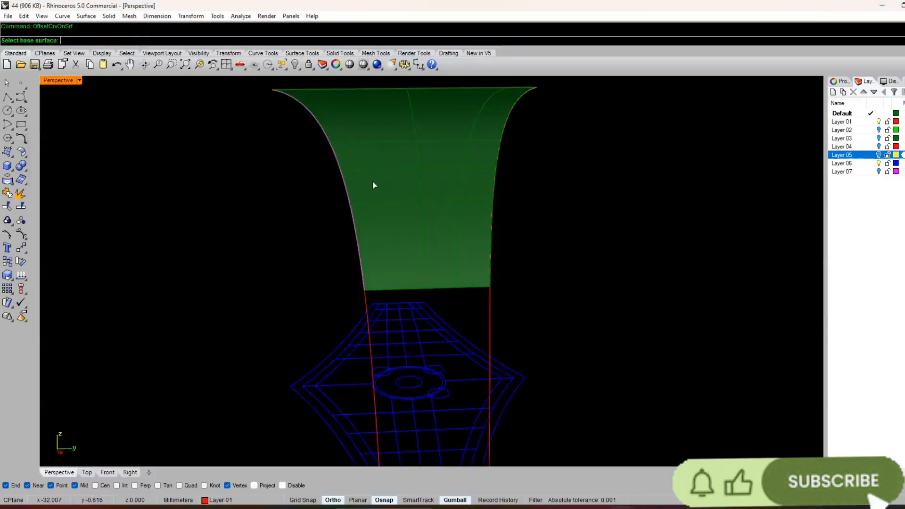
{"action": "left_click", "coordinate": [374, 184]}
{"action": "left_click", "coordinate": [109, 42]}
{"action": "right_click", "coordinate": [366, 154]}
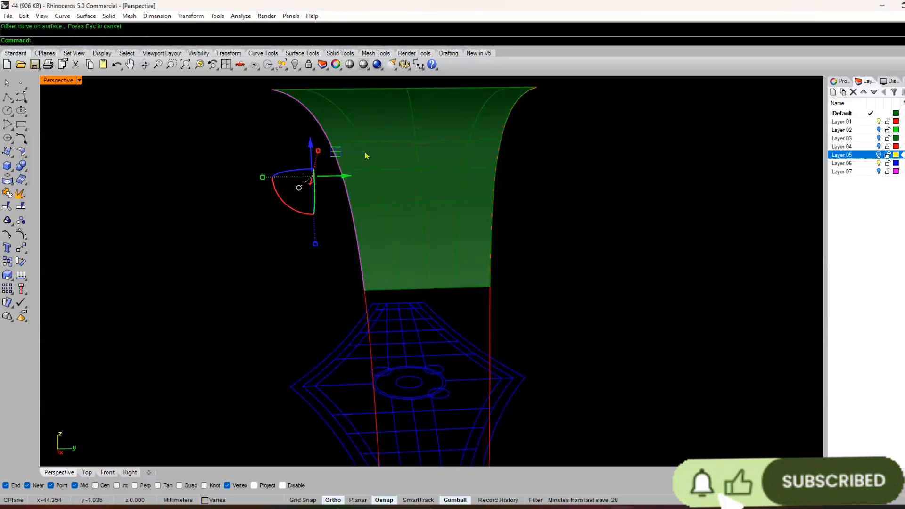
Step: Extract a U-direction isocurve from the swept surface at the lower end of the left-hand offset curve
{"action": "left_click", "coordinate": [511, 203]}
{"action": "right_click_drag", "start_coordinate": [512, 204], "coordinate": [505, 214]}
{"action": "scroll", "coordinate": [505, 215], "scroll_direction": "down", "scroll_amount": 4}
{"action": "right_click_drag", "start_coordinate": [467, 247], "coordinate": [448, 213]}
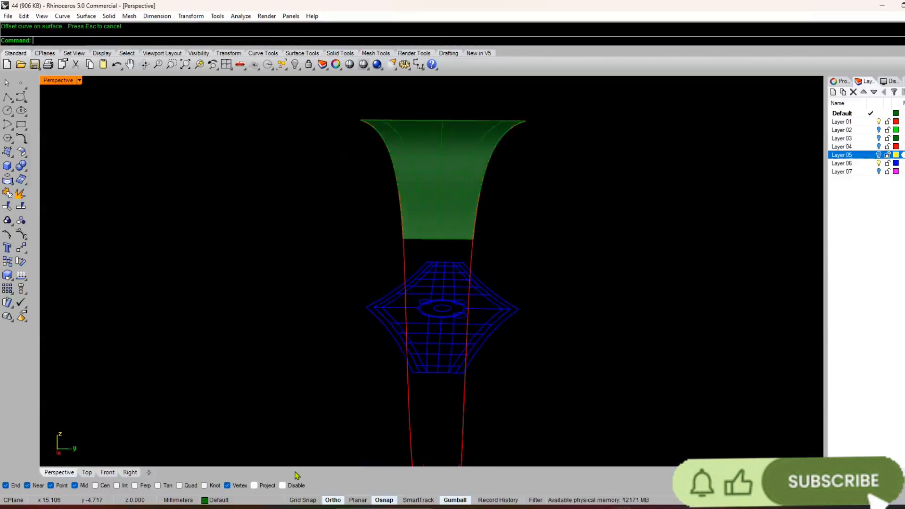
{"action": "scroll", "coordinate": [461, 260], "scroll_direction": "up", "scroll_amount": 3}
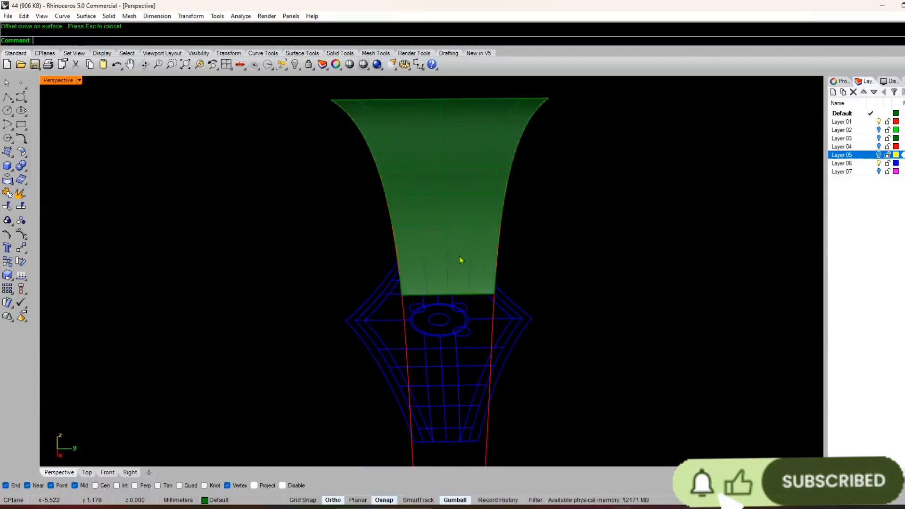
{"action": "left_click", "coordinate": [409, 137]}
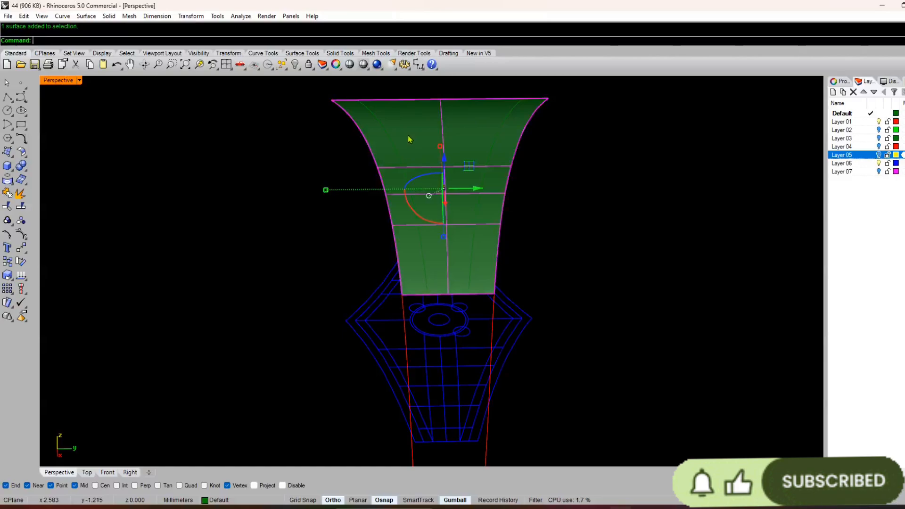
{"action": "type", "text": "D1"}
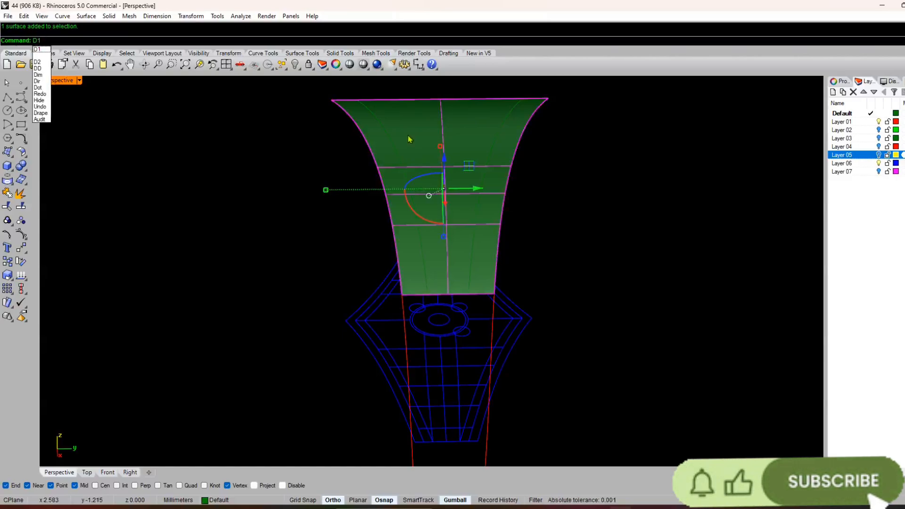
{"action": "key", "text": "Return"}
{"action": "scroll", "coordinate": [426, 172], "scroll_direction": "up", "scroll_amount": 5}
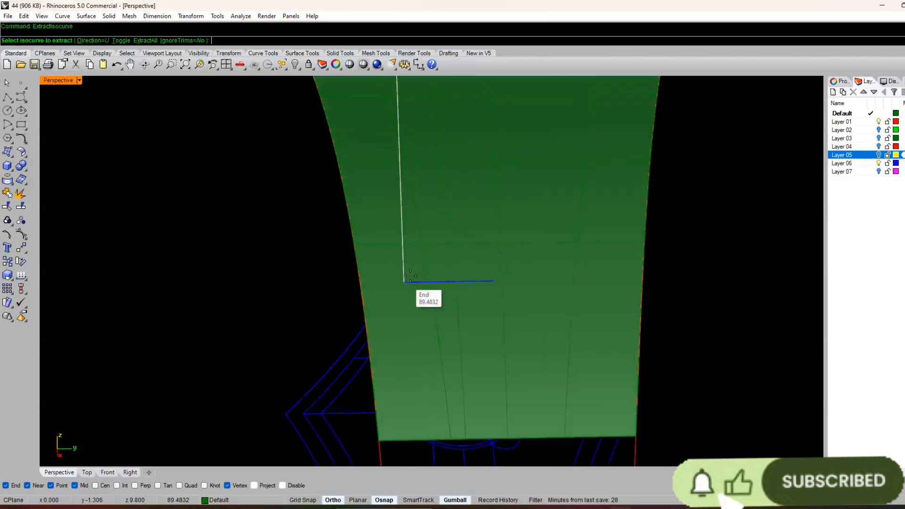
{"action": "scroll", "coordinate": [460, 339], "scroll_direction": "down", "scroll_amount": 3}
{"action": "scroll", "coordinate": [457, 312], "scroll_direction": "up", "scroll_amount": 2}
{"action": "left_click", "coordinate": [436, 289]}
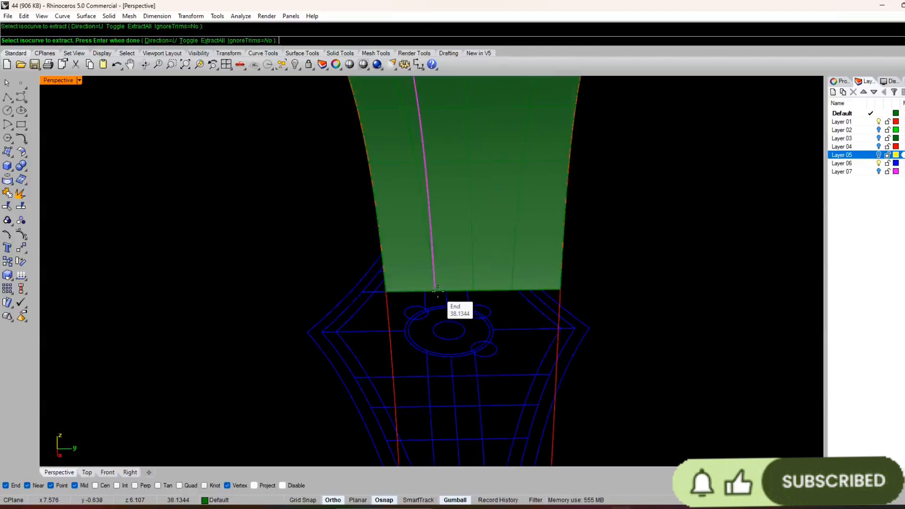
{"action": "key", "text": "Return"}
{"action": "key", "text": "Return"}
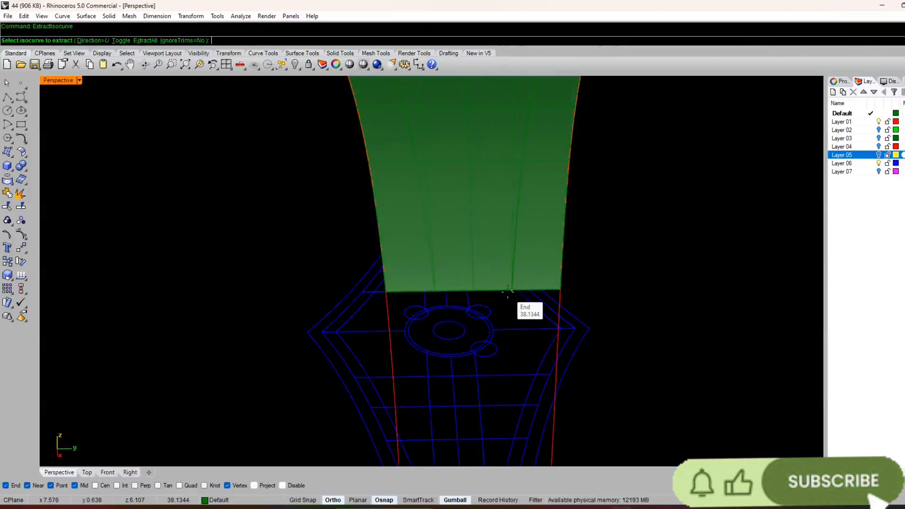
Step: Extract another U-direction isocurve from the swept surface at the lower end of the right-hand offset curve
{"action": "scroll", "coordinate": [485, 243], "scroll_direction": "down", "scroll_amount": 3}
{"action": "scroll", "coordinate": [489, 184], "scroll_direction": "up", "scroll_amount": 5}
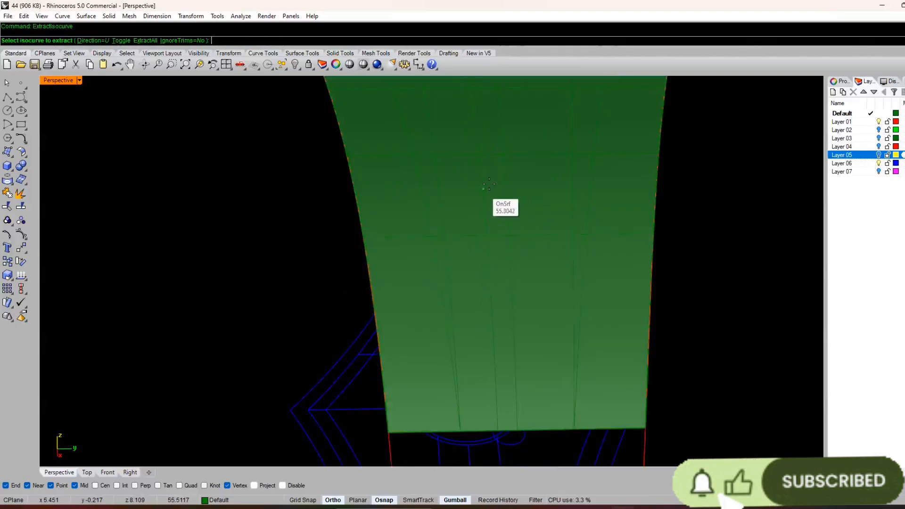
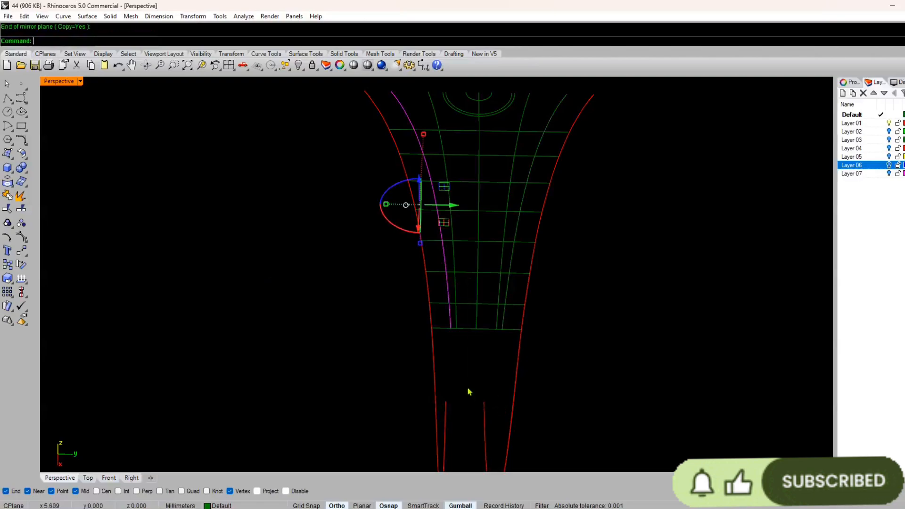
{"action": "scroll", "coordinate": [347, 339], "scroll_direction": "down", "scroll_amount": 4}
{"action": "right_click_drag", "start_coordinate": [363, 166], "coordinate": [336, 305]}
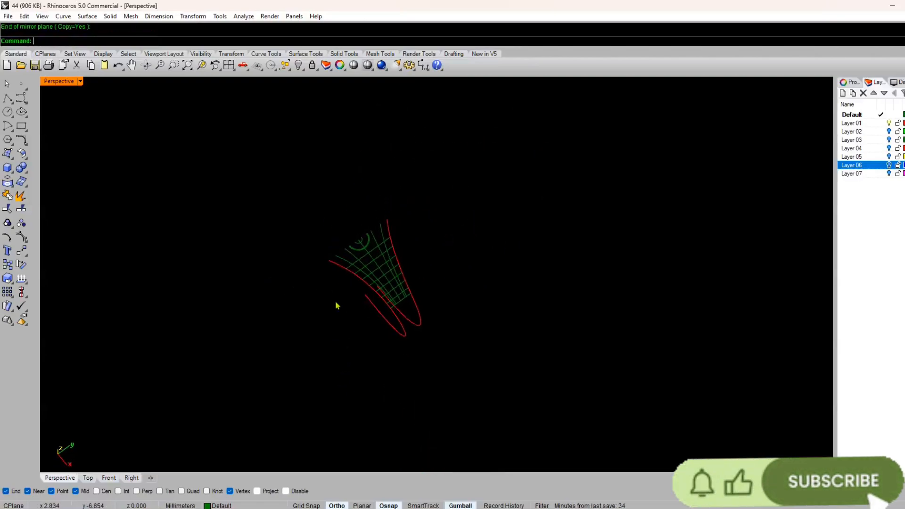
{"action": "scroll", "coordinate": [369, 244], "scroll_direction": "up", "scroll_amount": 6}
{"action": "left_click_drag", "start_coordinate": [412, 210], "coordinate": [410, 208]}
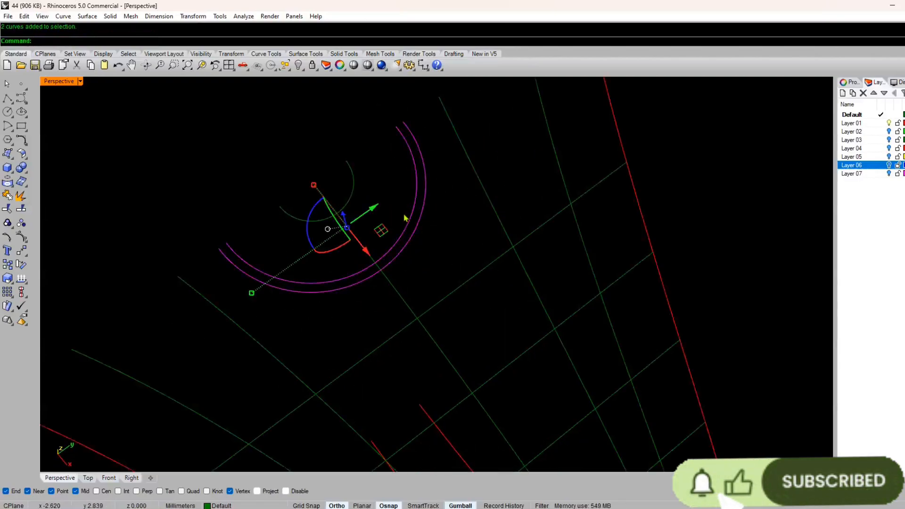
{"action": "left_click", "coordinate": [323, 242]}
Step: Split the lowest cross curve of the lattice using the left-hand and right-hand inner offset curves as cutting objects
{"action": "scroll", "coordinate": [325, 244], "scroll_direction": "down", "scroll_amount": 6}
{"action": "right_click_drag", "start_coordinate": [390, 339], "coordinate": [345, 275]}
{"action": "scroll", "coordinate": [343, 273], "scroll_direction": "up", "scroll_amount": 3}
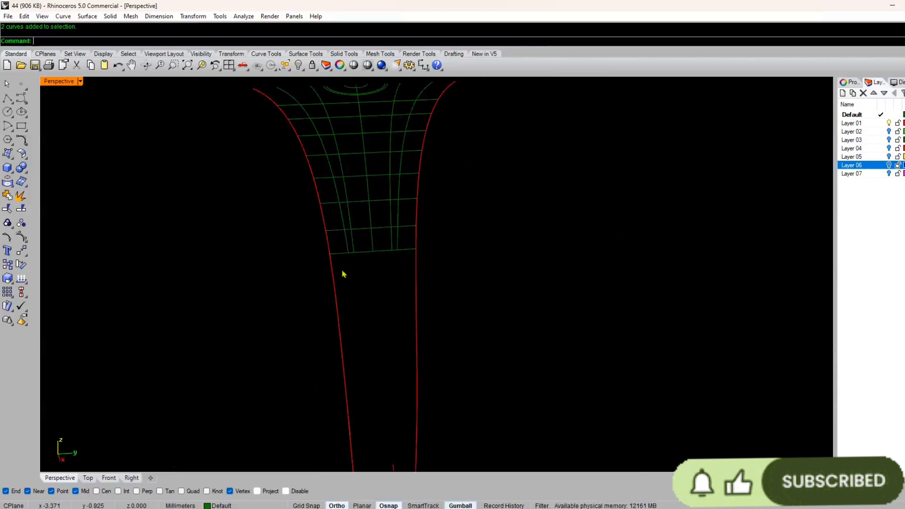
{"action": "scroll", "coordinate": [346, 292], "scroll_direction": "up", "scroll_amount": 2}
{"action": "scroll", "coordinate": [362, 330], "scroll_direction": "down", "scroll_amount": 4}
{"action": "scroll", "coordinate": [354, 326], "scroll_direction": "up", "scroll_amount": 4}
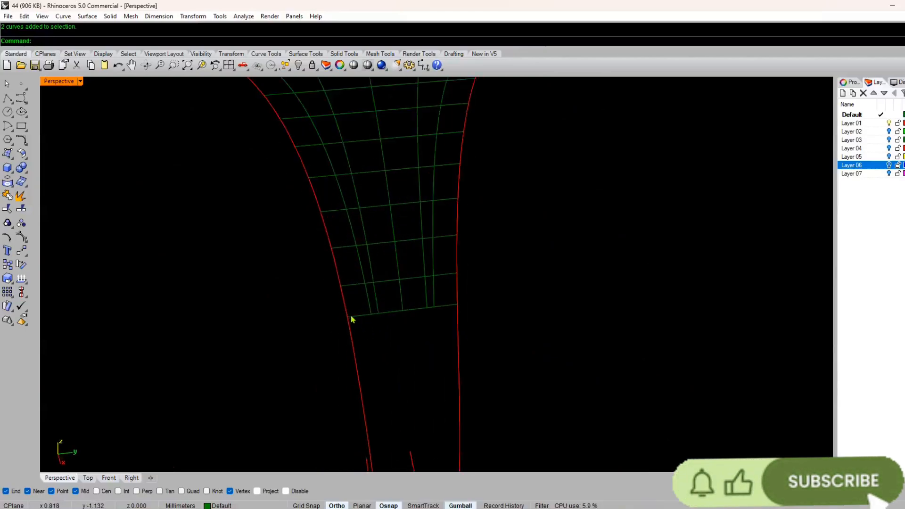
{"action": "scroll", "coordinate": [349, 311], "scroll_direction": "down", "scroll_amount": 4}
{"action": "scroll", "coordinate": [362, 313], "scroll_direction": "up", "scroll_amount": 6}
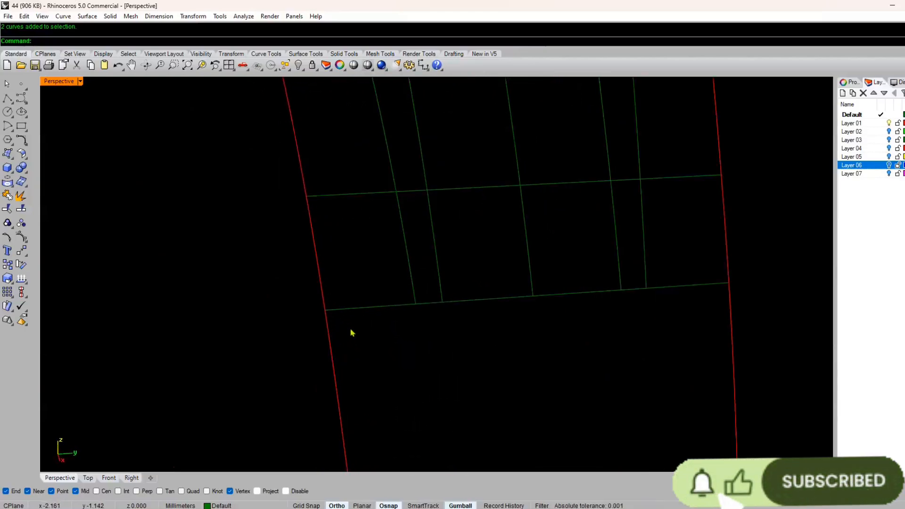
{"action": "left_click", "coordinate": [345, 311]}
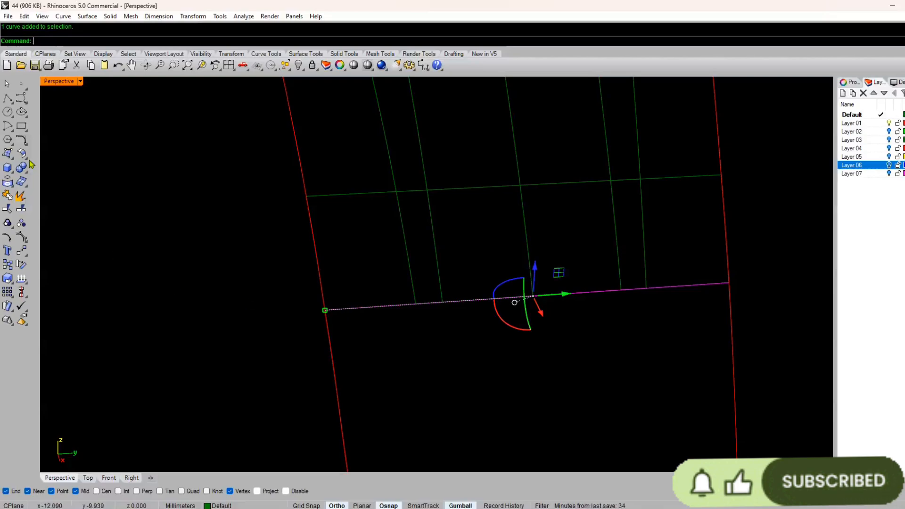
{"action": "left_click", "coordinate": [22, 209]}
{"action": "left_click", "coordinate": [509, 218]}
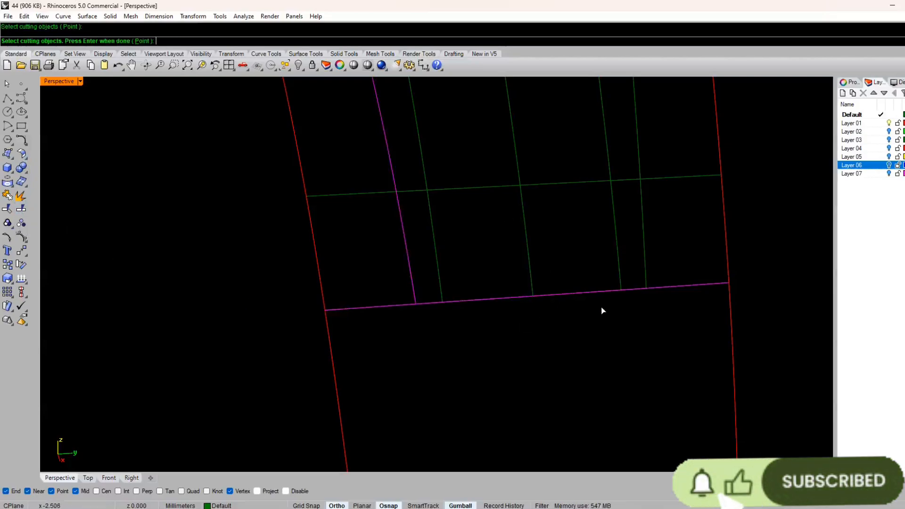
{"action": "left_click", "coordinate": [647, 284]}
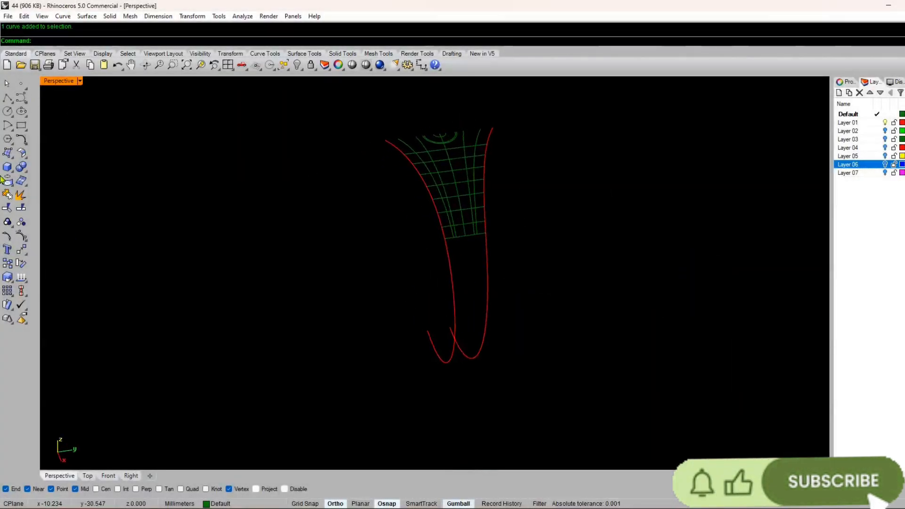
Step: Check the split by selecting the outer pieces of the lowest cross curve on both sides
{"action": "key", "text": "ctrl+m"}
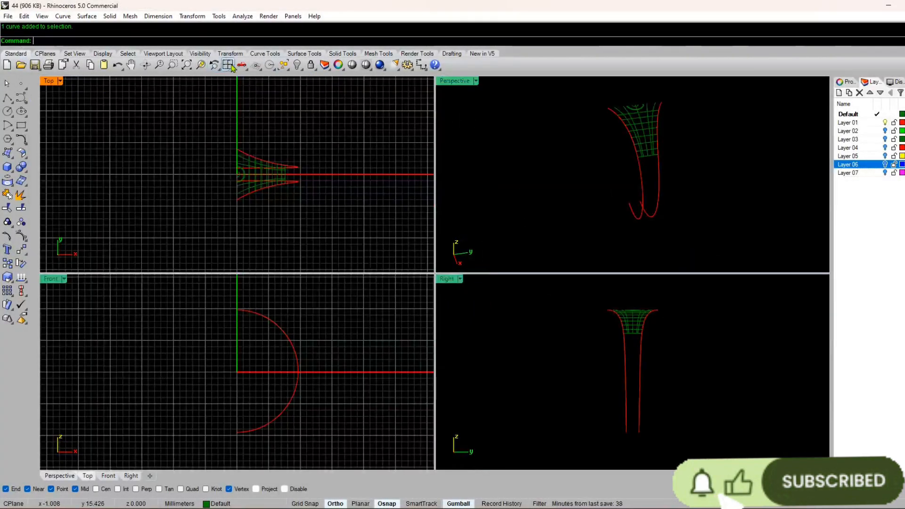
{"action": "left_click", "coordinate": [231, 68]}
{"action": "double_click", "coordinate": [455, 81]}
{"action": "right_click_drag", "start_coordinate": [490, 221], "coordinate": [393, 263]}
{"action": "scroll", "coordinate": [393, 263], "scroll_direction": "up", "scroll_amount": 6}
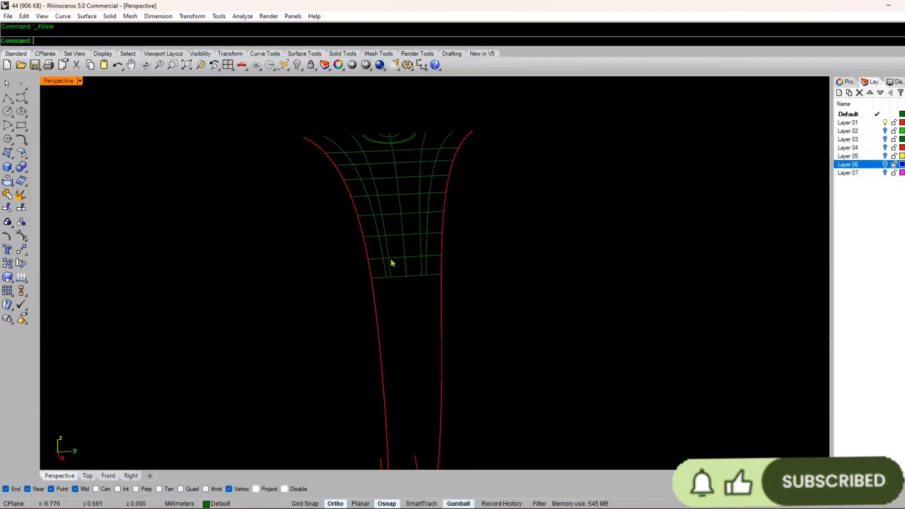
{"action": "scroll", "coordinate": [393, 263], "scroll_direction": "up", "scroll_amount": 5}
{"action": "left_click", "coordinate": [364, 309]}
{"action": "left_click", "coordinate": [496, 300]}
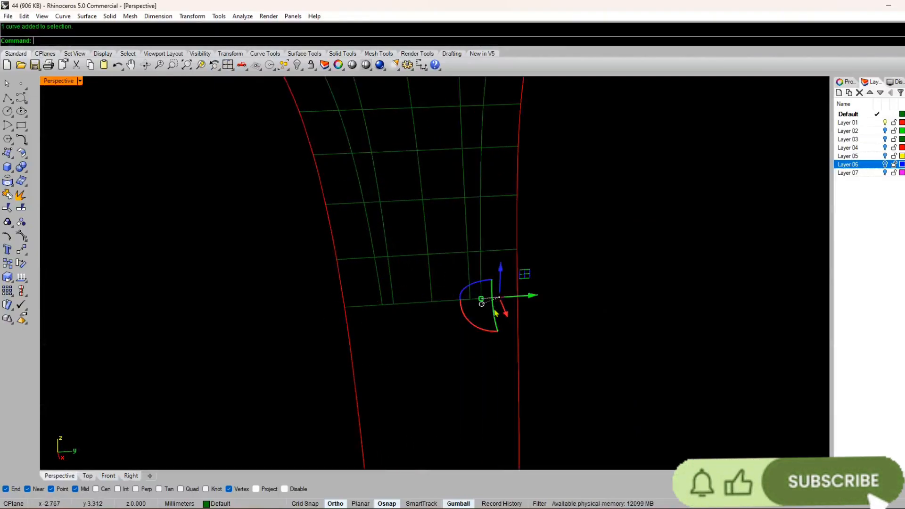
{"action": "scroll", "coordinate": [495, 308], "scroll_direction": "down", "scroll_amount": 6}
{"action": "right_click_drag", "start_coordinate": [495, 308], "coordinate": [414, 232]}
{"action": "scroll", "coordinate": [477, 300], "scroll_direction": "up", "scroll_amount": 6}
{"action": "left_click", "coordinate": [638, 240]}
Step: Draw a short line on each side joining the upper ends of the red side curve and its offset curve
{"action": "scroll", "coordinate": [501, 330], "scroll_direction": "down", "scroll_amount": 4}
{"action": "scroll", "coordinate": [362, 150], "scroll_direction": "up", "scroll_amount": 5}
{"action": "right_click_drag", "start_coordinate": [363, 150], "coordinate": [364, 185]}
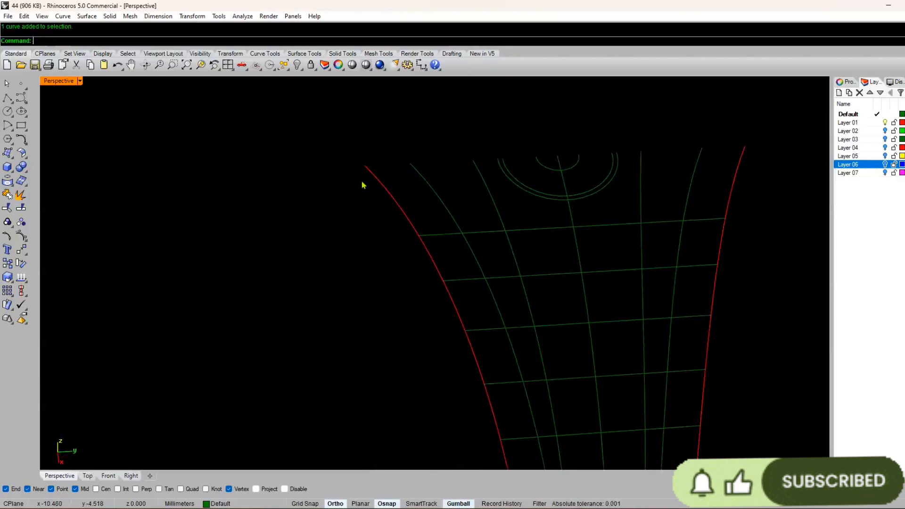
{"action": "right_click", "coordinate": [363, 185]}
{"action": "left_click", "coordinate": [364, 166]}
{"action": "left_click", "coordinate": [410, 164]}
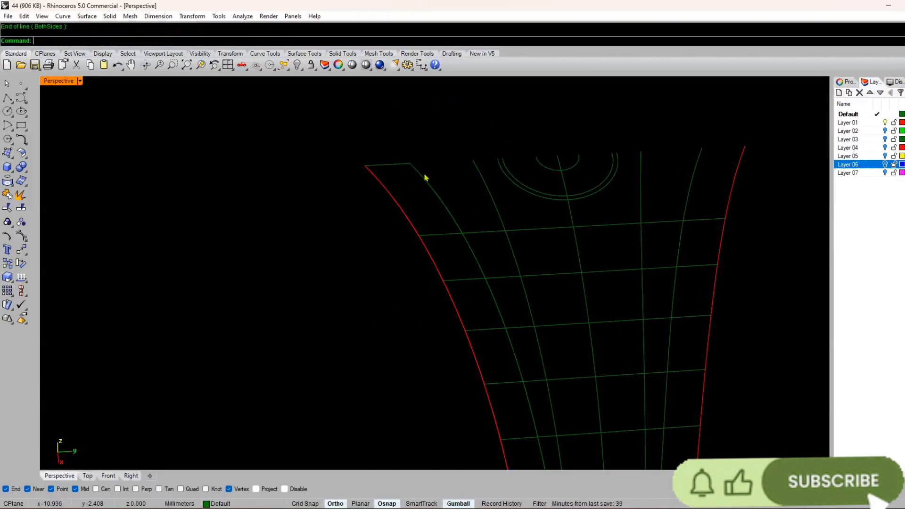
{"action": "right_click", "coordinate": [690, 131]}
{"action": "left_click", "coordinate": [702, 148]}
{"action": "left_click", "coordinate": [743, 148]}
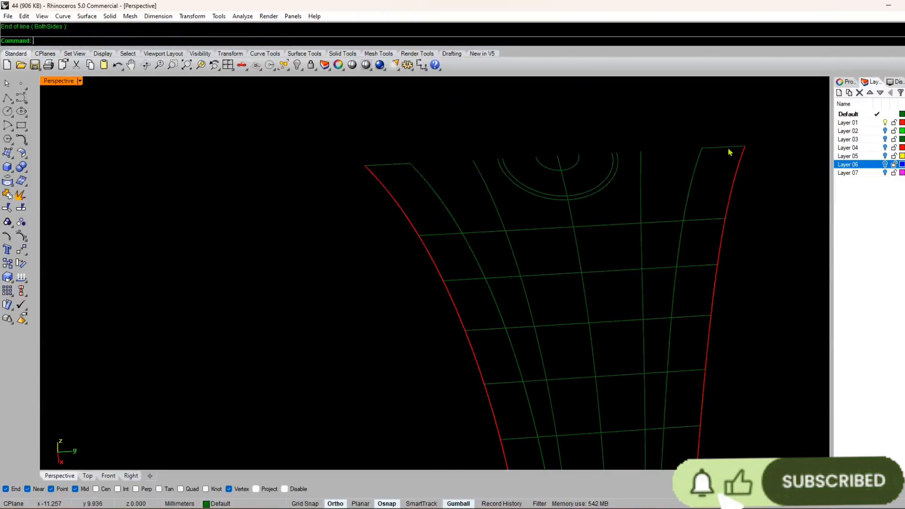
Step: Rebuild both short upper lines with 4 points and turn on their control points
{"action": "left_click", "coordinate": [403, 173], "text": "shift"}
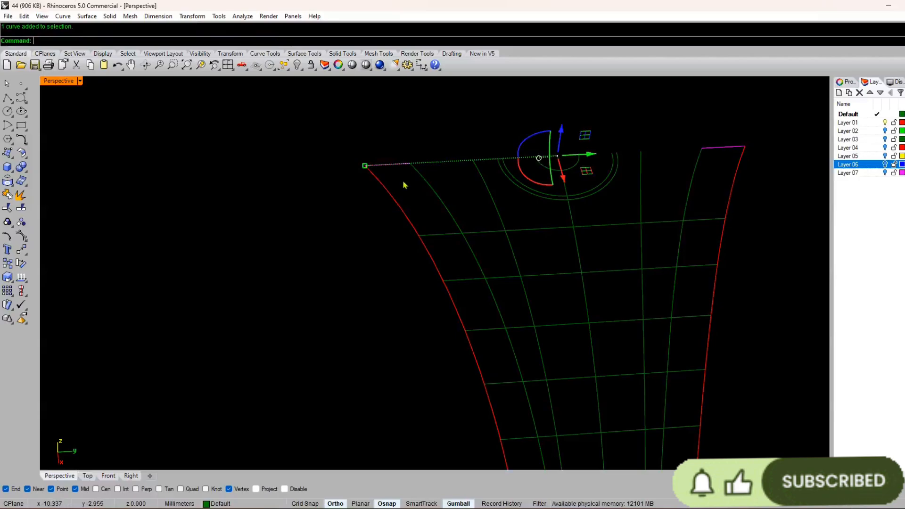
{"action": "type", "text": "r"}
{"action": "key", "text": "Return"}
{"action": "key", "text": "Return"}
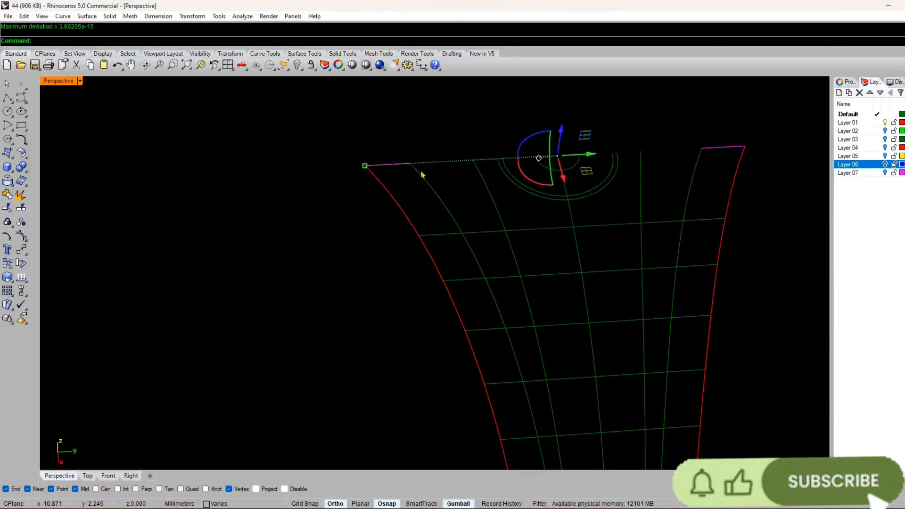
{"action": "type", "text": "0p"}
{"action": "key", "text": "Return"}
{"action": "scroll", "coordinate": [397, 166], "scroll_direction": "up", "scroll_amount": 6}
{"action": "type", "text": "PointsOn"}
{"action": "key", "text": "Return"}
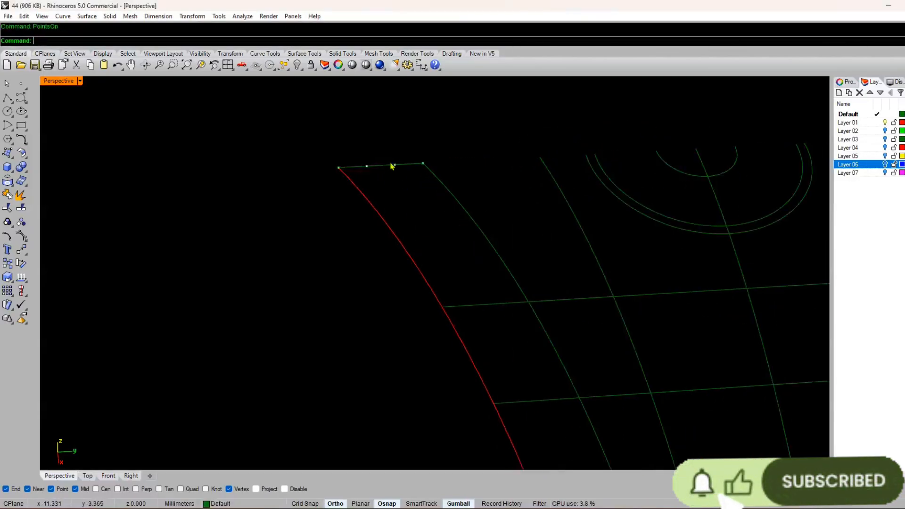
Step: Raise the two middle control points of both short upper lines to arch them, and turn the control points off
{"action": "left_click_drag", "start_coordinate": [402, 153], "coordinate": [356, 169]}
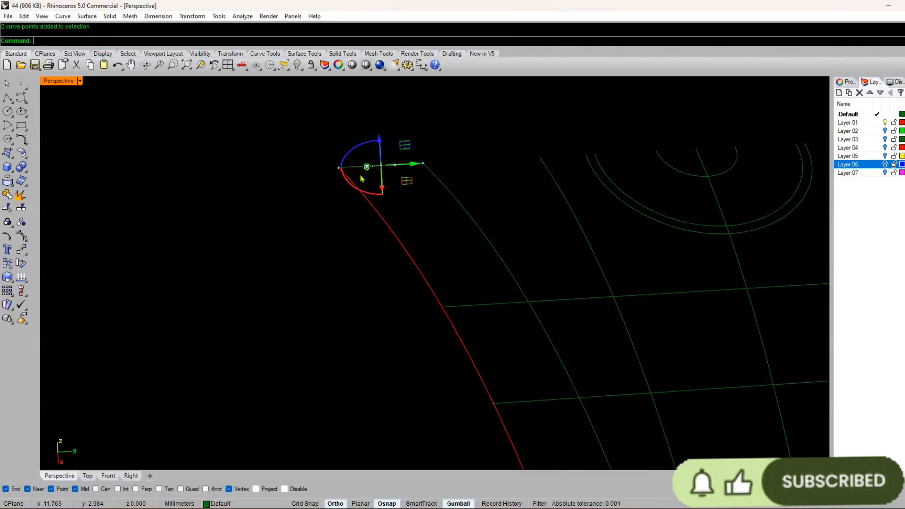
{"action": "right_click_drag", "start_coordinate": [364, 178], "coordinate": [458, 215]}
{"action": "left_click_drag", "start_coordinate": [429, 223], "coordinate": [429, 223]}
{"action": "scroll", "coordinate": [494, 229], "scroll_direction": "down", "scroll_amount": 12}
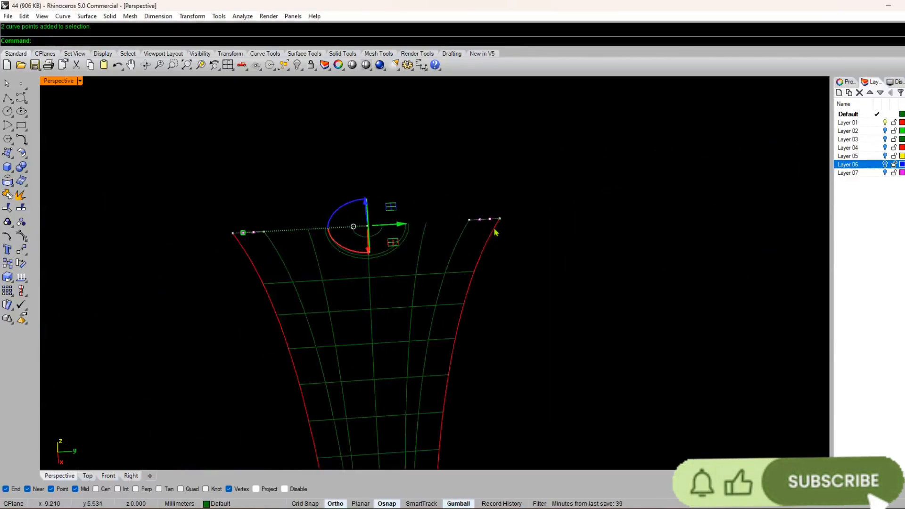
{"action": "right_click_drag", "start_coordinate": [398, 241], "coordinate": [391, 223]}
{"action": "scroll", "coordinate": [390, 223], "scroll_direction": "up", "scroll_amount": 8}
{"action": "left_click_drag", "start_coordinate": [392, 260], "coordinate": [396, 250]}
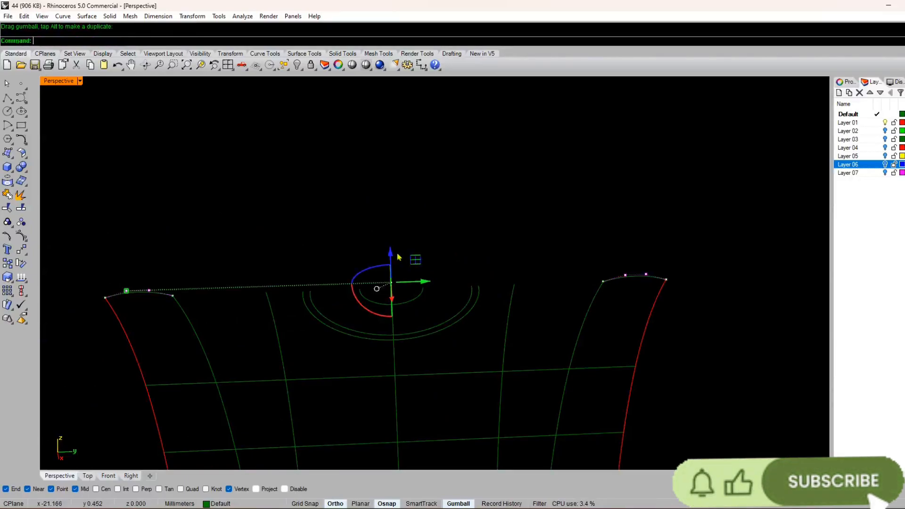
{"action": "key", "text": "Escape"}
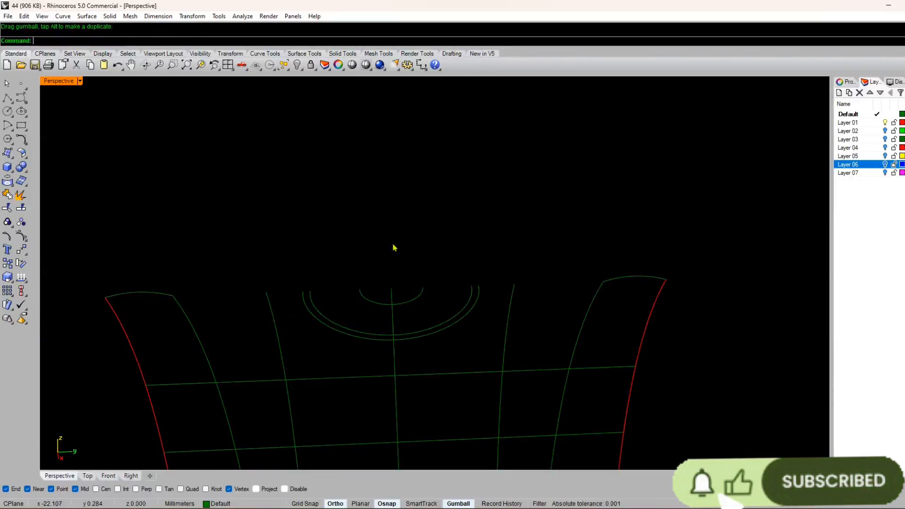
Step: Rebuild the two arched upper curves one after the other with 4 points and degree 3
{"action": "left_click", "coordinate": [163, 296]}
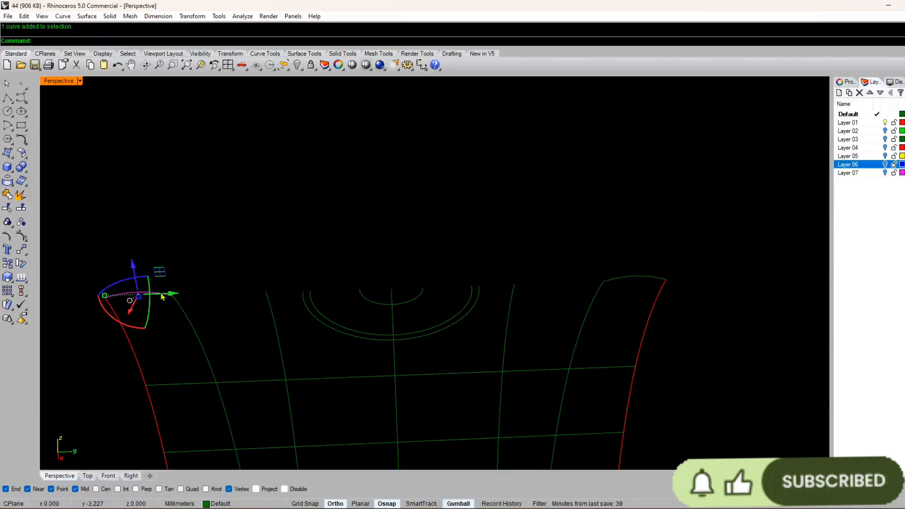
{"action": "key", "text": "Return"}
{"action": "key", "text": "Return"}
{"action": "left_click", "coordinate": [627, 277]}
{"action": "key", "text": "Return"}
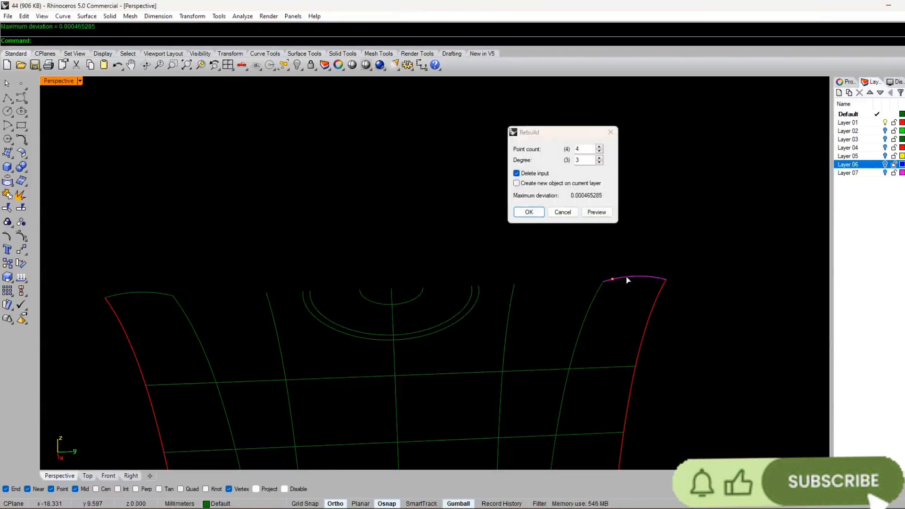
{"action": "key", "text": "Return"}
{"action": "scroll", "coordinate": [627, 281], "scroll_direction": "down", "scroll_amount": 7}
{"action": "right_click_drag", "start_coordinate": [626, 281], "coordinate": [478, 245]}
{"action": "scroll", "coordinate": [479, 244], "scroll_direction": "up", "scroll_amount": 3}
{"action": "key", "text": "Escape"}
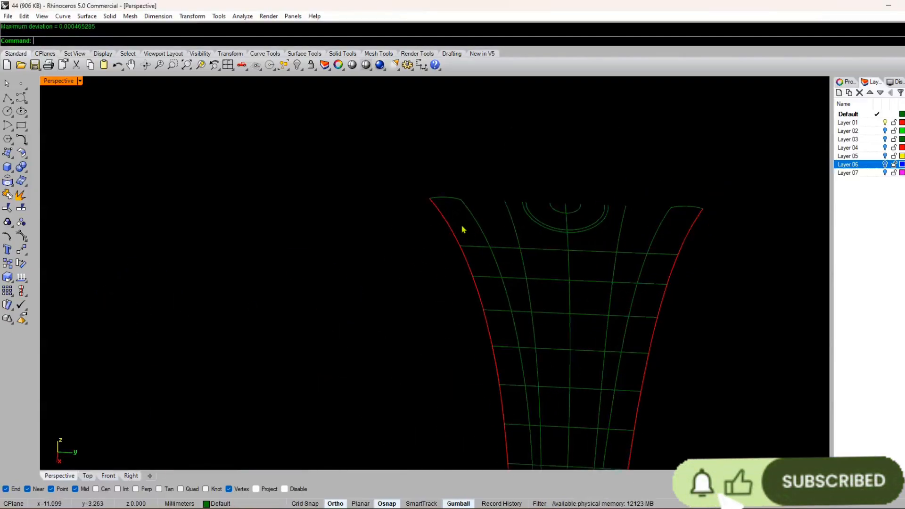
{"action": "left_click", "coordinate": [87, 16]}
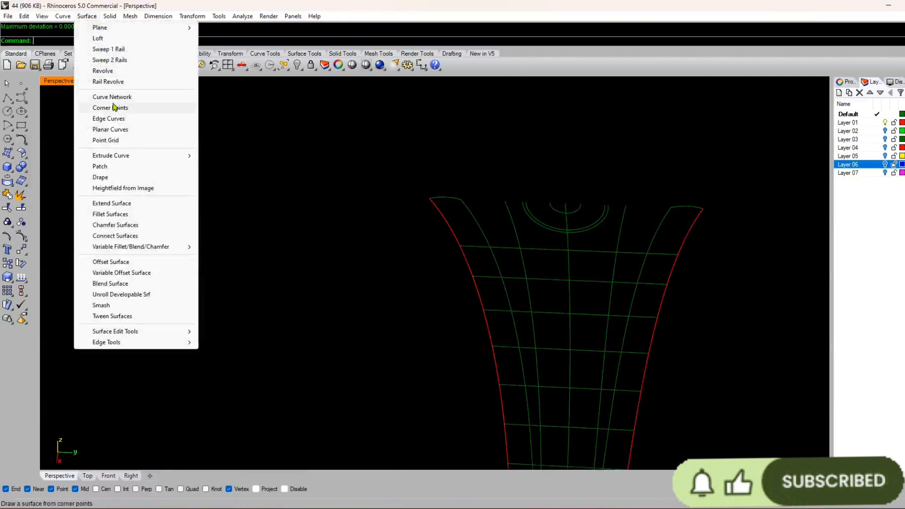
{"action": "left_click", "coordinate": [106, 62]}
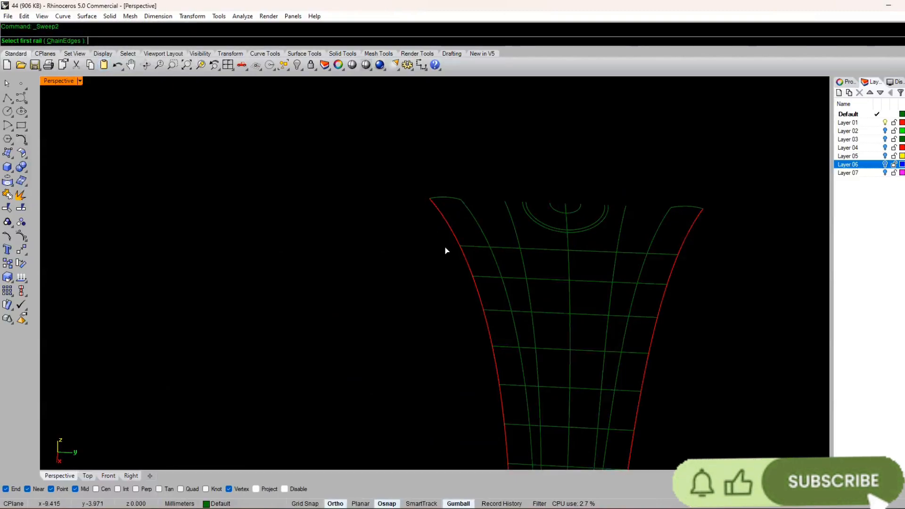
{"action": "left_click", "coordinate": [451, 231]}
{"action": "left_click", "coordinate": [466, 207]}
{"action": "left_click", "coordinate": [453, 198]}
{"action": "right_click", "coordinate": [301, 192]}
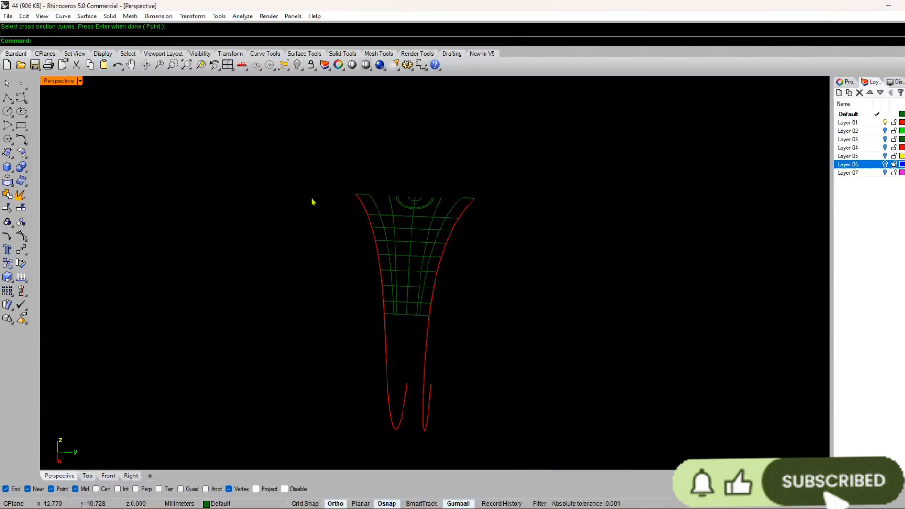
{"action": "scroll", "coordinate": [339, 217], "scroll_direction": "up", "scroll_amount": 3}
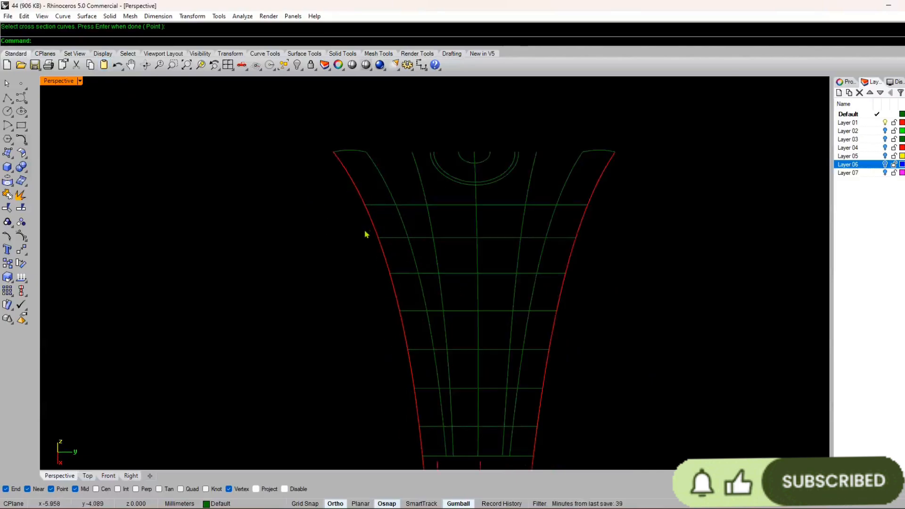
Step: Sweep the left-hand border strip along its side and offset rails, using the upper arch and lower cross piece as sections
{"action": "left_click", "coordinate": [357, 150]}
{"action": "right_click_drag", "start_coordinate": [494, 468], "coordinate": [376, 380]}
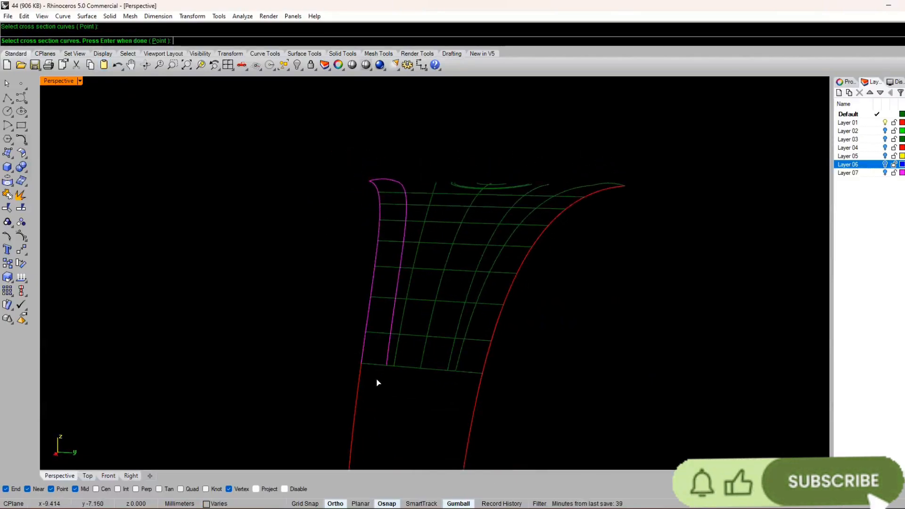
{"action": "scroll", "coordinate": [375, 379], "scroll_direction": "up", "scroll_amount": 8}
{"action": "left_click", "coordinate": [368, 343]}
{"action": "right_click", "coordinate": [367, 343]}
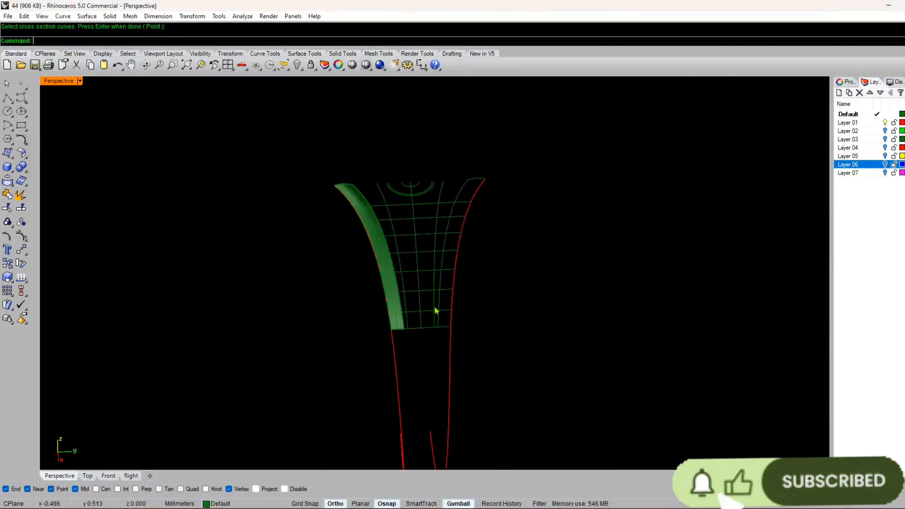
Step: Sweep the right-hand border strip along its side and offset rails without simplifying the upper and lower section curves
{"action": "scroll", "coordinate": [464, 230], "scroll_direction": "up", "scroll_amount": 5}
{"action": "left_click", "coordinate": [487, 207]}
{"action": "scroll", "coordinate": [478, 208], "scroll_direction": "down", "scroll_amount": 5}
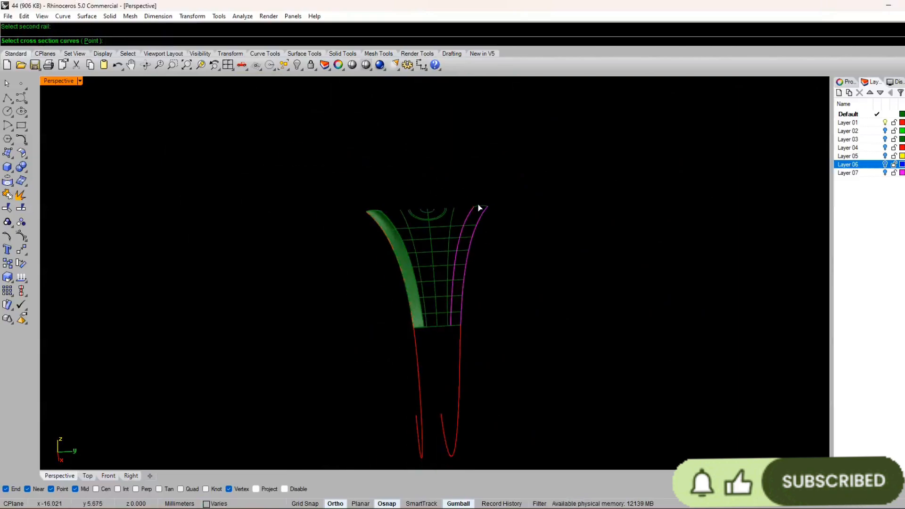
{"action": "scroll", "coordinate": [477, 196], "scroll_direction": "up", "scroll_amount": 5}
{"action": "right_click", "coordinate": [430, 355]}
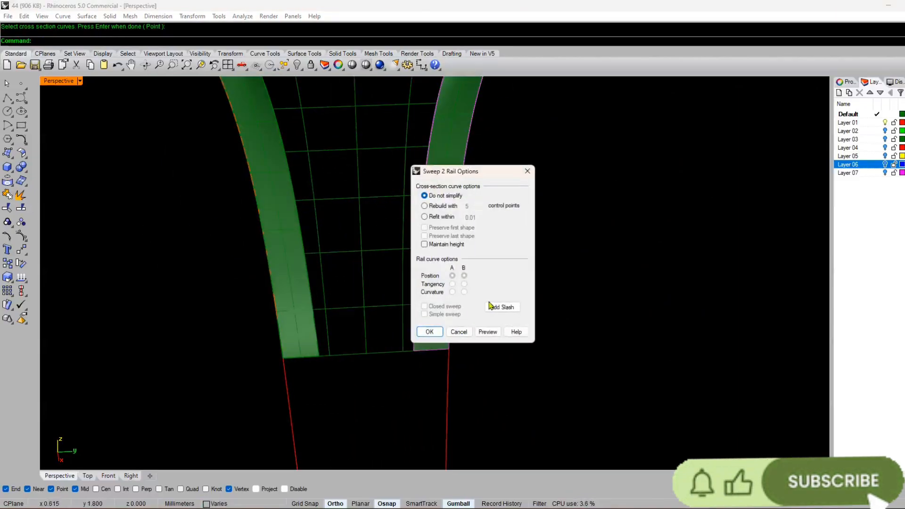
{"action": "key", "text": "Return"}
{"action": "scroll", "coordinate": [560, 223], "scroll_direction": "down", "scroll_amount": 7}
{"action": "right_click_drag", "start_coordinate": [560, 222], "coordinate": [523, 200]}
{"action": "scroll", "coordinate": [523, 200], "scroll_direction": "up", "scroll_amount": 5}
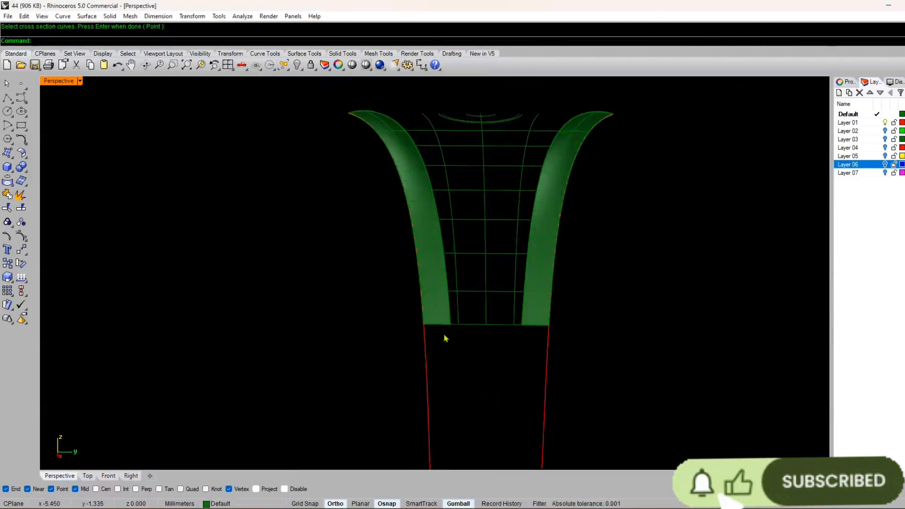
Step: Join the three cross-piece curve segments at the lower end of the lattice into one curve
{"action": "left_click", "coordinate": [455, 326]}
{"action": "scroll", "coordinate": [450, 329], "scroll_direction": "up", "scroll_amount": 4}
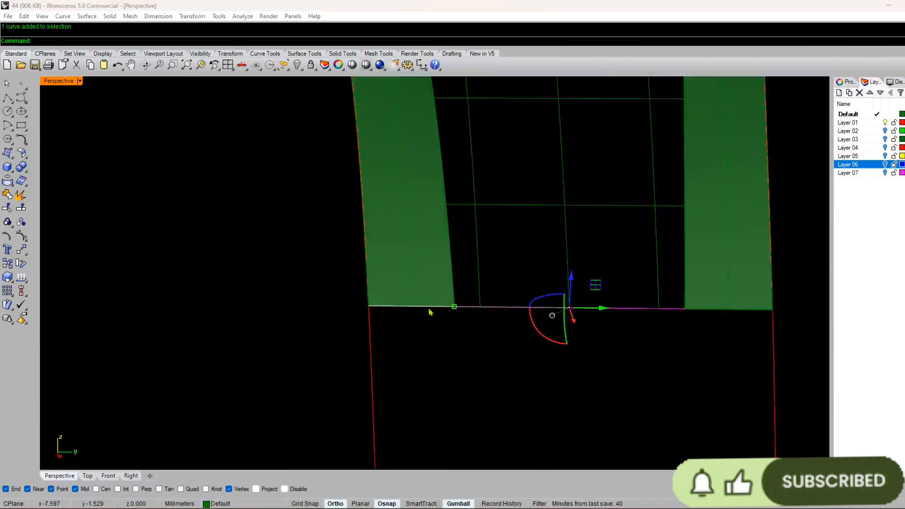
{"action": "left_click", "coordinate": [706, 310], "text": "shift"}
{"action": "left_click", "coordinate": [734, 324]}
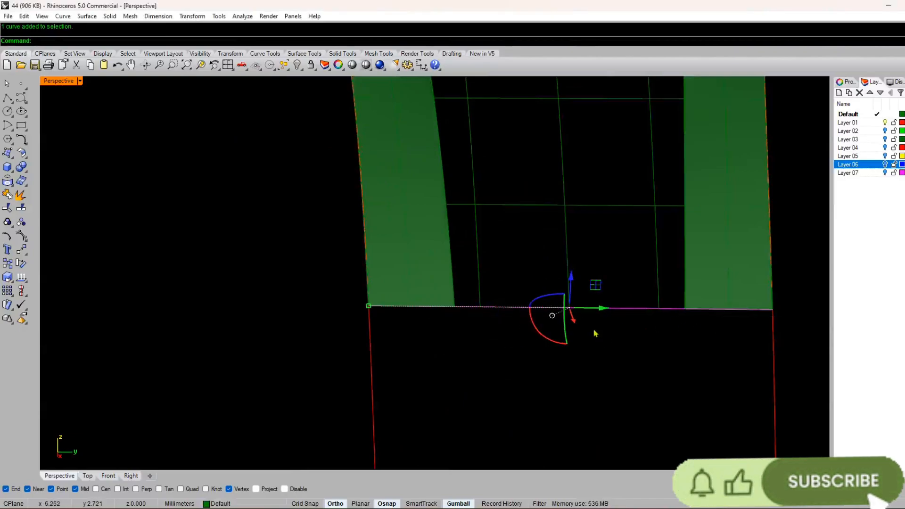
{"action": "key", "text": "ctrl+j"}
Step: Draw a straight line between the free lower ends of the two red shank curves
{"action": "scroll", "coordinate": [455, 283], "scroll_direction": "down", "scroll_amount": 5}
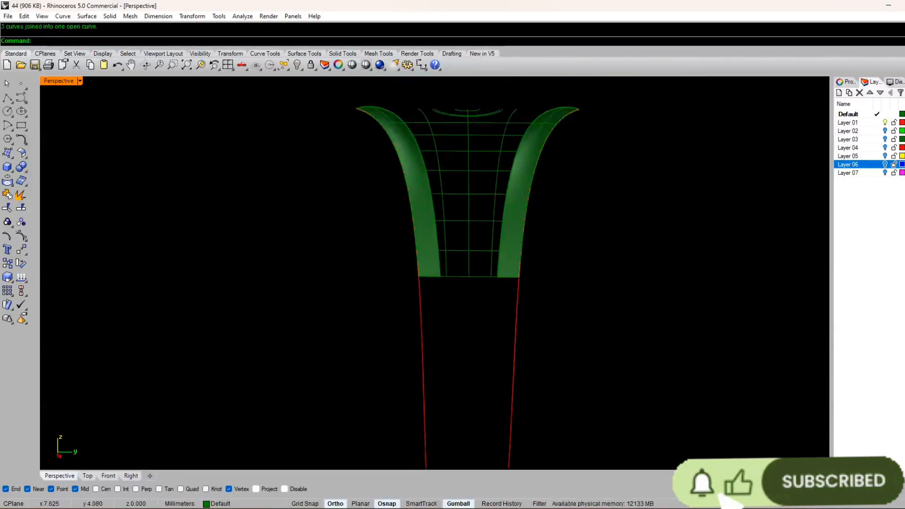
{"action": "scroll", "coordinate": [474, 363], "scroll_direction": "up", "scroll_amount": 4}
{"action": "scroll", "coordinate": [466, 340], "scroll_direction": "down", "scroll_amount": 1}
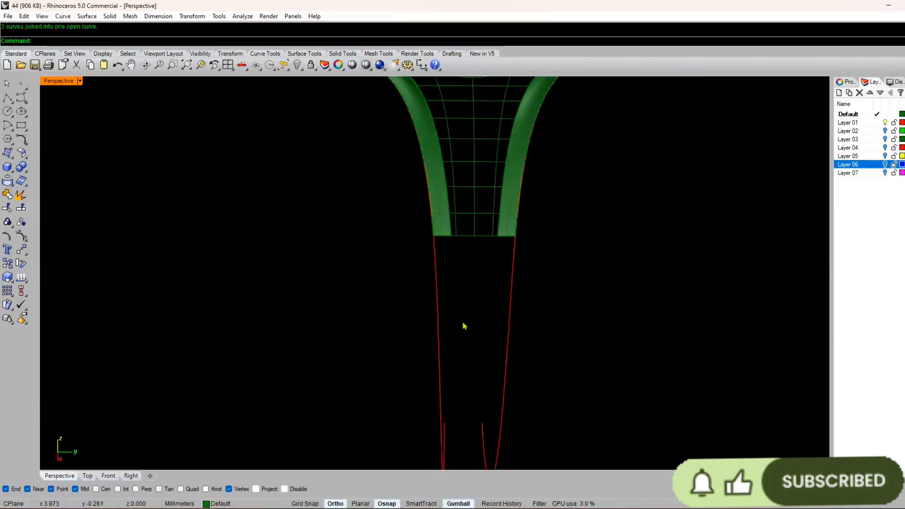
{"action": "scroll", "coordinate": [465, 325], "scroll_direction": "up", "scroll_amount": 3}
{"action": "type", "text": "line"}
{"action": "key", "text": "Return"}
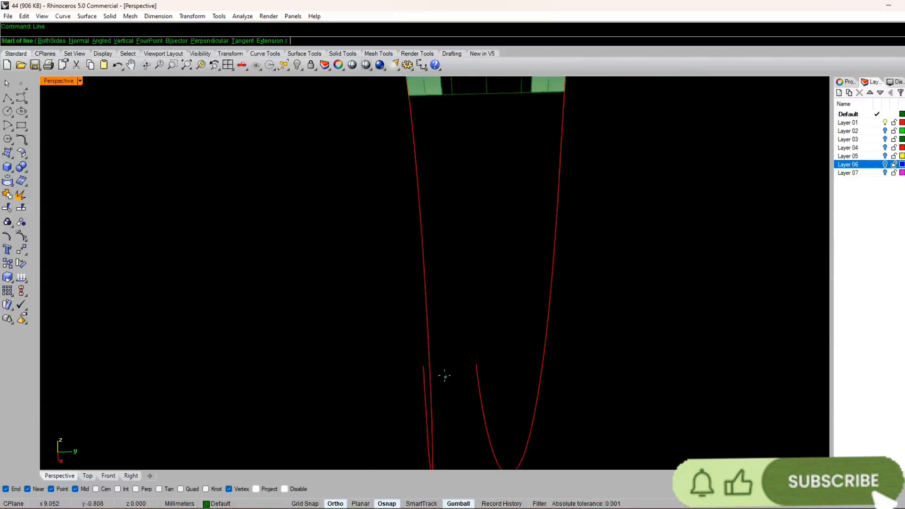
{"action": "left_click", "coordinate": [423, 364]}
{"action": "left_click", "coordinate": [476, 364]}
Step: Sweep the shank surface along the two red side curves, using the joined cross piece and the lower line as unsimplified sections
{"action": "scroll", "coordinate": [466, 396], "scroll_direction": "down", "scroll_amount": 5}
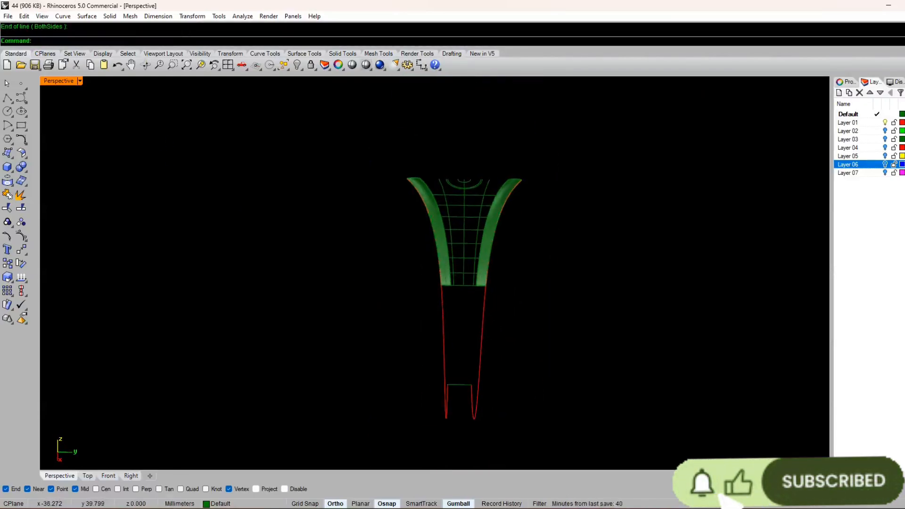
{"action": "left_click", "coordinate": [87, 16]}
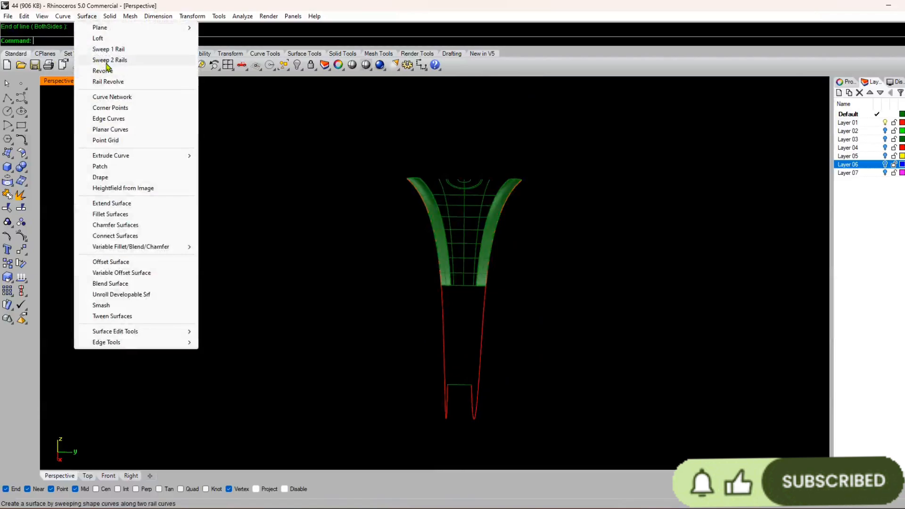
{"action": "left_click", "coordinate": [101, 58]}
{"action": "left_click", "coordinate": [444, 368]}
{"action": "scroll", "coordinate": [467, 302], "scroll_direction": "up", "scroll_amount": 5}
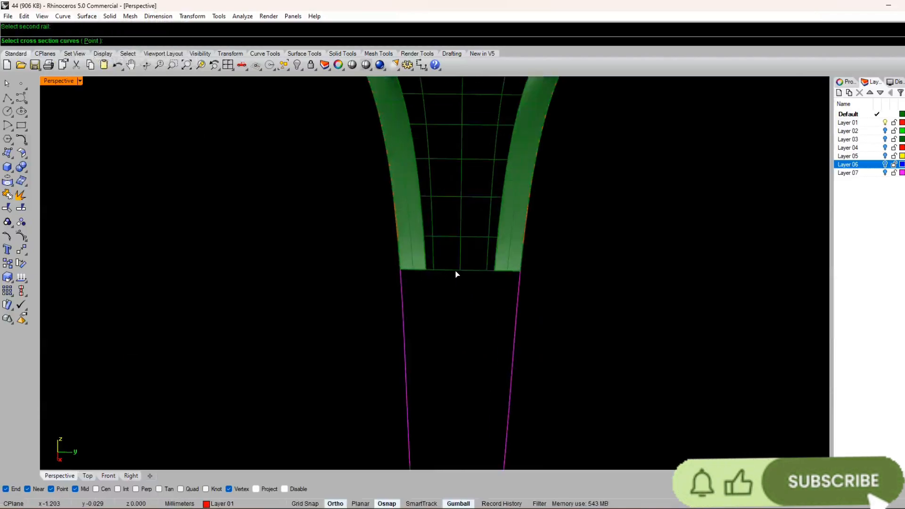
{"action": "left_click", "coordinate": [455, 271]}
{"action": "scroll", "coordinate": [453, 278], "scroll_direction": "down", "scroll_amount": 5}
{"action": "key", "text": "Return"}
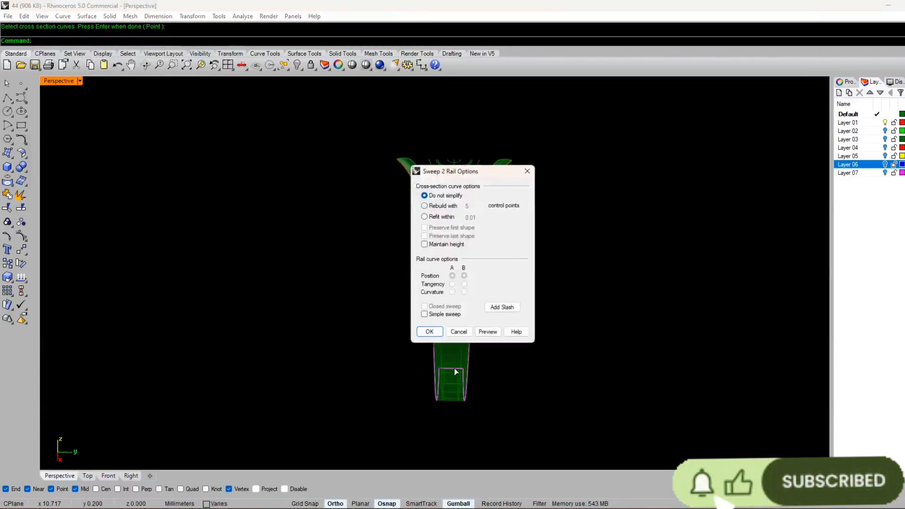
{"action": "left_click", "coordinate": [431, 330]}
{"action": "right_click_drag", "start_coordinate": [453, 330], "coordinate": [398, 262]}
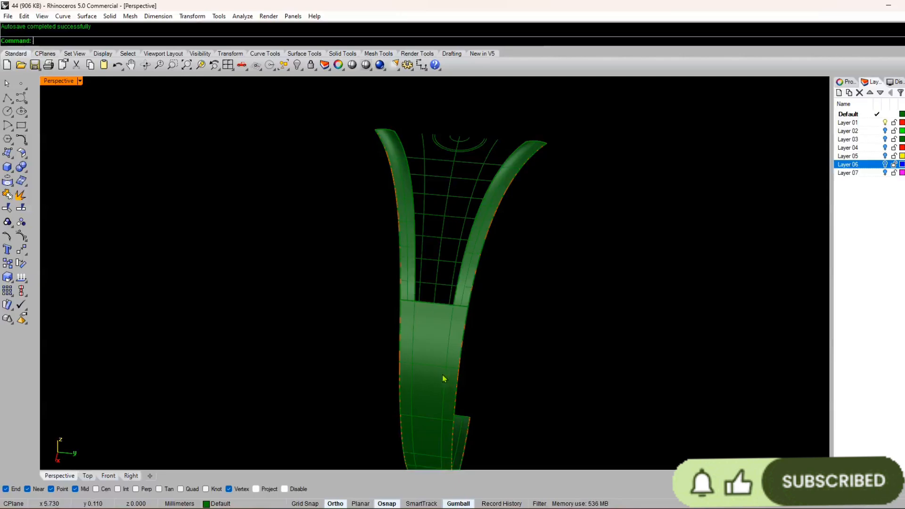
{"action": "scroll", "coordinate": [449, 250], "scroll_direction": "up", "scroll_amount": 5}
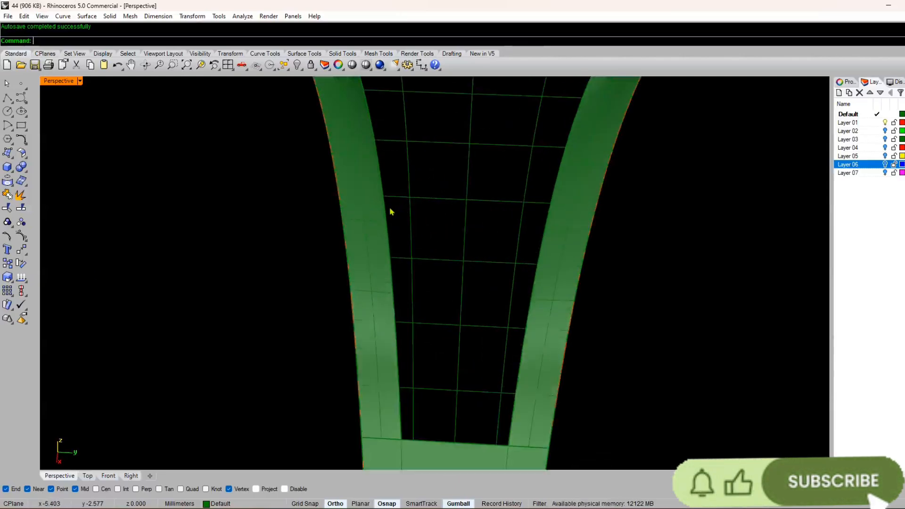
{"action": "left_click", "coordinate": [384, 210]}
{"action": "left_click", "coordinate": [358, 242]}
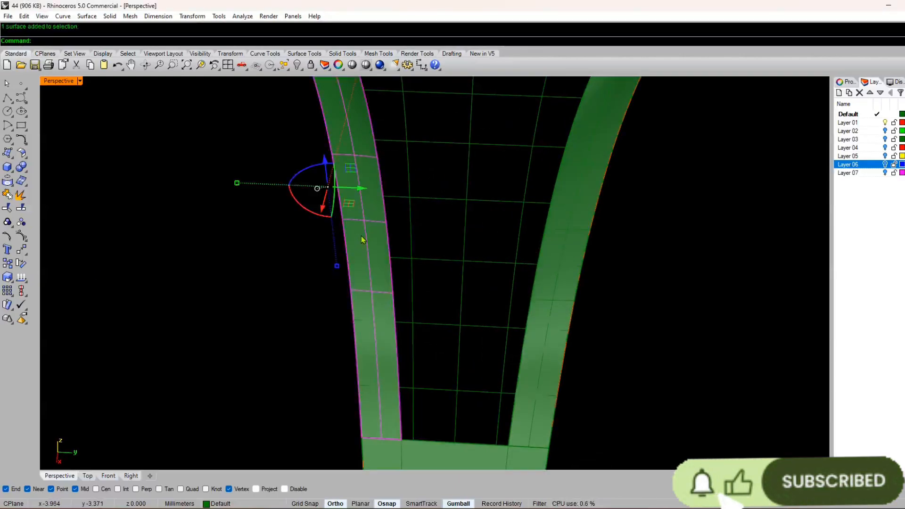
{"action": "scroll", "coordinate": [362, 240], "scroll_direction": "down", "scroll_amount": 4}
{"action": "right_click", "coordinate": [308, 304]}
{"action": "right_click_drag", "start_coordinate": [309, 304], "coordinate": [324, 316]}
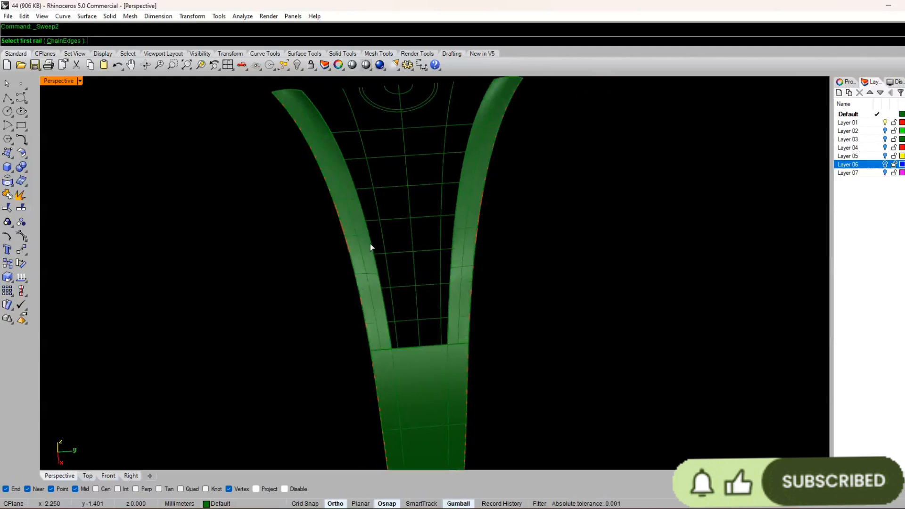
{"action": "left_click", "coordinate": [385, 272]}
{"action": "scroll", "coordinate": [384, 250], "scroll_direction": "up", "scroll_amount": 2}
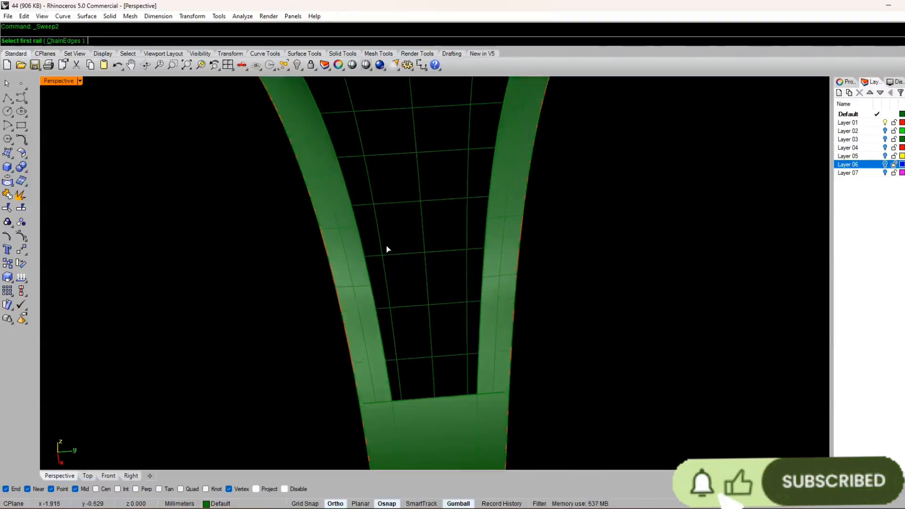
{"action": "scroll", "coordinate": [380, 242], "scroll_direction": "up", "scroll_amount": 2}
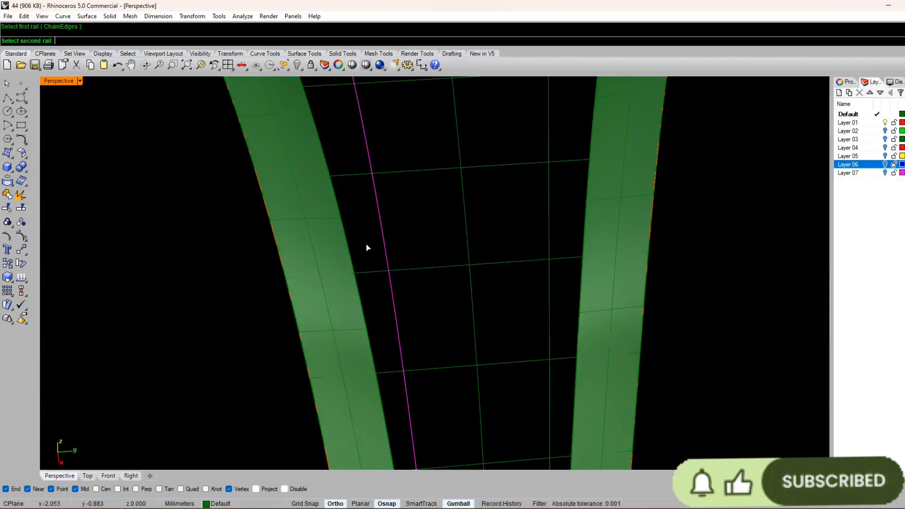
Step: Trim the horizontal lattice lines where they extend outward past the left-hand vertical curve, undoing the accidental trim of the uppermost line
{"action": "left_click", "coordinate": [21, 207]}
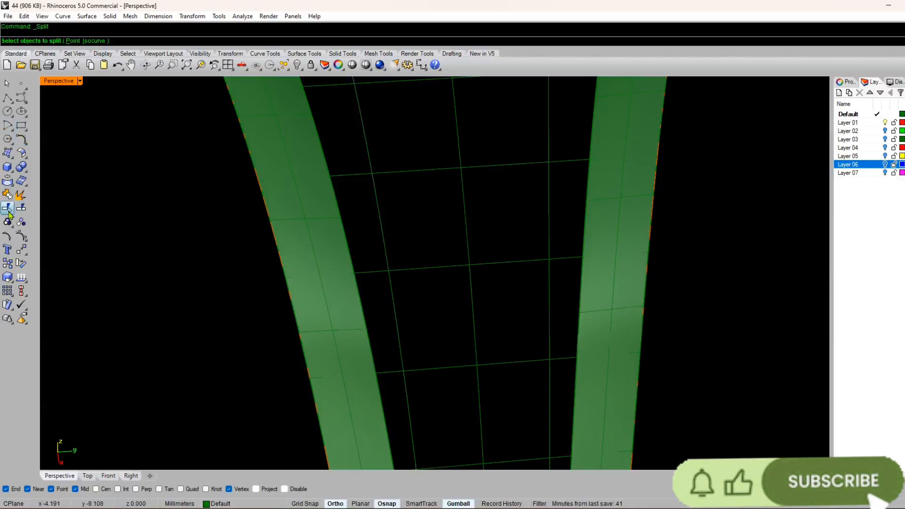
{"action": "left_click", "coordinate": [8, 209]}
{"action": "left_click", "coordinate": [378, 202]}
{"action": "key", "text": "Return"}
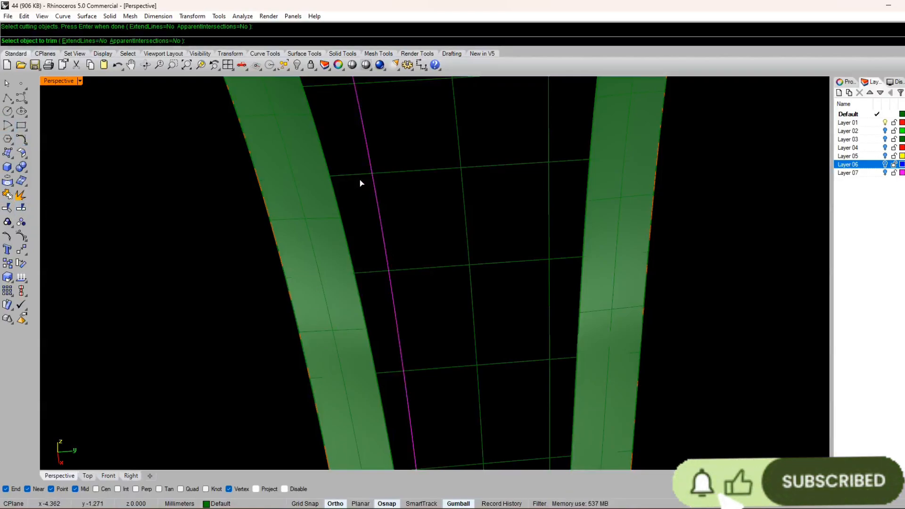
{"action": "left_click", "coordinate": [357, 178]}
{"action": "left_click", "coordinate": [375, 275]}
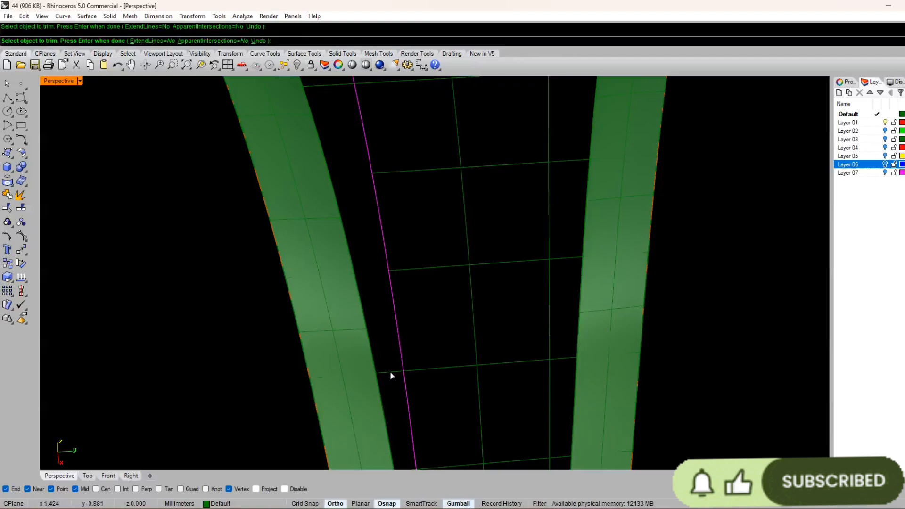
{"action": "scroll", "coordinate": [403, 339], "scroll_direction": "down", "scroll_amount": 5}
{"action": "scroll", "coordinate": [413, 312], "scroll_direction": "up", "scroll_amount": 5}
{"action": "scroll", "coordinate": [416, 322], "scroll_direction": "down", "scroll_amount": 5}
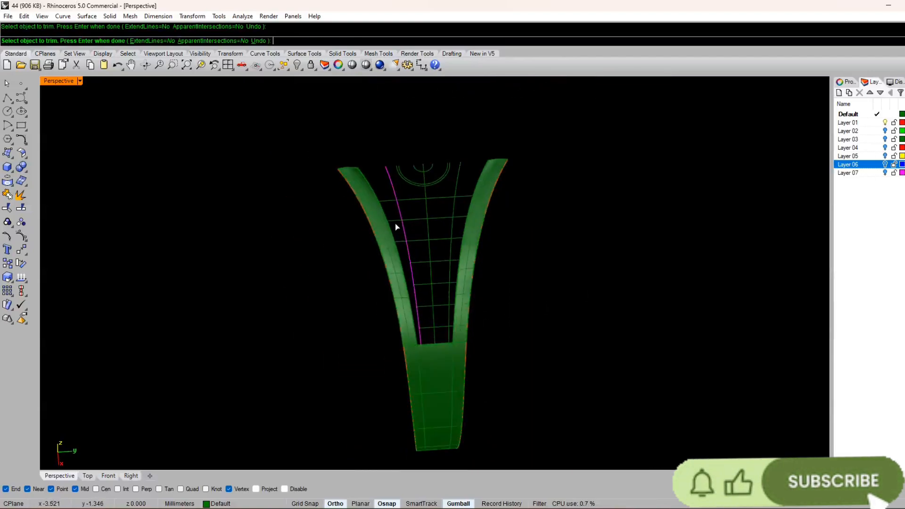
{"action": "scroll", "coordinate": [384, 168], "scroll_direction": "up", "scroll_amount": 5}
{"action": "scroll", "coordinate": [405, 279], "scroll_direction": "down", "scroll_amount": 5}
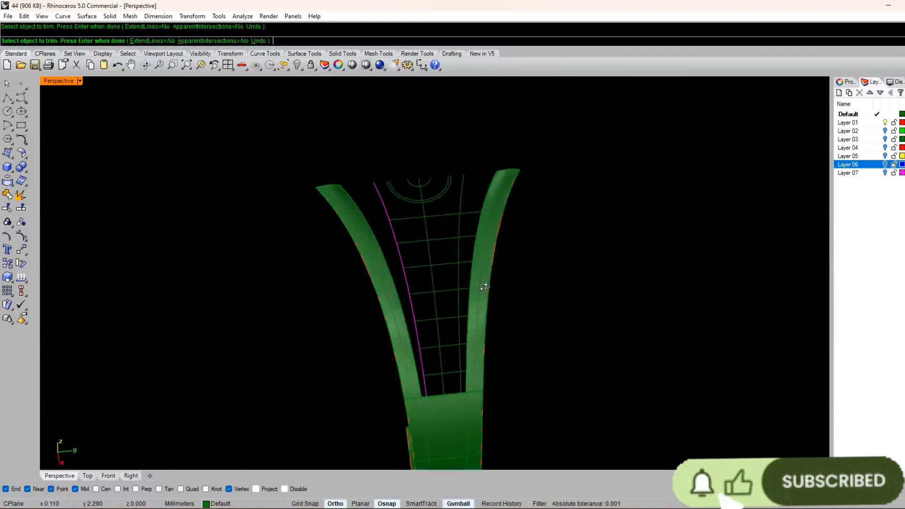
{"action": "scroll", "coordinate": [459, 209], "scroll_direction": "up", "scroll_amount": 5}
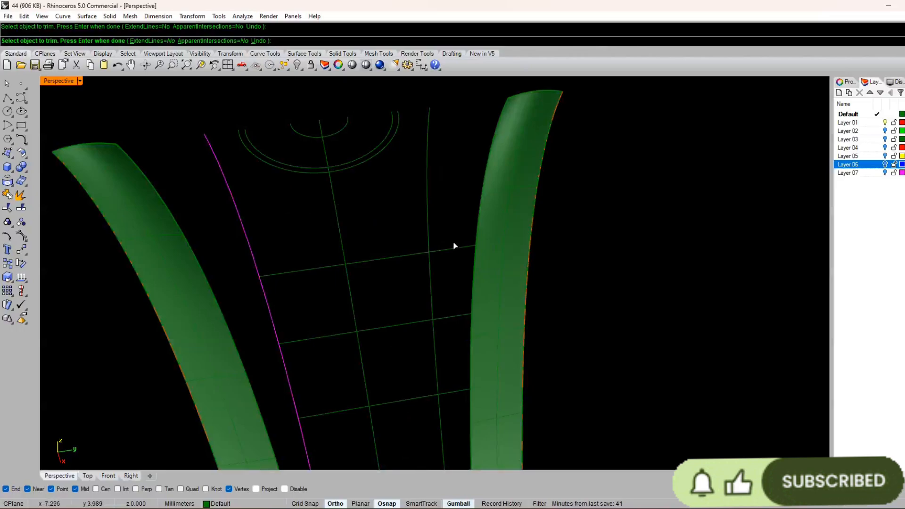
{"action": "key", "text": "ctrl+z"}
{"action": "right_click", "coordinate": [428, 218]}
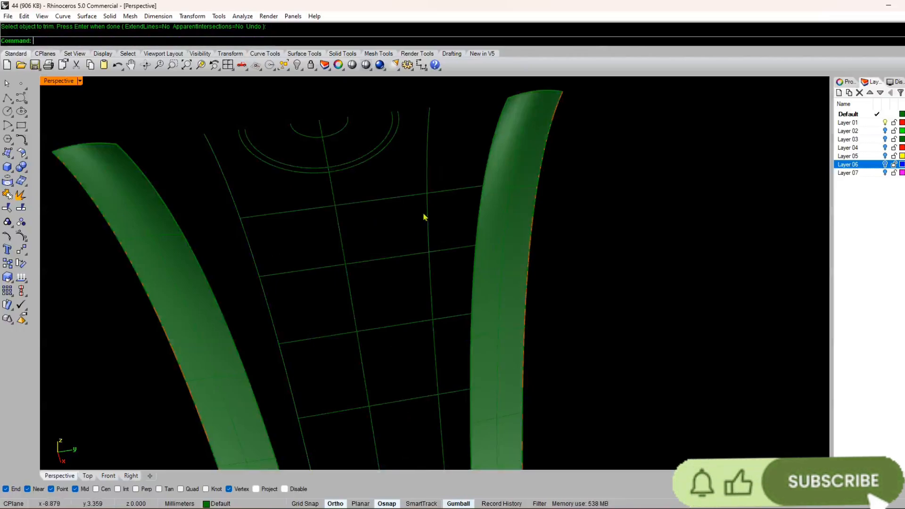
Step: Trim the horizontal lattice lines where they extend outward past the right-hand vertical curve
{"action": "left_click", "coordinate": [428, 218]}
{"action": "right_click", "coordinate": [430, 220]}
{"action": "left_click", "coordinate": [443, 191]}
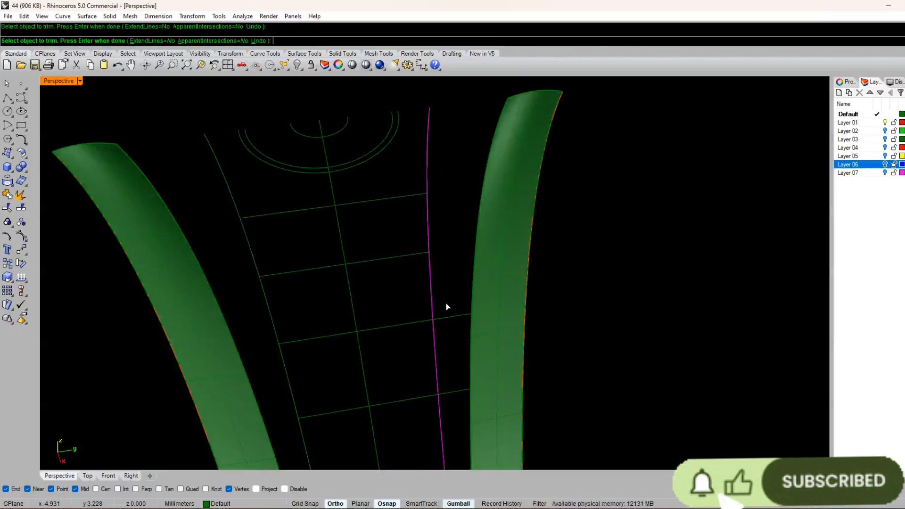
{"action": "left_click", "coordinate": [453, 395]}
{"action": "scroll", "coordinate": [453, 396], "scroll_direction": "down", "scroll_amount": 5}
{"action": "scroll", "coordinate": [369, 285], "scroll_direction": "up", "scroll_amount": 5}
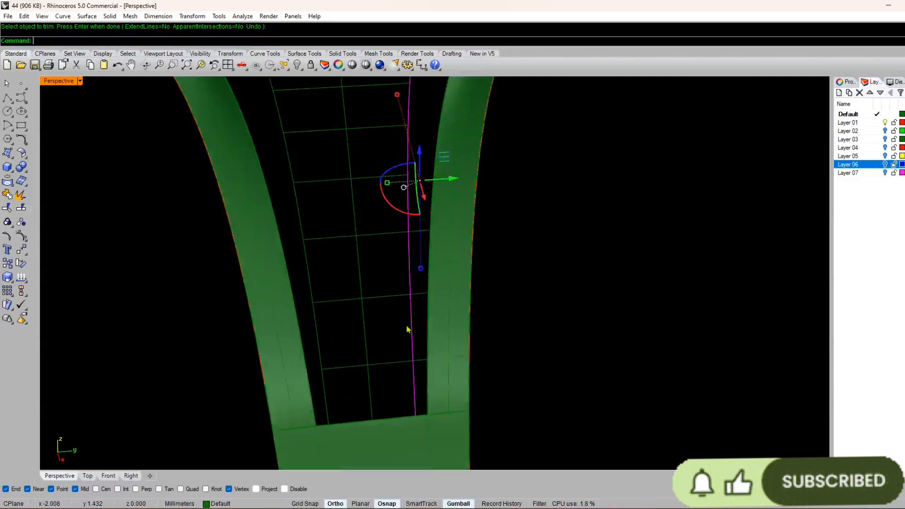
{"action": "left_click", "coordinate": [427, 234]}
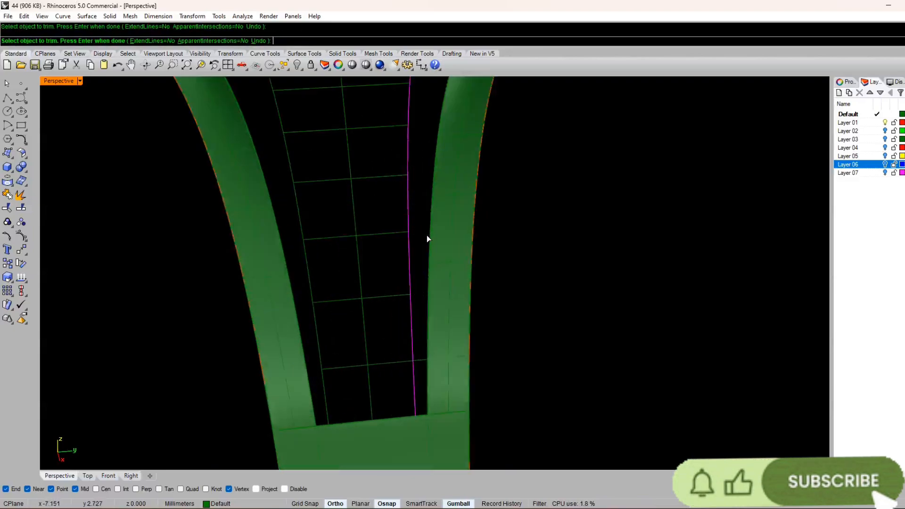
{"action": "left_click", "coordinate": [419, 361]}
{"action": "scroll", "coordinate": [401, 325], "scroll_direction": "down", "scroll_amount": 8}
{"action": "right_click", "coordinate": [393, 281]}
Step: Pipe the left-hand vertical lattice curve with a start and end radius of 0.2 mm
{"action": "right_click_drag", "start_coordinate": [392, 282], "coordinate": [366, 287]}
{"action": "scroll", "coordinate": [367, 287], "scroll_direction": "up", "scroll_amount": 4}
{"action": "left_click", "coordinate": [333, 238]}
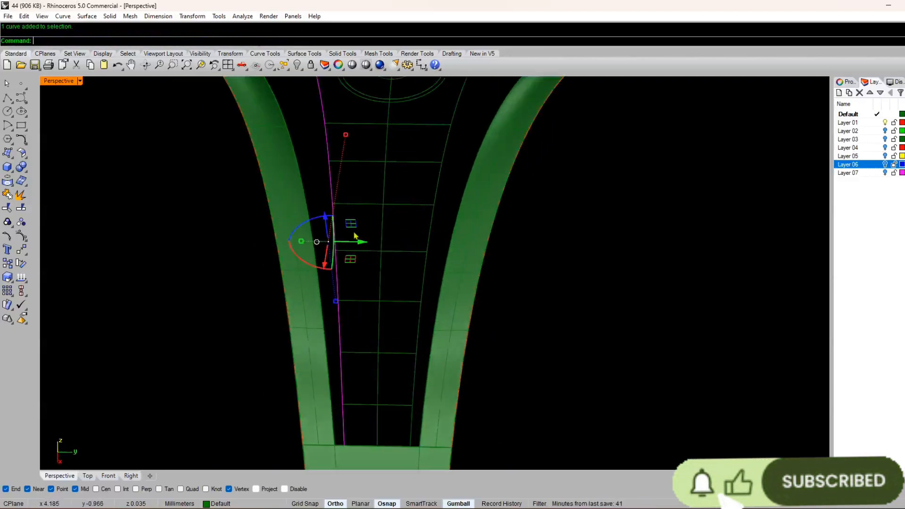
{"action": "left_click", "coordinate": [11, 174]}
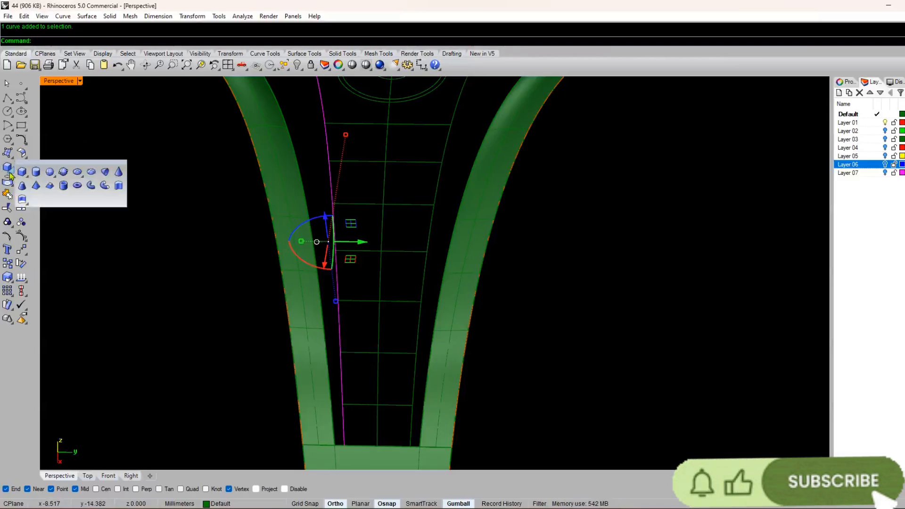
{"action": "left_click", "coordinate": [96, 189]}
{"action": "scroll", "coordinate": [404, 228], "scroll_direction": "down", "scroll_amount": 5}
{"action": "mouse_move", "coordinate": [403, 228]}
{"action": "right_mouse_down"}
{"action": "mouse_move", "coordinate": [406, 239]}
{"action": "mouse_move", "coordinate": [416, 237]}
{"action": "right_mouse_up"}
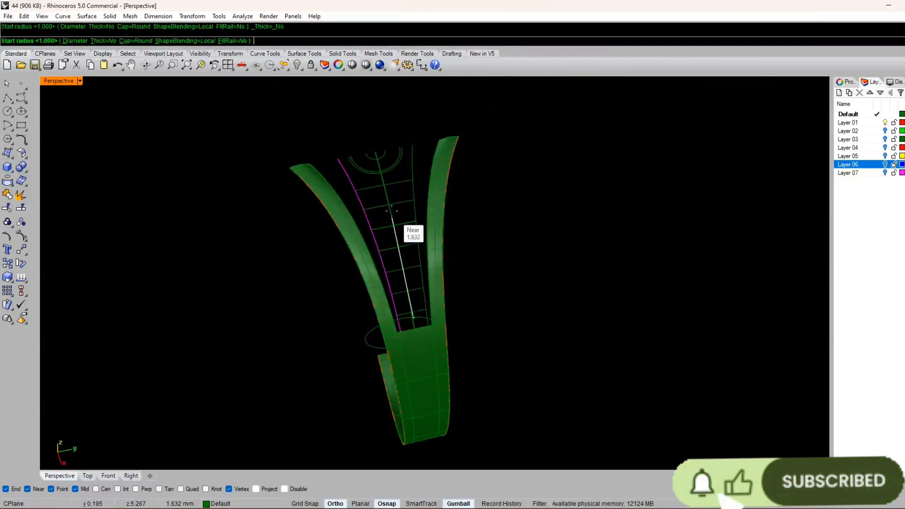
{"action": "right_click_drag", "start_coordinate": [392, 209], "coordinate": [387, 175]}
{"action": "type", "text": ".2"}
{"action": "key", "text": "Return"}
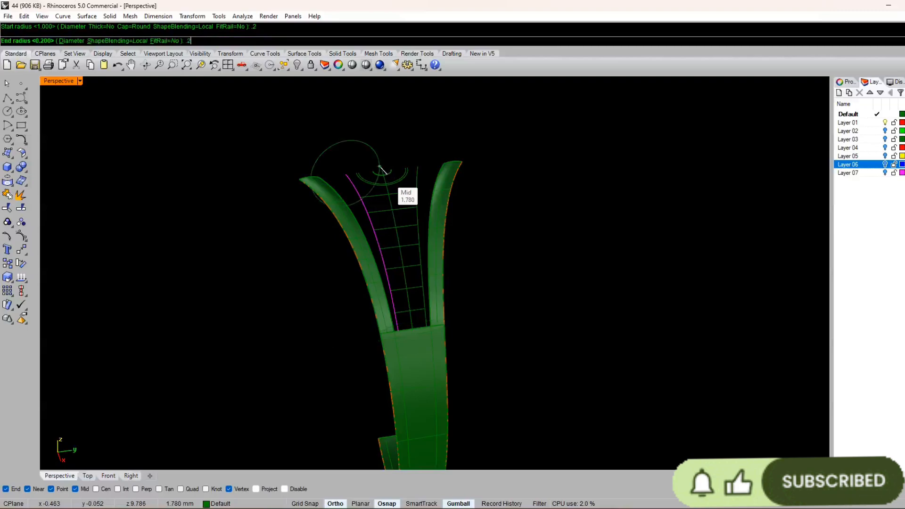
{"action": "key", "text": "Return"}
{"action": "key", "text": "Return"}
{"action": "right_click_drag", "start_coordinate": [501, 212], "coordinate": [405, 285]}
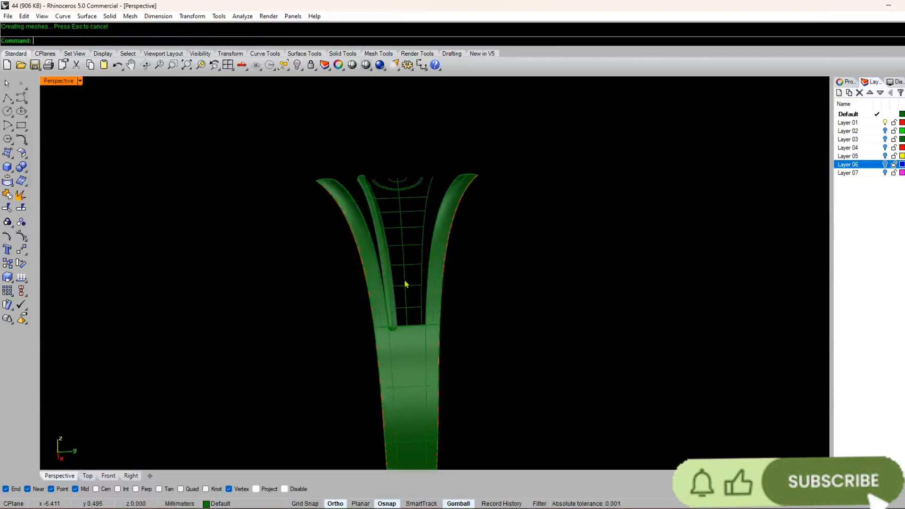
Step: Abandon piping the right-hand vertical lattice curve and undo the pipe on the left-hand one
{"action": "scroll", "coordinate": [399, 274], "scroll_direction": "up", "scroll_amount": 4}
{"action": "left_click", "coordinate": [446, 223]}
{"action": "right_click", "coordinate": [447, 219]}
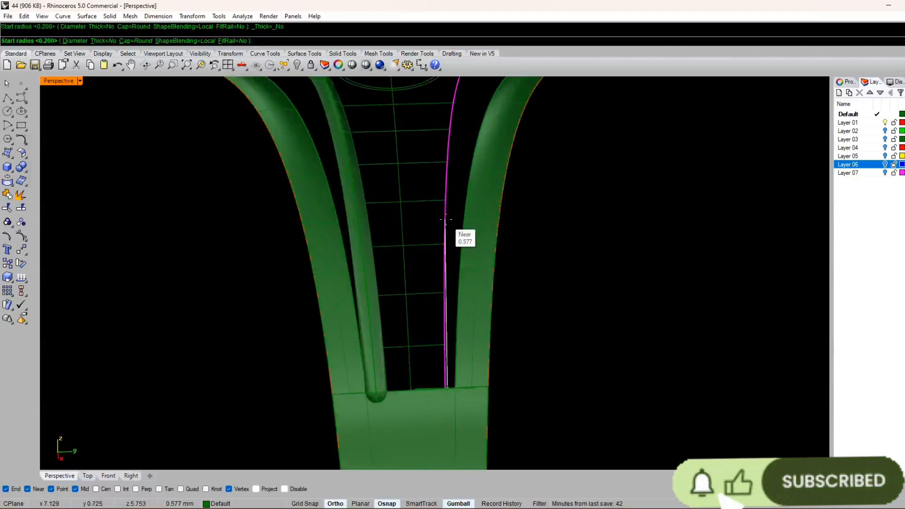
{"action": "key", "text": "Escape"}
{"action": "key", "text": "ctrl+z"}
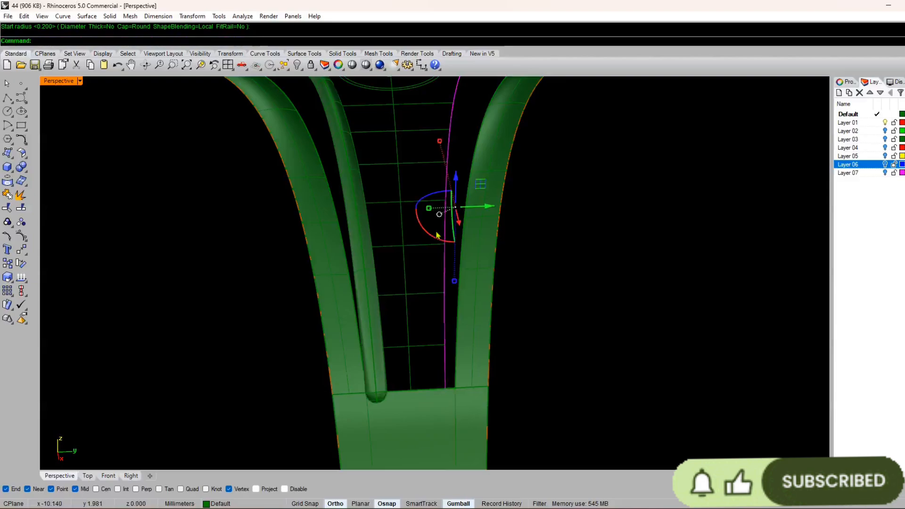
Step: Pipe the right-hand vertical lattice curve with a start and end radius of 0.150 mm
{"action": "scroll", "coordinate": [402, 280], "scroll_direction": "down", "scroll_amount": 3}
{"action": "right_click", "coordinate": [455, 246]}
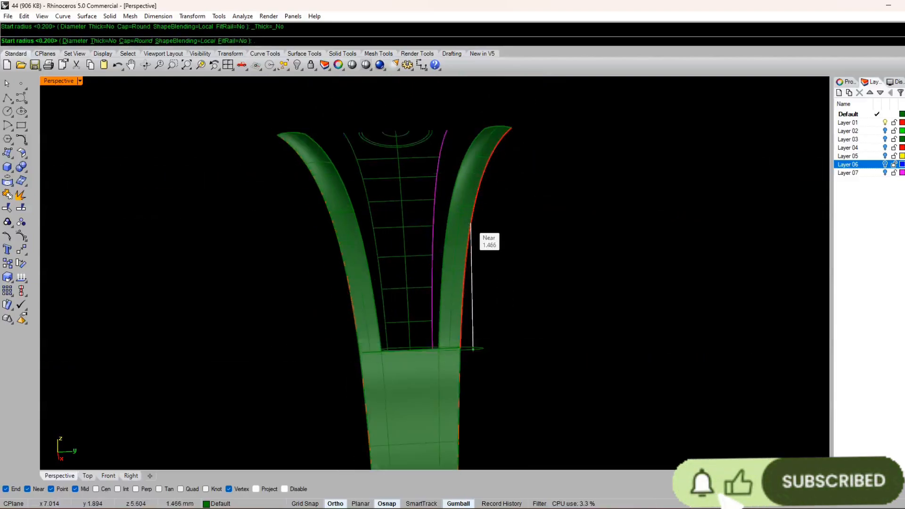
{"action": "key", "text": "Return"}
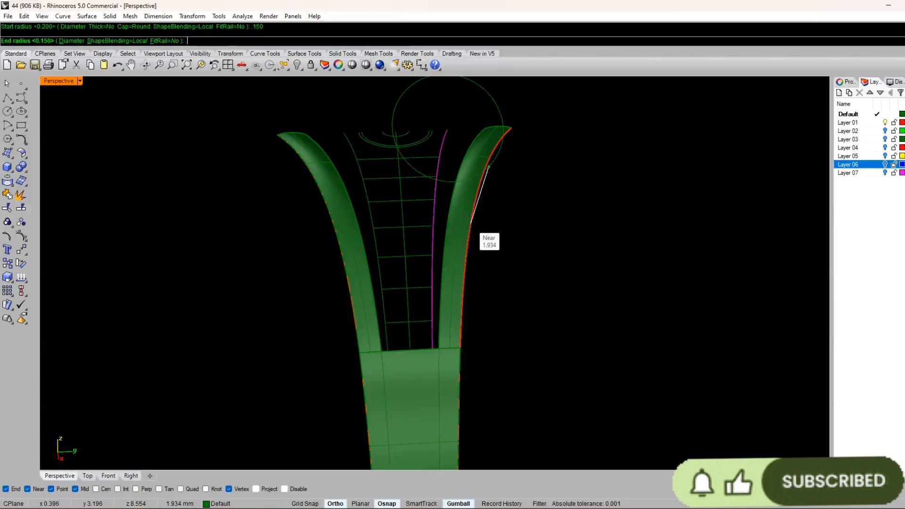
{"action": "key", "text": "Return"}
{"action": "key", "text": "Return"}
{"action": "right_click", "coordinate": [371, 190]}
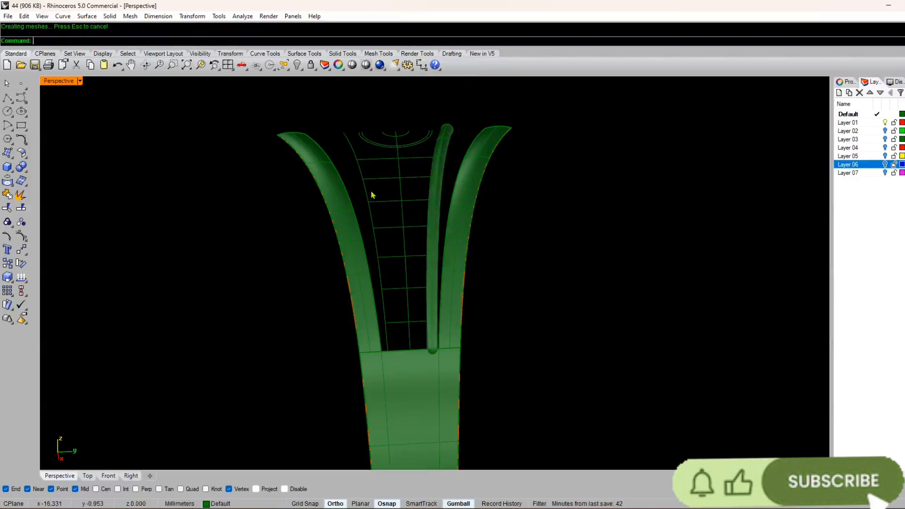
Step: Pipe the left-hand vertical lattice curve with a start and end radius of 0.200 mm
{"action": "left_click", "coordinate": [370, 192]}
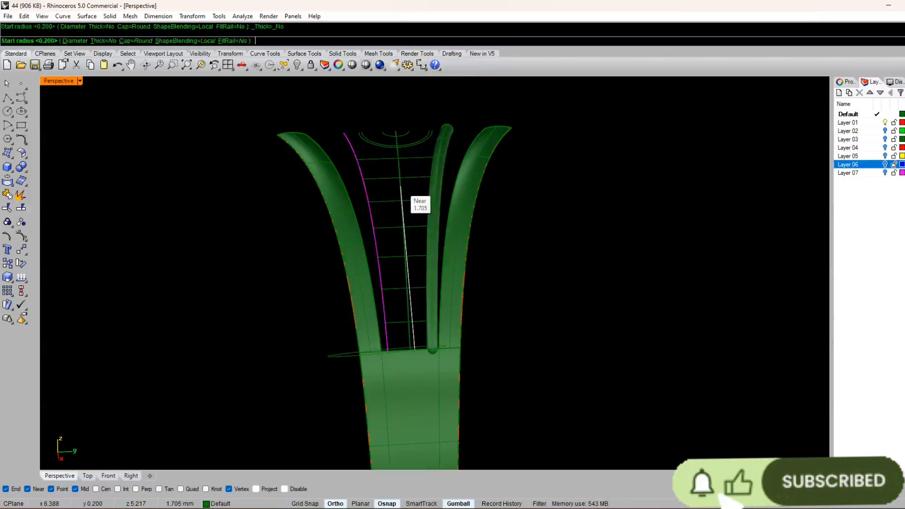
{"action": "key", "text": "Return"}
{"action": "key", "text": "Return"}
{"action": "key", "text": "Return"}
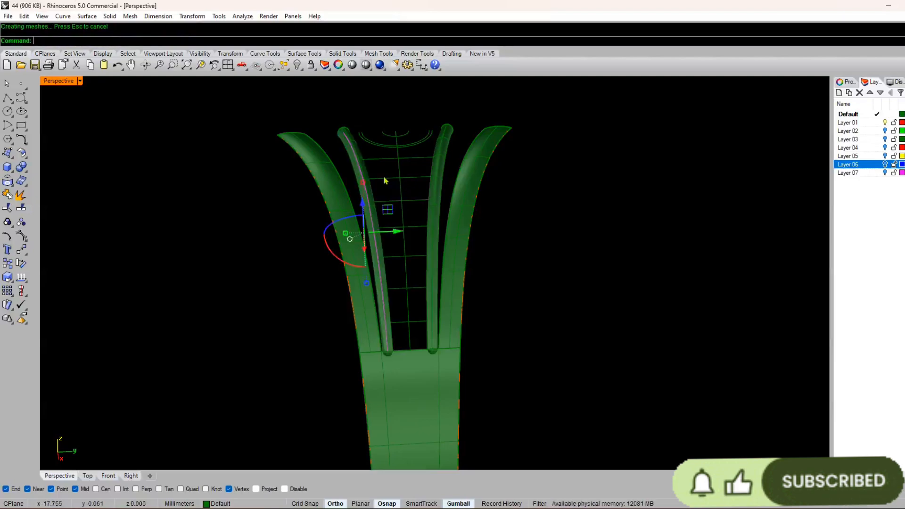
Step: Pipe the middle vertical lattice curve with a start and end radius of 0.200 mm
{"action": "right_click", "coordinate": [399, 181]}
{"action": "left_click", "coordinate": [400, 184]}
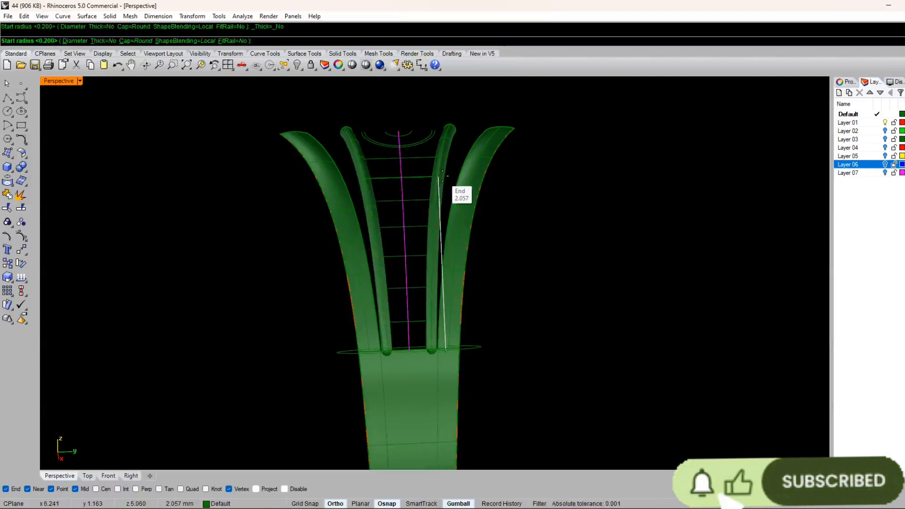
{"action": "key", "text": "Return"}
{"action": "key", "text": "Return"}
{"action": "key", "text": "Return"}
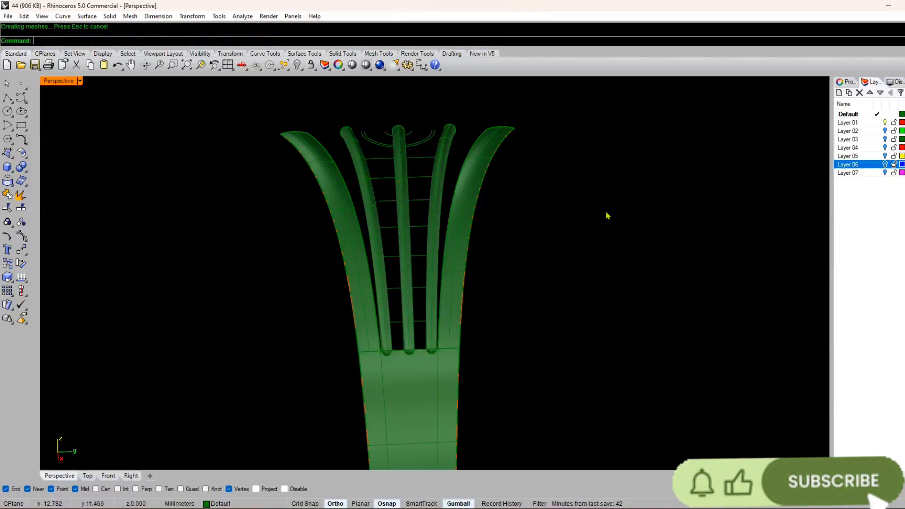
Step: Try piping the topmost horizontal lattice line with a 0.200 mm start and end radius, and undo that pipe
{"action": "scroll", "coordinate": [407, 98], "scroll_direction": "up", "scroll_amount": 5}
{"action": "left_click", "coordinate": [424, 166]}
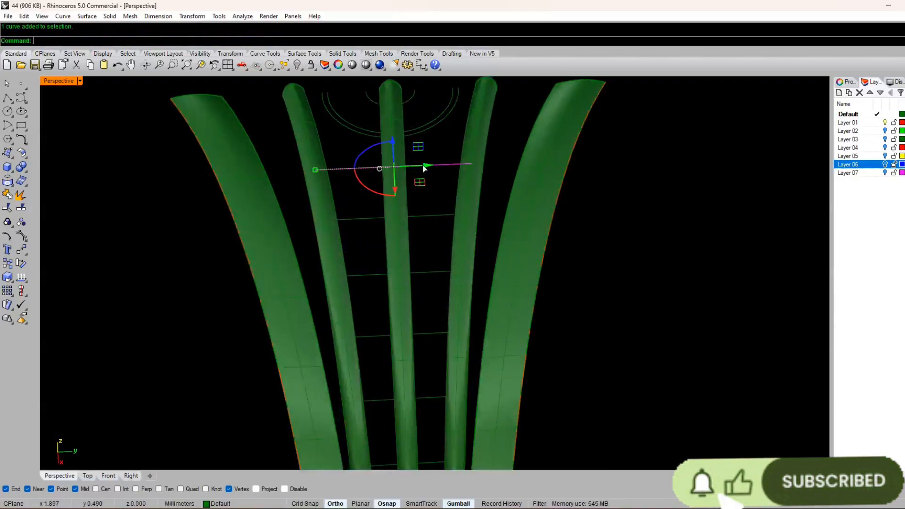
{"action": "key", "text": "Return"}
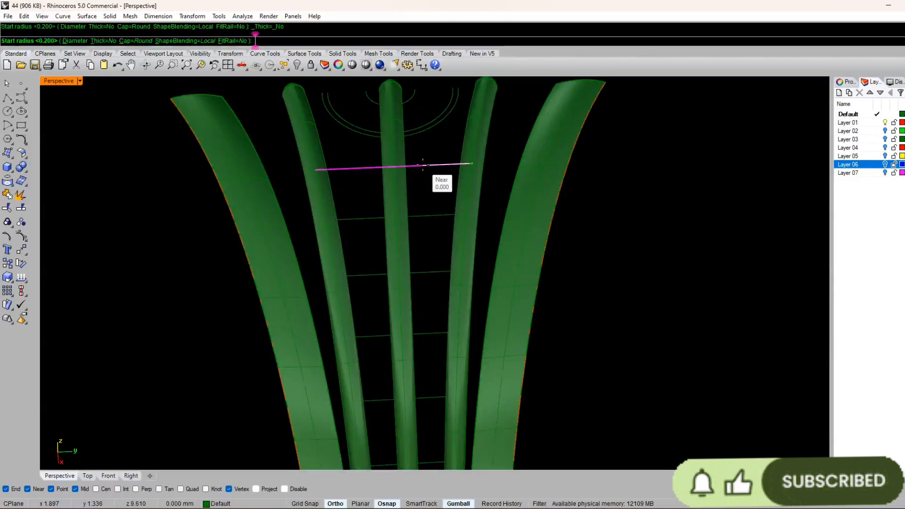
{"action": "key", "text": "Return"}
{"action": "key", "text": "Return"}
{"action": "key", "text": "Return"}
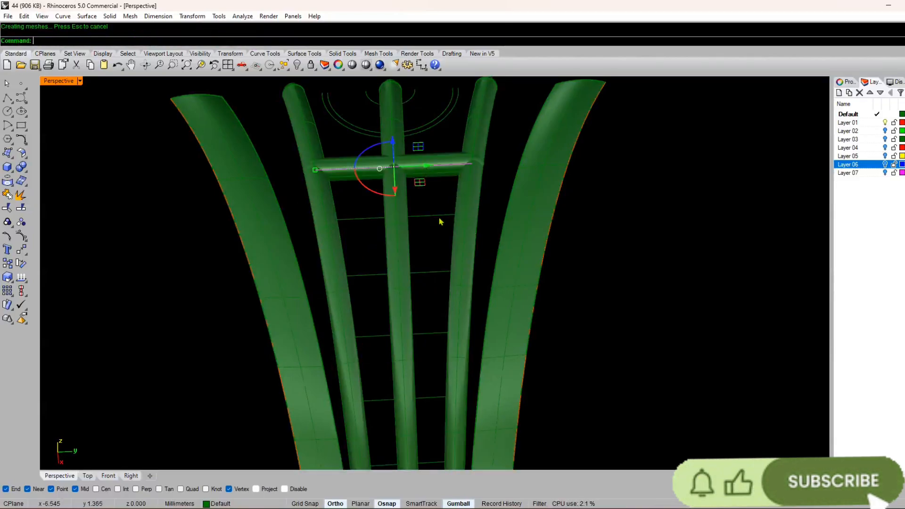
{"action": "left_click", "coordinate": [508, 150]}
{"action": "right_click_drag", "start_coordinate": [393, 222], "coordinate": [333, 268]}
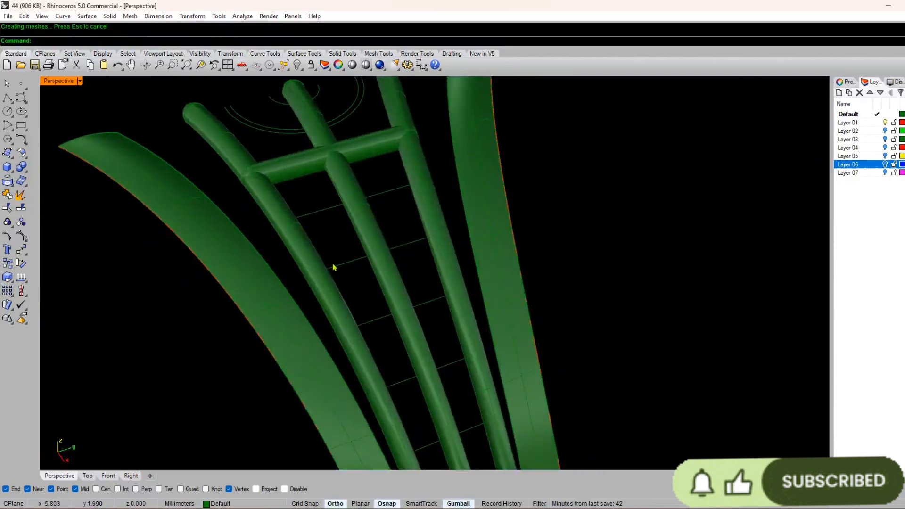
{"action": "key", "text": "ctrl+z"}
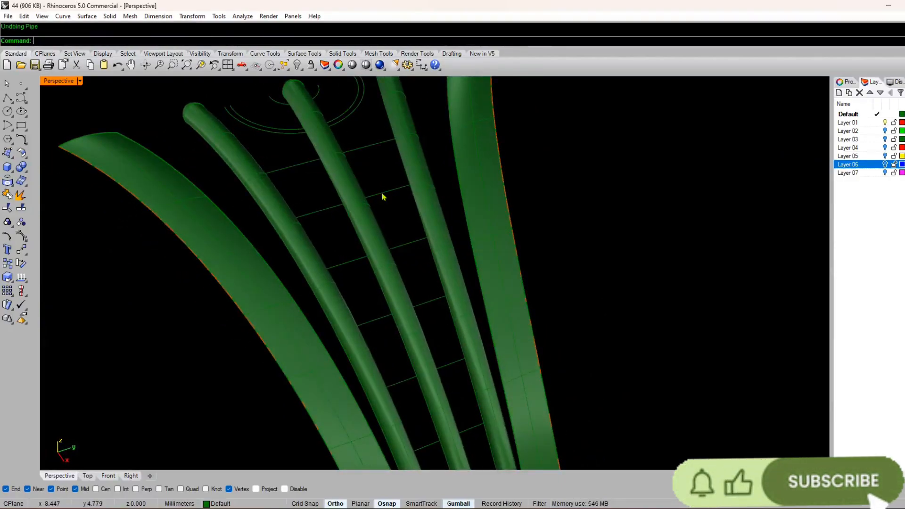
Step: Pipe the topmost horizontal lattice line with a start and end radius of 0.180 mm
{"action": "right_click", "coordinate": [383, 198]}
{"action": "left_click", "coordinate": [361, 150]}
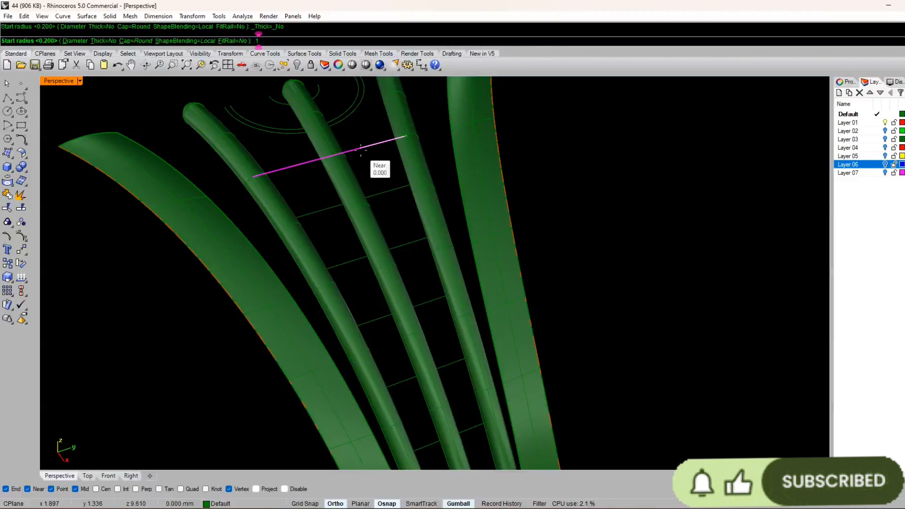
{"action": "type", "text": ".180"}
{"action": "key", "text": "Return"}
{"action": "type", "text": ".180"}
{"action": "key", "text": "Return"}
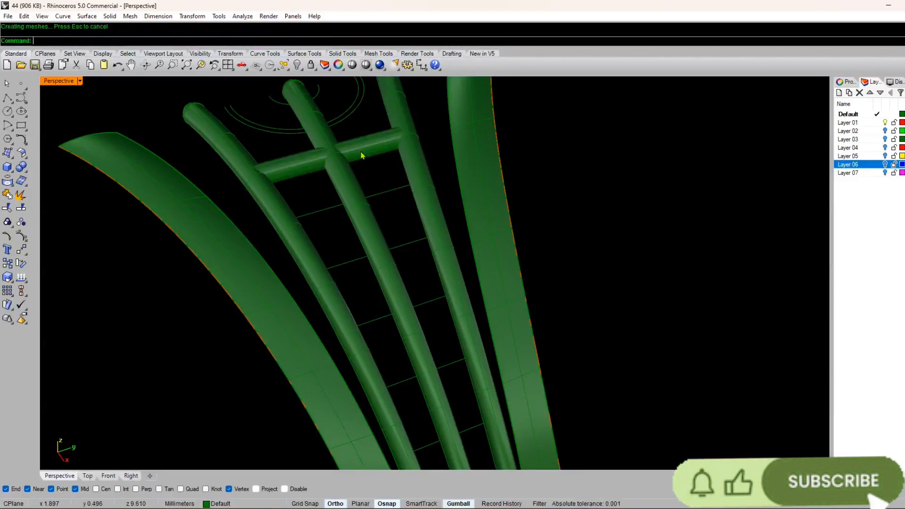
Step: Pipe the second and third horizontal lattice lines from the top with a 0.180 mm start and end radius
{"action": "right_click", "coordinate": [394, 193]}
{"action": "left_click", "coordinate": [391, 189]}
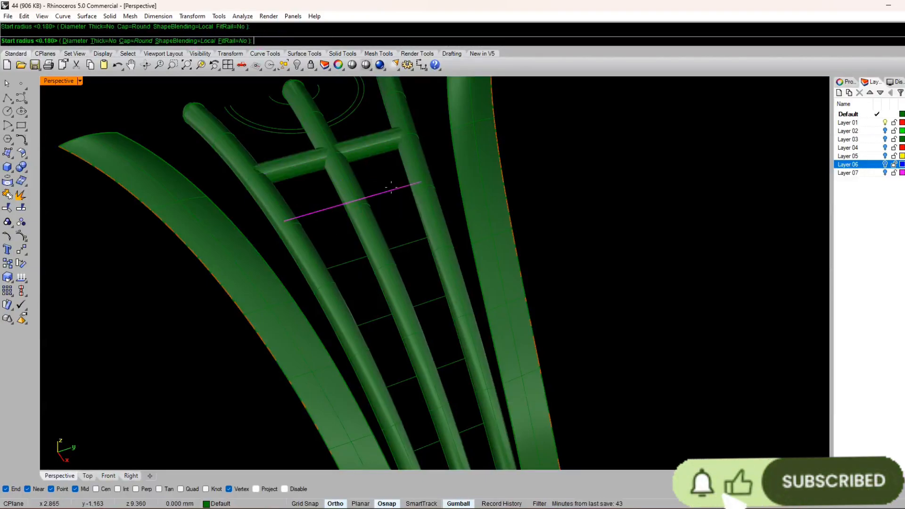
{"action": "key", "text": "Return"}
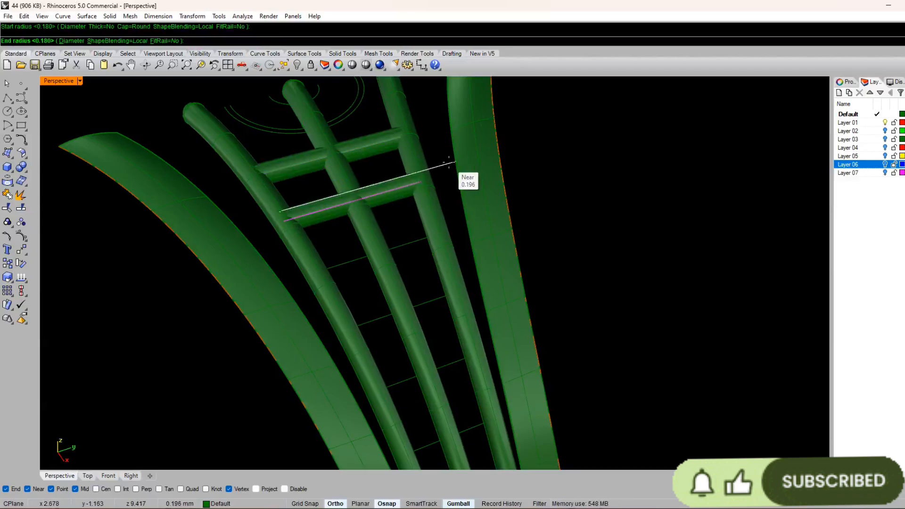
{"action": "key", "text": "Return"}
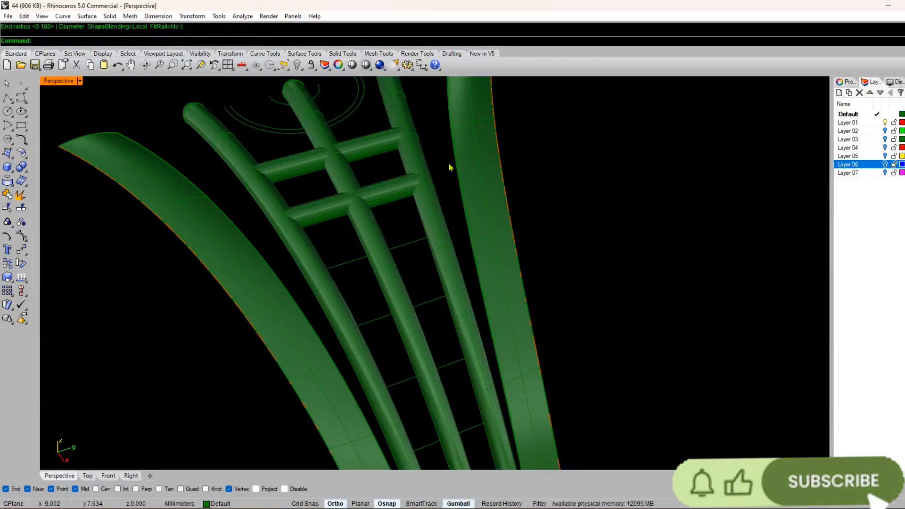
{"action": "key", "text": "Return"}
{"action": "key", "text": "Return"}
{"action": "key", "text": "Return"}
{"action": "key", "text": "Return"}
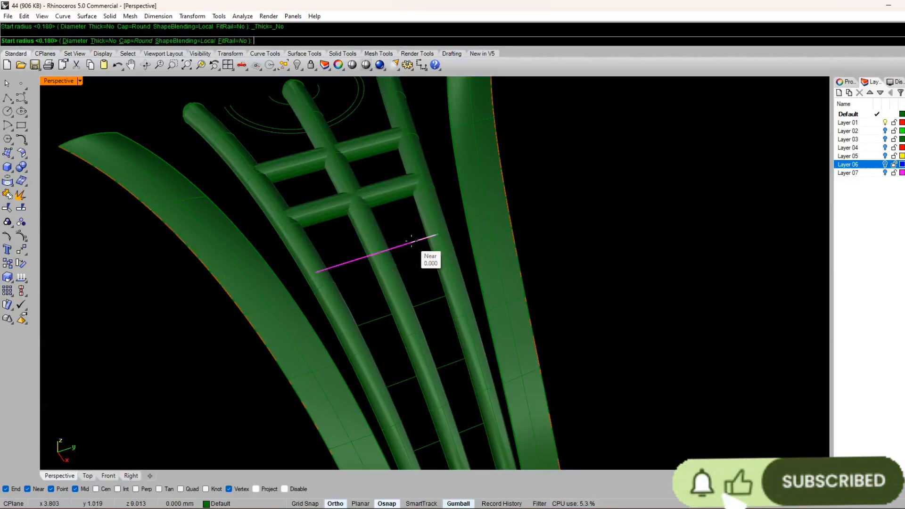
Step: Pipe the fourth and fifth horizontal lattice lines from the top with a 0.180 mm start and end radius
{"action": "left_click", "coordinate": [426, 307]}
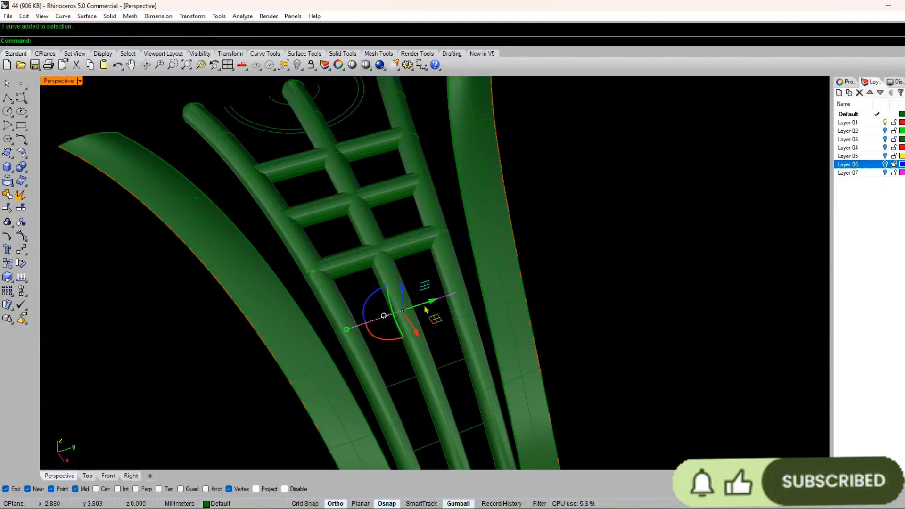
{"action": "key", "text": "Return"}
{"action": "key", "text": "Return"}
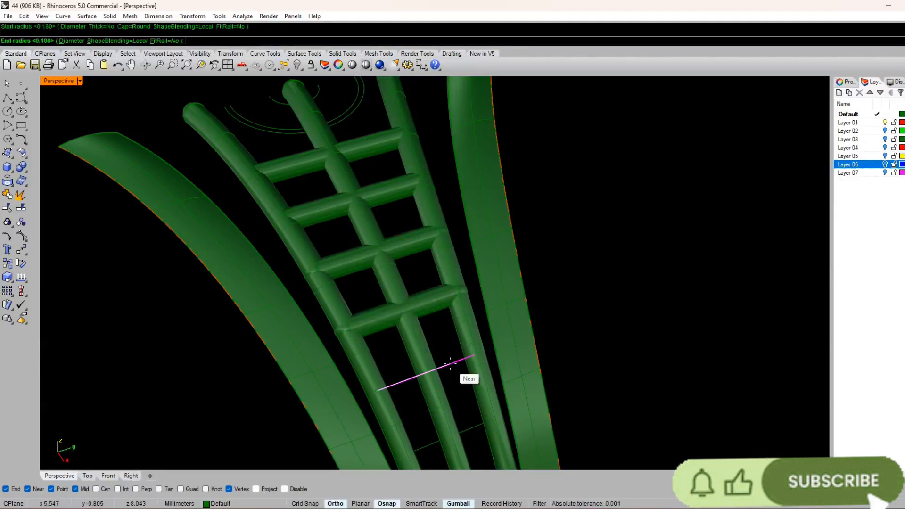
Step: Pipe the two lowest horizontal lattice lines above the shank with a 0.180 mm start and end radius
{"action": "key", "text": "Return"}
{"action": "key", "text": "Return"}
{"action": "left_click", "coordinate": [470, 426]}
{"action": "key", "text": "Return"}
{"action": "key", "text": "Return"}
{"action": "key", "text": "Return"}
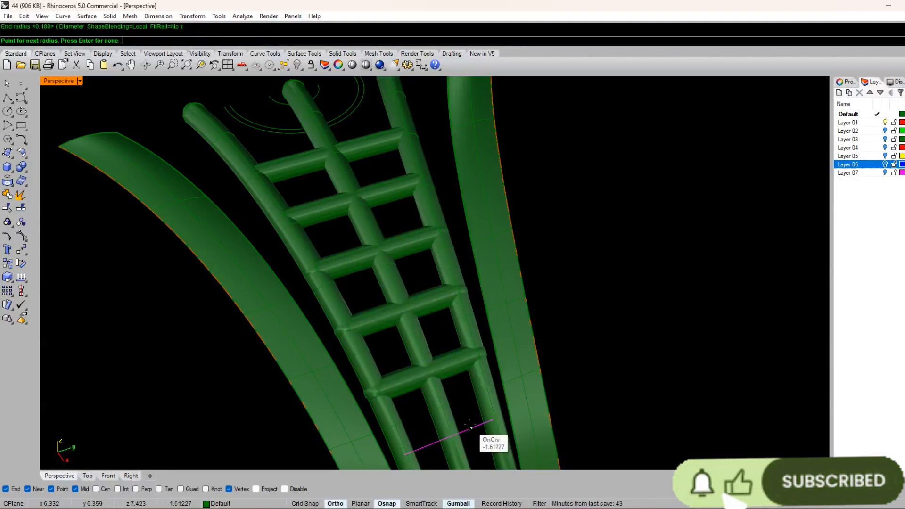
{"action": "key", "text": "Return"}
{"action": "scroll", "coordinate": [424, 377], "scroll_direction": "down", "scroll_amount": 5}
{"action": "scroll", "coordinate": [422, 358], "scroll_direction": "up", "scroll_amount": 6}
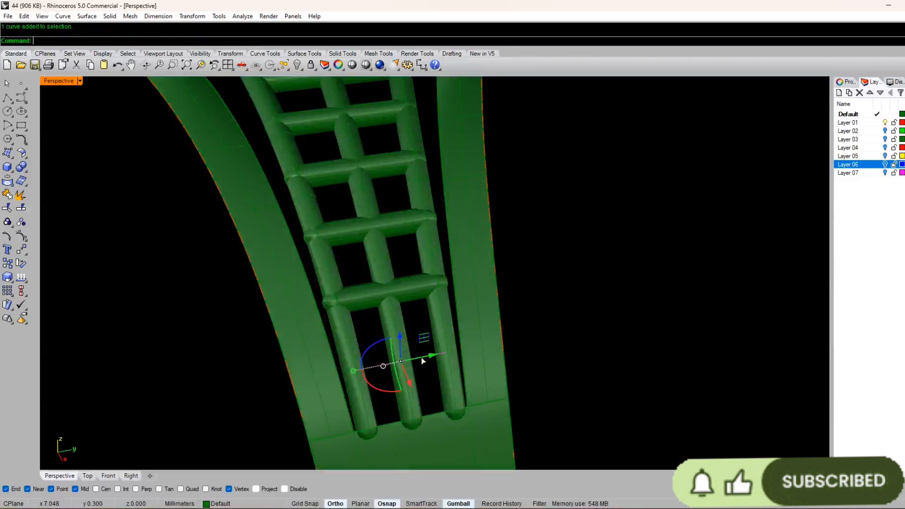
{"action": "key", "text": "Return"}
{"action": "key", "text": "Return"}
{"action": "key", "text": "Return"}
{"action": "key", "text": "Return"}
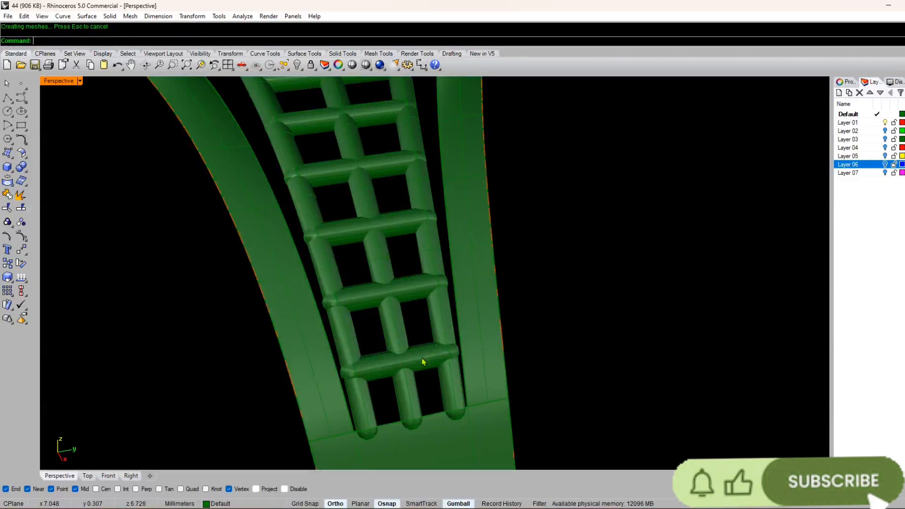
Step: Try to offset the left-hand border strip surface by 0.5 mm
{"action": "right_click_drag", "start_coordinate": [422, 361], "coordinate": [423, 298]}
{"action": "scroll", "coordinate": [399, 285], "scroll_direction": "down", "scroll_amount": 6}
{"action": "scroll", "coordinate": [423, 298], "scroll_direction": "up", "scroll_amount": 5}
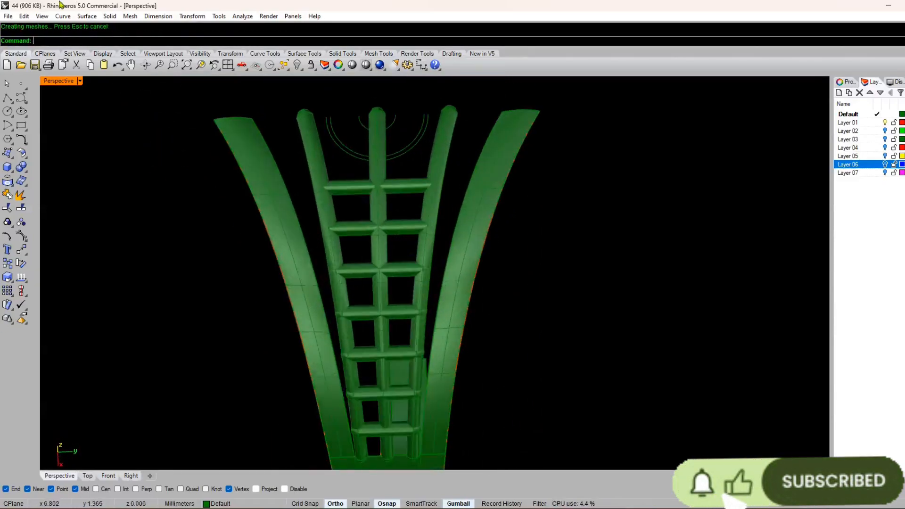
{"action": "scroll", "coordinate": [317, 129], "scroll_direction": "down", "scroll_amount": 6}
{"action": "right_click_drag", "start_coordinate": [269, 243], "coordinate": [310, 164]}
{"action": "scroll", "coordinate": [309, 219], "scroll_direction": "up", "scroll_amount": 6}
{"action": "scroll", "coordinate": [309, 164], "scroll_direction": "down", "scroll_amount": 6}
{"action": "scroll", "coordinate": [293, 180], "scroll_direction": "up", "scroll_amount": 6}
{"action": "left_click", "coordinate": [296, 172]}
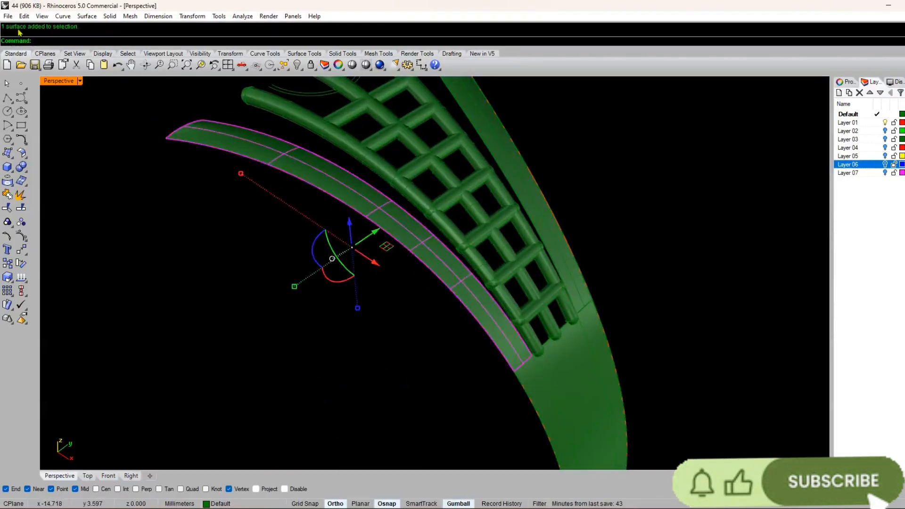
{"action": "left_click", "coordinate": [87, 16]}
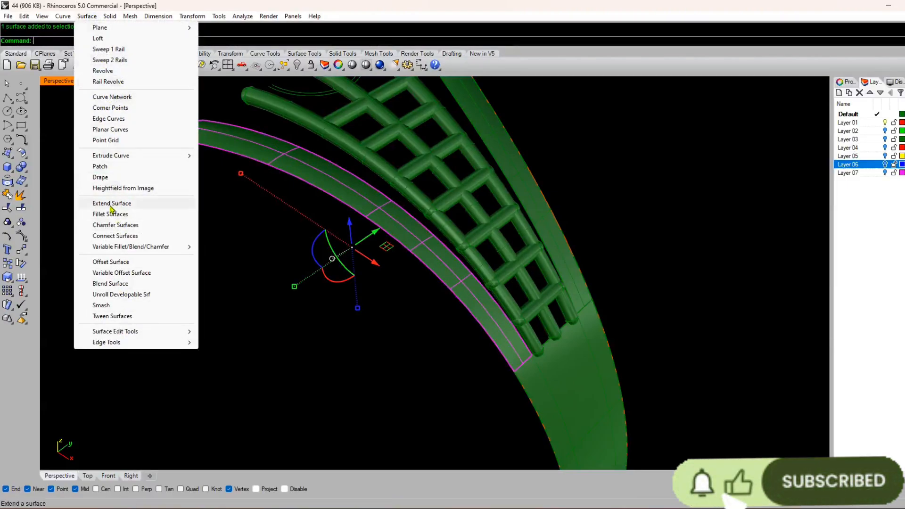
{"action": "left_click", "coordinate": [118, 263]}
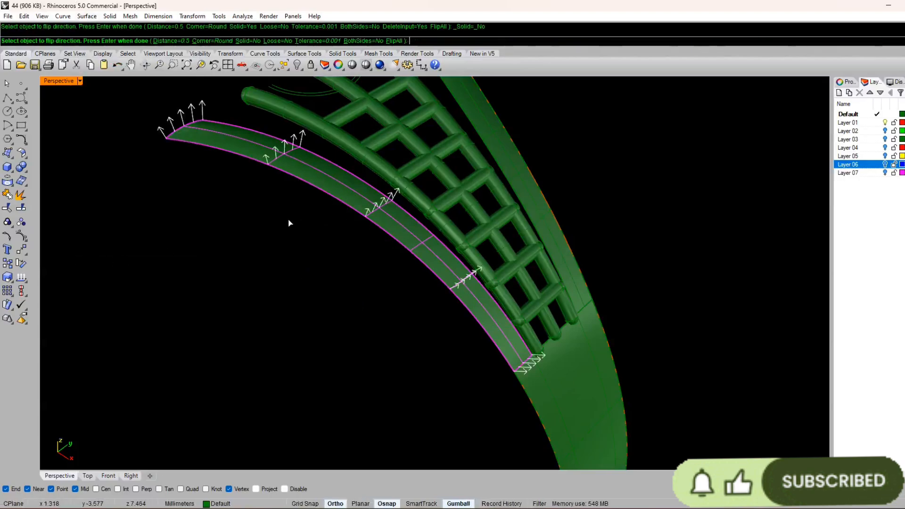
{"action": "type", "text": "5"}
{"action": "key", "text": "Return"}
{"action": "key", "text": "Return"}
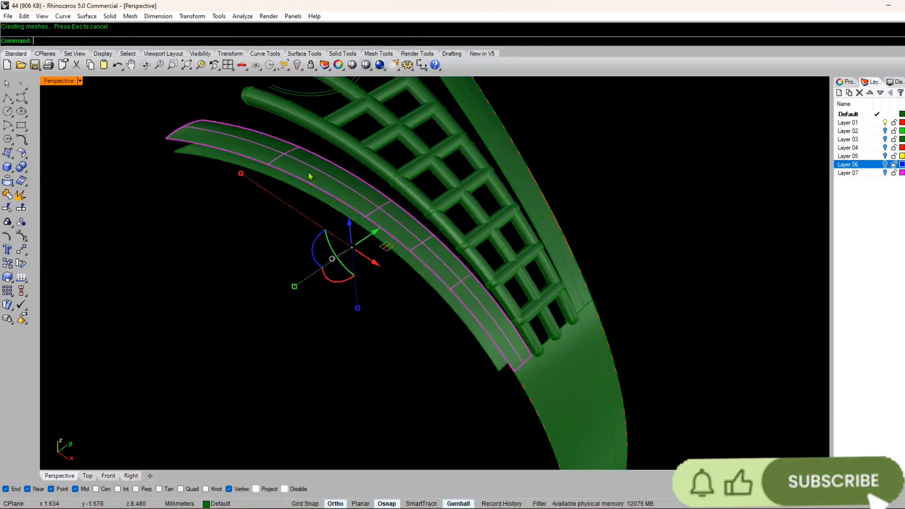
Step: Offset the left-hand border strip 0.5 mm toward the inside of the ring by flipping the offset direction
{"action": "key", "text": "Return"}
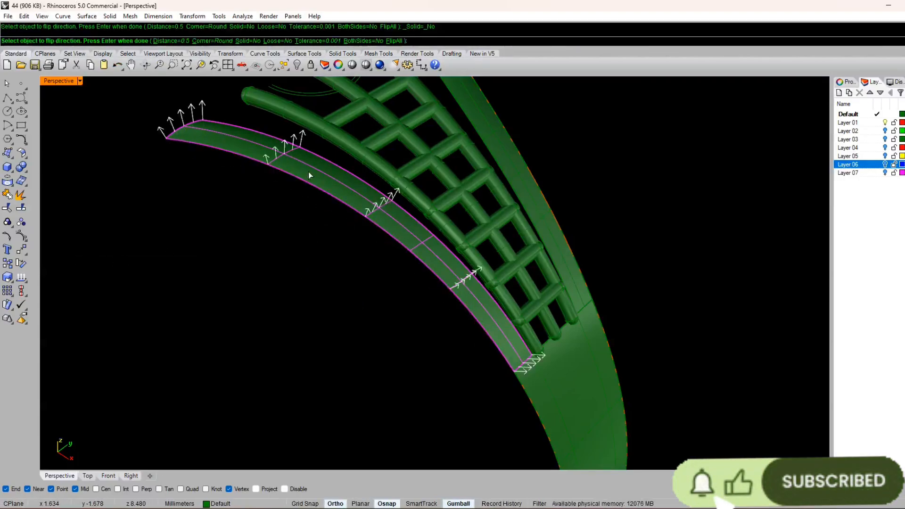
{"action": "left_click", "coordinate": [195, 136]}
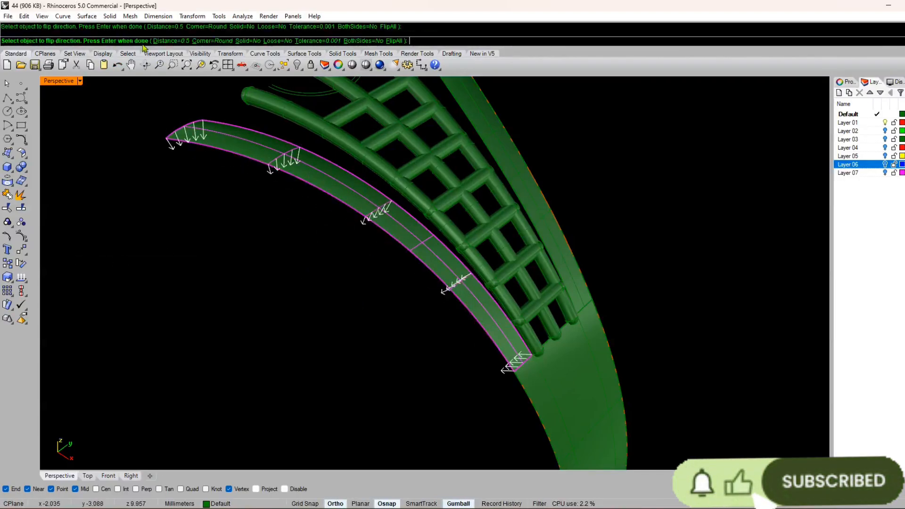
{"action": "left_click", "coordinate": [247, 42]}
{"action": "right_click", "coordinate": [245, 167]}
Step: Check the left-hand border strip's offset thickness with a line from its lower edge to its upper edge
{"action": "right_click_drag", "start_coordinate": [234, 187], "coordinate": [263, 214]}
{"action": "left_click", "coordinate": [263, 216]}
{"action": "key", "text": "Return"}
{"action": "scroll", "coordinate": [182, 231], "scroll_direction": "up", "scroll_amount": 10}
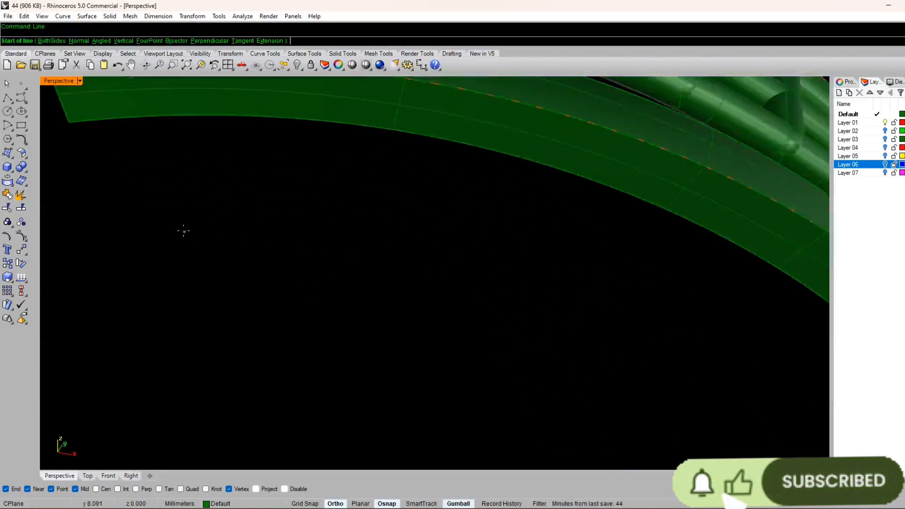
{"action": "scroll", "coordinate": [211, 281], "scroll_direction": "down", "scroll_amount": 10}
{"action": "right_click_drag", "start_coordinate": [210, 281], "coordinate": [206, 224]}
{"action": "scroll", "coordinate": [207, 225], "scroll_direction": "up", "scroll_amount": 4}
{"action": "left_click", "coordinate": [206, 194]}
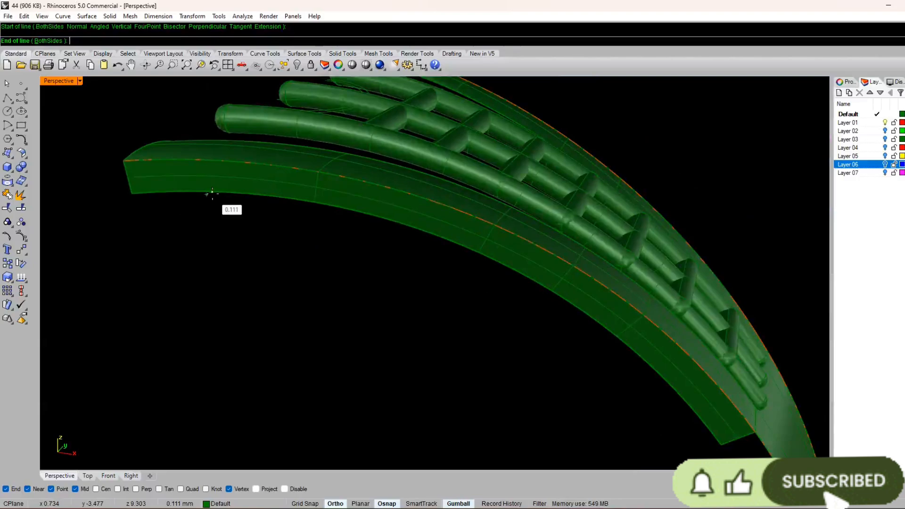
{"action": "left_click", "coordinate": [212, 160]}
Step: Offset the right-hand border strip surface 0.5 mm toward the inside of the ring, flipping the direction arrows
{"action": "scroll", "coordinate": [375, 259], "scroll_direction": "down", "scroll_amount": 8}
{"action": "scroll", "coordinate": [417, 121], "scroll_direction": "up", "scroll_amount": 8}
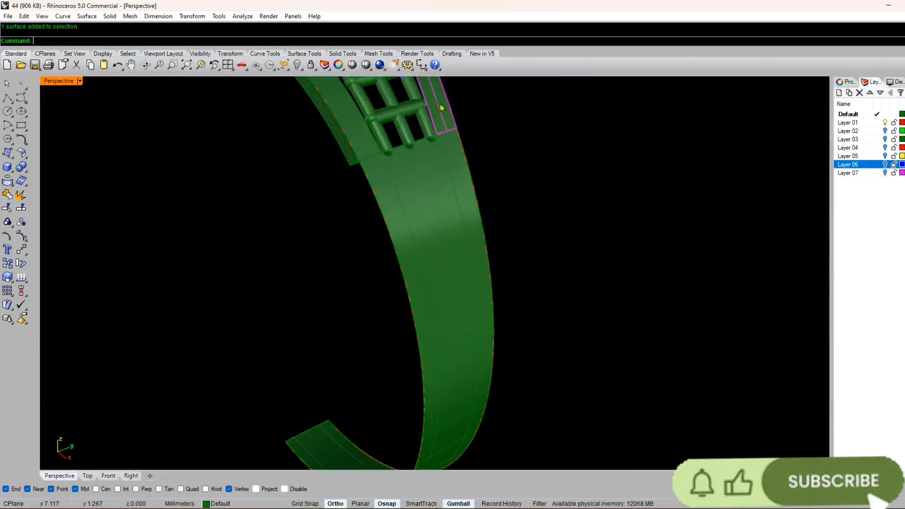
{"action": "key", "text": "Return"}
{"action": "left_click", "coordinate": [87, 16]}
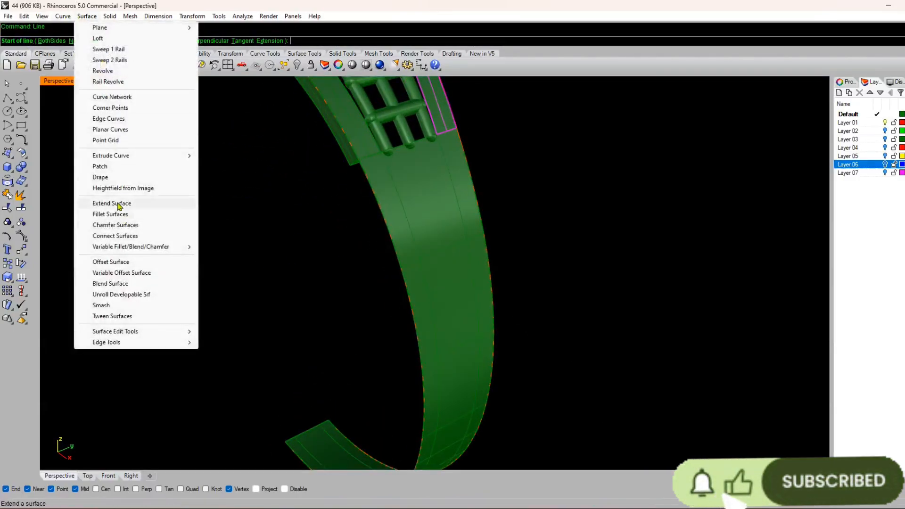
{"action": "left_click", "coordinate": [123, 263]}
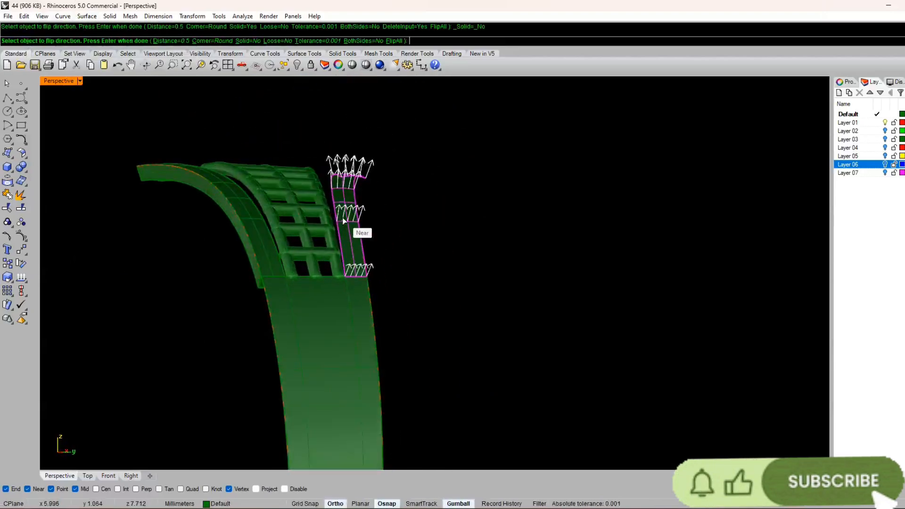
{"action": "left_click", "coordinate": [344, 221]}
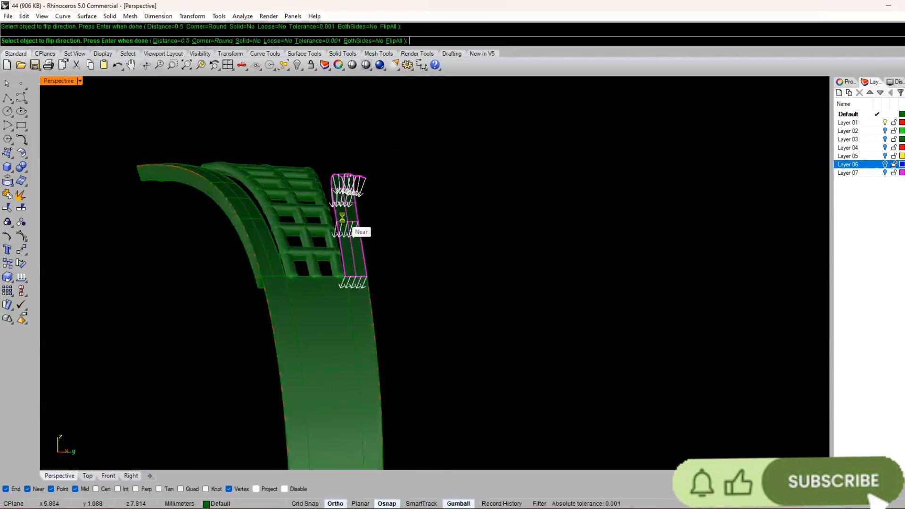
{"action": "key", "text": "Return"}
Step: Offset the shank surface below the lattice 0.5 mm toward the inside of the ring
{"action": "right_click_drag", "start_coordinate": [436, 124], "coordinate": [451, 110]}
{"action": "scroll", "coordinate": [450, 111], "scroll_direction": "down", "scroll_amount": 2}
{"action": "scroll", "coordinate": [346, 278], "scroll_direction": "up", "scroll_amount": 4}
{"action": "left_click", "coordinate": [326, 304]}
{"action": "key", "text": "Return"}
{"action": "left_click", "coordinate": [325, 303]}
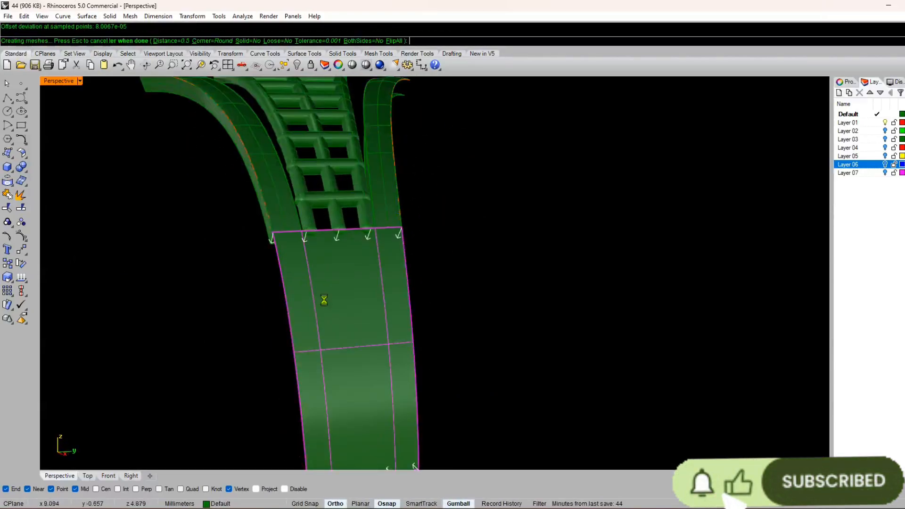
{"action": "key", "text": "Return"}
{"action": "scroll", "coordinate": [324, 301], "scroll_direction": "down", "scroll_amount": 6}
{"action": "left_click", "coordinate": [354, 241]}
{"action": "right_click_drag", "start_coordinate": [289, 278], "coordinate": [618, 222]}
{"action": "scroll", "coordinate": [384, 220], "scroll_direction": "up", "scroll_amount": 6}
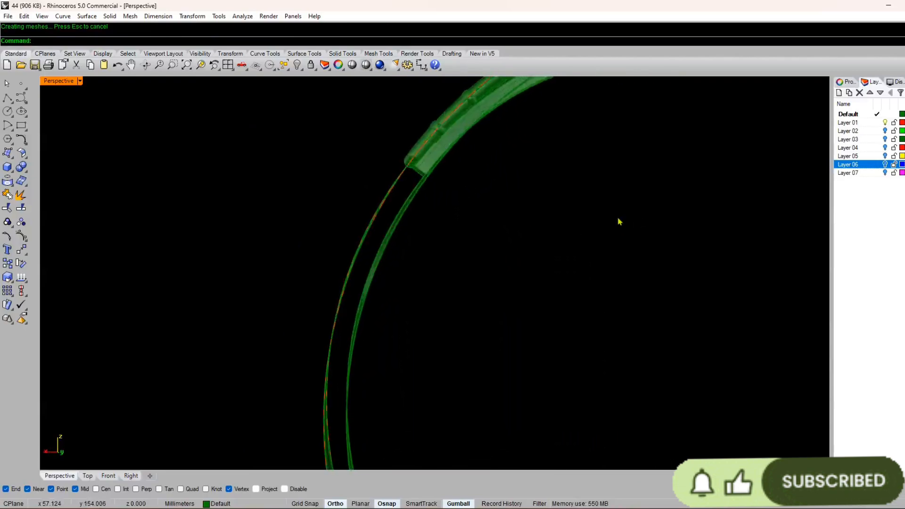
Step: Undo the last surface offset and redo the right-hand border strip and shank offsets at 0.5 mm with the Solid option on
{"action": "right_click_drag", "start_coordinate": [282, 206], "coordinate": [359, 178]}
{"action": "key", "text": "ctrl+z"}
{"action": "scroll", "coordinate": [318, 243], "scroll_direction": "down", "scroll_amount": 5}
{"action": "scroll", "coordinate": [404, 193], "scroll_direction": "up", "scroll_amount": 6}
{"action": "left_click", "coordinate": [360, 178]}
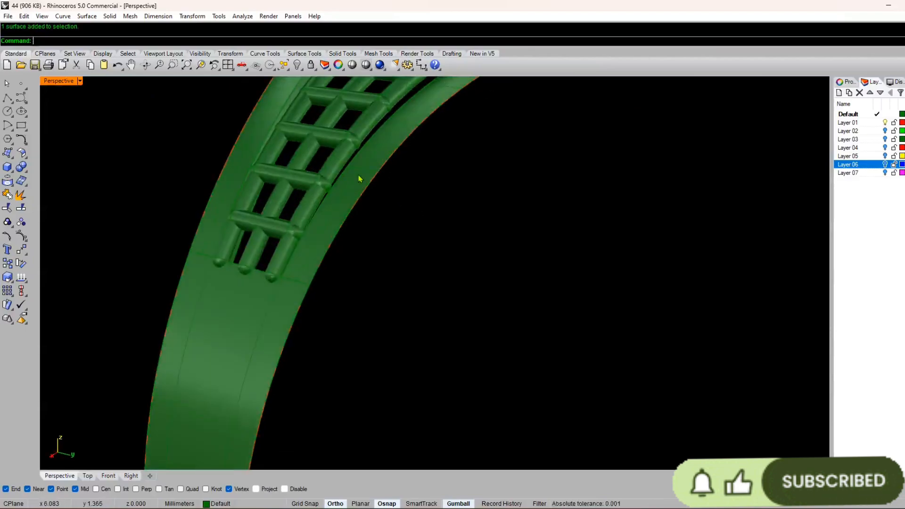
{"action": "right_click", "coordinate": [359, 178]}
{"action": "left_click", "coordinate": [360, 177]}
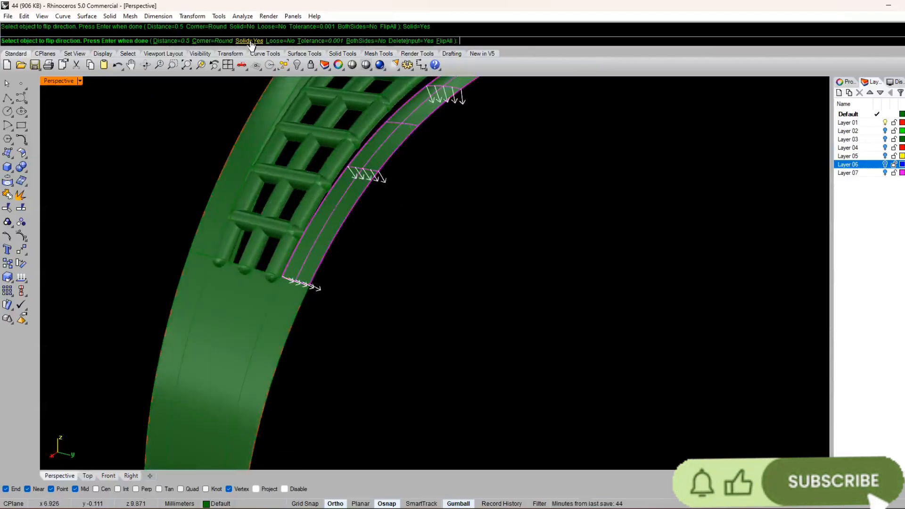
{"action": "right_click", "coordinate": [353, 195]}
{"action": "left_click_drag", "start_coordinate": [233, 345], "coordinate": [239, 344]}
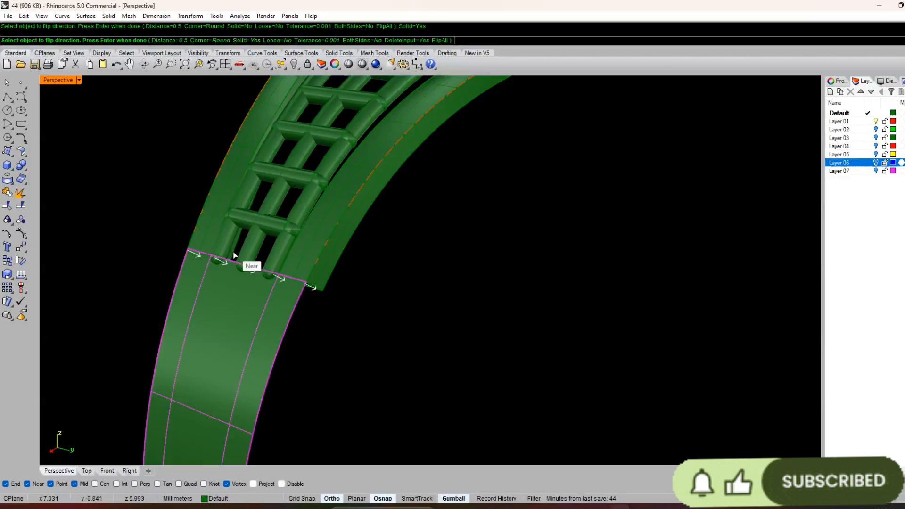
{"action": "right_click", "coordinate": [235, 255]}
Step: Group all the lattice pipes between the two border strips, including both the lengthwise pipes and the crossbars
{"action": "right_click_drag", "start_coordinate": [505, 329], "coordinate": [372, 189]}
{"action": "scroll", "coordinate": [367, 247], "scroll_direction": "down", "scroll_amount": 8}
{"action": "scroll", "coordinate": [372, 189], "scroll_direction": "up", "scroll_amount": 7}
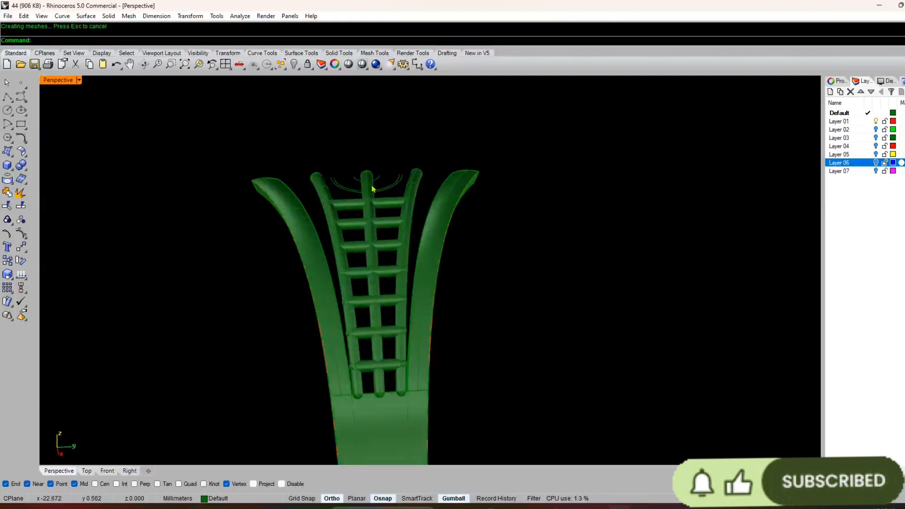
{"action": "scroll", "coordinate": [414, 234], "scroll_direction": "up", "scroll_amount": 3}
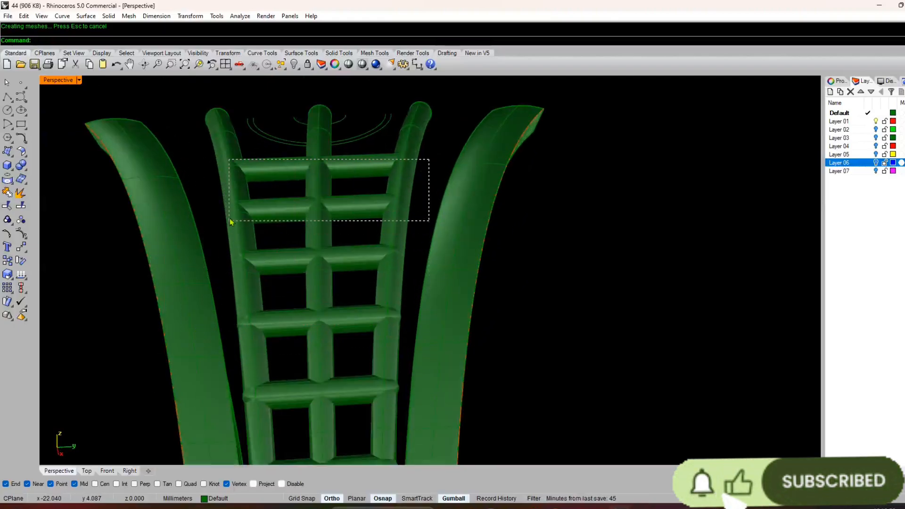
{"action": "left_click_drag", "start_coordinate": [231, 222], "coordinate": [230, 221]}
{"action": "scroll", "coordinate": [321, 356], "scroll_direction": "down", "scroll_amount": 3}
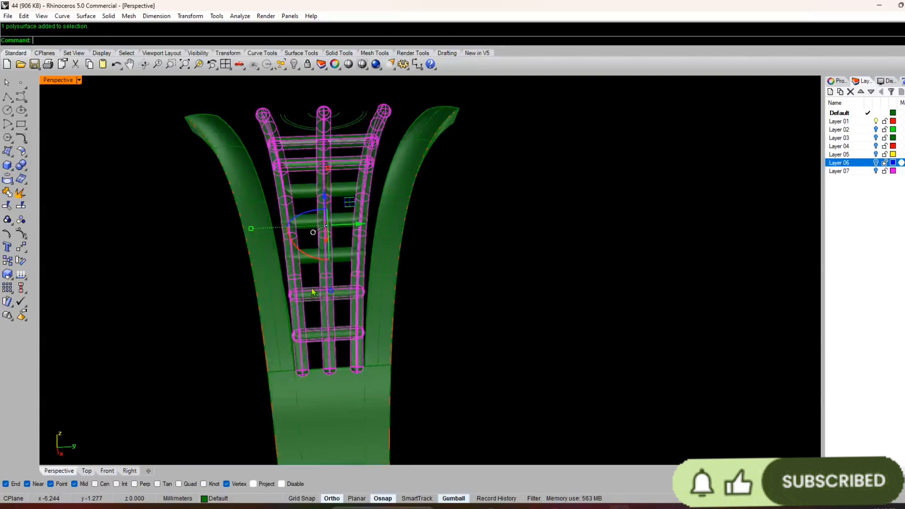
{"action": "left_click", "coordinate": [311, 255], "text": "shift"}
{"action": "left_click", "coordinate": [308, 226], "text": "shift"}
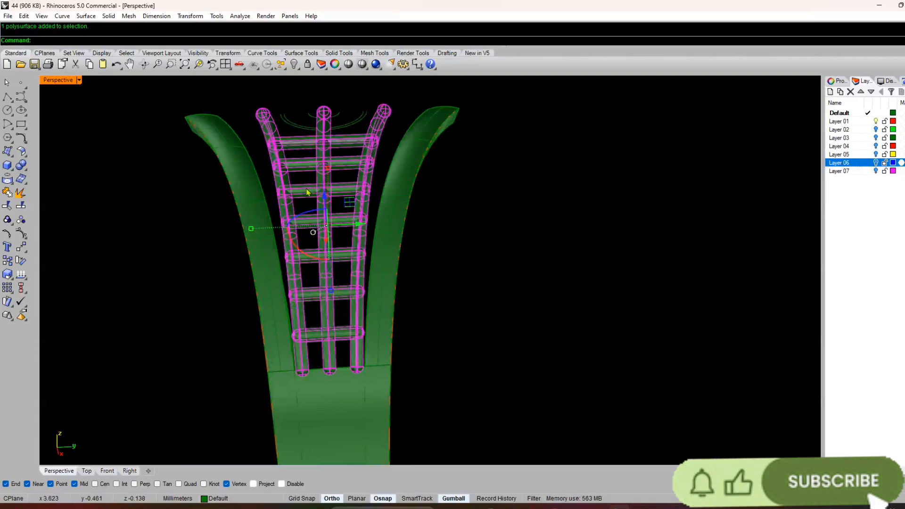
{"action": "type", "text": "G"}
{"action": "left_click", "coordinate": [559, 188]}
{"action": "right_click_drag", "start_coordinate": [560, 188], "coordinate": [553, 169]}
Step: Delete the grouped lattice pipes as a trial and undo the deletion
{"action": "left_click", "coordinate": [328, 271]}
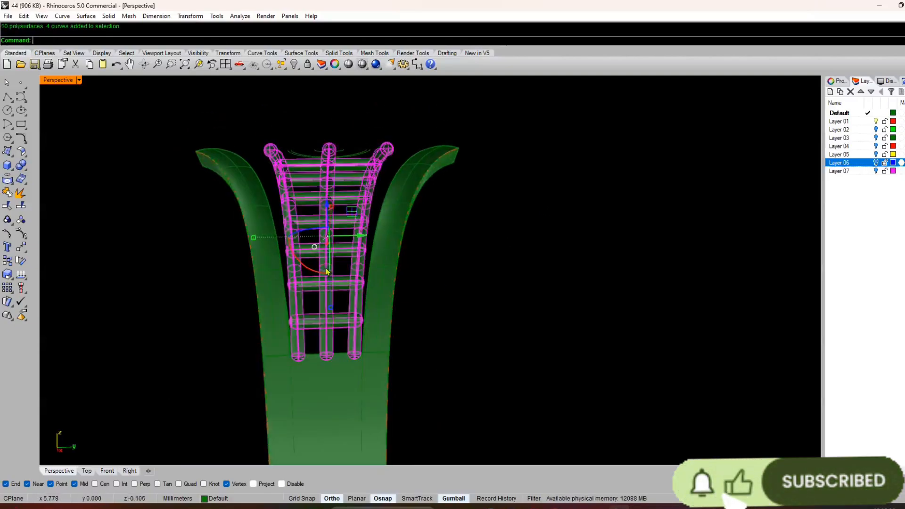
{"action": "key", "text": "Delete"}
{"action": "key", "text": "ctrl+z"}
{"action": "key", "text": "Escape"}
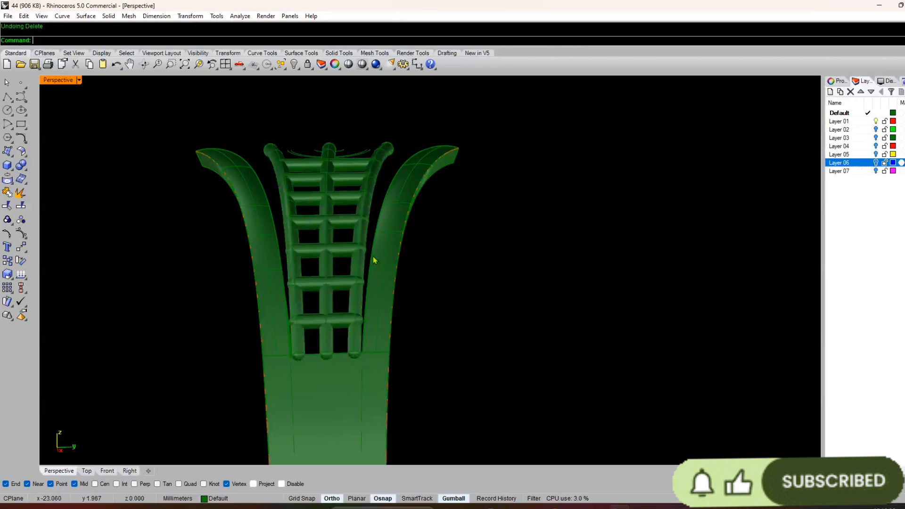
Step: Try nudging the lattice group slightly relative to the border strips
{"action": "right_click_drag", "start_coordinate": [374, 259], "coordinate": [423, 171]}
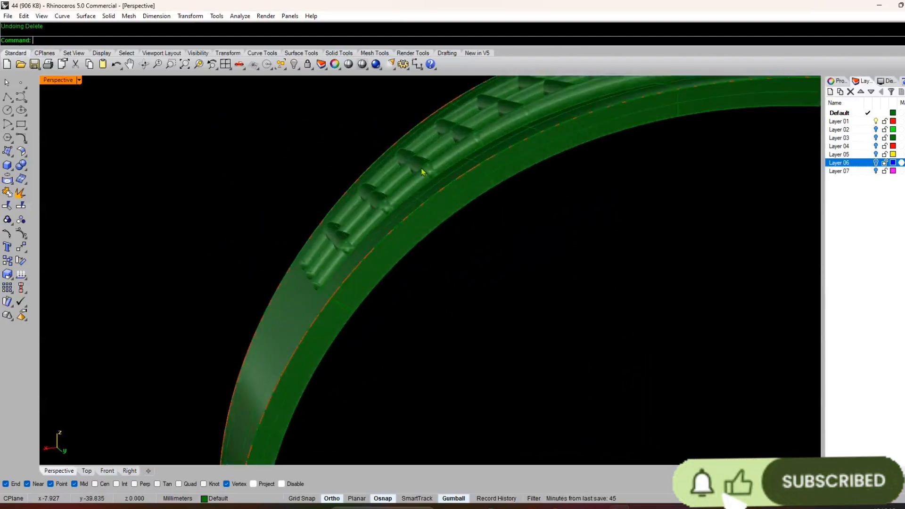
{"action": "left_click", "coordinate": [423, 170]}
{"action": "left_click_drag", "start_coordinate": [472, 167], "coordinate": [476, 166]}
{"action": "left_click", "coordinate": [473, 283]}
{"action": "right_click_drag", "start_coordinate": [473, 283], "coordinate": [454, 273]}
{"action": "scroll", "coordinate": [425, 245], "scroll_direction": "down", "scroll_amount": 3}
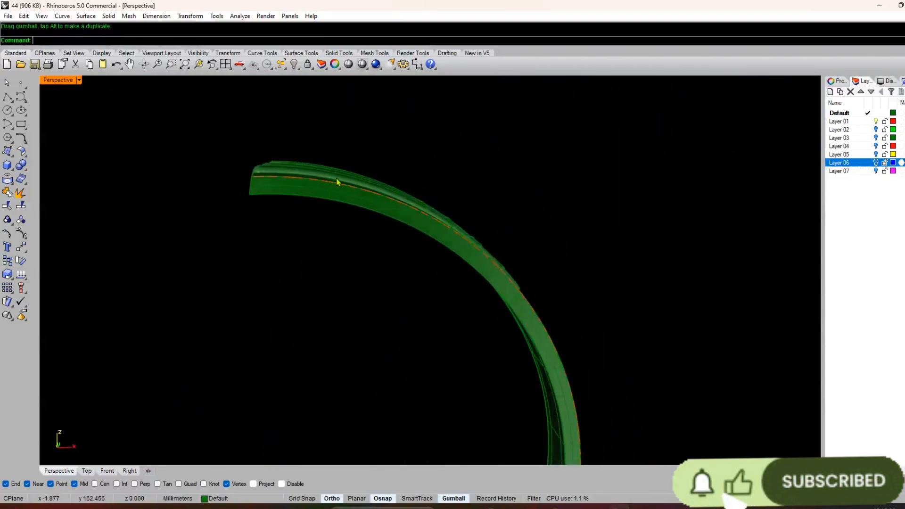
Step: Try lowering the lattice group by about 0.05 mm into the band
{"action": "left_click", "coordinate": [323, 169]}
{"action": "scroll", "coordinate": [388, 244], "scroll_direction": "up", "scroll_amount": 4}
{"action": "left_click_drag", "start_coordinate": [387, 189], "coordinate": [389, 188]}
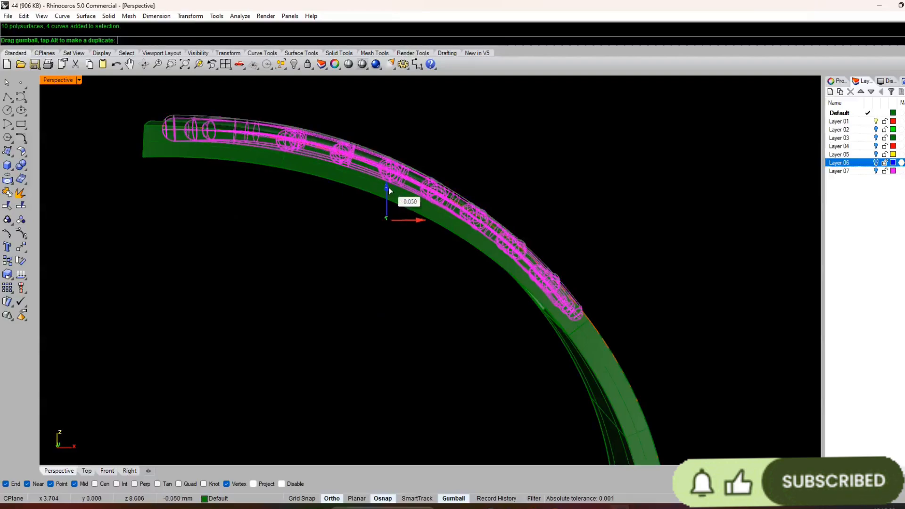
{"action": "left_click", "coordinate": [410, 278]}
{"action": "right_click_drag", "start_coordinate": [410, 278], "coordinate": [325, 179]}
{"action": "scroll", "coordinate": [400, 284], "scroll_direction": "up", "scroll_amount": 5}
{"action": "right_click_drag", "start_coordinate": [352, 238], "coordinate": [436, 315]}
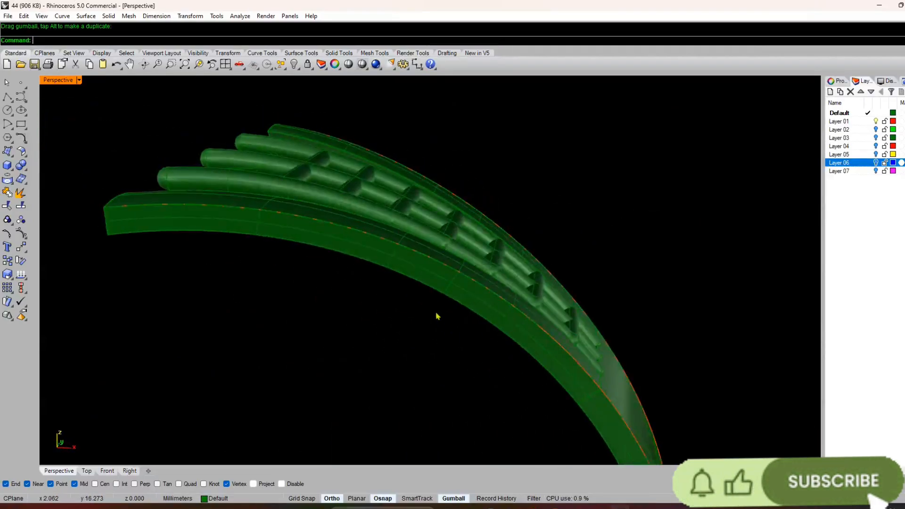
Step: Lower the lattice group slightly once more and undo all of its trial moves
{"action": "left_click", "coordinate": [358, 204]}
{"action": "left_click_drag", "start_coordinate": [403, 228], "coordinate": [403, 234]}
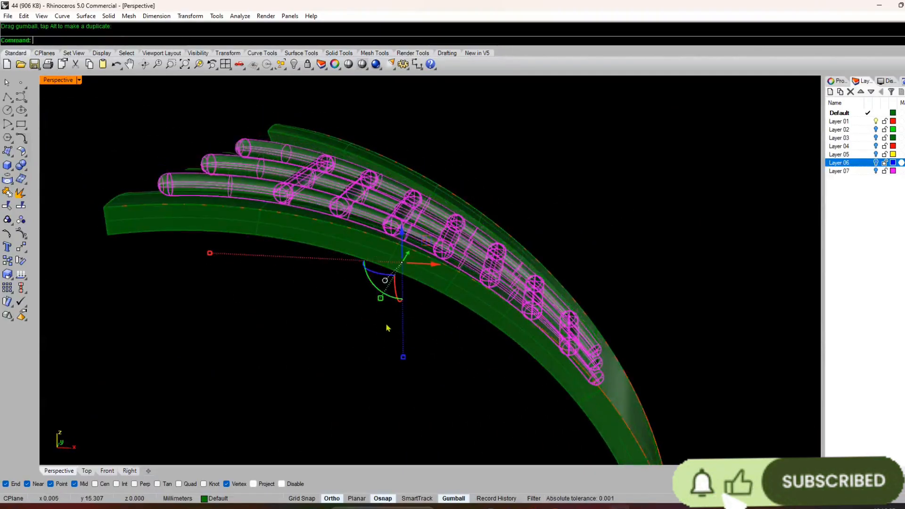
{"action": "left_click", "coordinate": [388, 327]}
{"action": "right_click_drag", "start_coordinate": [388, 328], "coordinate": [360, 218]}
{"action": "scroll", "coordinate": [374, 285], "scroll_direction": "up", "scroll_amount": 7}
{"action": "scroll", "coordinate": [370, 259], "scroll_direction": "down", "scroll_amount": 6}
{"action": "right_click_drag", "start_coordinate": [369, 259], "coordinate": [417, 239]}
{"action": "scroll", "coordinate": [481, 279], "scroll_direction": "down", "scroll_amount": 7}
{"action": "scroll", "coordinate": [415, 240], "scroll_direction": "up", "scroll_amount": 4}
{"action": "key", "text": "ctrl+z"}
{"action": "key", "text": "ctrl+z"}
{"action": "key", "text": "ctrl+z"}
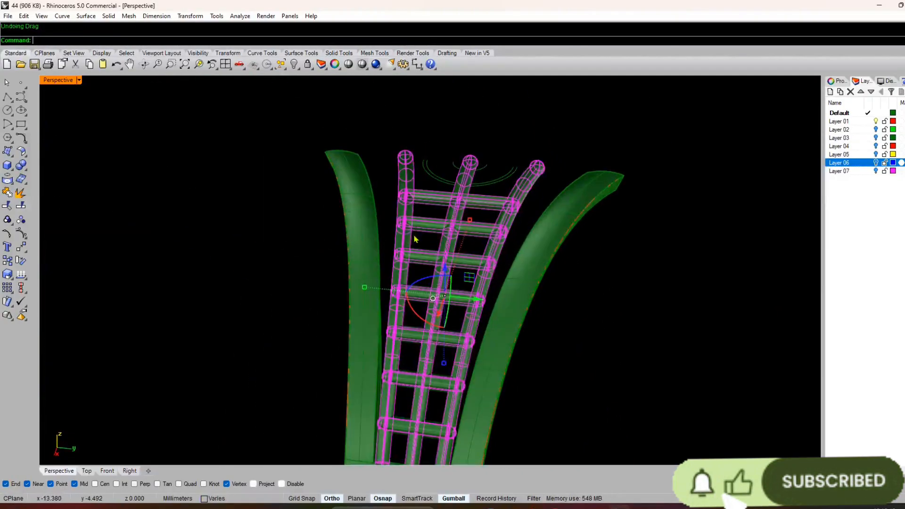
Step: Group all visible geometry of the half ring, including the lattice, border strips, shank and curves
{"action": "left_click", "coordinate": [270, 294]}
{"action": "right_click_drag", "start_coordinate": [269, 293], "coordinate": [471, 213]}
{"action": "scroll", "coordinate": [372, 217], "scroll_direction": "down", "scroll_amount": 5}
{"action": "key", "text": "ctrl+a"}
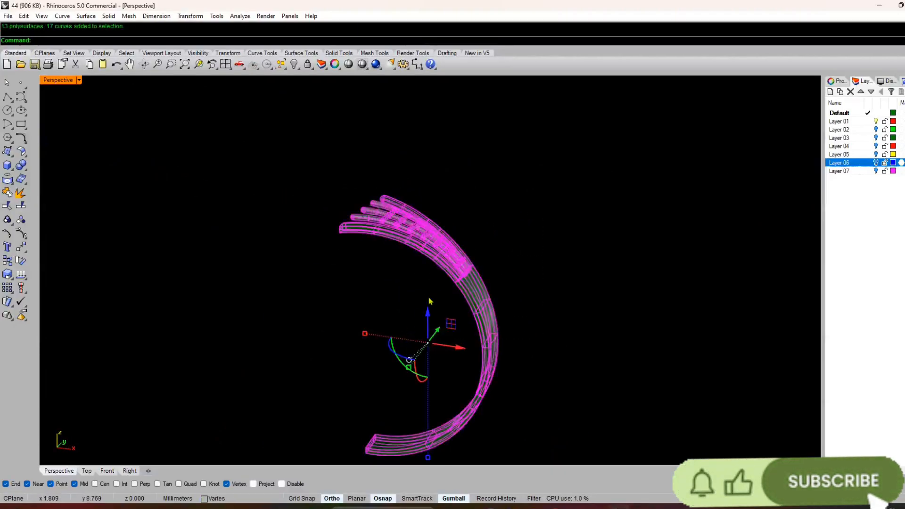
{"action": "key", "text": "ctrl+g"}
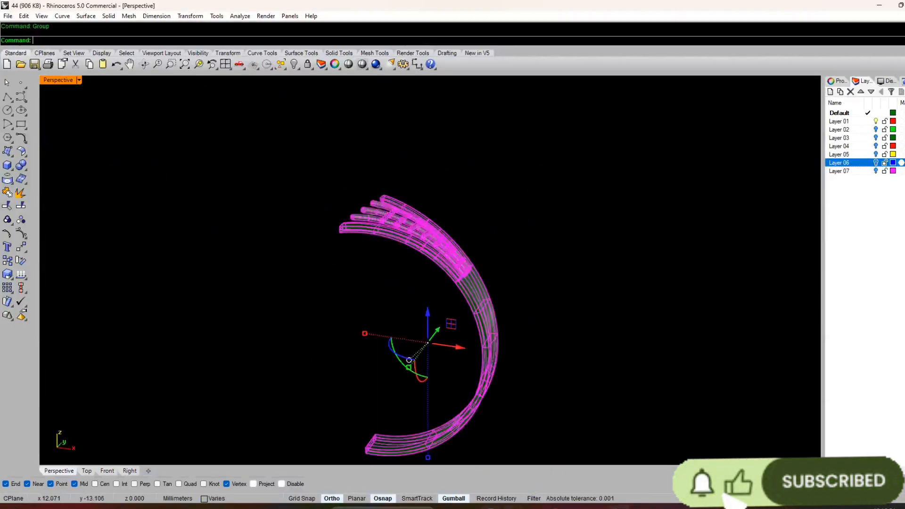
Step: Rotate a copy of the grouped half ring 180 degrees about the origin in the Top view to complete the ring
{"action": "key", "text": "ctrl+F2"}
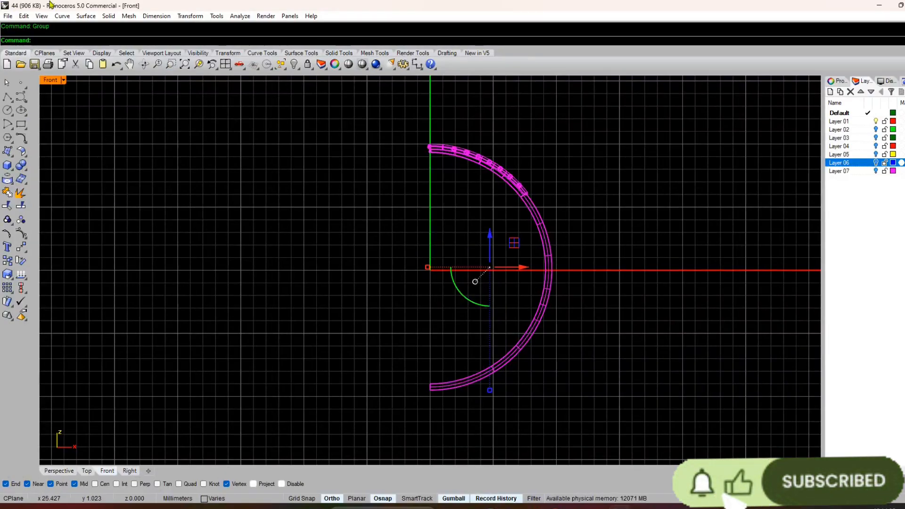
{"action": "left_click", "coordinate": [190, 16]}
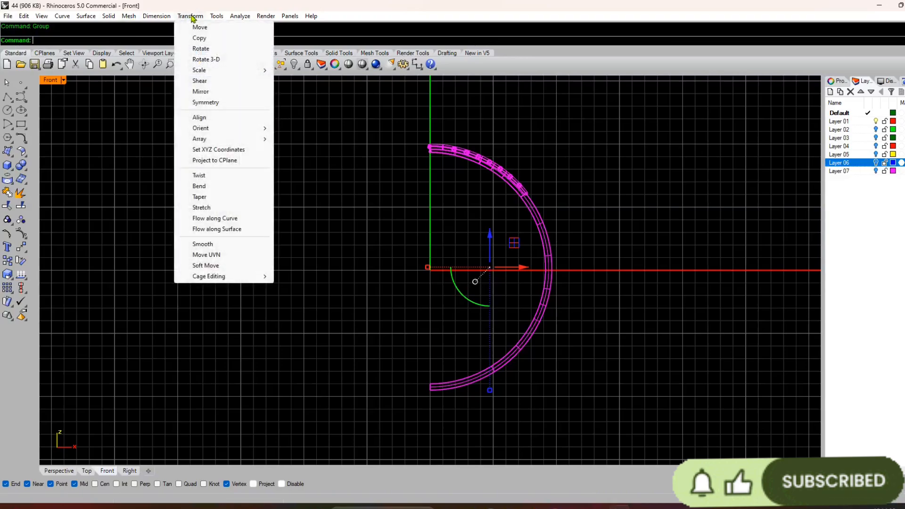
{"action": "left_click", "coordinate": [217, 50]}
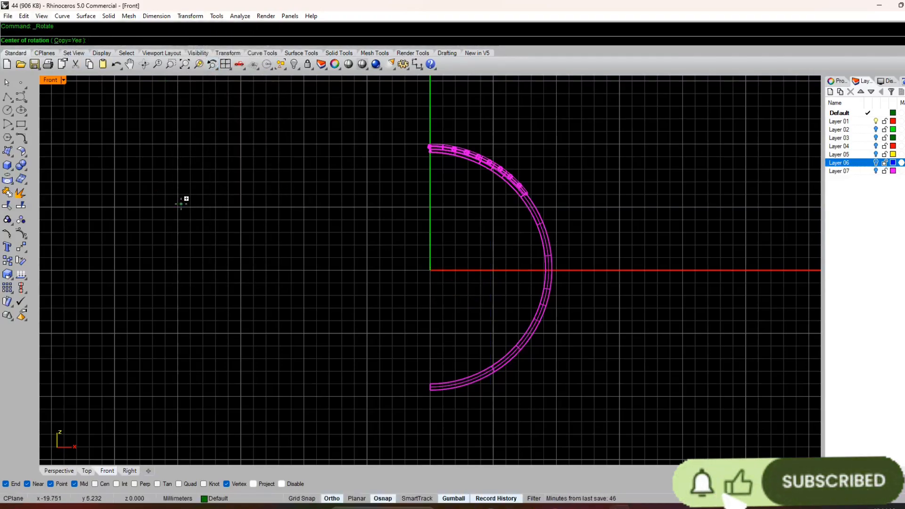
{"action": "left_click", "coordinate": [86, 471]}
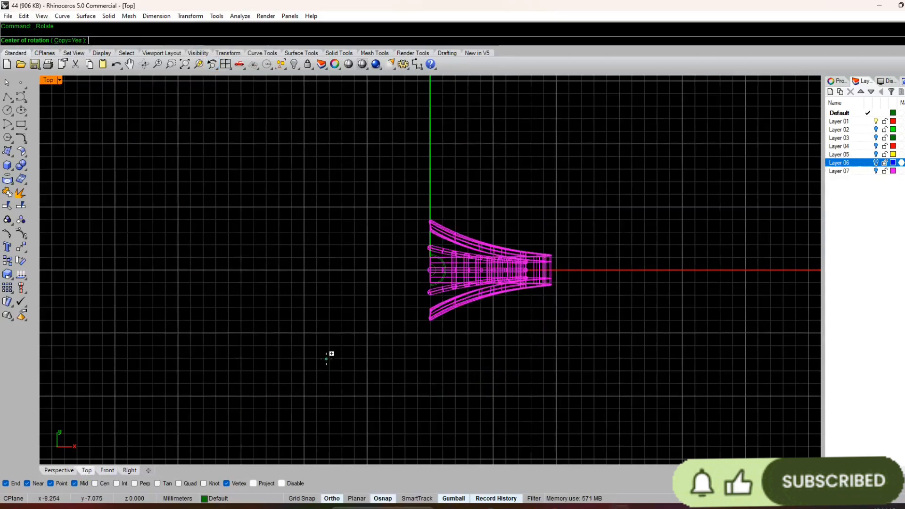
{"action": "type", "text": "0"}
{"action": "key", "text": "Return"}
{"action": "left_click", "coordinate": [419, 430]}
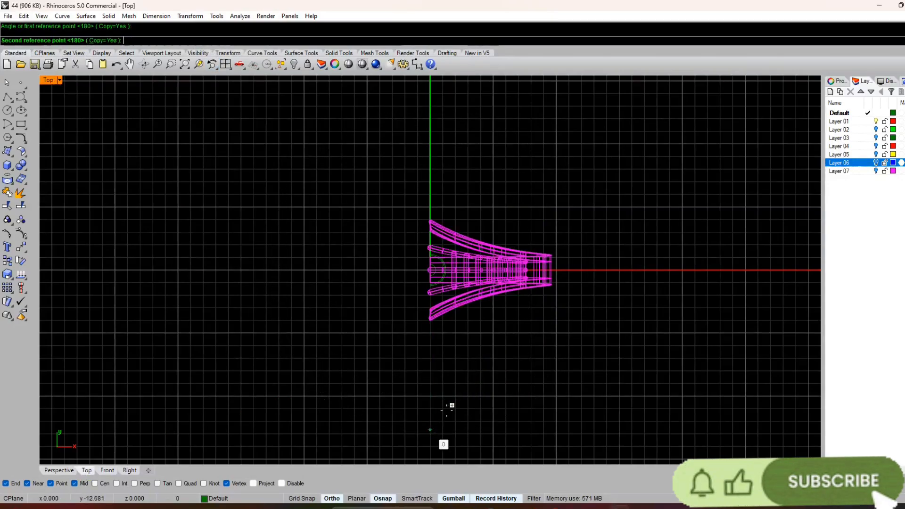
{"action": "left_click", "coordinate": [442, 173]}
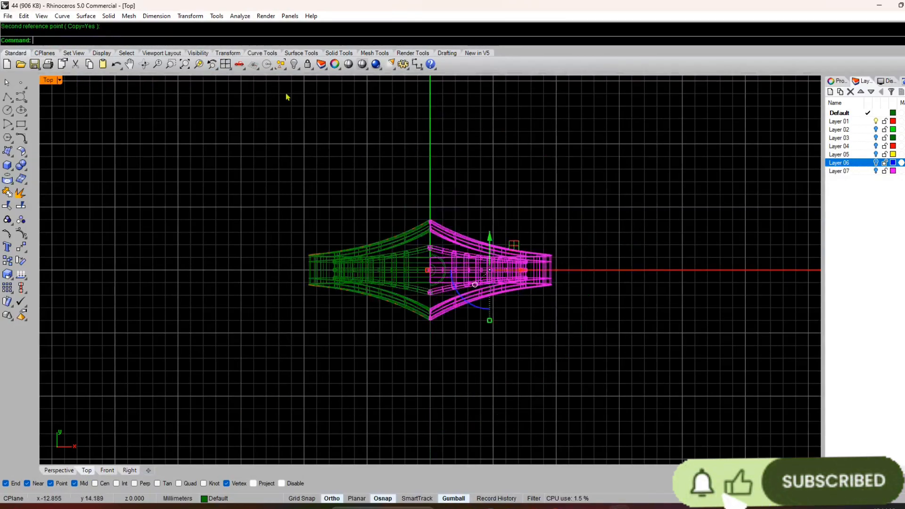
Step: Examine the completed ring in perspective, especially how the border strips and lattice pipes meet at the top
{"action": "left_click", "coordinate": [62, 473]}
{"action": "left_click", "coordinate": [352, 311]}
{"action": "right_click_drag", "start_coordinate": [352, 311], "coordinate": [281, 337]}
{"action": "scroll", "coordinate": [440, 146], "scroll_direction": "up", "scroll_amount": 5}
{"action": "right_click_drag", "start_coordinate": [330, 240], "coordinate": [417, 325]}
{"action": "scroll", "coordinate": [448, 293], "scroll_direction": "down", "scroll_amount": 5}
{"action": "scroll", "coordinate": [424, 321], "scroll_direction": "up", "scroll_amount": 12}
{"action": "scroll", "coordinate": [256, 190], "scroll_direction": "down", "scroll_amount": 10}
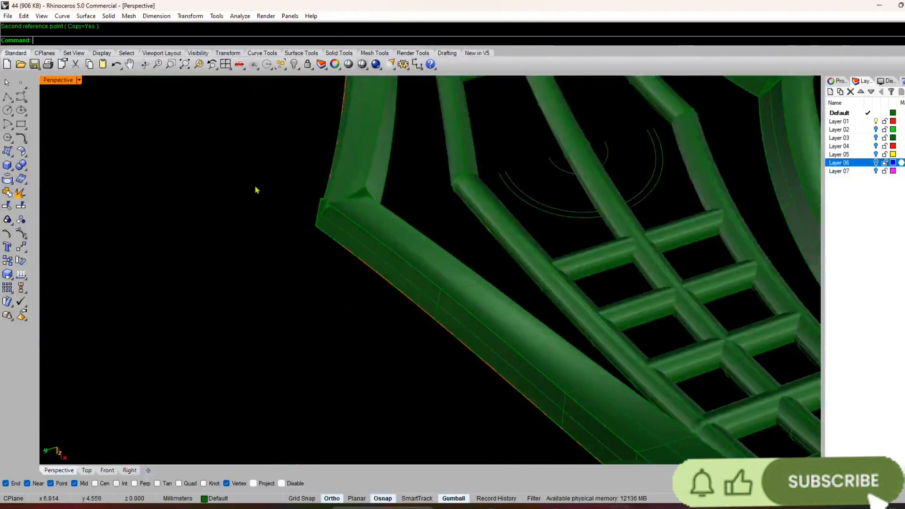
{"action": "right_click_drag", "start_coordinate": [257, 190], "coordinate": [333, 234]}
{"action": "scroll", "coordinate": [358, 344], "scroll_direction": "down", "scroll_amount": 6}
{"action": "scroll", "coordinate": [339, 213], "scroll_direction": "down", "scroll_amount": 7}
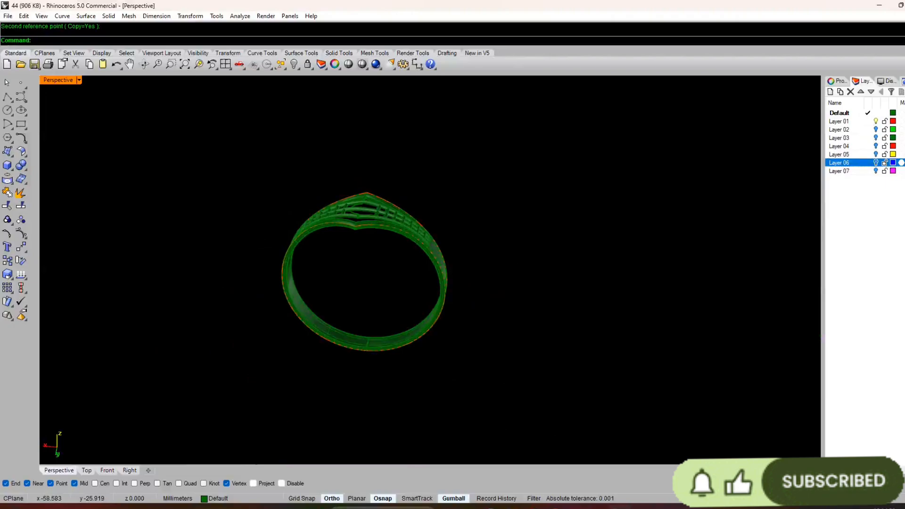
Step: Show Layer 06 and make it current, hiding the Default layer and Layer 01 so only the flat layout curves remain
{"action": "left_click", "coordinate": [849, 114]}
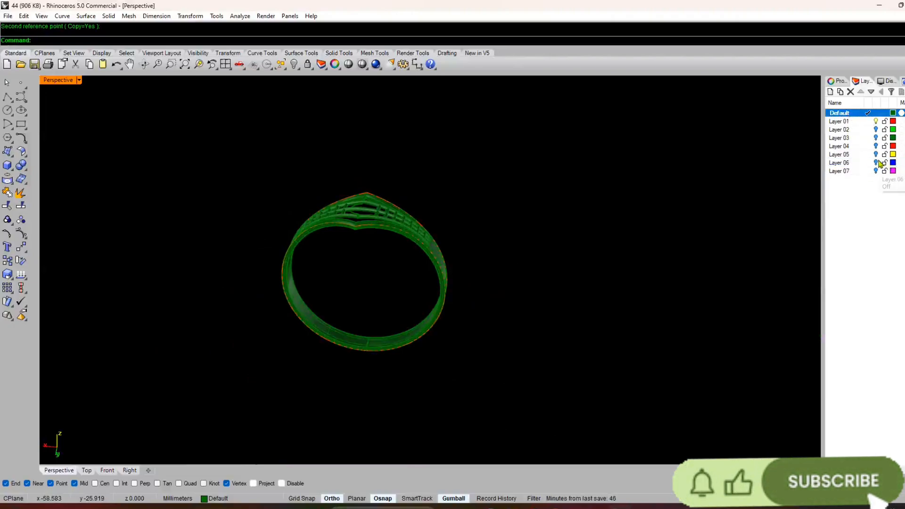
{"action": "left_click", "coordinate": [877, 163]}
{"action": "scroll", "coordinate": [392, 283], "scroll_direction": "up", "scroll_amount": 8}
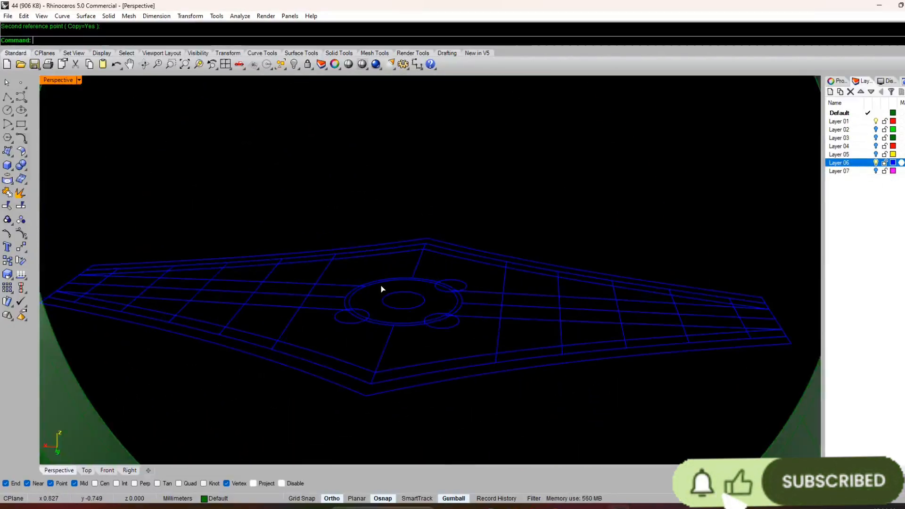
{"action": "key", "text": "ctrl+a"}
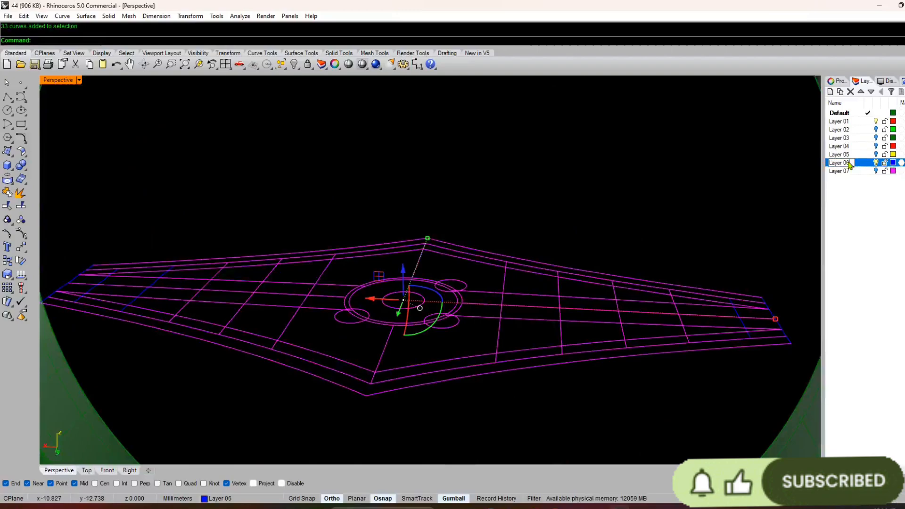
{"action": "left_click", "coordinate": [868, 163]}
{"action": "left_click", "coordinate": [877, 113]}
{"action": "scroll", "coordinate": [646, 256], "scroll_direction": "down", "scroll_amount": 12}
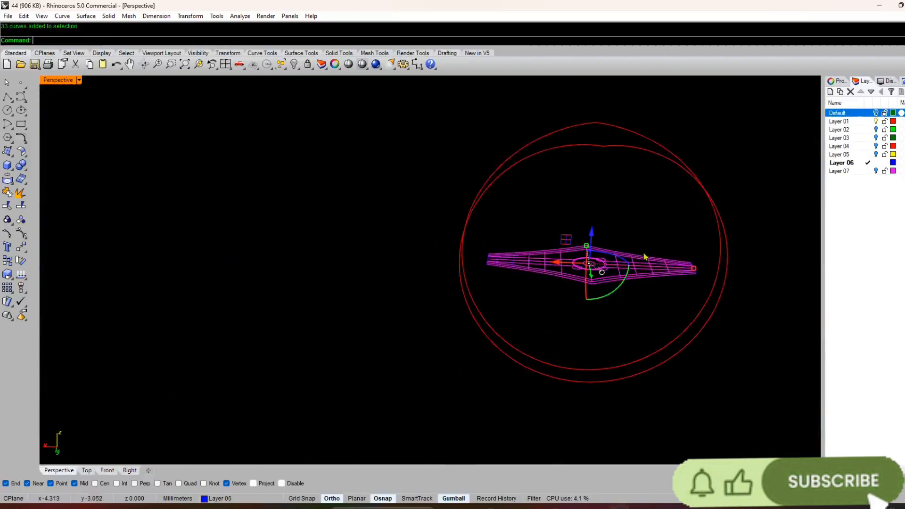
{"action": "left_click", "coordinate": [877, 121]}
{"action": "scroll", "coordinate": [619, 268], "scroll_direction": "up", "scroll_amount": 8}
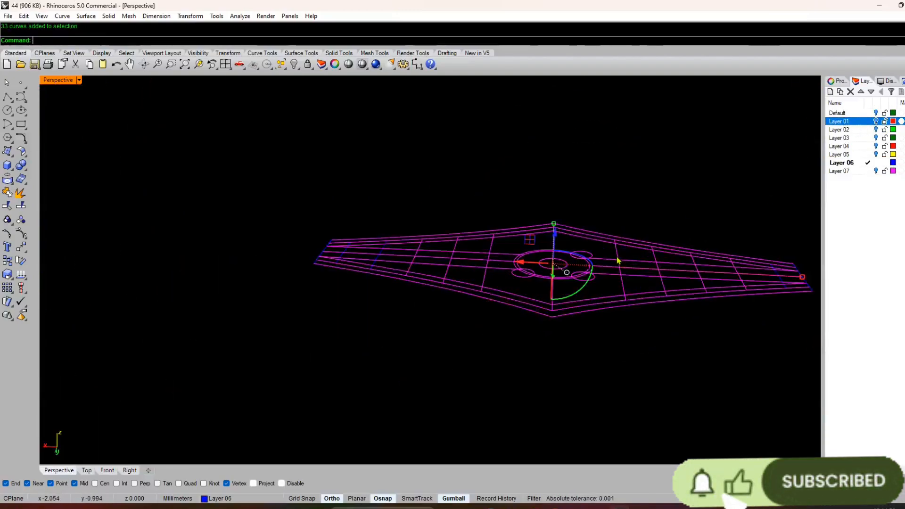
Step: Ungroup the flat layout curves on Layer 06
{"action": "type", "text": "N"}
{"action": "key", "text": "Return"}
{"action": "right_click_drag", "start_coordinate": [481, 279], "coordinate": [514, 291]}
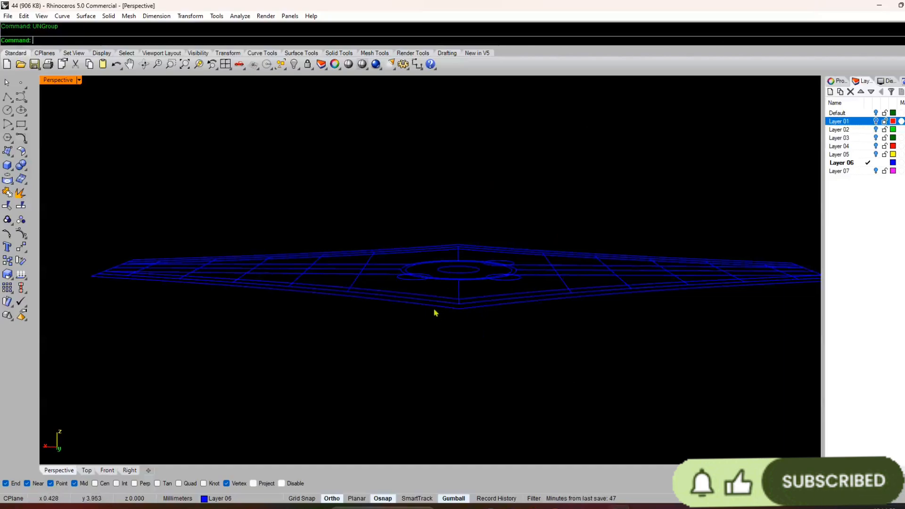
Step: Group the selected border and lattice layout curves around the central circles and move the group to Layer 07
{"action": "right_click_drag", "start_coordinate": [435, 312], "coordinate": [453, 335]}
{"action": "left_click_drag", "start_coordinate": [489, 317], "coordinate": [349, 459]}
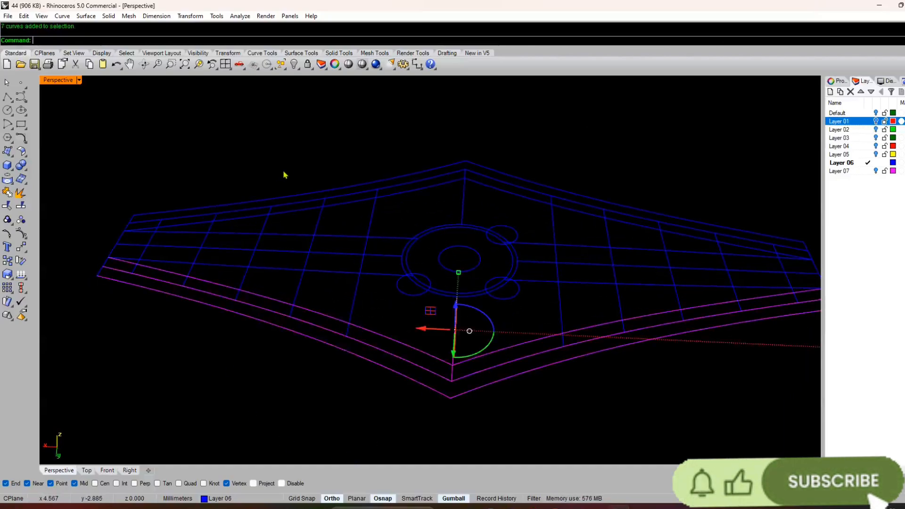
{"action": "left_click_drag", "start_coordinate": [284, 175], "coordinate": [198, 306], "text": "shift"}
{"action": "left_click_drag", "start_coordinate": [745, 191], "coordinate": [612, 360], "text": "shift"}
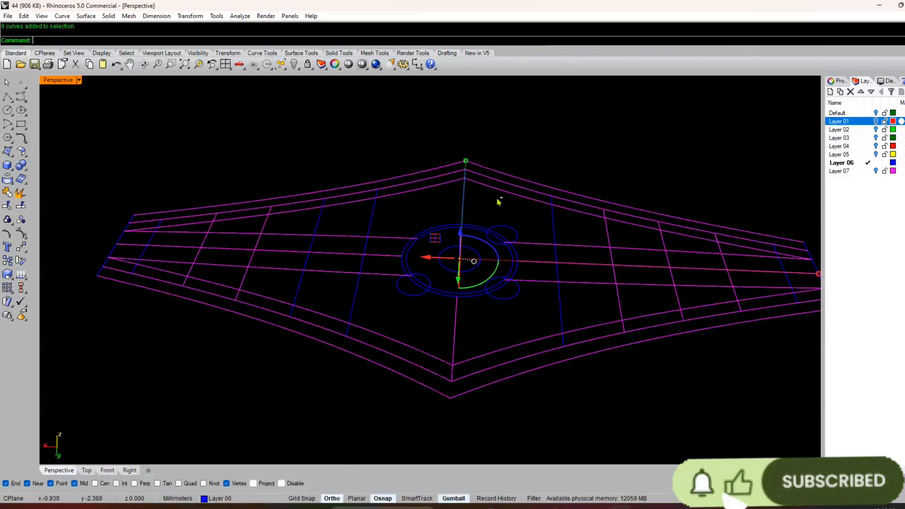
{"action": "key", "text": "ctrl+g"}
{"action": "scroll", "coordinate": [434, 193], "scroll_direction": "down", "scroll_amount": 5}
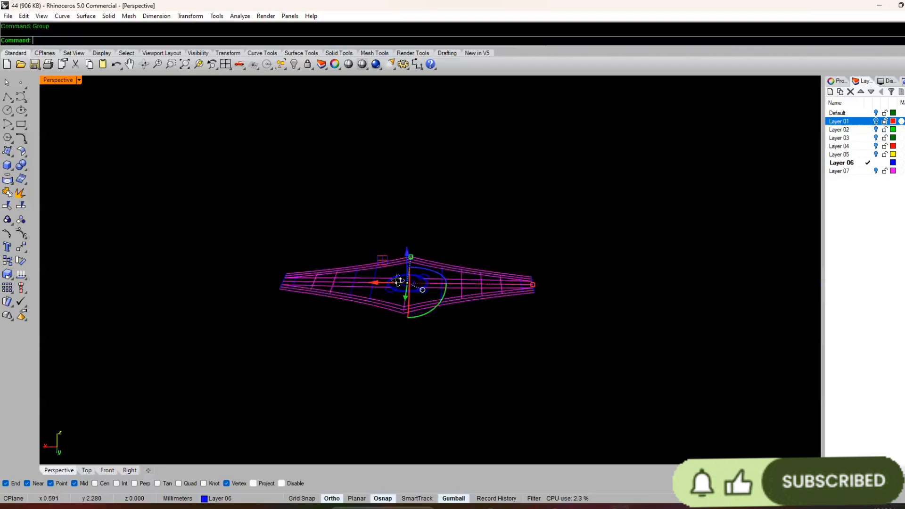
{"action": "left_click", "coordinate": [215, 499]}
{"action": "left_click", "coordinate": [231, 489]}
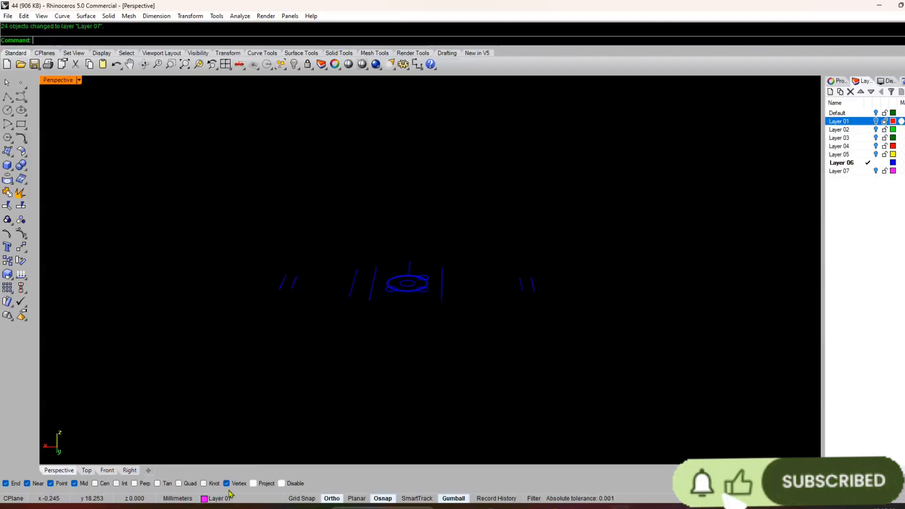
Step: Delete the leftover straight layout lines around the centre circles, keeping only the circles on Layer 06
{"action": "left_click_drag", "start_coordinate": [577, 231], "coordinate": [463, 372]}
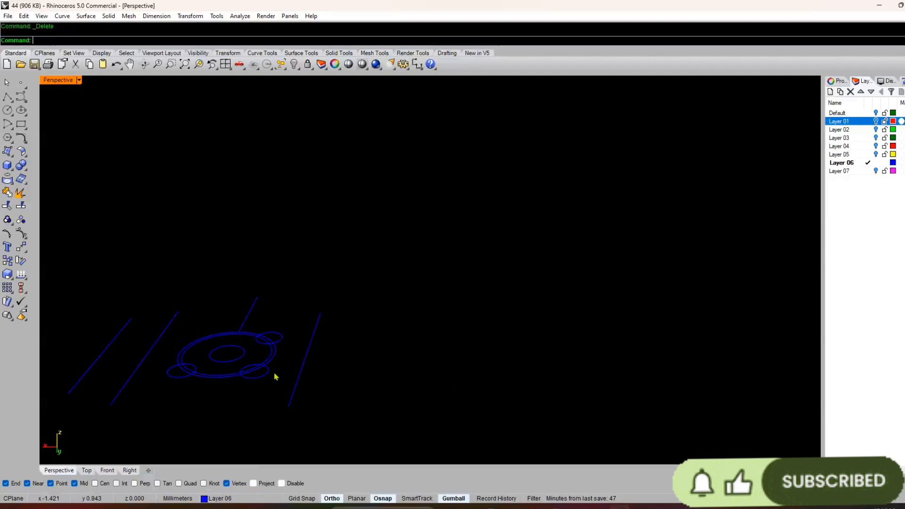
{"action": "left_click", "coordinate": [298, 383]}
{"action": "key", "text": "Delete"}
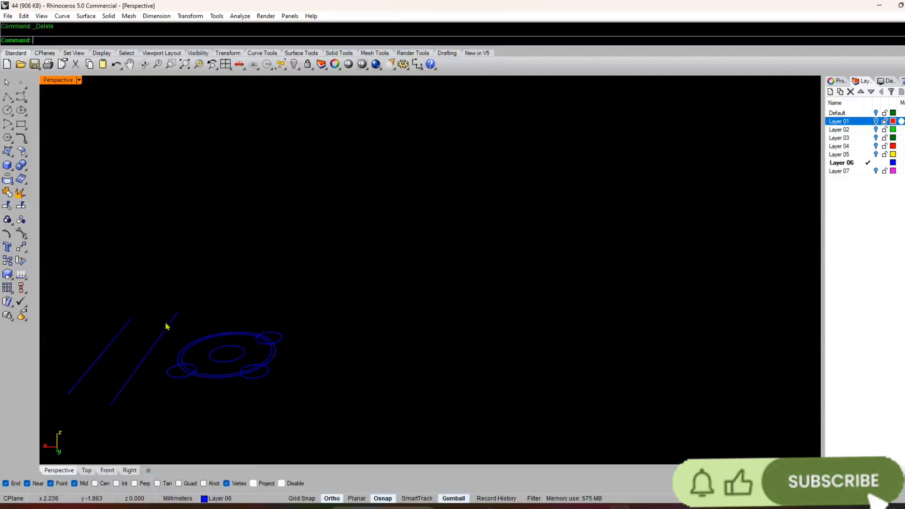
{"action": "left_click", "coordinate": [167, 326]}
{"action": "key", "text": "Delete"}
{"action": "left_click_drag", "start_coordinate": [313, 330], "coordinate": [126, 386]}
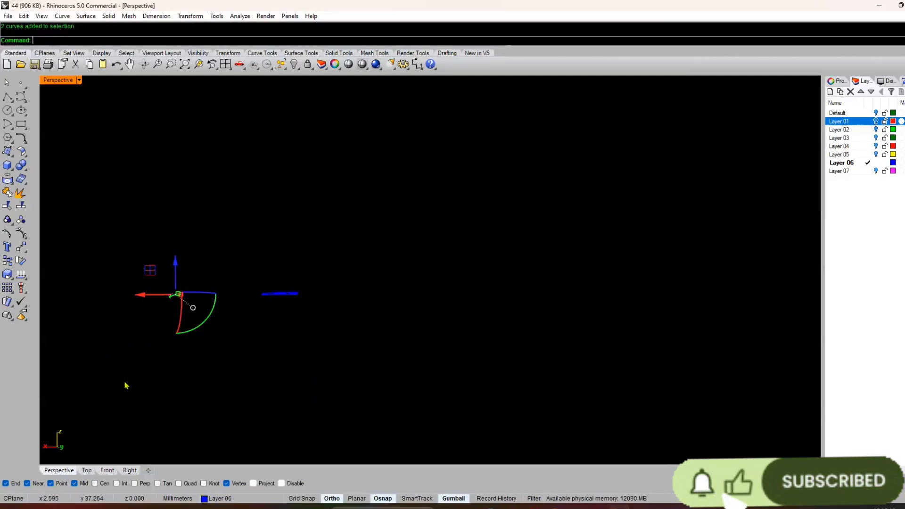
{"action": "key", "text": "Delete"}
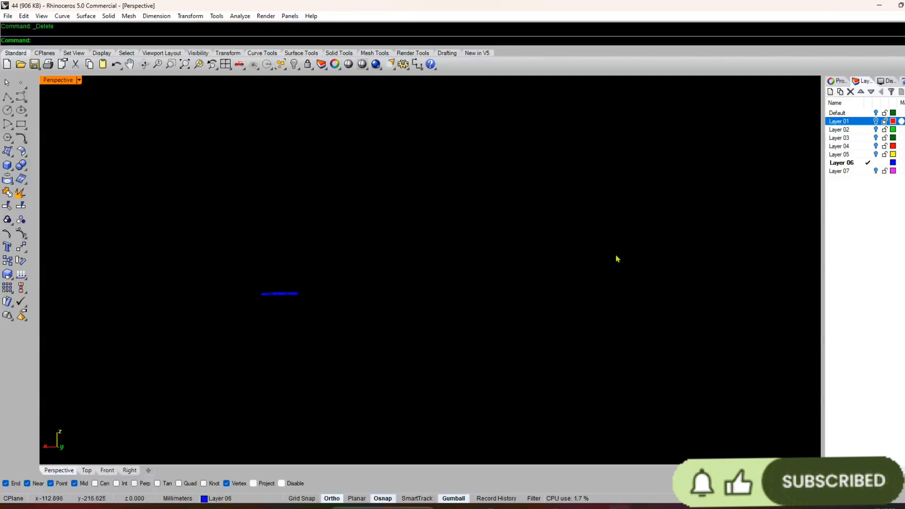
{"action": "right_click_drag", "start_coordinate": [618, 259], "coordinate": [448, 283]}
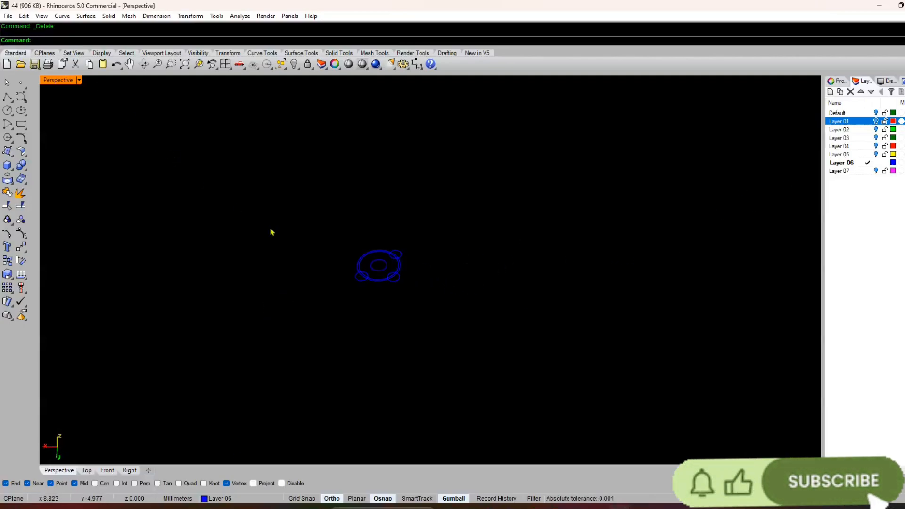
{"action": "scroll", "coordinate": [381, 271], "scroll_direction": "up", "scroll_amount": 7}
{"action": "right_click_drag", "start_coordinate": [377, 297], "coordinate": [375, 283]}
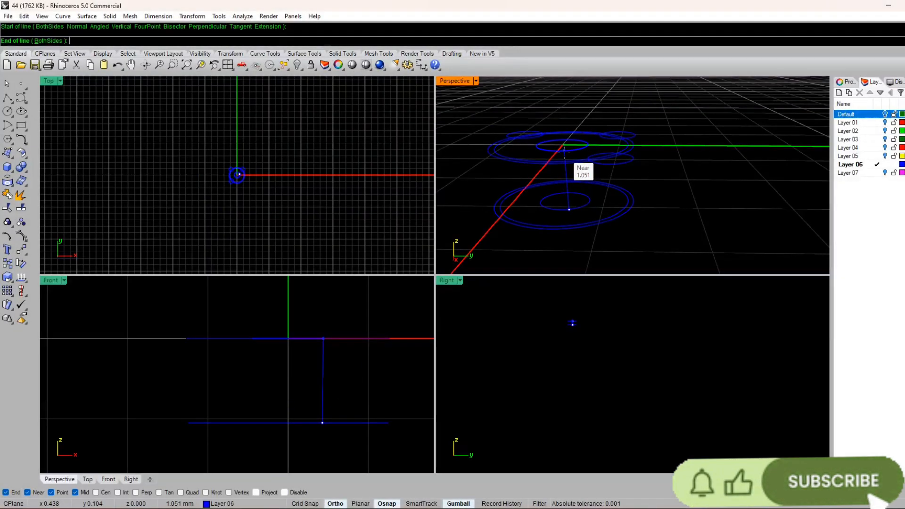
{"action": "key", "text": "Escape"}
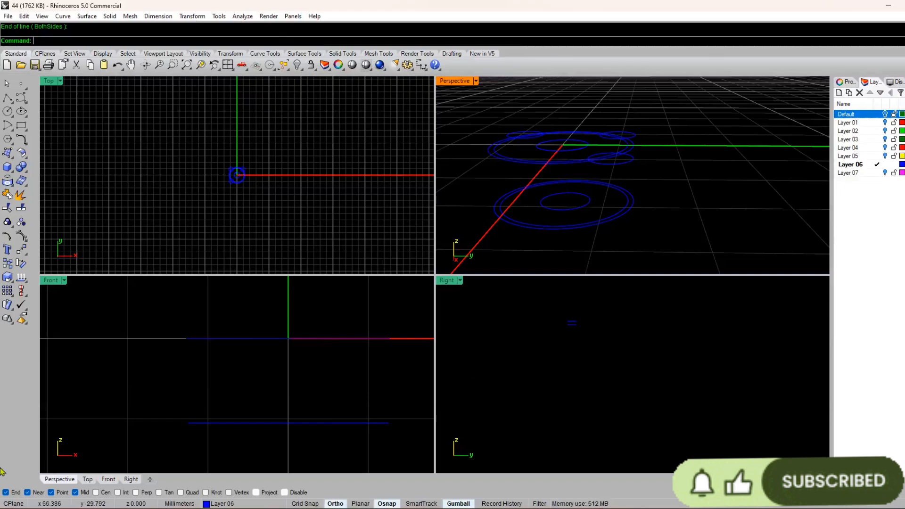
Step: Loft the upper and lower outermost circles into a vertical outer wall with the Normal style and no simplification
{"action": "double_click", "coordinate": [450, 84]}
{"action": "right_click_drag", "start_coordinate": [355, 250], "coordinate": [357, 273]}
{"action": "right_click_drag", "start_coordinate": [264, 300], "coordinate": [254, 238]}
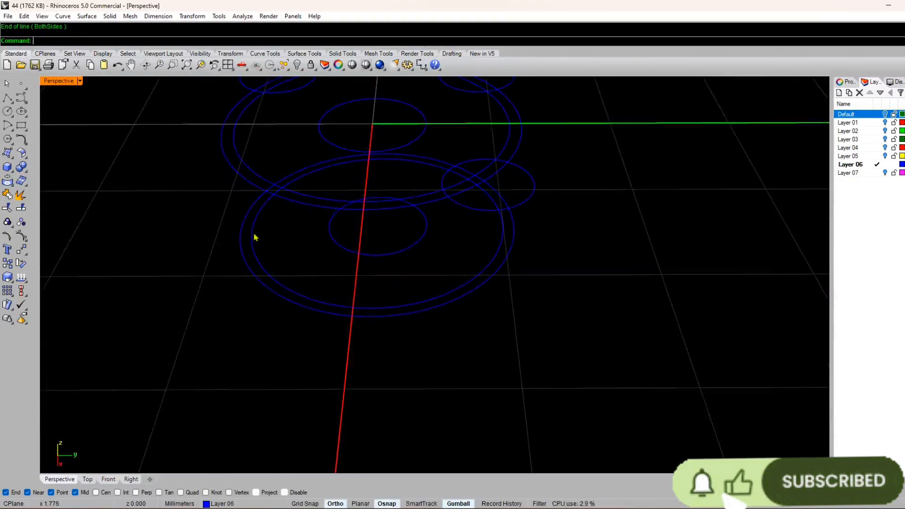
{"action": "left_click", "coordinate": [83, 17]}
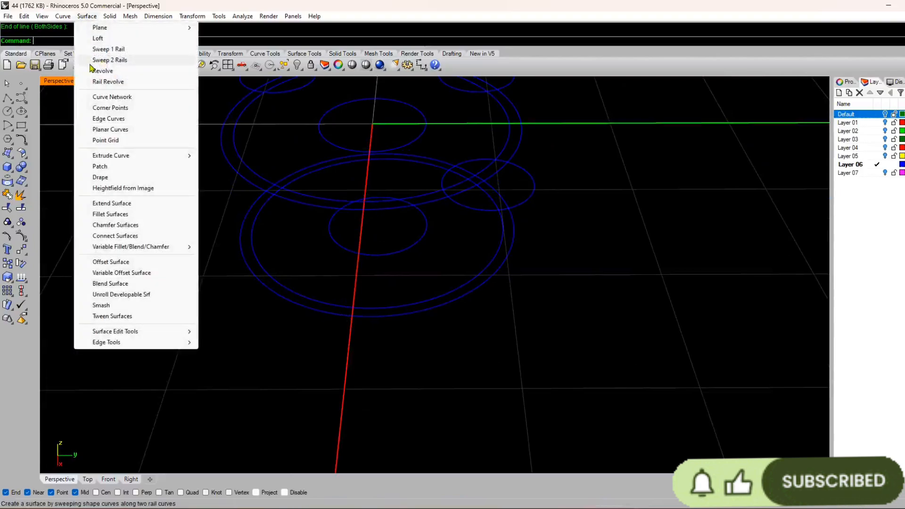
{"action": "left_click", "coordinate": [343, 316]}
{"action": "right_click_drag", "start_coordinate": [343, 316], "coordinate": [299, 211]}
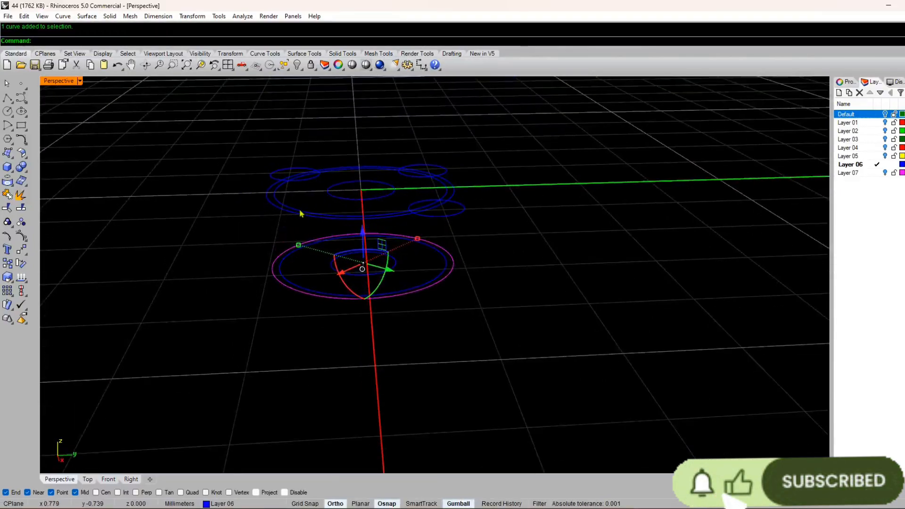
{"action": "left_click", "coordinate": [291, 209], "text": "shift"}
{"action": "left_click", "coordinate": [90, 17]}
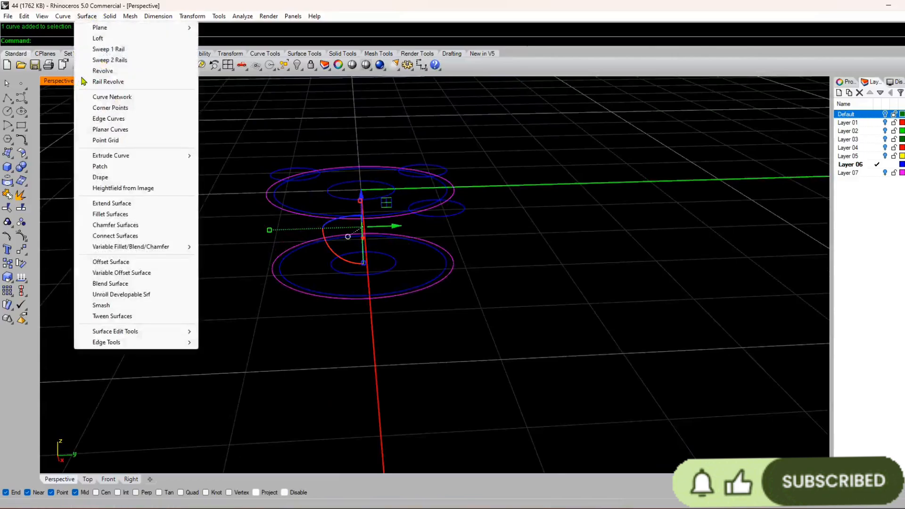
{"action": "left_click", "coordinate": [101, 37]}
{"action": "key", "text": "Return"}
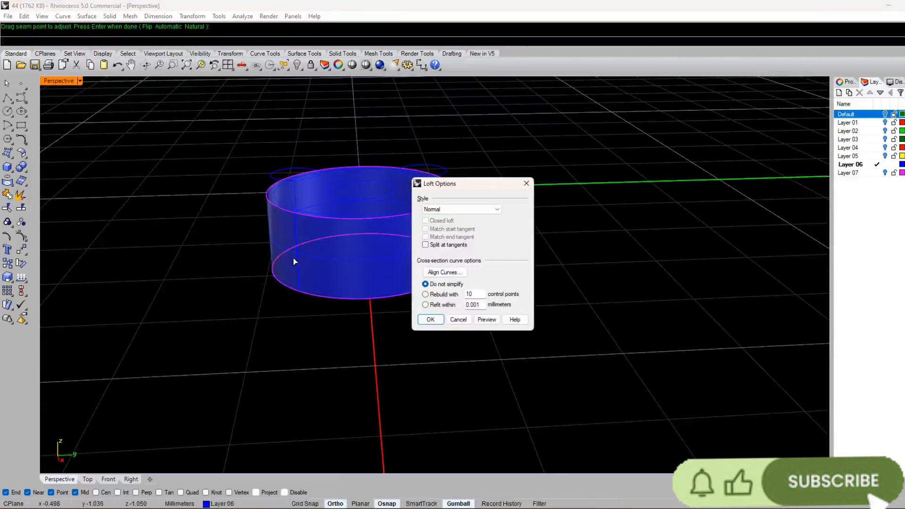
{"action": "key", "text": "Return"}
{"action": "right_click_drag", "start_coordinate": [219, 313], "coordinate": [295, 246]}
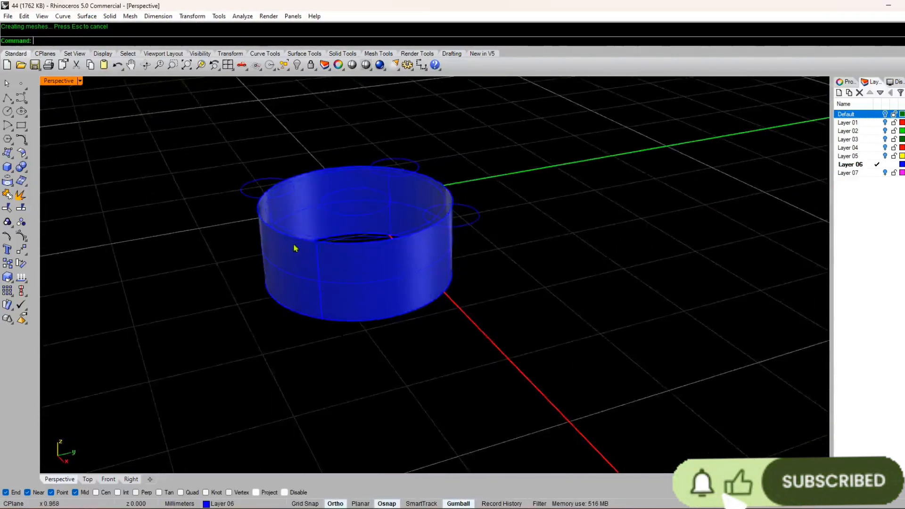
Step: Delete the inner of the two large concentric circles in the lower set
{"action": "scroll", "coordinate": [295, 247], "scroll_direction": "up", "scroll_amount": 3}
{"action": "left_click", "coordinate": [269, 239]}
{"action": "key", "text": "Return"}
{"action": "right_click_drag", "start_coordinate": [370, 190], "coordinate": [348, 189]}
{"action": "left_click", "coordinate": [338, 342]}
{"action": "left_click", "coordinate": [293, 289]}
{"action": "left_click", "coordinate": [320, 394]}
{"action": "right_click_drag", "start_coordinate": [320, 397], "coordinate": [392, 228]}
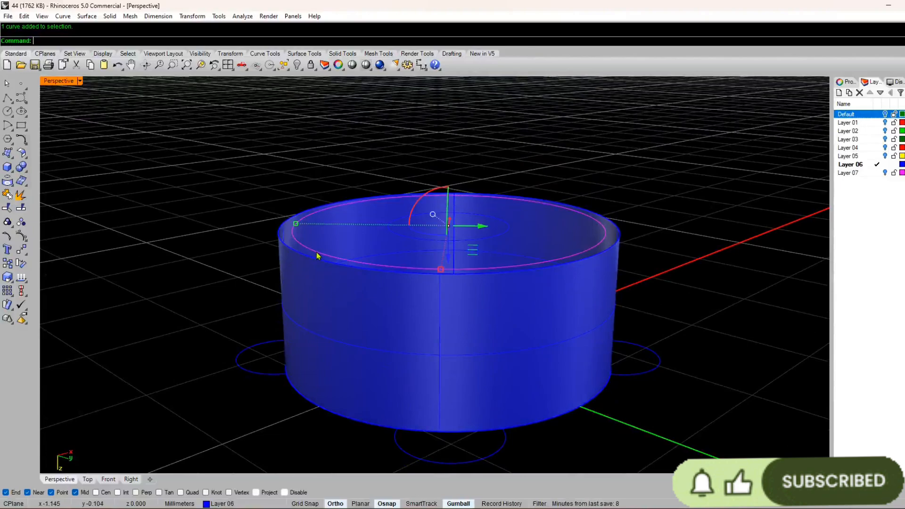
{"action": "key", "text": "Delete"}
{"action": "right_click_drag", "start_coordinate": [316, 253], "coordinate": [371, 362]}
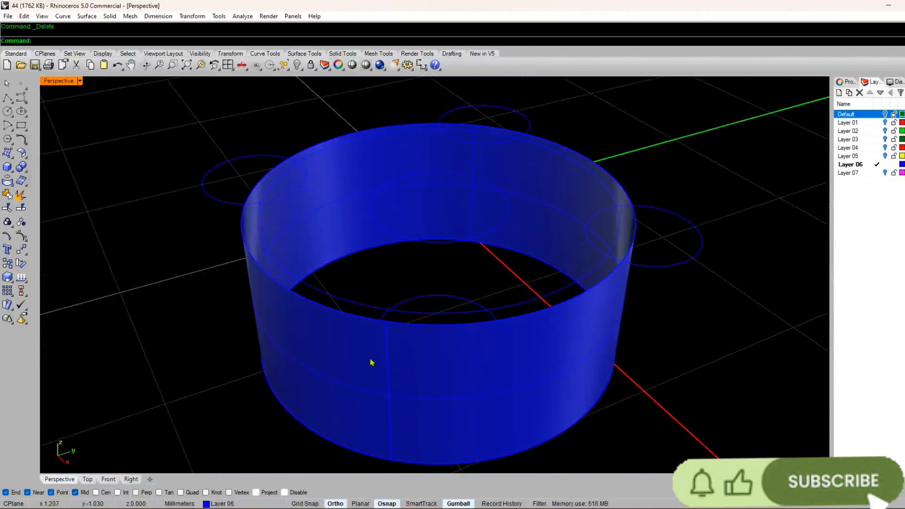
Step: Loft the upper and lower small centre circles into an inner tube
{"action": "right_click_drag", "start_coordinate": [372, 250], "coordinate": [390, 298]}
{"action": "right_click", "coordinate": [372, 341]}
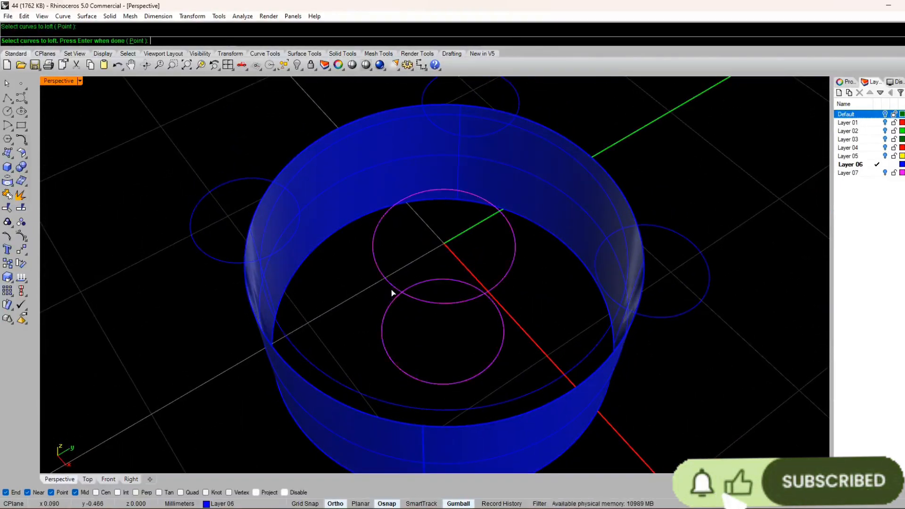
{"action": "key", "text": "Return"}
Step: Close the top of the setting by lofting between the outer wall's upper circle and the centre hole's upper circle
{"action": "key", "text": "Return"}
{"action": "key", "text": "Return"}
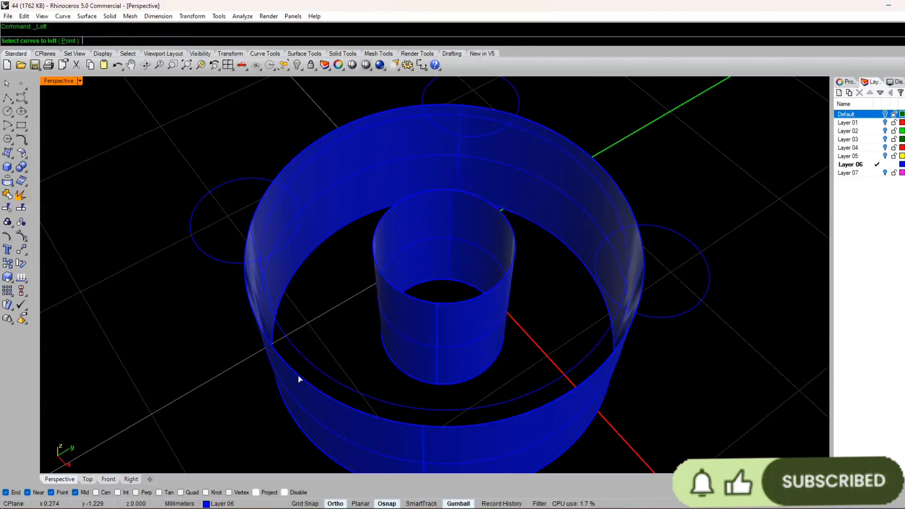
{"action": "left_click", "coordinate": [299, 376]}
{"action": "key", "text": "Return"}
{"action": "left_click", "coordinate": [391, 281]}
Step: Close the underside by lofting between the outer wall's lower circle and the centre hole's lower circle
{"action": "key", "text": "Return"}
{"action": "key", "text": "Return"}
{"action": "key", "text": "Return"}
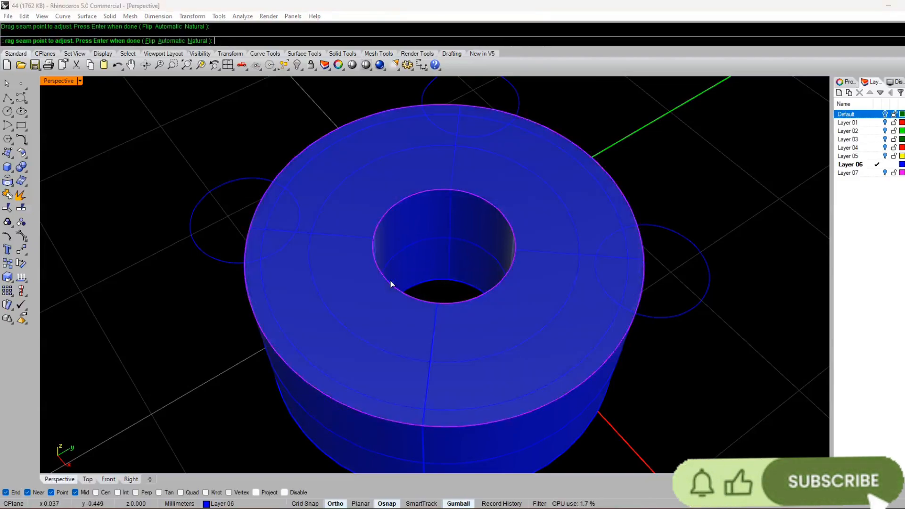
{"action": "key", "text": "Return"}
{"action": "key", "text": "Return"}
{"action": "right_click_drag", "start_coordinate": [296, 330], "coordinate": [322, 227]}
{"action": "left_click", "coordinate": [325, 332]}
{"action": "key", "text": "Return"}
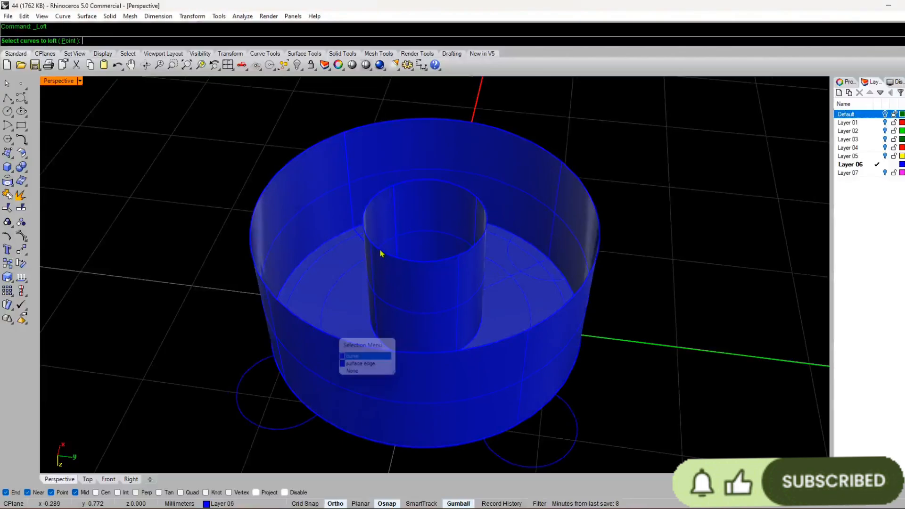
{"action": "left_click", "coordinate": [381, 247]}
{"action": "key", "text": "Return"}
{"action": "key", "text": "Return"}
{"action": "key", "text": "Return"}
{"action": "key", "text": "Return"}
{"action": "key", "text": "Return"}
{"action": "scroll", "coordinate": [344, 237], "scroll_direction": "down", "scroll_amount": 5}
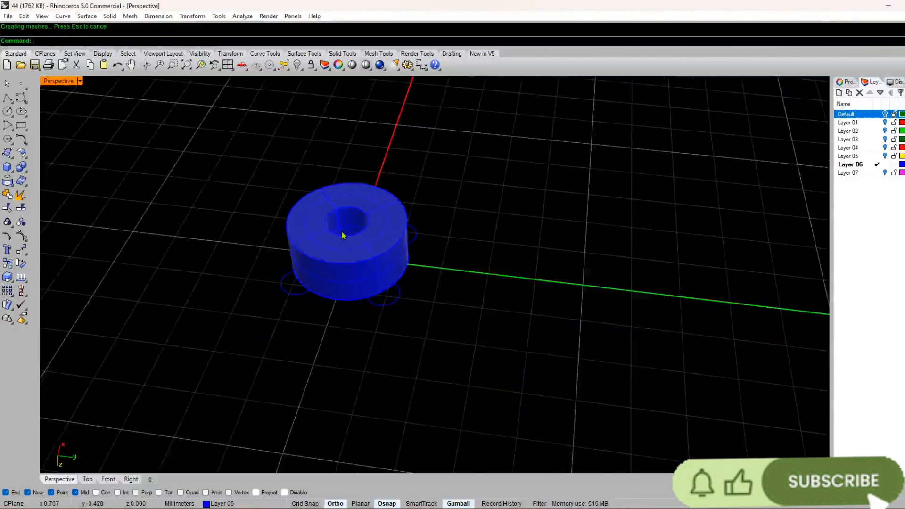
Step: Join the outer wall, inner tube and two ring-shaped end faces into one closed polysurface
{"action": "right_click_drag", "start_coordinate": [344, 237], "coordinate": [367, 294]}
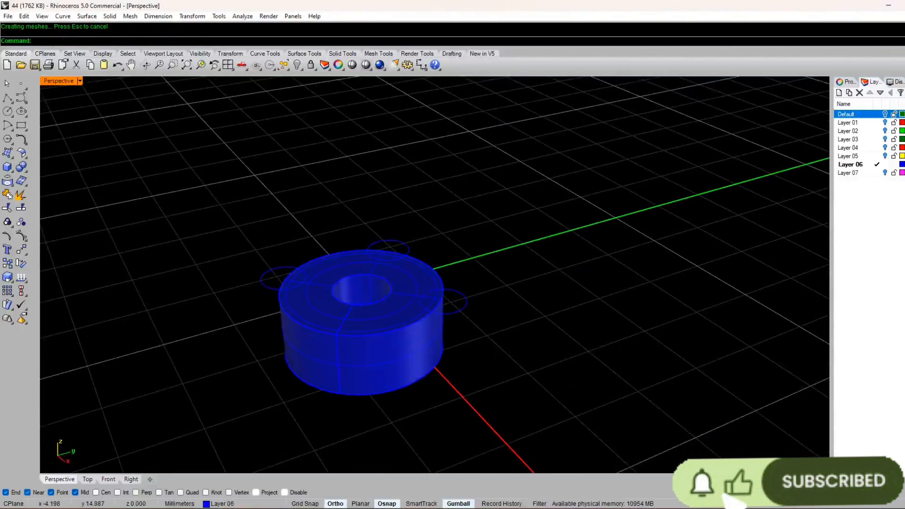
{"action": "right_click_drag", "start_coordinate": [356, 360], "coordinate": [369, 287]}
{"action": "left_click_drag", "start_coordinate": [568, 136], "coordinate": [232, 417]}
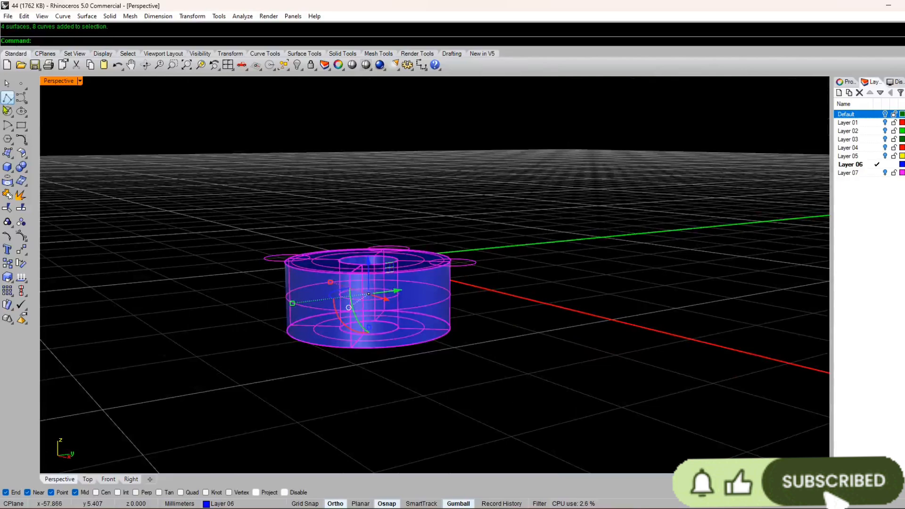
{"action": "left_click", "coordinate": [7, 200]}
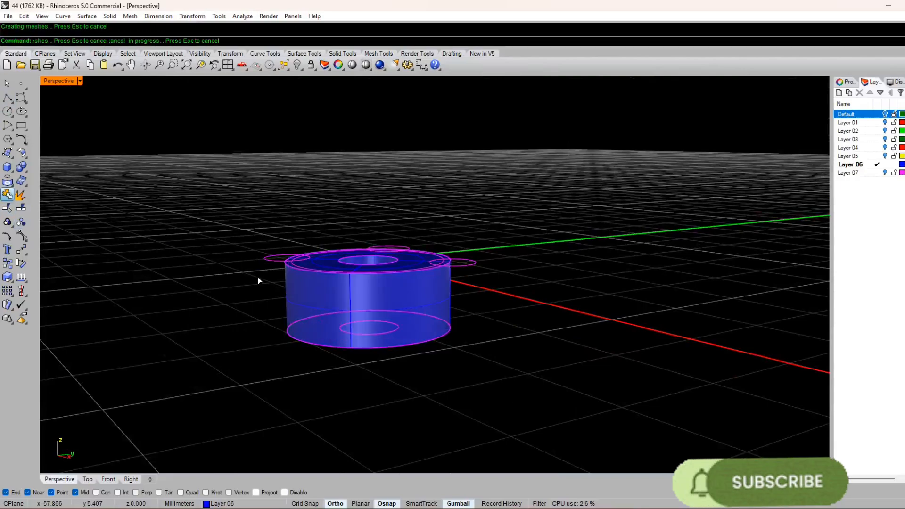
{"action": "left_click", "coordinate": [327, 281]}
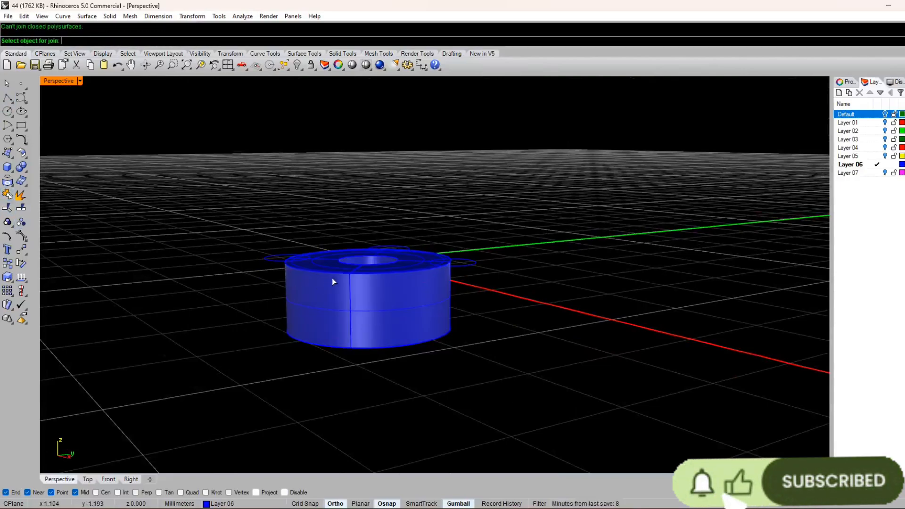
{"action": "key", "text": "Escape"}
Step: Try to shift one small circle on the setting's rim vertically, and undo the move
{"action": "mouse_move", "coordinate": [447, 283]}
{"action": "right_mouse_down"}
{"action": "mouse_move", "coordinate": [451, 244]}
{"action": "mouse_move", "coordinate": [462, 286]}
{"action": "right_mouse_up"}
{"action": "left_click", "coordinate": [465, 266]}
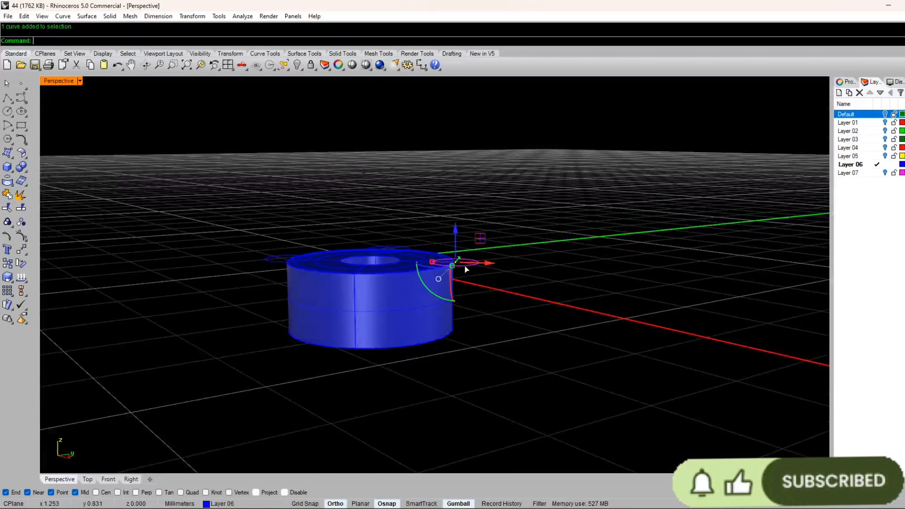
{"action": "left_click_drag", "start_coordinate": [455, 227], "coordinate": [442, 193]}
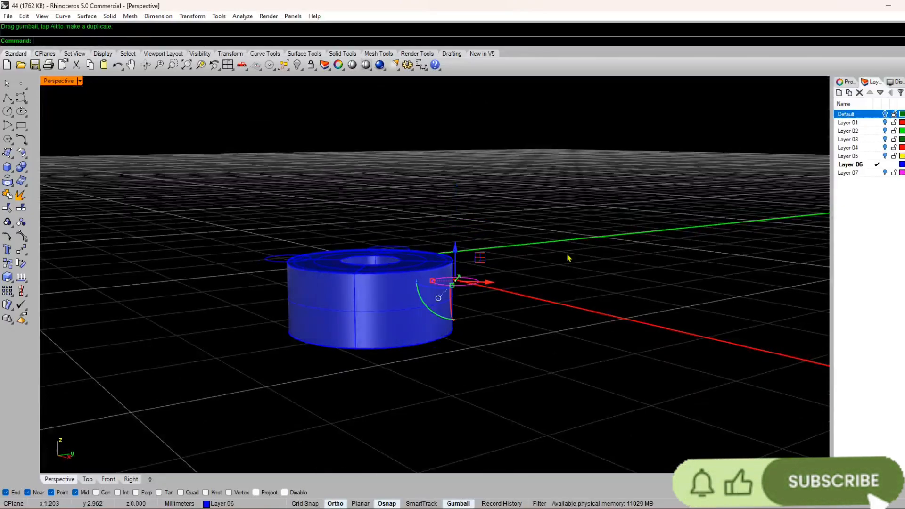
{"action": "key", "text": "ctrl+z"}
Step: Raise the selected small rim circle vertically above the joined solid
{"action": "right_click_drag", "start_coordinate": [572, 256], "coordinate": [457, 207]}
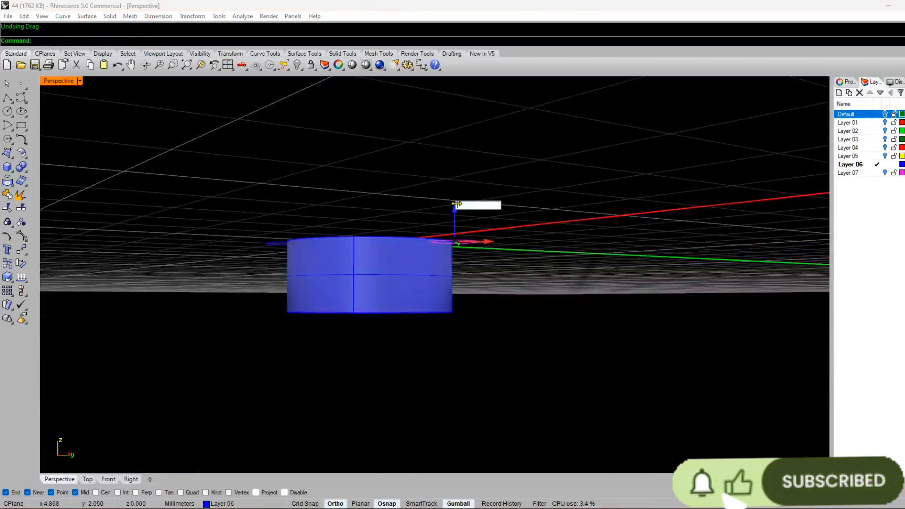
{"action": "key", "text": "Return"}
{"action": "right_click_drag", "start_coordinate": [364, 238], "coordinate": [378, 264]}
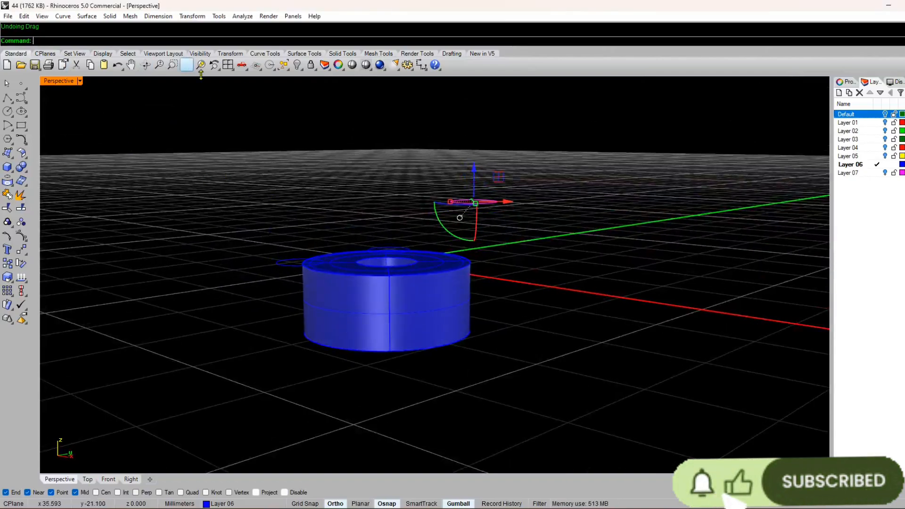
{"action": "right_click_drag", "start_coordinate": [325, 168], "coordinate": [332, 164]}
{"action": "left_click", "coordinate": [110, 16]}
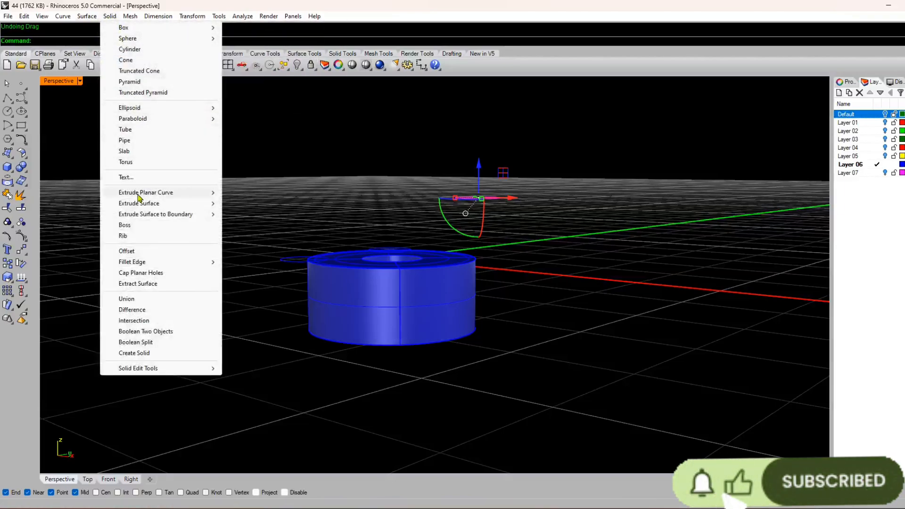
{"action": "mouse_move", "coordinate": [140, 208]}
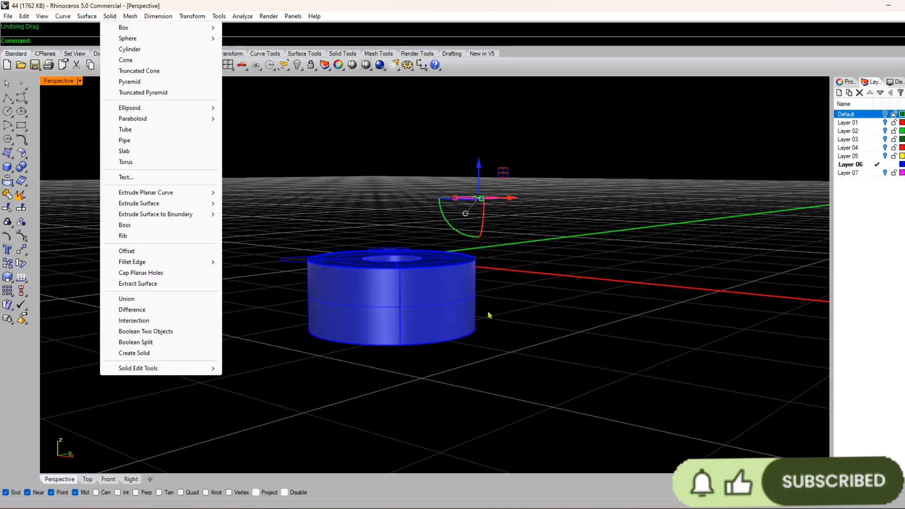
{"action": "right_click", "coordinate": [488, 312]}
{"action": "left_click", "coordinate": [482, 201]}
{"action": "right_click", "coordinate": [482, 201]}
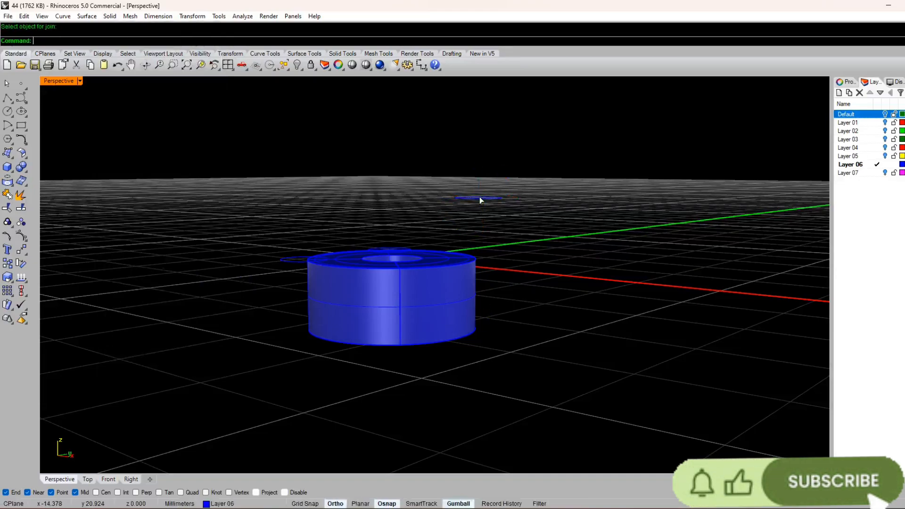
Step: Try to extrude the raised small circle as a solid along a curve, picking the path at the setting's top rim
{"action": "left_click", "coordinate": [481, 200]}
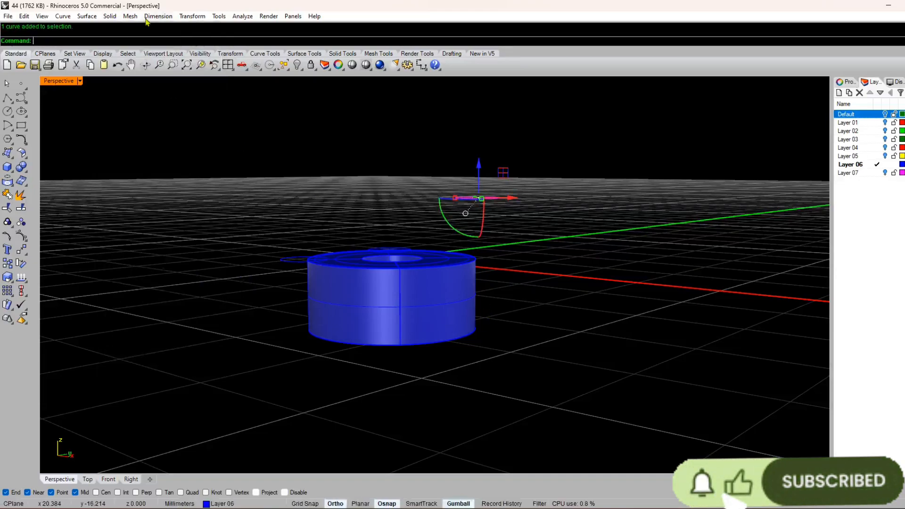
{"action": "left_click", "coordinate": [110, 16]}
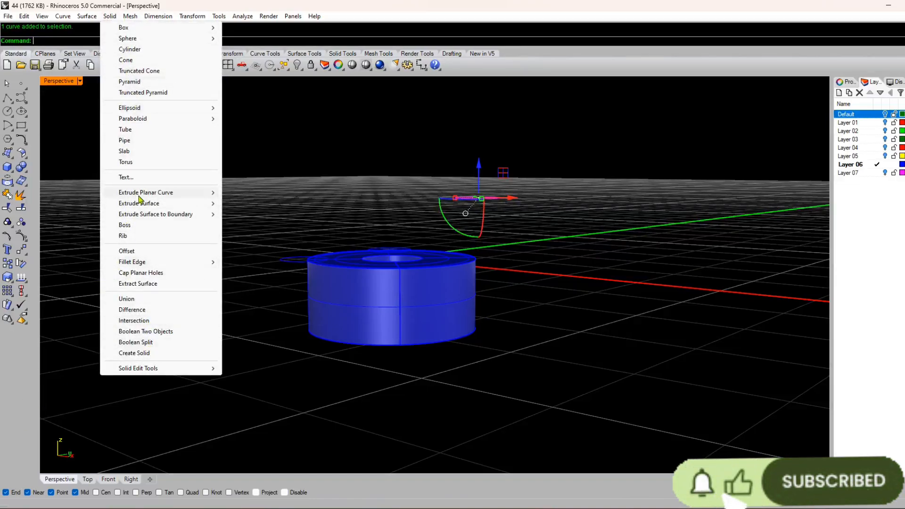
{"action": "left_click", "coordinate": [255, 203]}
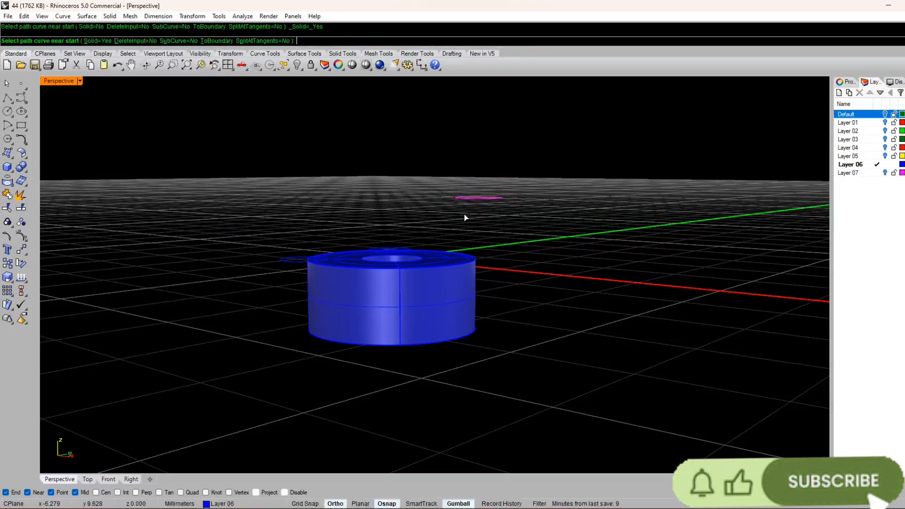
{"action": "left_click", "coordinate": [468, 270]}
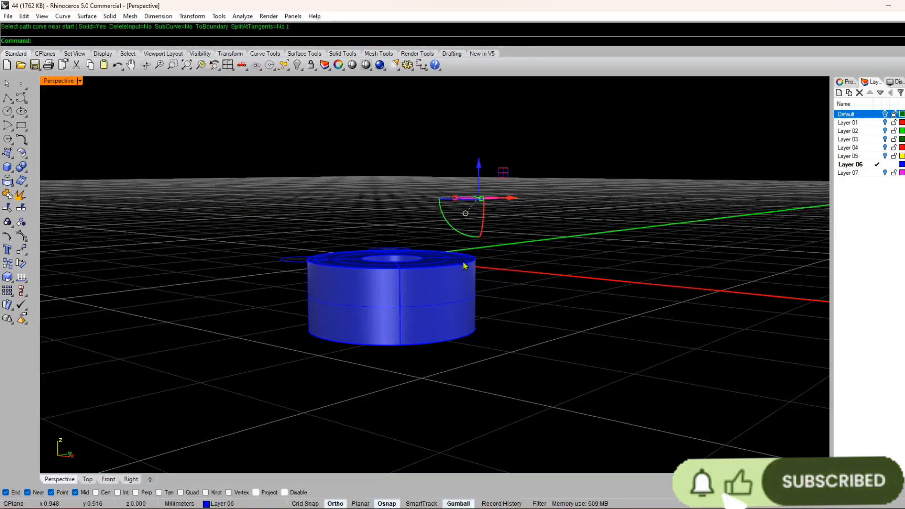
Step: Extrude the raised small circle straight down as a capped solid to the base of the setting
{"action": "right_click_drag", "start_coordinate": [465, 262], "coordinate": [511, 248]}
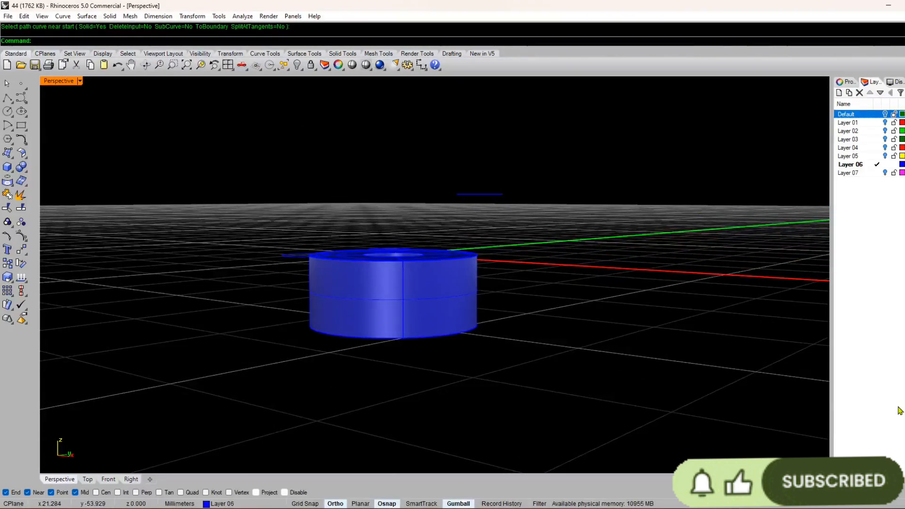
{"action": "left_click", "coordinate": [488, 200]}
{"action": "type", "text": "e"}
{"action": "key", "text": "Return"}
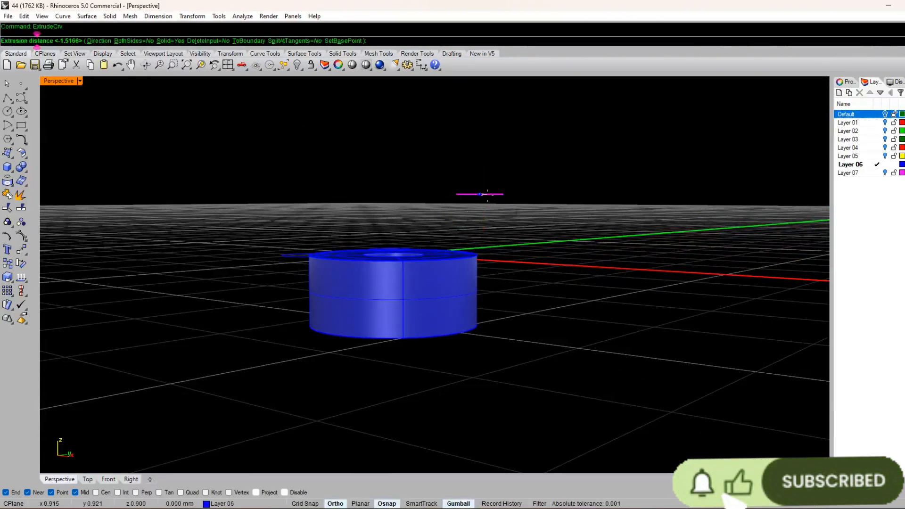
{"action": "left_click", "coordinate": [478, 325]}
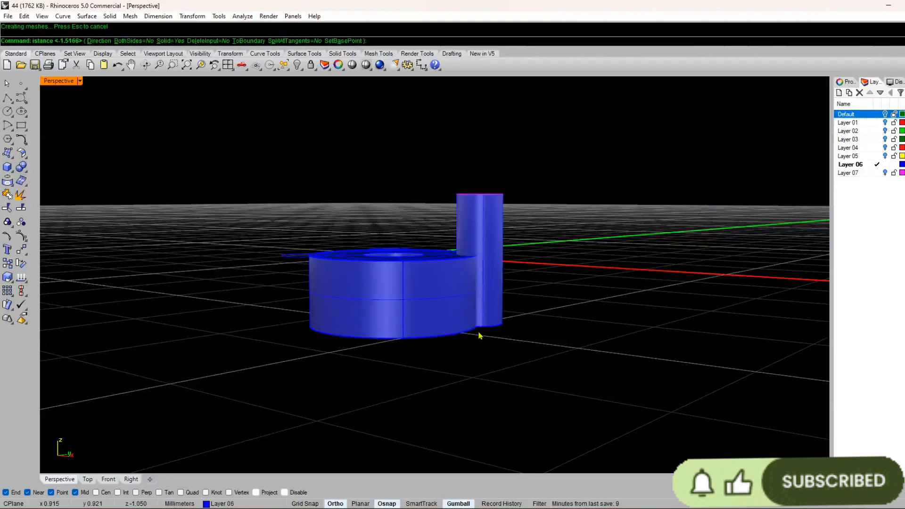
{"action": "right_click_drag", "start_coordinate": [479, 334], "coordinate": [319, 281]}
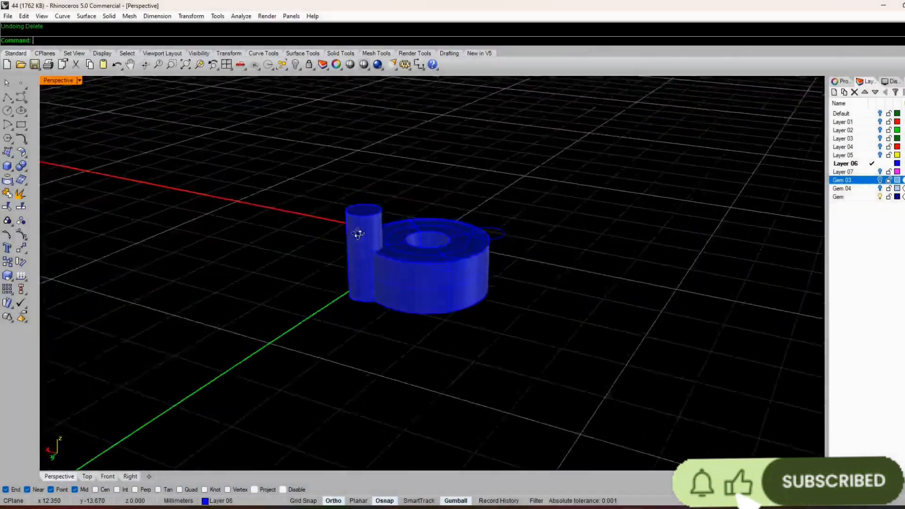
Step: Fillet the prong's top edge with a 0.25 mm radius to round its tip
{"action": "scroll", "coordinate": [360, 241], "scroll_direction": "up", "scroll_amount": 3}
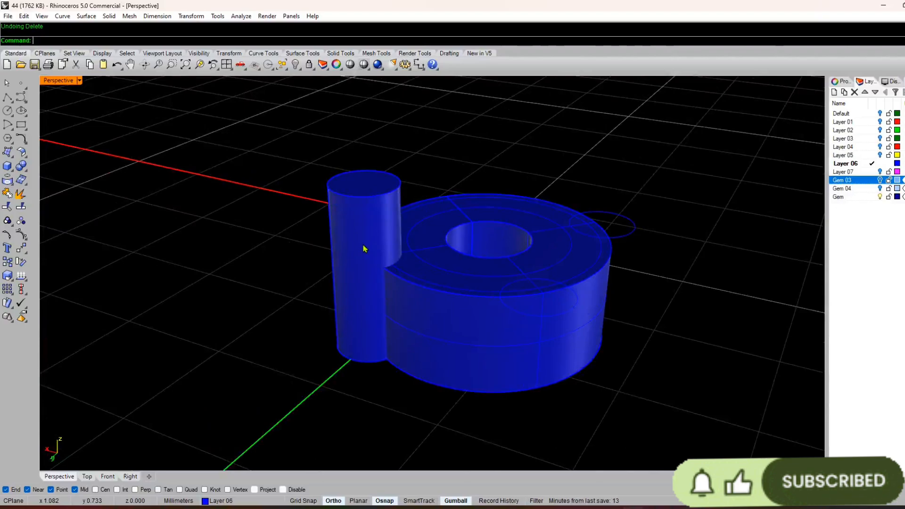
{"action": "right_click_drag", "start_coordinate": [309, 212], "coordinate": [365, 241]}
{"action": "scroll", "coordinate": [365, 248], "scroll_direction": "down", "scroll_amount": 5}
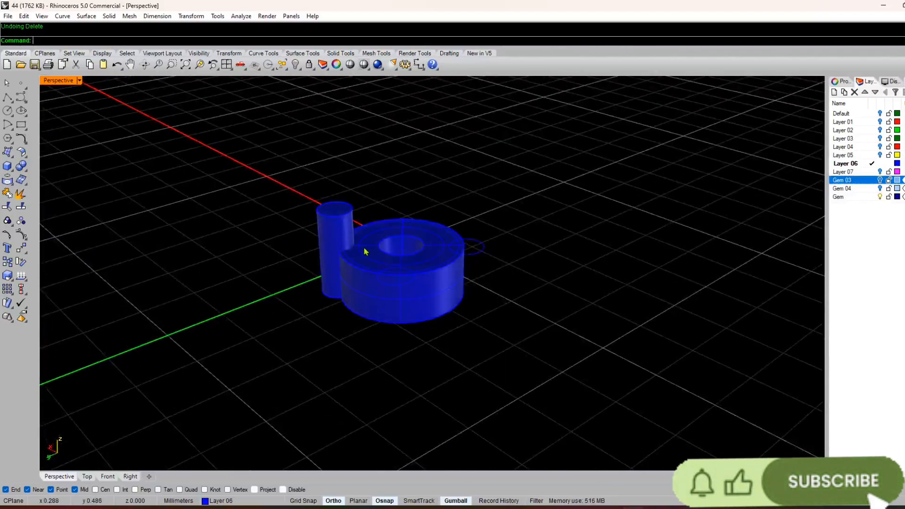
{"action": "left_click", "coordinate": [23, 168]}
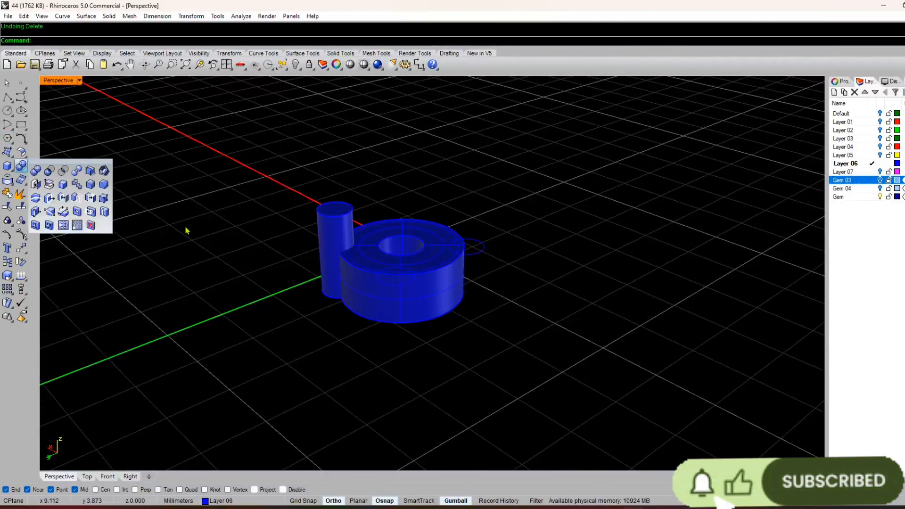
{"action": "left_click", "coordinate": [90, 184]}
{"action": "right_click_drag", "start_coordinate": [182, 219], "coordinate": [320, 247]}
{"action": "left_click", "coordinate": [345, 225]}
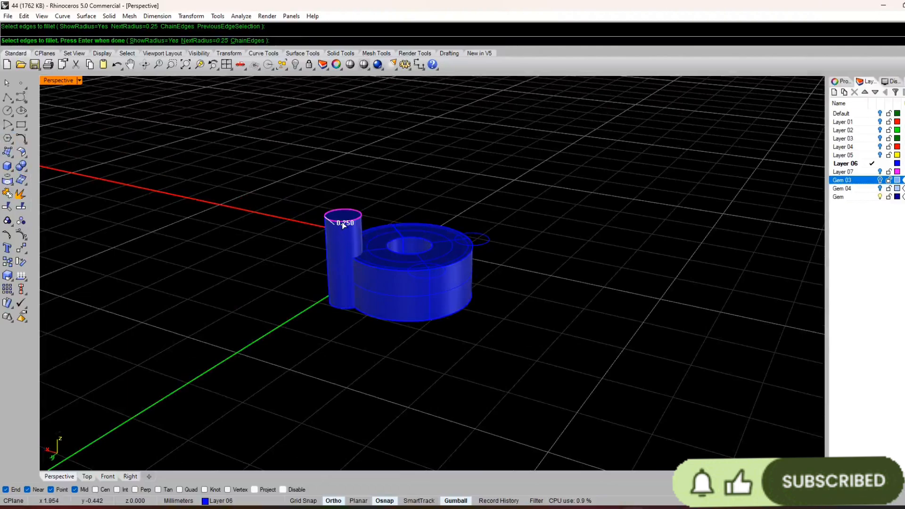
{"action": "type", "text": ".250"}
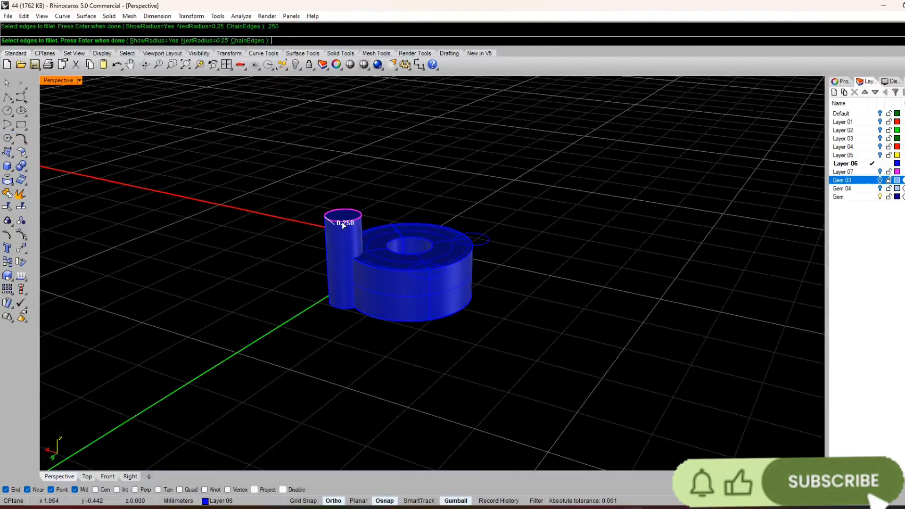
{"action": "key", "text": "Escape"}
{"action": "key", "text": "Return"}
{"action": "left_click", "coordinate": [343, 222]}
{"action": "key", "text": "Return"}
{"action": "key", "text": "Return"}
{"action": "right_click_drag", "start_coordinate": [384, 263], "coordinate": [330, 254]}
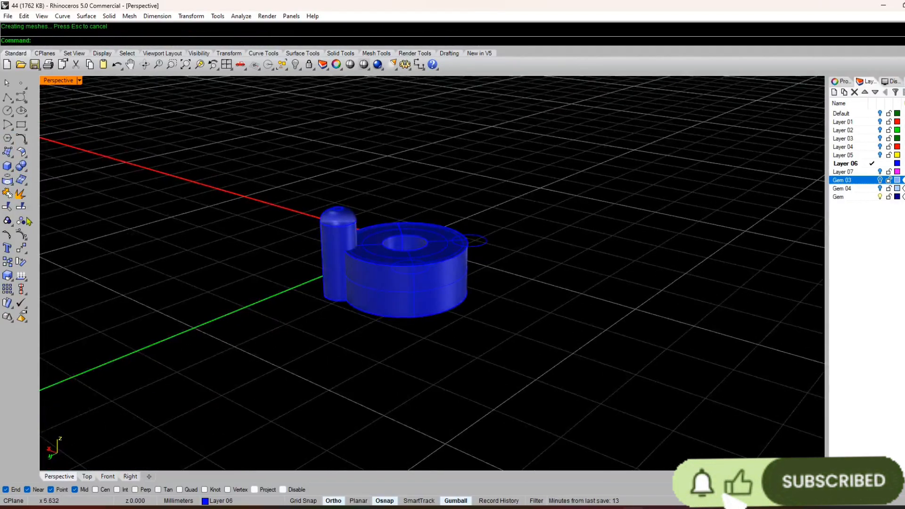
Step: Try to chamfer the top edge of the setting's centre hole by 0.8 mm, and undo it
{"action": "left_click", "coordinate": [20, 179]}
{"action": "left_click", "coordinate": [26, 169]}
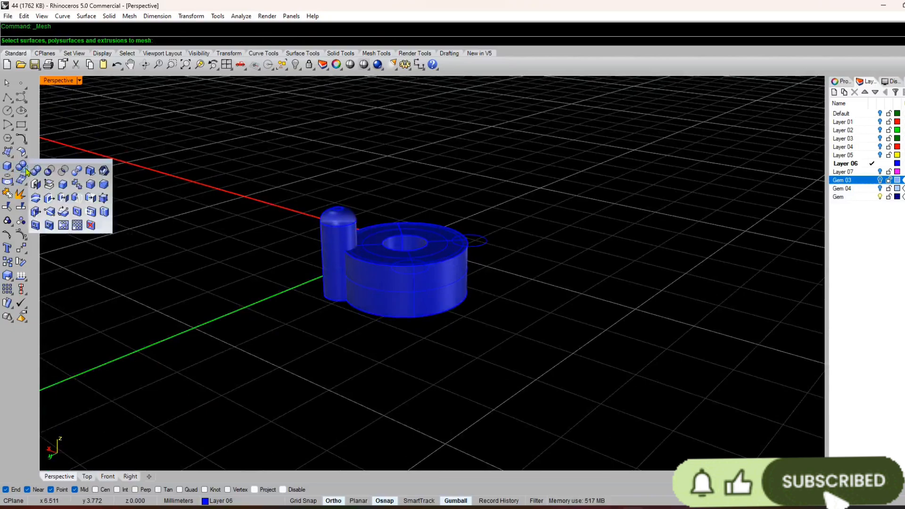
{"action": "left_click", "coordinate": [103, 187]}
{"action": "scroll", "coordinate": [368, 233], "scroll_direction": "up", "scroll_amount": 5}
{"action": "left_click", "coordinate": [415, 201]}
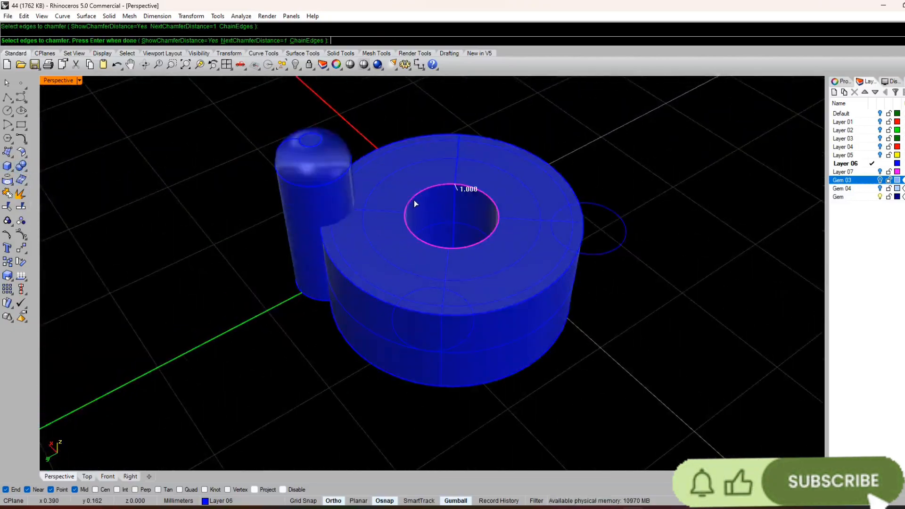
{"action": "key", "text": "Return"}
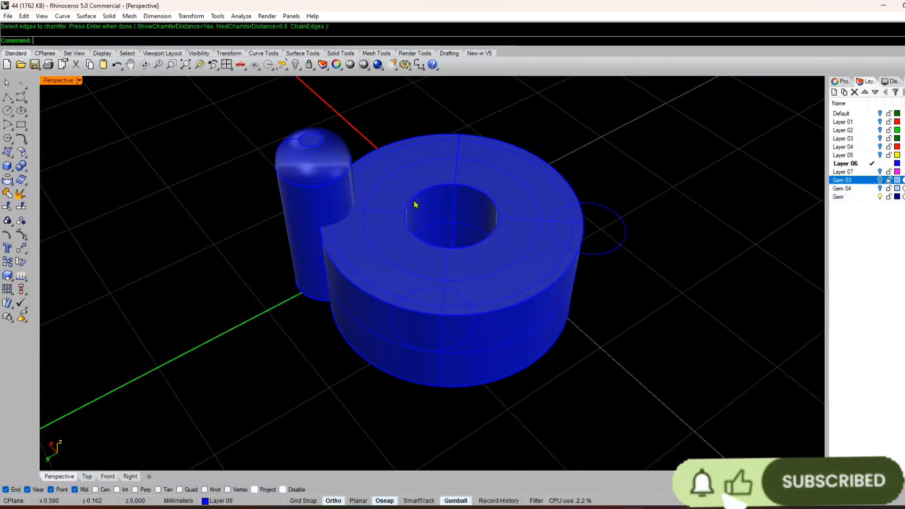
{"action": "key", "text": "Return"}
Step: Try a 0.6 mm chamfer on the top edge of the centre hole, and undo it
{"action": "key", "text": "Return"}
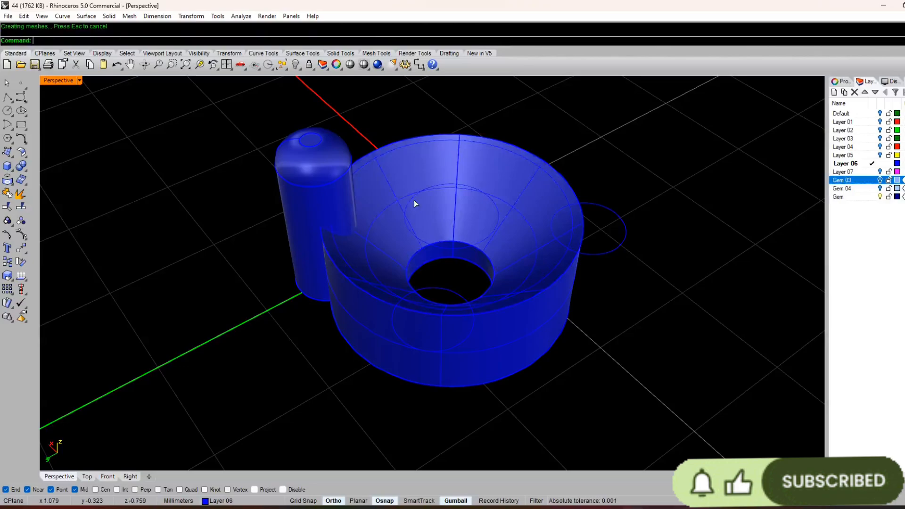
{"action": "key", "text": "ctrl+z"}
{"action": "key", "text": "Return"}
{"action": "left_click", "coordinate": [414, 201]}
{"action": "type", "text": ".6"}
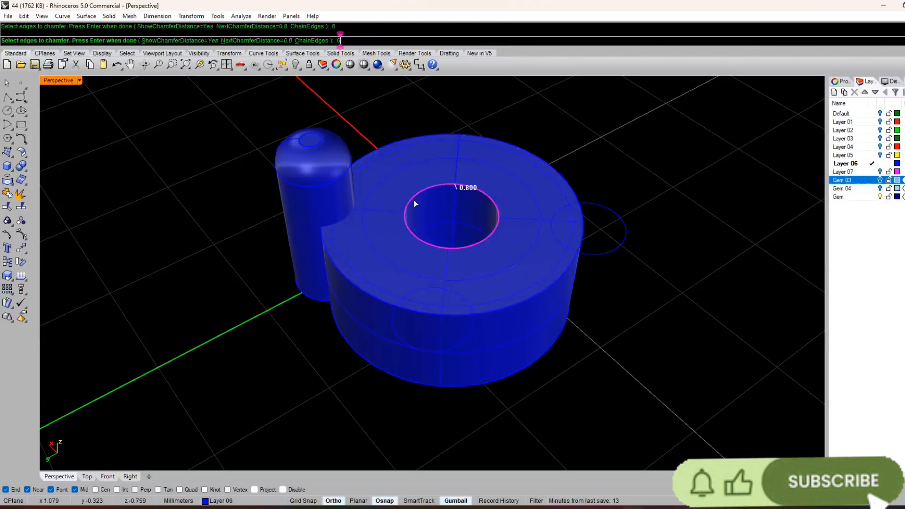
{"action": "key", "text": "Return"}
{"action": "key", "text": "Return"}
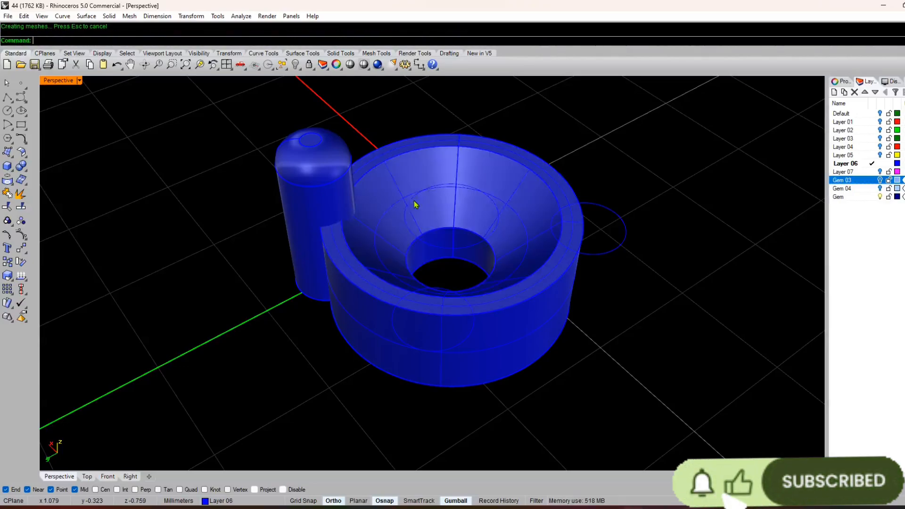
{"action": "right_click_drag", "start_coordinate": [415, 204], "coordinate": [390, 219]}
{"action": "scroll", "coordinate": [380, 200], "scroll_direction": "up", "scroll_amount": 3}
{"action": "key", "text": "ctrl+z"}
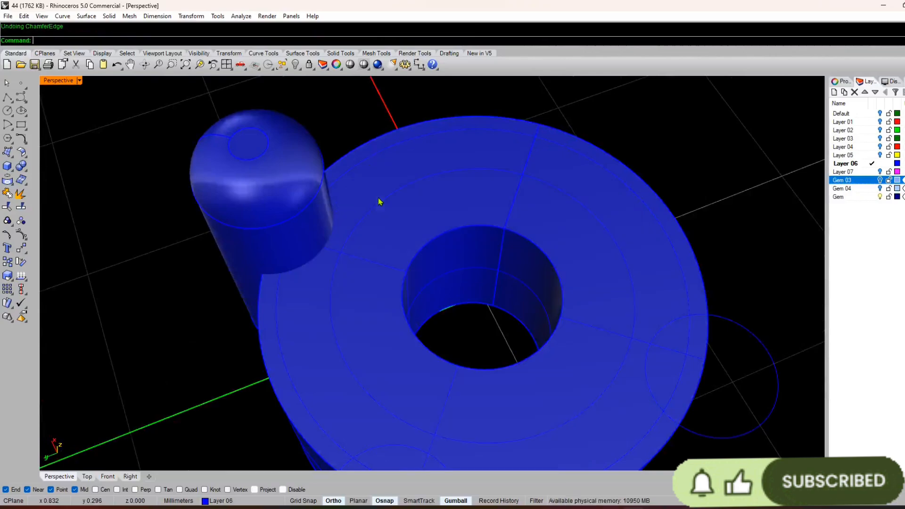
Step: Try a 0.75 mm chamfer on the centre hole's top edge, and undo it
{"action": "key", "text": "Return"}
{"action": "left_click", "coordinate": [417, 253]}
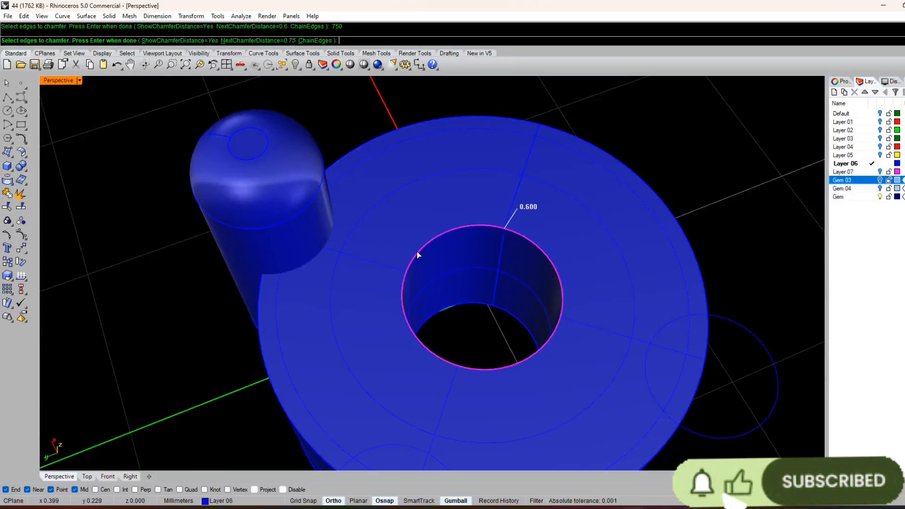
{"action": "key", "text": "Return"}
{"action": "key", "text": "Return"}
{"action": "scroll", "coordinate": [454, 215], "scroll_direction": "down", "scroll_amount": 2}
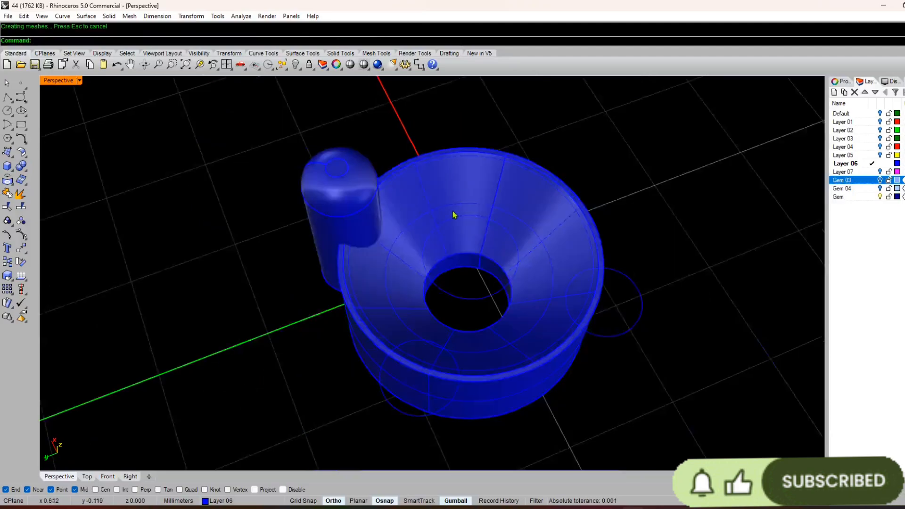
{"action": "scroll", "coordinate": [404, 217], "scroll_direction": "up", "scroll_amount": 5}
{"action": "key", "text": "ctrl+z"}
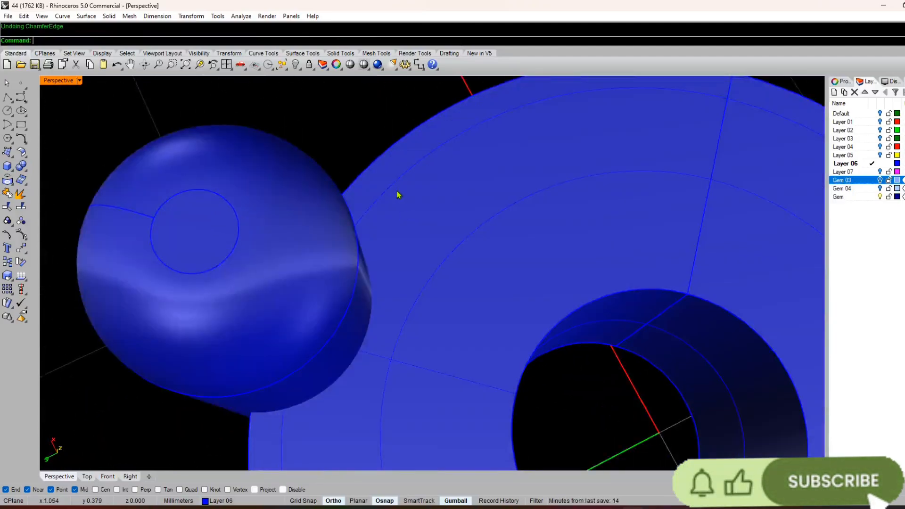
Step: Chamfer the top edge of the setting's centre hole by 0.7 mm to form the stone seat
{"action": "left_click", "coordinate": [550, 333]}
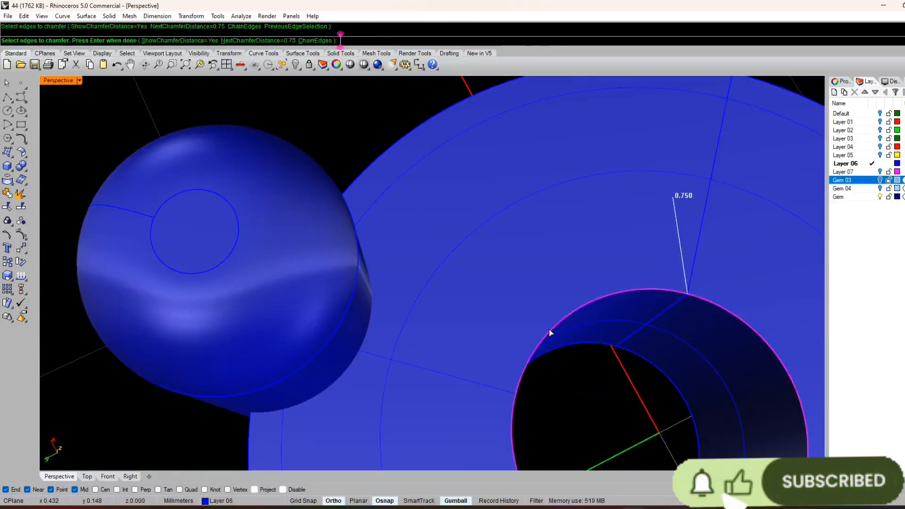
{"action": "key", "text": "Escape"}
{"action": "key", "text": "Return"}
{"action": "left_click", "coordinate": [553, 329]}
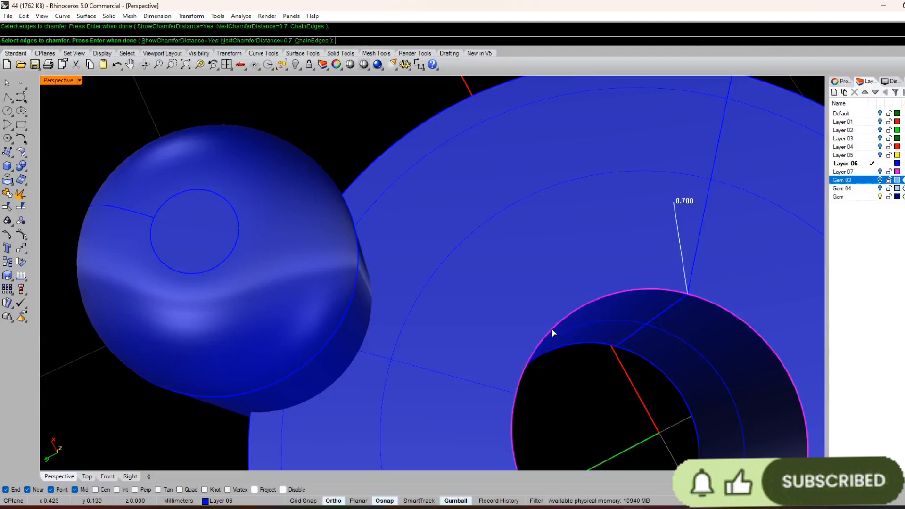
{"action": "key", "text": "Return"}
{"action": "key", "text": "Return"}
{"action": "scroll", "coordinate": [441, 306], "scroll_direction": "down", "scroll_amount": 5}
{"action": "right_click_drag", "start_coordinate": [441, 306], "coordinate": [366, 260]}
{"action": "scroll", "coordinate": [433, 193], "scroll_direction": "down", "scroll_amount": 8}
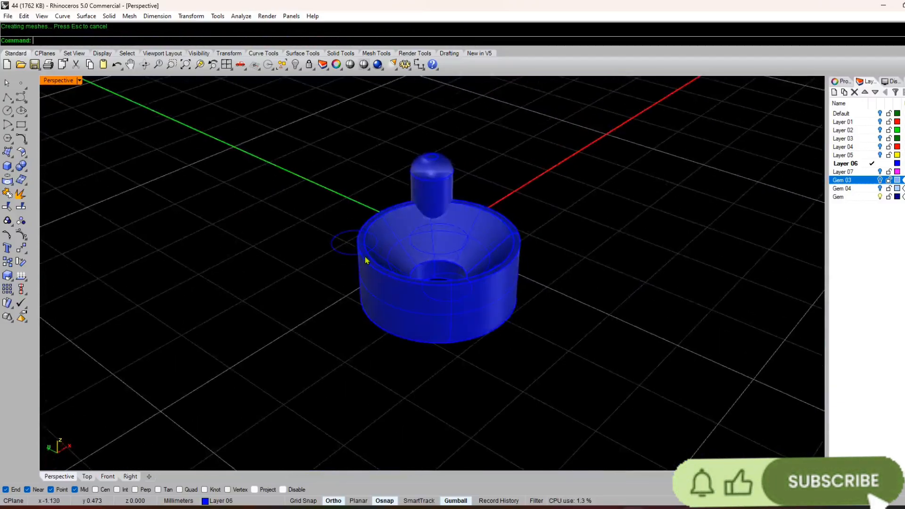
Step: Examine the chamfered seat from several angles and check the rim's width with a temporary line
{"action": "scroll", "coordinate": [366, 260], "scroll_direction": "up", "scroll_amount": 8}
{"action": "scroll", "coordinate": [273, 203], "scroll_direction": "down", "scroll_amount": 9}
{"action": "right_click_drag", "start_coordinate": [266, 220], "coordinate": [421, 251]}
{"action": "scroll", "coordinate": [366, 202], "scroll_direction": "up", "scroll_amount": 6}
{"action": "scroll", "coordinate": [366, 202], "scroll_direction": "down", "scroll_amount": 6}
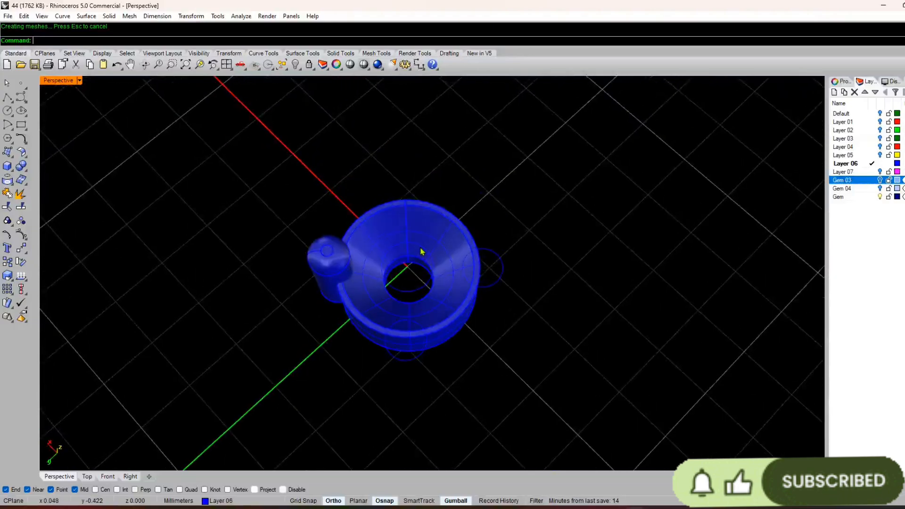
{"action": "scroll", "coordinate": [351, 196], "scroll_direction": "up", "scroll_amount": 12}
{"action": "scroll", "coordinate": [350, 198], "scroll_direction": "down", "scroll_amount": 6}
{"action": "type", "text": "l"}
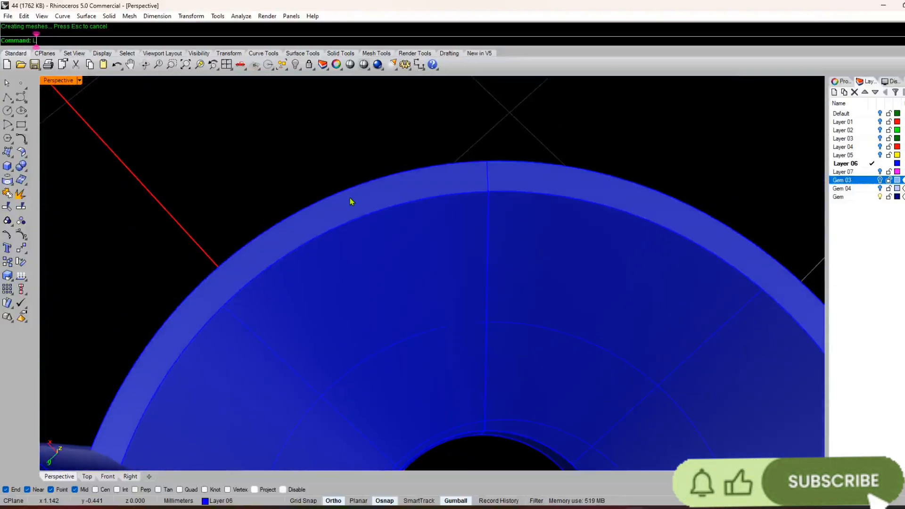
{"action": "key", "text": "Return"}
{"action": "left_click", "coordinate": [344, 193]}
{"action": "key", "text": "Escape"}
{"action": "scroll", "coordinate": [361, 186], "scroll_direction": "down", "scroll_amount": 15}
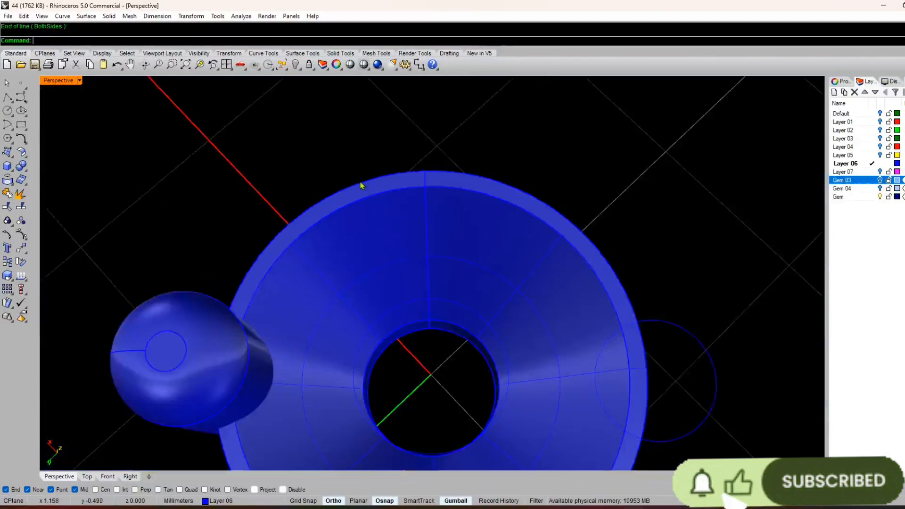
Step: Tilt the rounded prong slightly outward from the setting by entering a negative rotation angle
{"action": "right_click_drag", "start_coordinate": [361, 198], "coordinate": [320, 168]}
{"action": "scroll", "coordinate": [310, 180], "scroll_direction": "up", "scroll_amount": 8}
{"action": "left_click", "coordinate": [339, 211]}
{"action": "right_click_drag", "start_coordinate": [340, 210], "coordinate": [267, 107]}
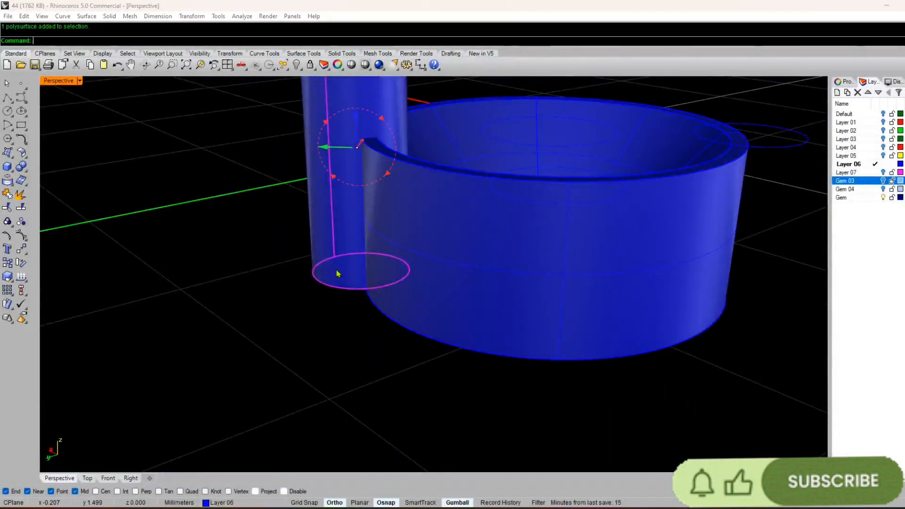
{"action": "scroll", "coordinate": [345, 288], "scroll_direction": "down", "scroll_amount": 4}
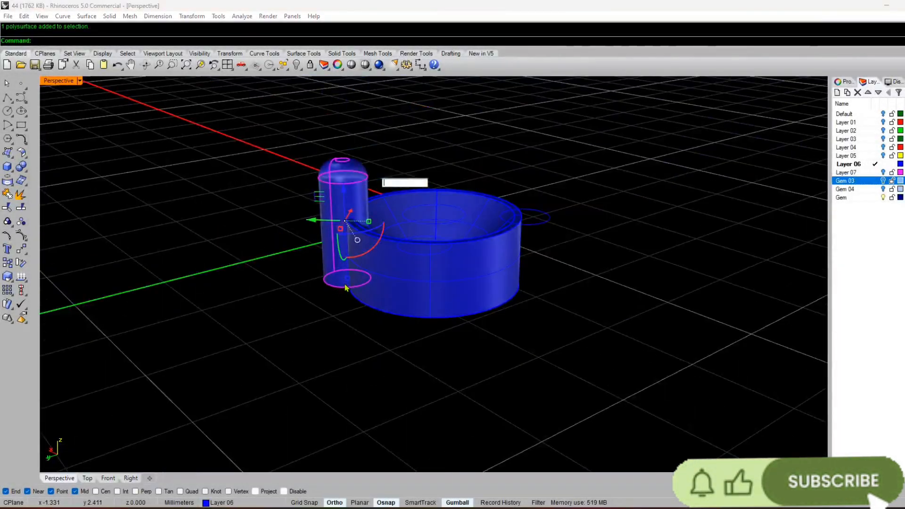
{"action": "type", "text": "-3"}
{"action": "key", "text": "Return"}
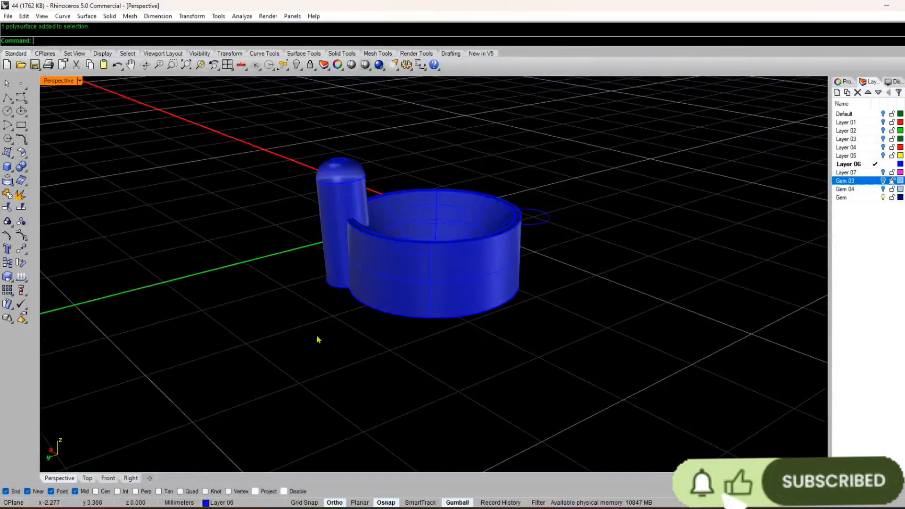
Step: Polar-array the tilted prong around the origin as 4 items over 360 degrees, and group the prongs with the setting
{"action": "right_click_drag", "start_coordinate": [363, 346], "coordinate": [390, 172]}
{"action": "right_click_drag", "start_coordinate": [290, 350], "coordinate": [340, 344]}
{"action": "scroll", "coordinate": [357, 281], "scroll_direction": "up", "scroll_amount": 3}
{"action": "scroll", "coordinate": [338, 323], "scroll_direction": "down", "scroll_amount": 5}
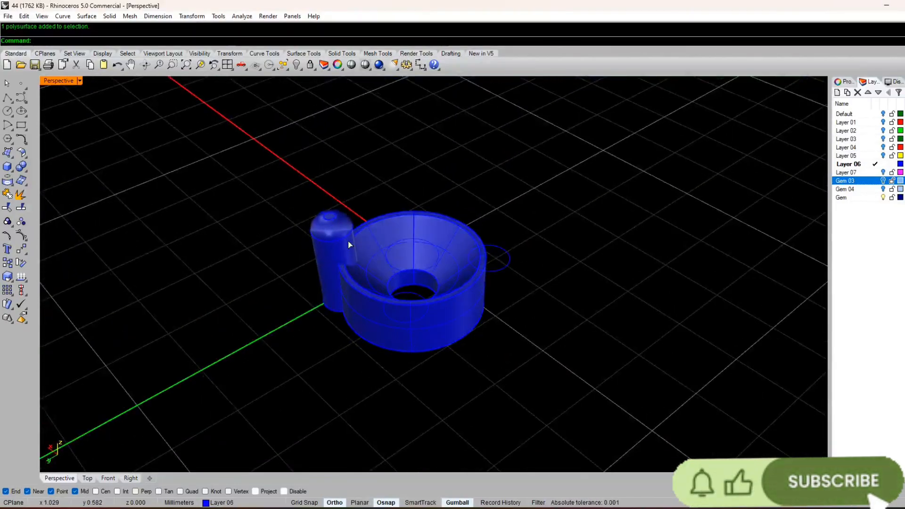
{"action": "left_click", "coordinate": [348, 243]}
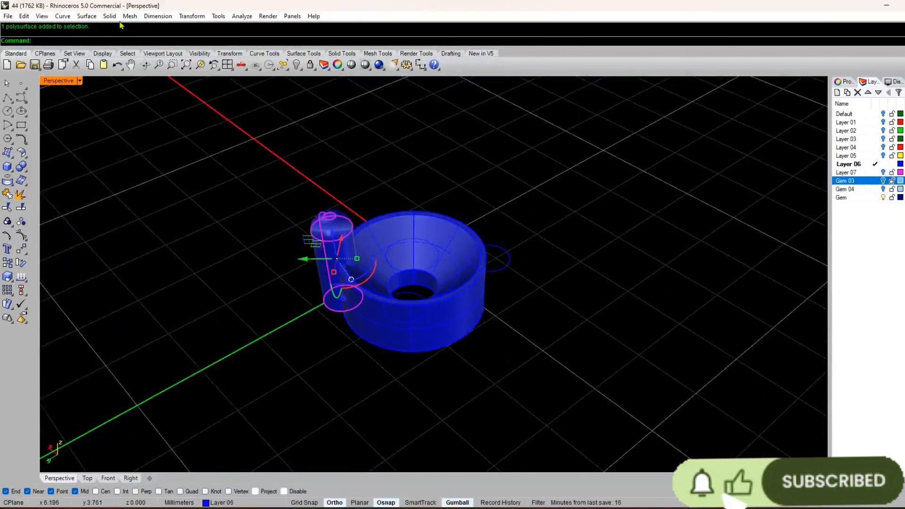
{"action": "left_click", "coordinate": [192, 16]}
{"action": "mouse_move", "coordinate": [203, 140]}
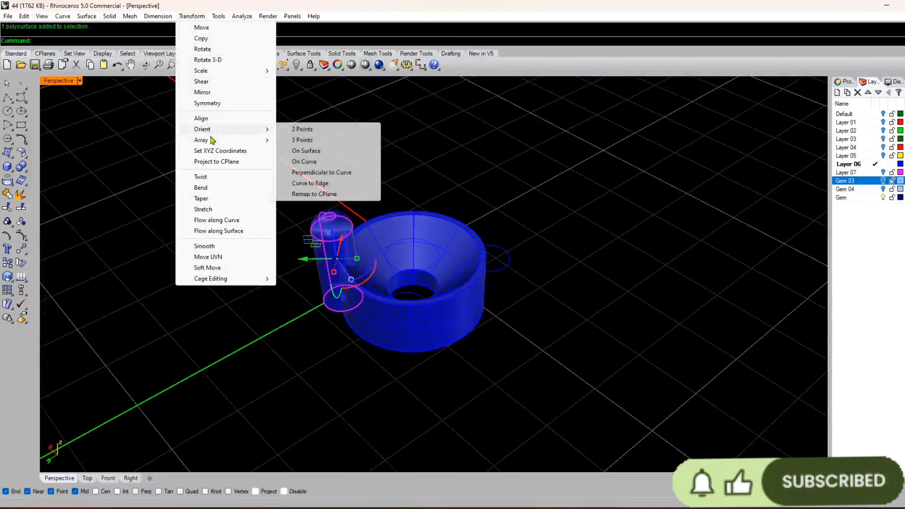
{"action": "left_click", "coordinate": [299, 151]}
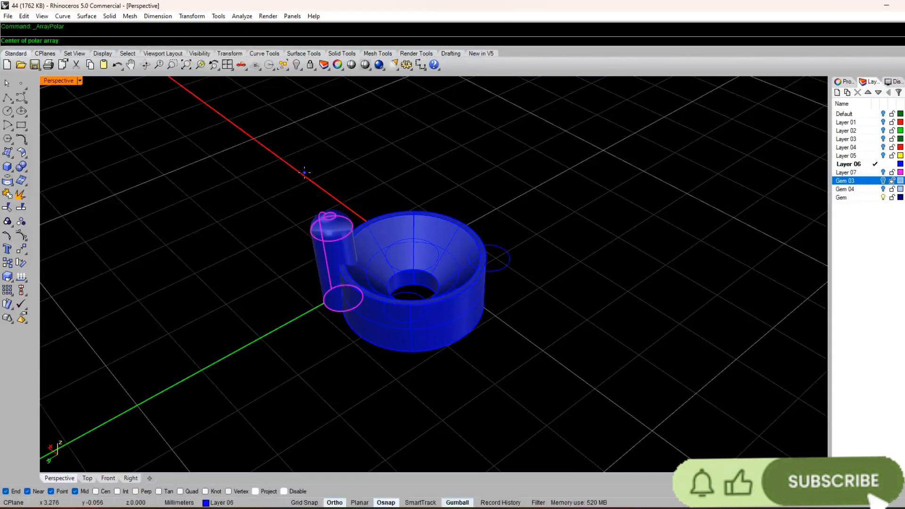
{"action": "type", "text": "0"}
{"action": "key", "text": "Return"}
{"action": "key", "text": "Return"}
{"action": "key", "text": "Return"}
{"action": "key", "text": "Return"}
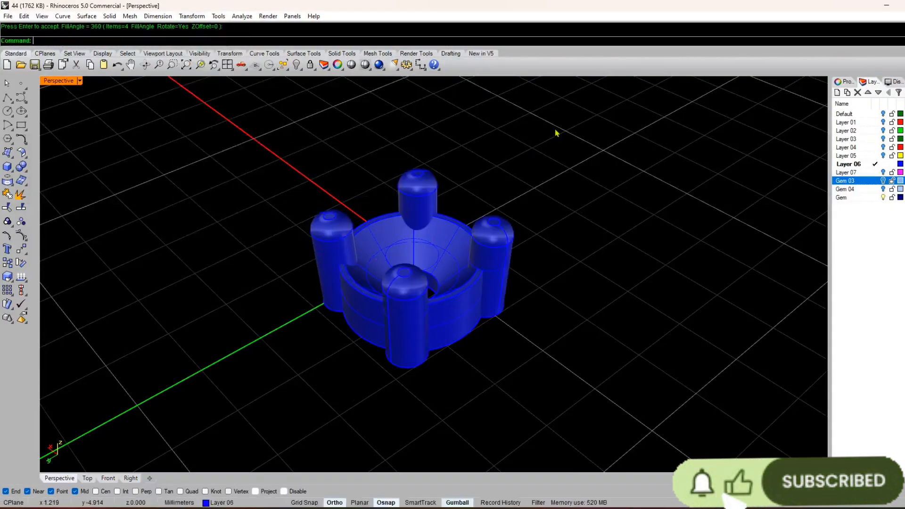
{"action": "left_click_drag", "start_coordinate": [556, 134], "coordinate": [225, 337]}
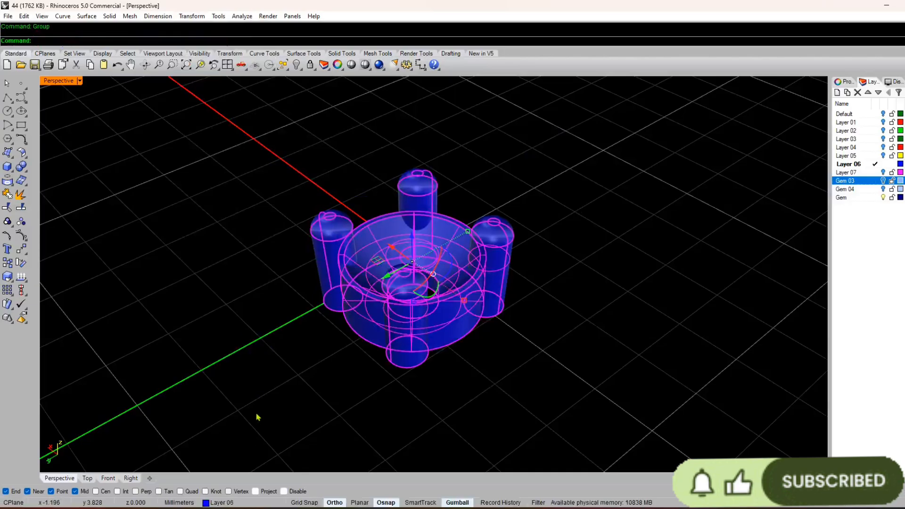
Step: Turn on the Default layer to show the ring, and examine the peak of its lattice top beside the setting
{"action": "key", "text": "Escape"}
{"action": "scroll", "coordinate": [273, 239], "scroll_direction": "down", "scroll_amount": 3}
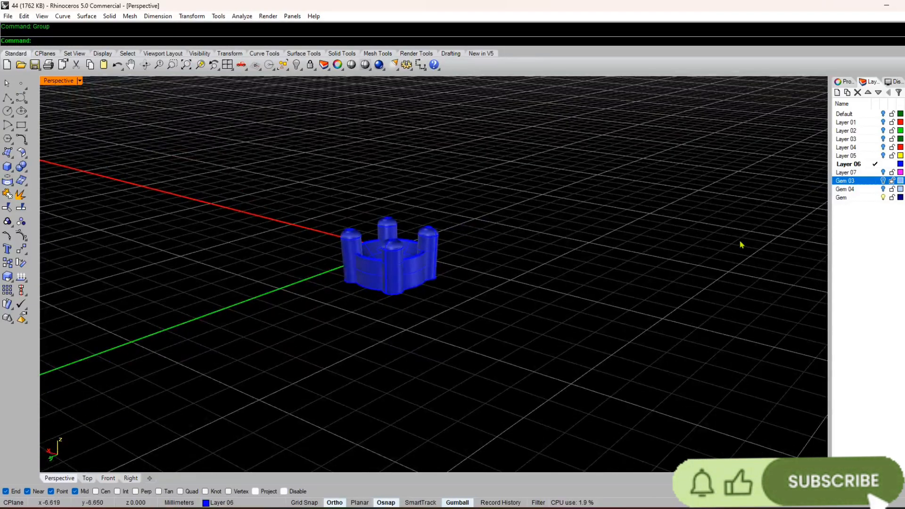
{"action": "left_click", "coordinate": [883, 114]}
{"action": "scroll", "coordinate": [549, 218], "scroll_direction": "down", "scroll_amount": 6}
{"action": "right_click_drag", "start_coordinate": [473, 268], "coordinate": [70, 10]}
{"action": "right_click_drag", "start_coordinate": [149, 330], "coordinate": [488, 346]}
{"action": "scroll", "coordinate": [471, 342], "scroll_direction": "up", "scroll_amount": 10}
{"action": "scroll", "coordinate": [446, 321], "scroll_direction": "down", "scroll_amount": 15}
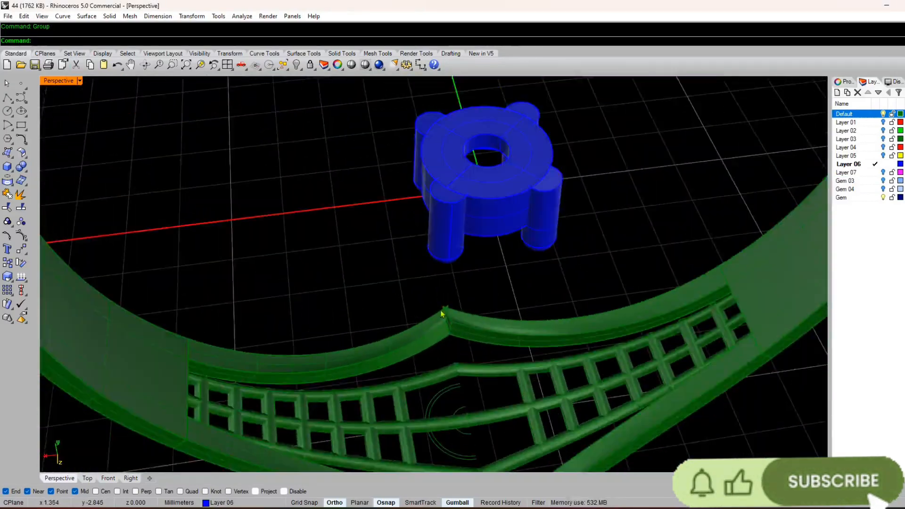
{"action": "right_click_drag", "start_coordinate": [431, 277], "coordinate": [37, 4]}
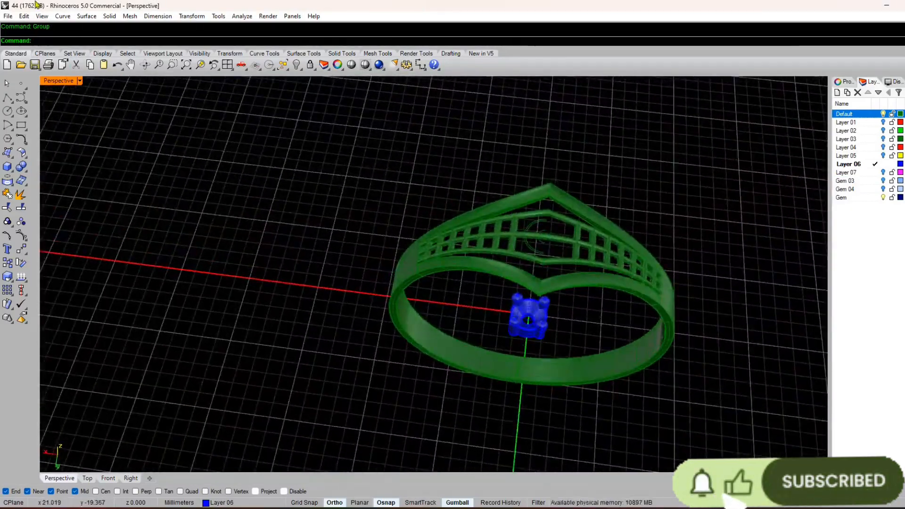
Step: Draw a line centred on the origin along the Y axis, extending equally to both sides of the ring
{"action": "left_click", "coordinate": [227, 64]}
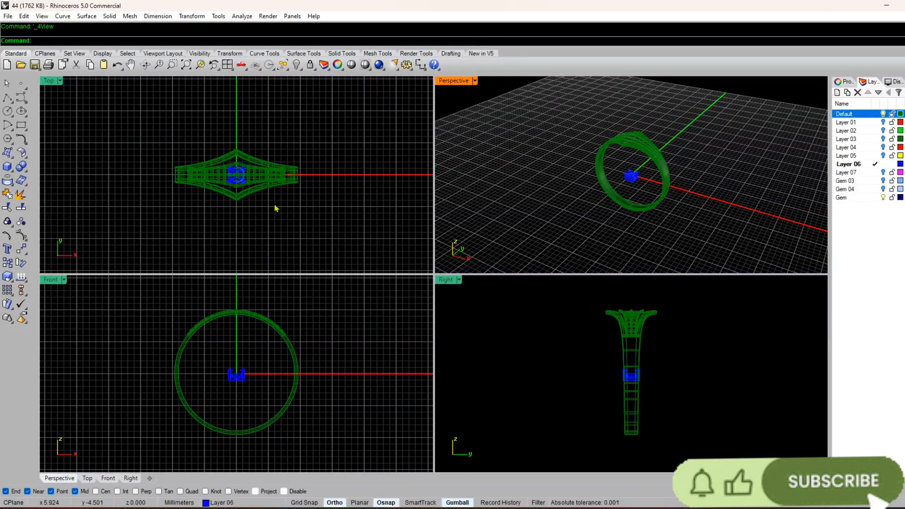
{"action": "type", "text": "line"}
{"action": "key", "text": "Return"}
{"action": "type", "text": "0"}
{"action": "key", "text": "Return"}
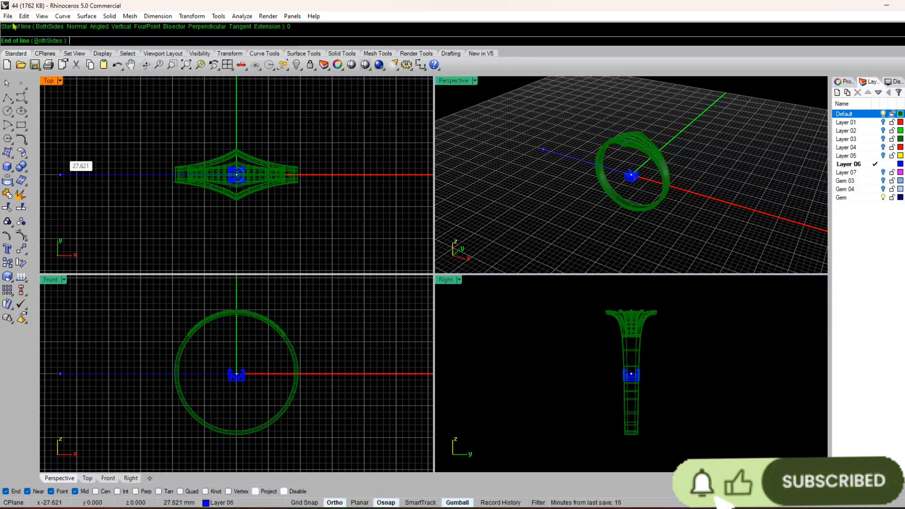
{"action": "left_click", "coordinate": [42, 41]}
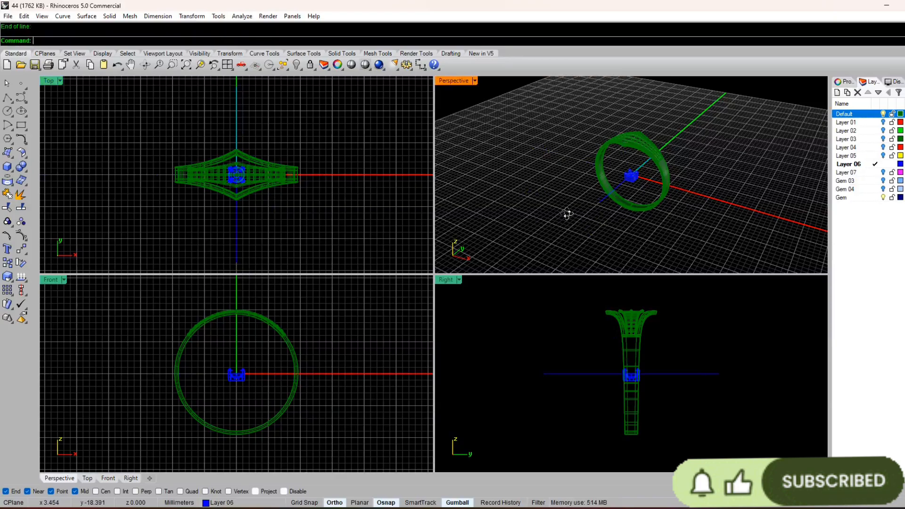
{"action": "mouse_move", "coordinate": [567, 214]}
{"action": "right_mouse_down"}
{"action": "mouse_move", "coordinate": [522, 216]}
{"action": "mouse_move", "coordinate": [575, 213]}
{"action": "right_mouse_up"}
Step: Extrude the centre line upward past the top of the ring to make a vertical cutting plane
{"action": "left_click", "coordinate": [607, 186]}
{"action": "right_click", "coordinate": [575, 210]}
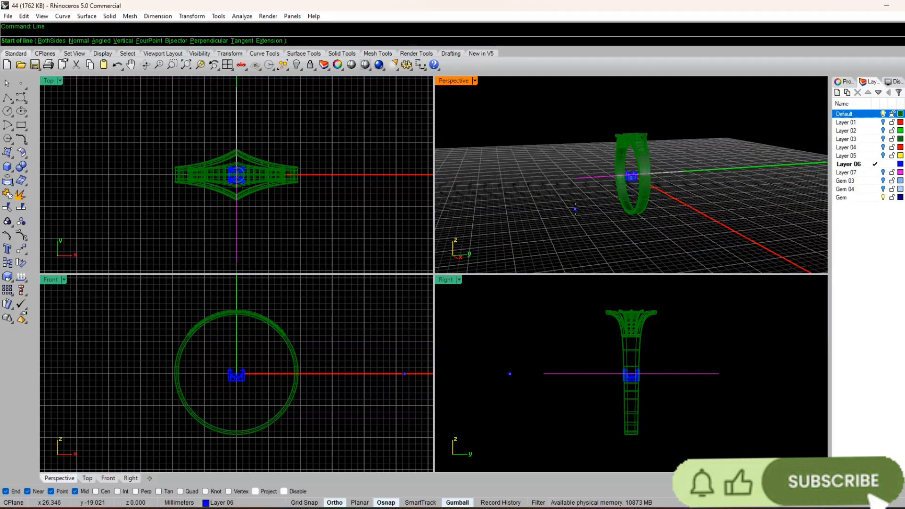
{"action": "key", "text": "Escape"}
{"action": "key", "text": "Return"}
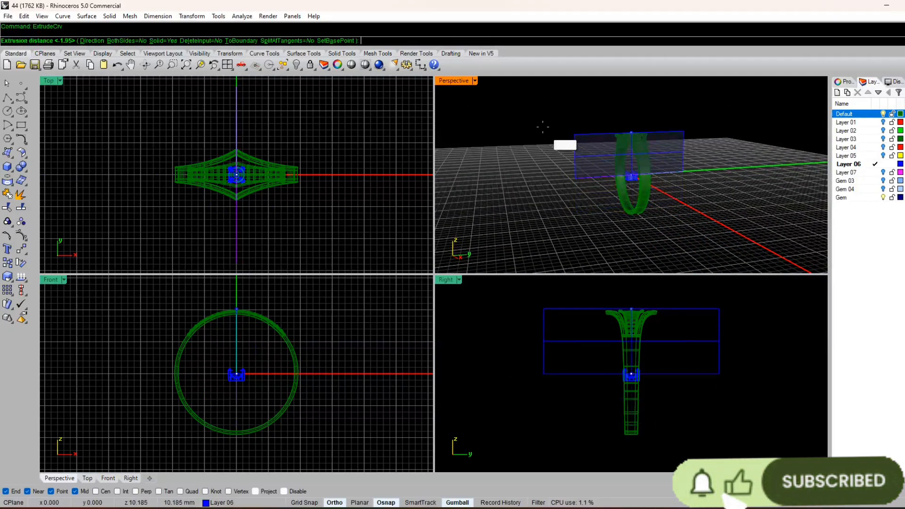
{"action": "key", "text": "Escape"}
{"action": "right_click_drag", "start_coordinate": [379, 208], "coordinate": [483, 319]}
{"action": "scroll", "coordinate": [424, 236], "scroll_direction": "up", "scroll_amount": 8}
{"action": "right_click_drag", "start_coordinate": [424, 236], "coordinate": [310, 307]}
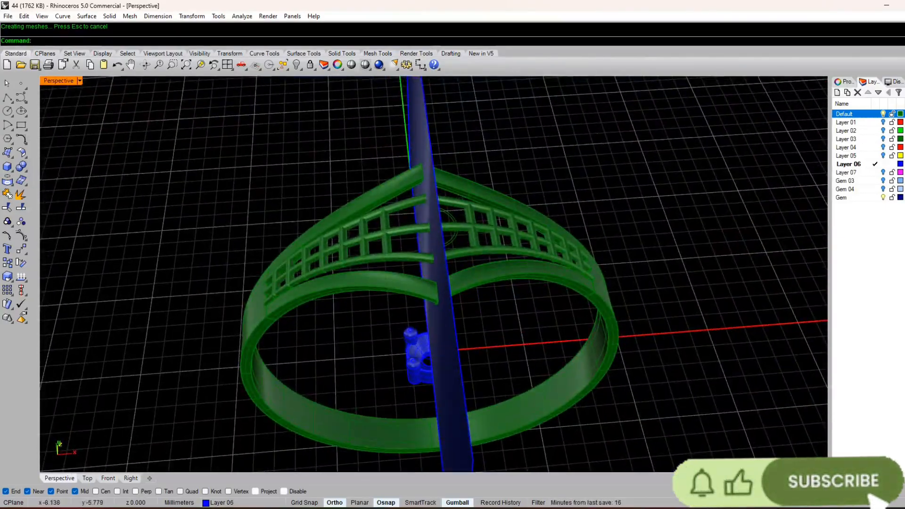
Step: Ungroup the two ring halves into separate parts
{"action": "left_click", "coordinate": [374, 287]}
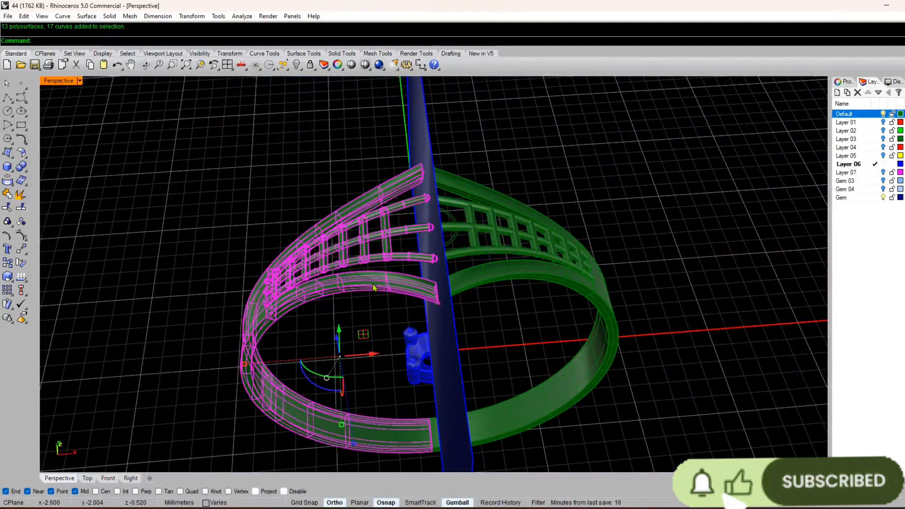
{"action": "key", "text": "ctrl+shift+g"}
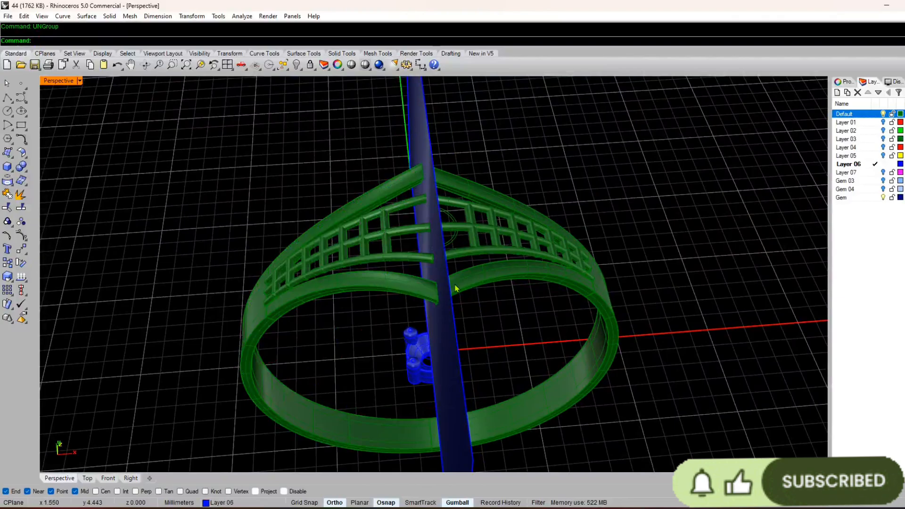
{"action": "left_click", "coordinate": [455, 288]}
Step: Try to Boolean-split the four outer rails of the ring top with the vertical cutting plane
{"action": "left_click", "coordinate": [388, 291]}
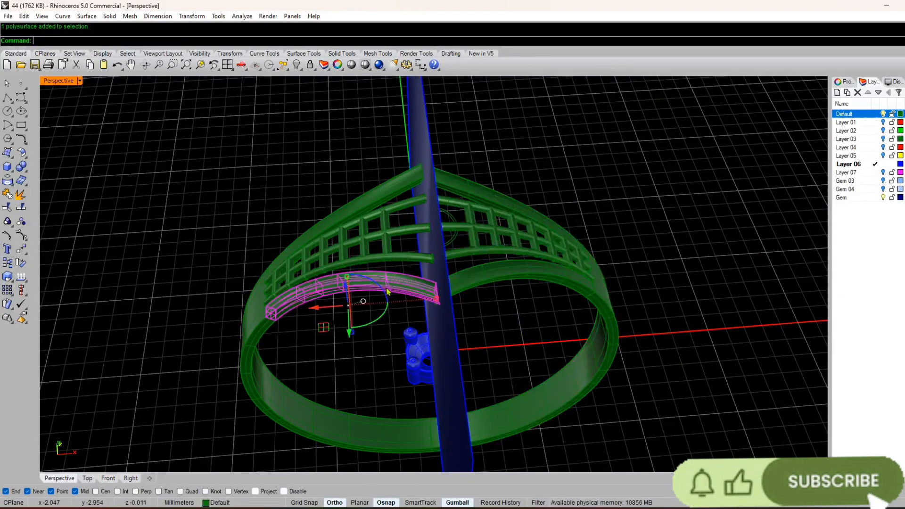
{"action": "left_click", "coordinate": [479, 279]}
{"action": "left_click", "coordinate": [423, 285], "text": "shift"}
{"action": "left_click", "coordinate": [399, 187], "text": "shift"}
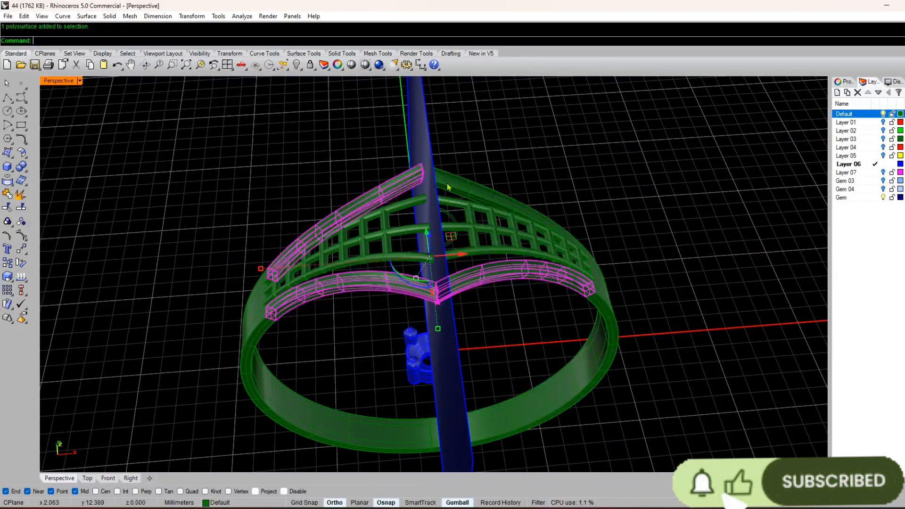
{"action": "right_click_drag", "start_coordinate": [449, 185], "coordinate": [406, 203]}
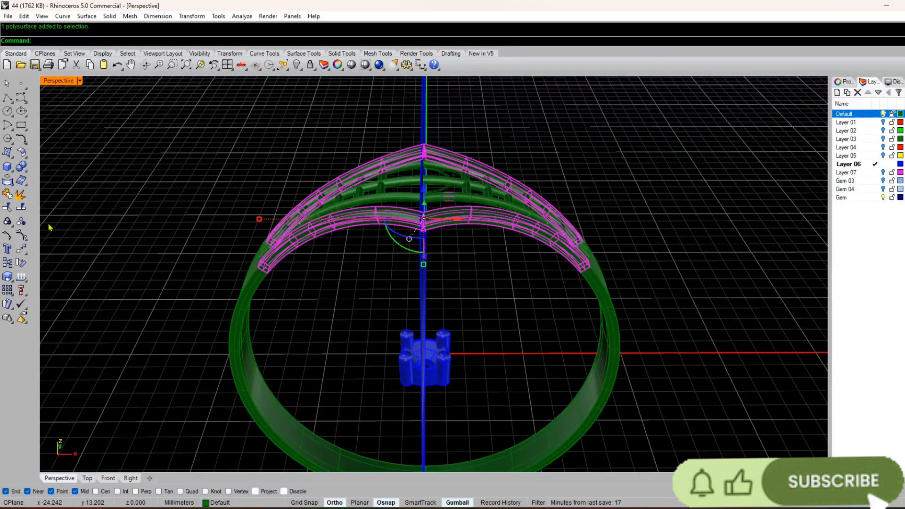
{"action": "left_click", "coordinate": [22, 167]}
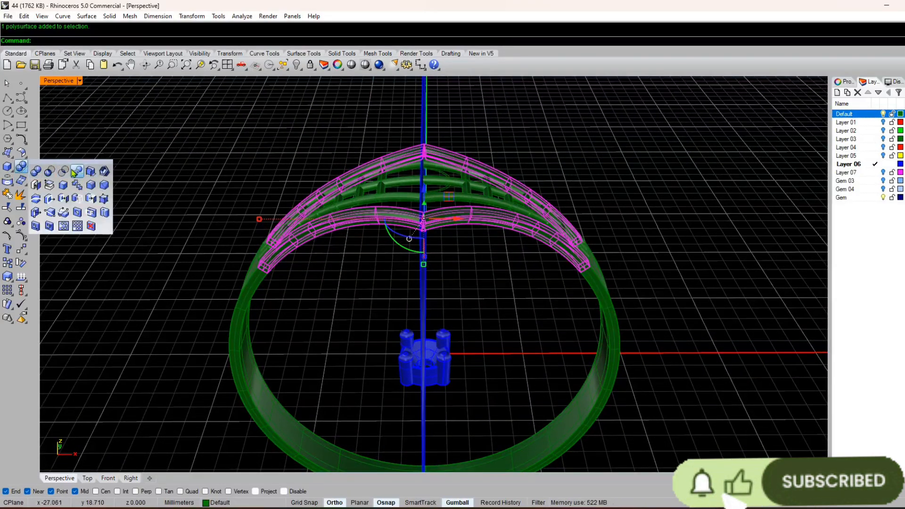
{"action": "left_click", "coordinate": [78, 175]}
{"action": "right_click_drag", "start_coordinate": [309, 195], "coordinate": [424, 185]}
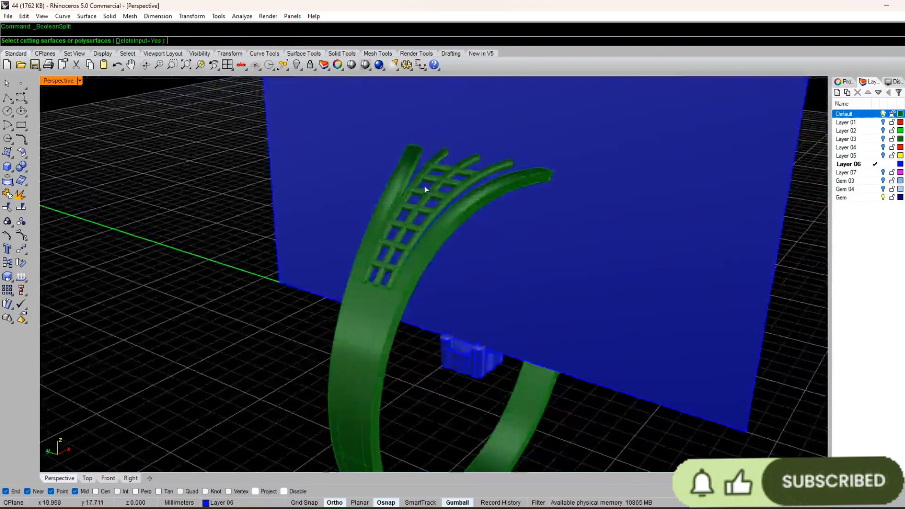
{"action": "left_click", "coordinate": [393, 137]}
{"action": "key", "text": "Return"}
{"action": "scroll", "coordinate": [395, 142], "scroll_direction": "down", "scroll_amount": 5}
{"action": "scroll", "coordinate": [412, 219], "scroll_direction": "up", "scroll_amount": 3}
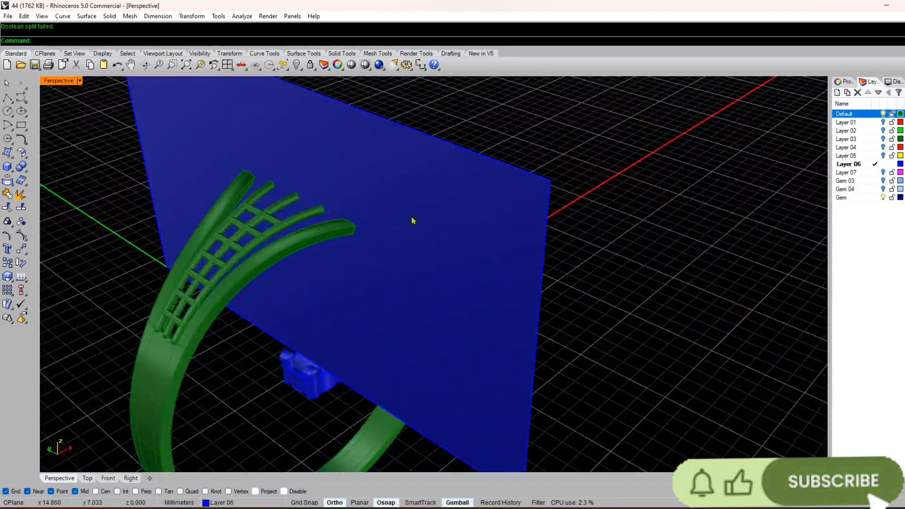
Step: Delete the cutting plane to examine how the lower rails overlap at the centre, and undo the deletion
{"action": "left_click", "coordinate": [412, 219]}
{"action": "key", "text": "Delete"}
{"action": "scroll", "coordinate": [342, 237], "scroll_direction": "up", "scroll_amount": 5}
{"action": "right_click_drag", "start_coordinate": [343, 236], "coordinate": [448, 319]}
{"action": "left_click", "coordinate": [329, 229]}
{"action": "scroll", "coordinate": [329, 232], "scroll_direction": "down", "scroll_amount": 6}
{"action": "scroll", "coordinate": [337, 273], "scroll_direction": "up", "scroll_amount": 6}
{"action": "left_click", "coordinate": [367, 159]}
{"action": "scroll", "coordinate": [348, 241], "scroll_direction": "down", "scroll_amount": 6}
{"action": "scroll", "coordinate": [436, 199], "scroll_direction": "up", "scroll_amount": 8}
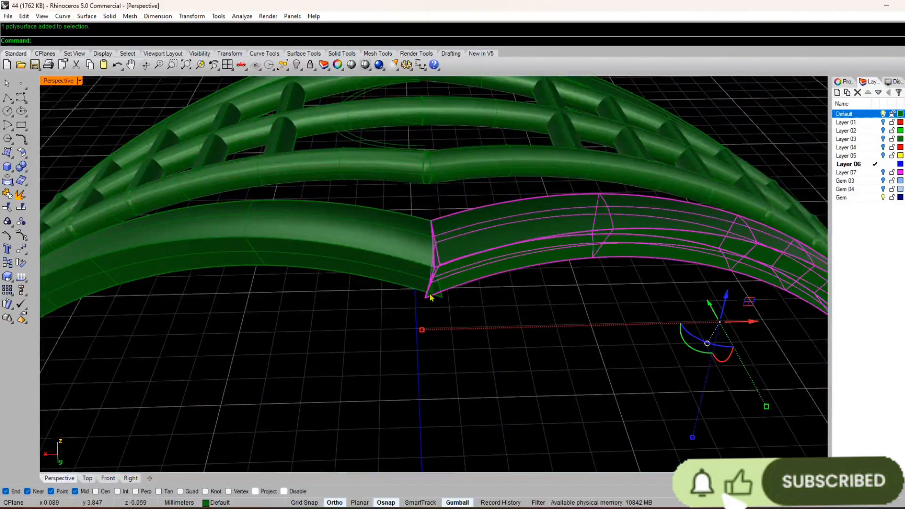
{"action": "key", "text": "ctrl+z"}
Step: Try to Boolean-split a single lower rail with the cutting plane and check its end at the centre
{"action": "scroll", "coordinate": [431, 293], "scroll_direction": "down", "scroll_amount": 6}
{"action": "right_click_drag", "start_coordinate": [445, 360], "coordinate": [424, 317]}
{"action": "scroll", "coordinate": [412, 315], "scroll_direction": "up", "scroll_amount": 4}
{"action": "scroll", "coordinate": [420, 288], "scroll_direction": "up", "scroll_amount": 8}
{"action": "left_click", "coordinate": [427, 279]}
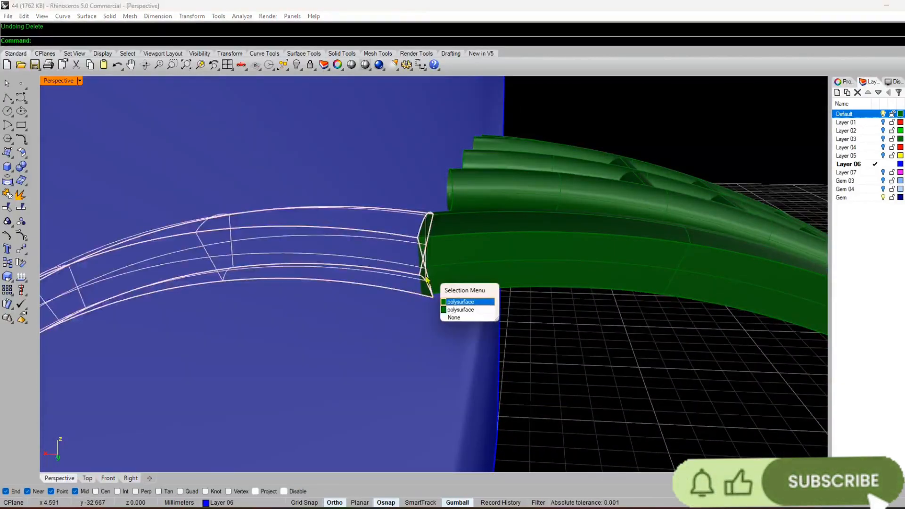
{"action": "left_click", "coordinate": [444, 304]}
{"action": "scroll", "coordinate": [435, 273], "scroll_direction": "down", "scroll_amount": 5}
{"action": "right_click_drag", "start_coordinate": [434, 274], "coordinate": [437, 312]}
{"action": "right_click", "coordinate": [507, 231]}
{"action": "left_click", "coordinate": [507, 231]}
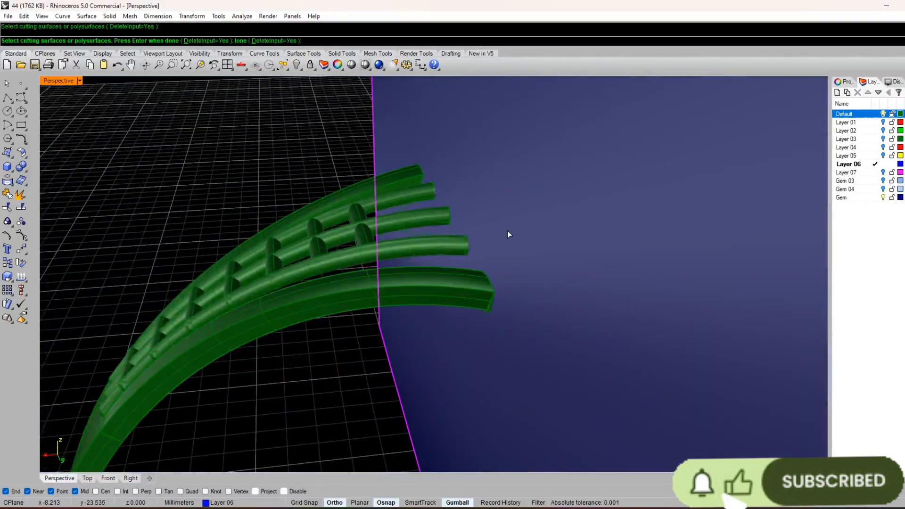
{"action": "right_click", "coordinate": [508, 232]}
{"action": "scroll", "coordinate": [508, 235], "scroll_direction": "down", "scroll_amount": 7}
{"action": "right_click_drag", "start_coordinate": [509, 235], "coordinate": [471, 286]}
{"action": "scroll", "coordinate": [463, 296], "scroll_direction": "up", "scroll_amount": 8}
{"action": "left_click", "coordinate": [457, 298]}
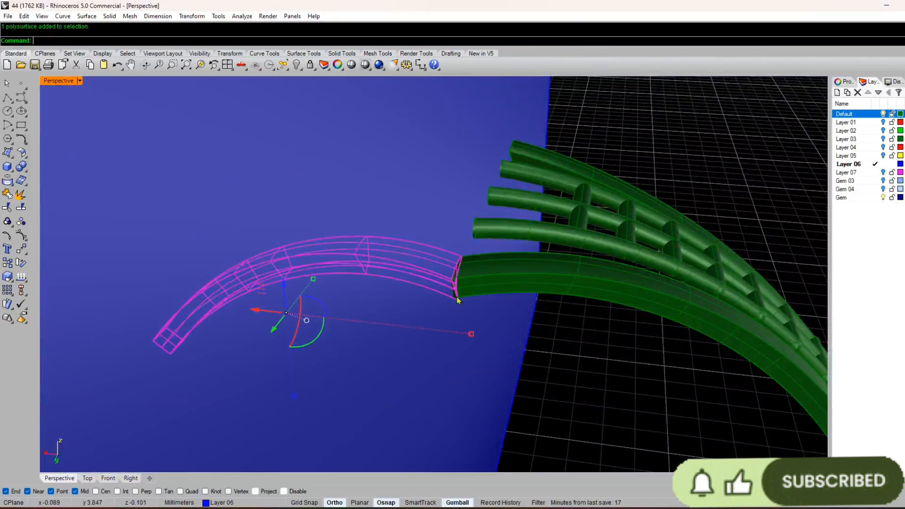
{"action": "right_click_drag", "start_coordinate": [398, 315], "coordinate": [505, 328]}
{"action": "key", "text": "Escape"}
Step: Try the Boolean split on the lower rail again, picking it at its protruding tip beyond the cutting plane
{"action": "scroll", "coordinate": [571, 282], "scroll_direction": "up", "scroll_amount": 9}
{"action": "scroll", "coordinate": [572, 282], "scroll_direction": "up", "scroll_amount": 8}
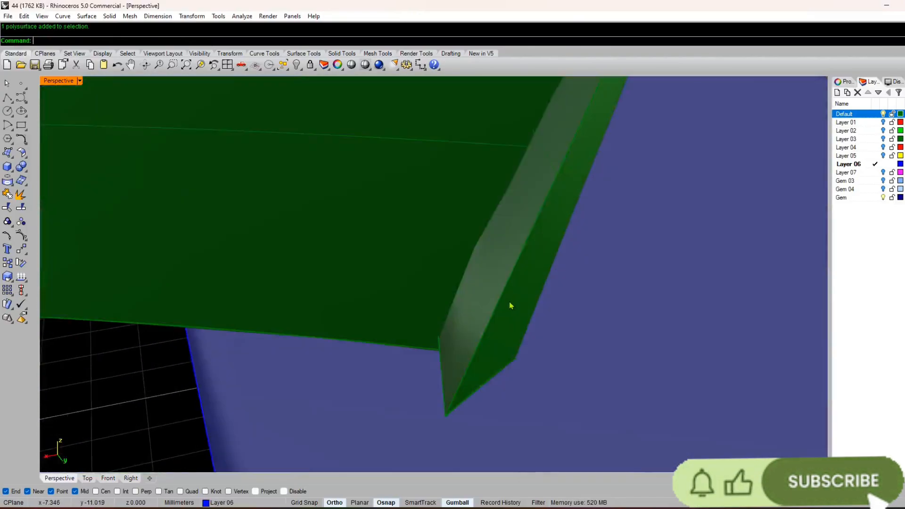
{"action": "left_click", "coordinate": [511, 303]}
{"action": "right_click", "coordinate": [510, 302]}
{"action": "left_click", "coordinate": [573, 304]}
{"action": "right_click", "coordinate": [573, 304]}
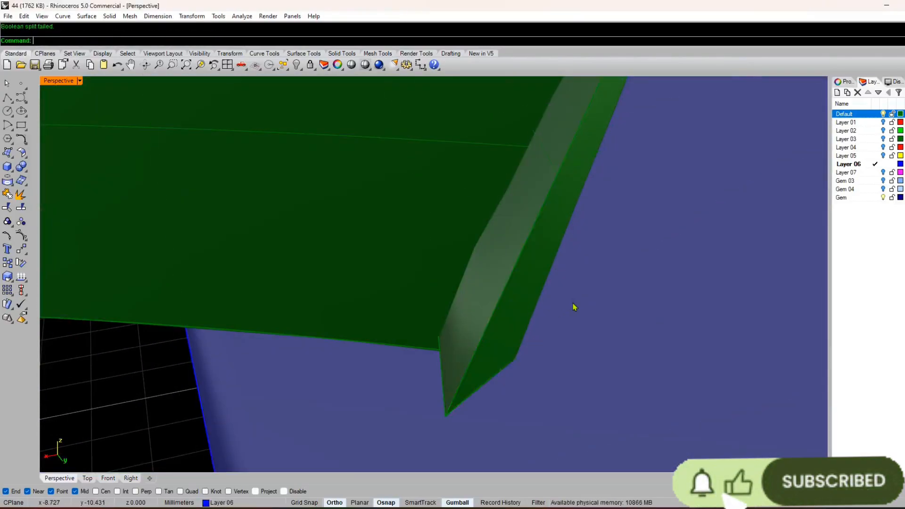
{"action": "left_click", "coordinate": [516, 305]}
{"action": "right_click", "coordinate": [468, 315]}
{"action": "scroll", "coordinate": [470, 315], "scroll_direction": "down", "scroll_amount": 12}
{"action": "right_click_drag", "start_coordinate": [475, 315], "coordinate": [427, 313]}
{"action": "scroll", "coordinate": [427, 313], "scroll_direction": "down", "scroll_amount": 6}
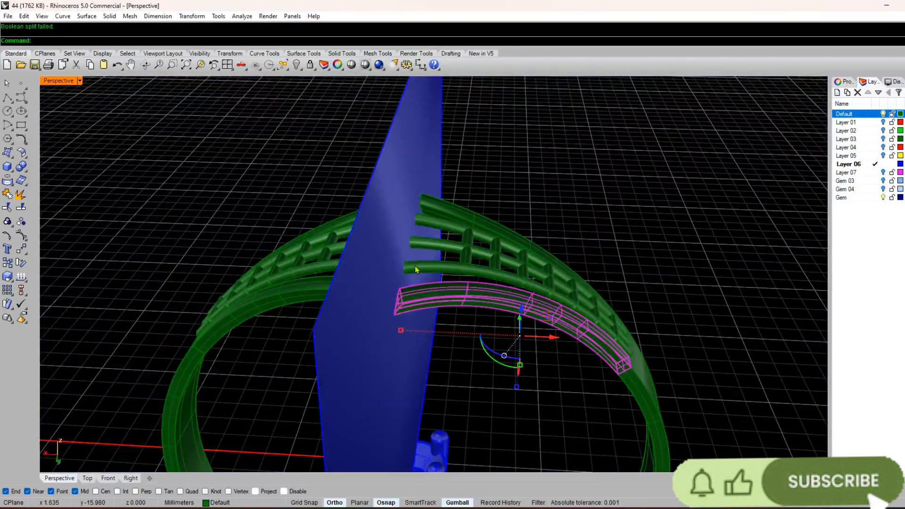
Step: Ungroup the selected lower rail and try once more to Boolean-split a lower rail with the cutting plane
{"action": "type", "text": "UNGroup"}
{"action": "key", "text": "Return"}
{"action": "key", "text": "Escape"}
{"action": "right_click_drag", "start_coordinate": [415, 266], "coordinate": [392, 313]}
{"action": "scroll", "coordinate": [438, 291], "scroll_direction": "up", "scroll_amount": 4}
{"action": "scroll", "coordinate": [419, 283], "scroll_direction": "down", "scroll_amount": 2}
{"action": "scroll", "coordinate": [418, 293], "scroll_direction": "down", "scroll_amount": 6}
{"action": "scroll", "coordinate": [418, 293], "scroll_direction": "up", "scroll_amount": 6}
{"action": "left_click", "coordinate": [402, 301]}
{"action": "type", "text": "BS"}
{"action": "key", "text": "Return"}
{"action": "left_click", "coordinate": [482, 194]}
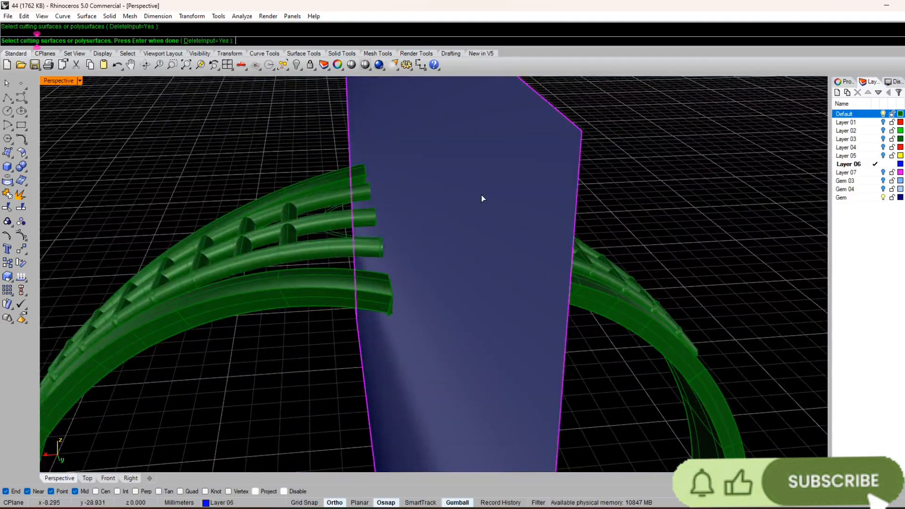
{"action": "right_click_drag", "start_coordinate": [482, 204], "coordinate": [383, 326]}
{"action": "scroll", "coordinate": [382, 316], "scroll_direction": "up", "scroll_amount": 7}
{"action": "left_click", "coordinate": [403, 273]}
{"action": "key", "text": "Escape"}
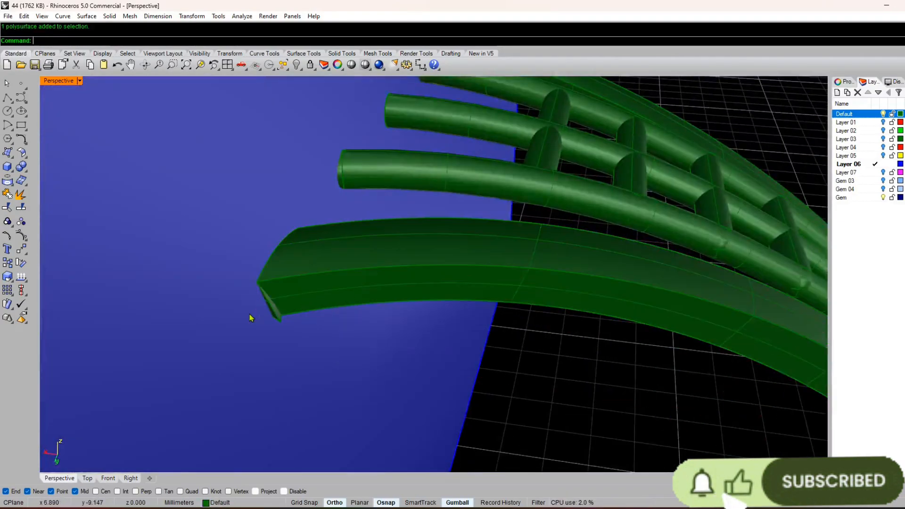
Step: Examine the lower rails' ends on both sides of the cutting plane for overlap
{"action": "right_click_drag", "start_coordinate": [251, 317], "coordinate": [285, 313]}
{"action": "scroll", "coordinate": [400, 324], "scroll_direction": "up", "scroll_amount": 6}
{"action": "left_click", "coordinate": [399, 324]}
{"action": "scroll", "coordinate": [398, 324], "scroll_direction": "down", "scroll_amount": 12}
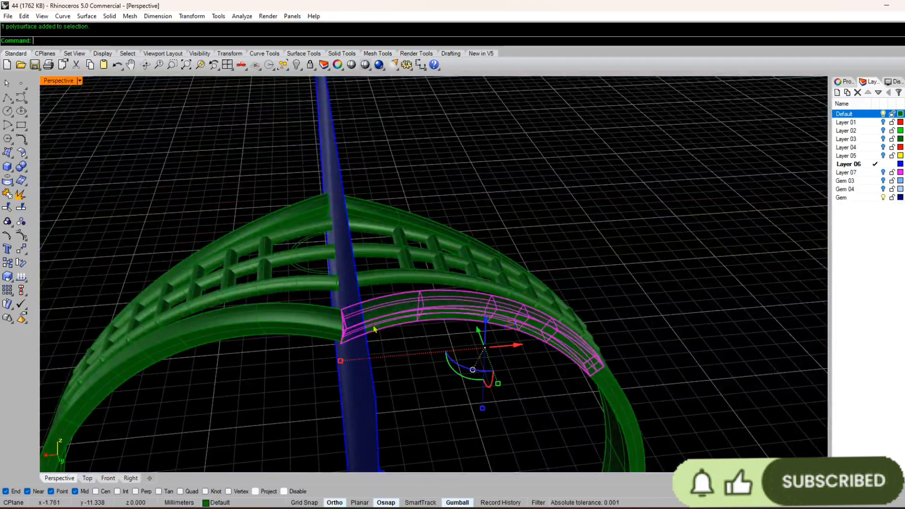
{"action": "key", "text": "Escape"}
{"action": "right_click_drag", "start_coordinate": [376, 329], "coordinate": [410, 394]}
{"action": "scroll", "coordinate": [352, 347], "scroll_direction": "up", "scroll_amount": 8}
{"action": "scroll", "coordinate": [354, 316], "scroll_direction": "down", "scroll_amount": 9}
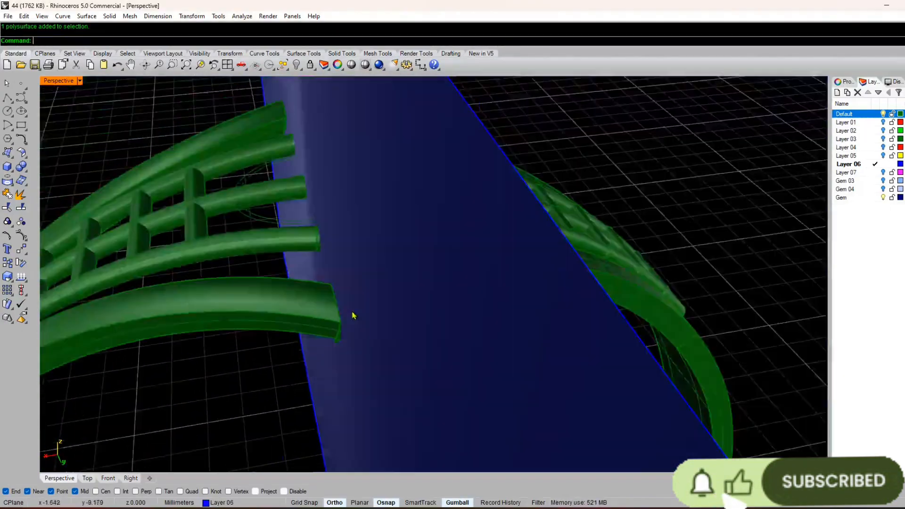
{"action": "right_click_drag", "start_coordinate": [354, 315], "coordinate": [417, 325]}
Step: Examine the joined red outer rails and the blue setting from above and from the front
{"action": "right_click_drag", "start_coordinate": [343, 146], "coordinate": [354, 243]}
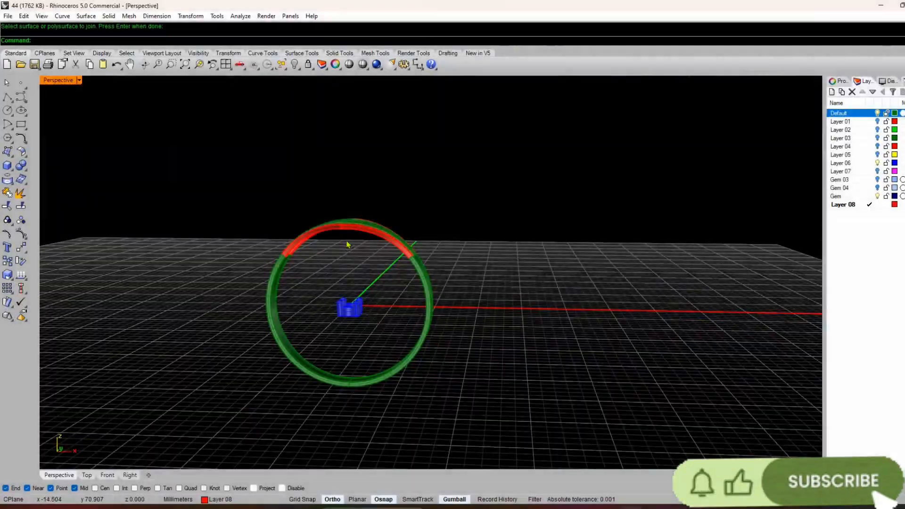
{"action": "right_click_drag", "start_coordinate": [347, 245], "coordinate": [487, 249]}
{"action": "scroll", "coordinate": [337, 236], "scroll_direction": "up", "scroll_amount": 5}
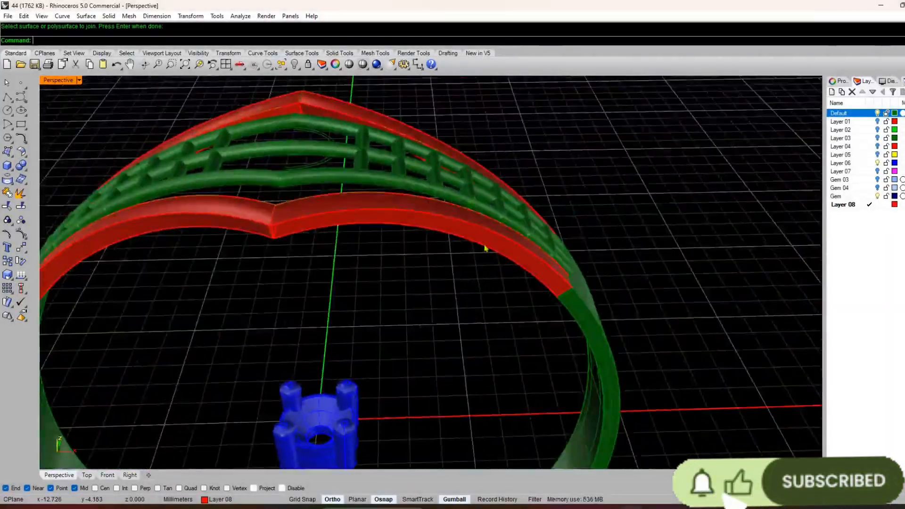
{"action": "scroll", "coordinate": [284, 206], "scroll_direction": "up", "scroll_amount": 6}
{"action": "right_click_drag", "start_coordinate": [321, 241], "coordinate": [357, 218]}
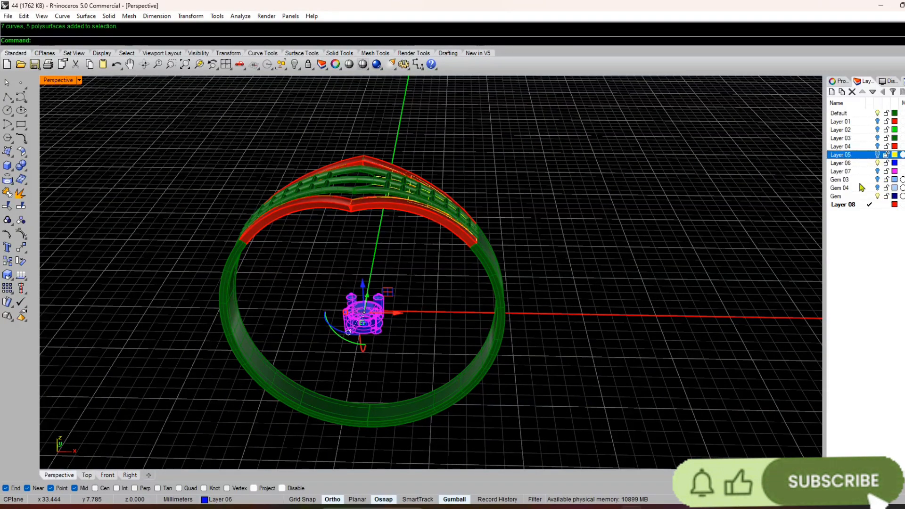
{"action": "right_click_drag", "start_coordinate": [289, 285], "coordinate": [371, 245]}
{"action": "scroll", "coordinate": [346, 236], "scroll_direction": "up", "scroll_amount": 6}
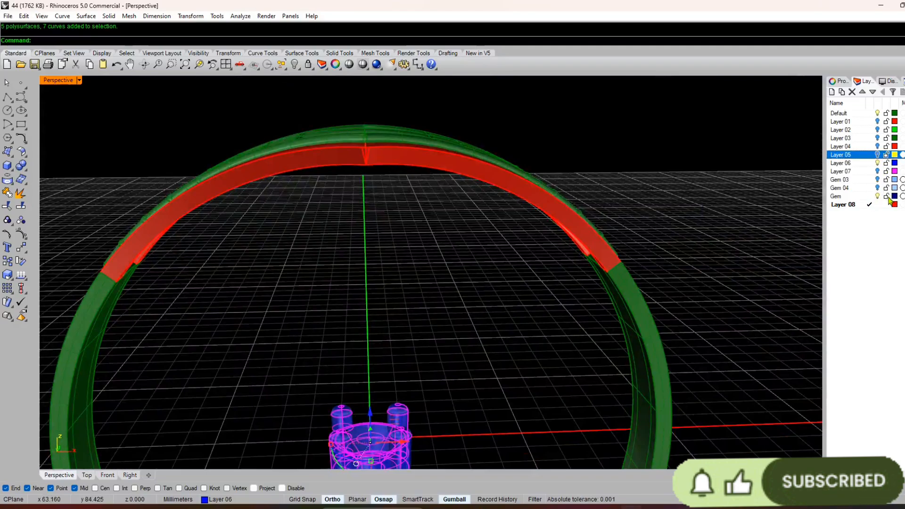
Step: Hide the Gem layer so that only the ring and the blue stone setting are shown
{"action": "left_click", "coordinate": [880, 197]}
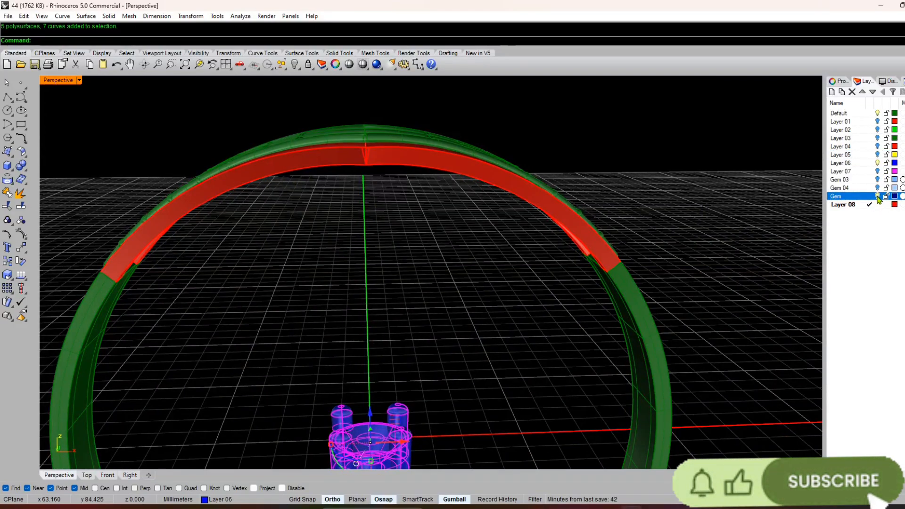
{"action": "scroll", "coordinate": [421, 300], "scroll_direction": "down", "scroll_amount": 7}
{"action": "right_click_drag", "start_coordinate": [589, 213], "coordinate": [582, 248]}
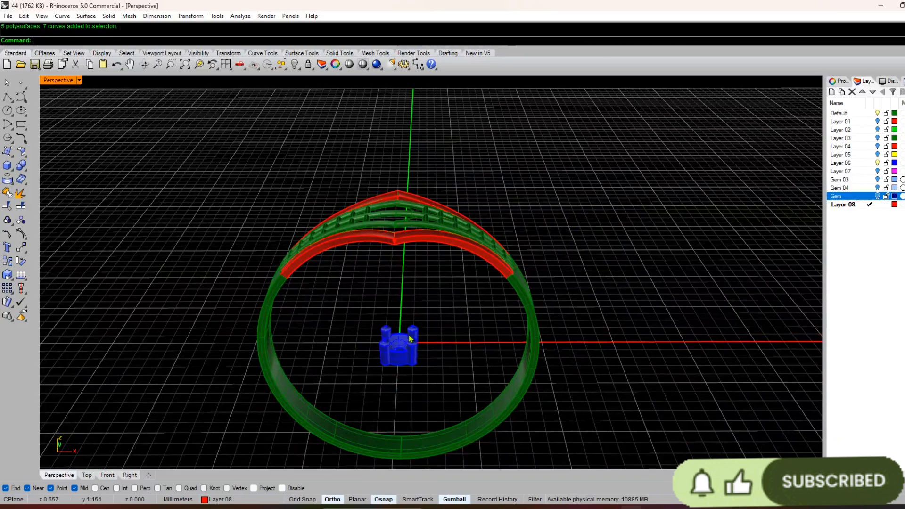
{"action": "right_click_drag", "start_coordinate": [410, 339], "coordinate": [425, 283]}
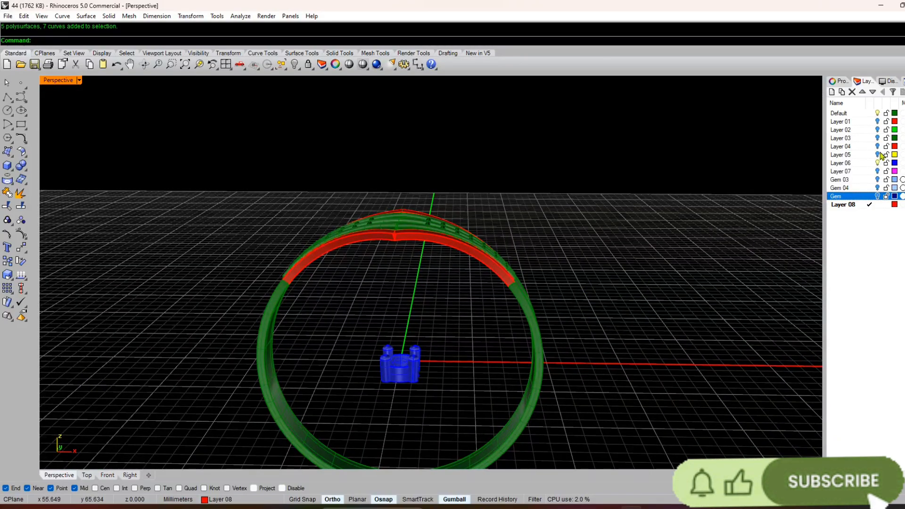
Step: Check the contents of Layers 04, 03 and 02 by toggling their visibility, and show Layer 01
{"action": "left_click", "coordinate": [878, 146]}
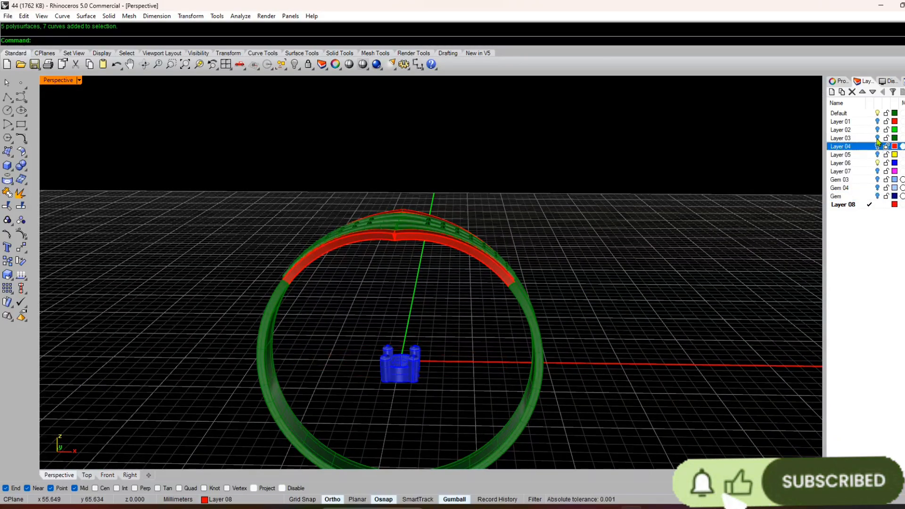
{"action": "left_click", "coordinate": [878, 138]}
{"action": "left_click", "coordinate": [878, 138]}
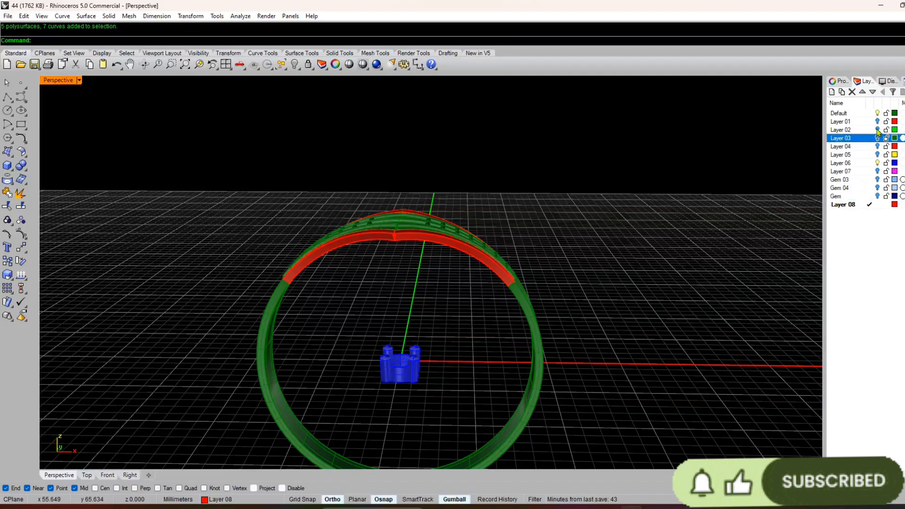
{"action": "left_click", "coordinate": [879, 130]}
{"action": "right_click_drag", "start_coordinate": [406, 428], "coordinate": [479, 373]}
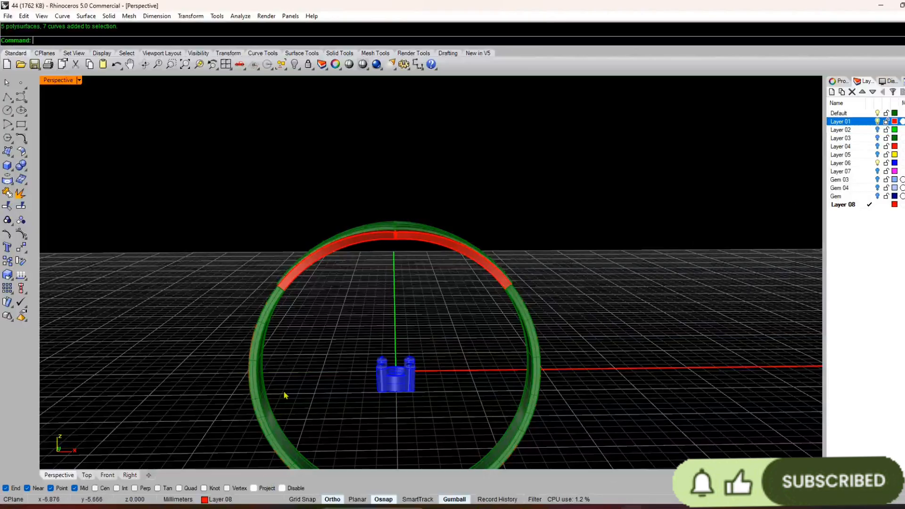
{"action": "right_click_drag", "start_coordinate": [285, 395], "coordinate": [290, 507]}
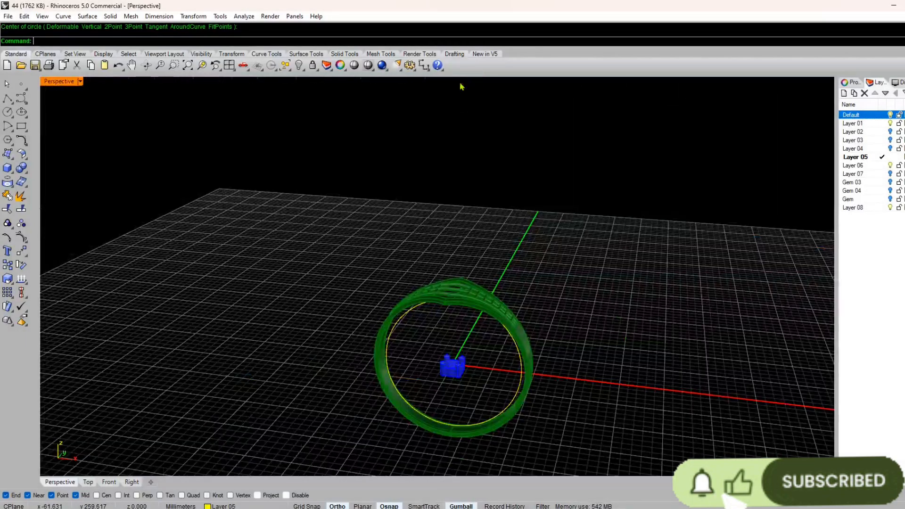
Step: Try moving the yellow circle inside the band straight up, and undo the move
{"action": "right_click_drag", "start_coordinate": [431, 310], "coordinate": [468, 295]}
{"action": "scroll", "coordinate": [468, 295], "scroll_direction": "up", "scroll_amount": 8}
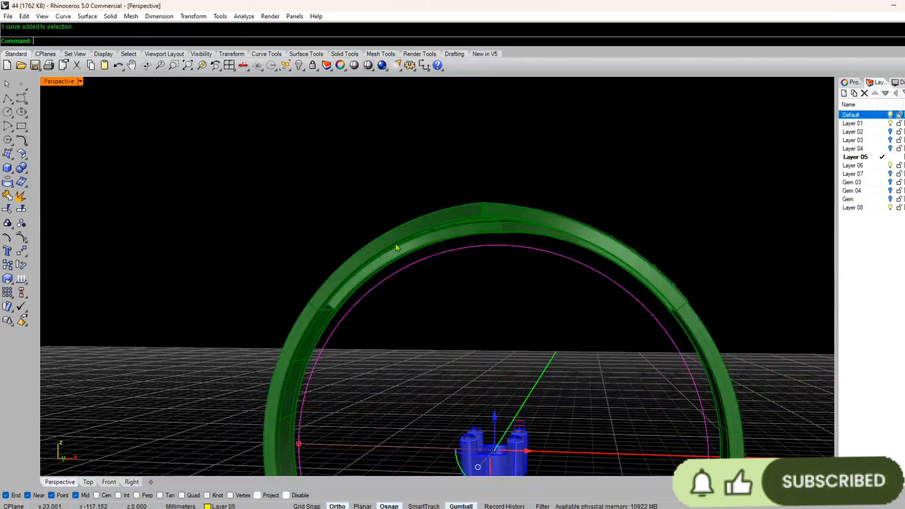
{"action": "scroll", "coordinate": [395, 245], "scroll_direction": "down", "scroll_amount": 8}
{"action": "right_click_drag", "start_coordinate": [523, 252], "coordinate": [416, 286]}
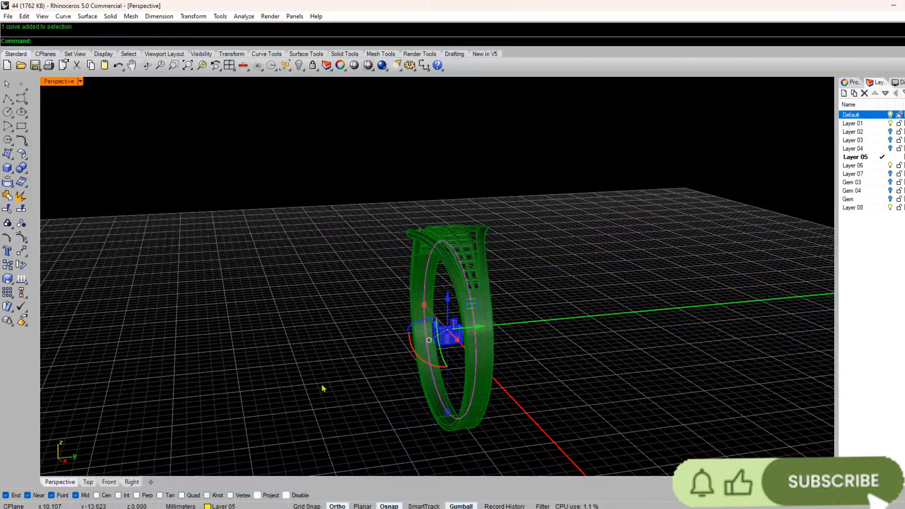
{"action": "right_click_drag", "start_coordinate": [324, 389], "coordinate": [430, 280]}
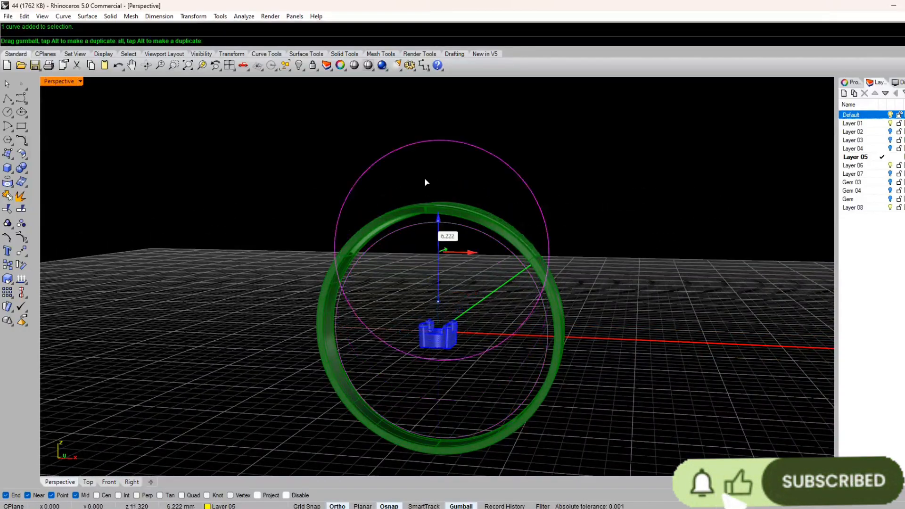
{"action": "left_click_drag", "start_coordinate": [426, 182], "coordinate": [428, 162]}
{"action": "key", "text": "ctrl+z"}
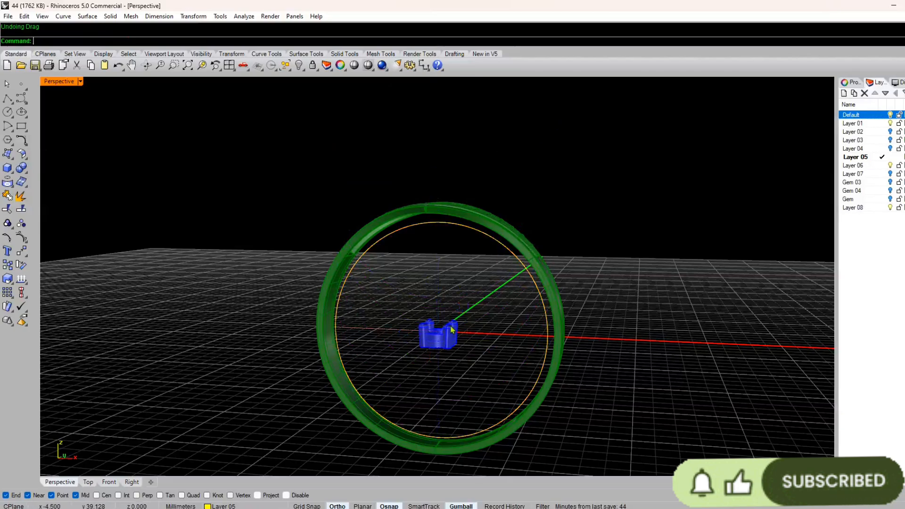
Step: Using the four-view layout, move the blue four-prong setting straight up from the ring's centre into the top centre of the lattice
{"action": "right_click_drag", "start_coordinate": [452, 330], "coordinate": [398, 330]}
{"action": "scroll", "coordinate": [399, 326], "scroll_direction": "up", "scroll_amount": 4}
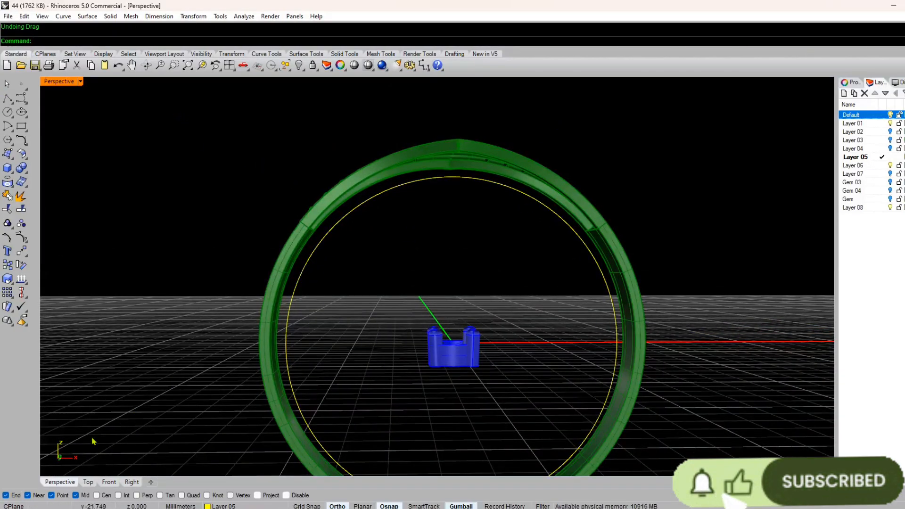
{"action": "left_click", "coordinate": [230, 65]}
{"action": "left_click", "coordinate": [647, 216]}
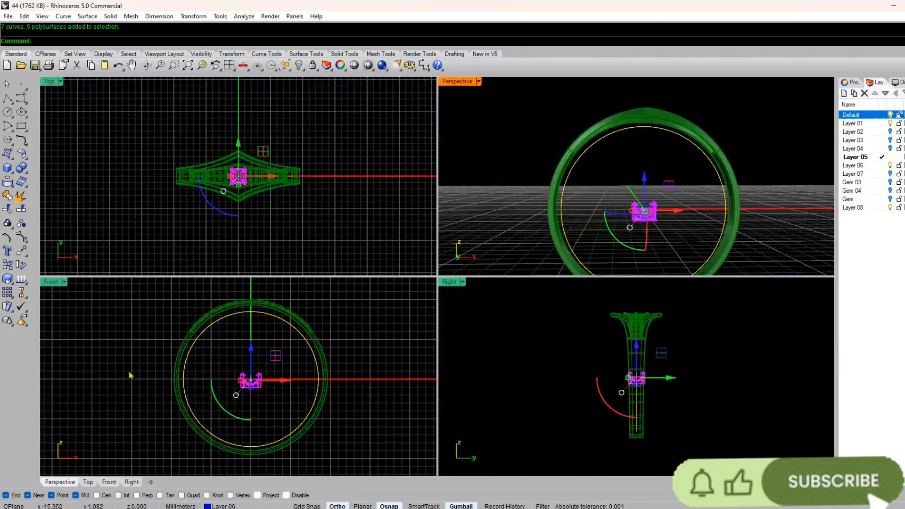
{"action": "scroll", "coordinate": [246, 441], "scroll_direction": "up", "scroll_amount": 5}
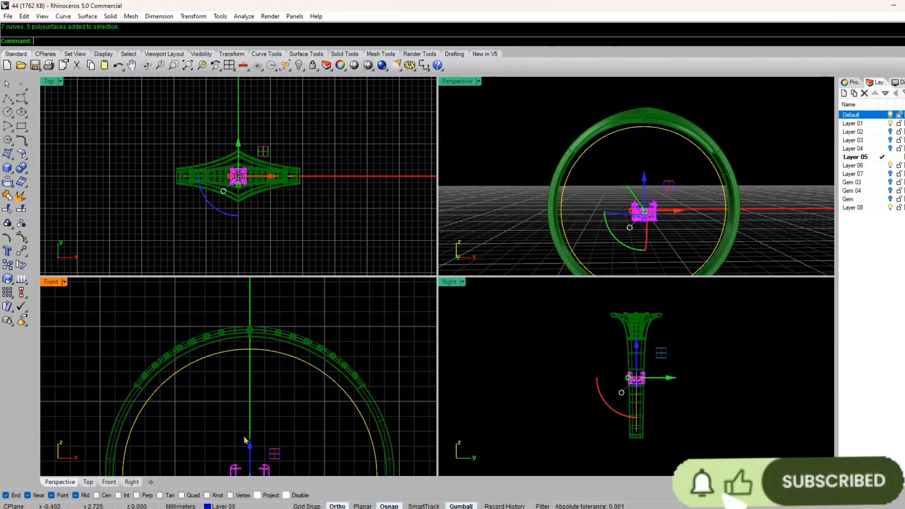
{"action": "left_click_drag", "start_coordinate": [248, 443], "coordinate": [243, 408]}
{"action": "scroll", "coordinate": [240, 406], "scroll_direction": "up", "scroll_amount": 2}
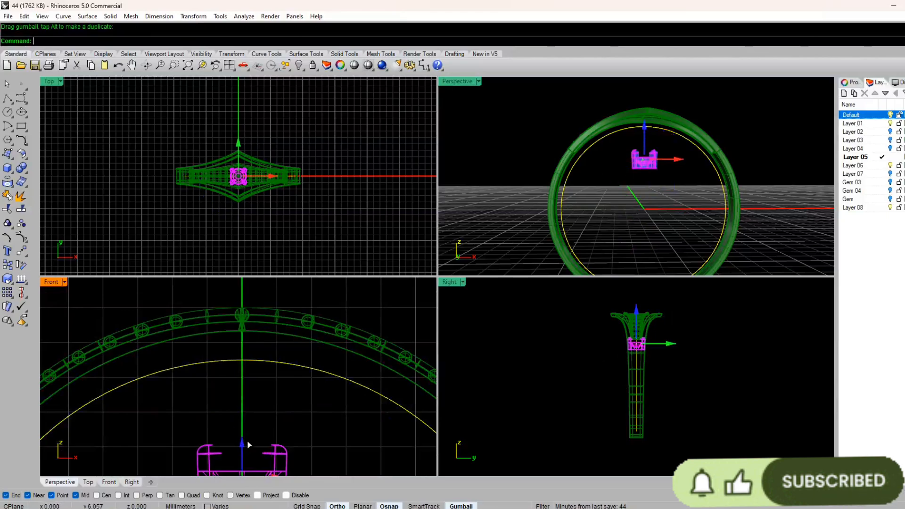
{"action": "left_click_drag", "start_coordinate": [249, 445], "coordinate": [252, 274]}
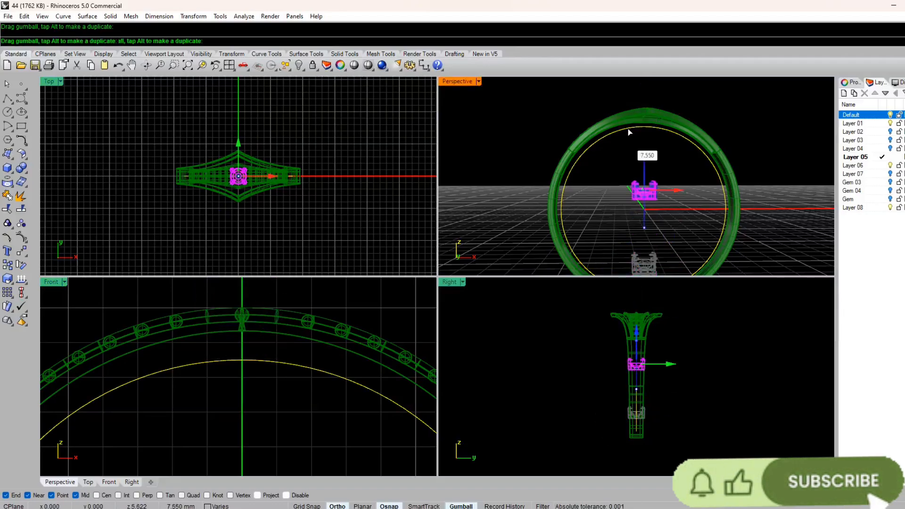
{"action": "left_click_drag", "start_coordinate": [630, 133], "coordinate": [650, 81]}
{"action": "double_click", "coordinate": [469, 83]}
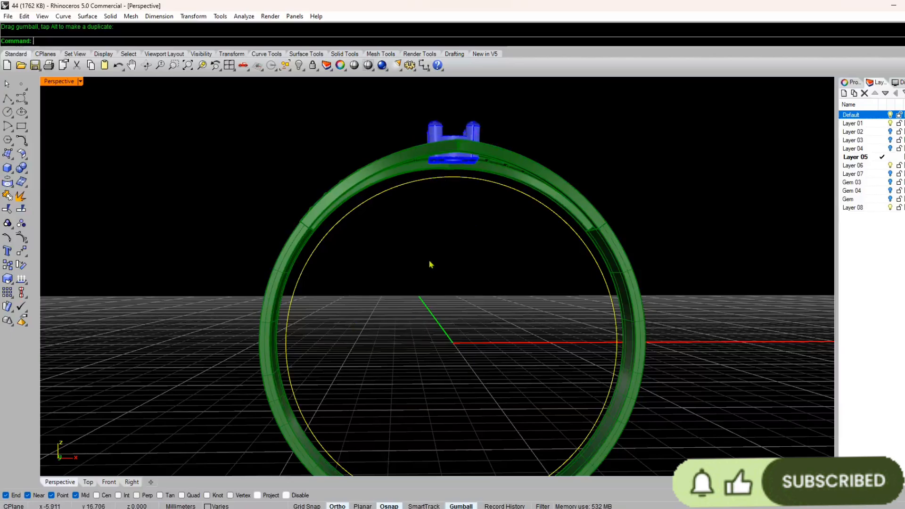
Step: Examine from the front how the raised setting sits against the outer rails at the ring's top centre
{"action": "right_click_drag", "start_coordinate": [431, 265], "coordinate": [481, 237]}
{"action": "scroll", "coordinate": [483, 242], "scroll_direction": "up", "scroll_amount": 6}
{"action": "scroll", "coordinate": [438, 285], "scroll_direction": "down", "scroll_amount": 6}
{"action": "scroll", "coordinate": [468, 194], "scroll_direction": "up", "scroll_amount": 5}
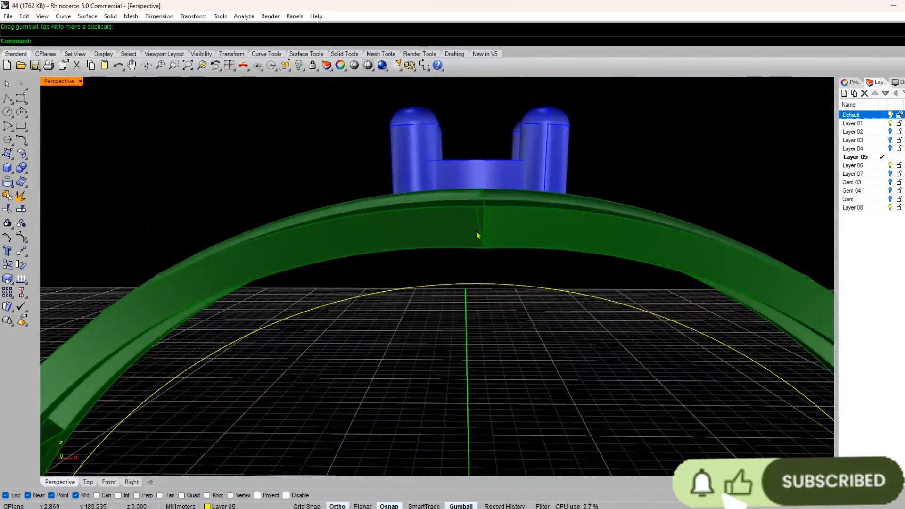
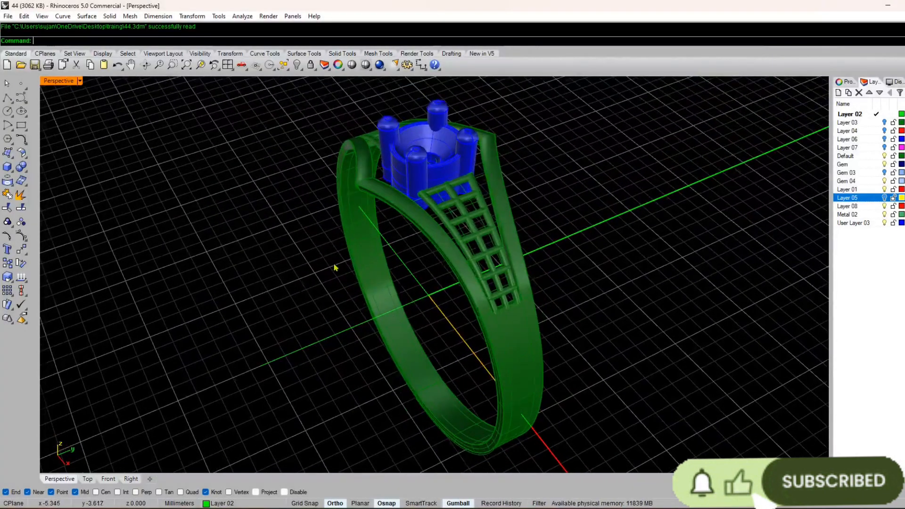
Step: Start Duplicate Edge and select the outer edges of the ring's front V-shaped rail and front shank side
{"action": "scroll", "coordinate": [334, 263], "scroll_direction": "up", "scroll_amount": 5}
{"action": "scroll", "coordinate": [410, 333], "scroll_direction": "down", "scroll_amount": 5}
{"action": "right_click_drag", "start_coordinate": [410, 333], "coordinate": [438, 236]}
{"action": "scroll", "coordinate": [471, 274], "scroll_direction": "up", "scroll_amount": 4}
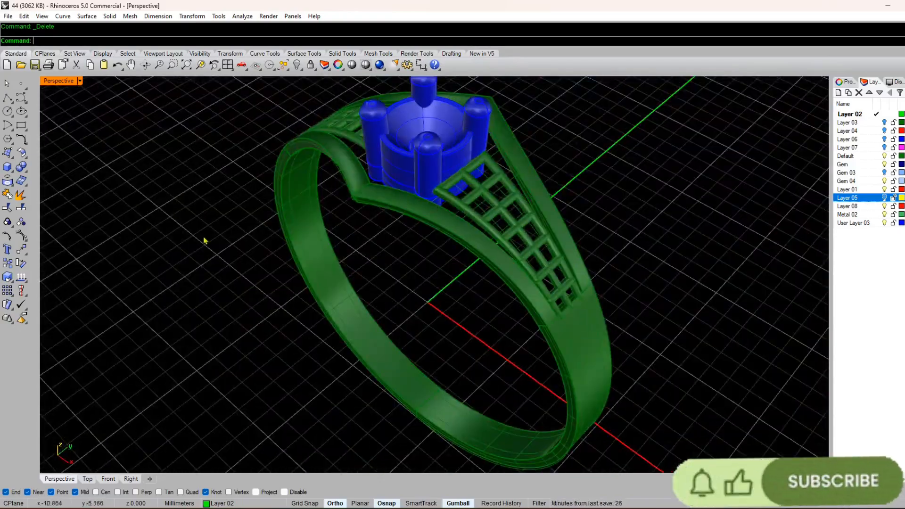
{"action": "left_click", "coordinate": [373, 203]}
{"action": "right_click_drag", "start_coordinate": [370, 210], "coordinate": [404, 218]}
{"action": "scroll", "coordinate": [404, 218], "scroll_direction": "up", "scroll_amount": 5}
{"action": "scroll", "coordinate": [438, 214], "scroll_direction": "up", "scroll_amount": 4}
{"action": "scroll", "coordinate": [433, 195], "scroll_direction": "down", "scroll_amount": 8}
{"action": "right_click_drag", "start_coordinate": [719, 264], "coordinate": [687, 279]}
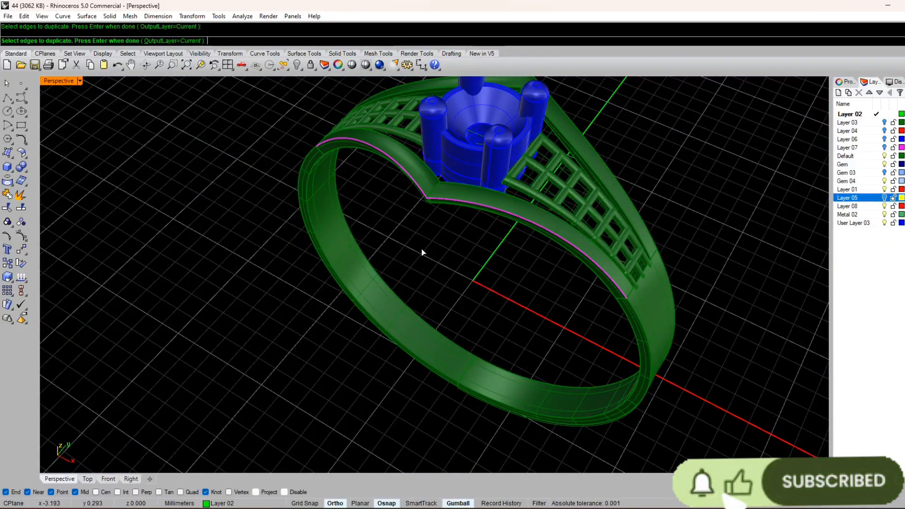
{"action": "right_click_drag", "start_coordinate": [424, 253], "coordinate": [311, 288]}
{"action": "left_click", "coordinate": [286, 415]}
{"action": "right_click_drag", "start_coordinate": [508, 401], "coordinate": [617, 359]}
{"action": "left_click", "coordinate": [614, 328]}
Step: Add the matching outer edges on the back of the ring, duplicate them all, and put the curves on Layer 08
{"action": "right_click_drag", "start_coordinate": [523, 274], "coordinate": [469, 226]}
{"action": "scroll", "coordinate": [442, 377], "scroll_direction": "up", "scroll_amount": 4}
{"action": "scroll", "coordinate": [442, 377], "scroll_direction": "down", "scroll_amount": 6}
{"action": "scroll", "coordinate": [469, 226], "scroll_direction": "up", "scroll_amount": 5}
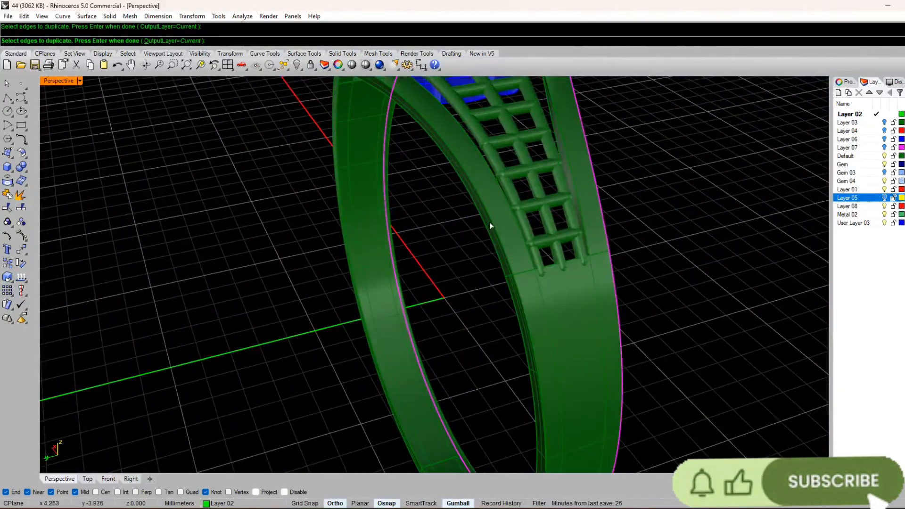
{"action": "scroll", "coordinate": [490, 222], "scroll_direction": "down", "scroll_amount": 3}
{"action": "left_click", "coordinate": [521, 273]}
{"action": "scroll", "coordinate": [521, 273], "scroll_direction": "down", "scroll_amount": 6}
{"action": "right_click_drag", "start_coordinate": [522, 273], "coordinate": [340, 212]}
{"action": "scroll", "coordinate": [378, 197], "scroll_direction": "up", "scroll_amount": 6}
{"action": "left_click", "coordinate": [378, 197]}
{"action": "left_click", "coordinate": [347, 207]}
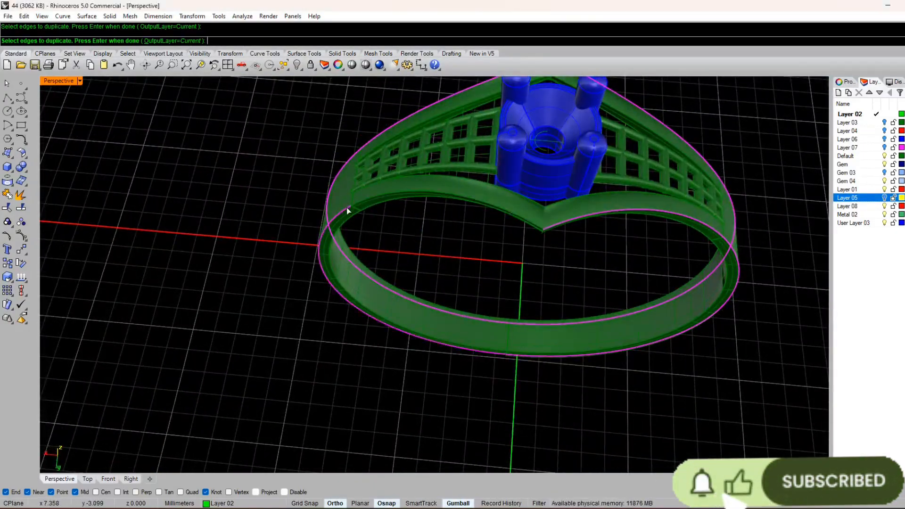
{"action": "scroll", "coordinate": [347, 207], "scroll_direction": "up", "scroll_amount": 5}
{"action": "left_click", "coordinate": [382, 247]}
{"action": "left_click", "coordinate": [400, 281]}
{"action": "scroll", "coordinate": [401, 283], "scroll_direction": "down", "scroll_amount": 6}
{"action": "right_click_drag", "start_coordinate": [420, 283], "coordinate": [414, 330]}
{"action": "scroll", "coordinate": [429, 297], "scroll_direction": "up", "scroll_amount": 5}
{"action": "scroll", "coordinate": [523, 263], "scroll_direction": "down", "scroll_amount": 6}
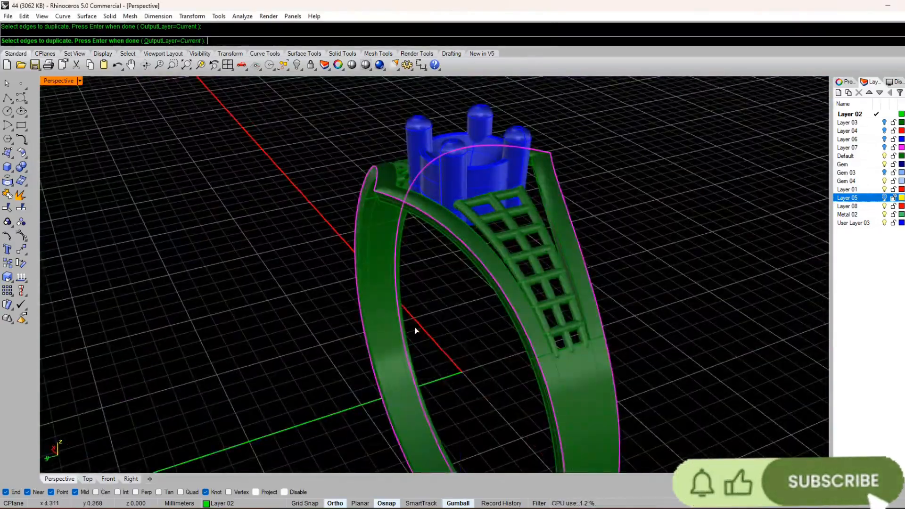
{"action": "right_click", "coordinate": [415, 330]}
{"action": "left_click", "coordinate": [215, 475]}
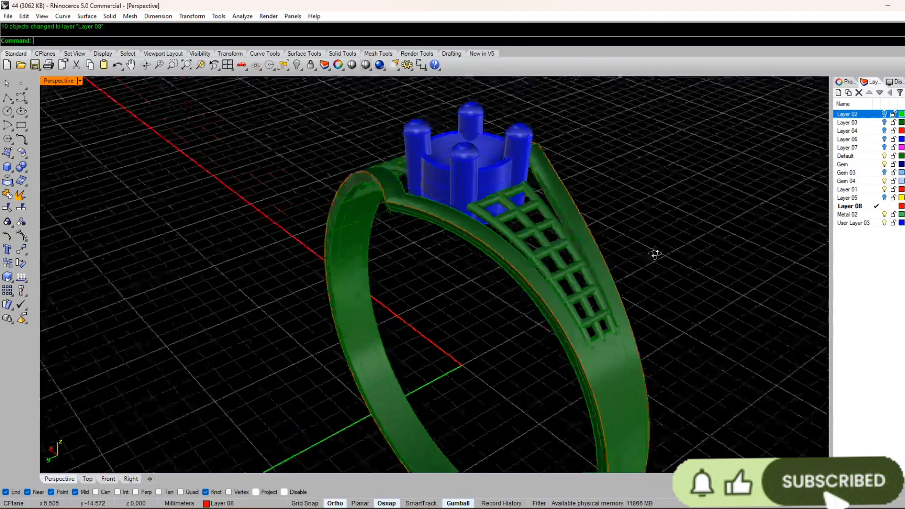
Step: Make Layer 08 current and hide the ring and setting layers so only the duplicated edge curves remain in view
{"action": "left_click", "coordinate": [885, 122]}
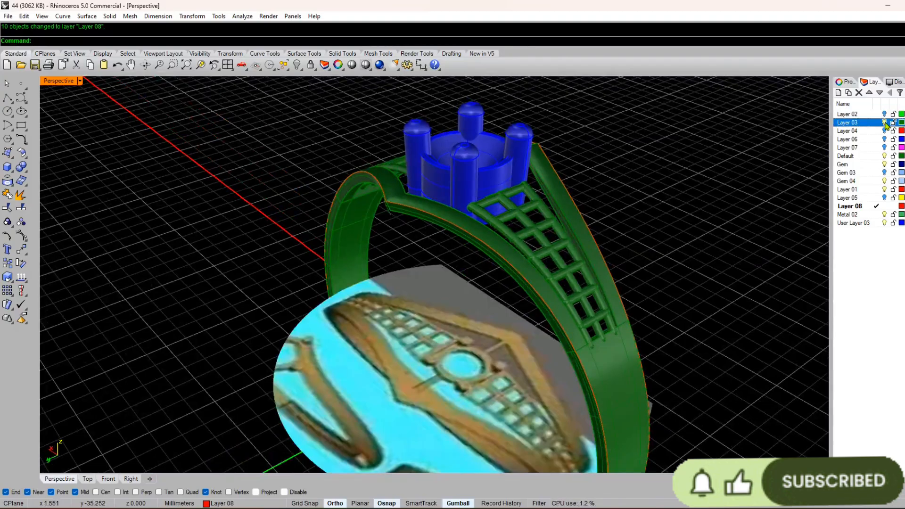
{"action": "left_click", "coordinate": [885, 156]}
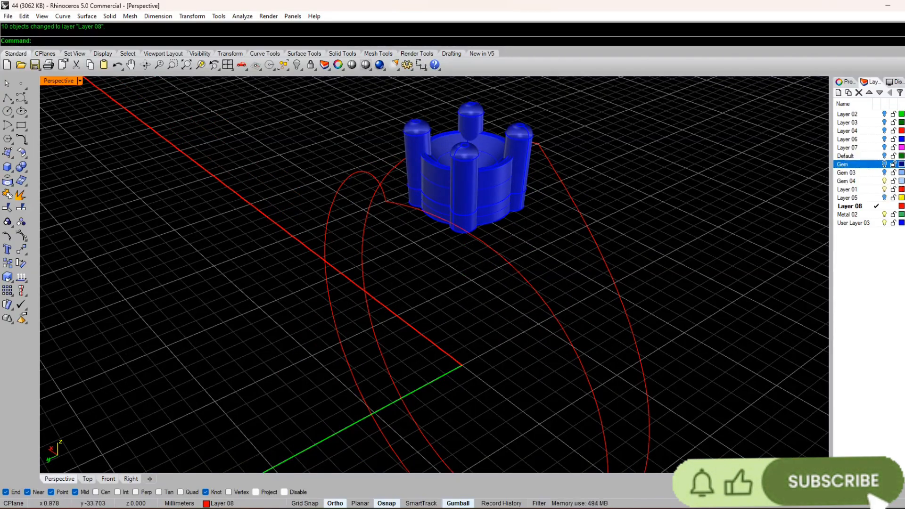
{"action": "left_click", "coordinate": [885, 224]}
{"action": "scroll", "coordinate": [498, 247], "scroll_direction": "down", "scroll_amount": 4}
{"action": "right_click_drag", "start_coordinate": [498, 246], "coordinate": [406, 231]}
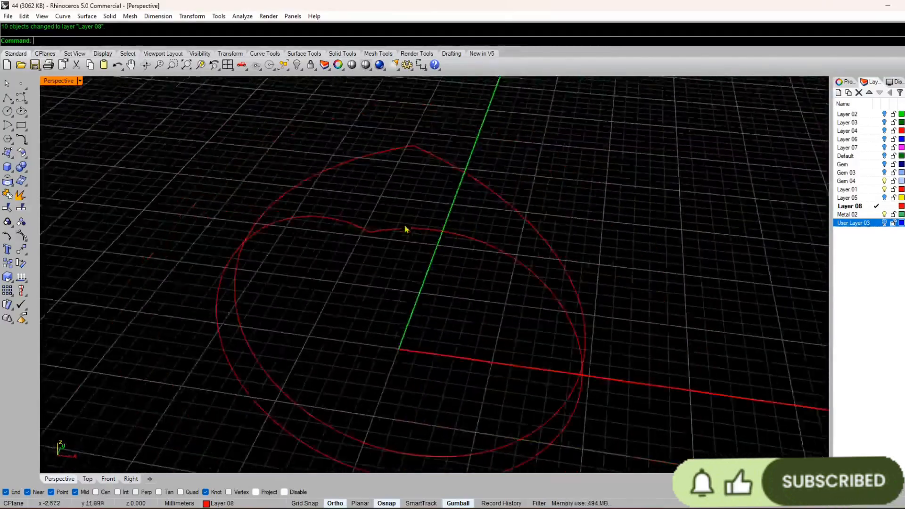
{"action": "scroll", "coordinate": [406, 231], "scroll_direction": "down", "scroll_amount": 2}
Step: Join the duplicated edge curves and delete the loop at the back of the ring
{"action": "key", "text": "ctrl+a"}
{"action": "key", "text": "ctrl+j"}
{"action": "right_click_drag", "start_coordinate": [413, 163], "coordinate": [423, 227]}
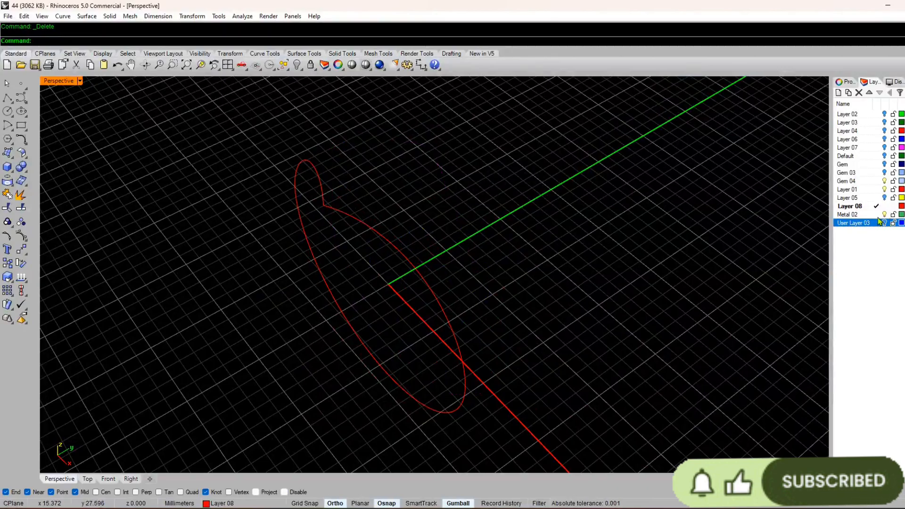
Step: Show the Default layer and delete the V-shaped outer rail at the back of the ring
{"action": "left_click", "coordinate": [886, 157]}
{"action": "scroll", "coordinate": [387, 175], "scroll_direction": "up", "scroll_amount": 2}
{"action": "left_click", "coordinate": [439, 172]}
{"action": "left_click", "coordinate": [536, 169]}
{"action": "scroll", "coordinate": [438, 136], "scroll_direction": "up", "scroll_amount": 5}
{"action": "left_click", "coordinate": [447, 134]}
{"action": "right_click_drag", "start_coordinate": [535, 169], "coordinate": [469, 184]}
{"action": "key", "text": "Escape"}
{"action": "left_click", "coordinate": [469, 184]}
{"action": "left_click", "coordinate": [436, 228]}
{"action": "right_click_drag", "start_coordinate": [448, 221], "coordinate": [494, 209]}
{"action": "key", "text": "Delete"}
{"action": "scroll", "coordinate": [494, 209], "scroll_direction": "down", "scroll_amount": 3}
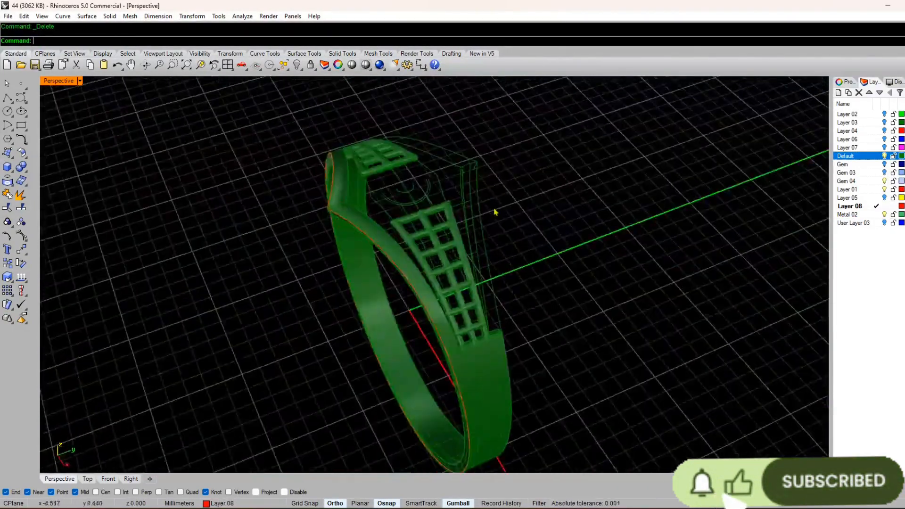
{"action": "scroll", "coordinate": [481, 181], "scroll_direction": "up", "scroll_amount": 7}
{"action": "left_click", "coordinate": [445, 189]}
{"action": "key", "text": "Delete"}
Step: In the Top view, rotate a copy of the front outer rail 180 degrees about the origin to form the back rail
{"action": "left_click", "coordinate": [196, 188]}
{"action": "double_click", "coordinate": [59, 84]}
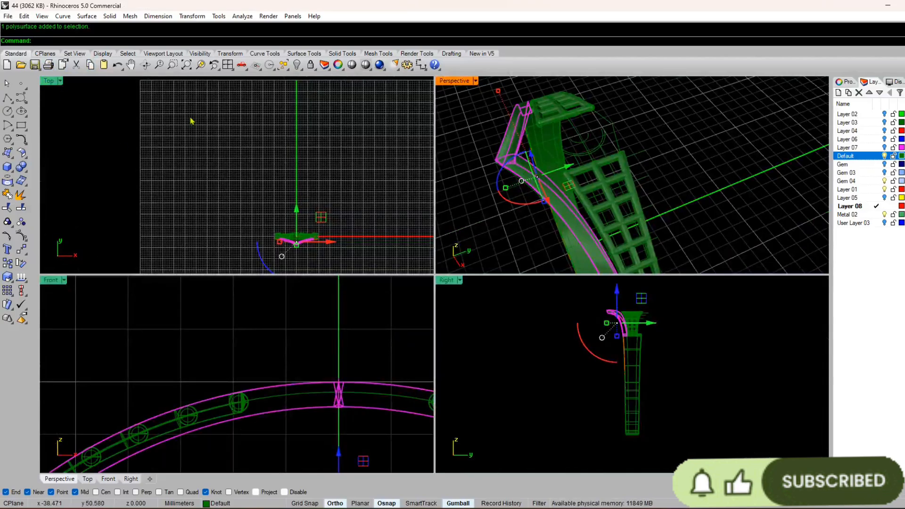
{"action": "double_click", "coordinate": [50, 81]}
{"action": "right_click_drag", "start_coordinate": [342, 273], "coordinate": [334, 236]}
{"action": "scroll", "coordinate": [509, 379], "scroll_direction": "up", "scroll_amount": 15}
{"action": "scroll", "coordinate": [498, 364], "scroll_direction": "down", "scroll_amount": 4}
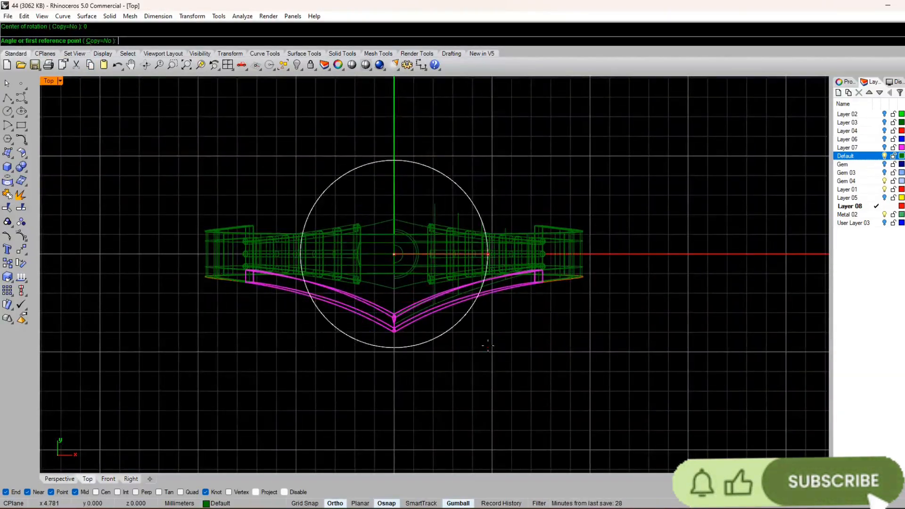
{"action": "left_click", "coordinate": [100, 42]}
{"action": "left_click", "coordinate": [397, 432]}
{"action": "left_click", "coordinate": [455, 147]}
{"action": "left_click", "coordinate": [66, 481]}
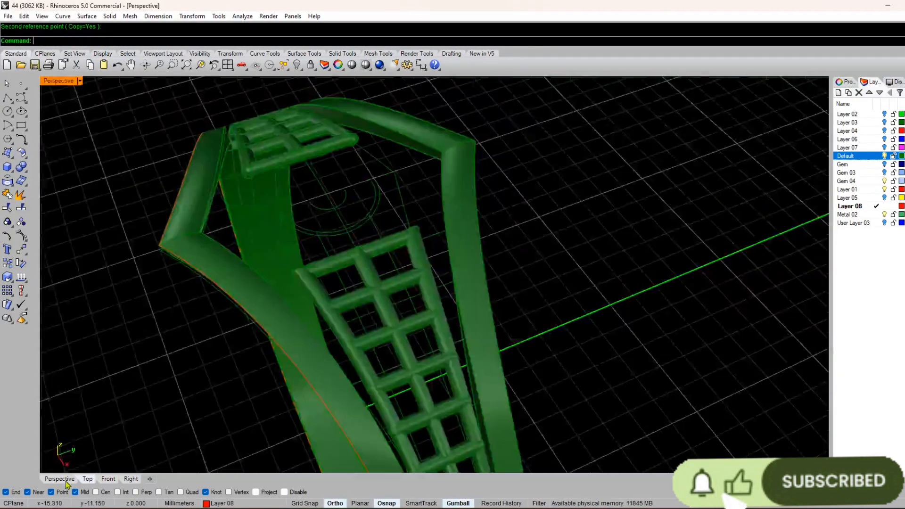
Step: Hide the Default layer, select the front edge curve, and check the hidden layers for the ring's inner circle
{"action": "scroll", "coordinate": [377, 213], "scroll_direction": "down", "scroll_amount": 7}
{"action": "right_click_drag", "start_coordinate": [302, 227], "coordinate": [750, 272]}
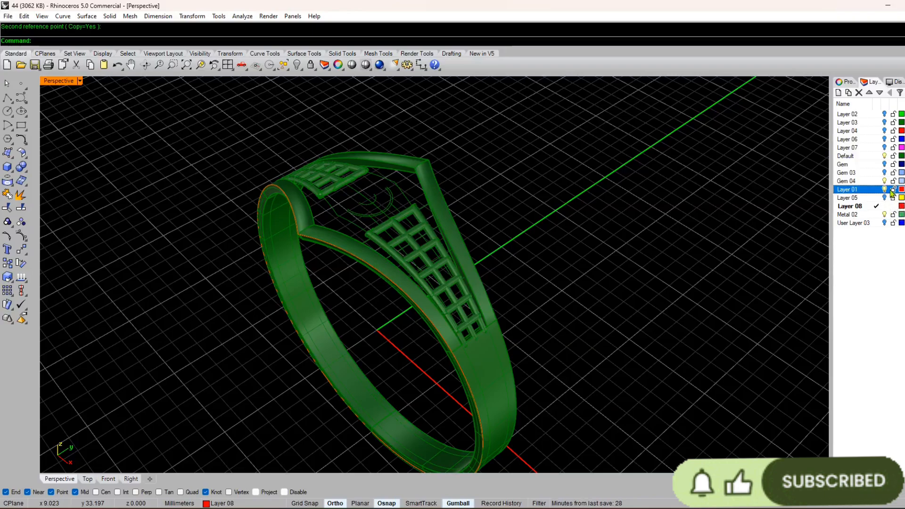
{"action": "left_click", "coordinate": [885, 156]}
{"action": "right_click_drag", "start_coordinate": [335, 378], "coordinate": [406, 354]}
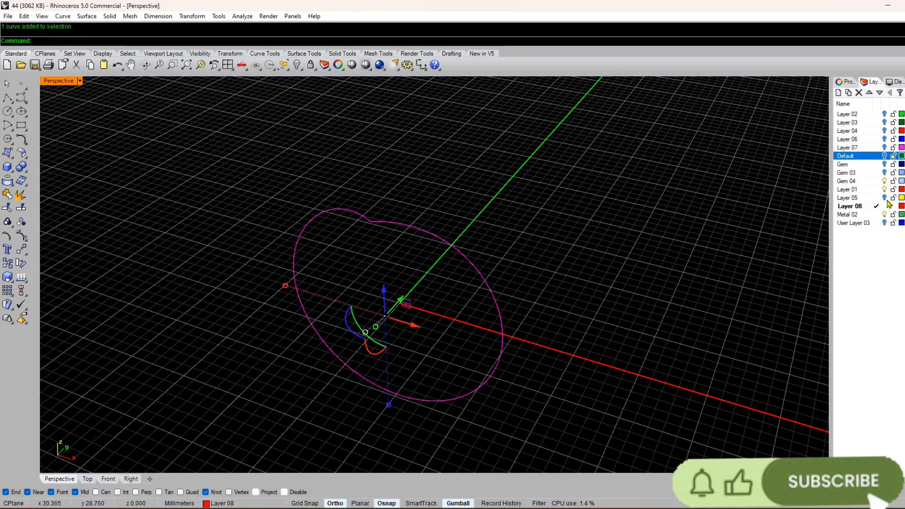
{"action": "left_click", "coordinate": [885, 223]}
{"action": "left_click", "coordinate": [885, 223]}
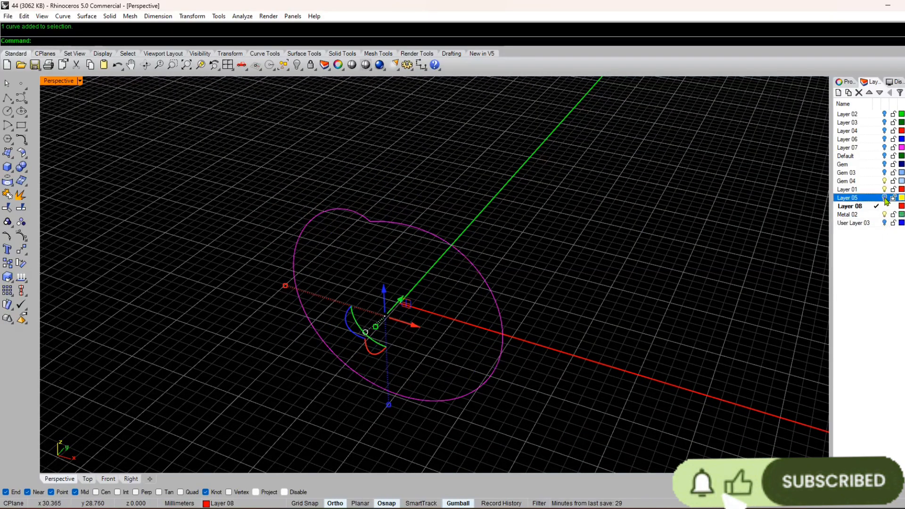
{"action": "left_click", "coordinate": [885, 147]}
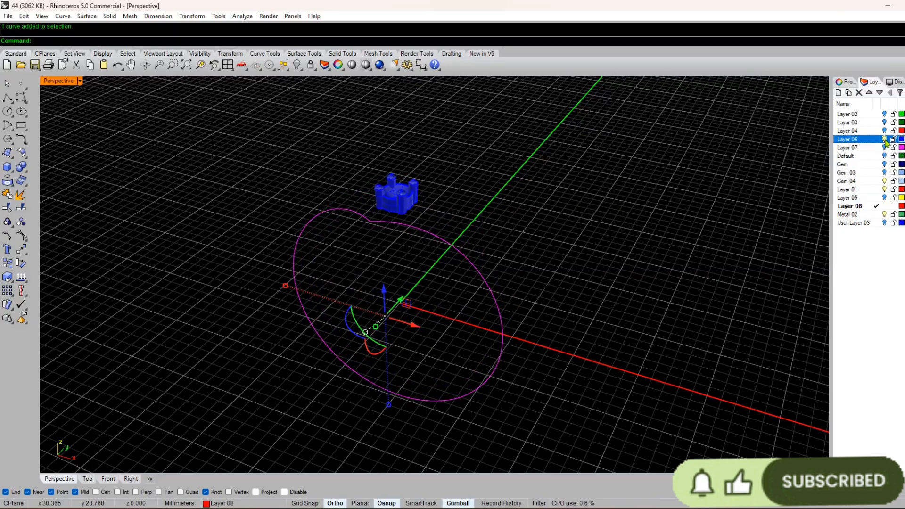
{"action": "left_click", "coordinate": [886, 139]}
{"action": "left_click", "coordinate": [886, 131]}
{"action": "left_click", "coordinate": [885, 131]}
{"action": "left_click", "coordinate": [885, 122]}
{"action": "left_click", "coordinate": [885, 123]}
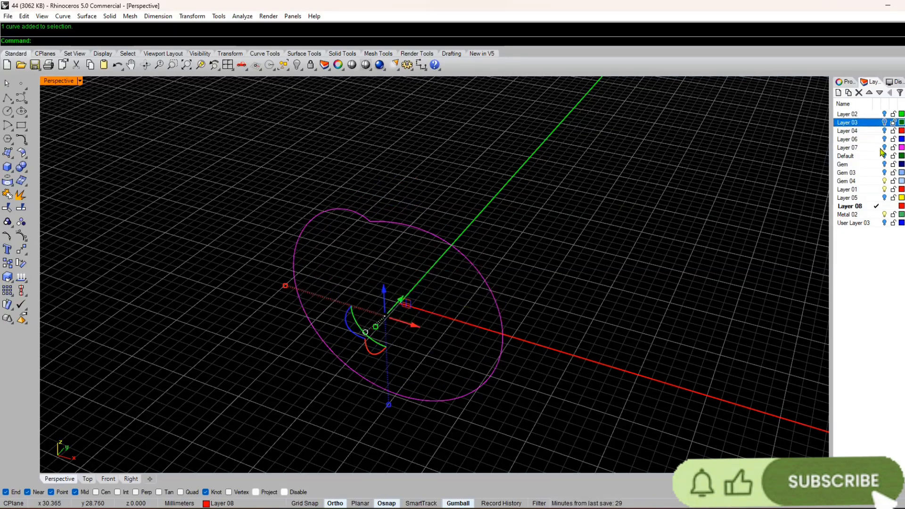
Step: Pull the edge curve onto a cylinder extruded from the Layer 05 circle, and move the cylinder to the hidden Metal 02 layer
{"action": "left_click", "coordinate": [885, 198]}
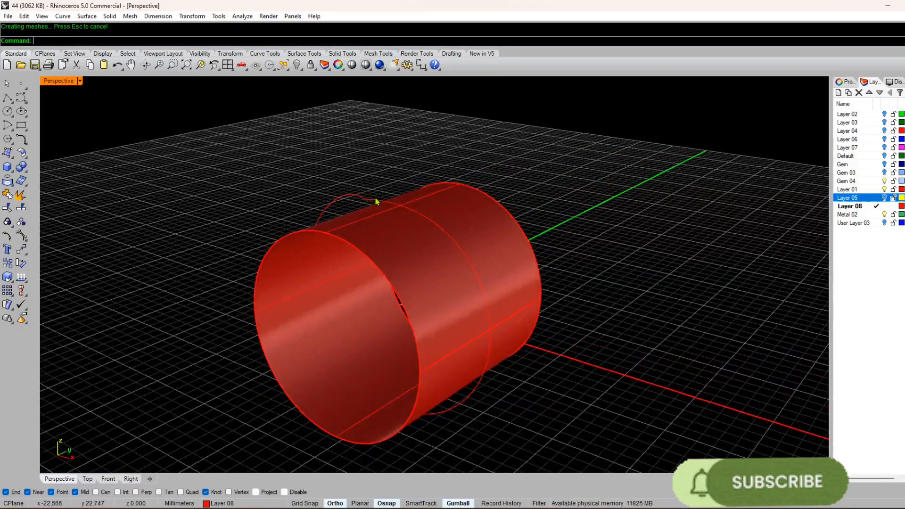
{"action": "left_click", "coordinate": [378, 201]}
{"action": "left_click", "coordinate": [7, 181]}
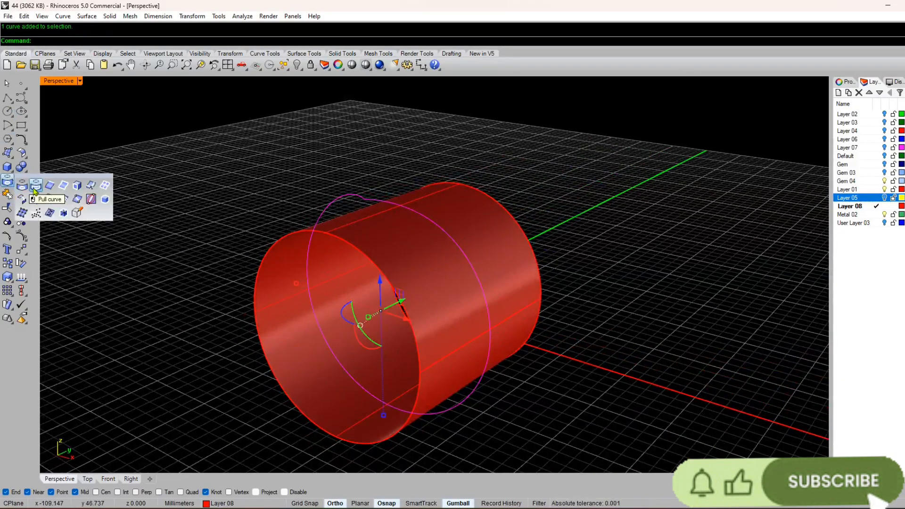
{"action": "left_click", "coordinate": [35, 189]}
{"action": "left_click", "coordinate": [373, 232]}
{"action": "left_click", "coordinate": [373, 232]}
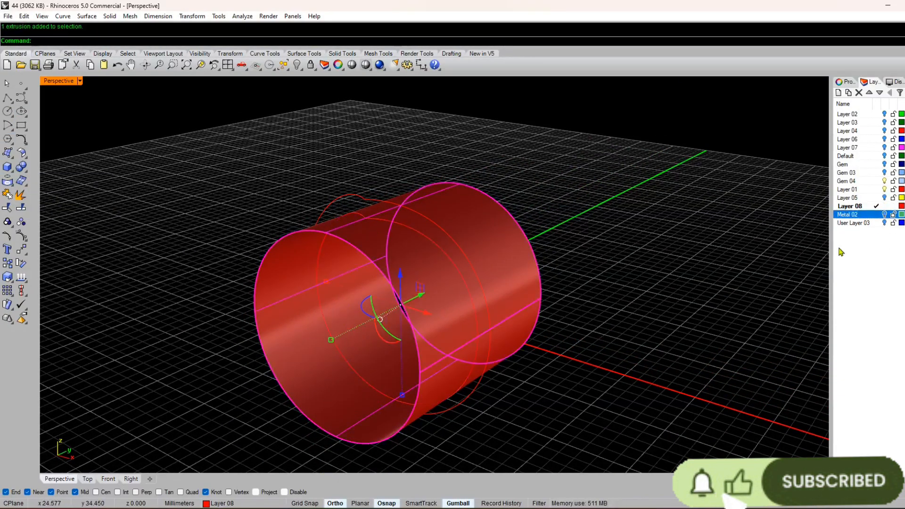
{"action": "left_click", "coordinate": [221, 503]}
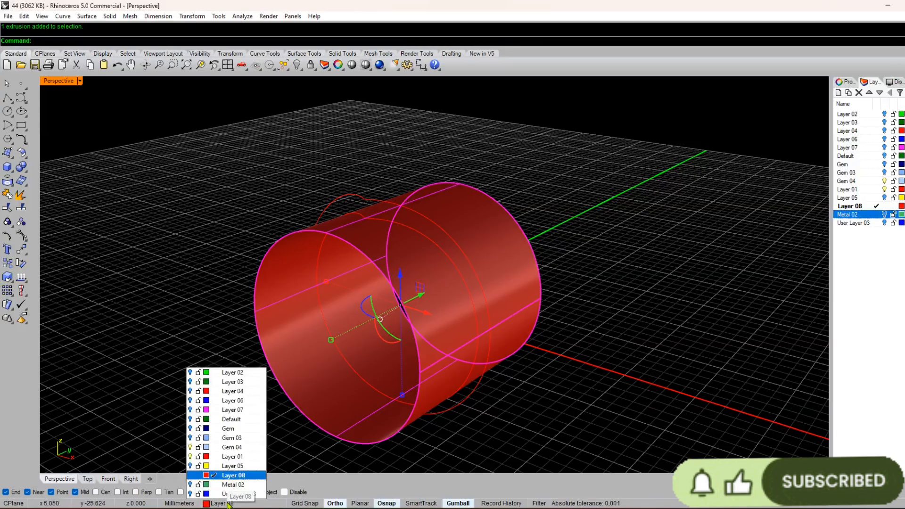
{"action": "left_click", "coordinate": [221, 482]}
Step: Draw a line connecting the notch points of the outer edge curve and the pulled inner curve
{"action": "scroll", "coordinate": [400, 228], "scroll_direction": "up", "scroll_amount": 3}
{"action": "right_click", "coordinate": [383, 230]}
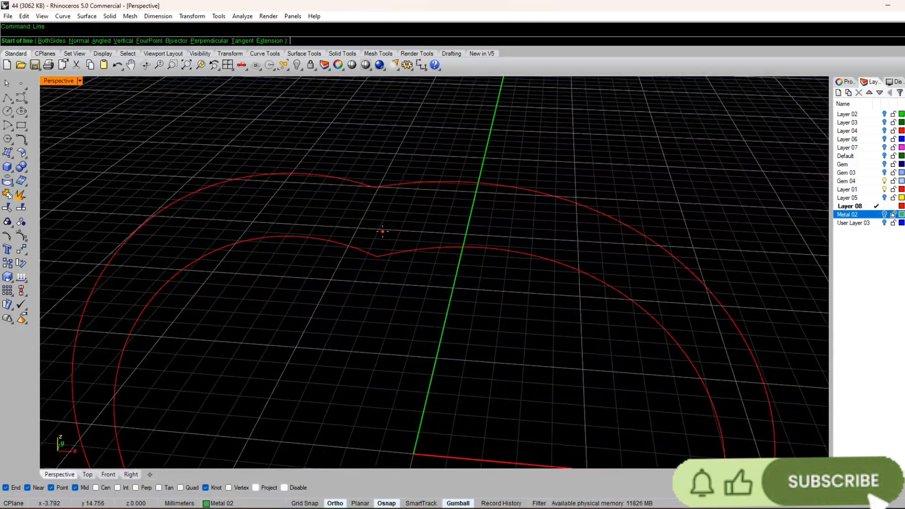
{"action": "left_click", "coordinate": [378, 255]}
{"action": "left_click", "coordinate": [376, 189]}
{"action": "right_click_drag", "start_coordinate": [374, 195], "coordinate": [356, 260]}
Step: Sweep the connecting line along the two curve halves on one side of the notch with Sweep 2 Rails
{"action": "left_click", "coordinate": [87, 16]}
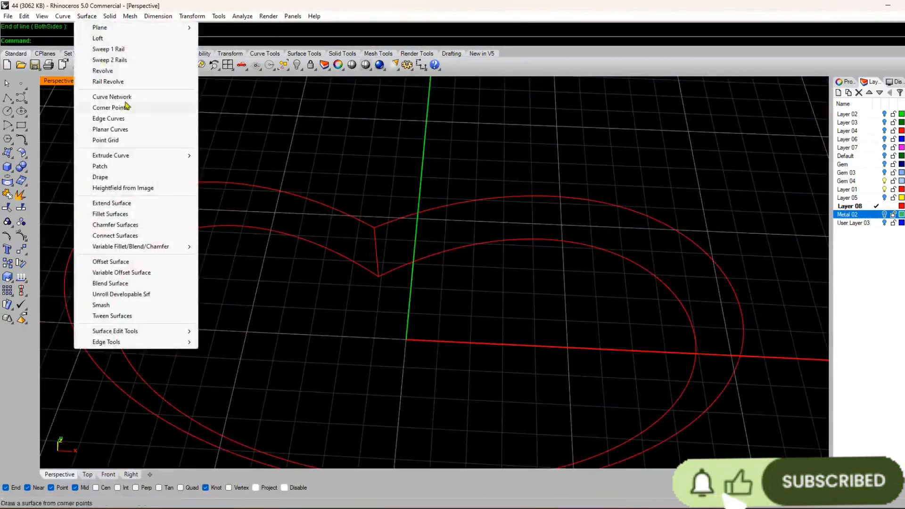
{"action": "left_click", "coordinate": [126, 60]}
{"action": "left_click", "coordinate": [379, 228]}
{"action": "left_click", "coordinate": [381, 275]}
{"action": "left_click", "coordinate": [376, 250]}
{"action": "right_click", "coordinate": [377, 250]}
{"action": "key", "text": "Return"}
Step: Sweep the same connecting line along the two remaining curve halves on the other side of the notch
{"action": "right_click", "coordinate": [372, 281]}
{"action": "left_click", "coordinate": [367, 269]}
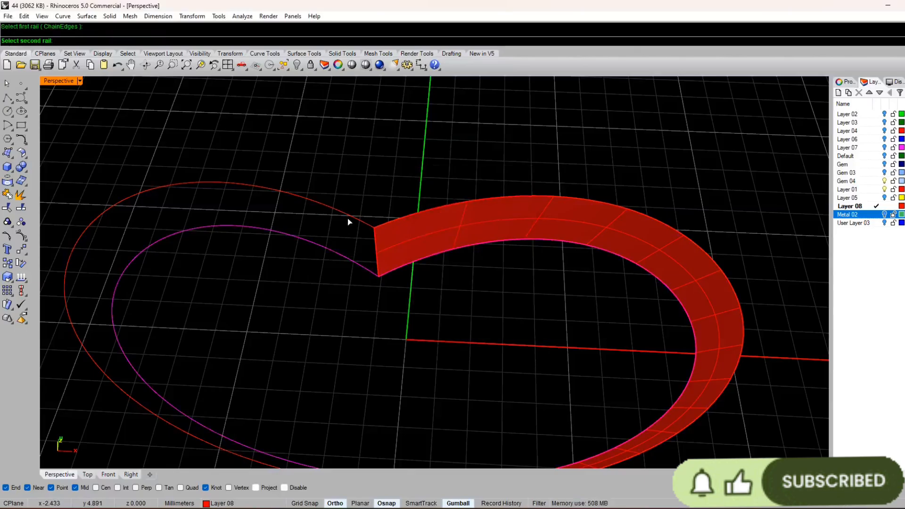
{"action": "left_click", "coordinate": [347, 216]}
{"action": "left_click", "coordinate": [376, 253]}
{"action": "right_click", "coordinate": [376, 254]}
{"action": "key", "text": "Return"}
Step: Join the two swept halves into one side wall surface
{"action": "scroll", "coordinate": [393, 184], "scroll_direction": "down", "scroll_amount": 8}
{"action": "right_click_drag", "start_coordinate": [357, 368], "coordinate": [396, 307]}
{"action": "scroll", "coordinate": [409, 194], "scroll_direction": "up", "scroll_amount": 6}
{"action": "left_click", "coordinate": [383, 182]}
{"action": "left_click", "coordinate": [347, 176], "text": "shift"}
{"action": "key", "text": "ctrl+j"}
Step: Show the Default layer and check the red side wall against the ring's front rail
{"action": "scroll", "coordinate": [346, 179], "scroll_direction": "down", "scroll_amount": 5}
{"action": "right_click_drag", "start_coordinate": [346, 179], "coordinate": [267, 288]}
{"action": "left_click", "coordinate": [884, 123]}
{"action": "left_click", "coordinate": [884, 123]}
{"action": "left_click", "coordinate": [885, 156]}
{"action": "scroll", "coordinate": [472, 236], "scroll_direction": "up", "scroll_amount": 4}
{"action": "right_click_drag", "start_coordinate": [472, 231], "coordinate": [400, 248]}
{"action": "scroll", "coordinate": [399, 212], "scroll_direction": "down", "scroll_amount": 4}
Step: In the Top view, rotate a copy of the red side wall 180 degrees about the origin onto the back rail
{"action": "left_click", "coordinate": [396, 188]}
{"action": "left_click", "coordinate": [87, 475]}
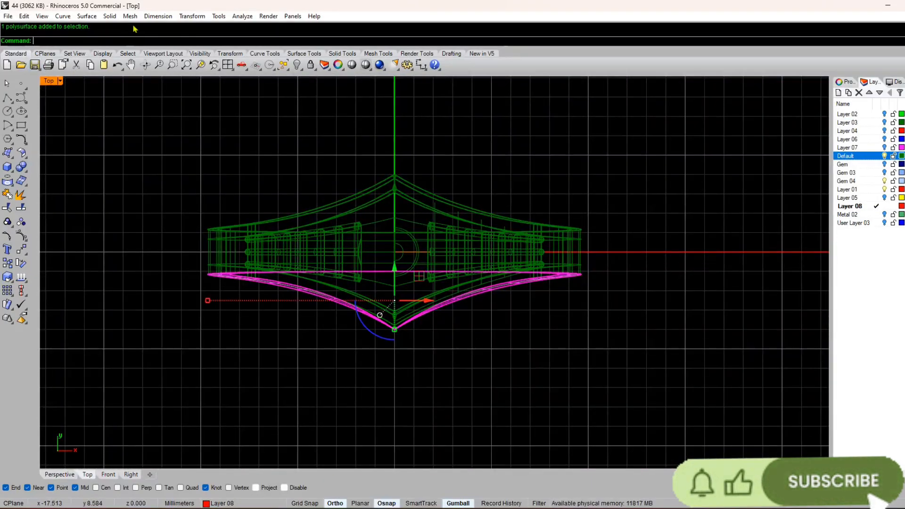
{"action": "left_click", "coordinate": [192, 16]}
{"action": "left_click", "coordinate": [205, 50]}
{"action": "type", "text": "0"}
{"action": "key", "text": "Return"}
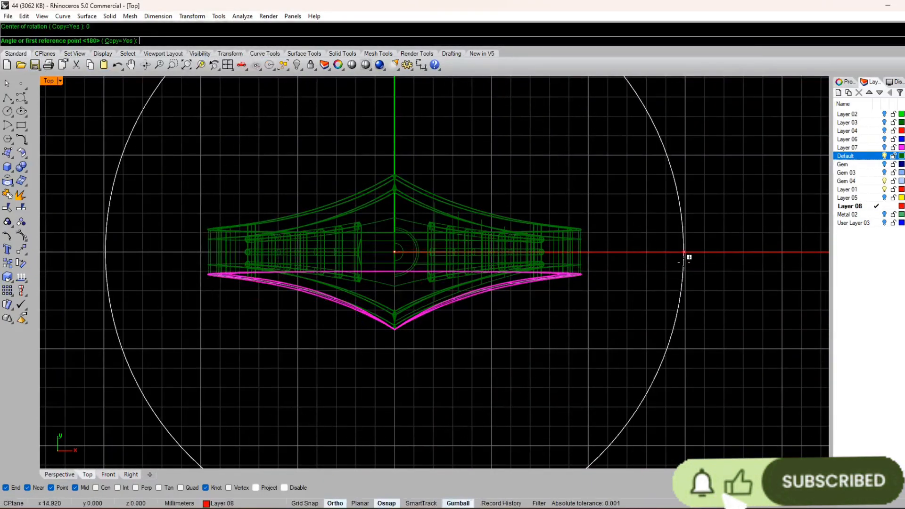
{"action": "left_click", "coordinate": [686, 258]}
{"action": "left_click", "coordinate": [239, 171]}
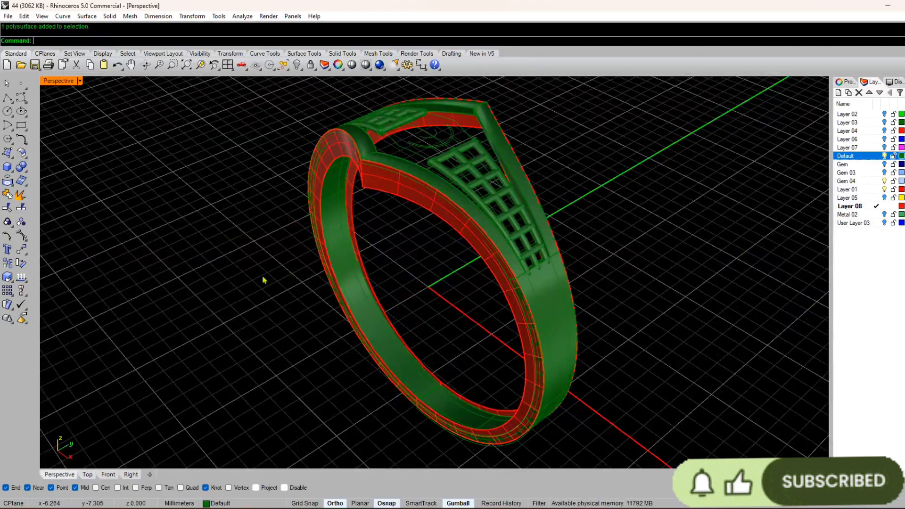
Step: Make Layer 02 current and isolate the two red side walls on Layer 08 by hiding the other ring parts
{"action": "right_click_drag", "start_coordinate": [264, 280], "coordinate": [730, 176]}
{"action": "left_click", "coordinate": [863, 116]}
{"action": "left_click", "coordinate": [885, 206]}
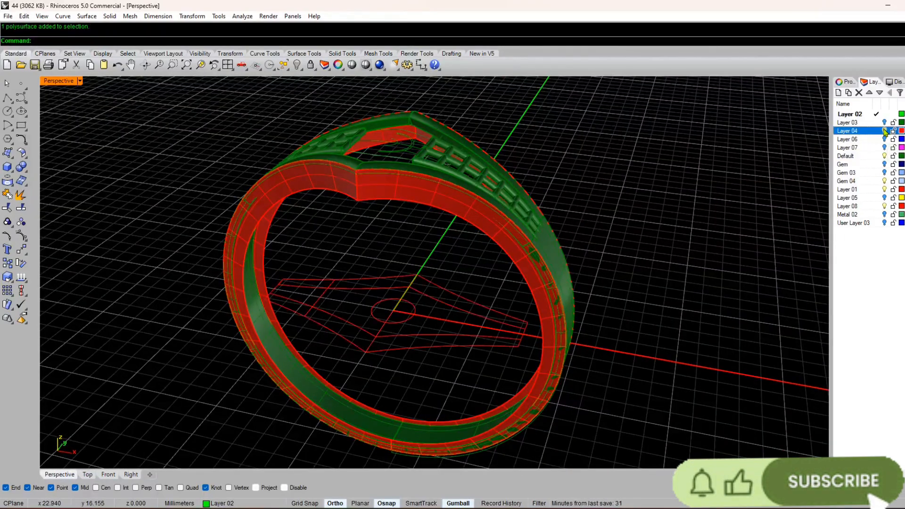
{"action": "left_click", "coordinate": [885, 206]}
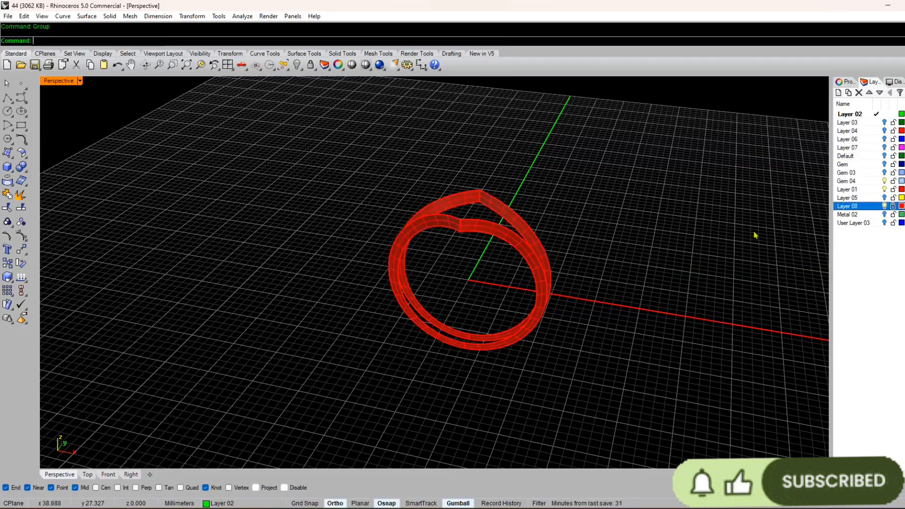
Step: Offset the front red side wall toward the ring's interior using Offset Surface with Solid set to No
{"action": "scroll", "coordinate": [433, 229], "scroll_direction": "up", "scroll_amount": 6}
{"action": "right_click_drag", "start_coordinate": [433, 229], "coordinate": [478, 281]}
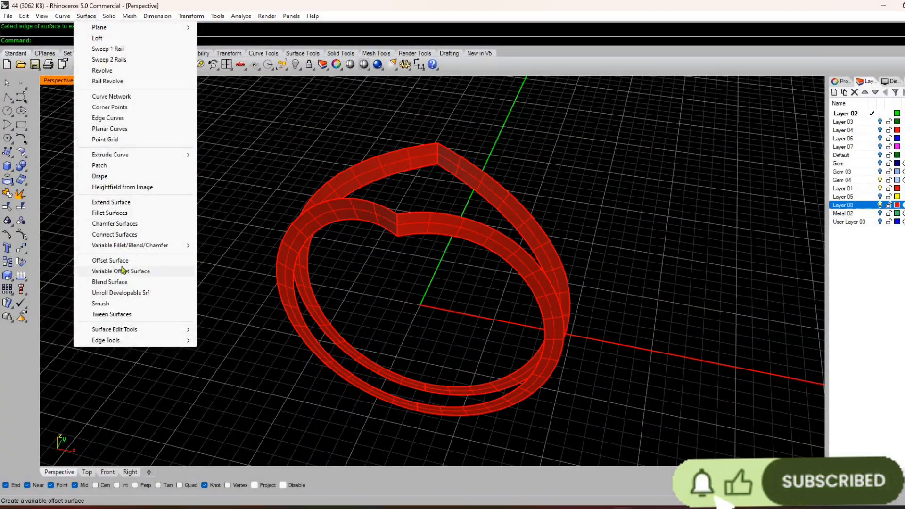
{"action": "left_click", "coordinate": [141, 261]}
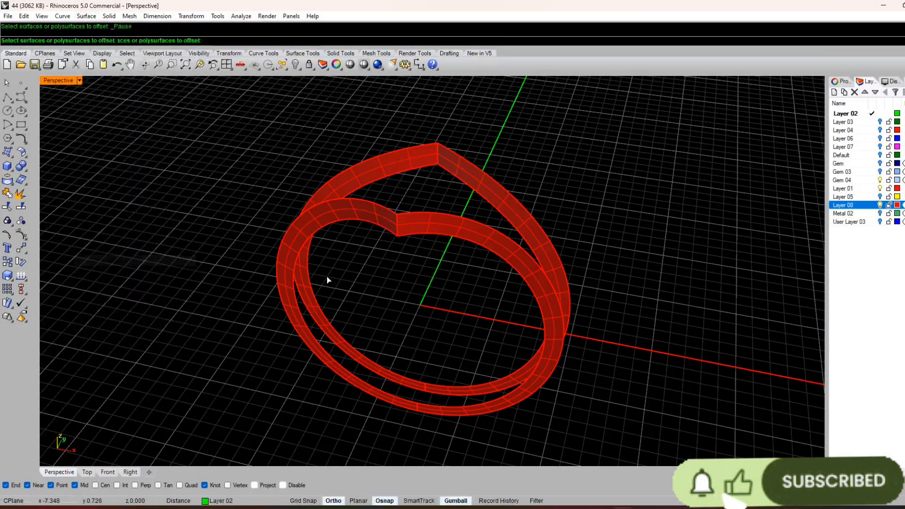
{"action": "left_click", "coordinate": [371, 218]}
{"action": "right_click", "coordinate": [371, 218]}
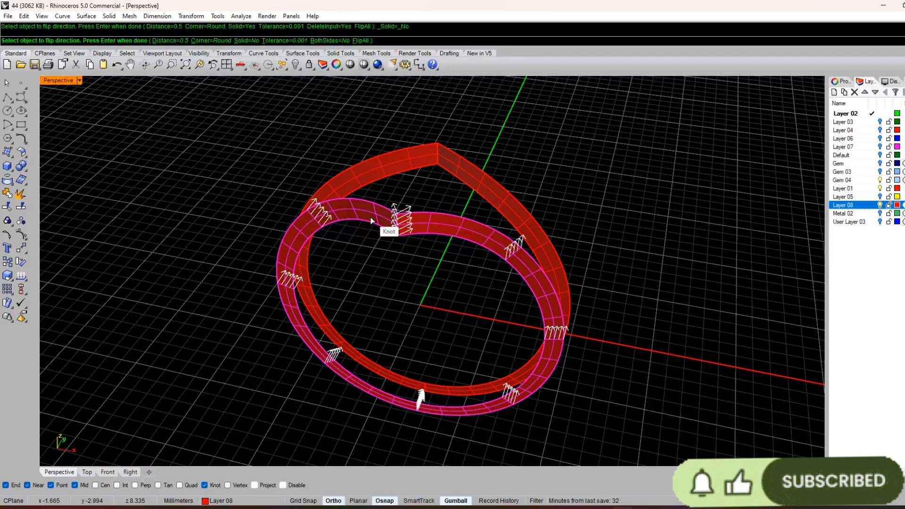
{"action": "type", "text": "5"}
{"action": "key", "text": "Return"}
{"action": "key", "text": "Return"}
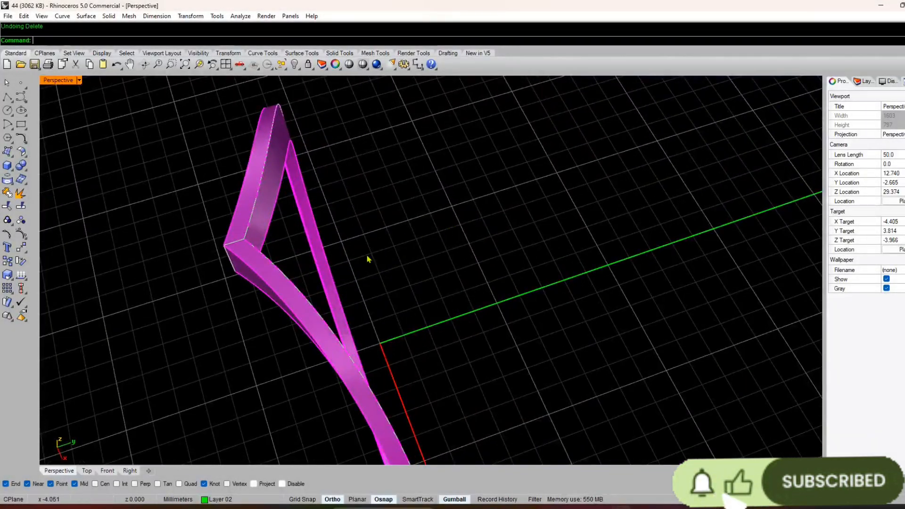
Step: Measure across the front magenta wall with a temporary line and discard it
{"action": "right_click_drag", "start_coordinate": [369, 259], "coordinate": [384, 269]}
{"action": "type", "text": "line"}
{"action": "key", "text": "Return"}
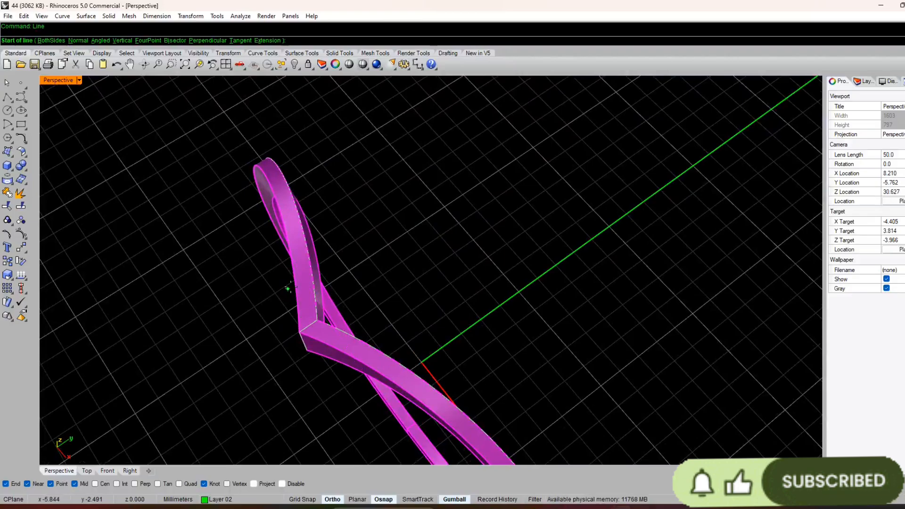
{"action": "left_click", "coordinate": [295, 283]}
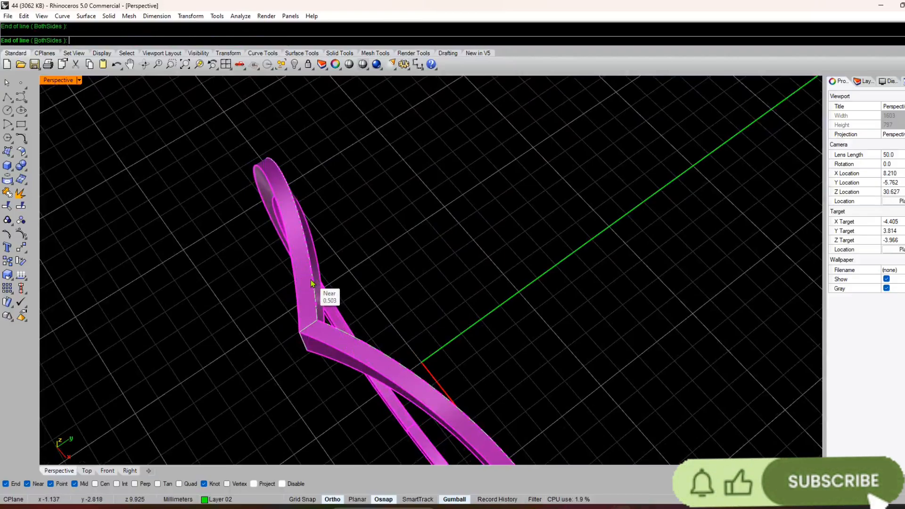
{"action": "key", "text": "Escape"}
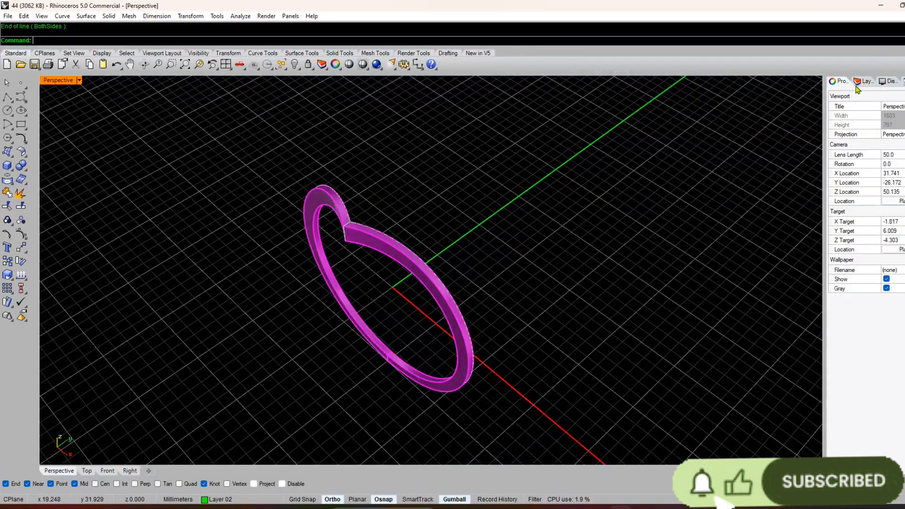
Step: Show the Default layer and rotate a copy of the front magenta wall 180 degrees about the origin in the Top view
{"action": "left_click", "coordinate": [861, 81]}
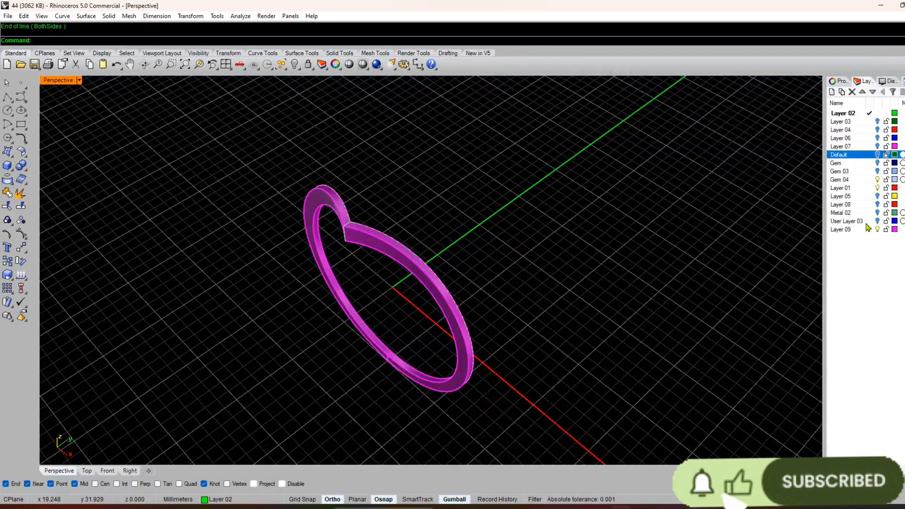
{"action": "left_click", "coordinate": [878, 156]}
{"action": "mouse_move", "coordinate": [315, 343]}
{"action": "right_mouse_down"}
{"action": "mouse_move", "coordinate": [364, 337]}
{"action": "mouse_move", "coordinate": [333, 344]}
{"action": "right_mouse_up"}
{"action": "left_click", "coordinate": [398, 255]}
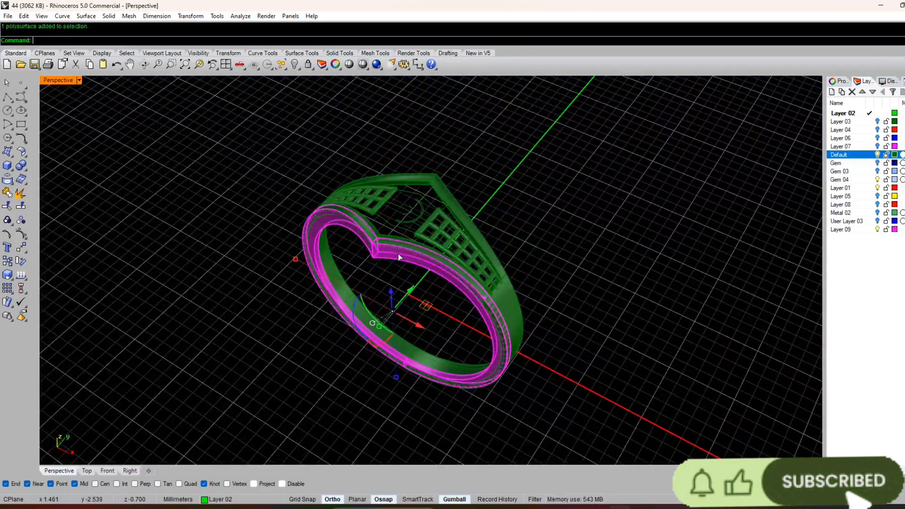
{"action": "left_click", "coordinate": [88, 471]}
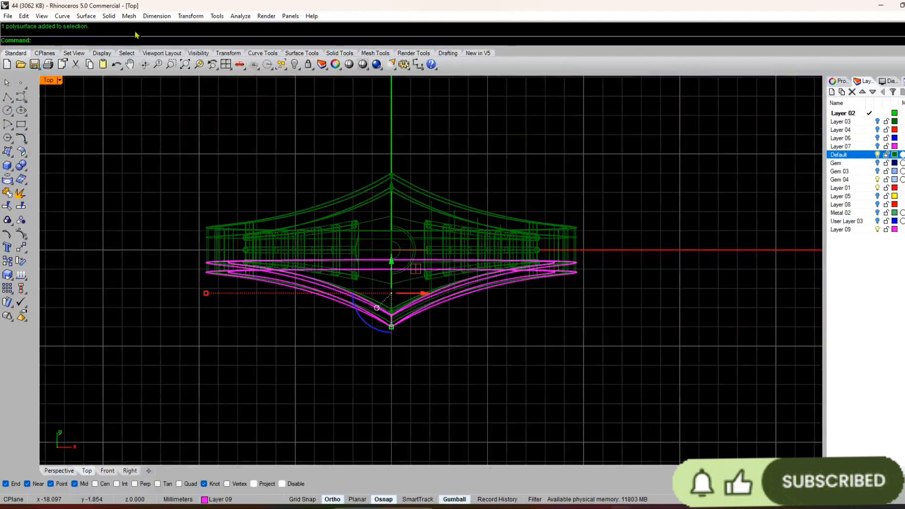
{"action": "left_click", "coordinate": [190, 16]}
{"action": "left_click", "coordinate": [202, 49]}
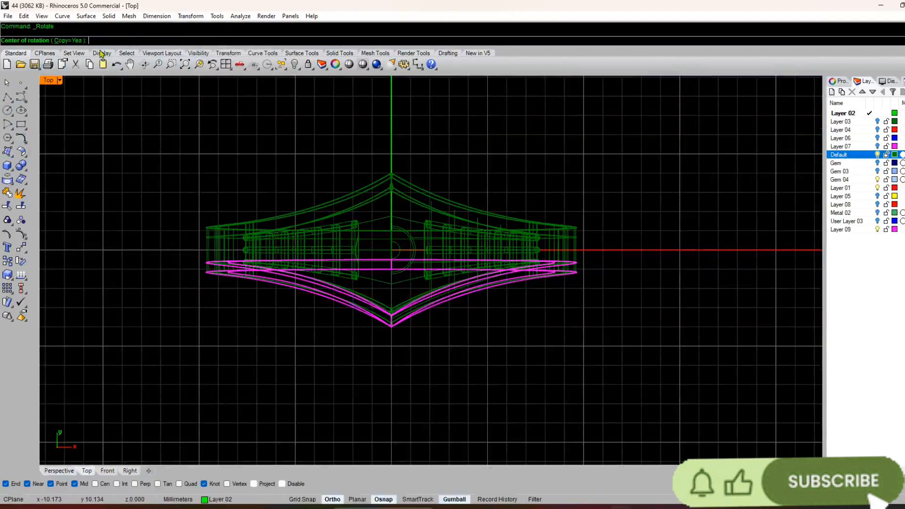
{"action": "left_click", "coordinate": [391, 250]}
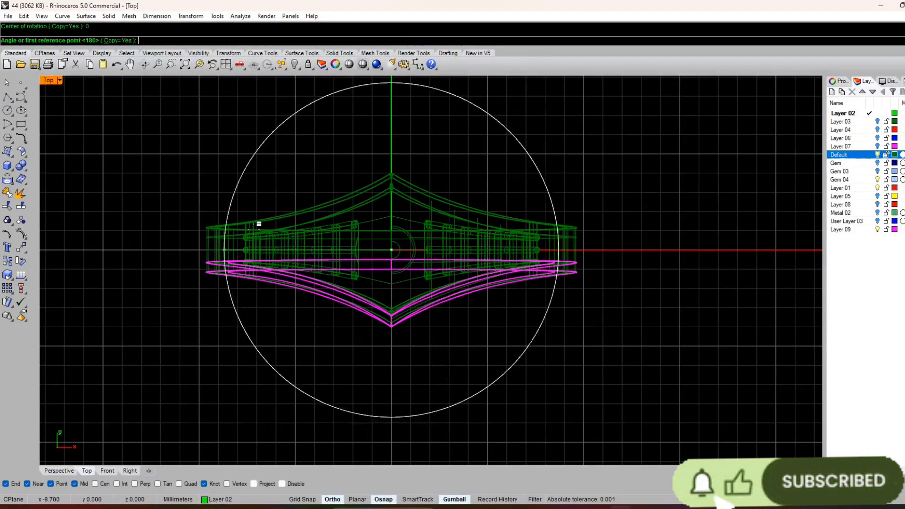
{"action": "left_click", "coordinate": [712, 235]}
{"action": "left_click", "coordinate": [165, 228]}
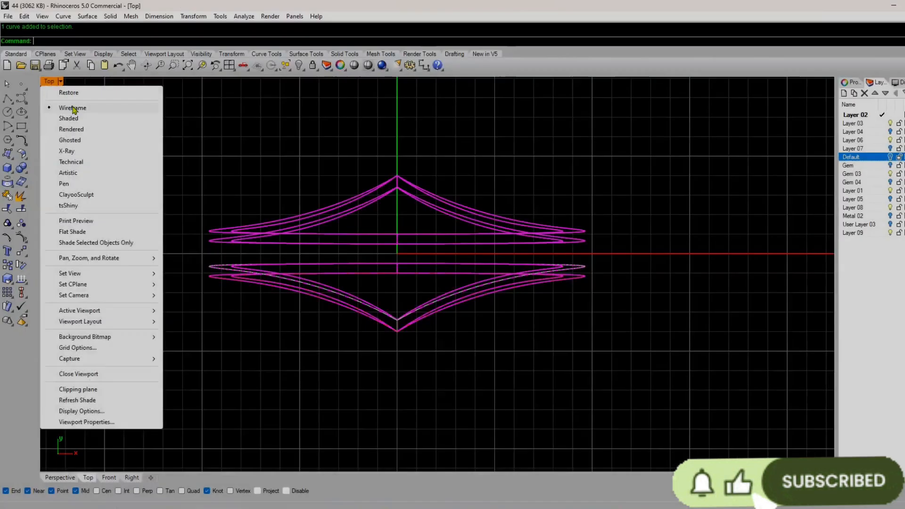
Step: Inspect the front and back magenta walls together in the Top and Perspective views
{"action": "left_click", "coordinate": [322, 212]}
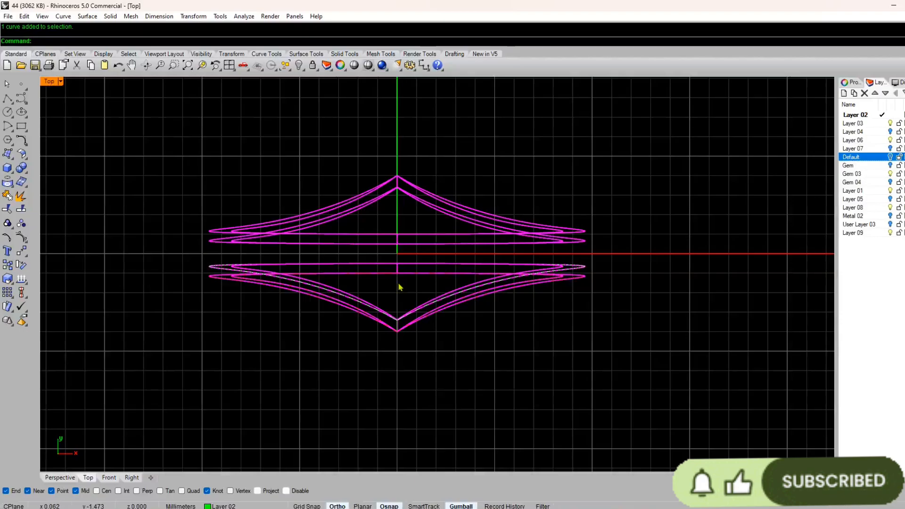
{"action": "scroll", "coordinate": [442, 242], "scroll_direction": "up", "scroll_amount": 1}
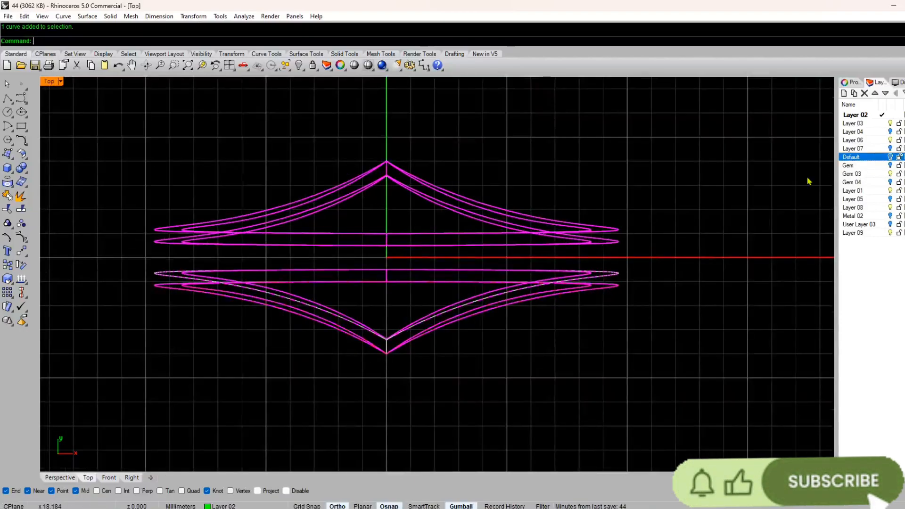
{"action": "left_click", "coordinate": [67, 481]}
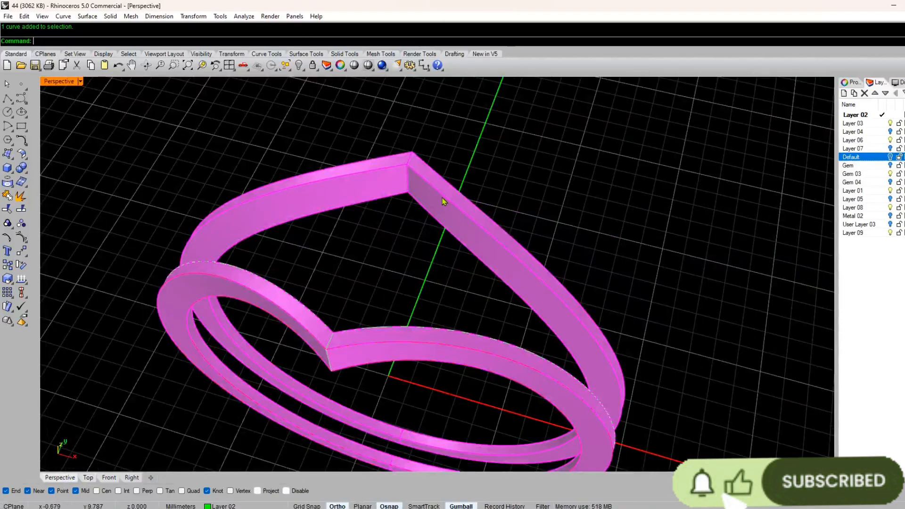
{"action": "scroll", "coordinate": [443, 197], "scroll_direction": "down", "scroll_amount": 6}
{"action": "scroll", "coordinate": [394, 257], "scroll_direction": "up", "scroll_amount": 6}
{"action": "mouse_move", "coordinate": [395, 256]}
{"action": "right_mouse_down"}
{"action": "mouse_move", "coordinate": [391, 240]}
{"action": "mouse_move", "coordinate": [481, 259]}
{"action": "mouse_move", "coordinate": [419, 281]}
{"action": "right_mouse_up"}
{"action": "scroll", "coordinate": [419, 281], "scroll_direction": "down", "scroll_amount": 4}
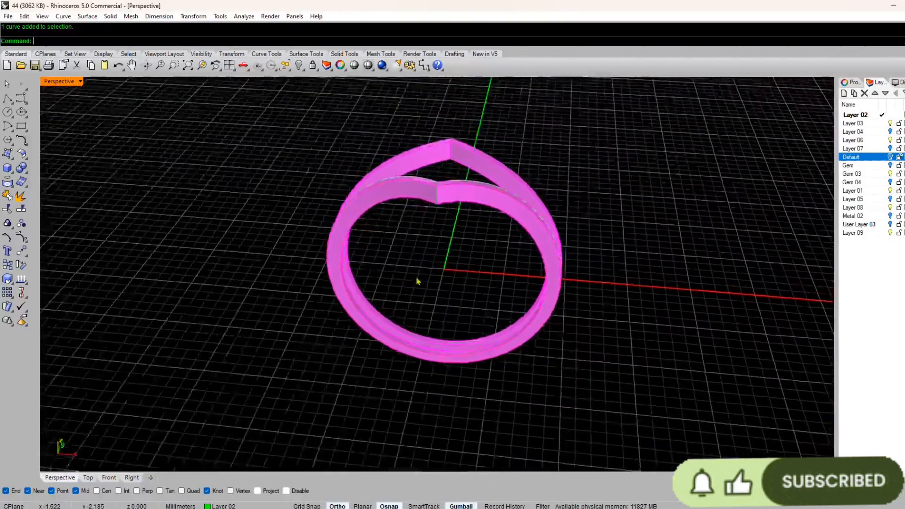
Step: Move both magenta walls and their curves to Layer 06, and keep the red sketch curves on Layer 04 hidden
{"action": "left_click_drag", "start_coordinate": [572, 143], "coordinate": [369, 328]}
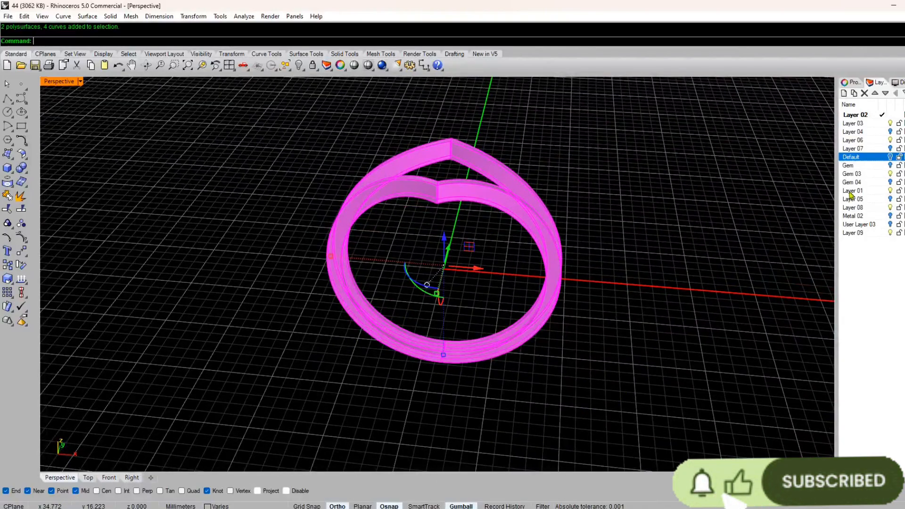
{"action": "left_click", "coordinate": [892, 165]}
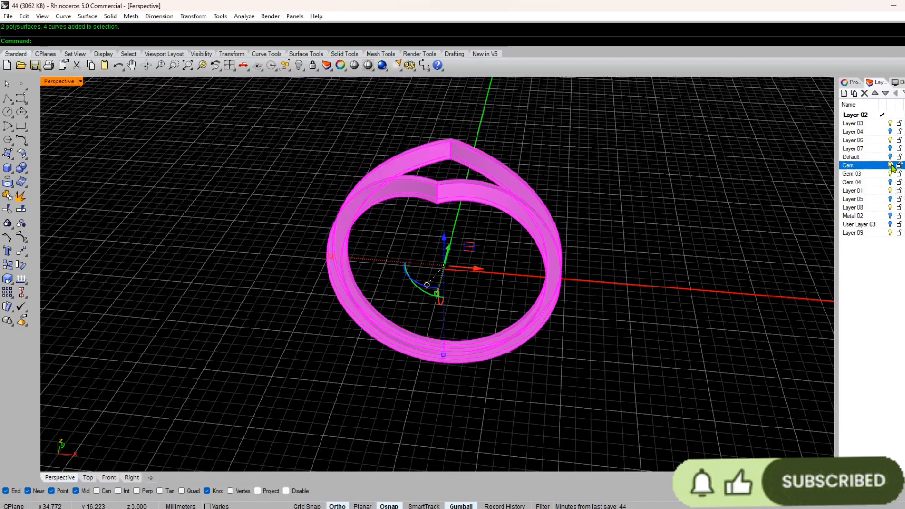
{"action": "left_click", "coordinate": [892, 225]}
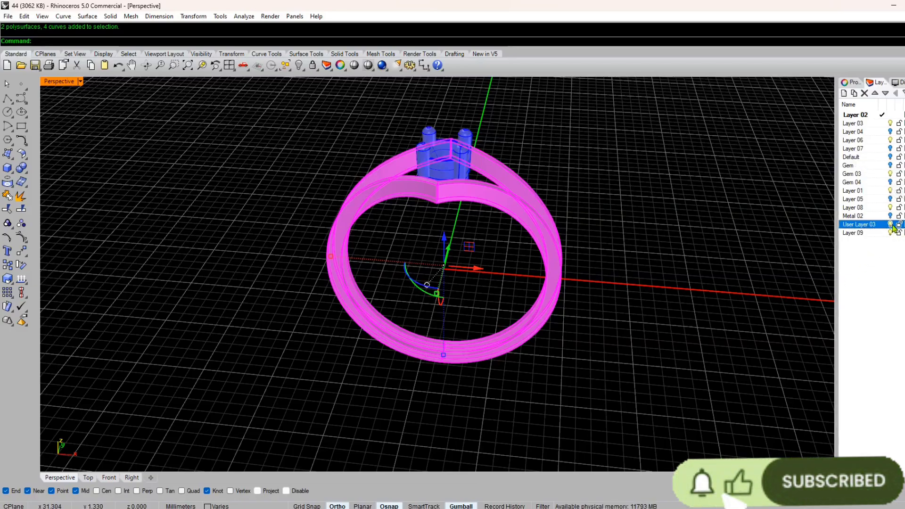
{"action": "left_click", "coordinate": [891, 225]}
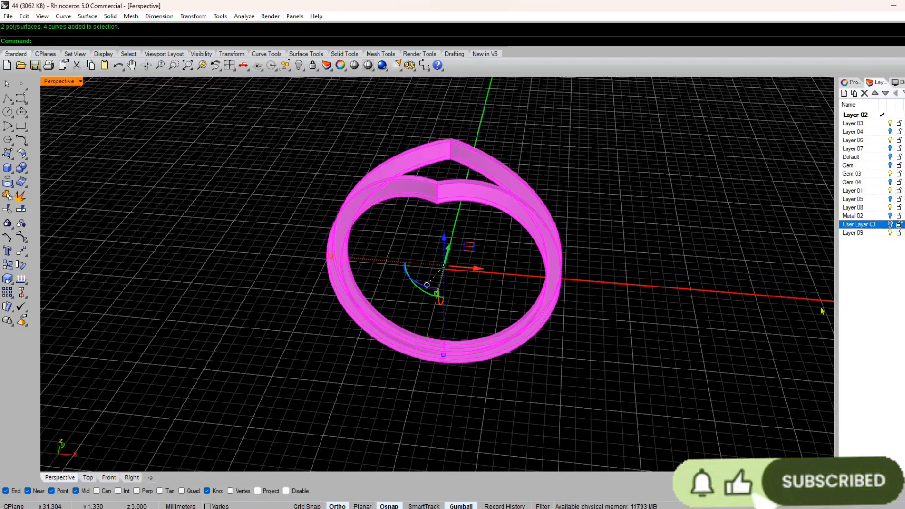
{"action": "left_click", "coordinate": [890, 132]}
{"action": "left_click", "coordinate": [891, 141]}
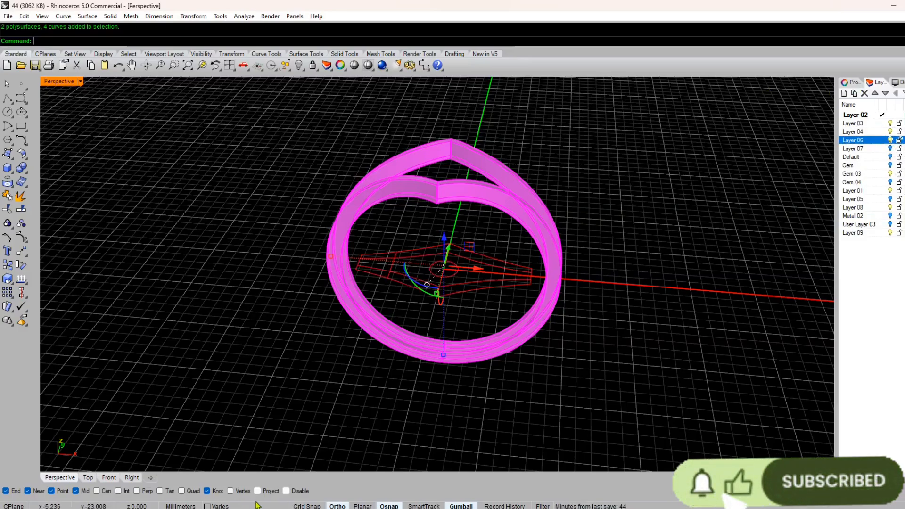
{"action": "left_click", "coordinate": [215, 506]}
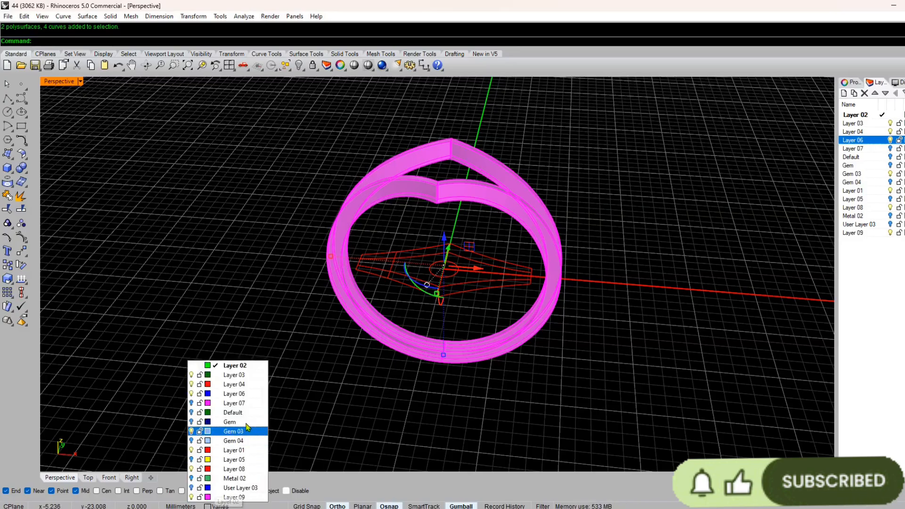
{"action": "left_click", "coordinate": [228, 399]}
{"action": "scroll", "coordinate": [447, 301], "scroll_direction": "up", "scroll_amount": 6}
{"action": "right_click_drag", "start_coordinate": [467, 283], "coordinate": [465, 257]}
{"action": "scroll", "coordinate": [389, 261], "scroll_direction": "down", "scroll_amount": 6}
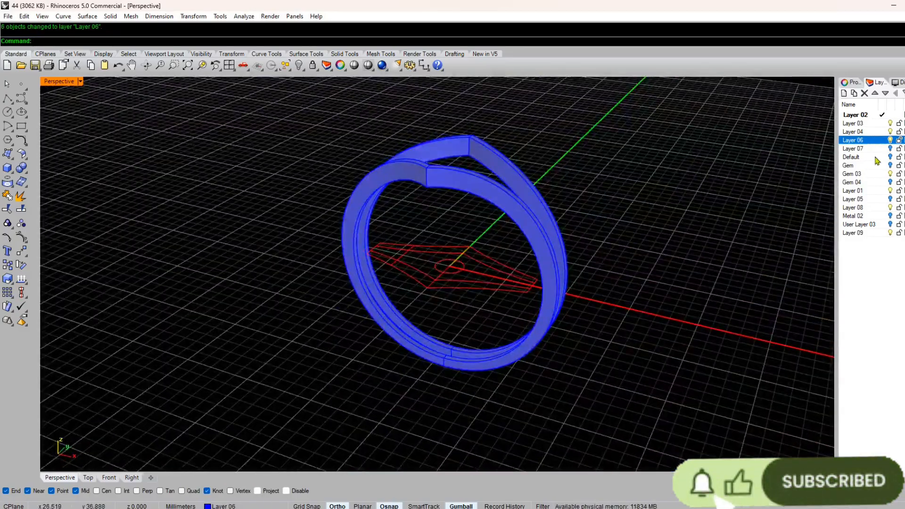
{"action": "left_click", "coordinate": [891, 132]}
{"action": "right_click_drag", "start_coordinate": [474, 346], "coordinate": [489, 259]}
{"action": "scroll", "coordinate": [437, 325], "scroll_direction": "up", "scroll_amount": 8}
{"action": "scroll", "coordinate": [488, 259], "scroll_direction": "down", "scroll_amount": 6}
{"action": "scroll", "coordinate": [461, 325], "scroll_direction": "up", "scroll_amount": 4}
{"action": "left_click", "coordinate": [461, 324]}
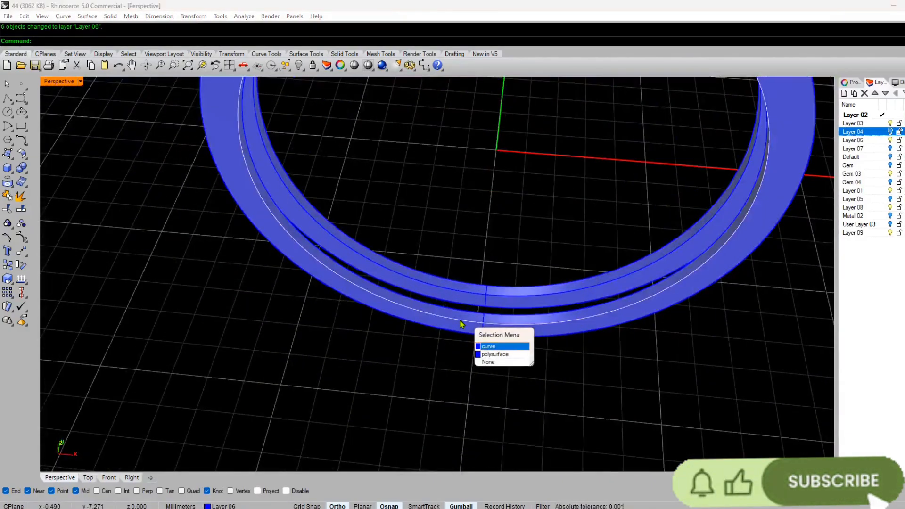
{"action": "right_click", "coordinate": [461, 325]}
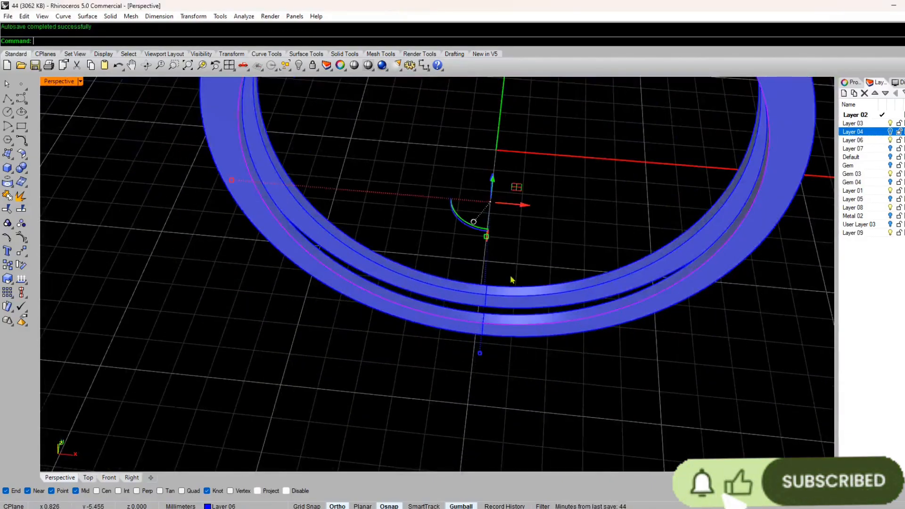
{"action": "left_click", "coordinate": [503, 288]}
{"action": "key", "text": "Escape"}
{"action": "right_click_drag", "start_coordinate": [506, 297], "coordinate": [478, 306]}
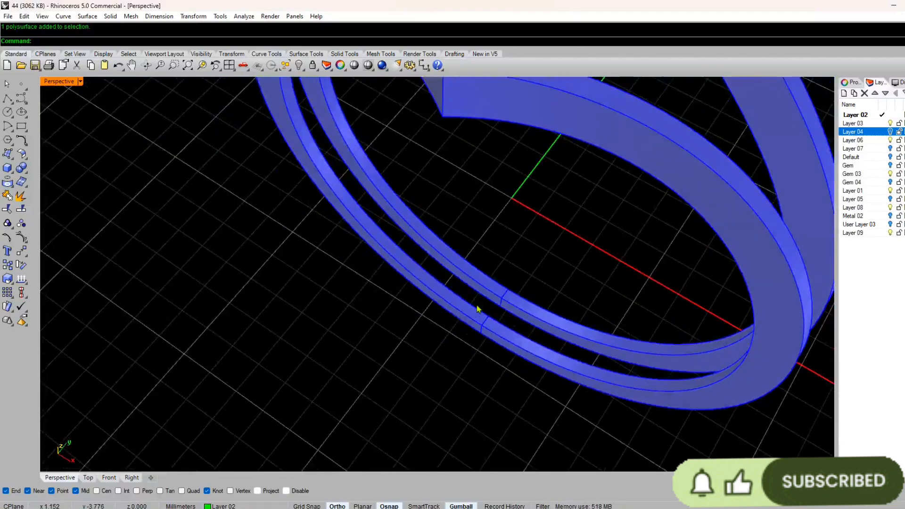
{"action": "right_click", "coordinate": [478, 305]}
{"action": "left_click", "coordinate": [457, 310]}
{"action": "key", "text": "Escape"}
{"action": "key", "text": "Escape"}
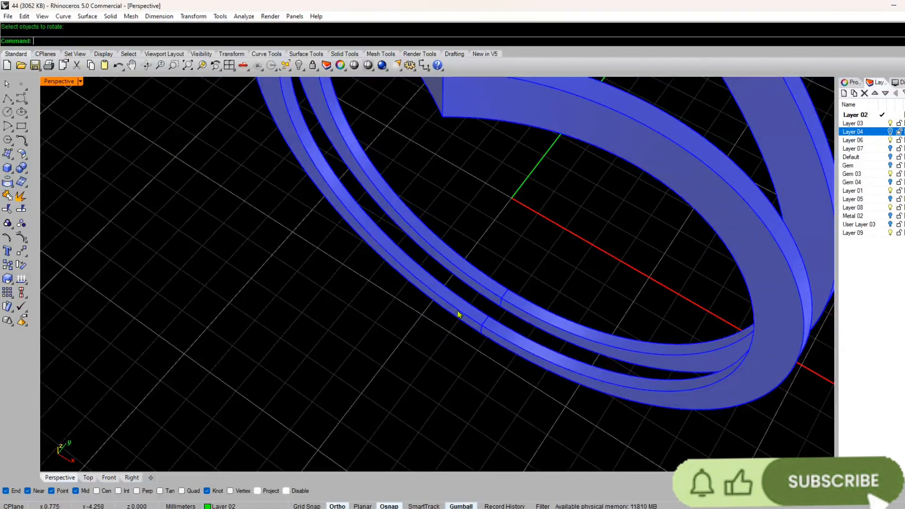
{"action": "left_click", "coordinate": [457, 310]}
{"action": "left_click", "coordinate": [481, 340]}
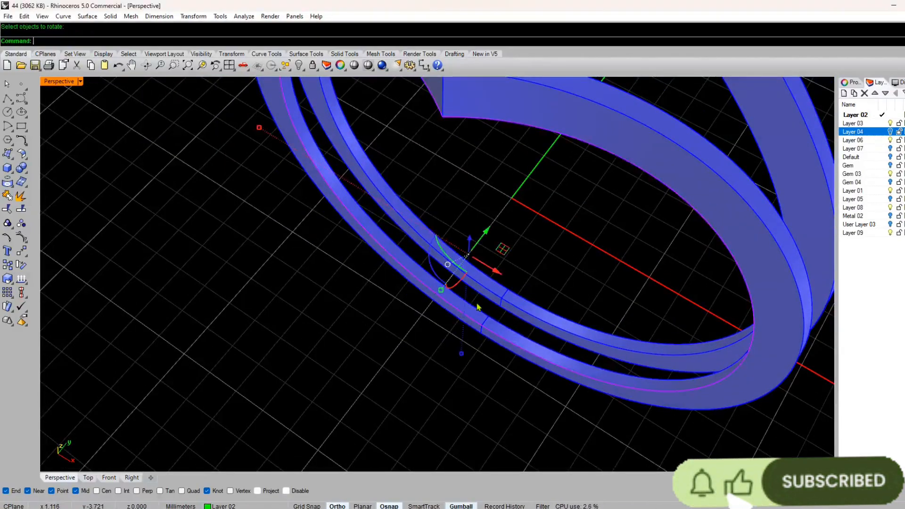
{"action": "left_click", "coordinate": [513, 290], "text": "shift"}
{"action": "key", "text": "Escape"}
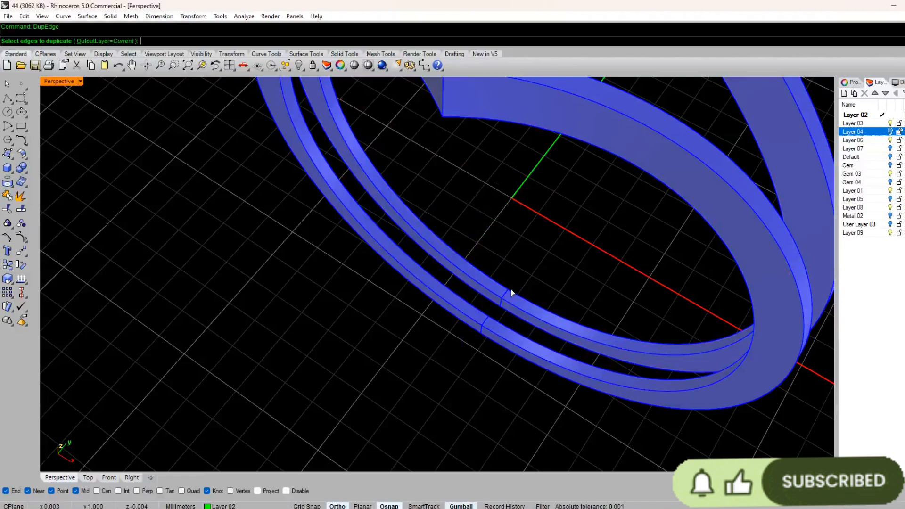
Step: Duplicate the back wall's outer-side bore edge and join the pieces into one curve
{"action": "left_click", "coordinate": [506, 288]}
{"action": "key", "text": "Return"}
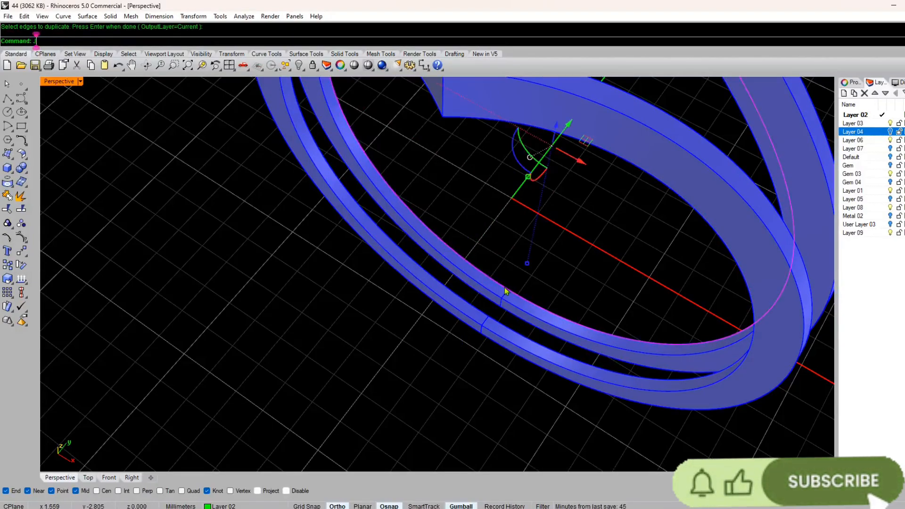
{"action": "type", "text": "j"}
{"action": "key", "text": "Return"}
Step: Move the front and back bore-edge curves to Layer 08 and hide the blue walls on Layer 06
{"action": "left_click", "coordinate": [476, 321]}
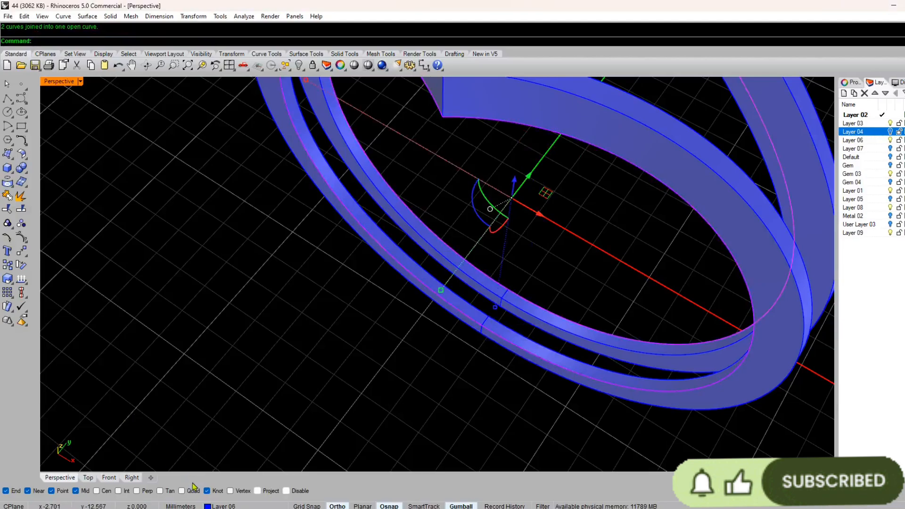
{"action": "left_click", "coordinate": [230, 506]}
{"action": "left_click", "coordinate": [228, 447]}
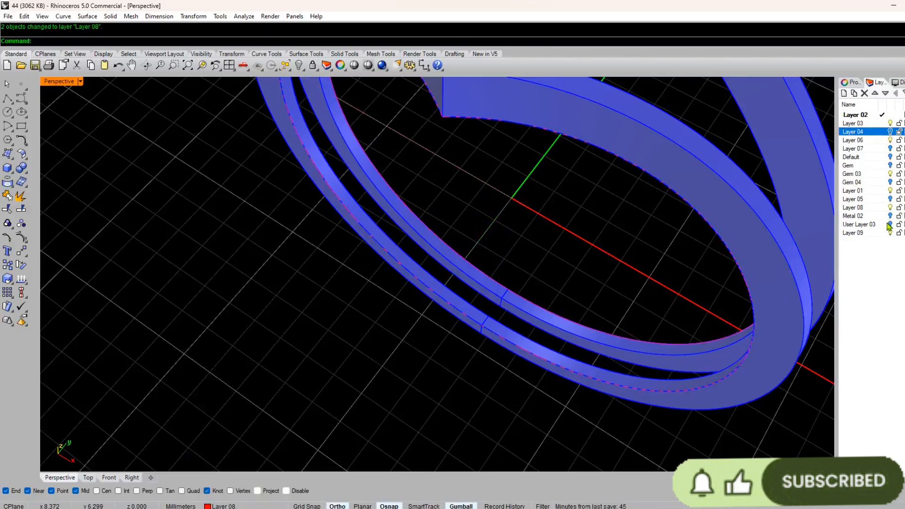
{"action": "left_click", "coordinate": [891, 141]}
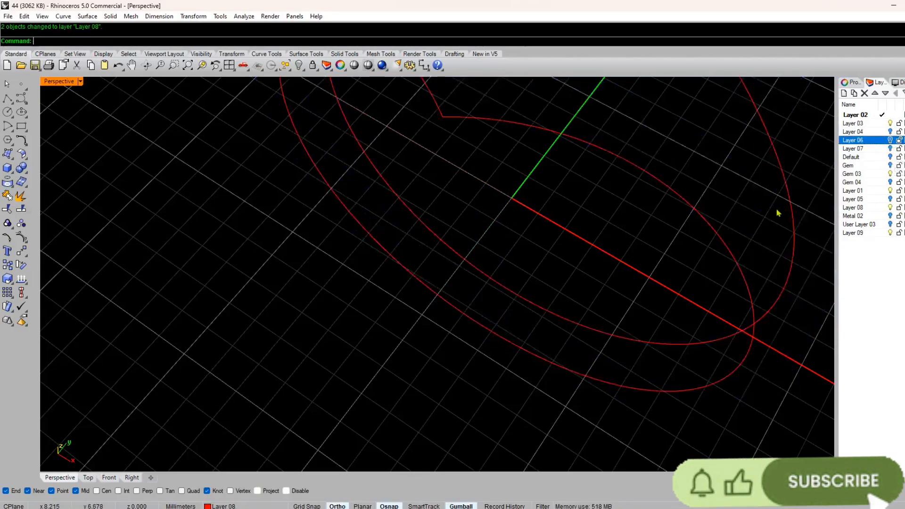
Step: Draw a straight line from the lower-left part of the front bore curve horizontally past the back curve along Y, and select it
{"action": "scroll", "coordinate": [484, 296], "scroll_direction": "down", "scroll_amount": 8}
{"action": "mouse_move", "coordinate": [453, 309]}
{"action": "right_mouse_down"}
{"action": "mouse_move", "coordinate": [499, 275]}
{"action": "mouse_move", "coordinate": [428, 333]}
{"action": "mouse_move", "coordinate": [463, 305]}
{"action": "mouse_move", "coordinate": [457, 294]}
{"action": "right_mouse_up"}
{"action": "scroll", "coordinate": [472, 273], "scroll_direction": "up", "scroll_amount": 2}
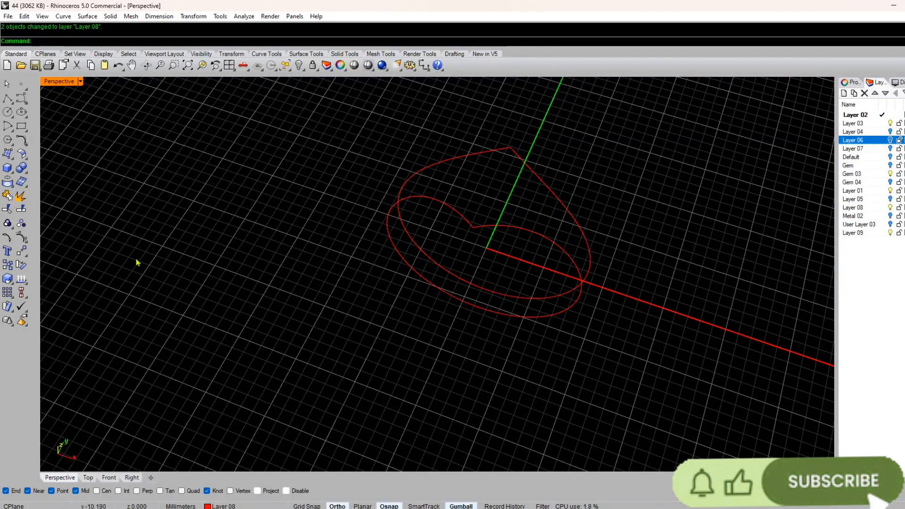
{"action": "left_click", "coordinate": [131, 478]}
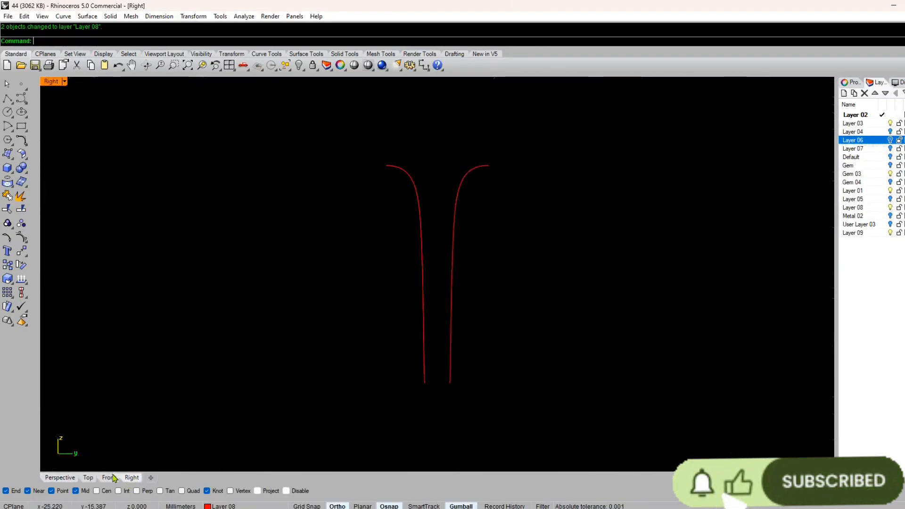
{"action": "left_click", "coordinate": [113, 478]}
{"action": "scroll", "coordinate": [406, 307], "scroll_direction": "down", "scroll_amount": 15}
{"action": "right_click_drag", "start_coordinate": [459, 439], "coordinate": [471, 299]}
{"action": "scroll", "coordinate": [467, 307], "scroll_direction": "up", "scroll_amount": 7}
{"action": "right_click_drag", "start_coordinate": [392, 389], "coordinate": [405, 320]}
{"action": "type", "text": "l"}
{"action": "key", "text": "Return"}
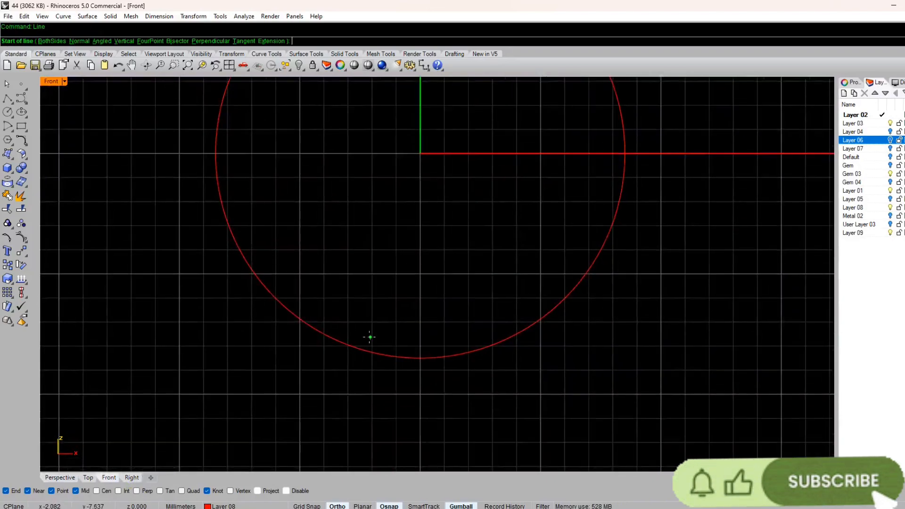
{"action": "left_click", "coordinate": [323, 334]}
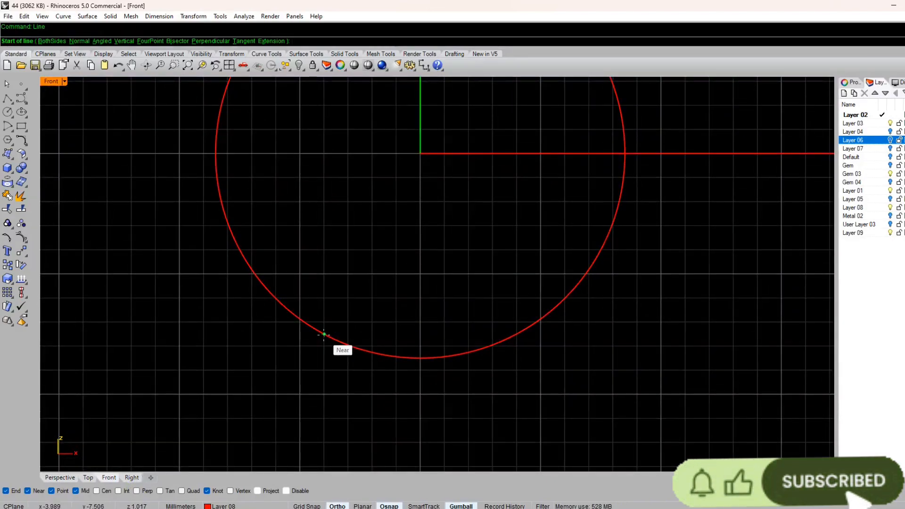
{"action": "left_click", "coordinate": [132, 478]}
{"action": "left_click", "coordinate": [692, 370]}
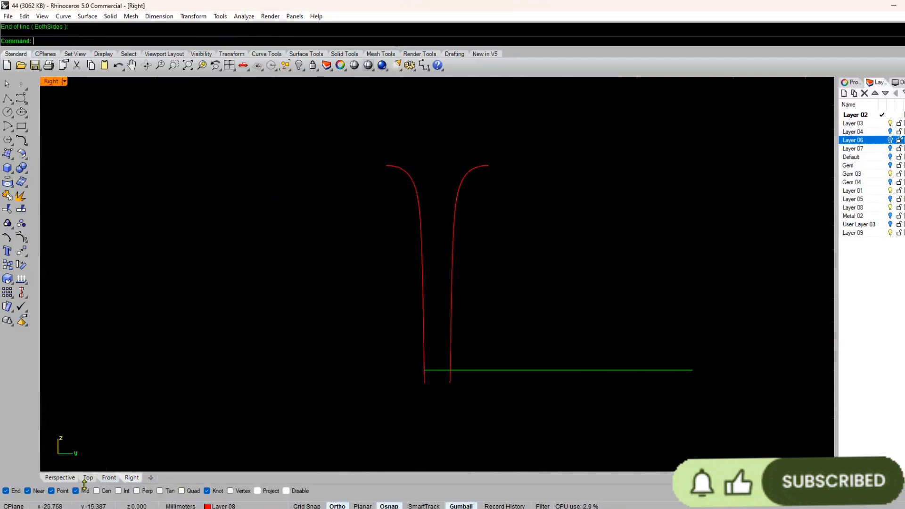
{"action": "left_click_drag", "start_coordinate": [610, 324], "coordinate": [552, 388]}
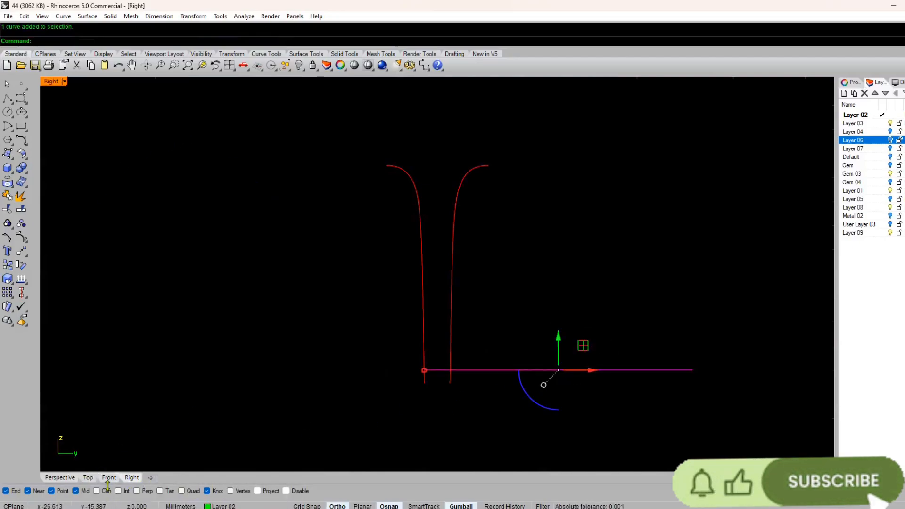
Step: Mirror the straight line across the Y axis through origin point 0 in the top view, keeping the original
{"action": "left_click", "coordinate": [109, 477]}
{"action": "scroll", "coordinate": [405, 380], "scroll_direction": "down", "scroll_amount": 5}
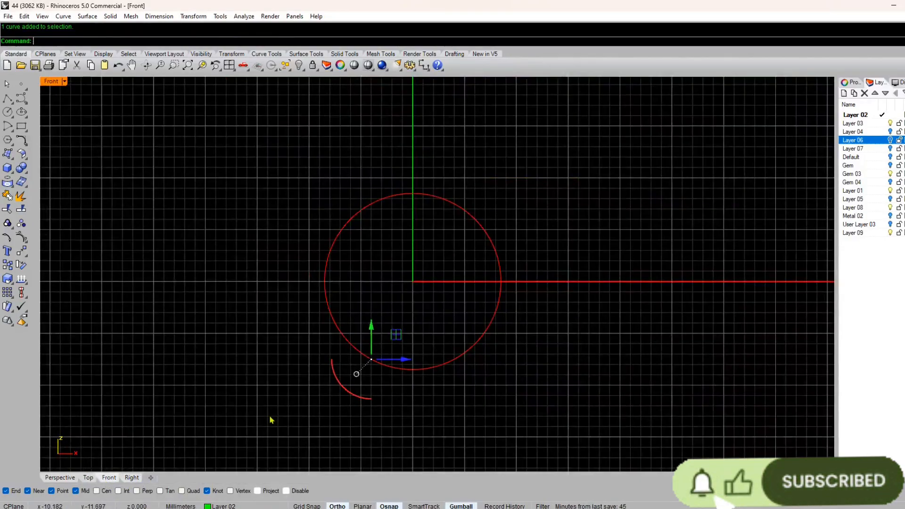
{"action": "left_click", "coordinate": [132, 478]}
{"action": "left_click", "coordinate": [88, 478]}
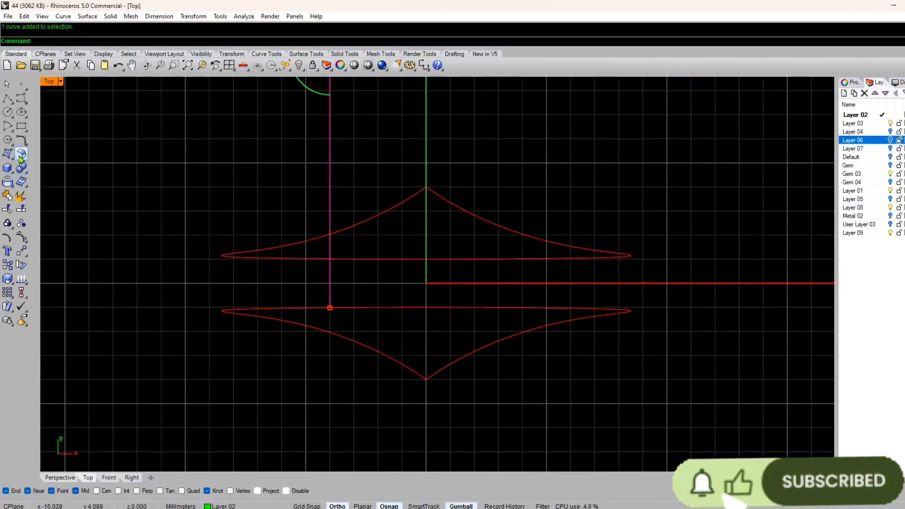
{"action": "left_click", "coordinate": [21, 251]}
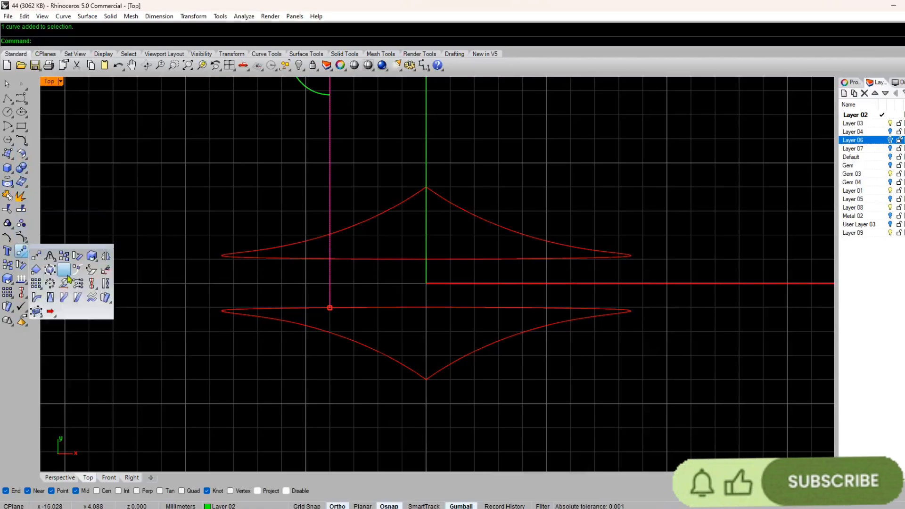
{"action": "left_click", "coordinate": [105, 270]}
{"action": "type", "text": "0"}
{"action": "key", "text": "Return"}
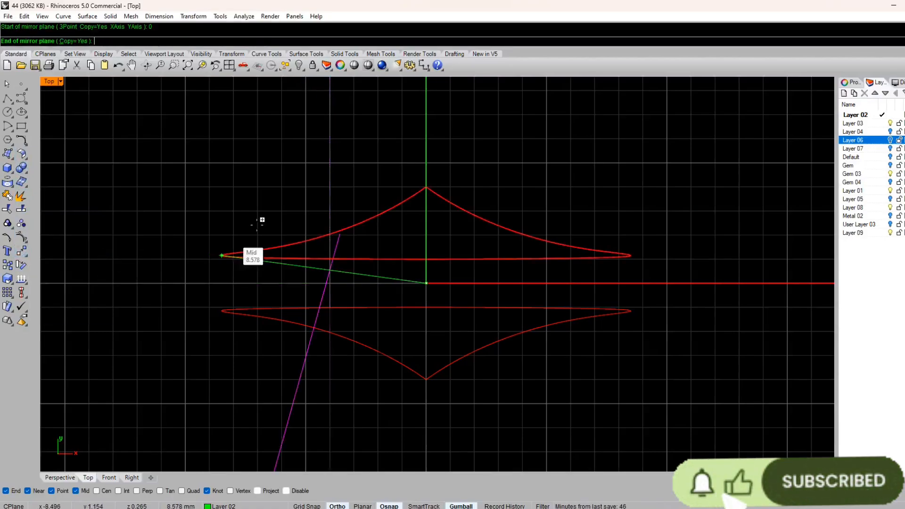
{"action": "left_click", "coordinate": [426, 116]}
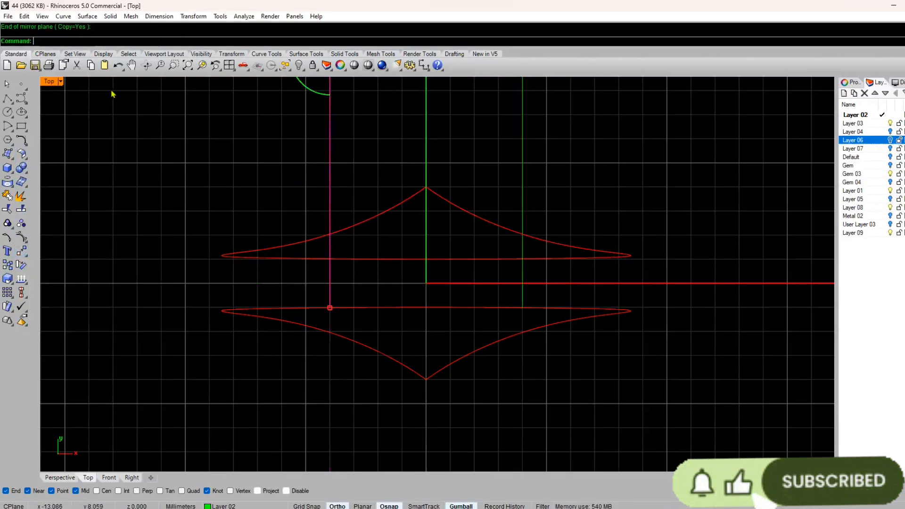
Step: Trim the bore curves and both lines against each other, keeping only the closed outline of the strip at the bottom of the ring
{"action": "left_click", "coordinate": [60, 479]}
{"action": "right_click_drag", "start_coordinate": [313, 366], "coordinate": [519, 265]}
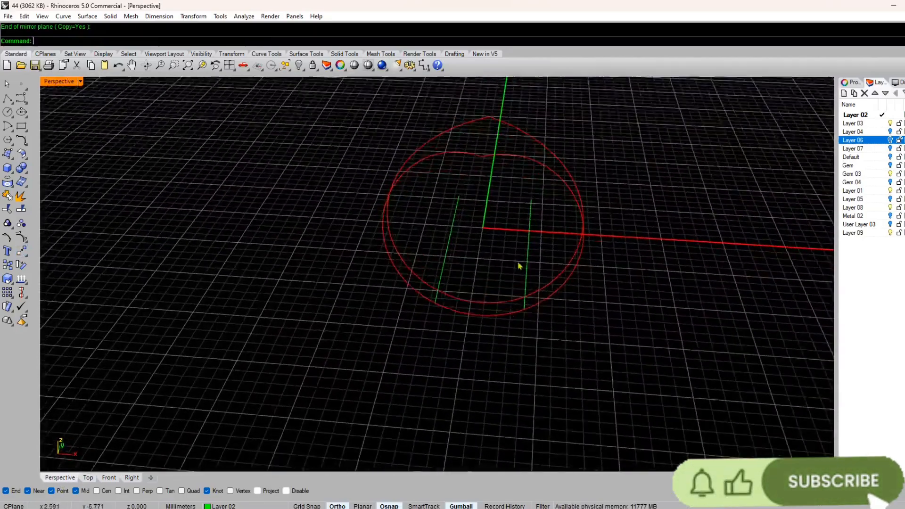
{"action": "key", "text": "ctrl+a"}
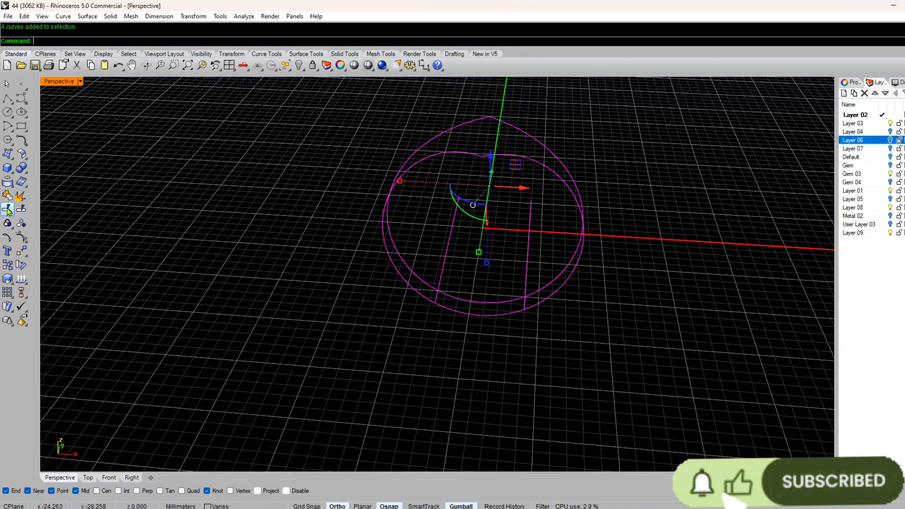
{"action": "left_click", "coordinate": [8, 209]}
{"action": "left_click_drag", "start_coordinate": [427, 240], "coordinate": [347, 311]}
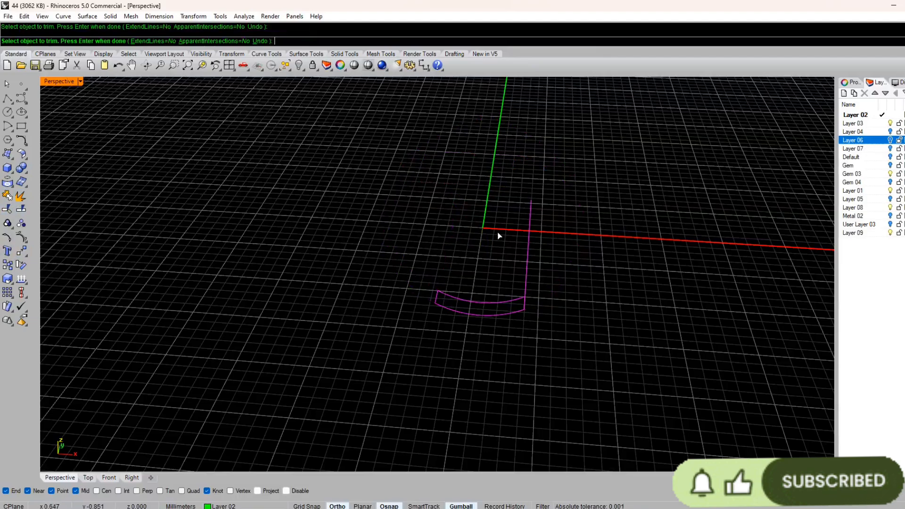
{"action": "left_click", "coordinate": [527, 251]}
{"action": "key", "text": "Return"}
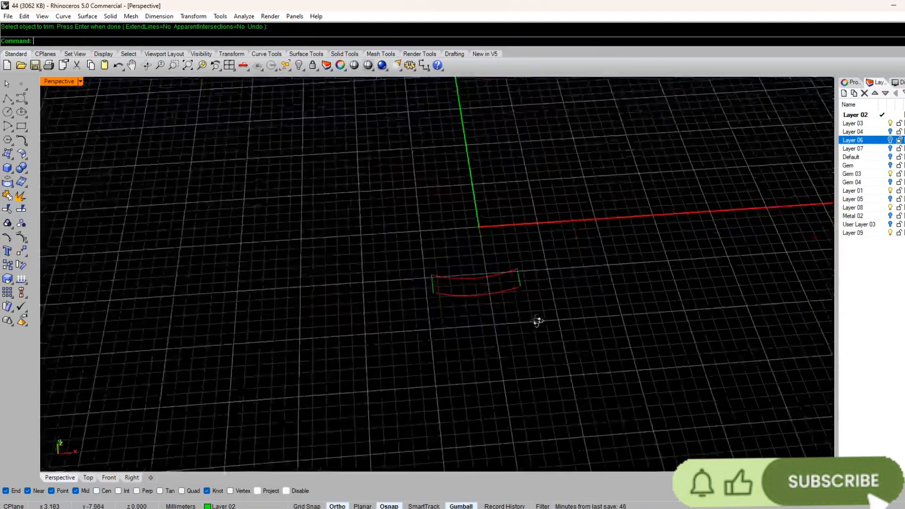
{"action": "right_click_drag", "start_coordinate": [535, 319], "coordinate": [342, 255]}
{"action": "left_click", "coordinate": [181, 17]}
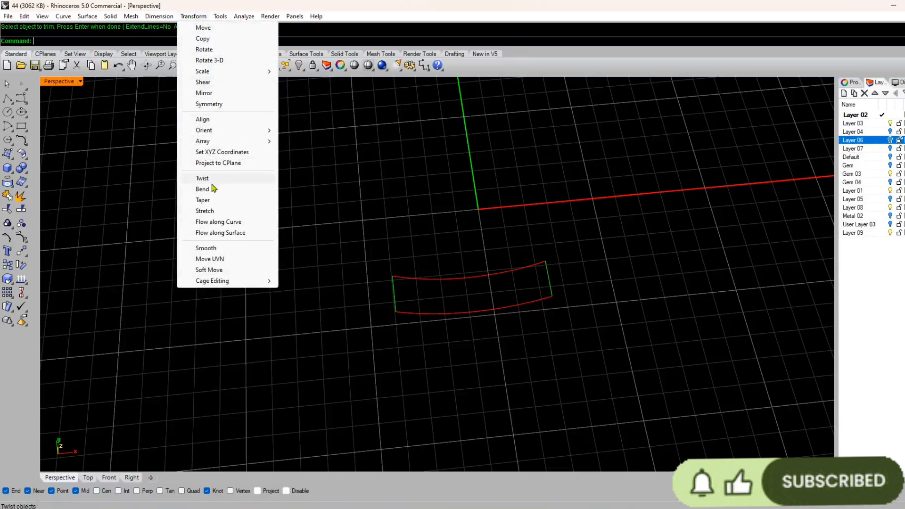
{"action": "mouse_move", "coordinate": [81, 18]}
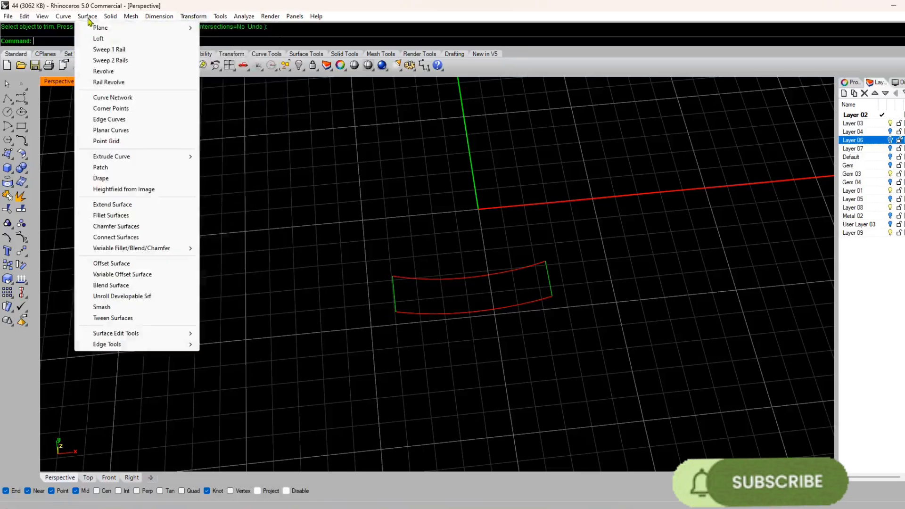
{"action": "left_click", "coordinate": [112, 61]}
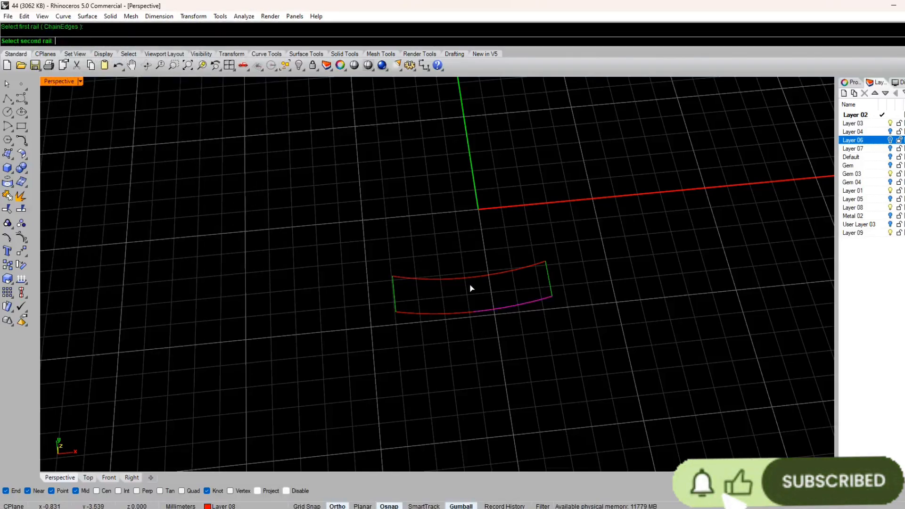
Step: Try to join the two halves of the trimmed front bore curve
{"action": "left_click_drag", "start_coordinate": [481, 317], "coordinate": [479, 333]}
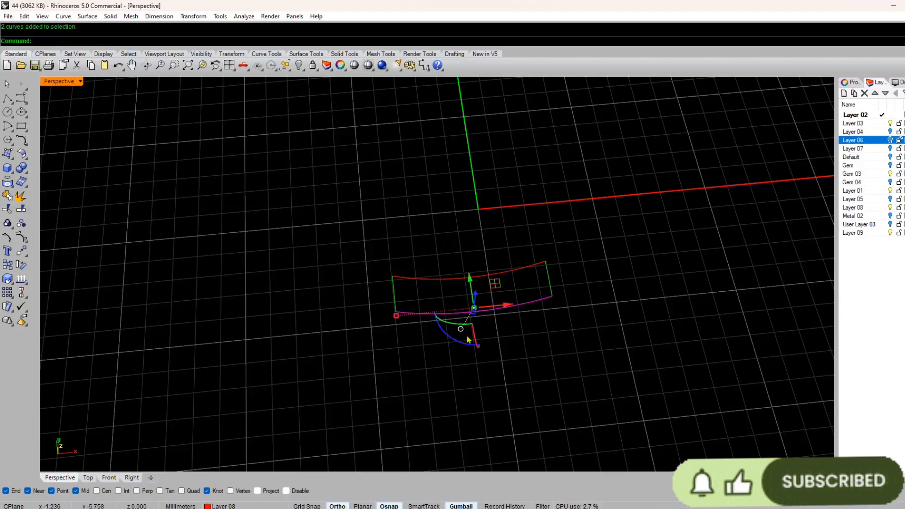
{"action": "key", "text": "ctrl+j"}
{"action": "left_click", "coordinate": [484, 312]}
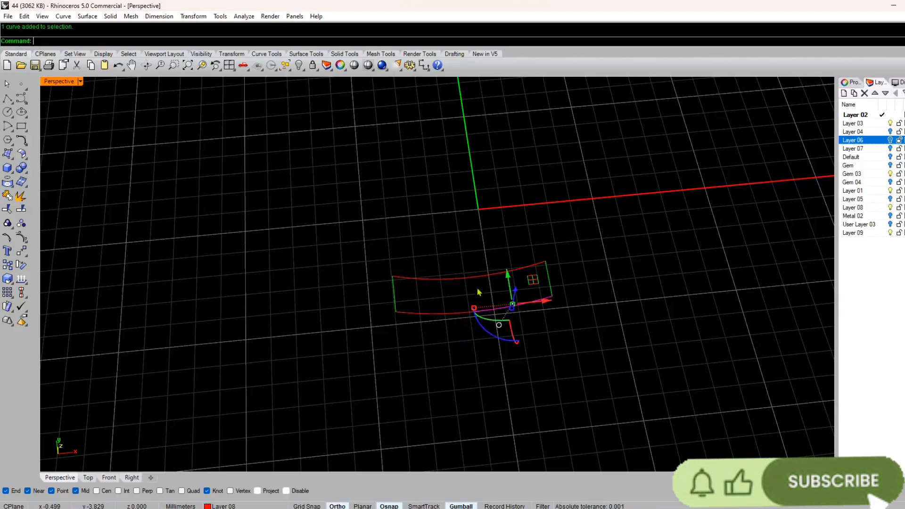
Step: Examine the mid-junctions of the front and back bore curves for gaps between their halves
{"action": "scroll", "coordinate": [481, 295], "scroll_direction": "up", "scroll_amount": 10}
{"action": "scroll", "coordinate": [443, 277], "scroll_direction": "down", "scroll_amount": 6}
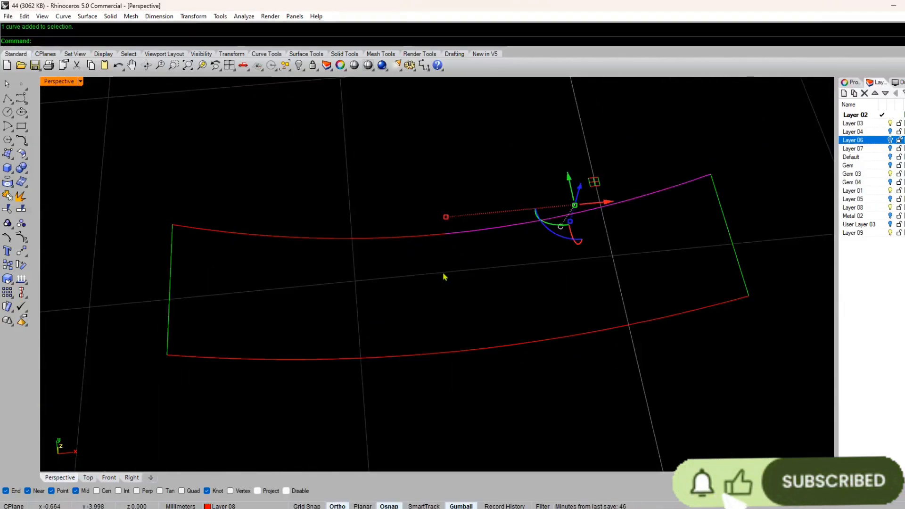
{"action": "scroll", "coordinate": [450, 358], "scroll_direction": "up", "scroll_amount": 6}
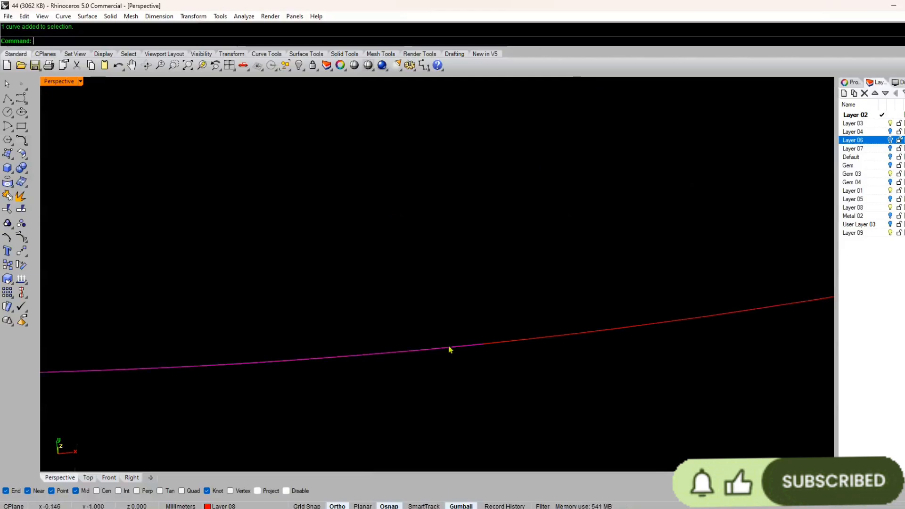
{"action": "left_click", "coordinate": [507, 344], "text": "shift"}
{"action": "left_click", "coordinate": [509, 375]}
{"action": "right_click_drag", "start_coordinate": [508, 375], "coordinate": [433, 355]}
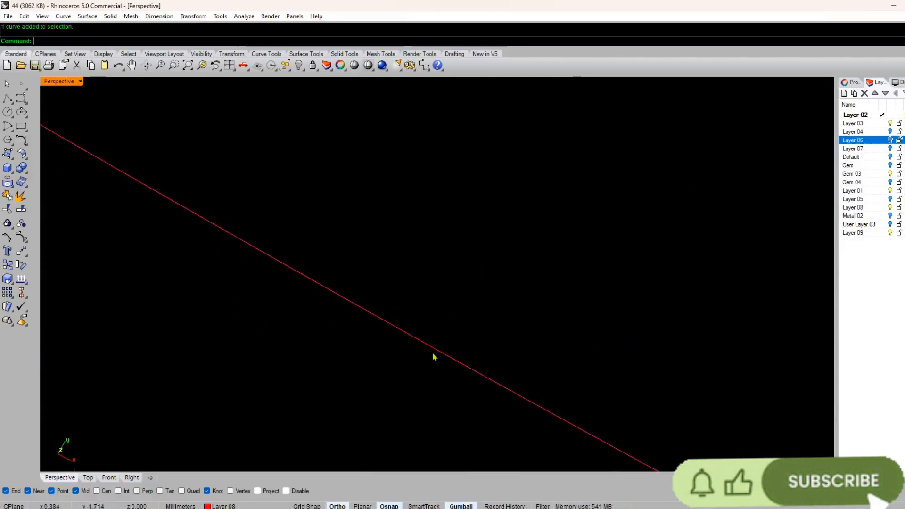
{"action": "scroll", "coordinate": [432, 350], "scroll_direction": "up", "scroll_amount": 5}
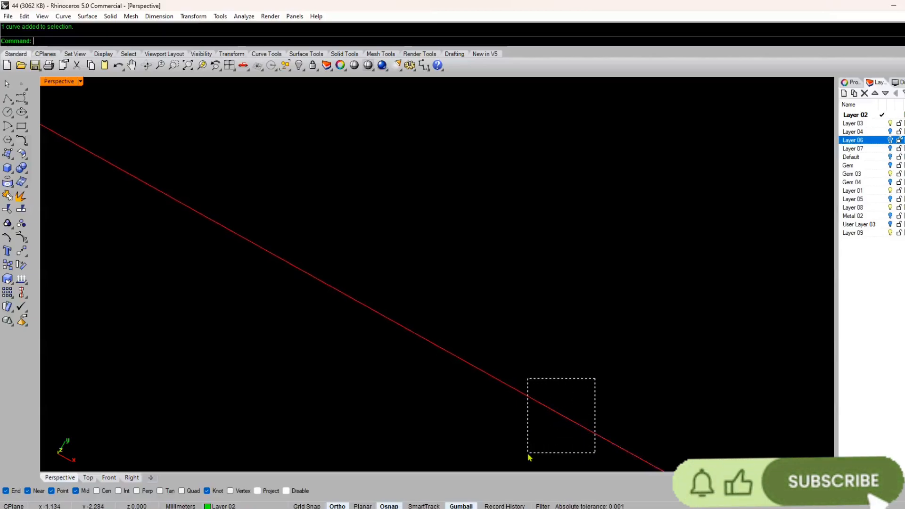
{"action": "left_click_drag", "start_coordinate": [529, 456], "coordinate": [529, 456]}
{"action": "scroll", "coordinate": [523, 389], "scroll_direction": "down", "scroll_amount": 15}
{"action": "key", "text": "Escape"}
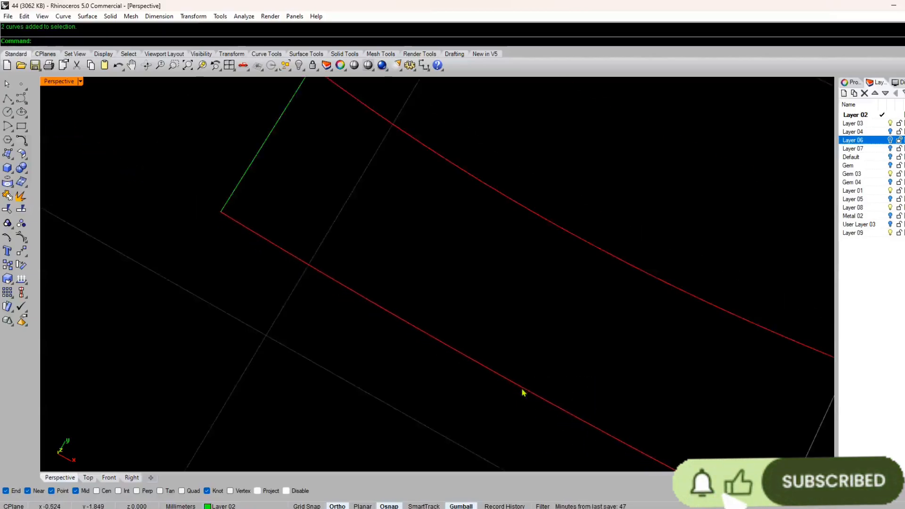
{"action": "right_click_drag", "start_coordinate": [524, 390], "coordinate": [572, 244]}
{"action": "scroll", "coordinate": [529, 263], "scroll_direction": "up", "scroll_amount": 10}
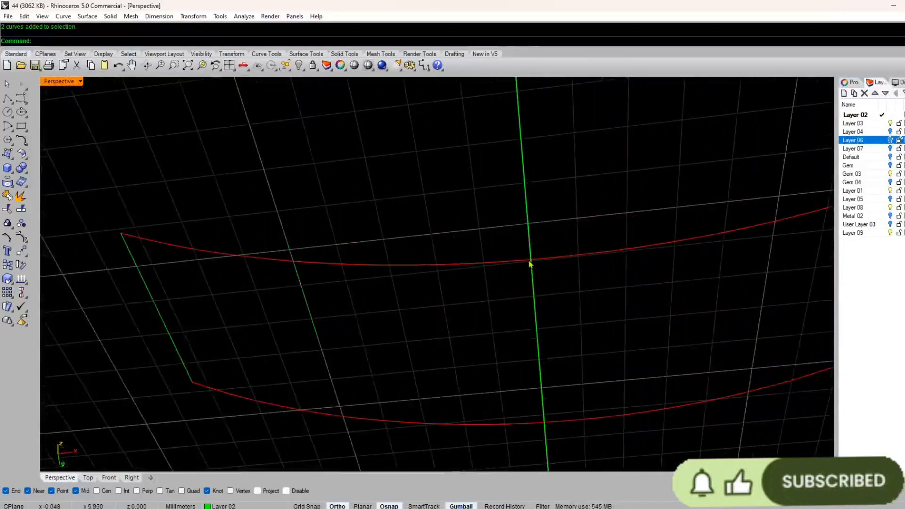
{"action": "left_click", "coordinate": [531, 262]}
{"action": "scroll", "coordinate": [539, 285], "scroll_direction": "down", "scroll_amount": 10}
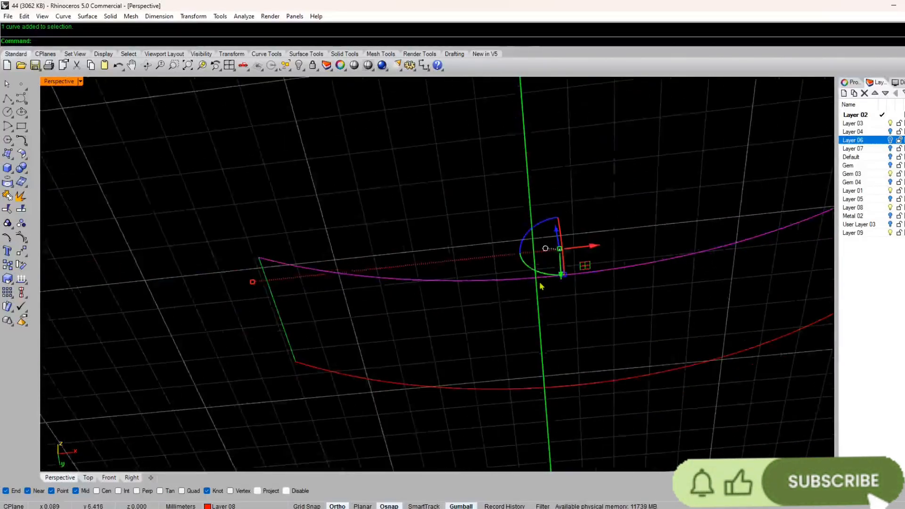
{"action": "right_click_drag", "start_coordinate": [541, 298], "coordinate": [580, 351]}
{"action": "key", "text": "Escape"}
{"action": "scroll", "coordinate": [528, 380], "scroll_direction": "down", "scroll_amount": 6}
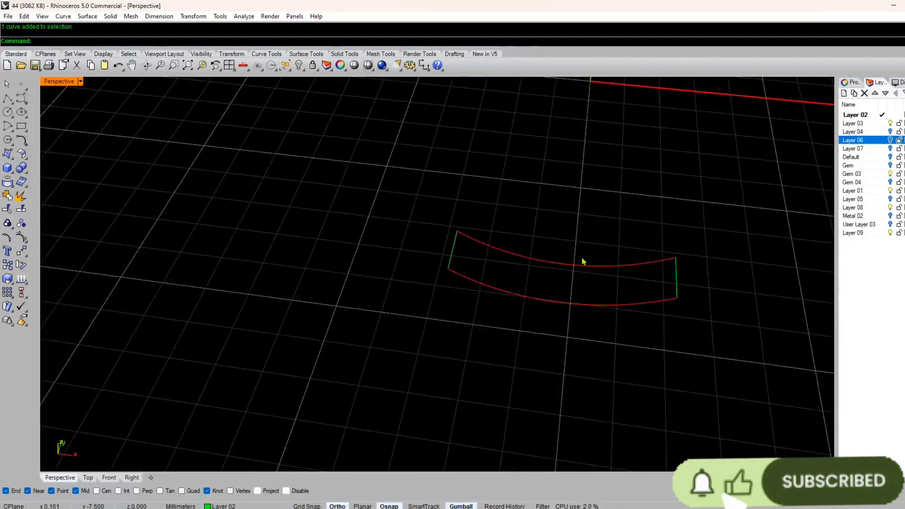
Step: Turn on control points for the right half of the back bore curve and snap its inner end point onto the left half's end
{"action": "left_click", "coordinate": [594, 267]}
{"action": "scroll", "coordinate": [561, 276], "scroll_direction": "up", "scroll_amount": 8}
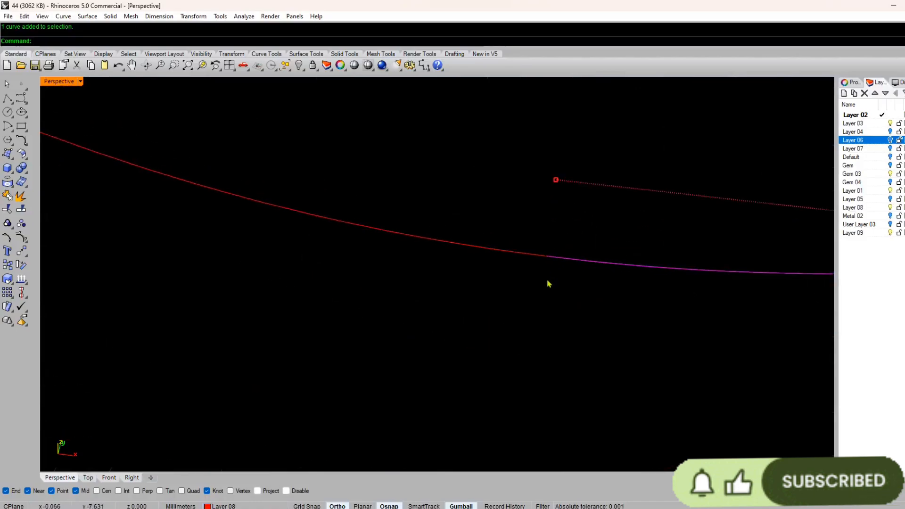
{"action": "scroll", "coordinate": [552, 263], "scroll_direction": "up", "scroll_amount": 10}
{"action": "key", "text": "Escape"}
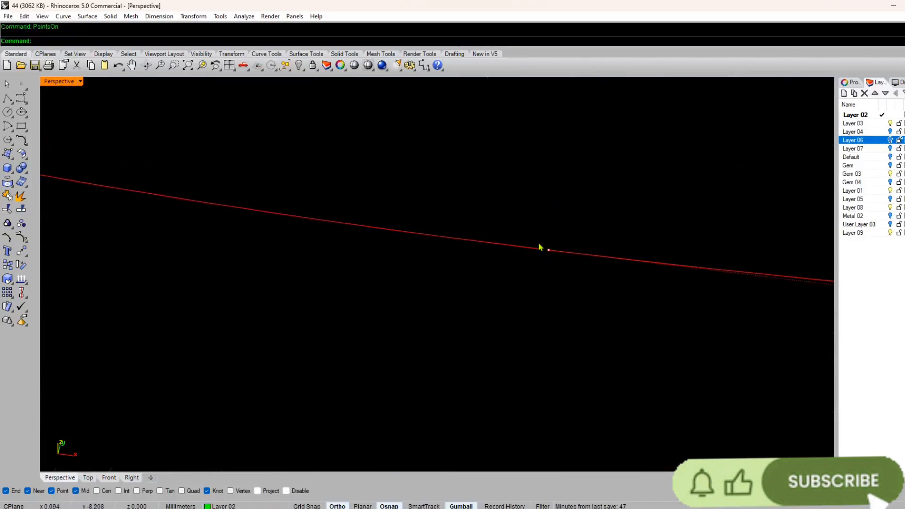
{"action": "left_click", "coordinate": [540, 258]}
{"action": "left_click_drag", "start_coordinate": [558, 257], "coordinate": [547, 256]}
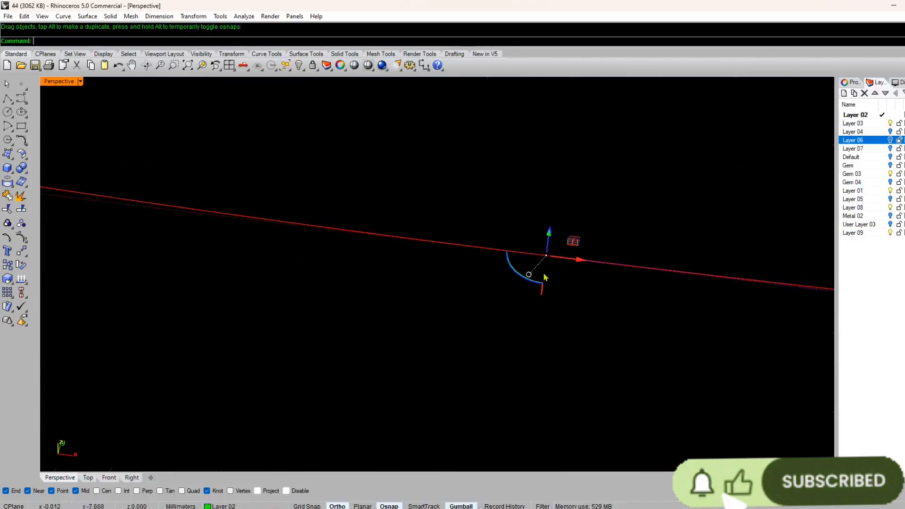
{"action": "key", "text": "Escape"}
{"action": "key", "text": "Escape"}
{"action": "scroll", "coordinate": [540, 267], "scroll_direction": "down", "scroll_amount": 16}
Step: Turn on control points for the right half of the front bore curve and snap its inner end point onto the left half's end
{"action": "left_click", "coordinate": [536, 315]}
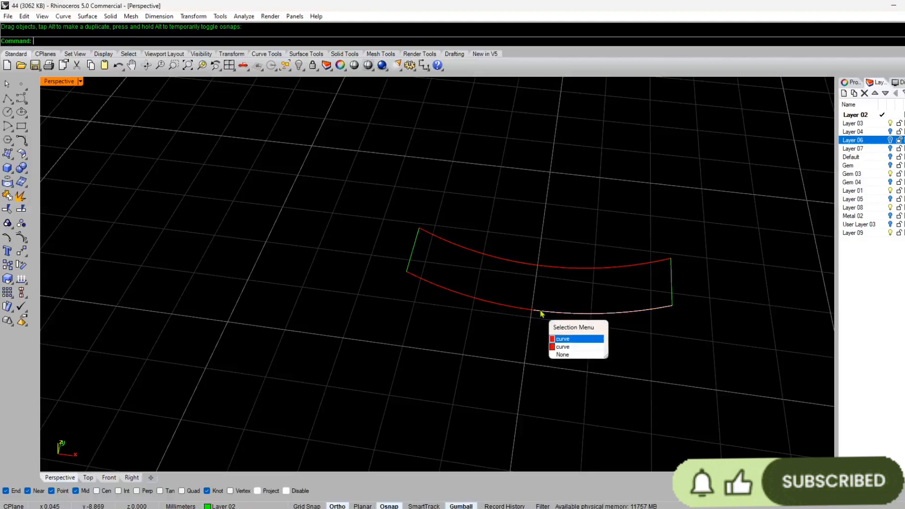
{"action": "left_click", "coordinate": [559, 343]}
{"action": "scroll", "coordinate": [542, 319], "scroll_direction": "up", "scroll_amount": 10}
{"action": "key", "text": "F10"}
{"action": "scroll", "coordinate": [540, 319], "scroll_direction": "up", "scroll_amount": 5}
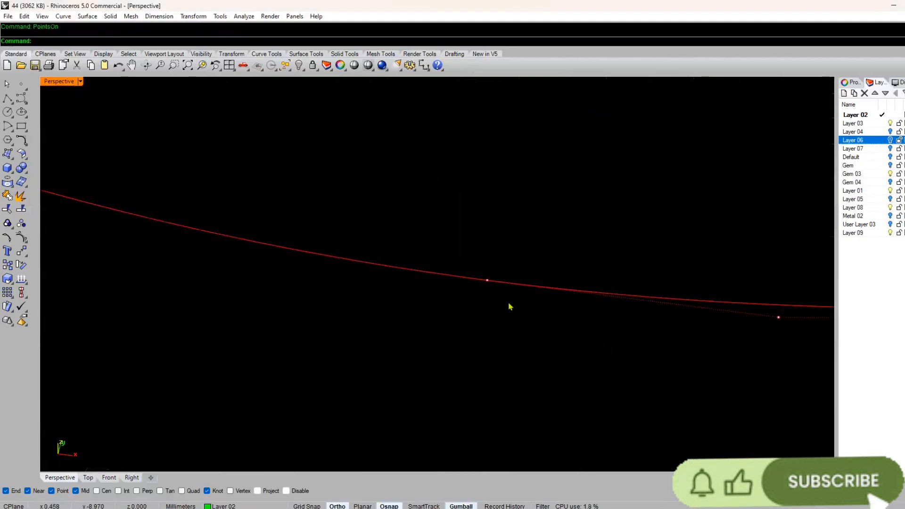
{"action": "left_click", "coordinate": [523, 307]}
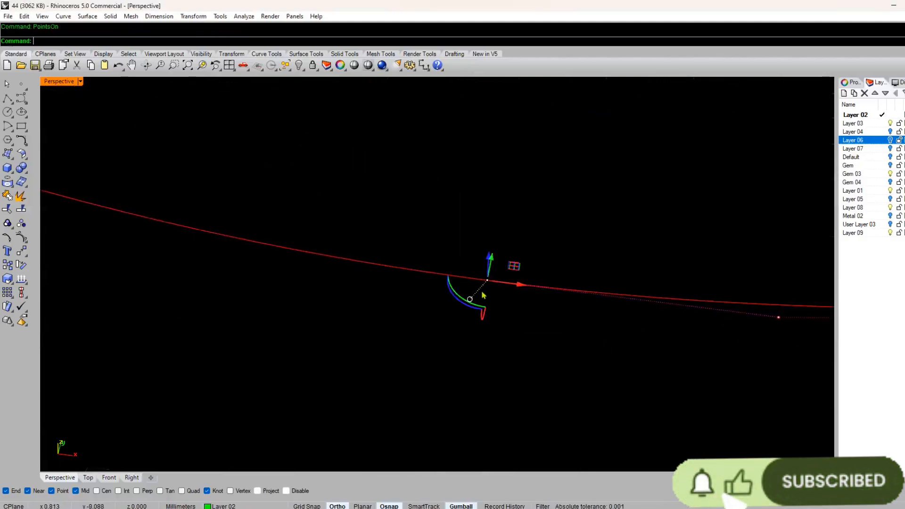
{"action": "left_click_drag", "start_coordinate": [519, 287], "coordinate": [489, 281]}
{"action": "left_click", "coordinate": [478, 280]}
{"action": "key", "text": "F10"}
{"action": "scroll", "coordinate": [491, 296], "scroll_direction": "down", "scroll_amount": 5}
Step: Join the halves of both bore curves and rebuild the two joined curves with 10 points and degree 3, deleting the input
{"action": "key", "text": "ctrl+a"}
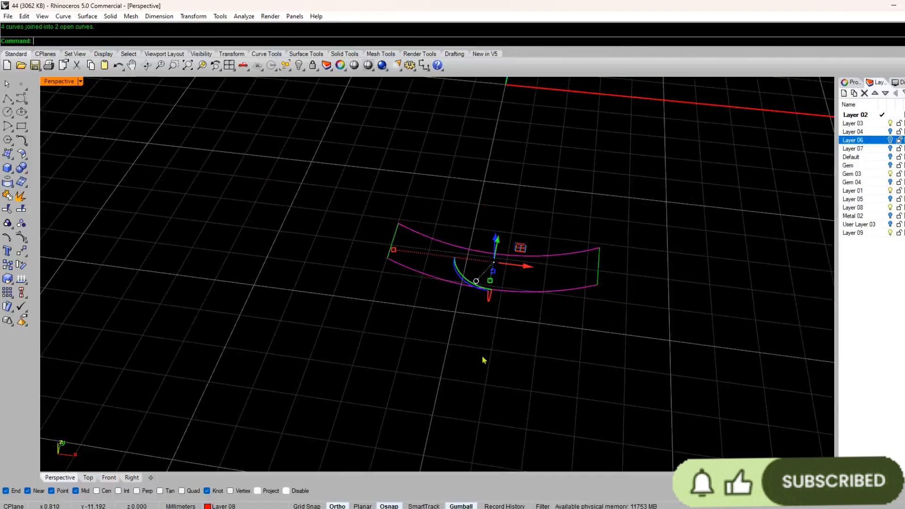
{"action": "left_click", "coordinate": [486, 313]}
{"action": "left_click_drag", "start_coordinate": [518, 228], "coordinate": [456, 332]}
{"action": "key", "text": "ctrl+r"}
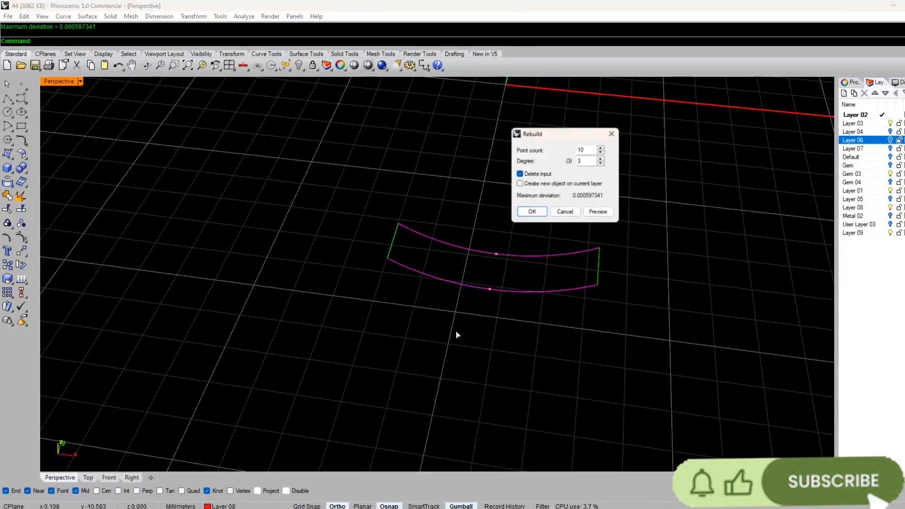
{"action": "key", "text": "Return"}
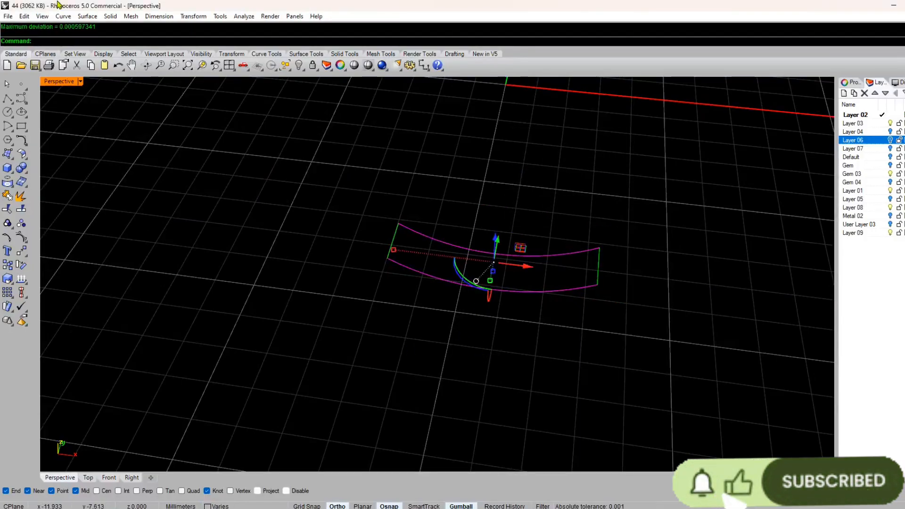
Step: Create a Sweep 2 Rails surface using the two rebuilt bore curves as rails and the two short straight lines as cross sections
{"action": "left_click", "coordinate": [89, 17]}
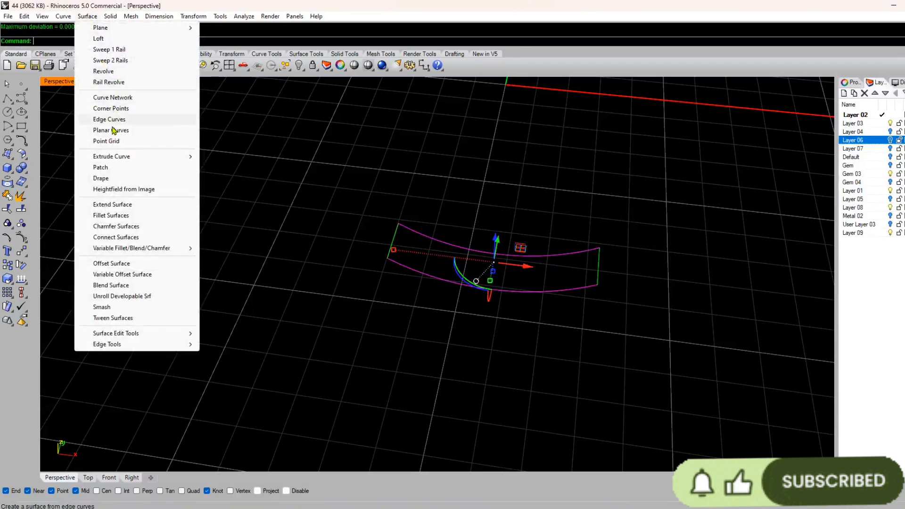
{"action": "mouse_move", "coordinate": [66, 17]}
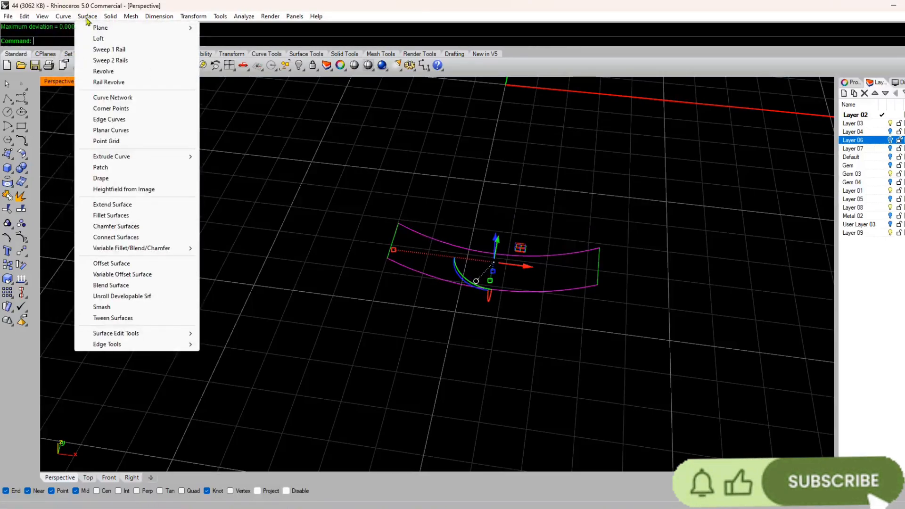
{"action": "left_click", "coordinate": [113, 60]}
{"action": "left_click", "coordinate": [598, 268]}
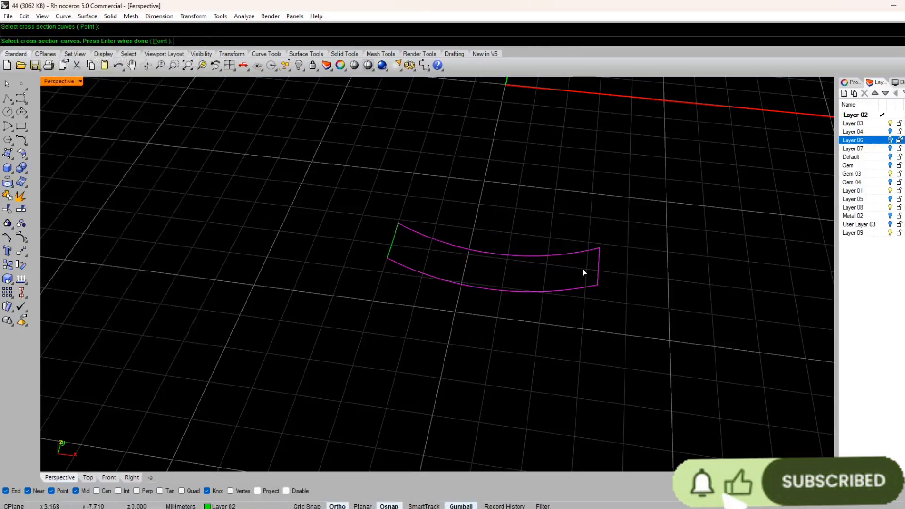
{"action": "left_click", "coordinate": [392, 249]}
{"action": "right_click", "coordinate": [392, 248]}
{"action": "left_click", "coordinate": [433, 334]}
{"action": "right_click_drag", "start_coordinate": [462, 326], "coordinate": [428, 299]}
Step: Try to offset the swept strip surface 0.5 mm outward without making it a solid
{"action": "left_click", "coordinate": [87, 16]}
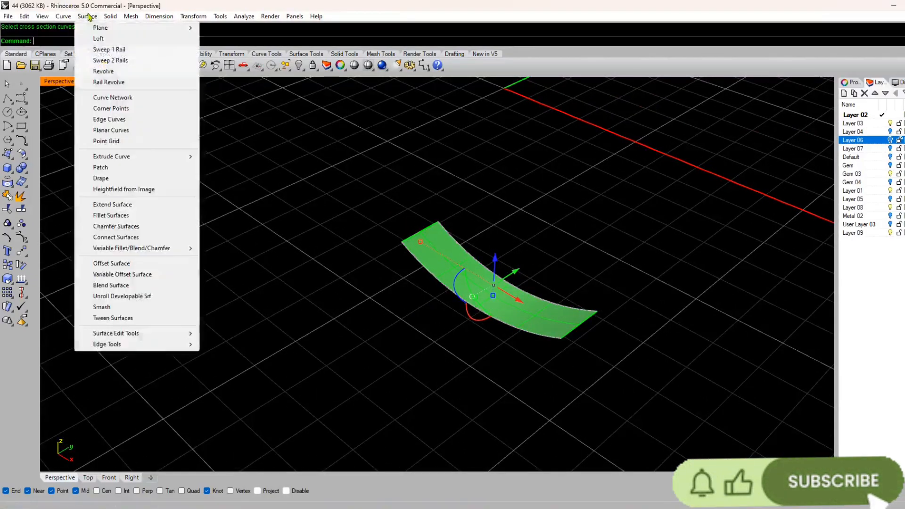
{"action": "left_click", "coordinate": [126, 262]}
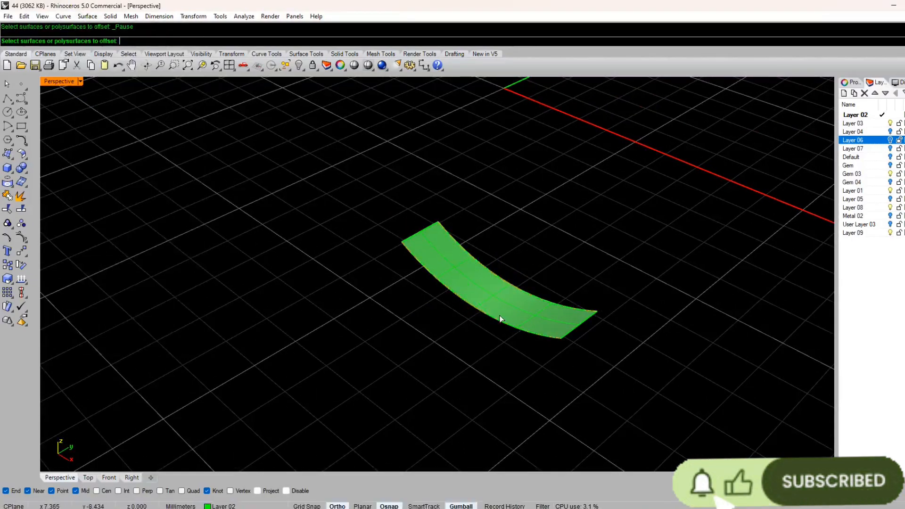
{"action": "left_click", "coordinate": [496, 288]}
{"action": "key", "text": "Return"}
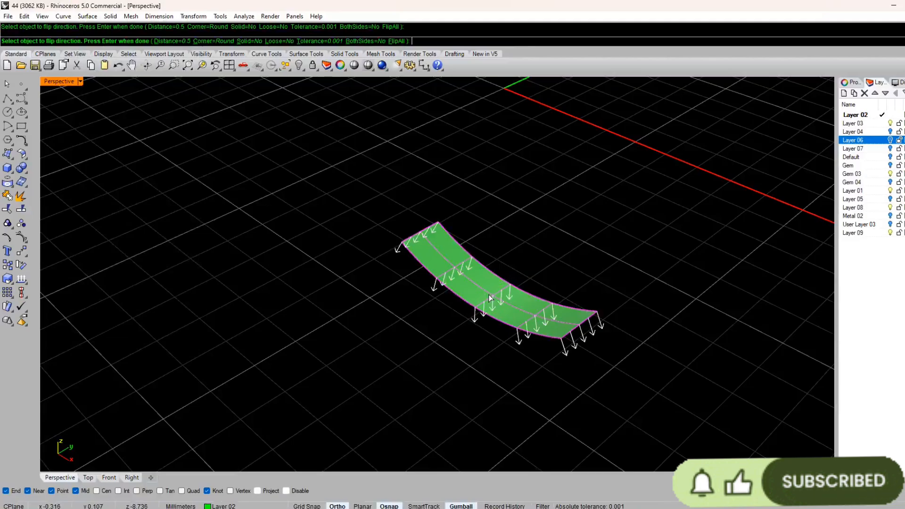
{"action": "key", "text": "Return"}
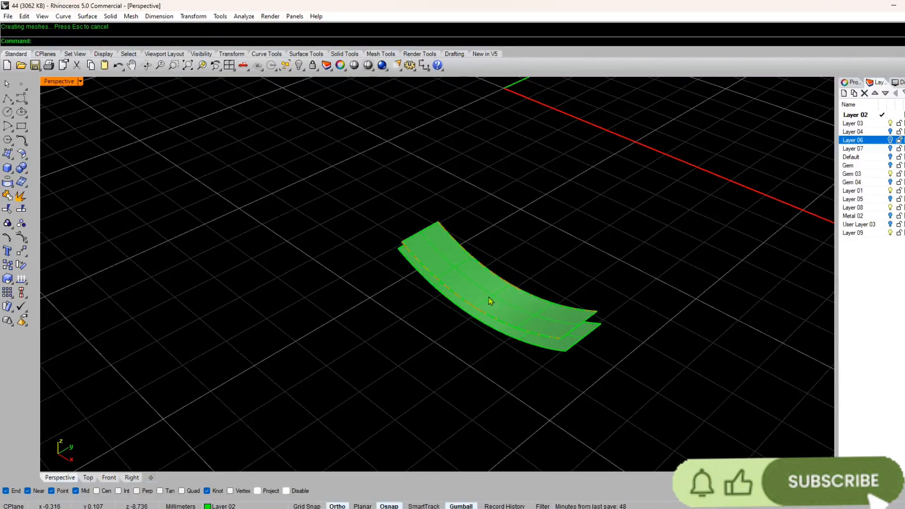
{"action": "key", "text": "ctrl+z"}
Step: Try to offset the strip surface 0.5 mm toward the ring's centre as a solid
{"action": "key", "text": "Return"}
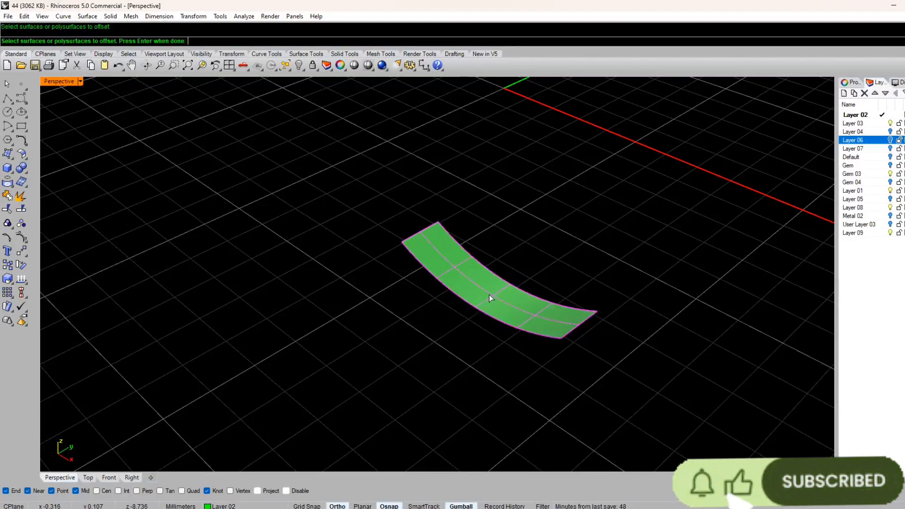
{"action": "left_click", "coordinate": [462, 253]}
{"action": "key", "text": "Return"}
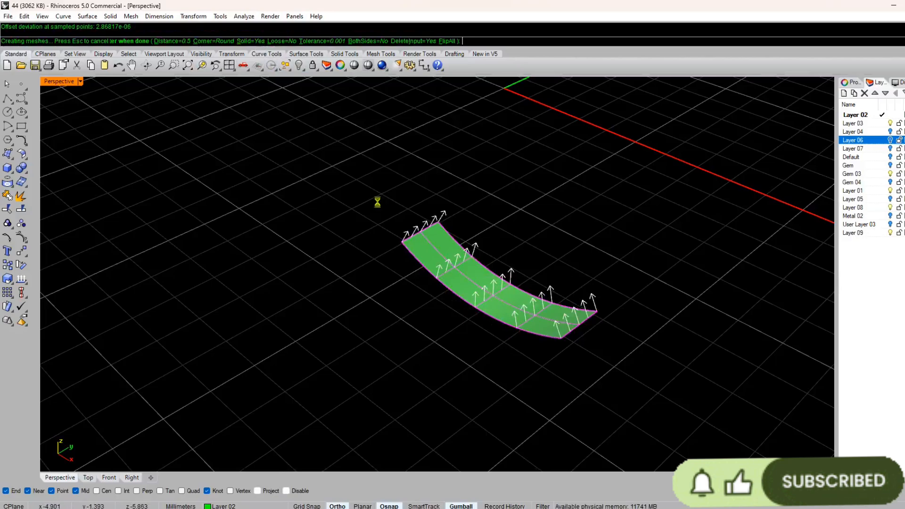
{"action": "key", "text": "Return"}
{"action": "key", "text": "ctrl+z"}
Step: Offset the strip surface 0.5 mm outward as a solid, away from the ring's centre
{"action": "key", "text": "Return"}
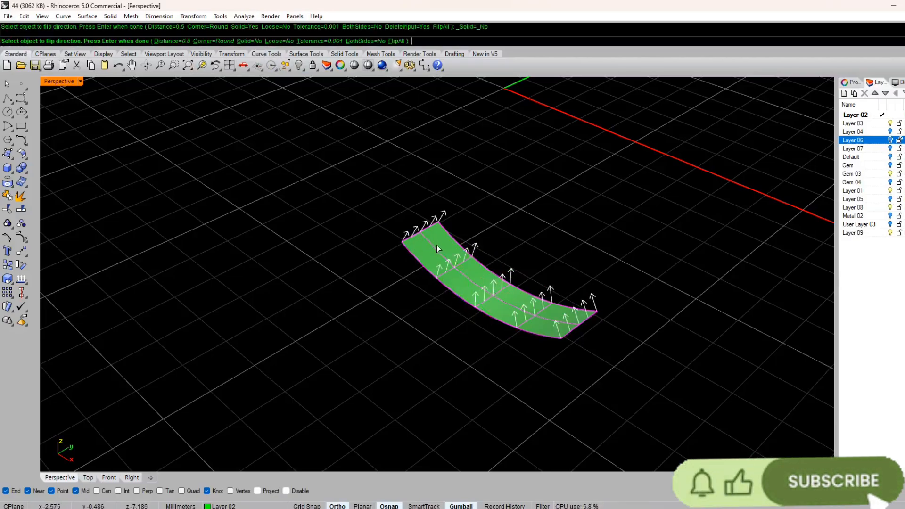
{"action": "key", "text": "Return"}
{"action": "key", "text": "Escape"}
{"action": "right_click_drag", "start_coordinate": [561, 306], "coordinate": [490, 293]}
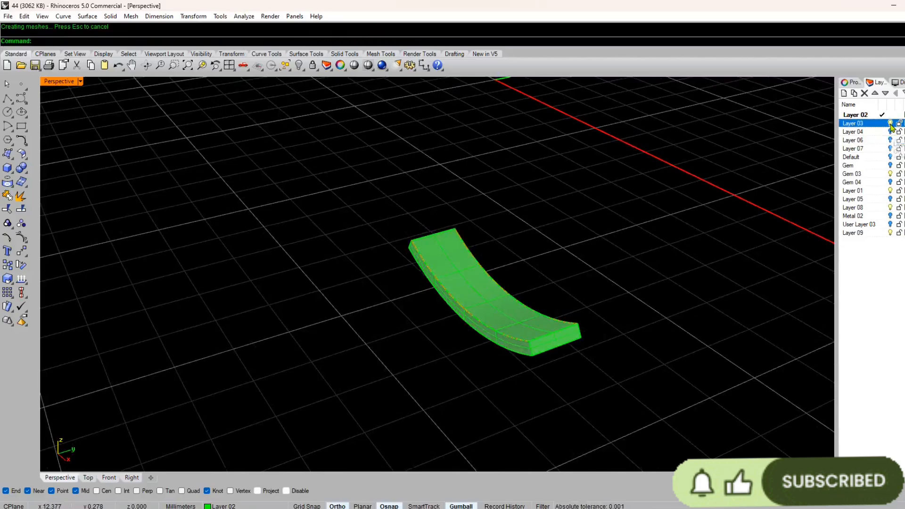
Step: Hide Layer 03 and show the Default layer and Layer 06 around the solid strip
{"action": "left_click", "coordinate": [891, 157]}
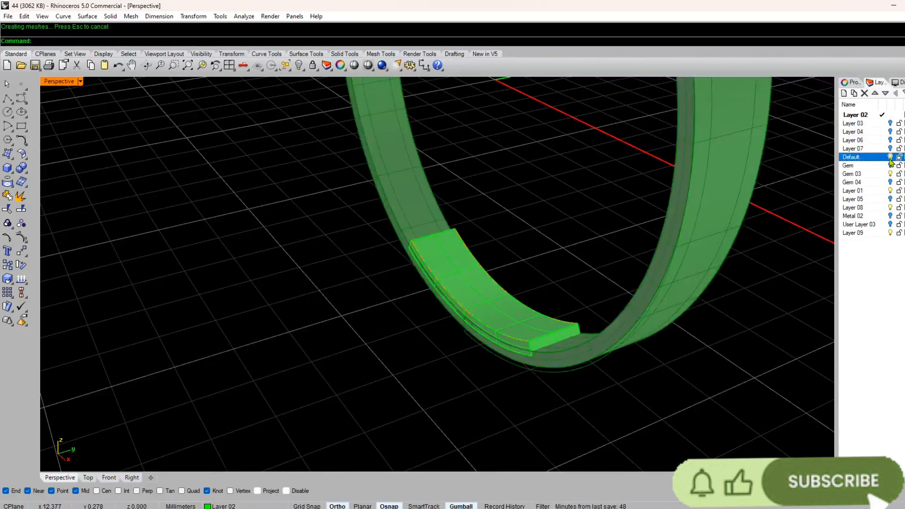
{"action": "right_click_drag", "start_coordinate": [535, 344], "coordinate": [573, 338]}
{"action": "scroll", "coordinate": [536, 361], "scroll_direction": "down", "scroll_amount": 7}
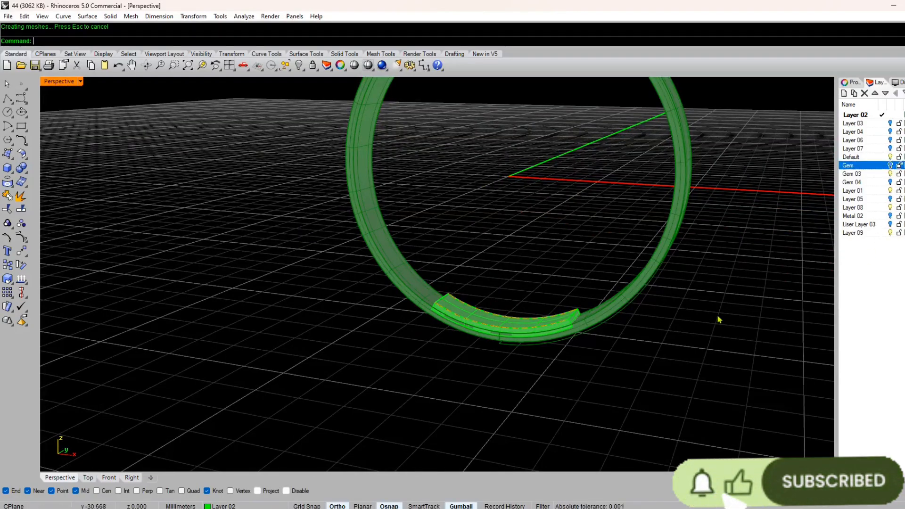
{"action": "left_click", "coordinate": [890, 141]}
{"action": "scroll", "coordinate": [467, 295], "scroll_direction": "up", "scroll_amount": 10}
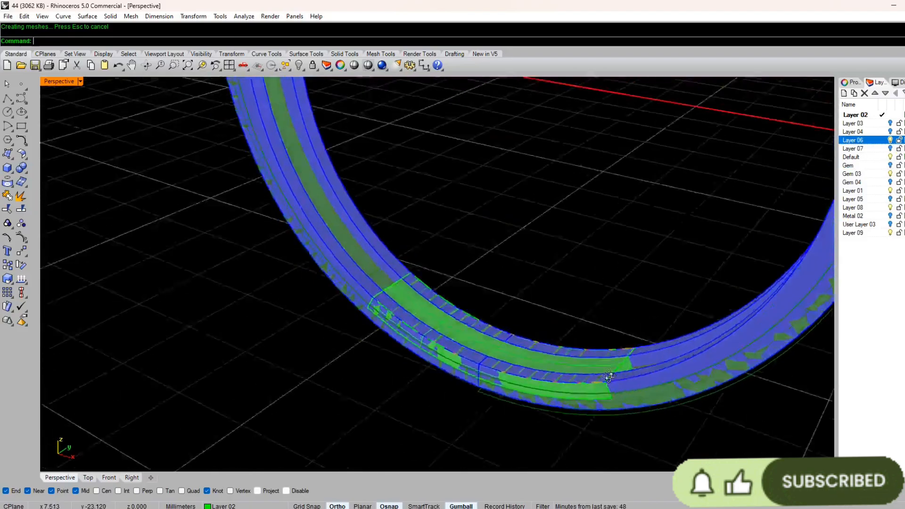
Step: Examine from several angles how the solid strip fits between the ring's side walls and outer shell
{"action": "scroll", "coordinate": [467, 295], "scroll_direction": "down", "scroll_amount": 7}
{"action": "scroll", "coordinate": [460, 311], "scroll_direction": "up", "scroll_amount": 5}
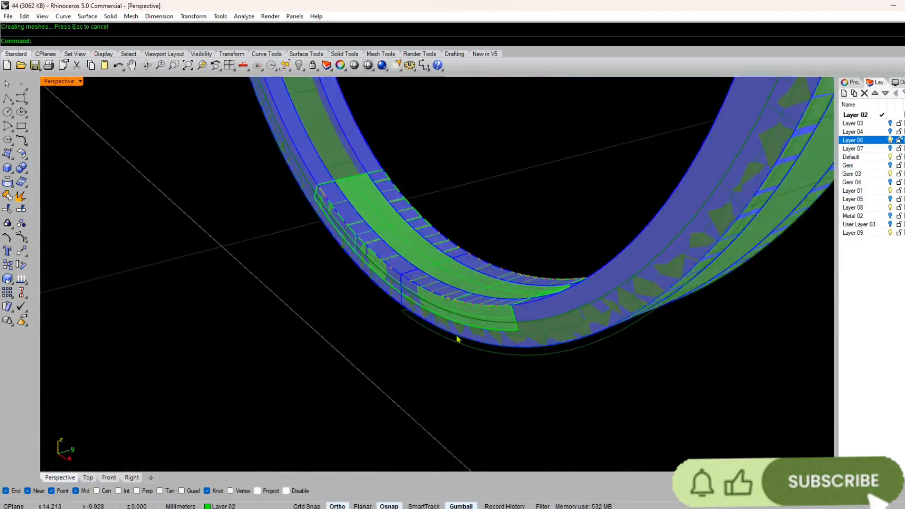
{"action": "left_click", "coordinate": [461, 348]}
{"action": "scroll", "coordinate": [461, 353], "scroll_direction": "up", "scroll_amount": 10}
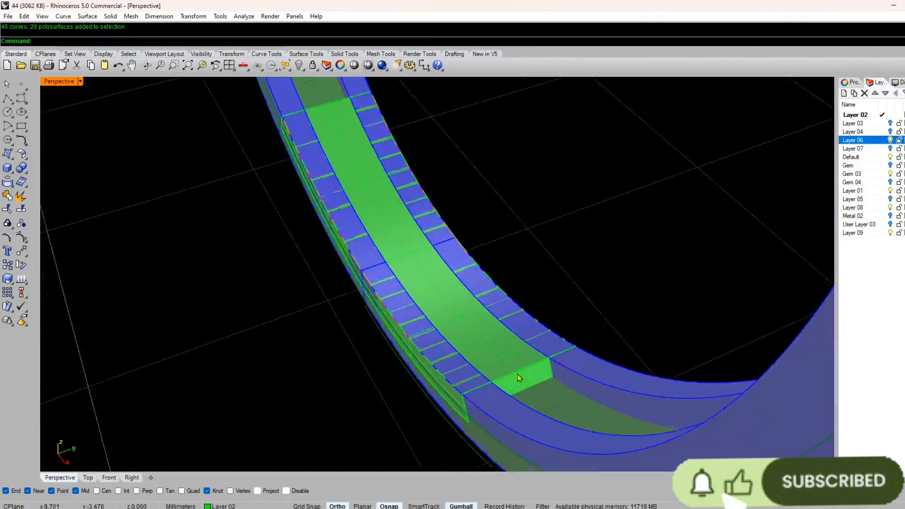
{"action": "scroll", "coordinate": [457, 356], "scroll_direction": "down", "scroll_amount": 7}
{"action": "scroll", "coordinate": [448, 374], "scroll_direction": "up", "scroll_amount": 6}
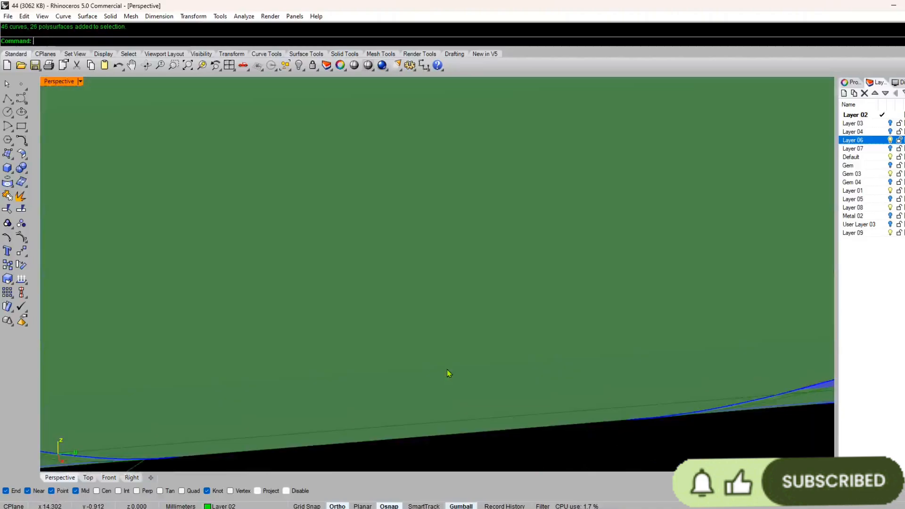
{"action": "scroll", "coordinate": [448, 374], "scroll_direction": "down", "scroll_amount": 5}
{"action": "right_click_drag", "start_coordinate": [449, 374], "coordinate": [536, 325]}
{"action": "scroll", "coordinate": [460, 375], "scroll_direction": "up", "scroll_amount": 3}
{"action": "scroll", "coordinate": [536, 325], "scroll_direction": "down", "scroll_amount": 6}
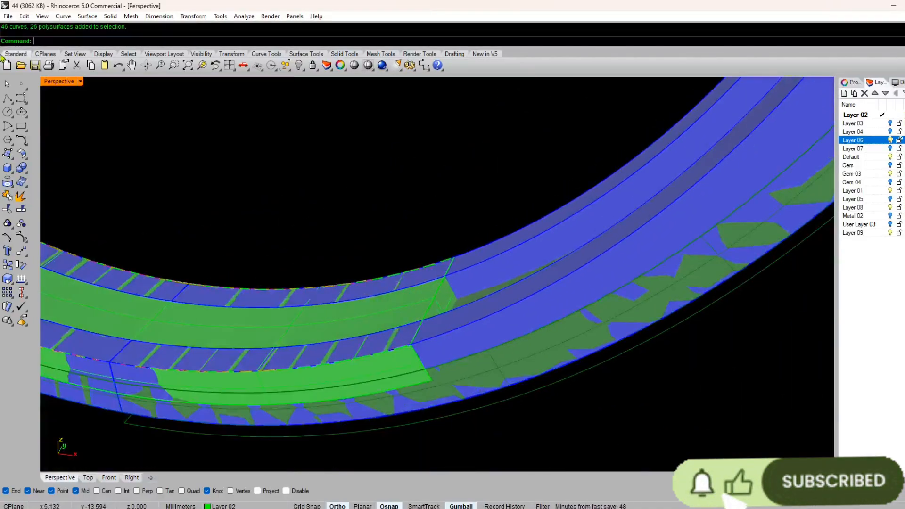
{"action": "left_click", "coordinate": [230, 67]}
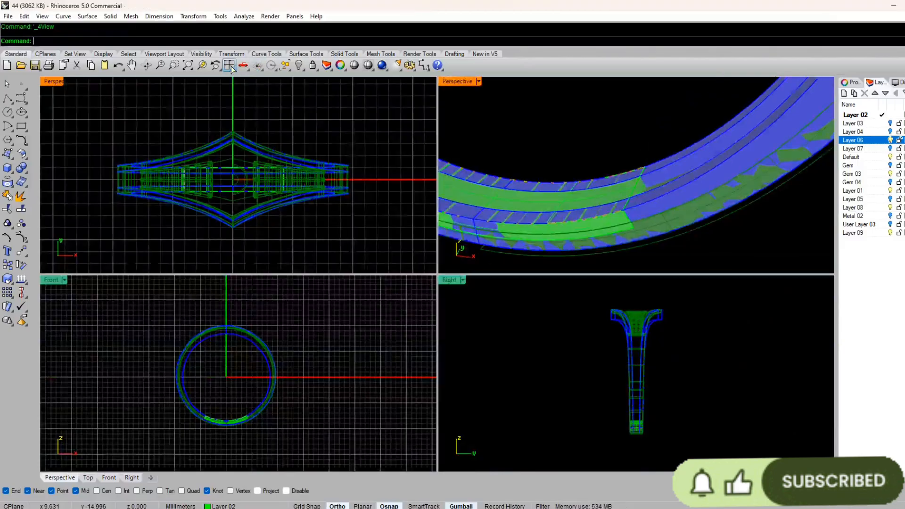
{"action": "key", "text": "ctrl+m"}
{"action": "right_click_drag", "start_coordinate": [470, 175], "coordinate": [378, 333]}
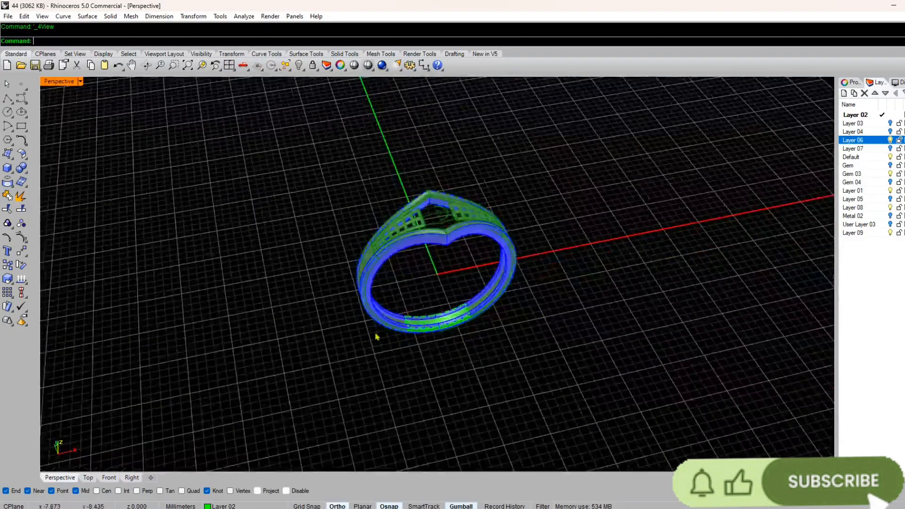
{"action": "scroll", "coordinate": [483, 357], "scroll_direction": "up", "scroll_amount": 8}
{"action": "scroll", "coordinate": [346, 356], "scroll_direction": "down", "scroll_amount": 10}
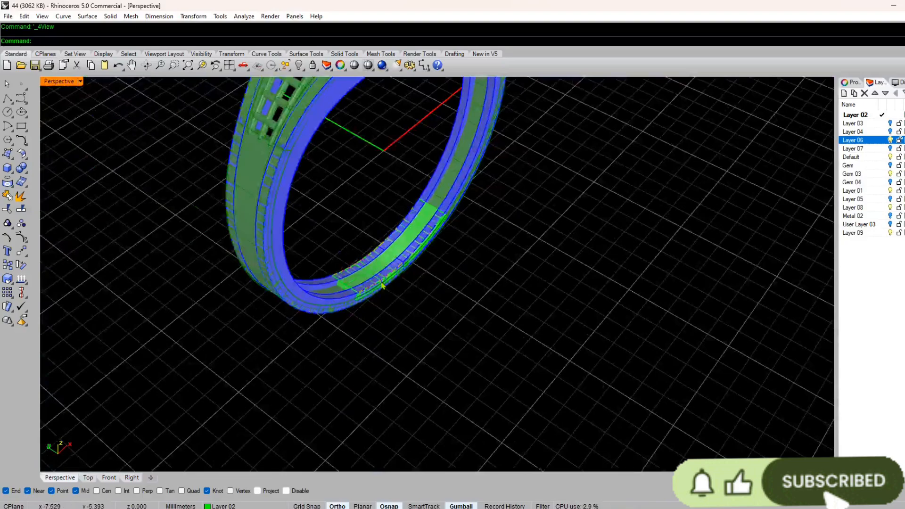
{"action": "right_click_drag", "start_coordinate": [382, 285], "coordinate": [328, 293]}
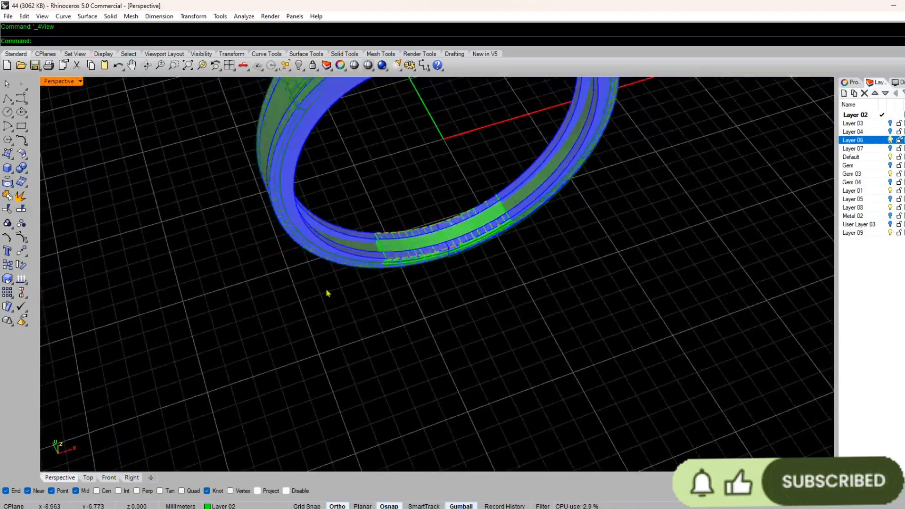
Step: Undo the last layer visibility change and examine the solid strip against the outer shell
{"action": "key", "text": "ctrl+z"}
{"action": "scroll", "coordinate": [390, 246], "scroll_direction": "up", "scroll_amount": 6}
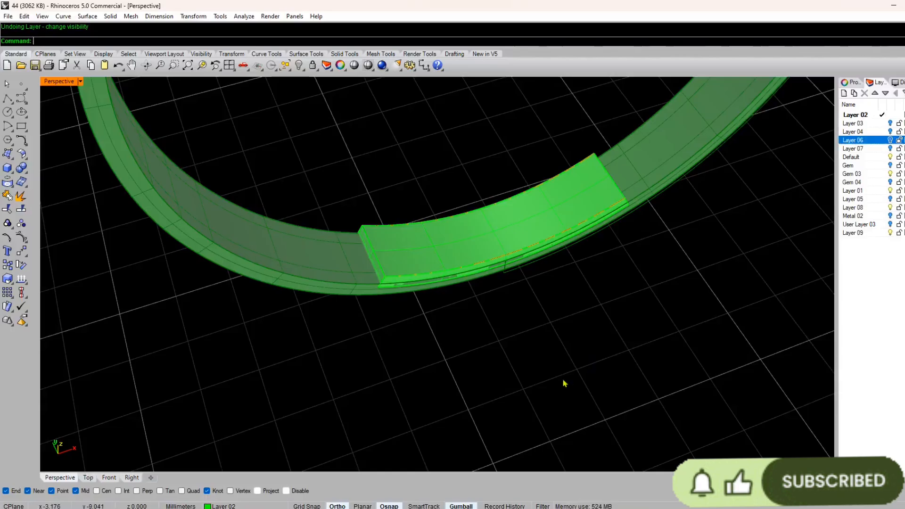
{"action": "scroll", "coordinate": [565, 384], "scroll_direction": "down", "scroll_amount": 5}
{"action": "right_click_drag", "start_coordinate": [564, 384], "coordinate": [443, 326]}
{"action": "scroll", "coordinate": [443, 326], "scroll_direction": "up", "scroll_amount": 12}
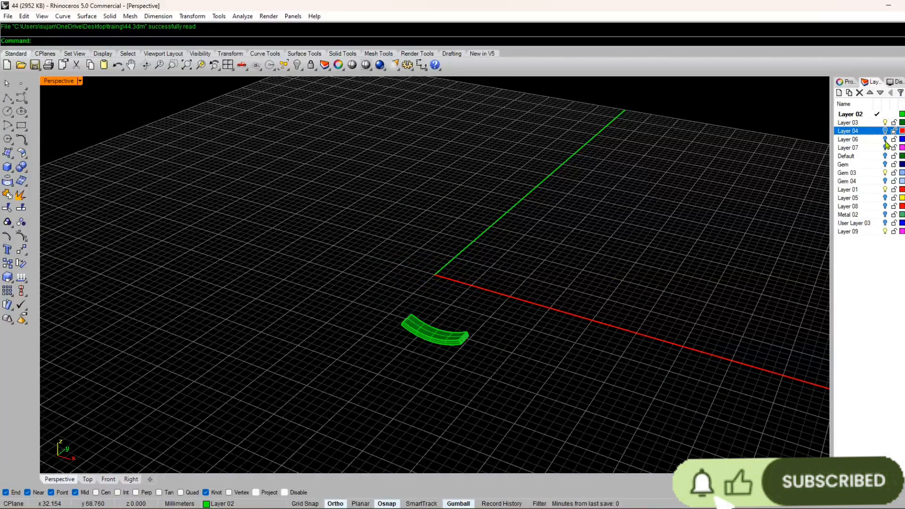
Step: Show Layer 06, Default and User Layer 03, and hide Layer 04 to display the whole ring
{"action": "left_click", "coordinate": [886, 140]}
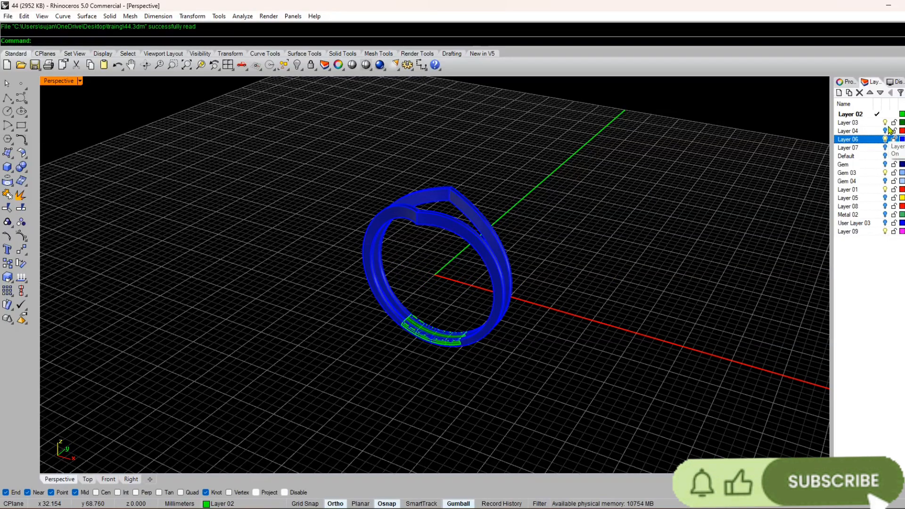
{"action": "left_click", "coordinate": [886, 123]}
{"action": "left_click", "coordinate": [885, 156]}
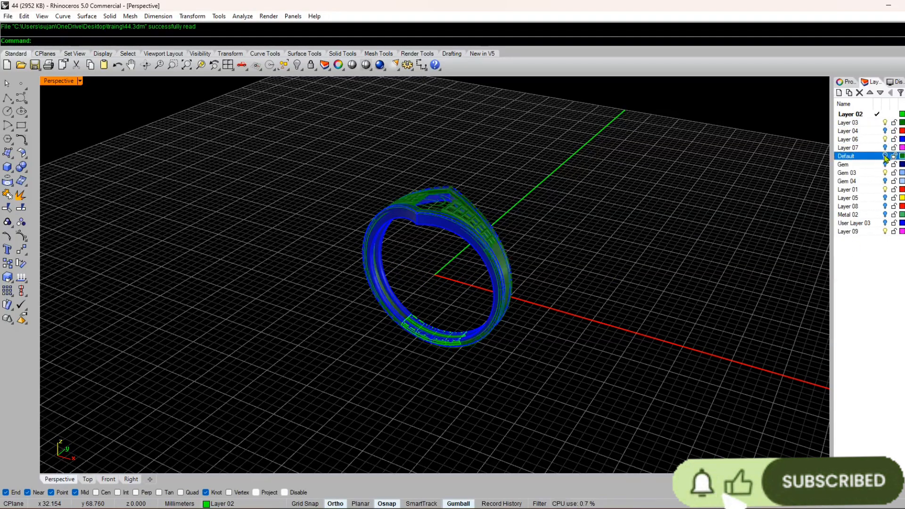
{"action": "left_click", "coordinate": [886, 223]}
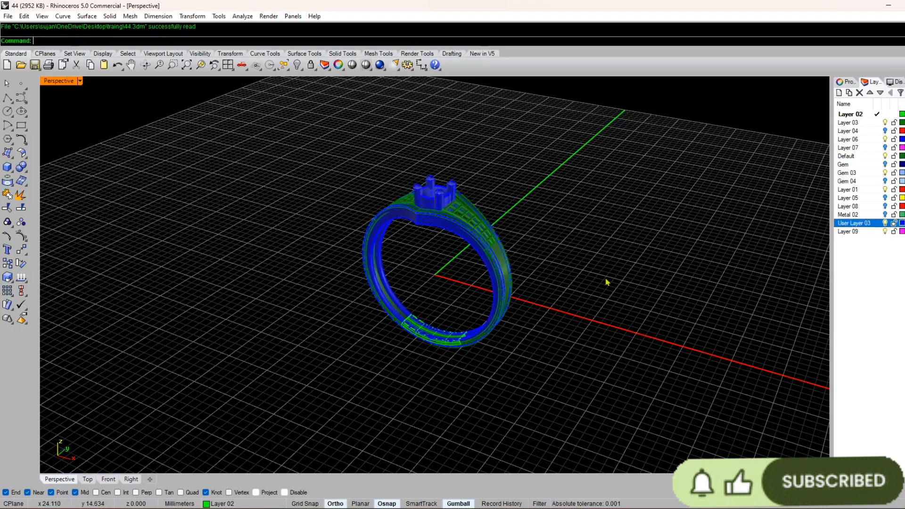
Step: Examine the assembled ring, including the bottom strip, lattice shoulders and stone head, in perspective and four-view layouts
{"action": "scroll", "coordinate": [368, 144], "scroll_direction": "up", "scroll_amount": 6}
{"action": "scroll", "coordinate": [370, 146], "scroll_direction": "down", "scroll_amount": 7}
{"action": "scroll", "coordinate": [419, 211], "scroll_direction": "up", "scroll_amount": 7}
{"action": "right_click_drag", "start_coordinate": [424, 264], "coordinate": [475, 381]}
{"action": "scroll", "coordinate": [475, 381], "scroll_direction": "up", "scroll_amount": 8}
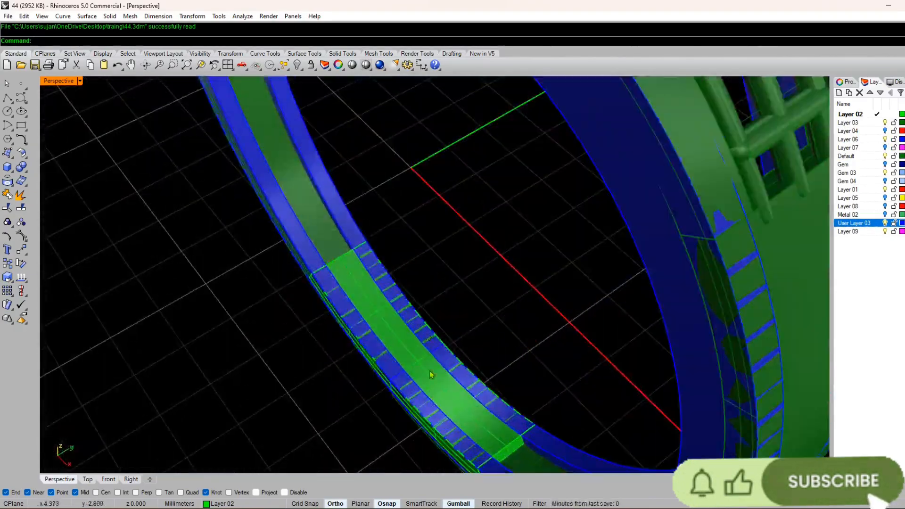
{"action": "scroll", "coordinate": [395, 198], "scroll_direction": "down", "scroll_amount": 3}
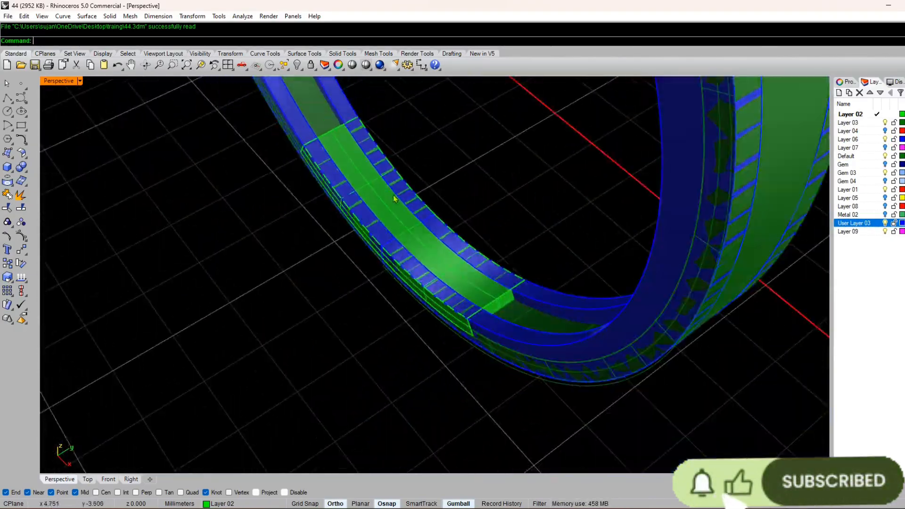
{"action": "right_click_drag", "start_coordinate": [491, 308], "coordinate": [558, 350]}
{"action": "scroll", "coordinate": [558, 349], "scroll_direction": "up", "scroll_amount": 5}
{"action": "scroll", "coordinate": [469, 309], "scroll_direction": "down", "scroll_amount": 4}
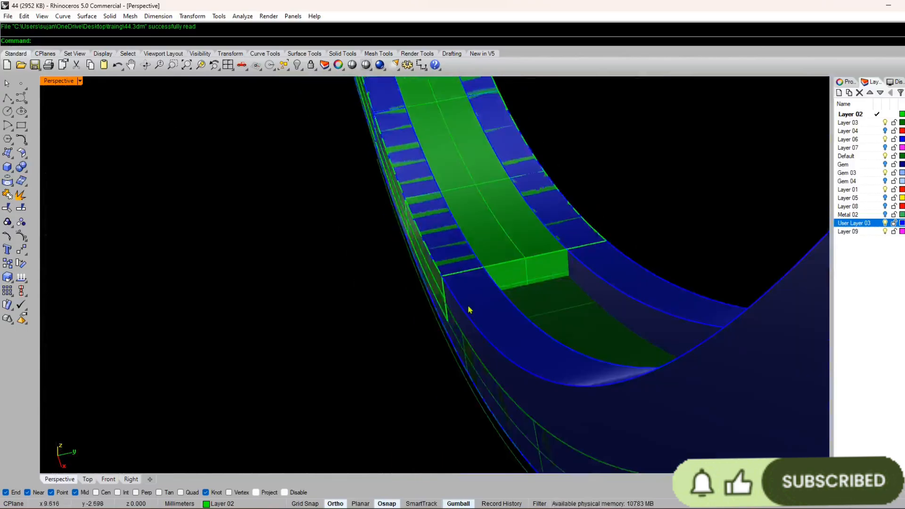
{"action": "right_click_drag", "start_coordinate": [468, 309], "coordinate": [448, 226]}
{"action": "scroll", "coordinate": [531, 215], "scroll_direction": "down", "scroll_amount": 5}
{"action": "scroll", "coordinate": [467, 273], "scroll_direction": "down", "scroll_amount": 6}
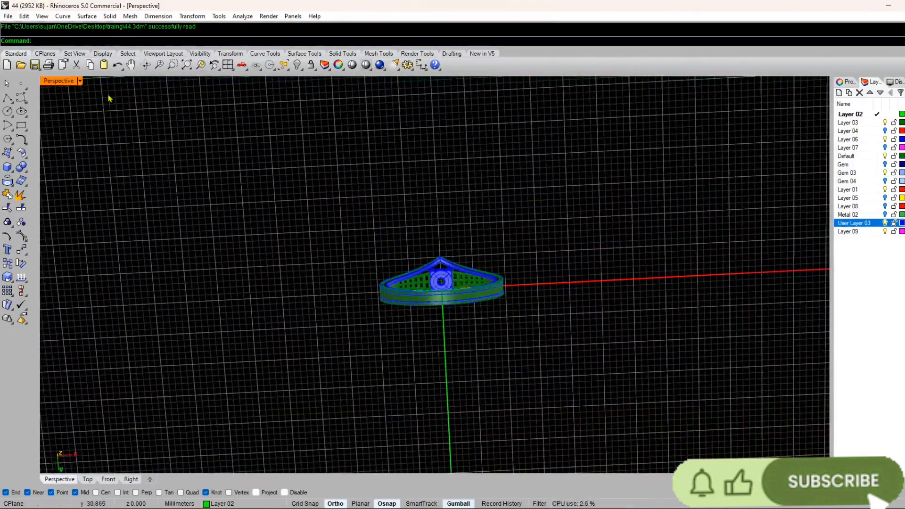
{"action": "left_click", "coordinate": [229, 64]}
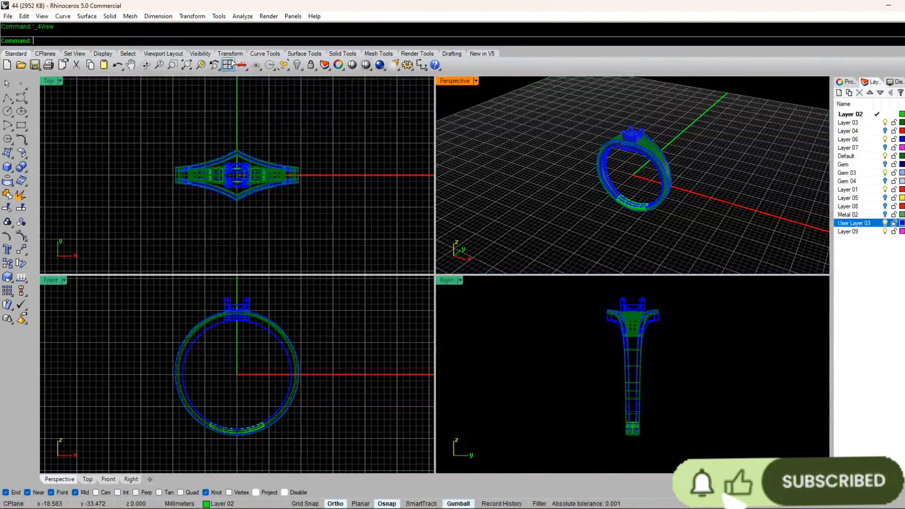
{"action": "double_click", "coordinate": [454, 82]}
{"action": "scroll", "coordinate": [440, 213], "scroll_direction": "up", "scroll_amount": 5}
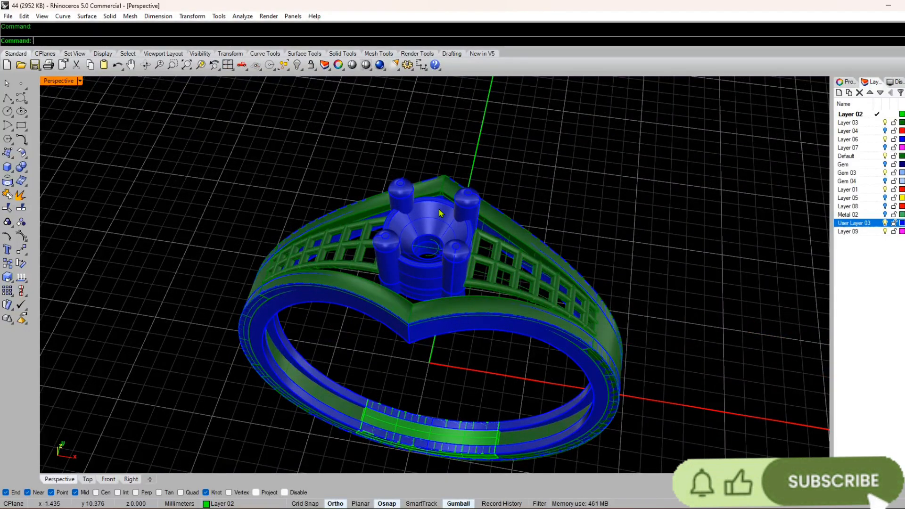
Step: Hide the perspective grid and assign all visible ring parts to Layer 03
{"action": "key", "text": "F7"}
{"action": "scroll", "coordinate": [391, 212], "scroll_direction": "down", "scroll_amount": 4}
{"action": "left_click_drag", "start_coordinate": [576, 174], "coordinate": [183, 308]}
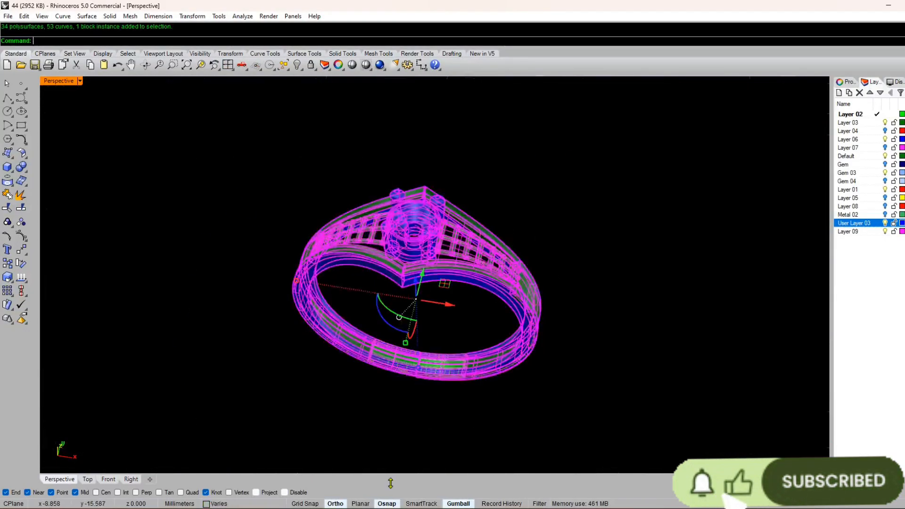
{"action": "left_click", "coordinate": [215, 504]}
{"action": "left_click", "coordinate": [236, 378]}
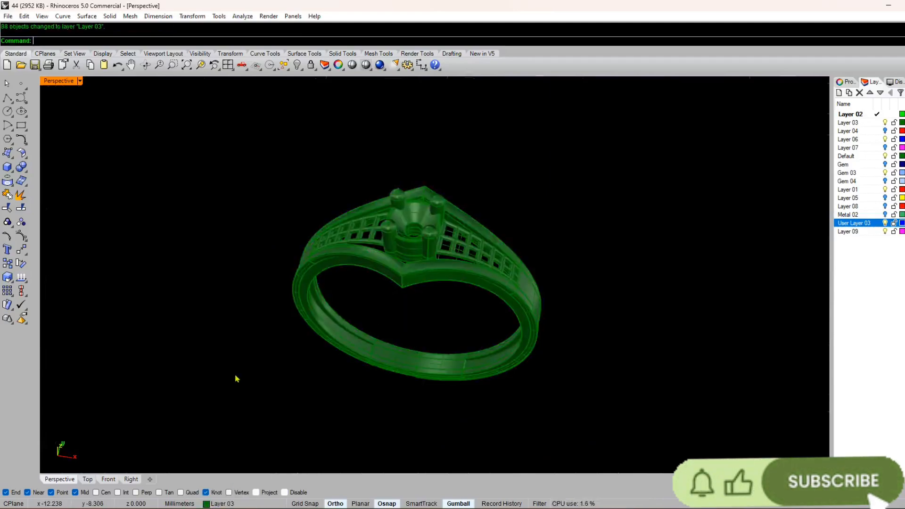
Step: Examine the single-coloured ring from several angles, checking the bore, the lattice shoulders and the head
{"action": "scroll", "coordinate": [394, 302], "scroll_direction": "up", "scroll_amount": 6}
{"action": "right_click_drag", "start_coordinate": [395, 302], "coordinate": [376, 274]}
{"action": "scroll", "coordinate": [378, 283], "scroll_direction": "down", "scroll_amount": 5}
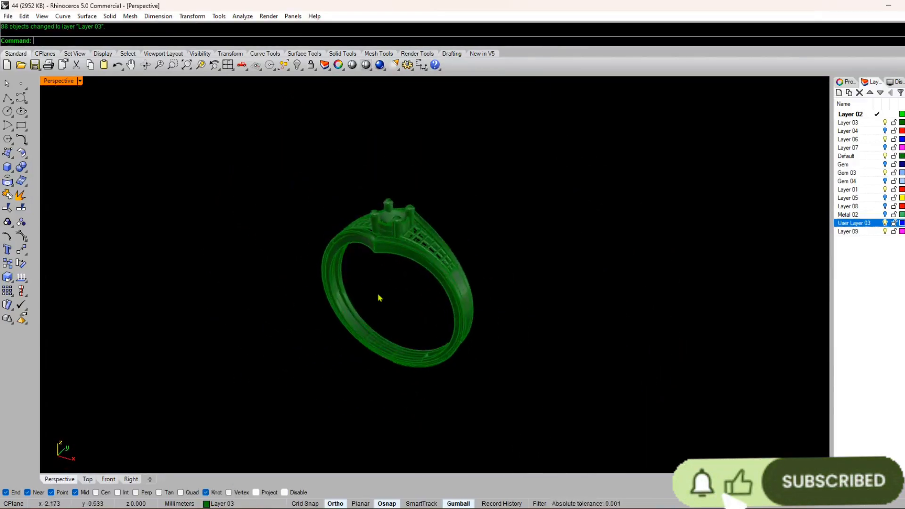
{"action": "scroll", "coordinate": [381, 298], "scroll_direction": "up", "scroll_amount": 6}
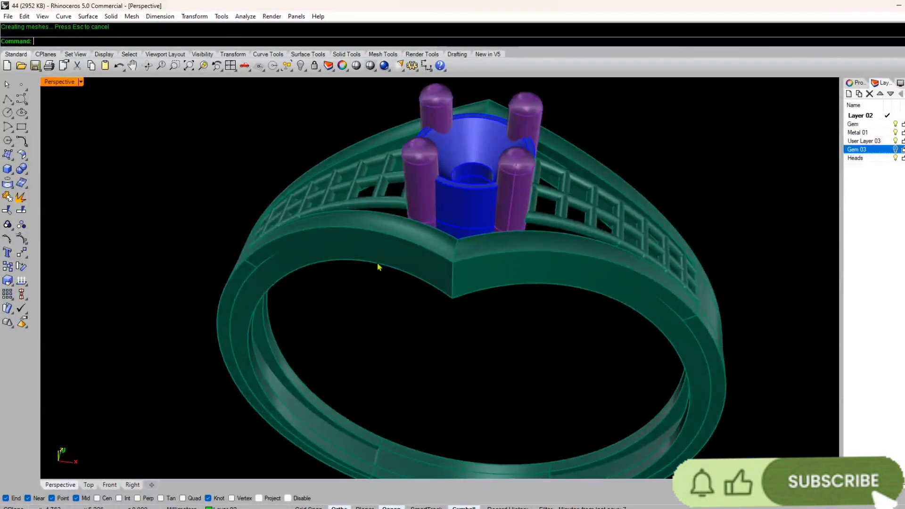
{"action": "scroll", "coordinate": [378, 264], "scroll_direction": "down", "scroll_amount": 5}
{"action": "right_click_drag", "start_coordinate": [378, 265], "coordinate": [241, 173]}
{"action": "scroll", "coordinate": [434, 170], "scroll_direction": "up", "scroll_amount": 6}
{"action": "scroll", "coordinate": [413, 252], "scroll_direction": "up", "scroll_amount": 5}
{"action": "scroll", "coordinate": [357, 290], "scroll_direction": "down", "scroll_amount": 5}
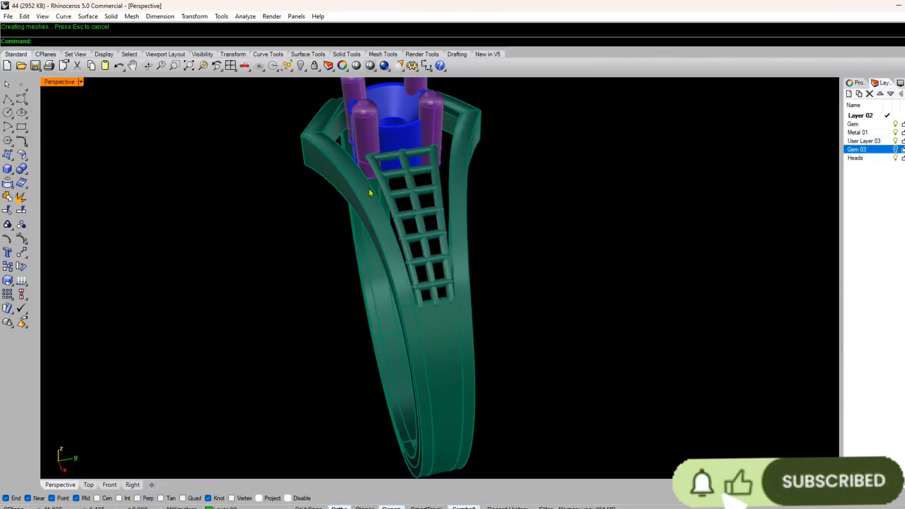
Step: Examine the ring from the side and above, checking the gaps between the head, lattice shoulders and side walls
{"action": "right_click_drag", "start_coordinate": [370, 193], "coordinate": [375, 220]}
{"action": "scroll", "coordinate": [435, 211], "scroll_direction": "up", "scroll_amount": 6}
{"action": "scroll", "coordinate": [414, 208], "scroll_direction": "down", "scroll_amount": 6}
{"action": "scroll", "coordinate": [376, 220], "scroll_direction": "up", "scroll_amount": 6}
{"action": "scroll", "coordinate": [391, 304], "scroll_direction": "down", "scroll_amount": 6}
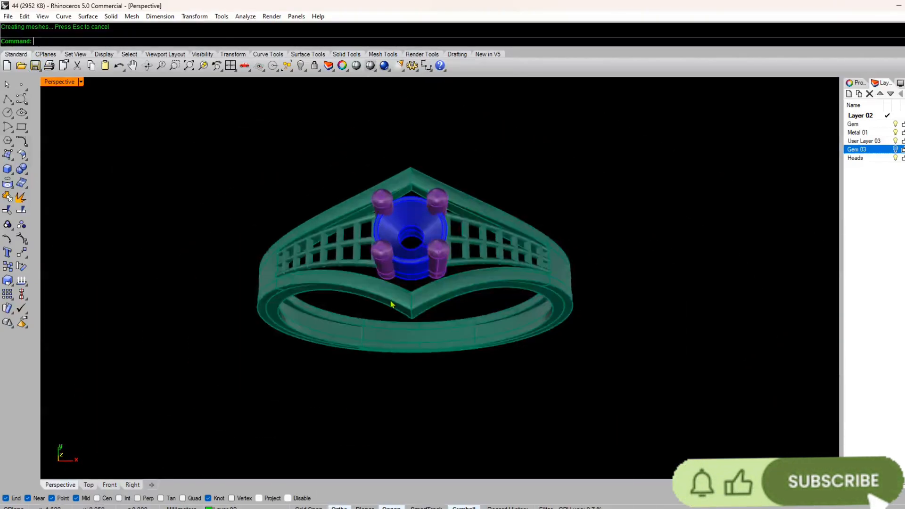
{"action": "right_click_drag", "start_coordinate": [391, 304], "coordinate": [396, 247]}
{"action": "scroll", "coordinate": [390, 259], "scroll_direction": "up", "scroll_amount": 5}
{"action": "scroll", "coordinate": [391, 278], "scroll_direction": "down", "scroll_amount": 5}
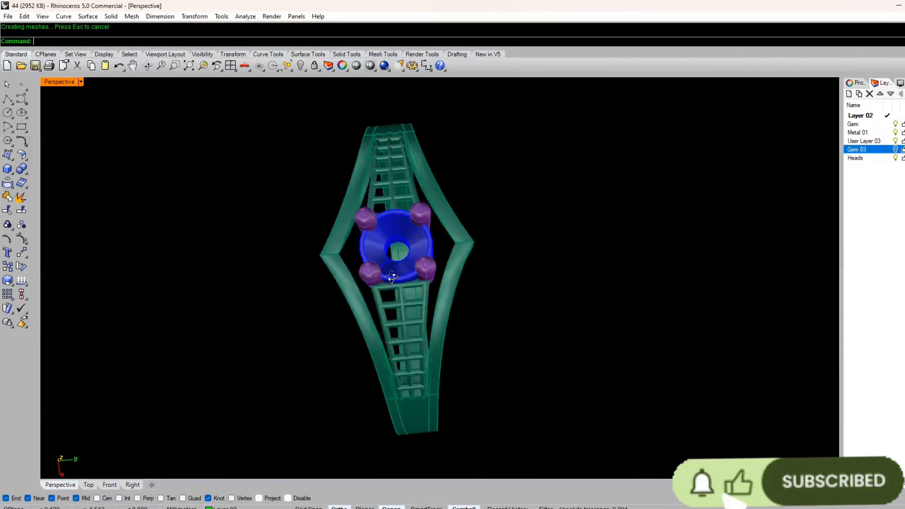
{"action": "mouse_move", "coordinate": [392, 277]}
{"action": "right_mouse_down"}
{"action": "mouse_move", "coordinate": [419, 140]}
{"action": "mouse_move", "coordinate": [428, 208]}
{"action": "mouse_move", "coordinate": [396, 255]}
{"action": "mouse_move", "coordinate": [420, 202]}
{"action": "mouse_move", "coordinate": [395, 271]}
{"action": "right_mouse_up"}
{"action": "scroll", "coordinate": [419, 140], "scroll_direction": "up", "scroll_amount": 5}
{"action": "scroll", "coordinate": [396, 255], "scroll_direction": "down", "scroll_amount": 5}
{"action": "scroll", "coordinate": [420, 202], "scroll_direction": "up", "scroll_amount": 6}
{"action": "scroll", "coordinate": [493, 220], "scroll_direction": "down", "scroll_amount": 5}
{"action": "right_click_drag", "start_coordinate": [492, 220], "coordinate": [430, 301]}
{"action": "scroll", "coordinate": [430, 301], "scroll_direction": "up", "scroll_amount": 5}
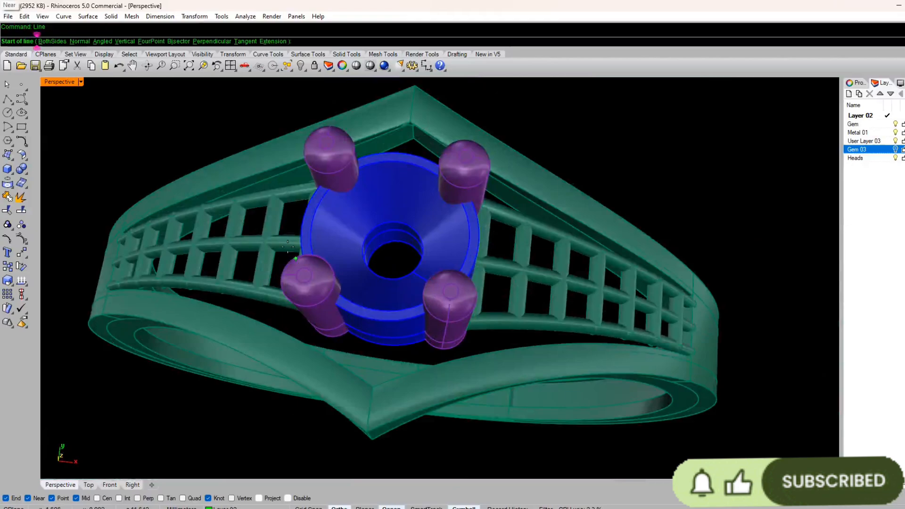
Step: Draw a straight line across the head between the inner corners of the two side walls' peaks
{"action": "left_click", "coordinate": [8, 99]}
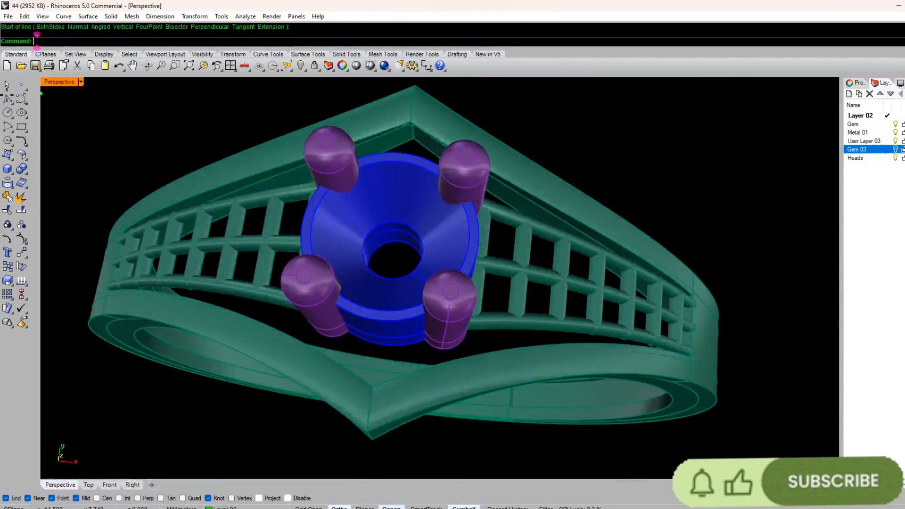
{"action": "left_click", "coordinate": [12, 103]}
{"action": "left_click", "coordinate": [25, 103]}
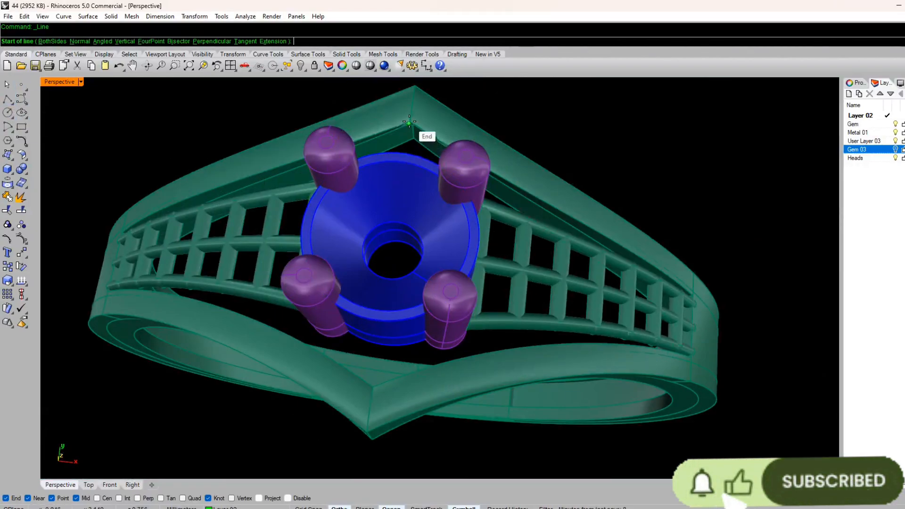
{"action": "scroll", "coordinate": [401, 226], "scroll_direction": "up", "scroll_amount": 6}
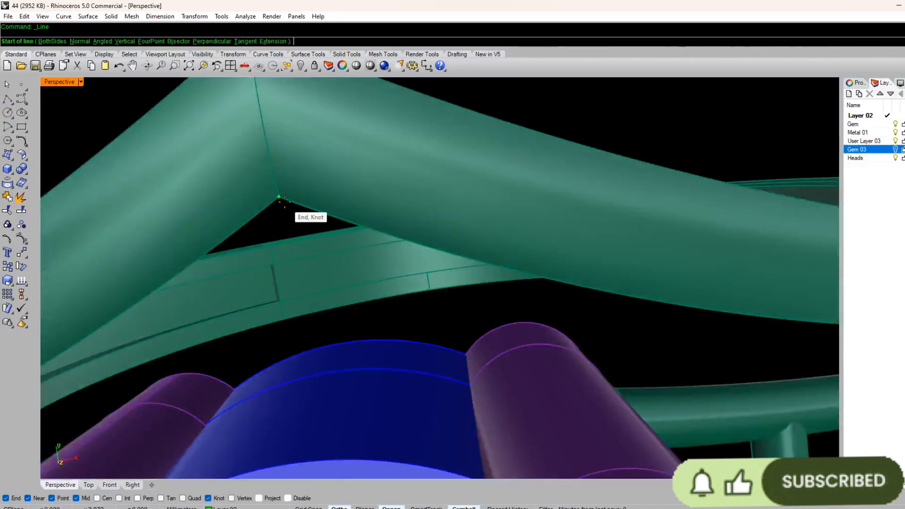
{"action": "left_click", "coordinate": [281, 196]}
{"action": "scroll", "coordinate": [336, 165], "scroll_direction": "down", "scroll_amount": 10}
{"action": "right_click_drag", "start_coordinate": [348, 234], "coordinate": [352, 221]}
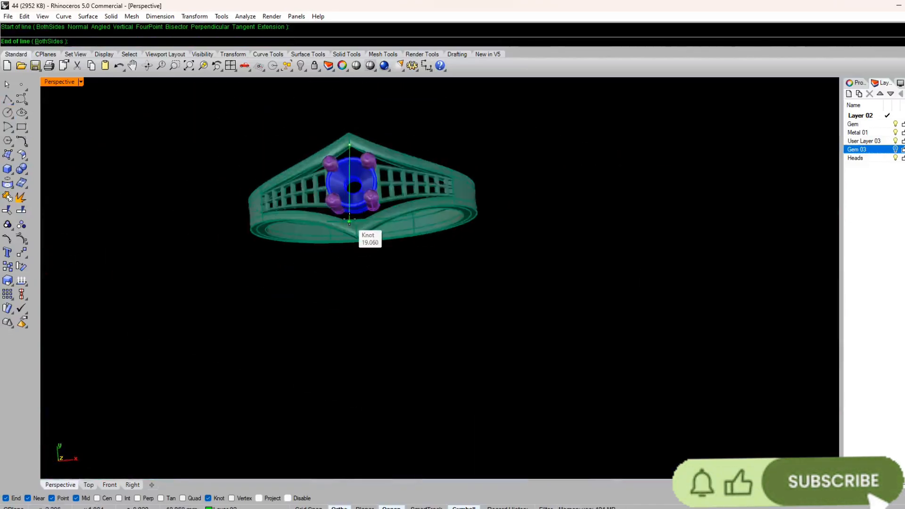
{"action": "scroll", "coordinate": [353, 218], "scroll_direction": "up", "scroll_amount": 8}
{"action": "scroll", "coordinate": [354, 218], "scroll_direction": "up", "scroll_amount": 2}
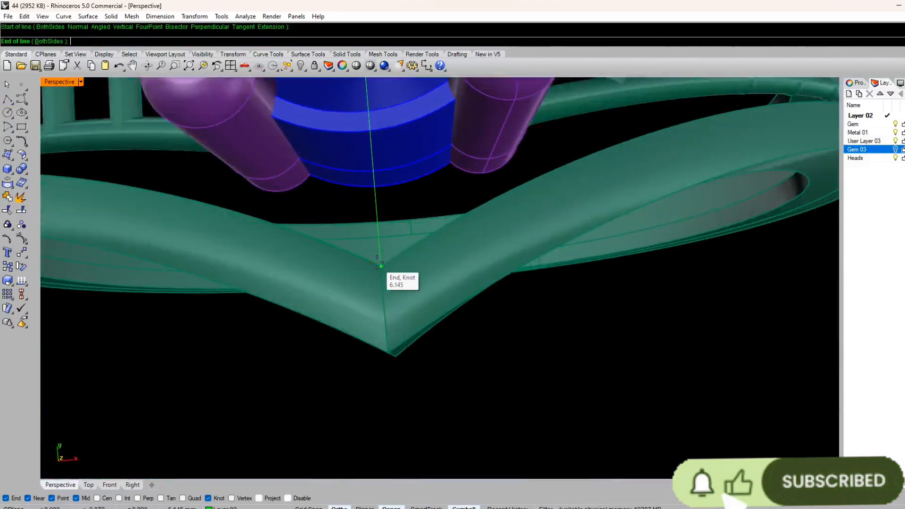
{"action": "left_click", "coordinate": [377, 262]}
Step: Try a round-capped pipe with a 0.2 mm radius along the line joining the two peaks
{"action": "scroll", "coordinate": [366, 324], "scroll_direction": "down", "scroll_amount": 8}
{"action": "right_click_drag", "start_coordinate": [367, 320], "coordinate": [482, 242]}
{"action": "scroll", "coordinate": [482, 241], "scroll_direction": "up", "scroll_amount": 8}
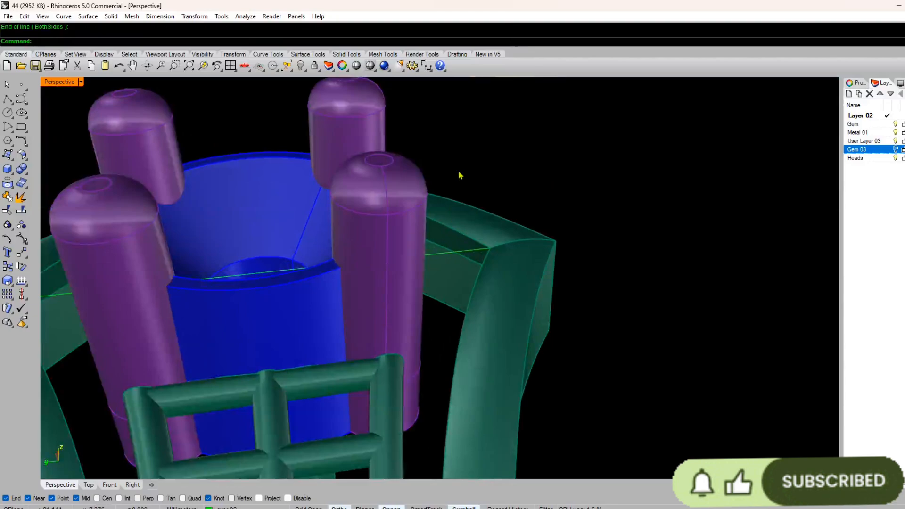
{"action": "scroll", "coordinate": [461, 176], "scroll_direction": "down", "scroll_amount": 8}
{"action": "right_click_drag", "start_coordinate": [461, 176], "coordinate": [421, 201]}
{"action": "scroll", "coordinate": [369, 261], "scroll_direction": "up", "scroll_amount": 7}
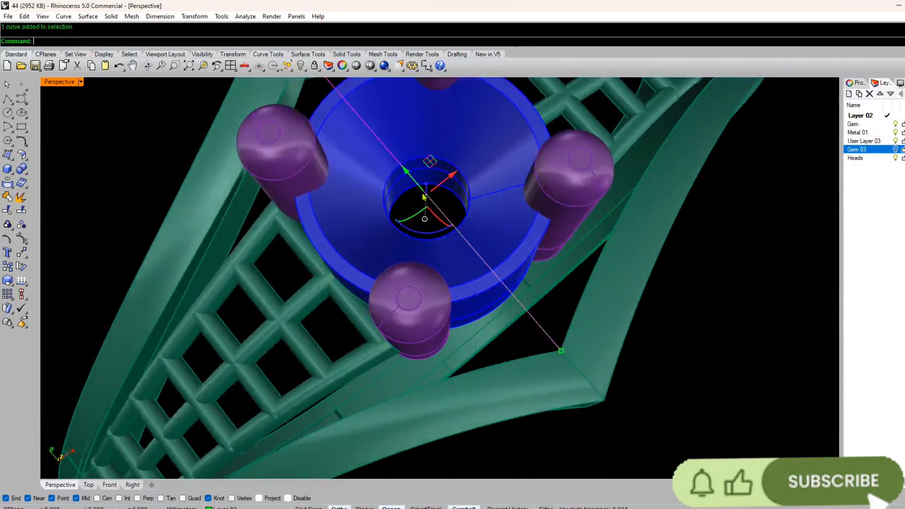
{"action": "left_click", "coordinate": [11, 172]}
{"action": "left_click", "coordinate": [109, 189]}
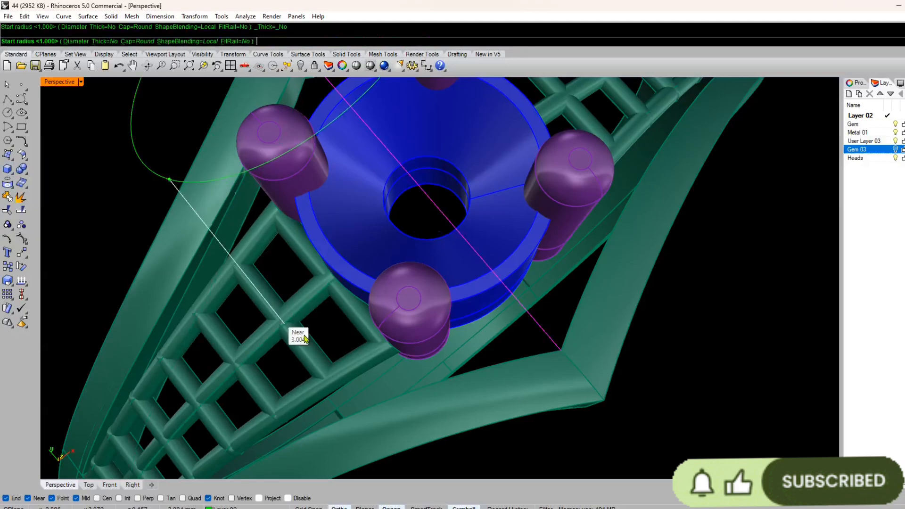
{"action": "right_click_drag", "start_coordinate": [299, 333], "coordinate": [320, 327]}
{"action": "type", "text": "2"}
{"action": "key", "text": "Return"}
{"action": "key", "text": "Return"}
{"action": "key", "text": "Return"}
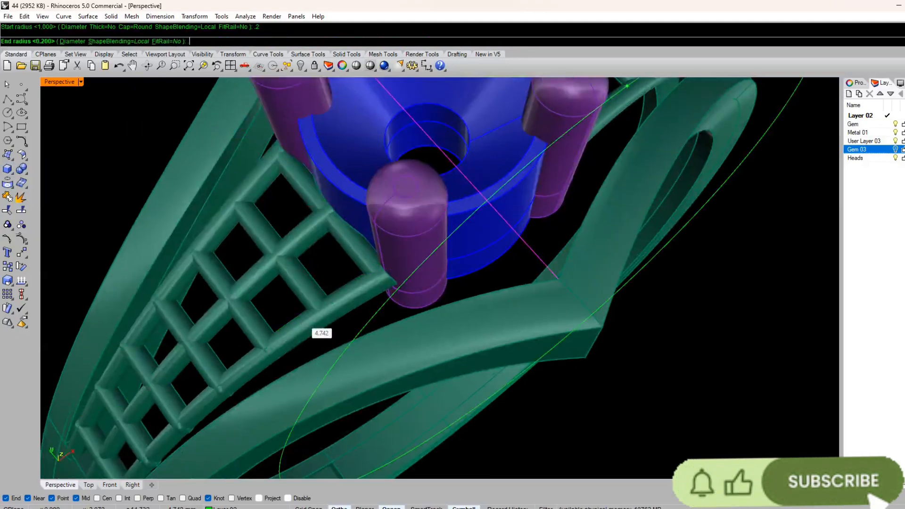
{"action": "scroll", "coordinate": [333, 325], "scroll_direction": "down", "scroll_amount": 7}
{"action": "right_click_drag", "start_coordinate": [333, 325], "coordinate": [383, 243]}
{"action": "scroll", "coordinate": [382, 241], "scroll_direction": "up", "scroll_amount": 7}
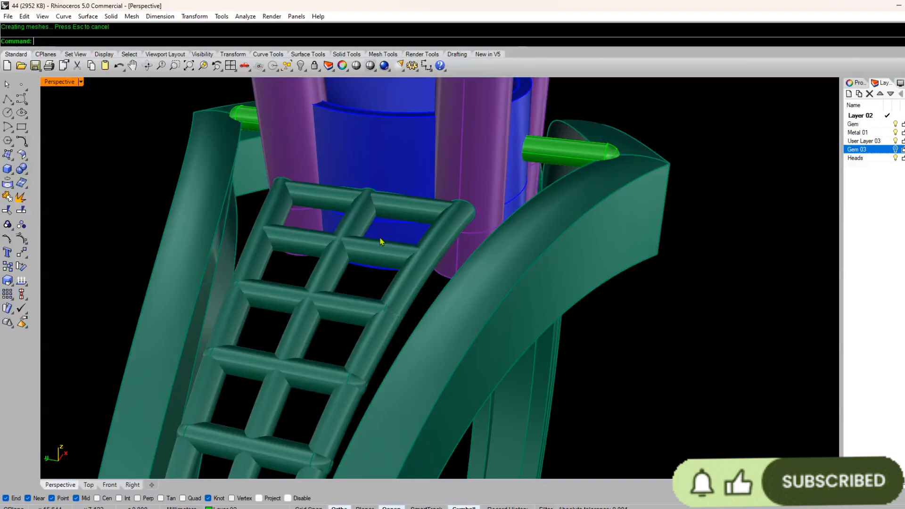
{"action": "key", "text": "ctrl+z"}
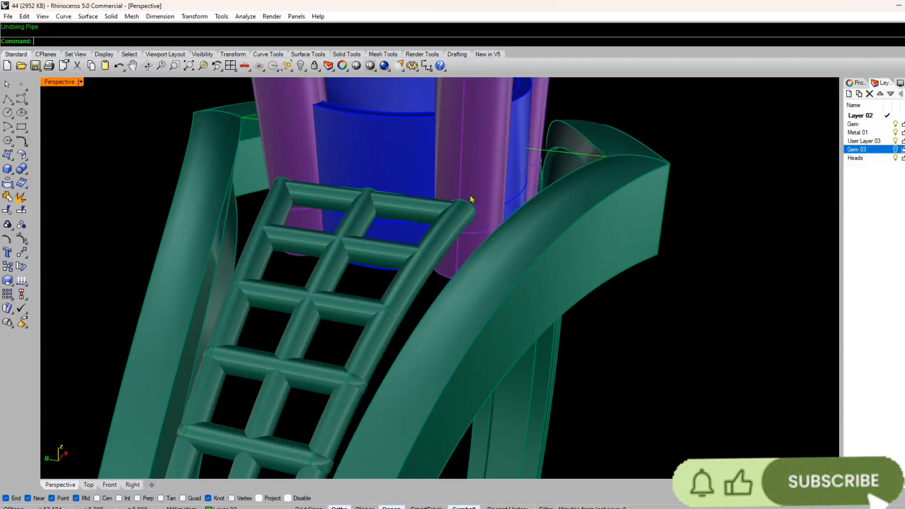
Step: Create a round-capped pipe with a 0.25 mm radius along the line across the head
{"action": "right_click_drag", "start_coordinate": [471, 195], "coordinate": [518, 289]}
{"action": "left_click", "coordinate": [528, 283]}
{"action": "right_click", "coordinate": [528, 284]}
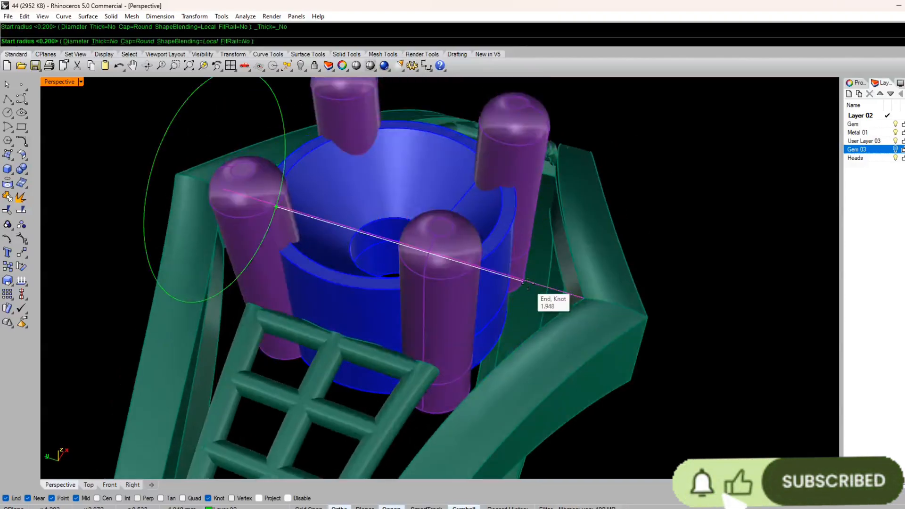
{"action": "type", "text": ".250"}
{"action": "key", "text": "Return"}
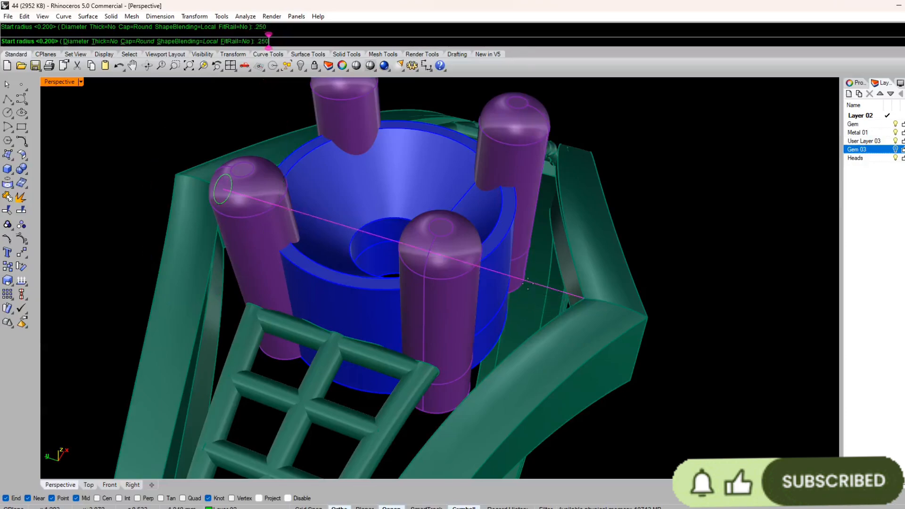
{"action": "type", "text": ".250"}
{"action": "key", "text": "Return"}
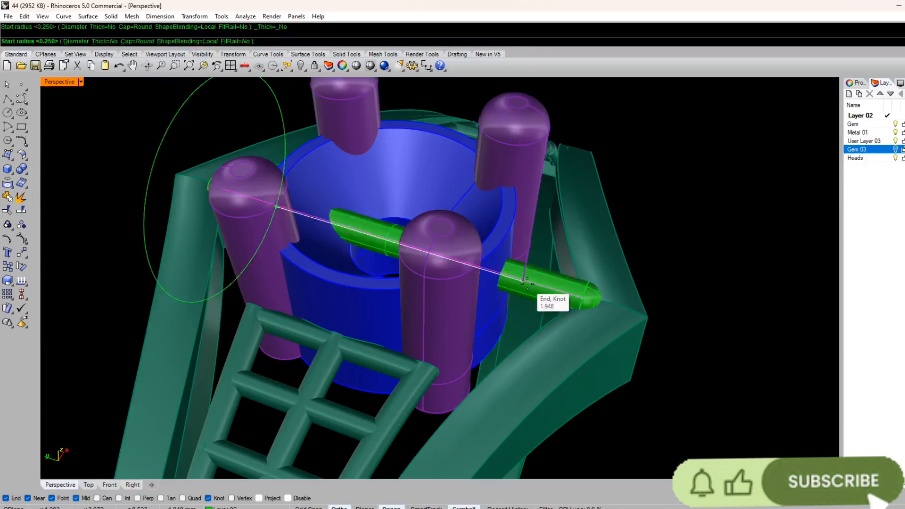
Step: Assign the new cross pipe to the Metal 01 layer
{"action": "scroll", "coordinate": [530, 265], "scroll_direction": "down", "scroll_amount": 3}
{"action": "right_click_drag", "start_coordinate": [530, 265], "coordinate": [397, 282]}
{"action": "scroll", "coordinate": [398, 282], "scroll_direction": "up", "scroll_amount": 5}
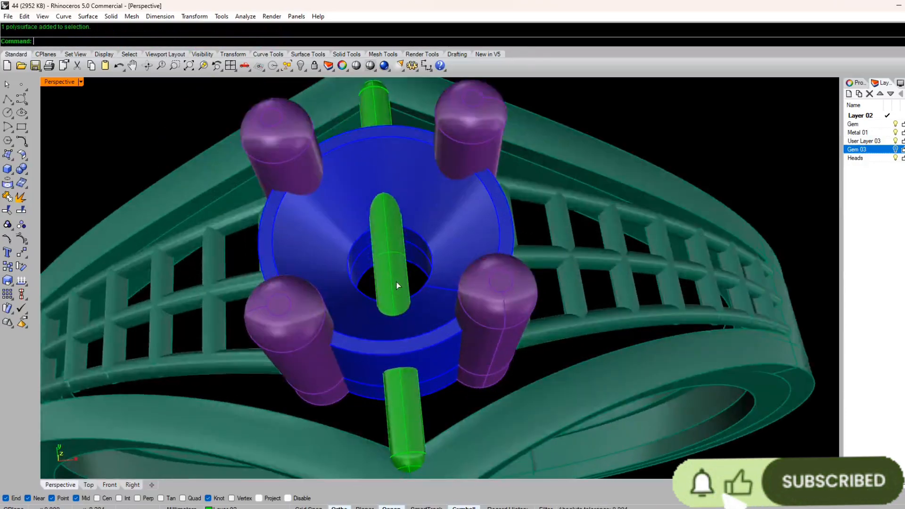
{"action": "left_click", "coordinate": [400, 287]}
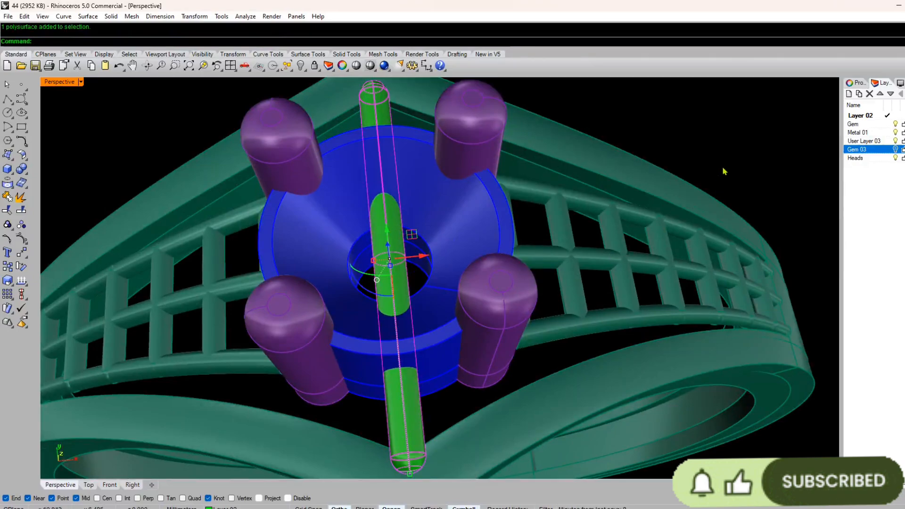
{"action": "key", "text": "Escape"}
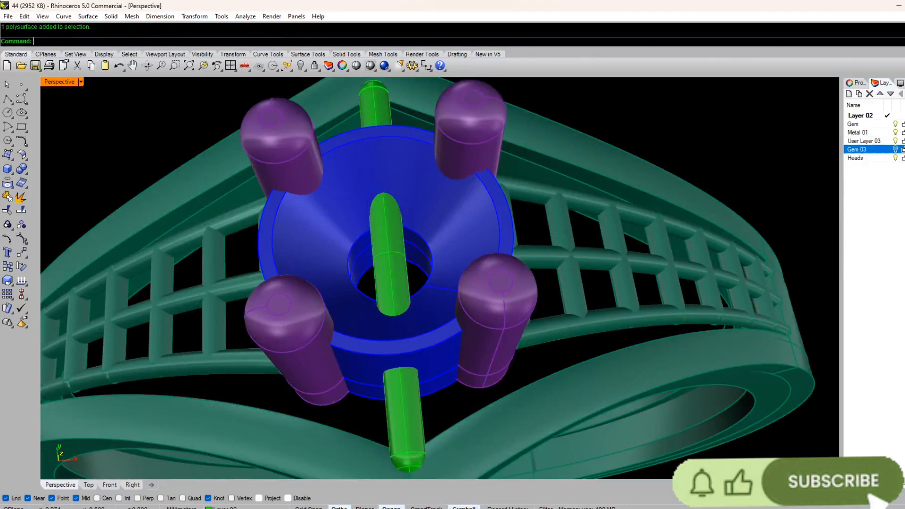
{"action": "left_click", "coordinate": [897, 133]}
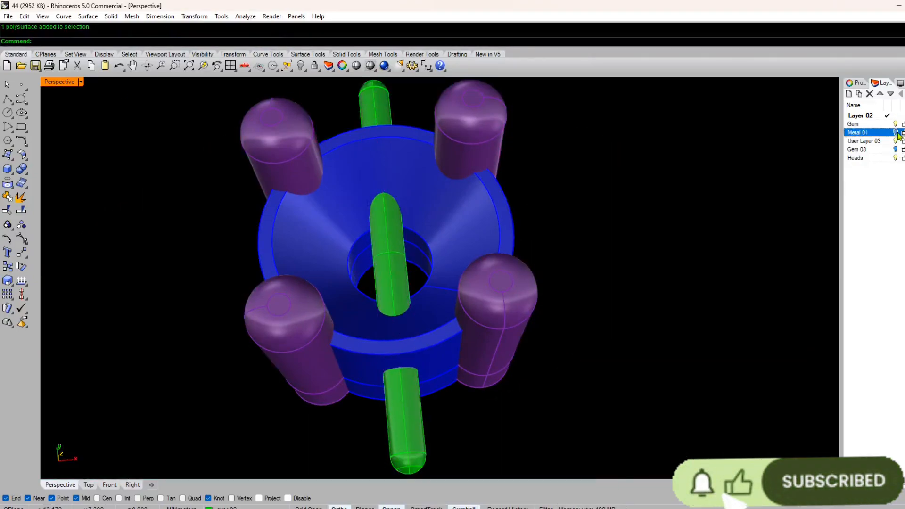
{"action": "left_click", "coordinate": [896, 133]}
{"action": "left_click", "coordinate": [394, 274]}
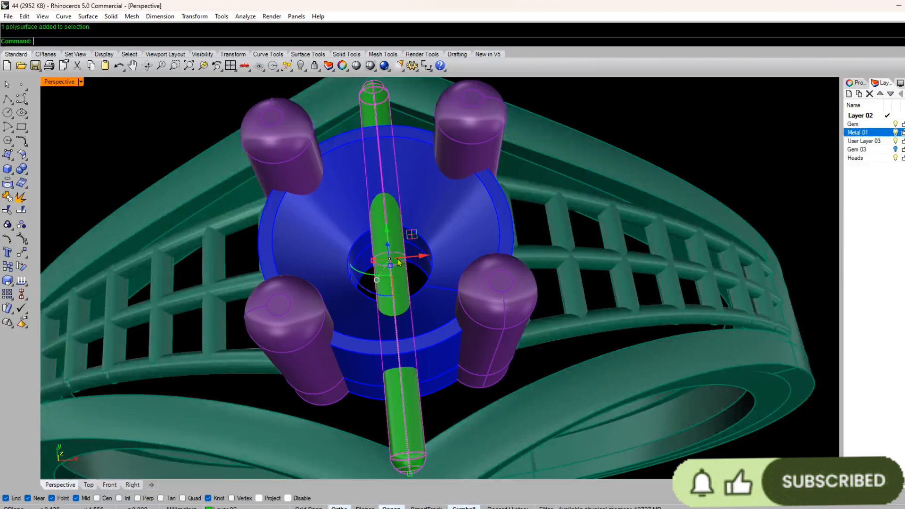
{"action": "left_click", "coordinate": [221, 507]}
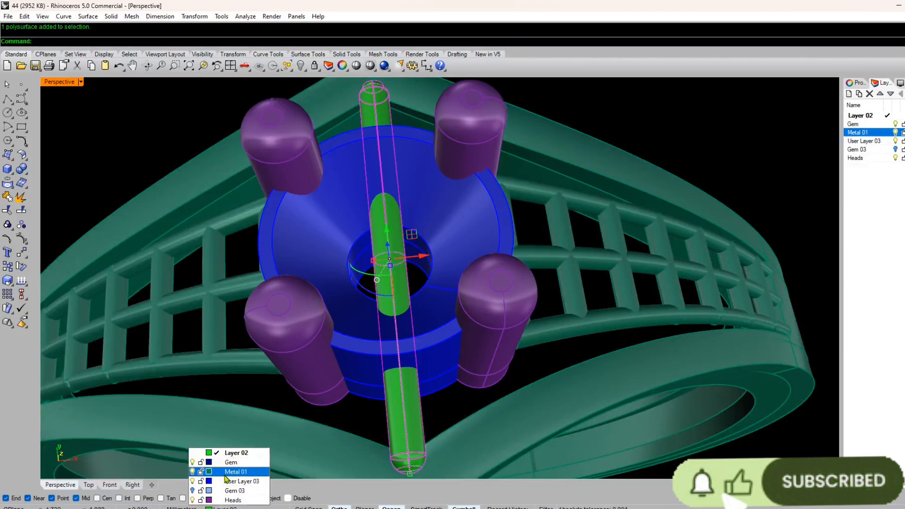
{"action": "left_click", "coordinate": [235, 472]}
{"action": "key", "text": "ctrl+a"}
{"action": "key", "text": "Escape"}
Step: Move the cross pipe slightly down so it sits below the upper edges of the side walls' peaks
{"action": "scroll", "coordinate": [240, 426], "scroll_direction": "down", "scroll_amount": 6}
{"action": "right_click_drag", "start_coordinate": [240, 426], "coordinate": [445, 283]}
{"action": "scroll", "coordinate": [420, 281], "scroll_direction": "up", "scroll_amount": 5}
{"action": "scroll", "coordinate": [420, 281], "scroll_direction": "down", "scroll_amount": 6}
{"action": "scroll", "coordinate": [445, 283], "scroll_direction": "up", "scroll_amount": 5}
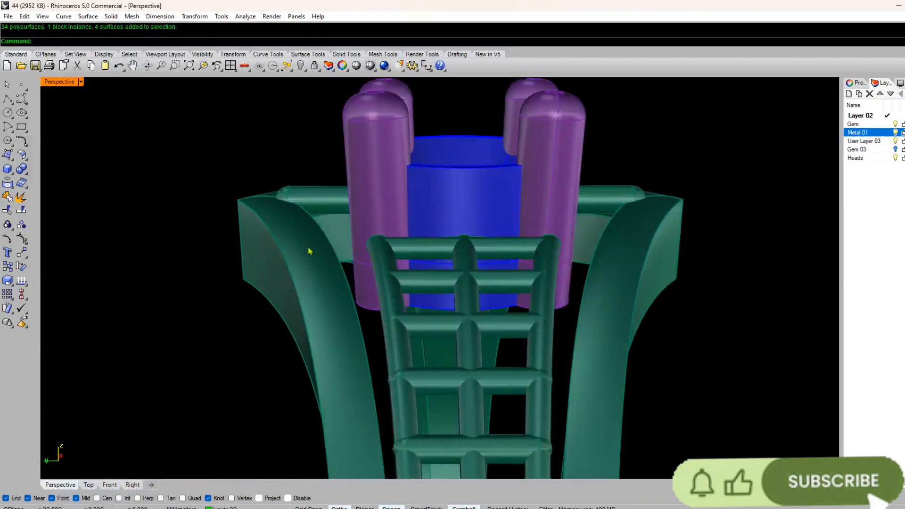
{"action": "left_click", "coordinate": [312, 206]}
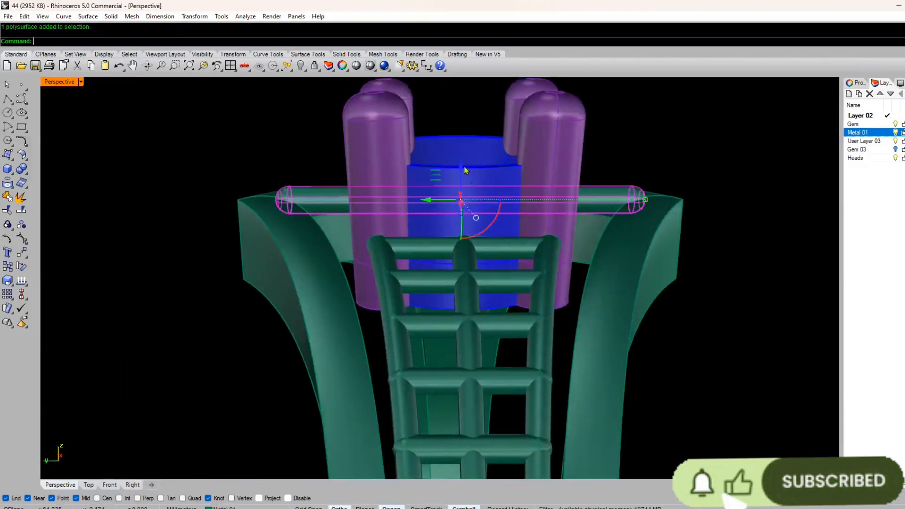
{"action": "left_click_drag", "start_coordinate": [464, 170], "coordinate": [386, 221]}
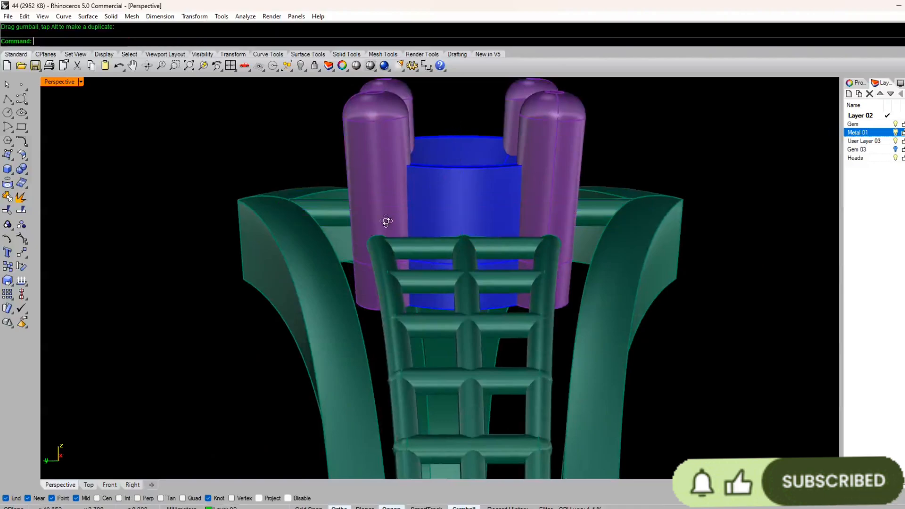
Step: Fine-tune the height of the cross pipe where its rounded ends enter the side walls
{"action": "right_click_drag", "start_coordinate": [386, 221], "coordinate": [323, 194]}
{"action": "scroll", "coordinate": [204, 293], "scroll_direction": "up", "scroll_amount": 4}
{"action": "scroll", "coordinate": [398, 208], "scroll_direction": "up", "scroll_amount": 6}
{"action": "left_click", "coordinate": [389, 214]}
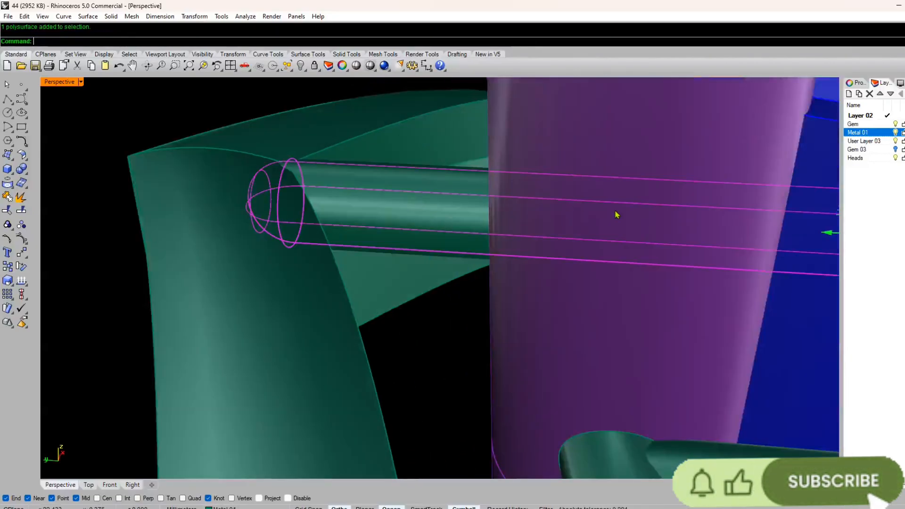
{"action": "scroll", "coordinate": [617, 214], "scroll_direction": "down", "scroll_amount": 4}
{"action": "right_click_drag", "start_coordinate": [616, 214], "coordinate": [525, 237]}
{"action": "left_click_drag", "start_coordinate": [586, 219], "coordinate": [588, 222]}
{"action": "left_click", "coordinate": [556, 111]}
Step: Delete the leftover construction line above the cross pipe
{"action": "right_click_drag", "start_coordinate": [554, 112], "coordinate": [446, 255]}
{"action": "scroll", "coordinate": [426, 255], "scroll_direction": "up", "scroll_amount": 5}
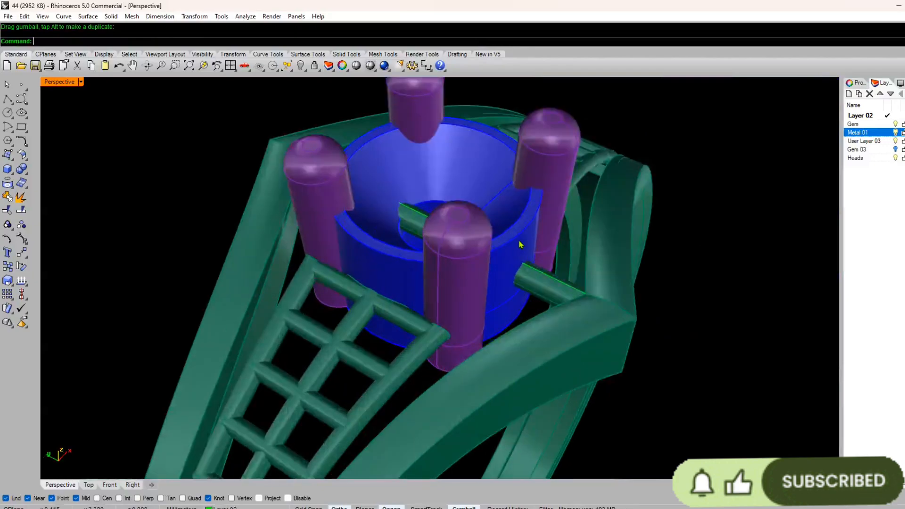
{"action": "left_click", "coordinate": [601, 259]}
{"action": "left_click", "coordinate": [629, 283]}
{"action": "key", "text": "Delete"}
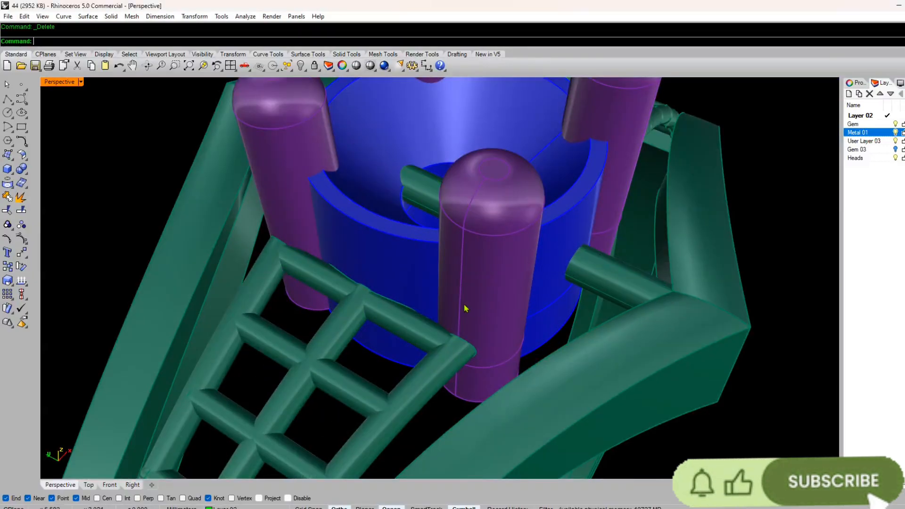
Step: Boolean-split the cross pipe with the blue stone seat and delete the middle piece inside the seat's opening
{"action": "scroll", "coordinate": [424, 293], "scroll_direction": "down", "scroll_amount": 8}
{"action": "right_click_drag", "start_coordinate": [392, 297], "coordinate": [436, 295]}
{"action": "scroll", "coordinate": [470, 249], "scroll_direction": "up", "scroll_amount": 8}
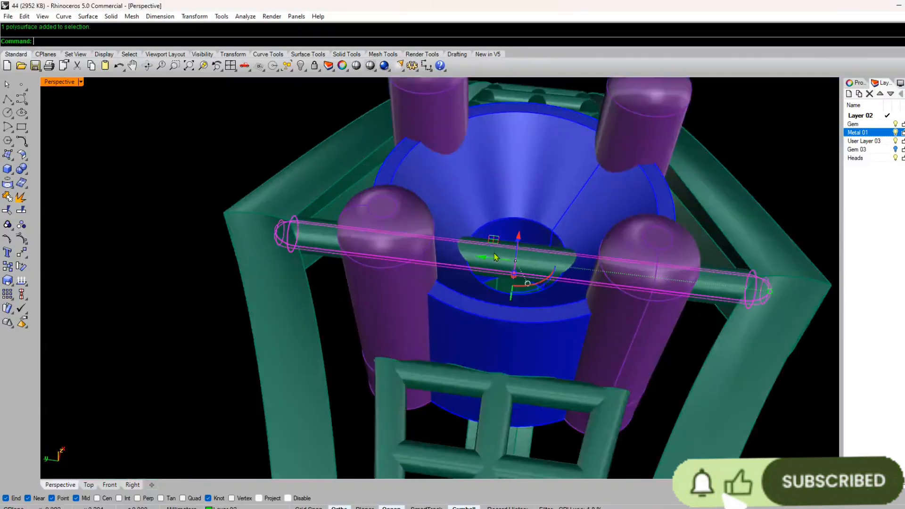
{"action": "left_click", "coordinate": [27, 174]}
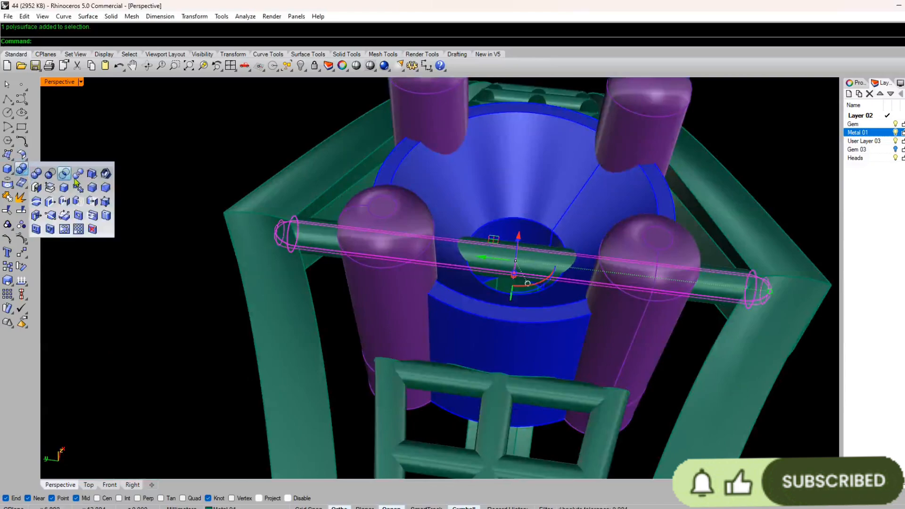
{"action": "left_click", "coordinate": [79, 179]}
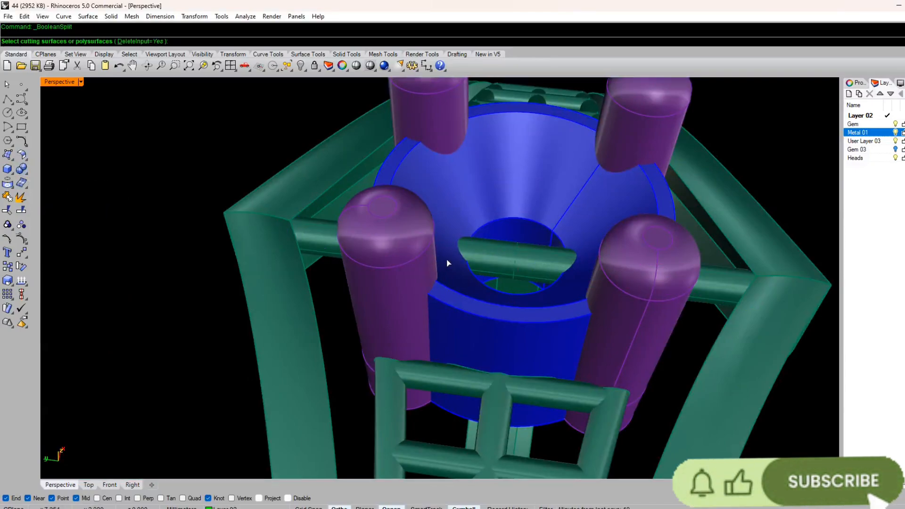
{"action": "left_click", "coordinate": [442, 202]}
{"action": "key", "text": "Return"}
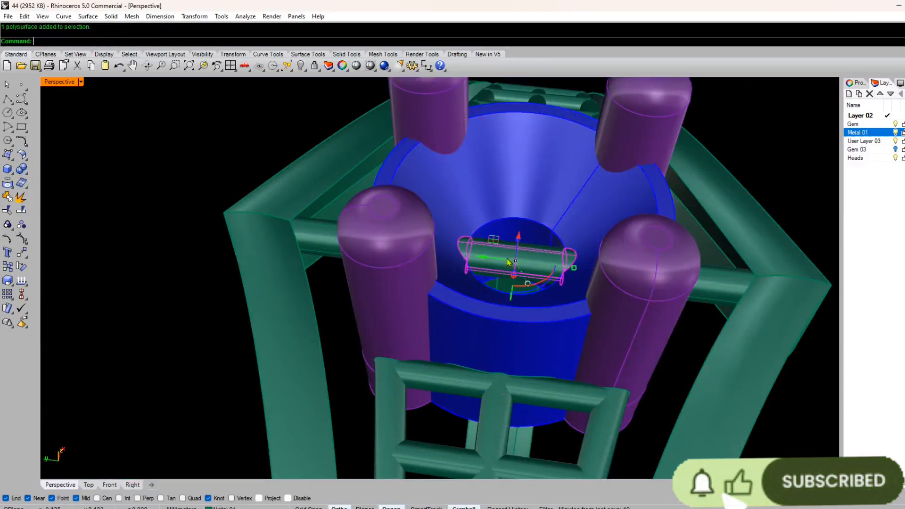
{"action": "key", "text": "Delete"}
Step: Group the remaining cross pipe half beside the seat while User Layer 03 is temporarily hidden
{"action": "scroll", "coordinate": [343, 316], "scroll_direction": "down", "scroll_amount": 5}
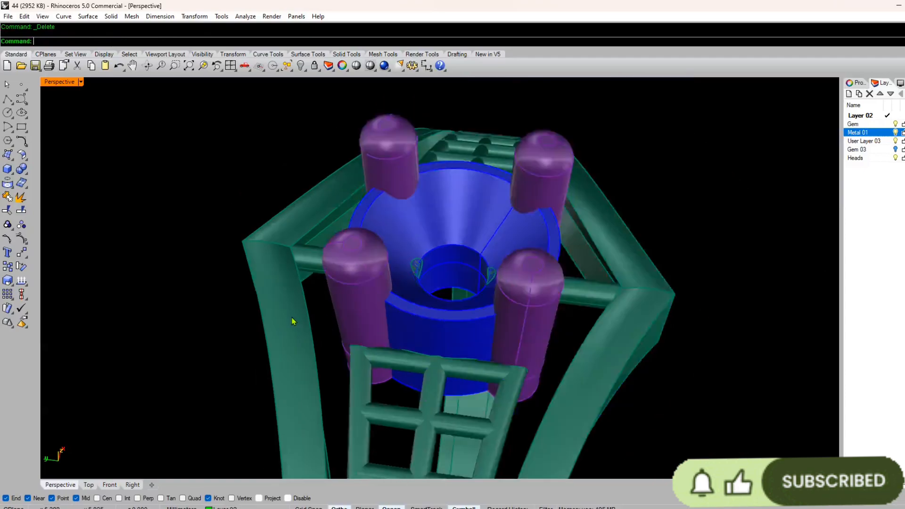
{"action": "left_click", "coordinate": [896, 141]}
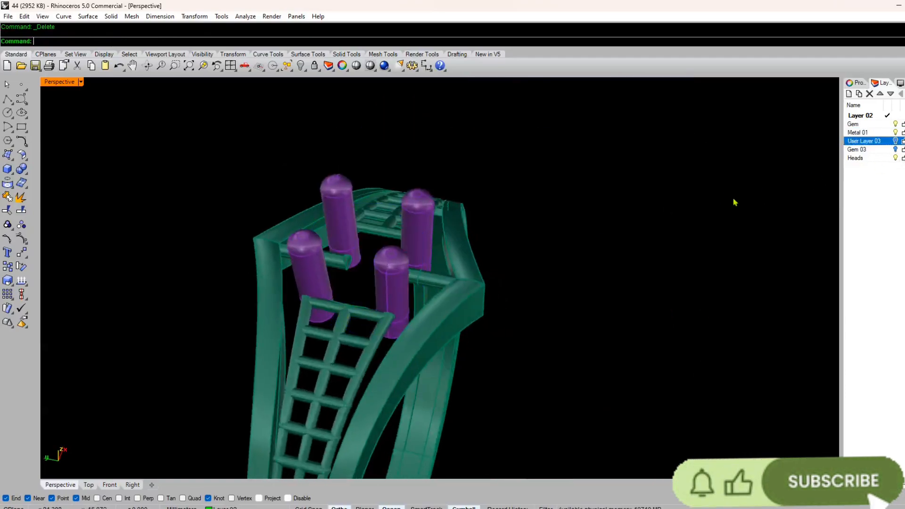
{"action": "right_click_drag", "start_coordinate": [363, 262], "coordinate": [334, 344]}
{"action": "scroll", "coordinate": [326, 349], "scroll_direction": "up", "scroll_amount": 5}
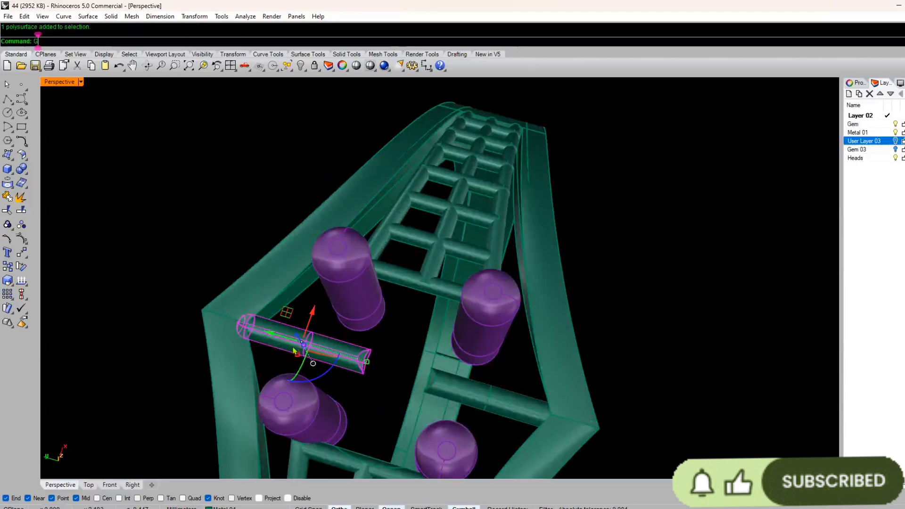
{"action": "type", "text": "roup"}
{"action": "key", "text": "Return"}
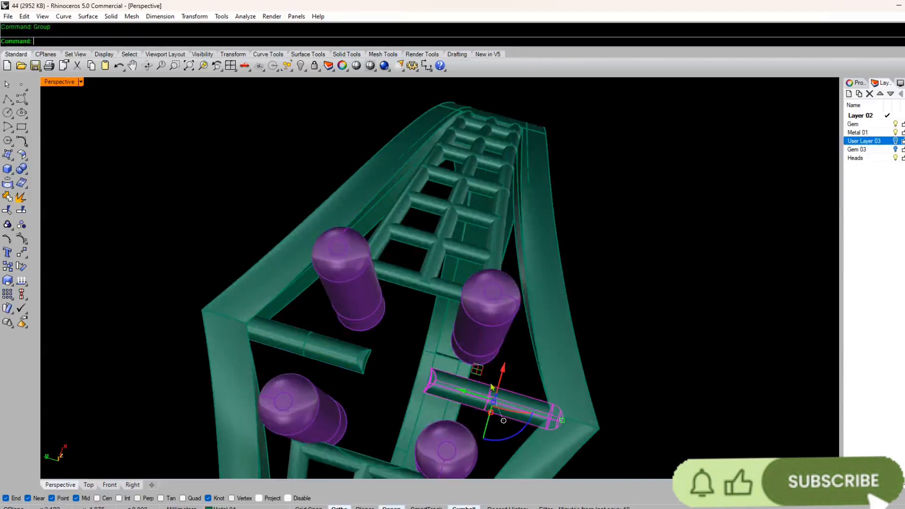
{"action": "right_click_drag", "start_coordinate": [492, 388], "coordinate": [453, 330]}
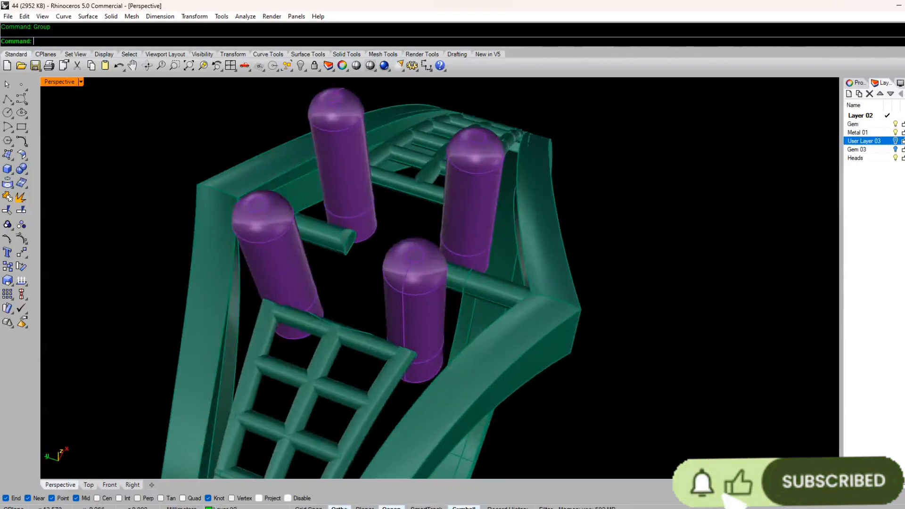
{"action": "left_click", "coordinate": [896, 142]}
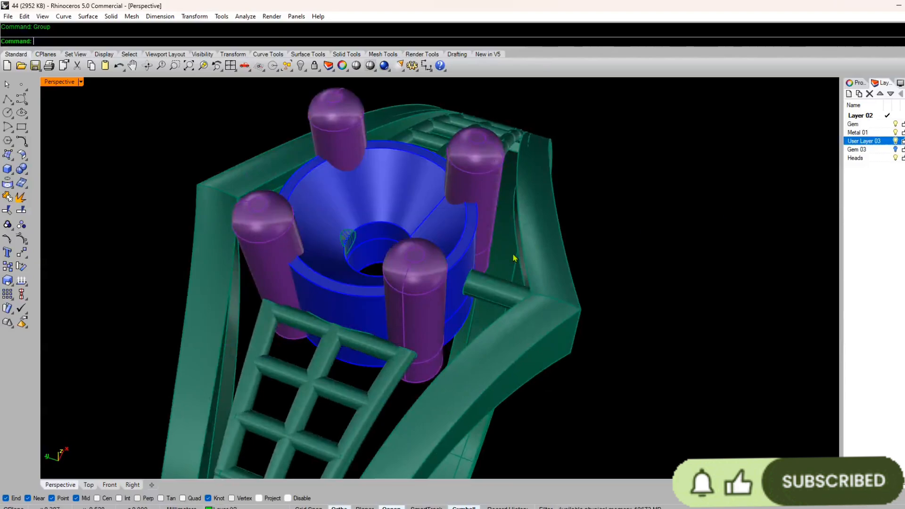
Step: Examine the trimmed ends of the cross pipe inside the blue stone seat
{"action": "scroll", "coordinate": [461, 239], "scroll_direction": "down", "scroll_amount": 8}
{"action": "right_click_drag", "start_coordinate": [460, 239], "coordinate": [397, 224]}
{"action": "scroll", "coordinate": [398, 210], "scroll_direction": "up", "scroll_amount": 2}
{"action": "scroll", "coordinate": [397, 209], "scroll_direction": "up", "scroll_amount": 5}
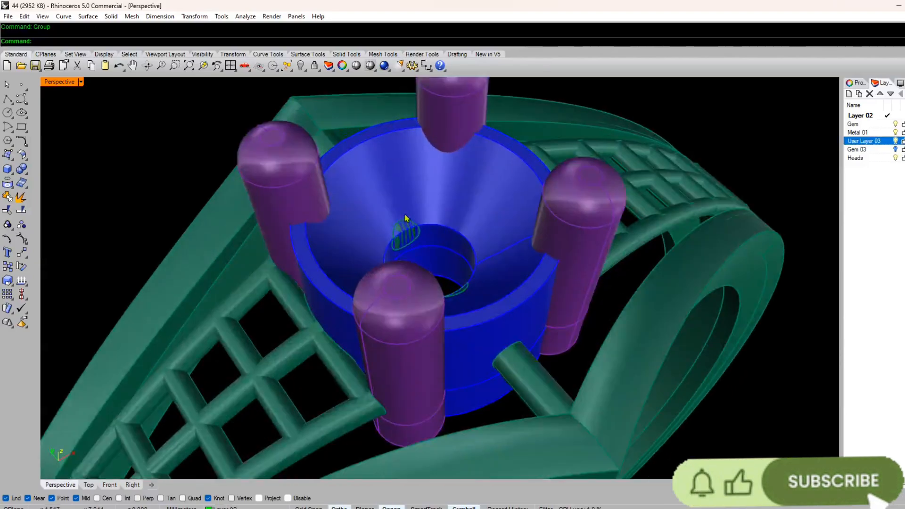
{"action": "left_click", "coordinate": [409, 229]}
{"action": "key", "text": "Escape"}
{"action": "scroll", "coordinate": [409, 229], "scroll_direction": "down", "scroll_amount": 6}
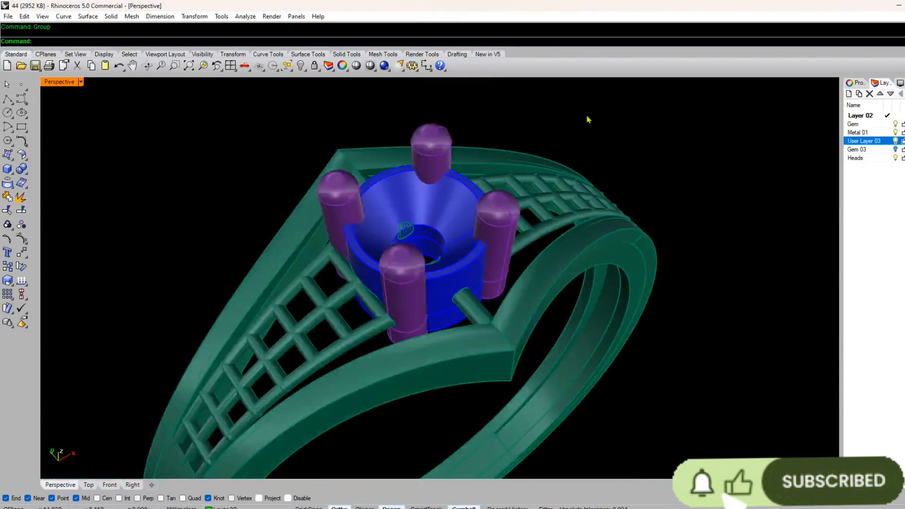
Step: Select all ring objects and check their object properties
{"action": "left_click_drag", "start_coordinate": [587, 116], "coordinate": [376, 382]}
{"action": "left_click", "coordinate": [867, 85]}
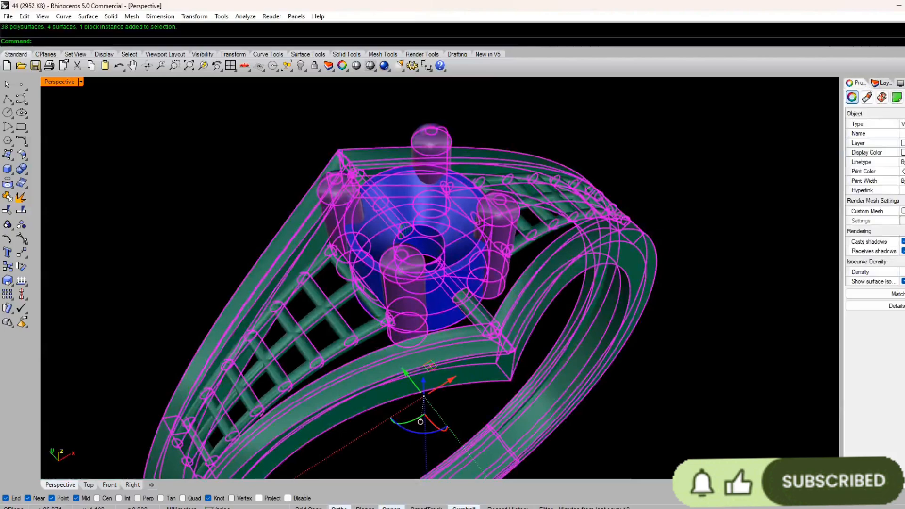
{"action": "left_click", "coordinate": [728, 388]}
{"action": "right_click_drag", "start_coordinate": [595, 283], "coordinate": [513, 288]}
{"action": "scroll", "coordinate": [378, 178], "scroll_direction": "up", "scroll_amount": 4}
{"action": "scroll", "coordinate": [378, 178], "scroll_direction": "down", "scroll_amount": 9}
{"action": "right_click_drag", "start_coordinate": [368, 269], "coordinate": [390, 238]}
{"action": "key", "text": "ctrl+a"}
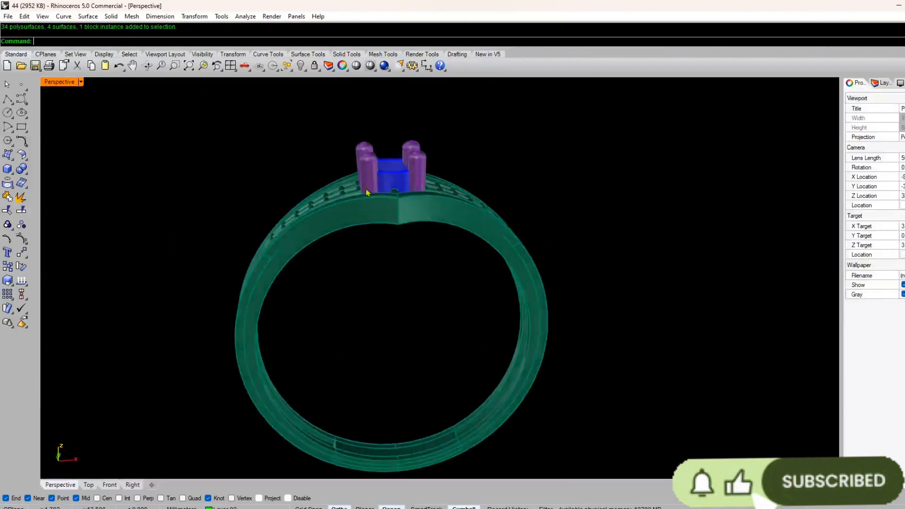
{"action": "scroll", "coordinate": [372, 171], "scroll_direction": "up", "scroll_amount": 5}
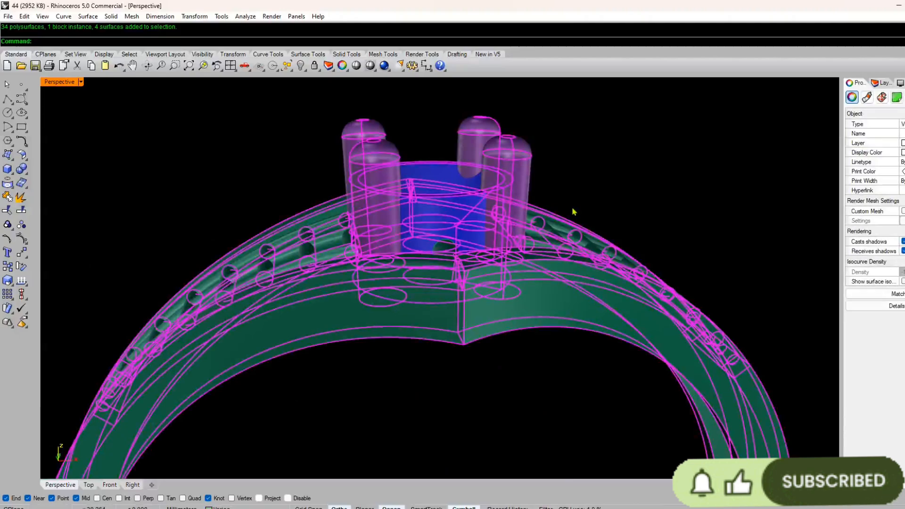
{"action": "left_click", "coordinate": [880, 83]}
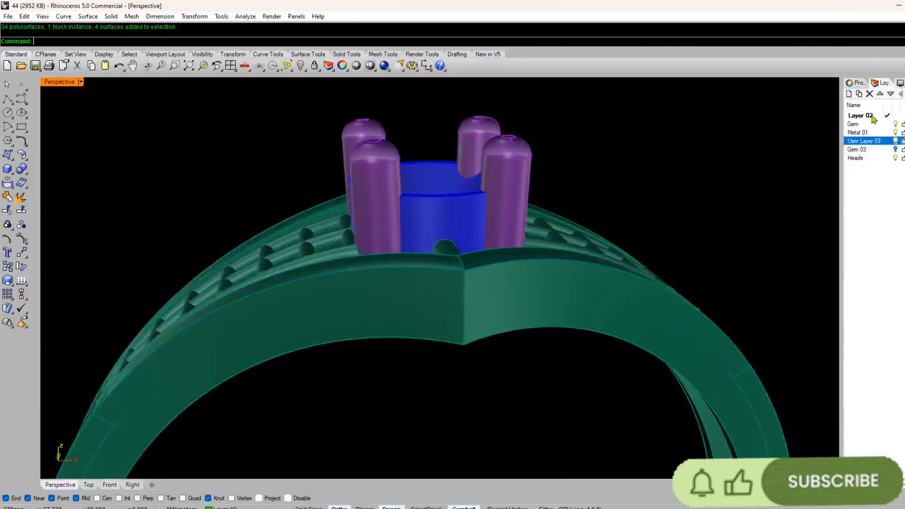
Step: Switch the Heads layer off and on again and examine the prongs around the seat
{"action": "left_click", "coordinate": [896, 158]}
{"action": "left_click", "coordinate": [896, 158]}
{"action": "right_click_drag", "start_coordinate": [784, 222], "coordinate": [510, 247]}
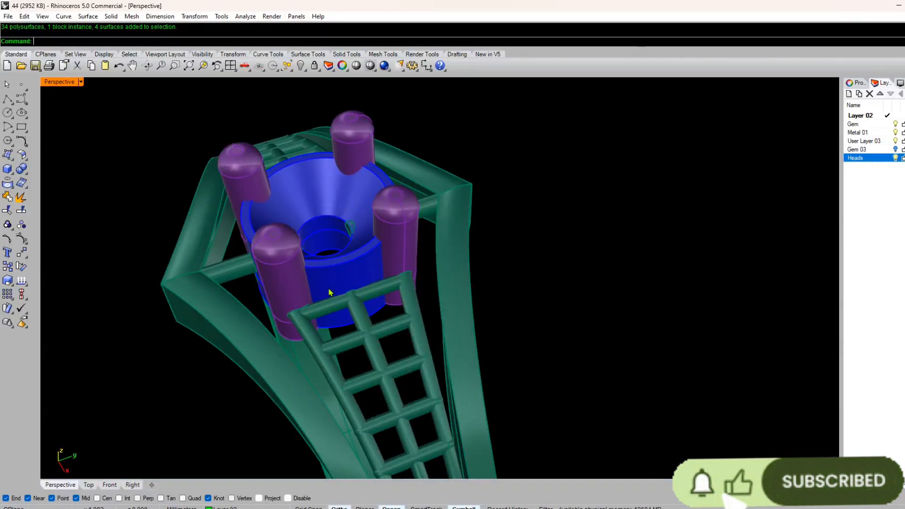
{"action": "right_click_drag", "start_coordinate": [330, 293], "coordinate": [351, 215]}
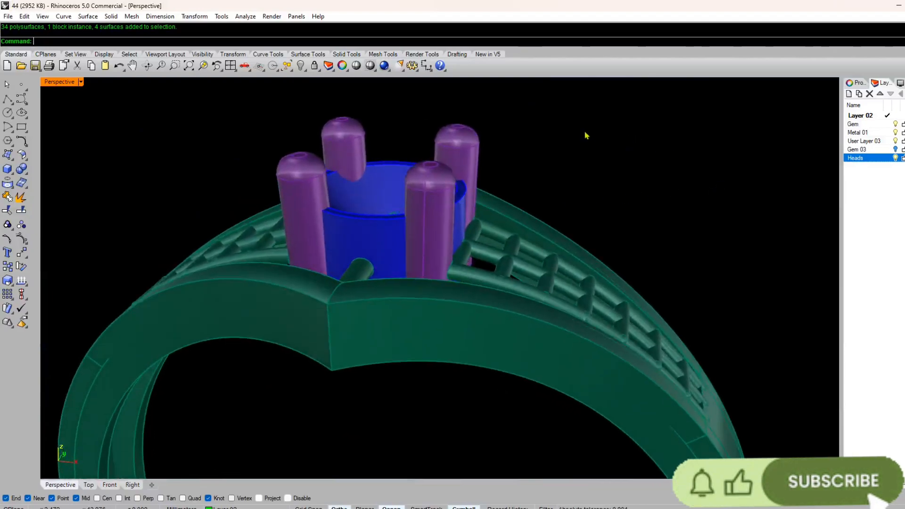
Step: Show the Gem 03 layer and examine how the stone fits the seat and prongs
{"action": "left_click", "coordinate": [896, 150]}
{"action": "right_click_drag", "start_coordinate": [620, 220], "coordinate": [299, 315]}
{"action": "scroll", "coordinate": [299, 317], "scroll_direction": "up", "scroll_amount": 5}
{"action": "scroll", "coordinate": [210, 360], "scroll_direction": "down", "scroll_amount": 6}
{"action": "right_click_drag", "start_coordinate": [211, 360], "coordinate": [331, 212]}
{"action": "scroll", "coordinate": [331, 212], "scroll_direction": "up", "scroll_amount": 9}
{"action": "scroll", "coordinate": [339, 212], "scroll_direction": "down", "scroll_amount": 3}
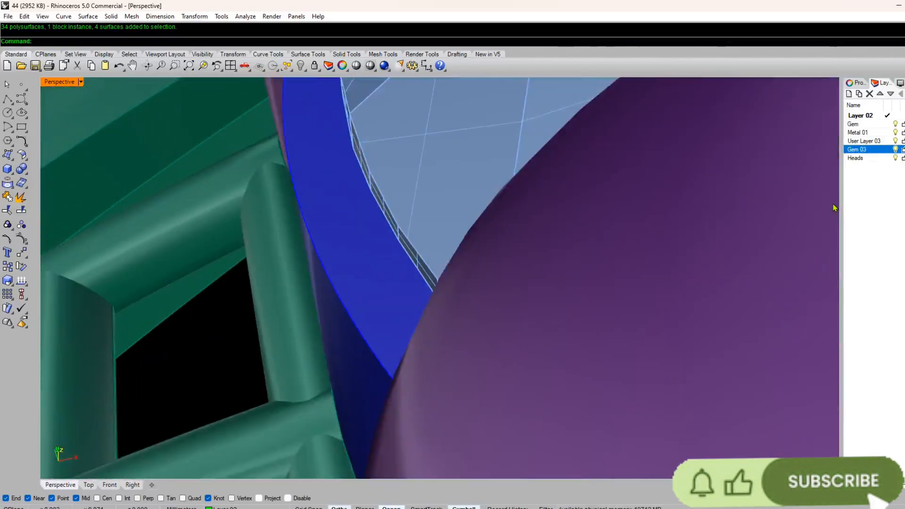
Step: Check the width of the seat's upper rim with a temporary line while the Gem 03 layer is hidden
{"action": "left_click", "coordinate": [896, 149]}
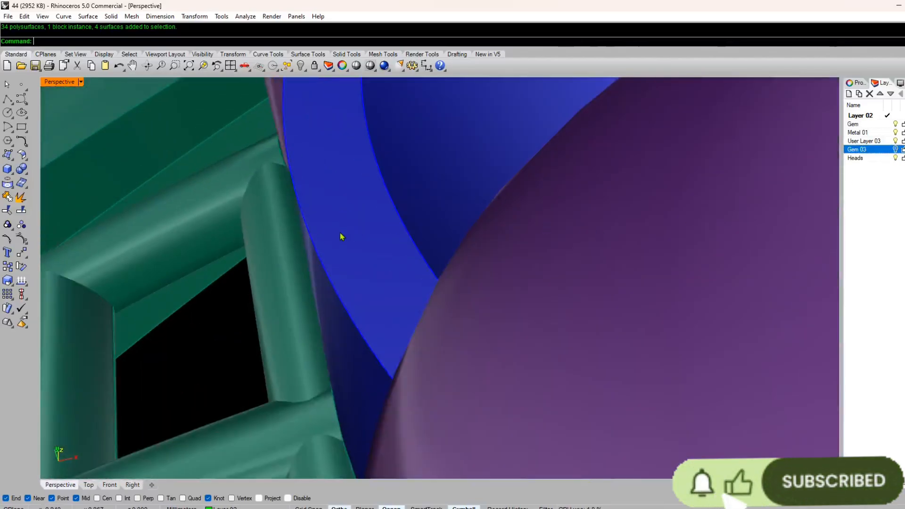
{"action": "type", "text": "line"}
{"action": "key", "text": "Return"}
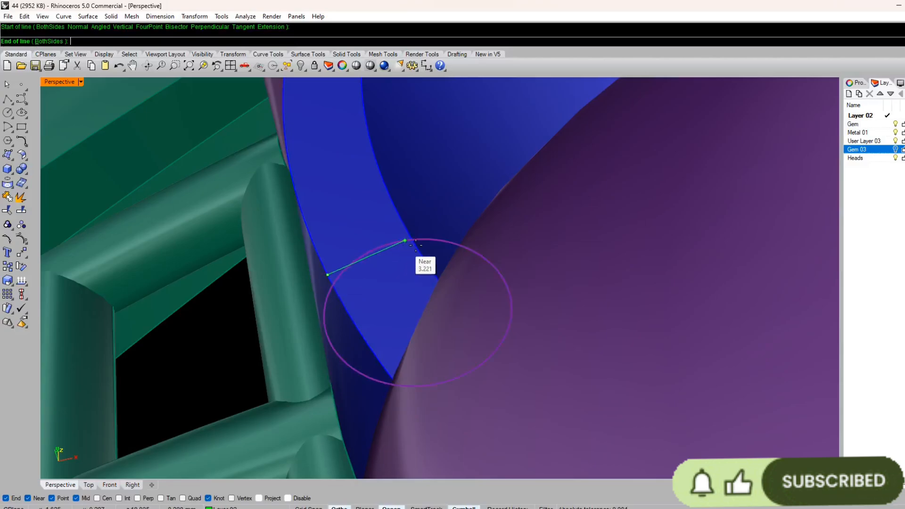
{"action": "key", "text": "Escape"}
{"action": "scroll", "coordinate": [340, 277], "scroll_direction": "up", "scroll_amount": 8}
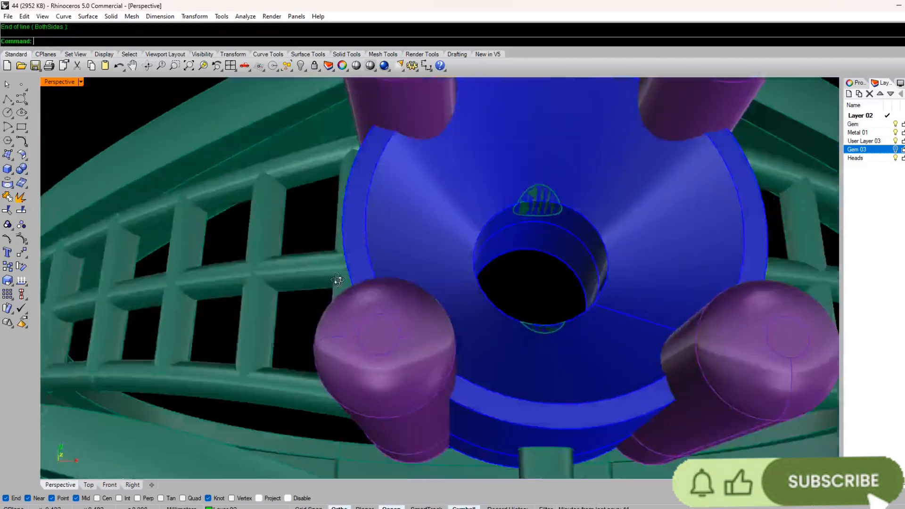
{"action": "right_click_drag", "start_coordinate": [342, 271], "coordinate": [345, 250]}
{"action": "left_click", "coordinate": [896, 149]}
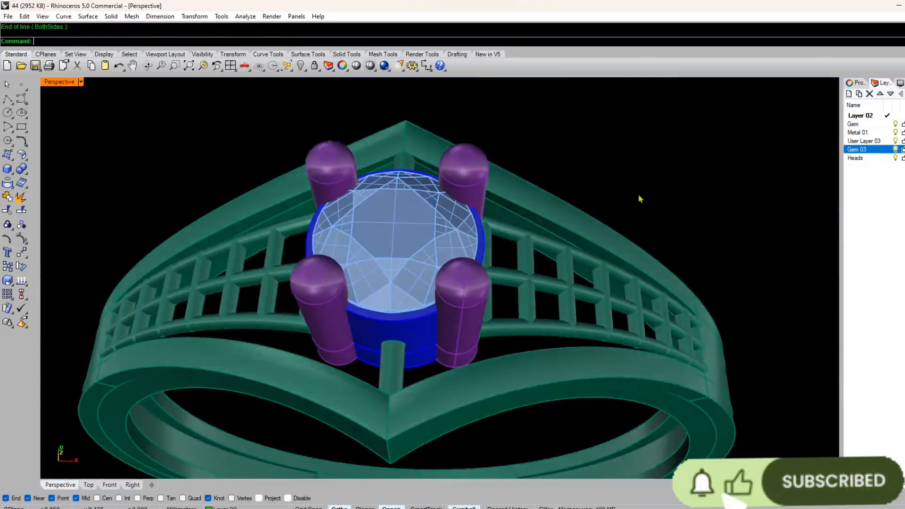
Step: Examine the assembled ring from all sides, including the lattice shoulders, side walls and stone head
{"action": "right_click_drag", "start_coordinate": [641, 198], "coordinate": [373, 218]}
{"action": "scroll", "coordinate": [368, 217], "scroll_direction": "down", "scroll_amount": 8}
{"action": "right_click_drag", "start_coordinate": [265, 288], "coordinate": [382, 287]}
{"action": "scroll", "coordinate": [382, 287], "scroll_direction": "down", "scroll_amount": 9}
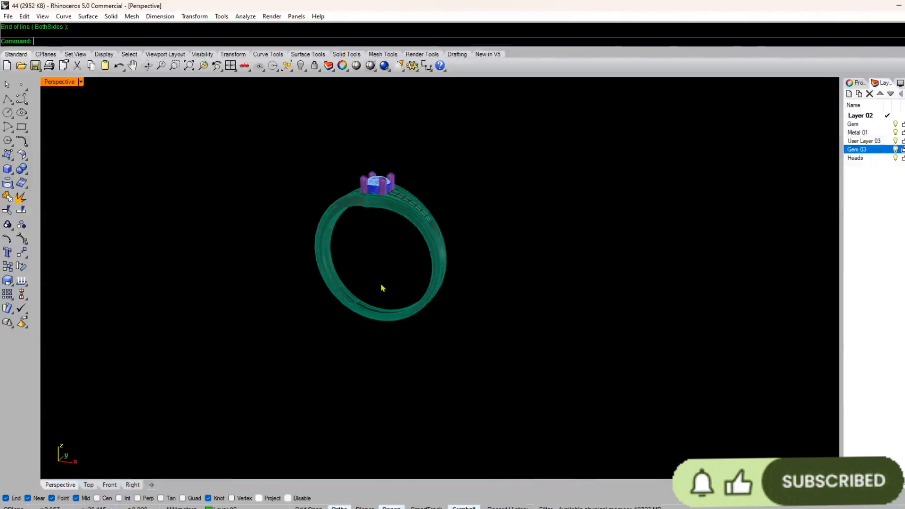
{"action": "scroll", "coordinate": [384, 209], "scroll_direction": "up", "scroll_amount": 9}
{"action": "right_click_drag", "start_coordinate": [384, 209], "coordinate": [490, 248]}
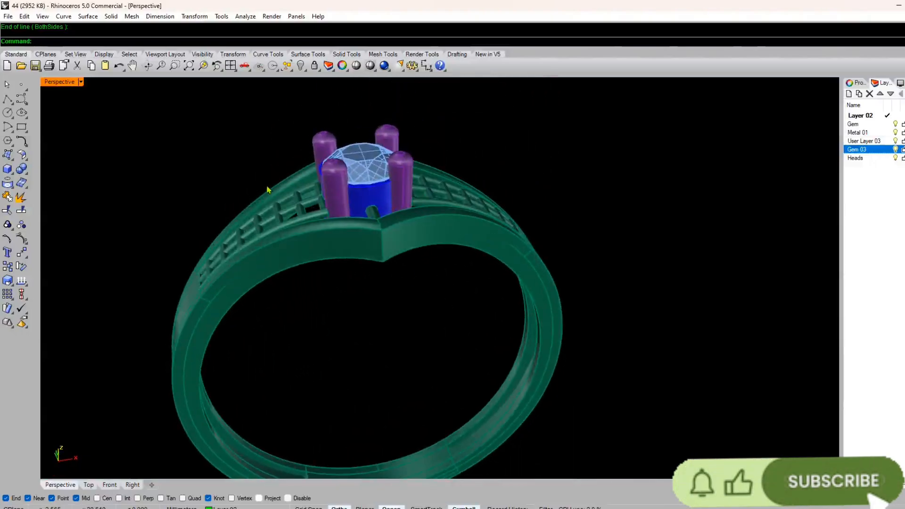
{"action": "right_click_drag", "start_coordinate": [259, 197], "coordinate": [411, 319]}
{"action": "scroll", "coordinate": [410, 227], "scroll_direction": "down", "scroll_amount": 7}
{"action": "scroll", "coordinate": [411, 319], "scroll_direction": "up", "scroll_amount": 9}
{"action": "right_click_drag", "start_coordinate": [536, 352], "coordinate": [445, 245]}
{"action": "scroll", "coordinate": [445, 244], "scroll_direction": "up", "scroll_amount": 4}
{"action": "scroll", "coordinate": [354, 323], "scroll_direction": "down", "scroll_amount": 7}
{"action": "right_click_drag", "start_coordinate": [353, 324], "coordinate": [288, 344]}
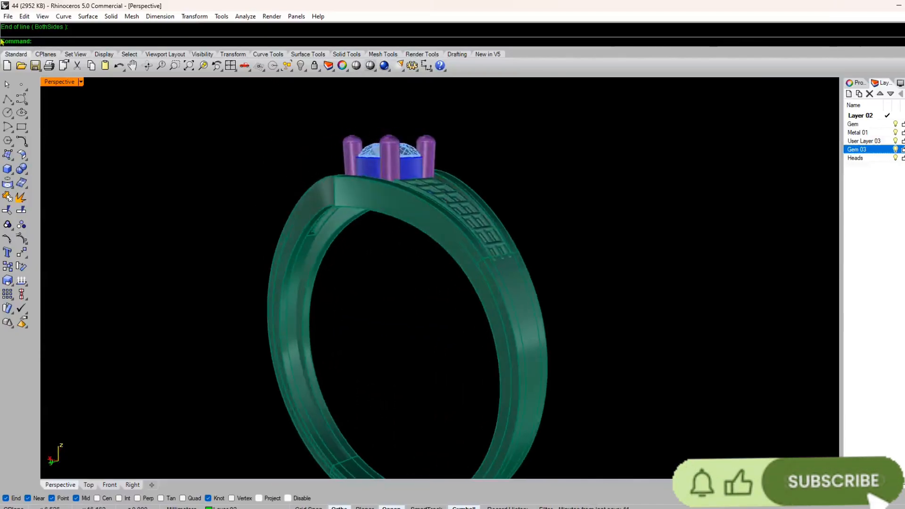
{"action": "right_click_drag", "start_coordinate": [368, 155], "coordinate": [395, 313]}
{"action": "scroll", "coordinate": [487, 224], "scroll_direction": "up", "scroll_amount": 7}
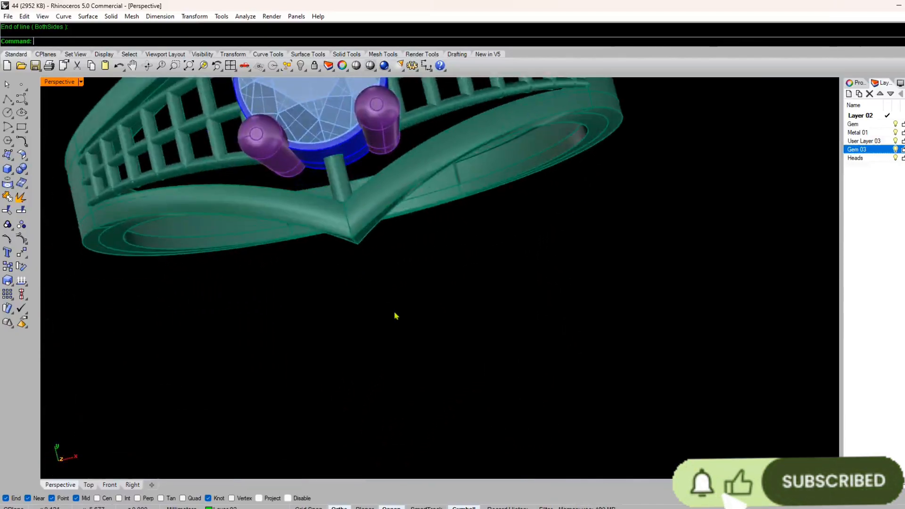
{"action": "scroll", "coordinate": [395, 315], "scroll_direction": "down", "scroll_amount": 8}
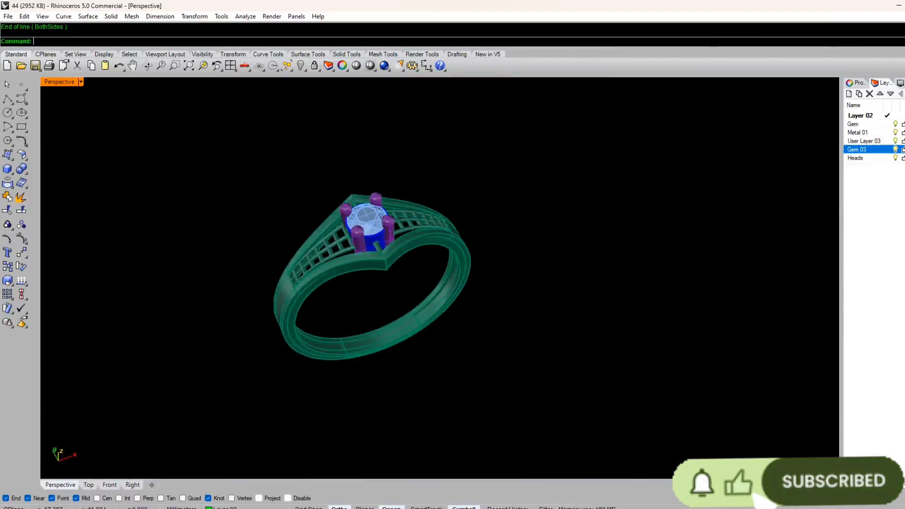
Step: Reset the viewports to the four-view layout and maximize the Perspective view to inspect the ring
{"action": "left_click", "coordinate": [228, 72]}
{"action": "double_click", "coordinate": [454, 85]}
{"action": "right_click_drag", "start_coordinate": [462, 307], "coordinate": [357, 321]}
{"action": "scroll", "coordinate": [323, 254], "scroll_direction": "up", "scroll_amount": 6}
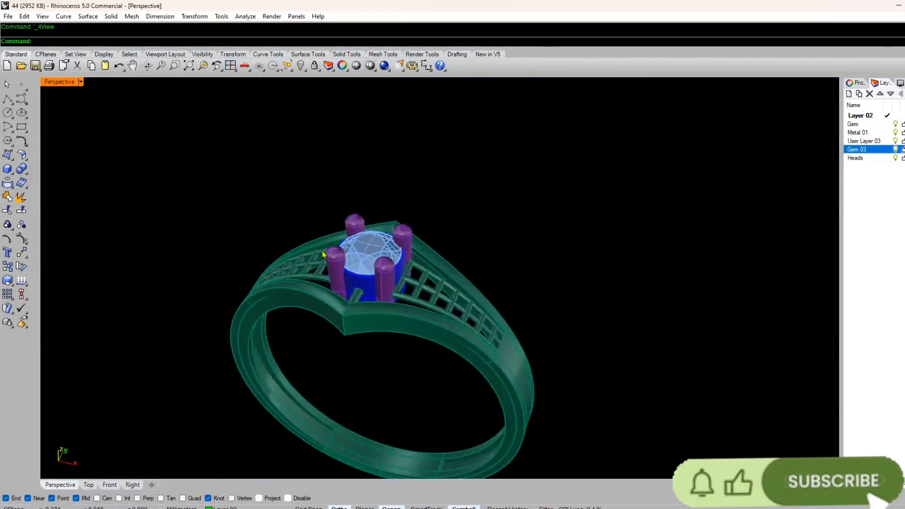
{"action": "scroll", "coordinate": [348, 216], "scroll_direction": "down", "scroll_amount": 2}
{"action": "right_click_drag", "start_coordinate": [348, 216], "coordinate": [339, 264]}
{"action": "scroll", "coordinate": [340, 265], "scroll_direction": "up", "scroll_amount": 2}
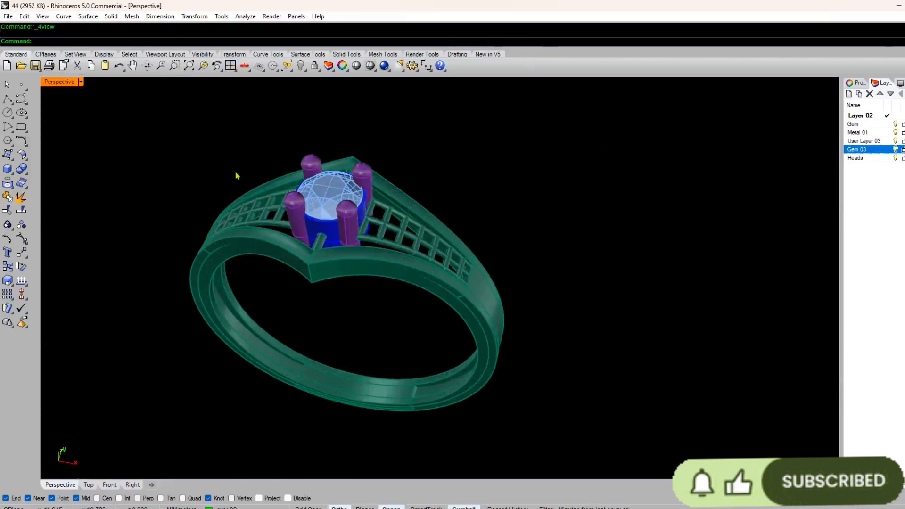
Step: Start a picture frame and search the Desktop image folder for the picture collage of ring designs
{"action": "type", "text": "Pictureframe"}
{"action": "key", "text": "Return"}
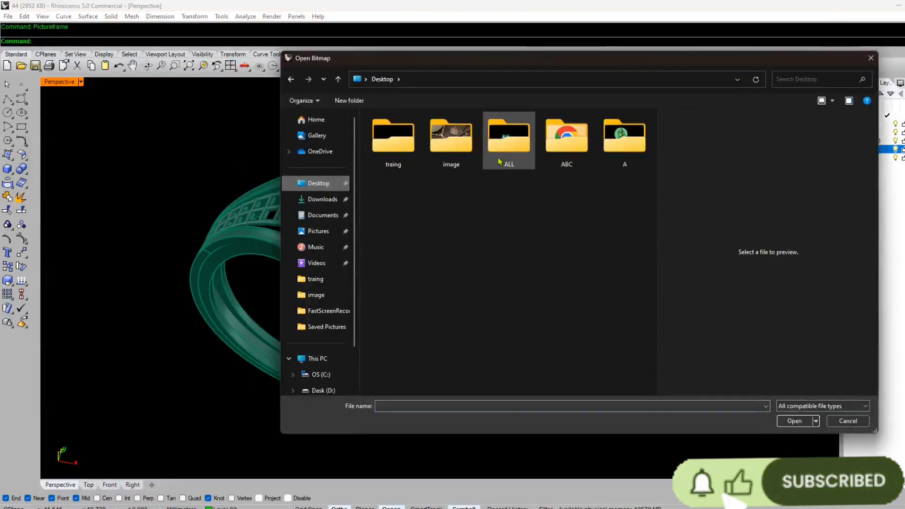
{"action": "double_click", "coordinate": [451, 165]}
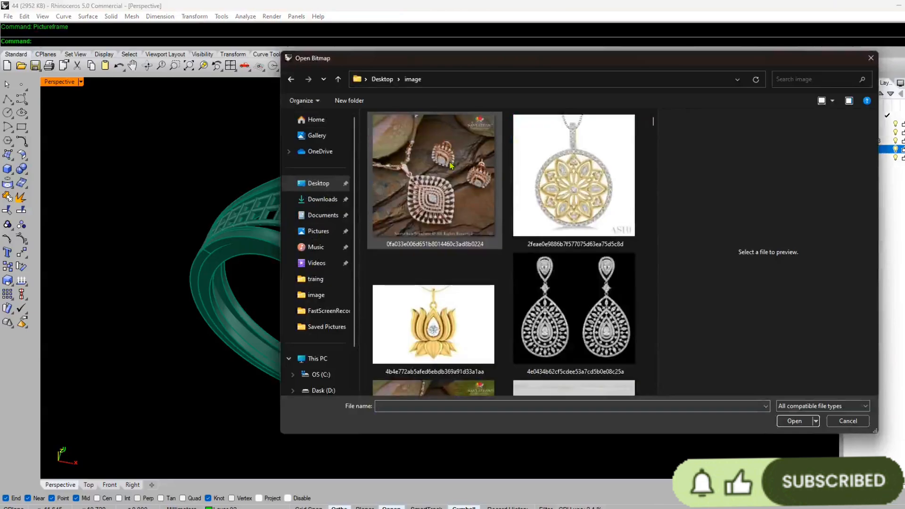
{"action": "scroll", "coordinate": [434, 250], "scroll_direction": "down", "scroll_amount": 10}
{"action": "scroll", "coordinate": [434, 250], "scroll_direction": "down", "scroll_amount": 10}
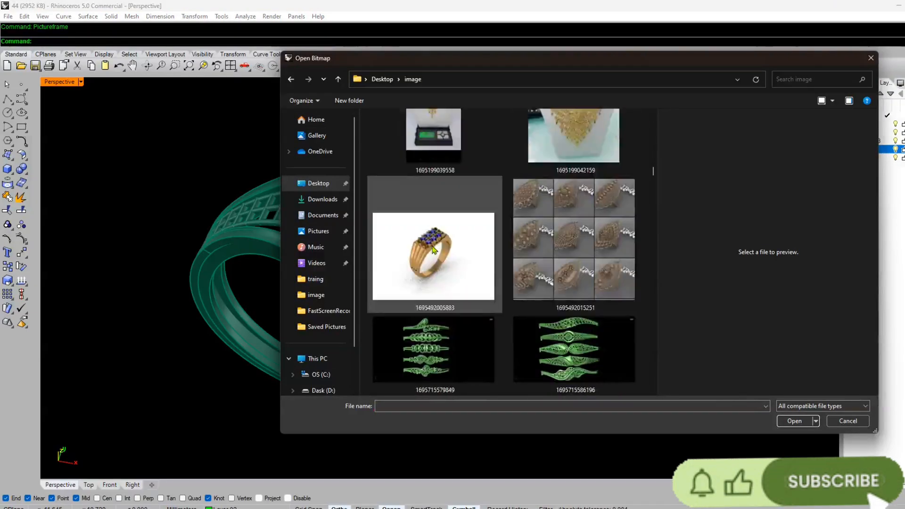
{"action": "scroll", "coordinate": [433, 250], "scroll_direction": "down", "scroll_amount": 10}
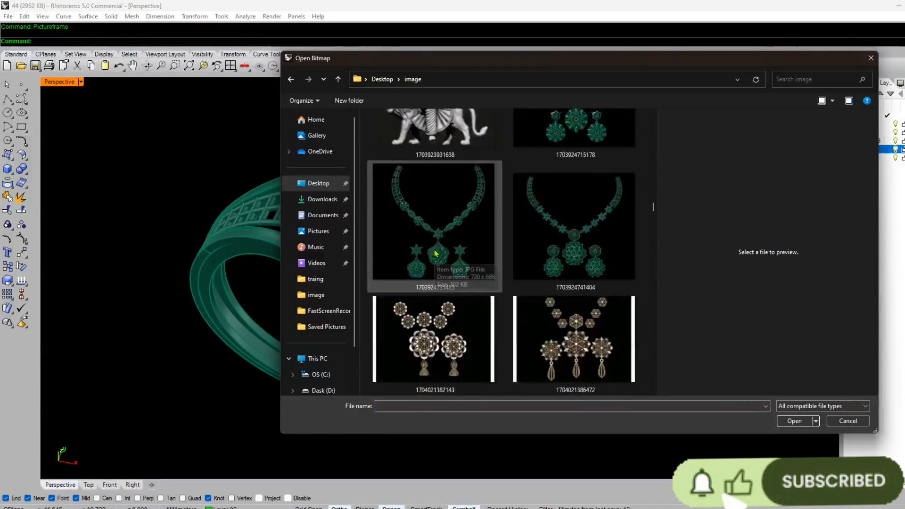
{"action": "scroll", "coordinate": [436, 254], "scroll_direction": "down", "scroll_amount": 10}
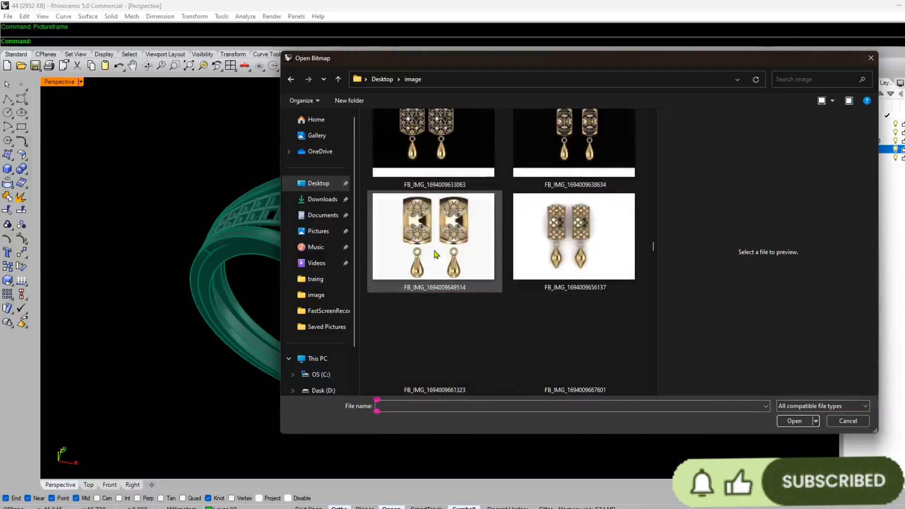
{"action": "scroll", "coordinate": [439, 259], "scroll_direction": "down", "scroll_amount": 10}
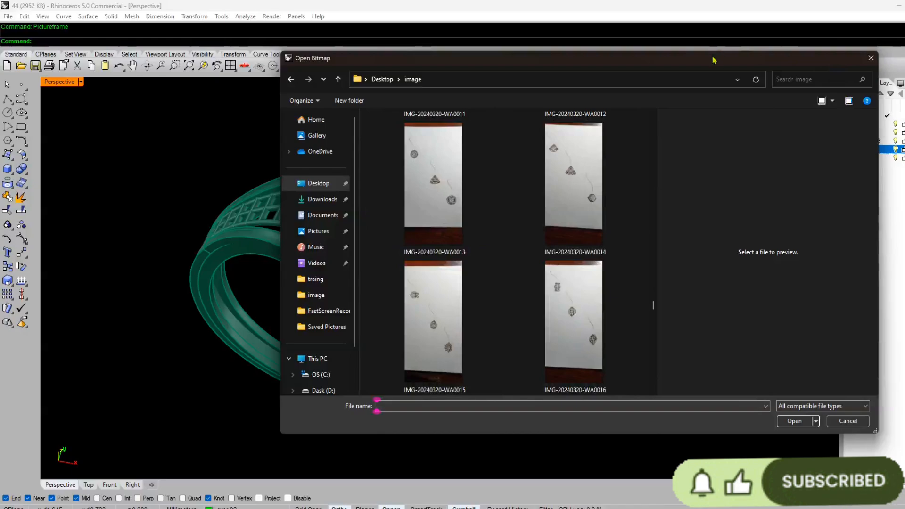
{"action": "left_click_drag", "start_coordinate": [714, 59], "coordinate": [632, 52]}
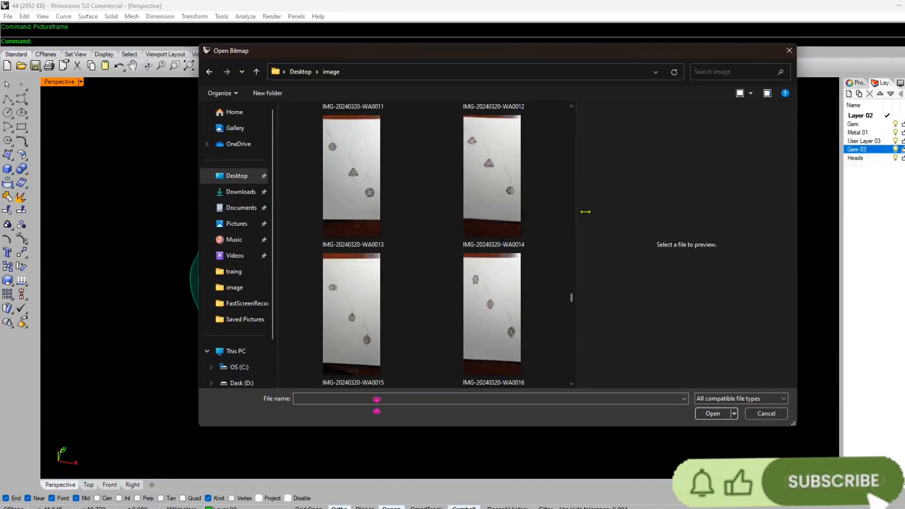
{"action": "left_click_drag", "start_coordinate": [585, 211], "coordinate": [642, 212]}
{"action": "scroll", "coordinate": [460, 257], "scroll_direction": "down", "scroll_amount": 10}
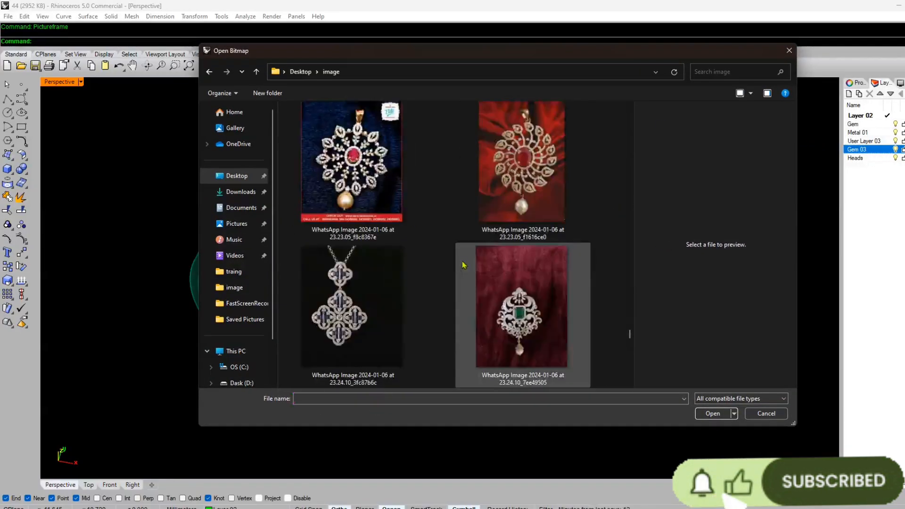
{"action": "scroll", "coordinate": [464, 266], "scroll_direction": "down", "scroll_amount": 15}
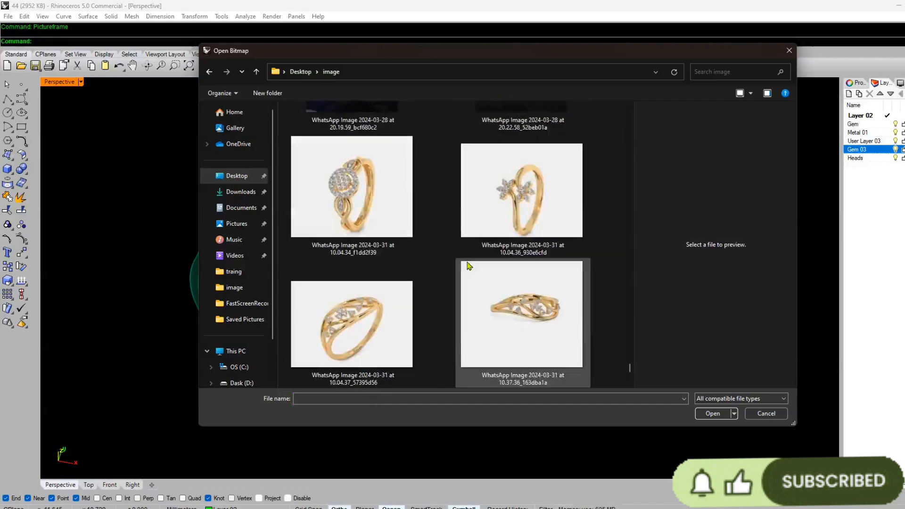
{"action": "scroll", "coordinate": [468, 267], "scroll_direction": "up", "scroll_amount": 5}
{"action": "scroll", "coordinate": [468, 267], "scroll_direction": "up", "scroll_amount": 5}
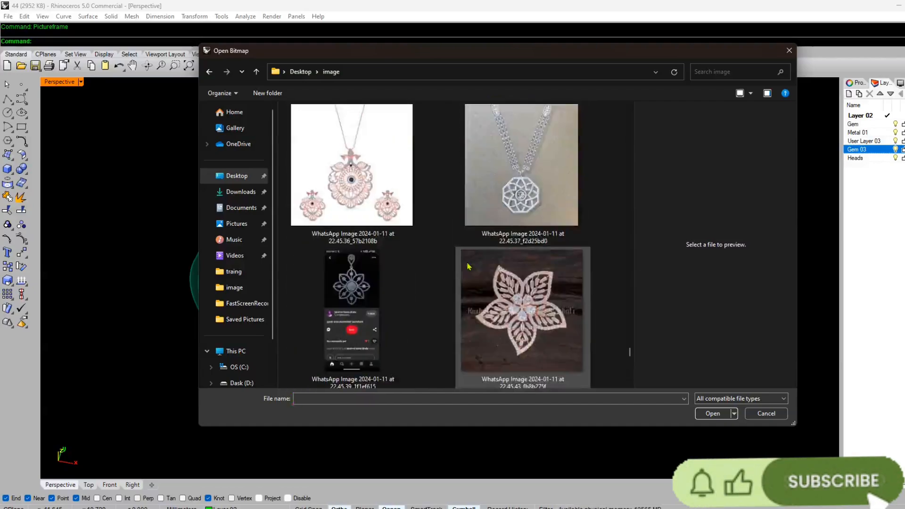
{"action": "scroll", "coordinate": [468, 267], "scroll_direction": "up", "scroll_amount": 10}
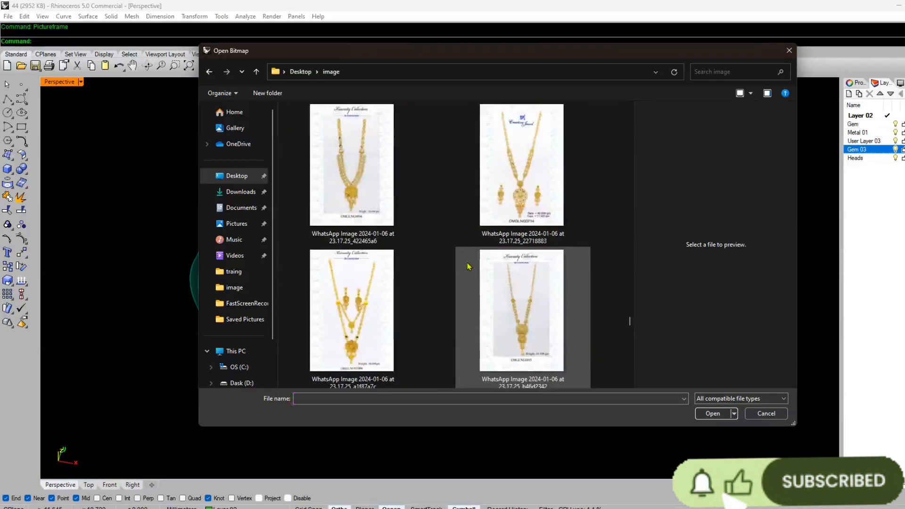
{"action": "scroll", "coordinate": [468, 267], "scroll_direction": "up", "scroll_amount": 8}
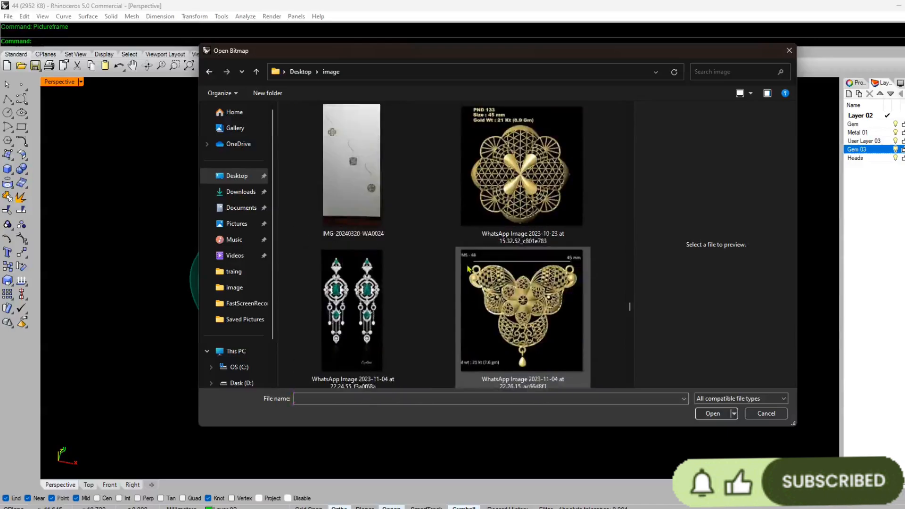
{"action": "scroll", "coordinate": [468, 268], "scroll_direction": "up", "scroll_amount": 8}
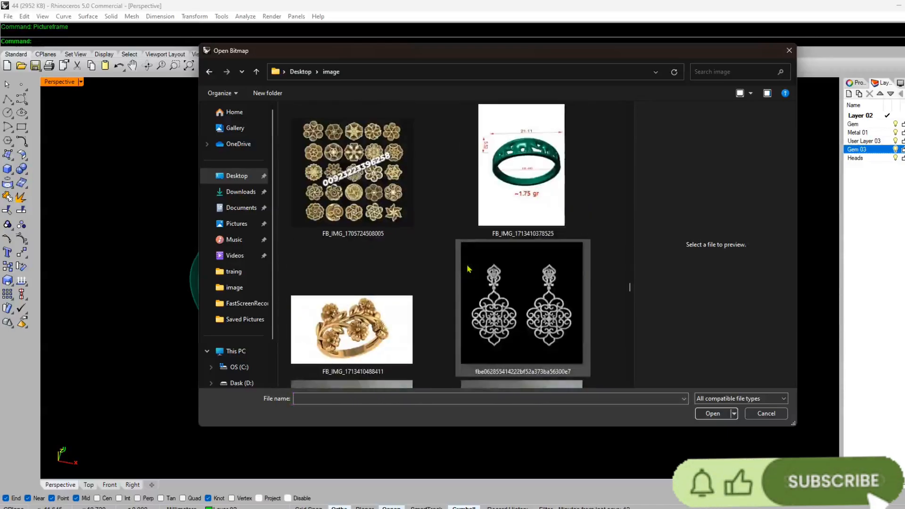
{"action": "scroll", "coordinate": [469, 269], "scroll_direction": "up", "scroll_amount": 8}
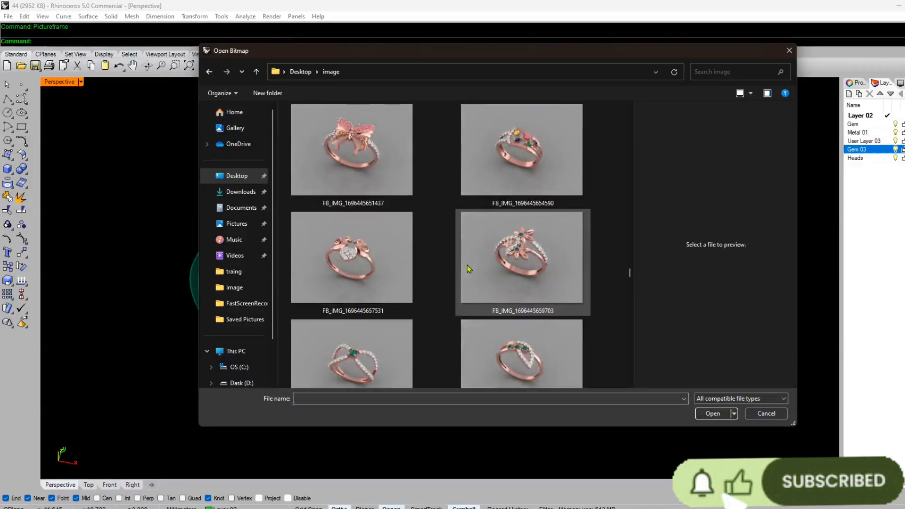
{"action": "scroll", "coordinate": [469, 269], "scroll_direction": "up", "scroll_amount": 8}
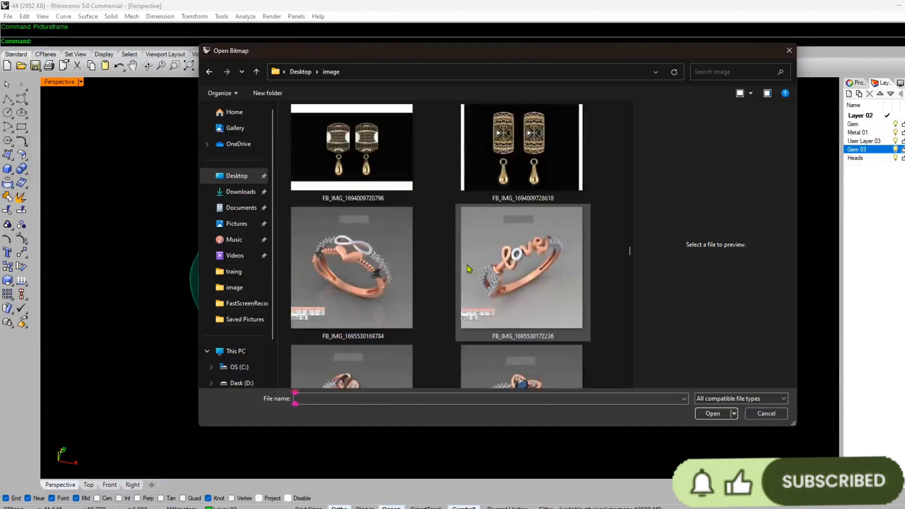
{"action": "scroll", "coordinate": [467, 266], "scroll_direction": "up", "scroll_amount": 8}
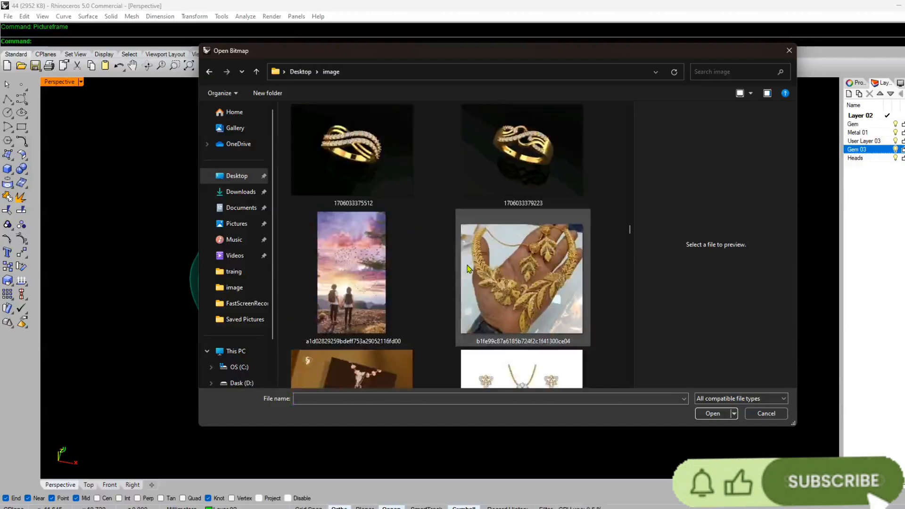
{"action": "scroll", "coordinate": [469, 269], "scroll_direction": "up", "scroll_amount": 6}
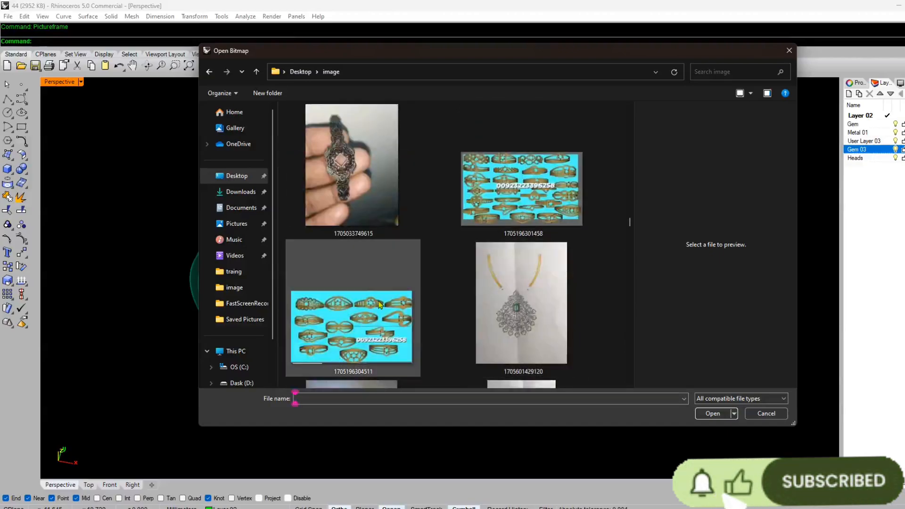
{"action": "left_click", "coordinate": [530, 207]}
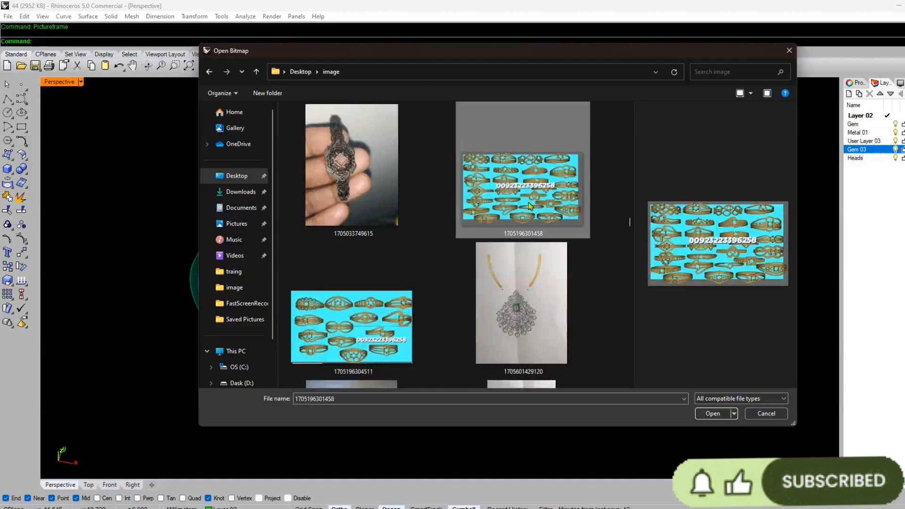
{"action": "double_click", "coordinate": [531, 207]}
{"action": "double_click", "coordinate": [54, 83]}
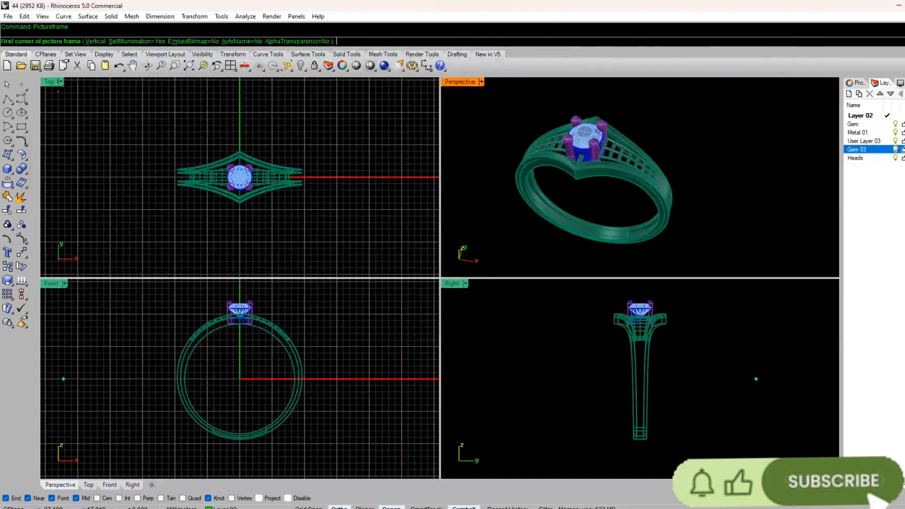
{"action": "double_click", "coordinate": [49, 82]}
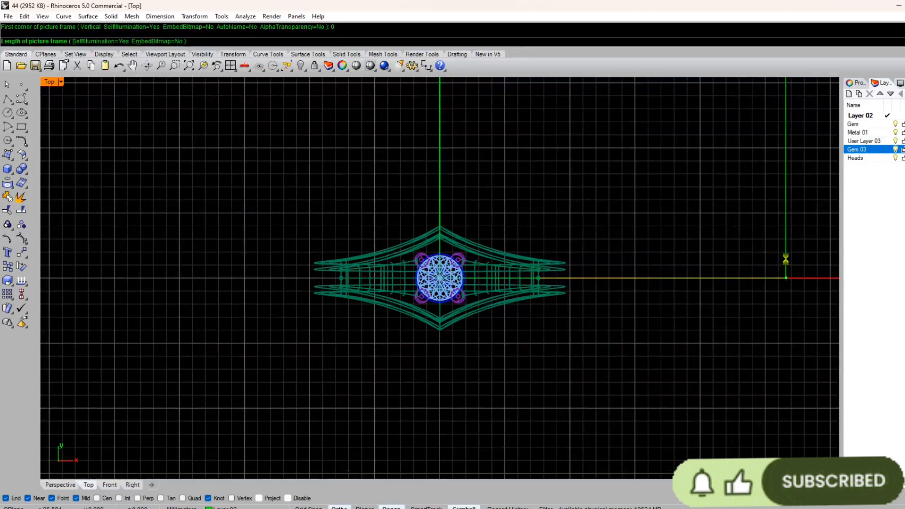
Step: Compare the modelled ring with the matching lattice-top ring in the reference picture, in the Top and Perspective views
{"action": "scroll", "coordinate": [615, 247], "scroll_direction": "up", "scroll_amount": 14}
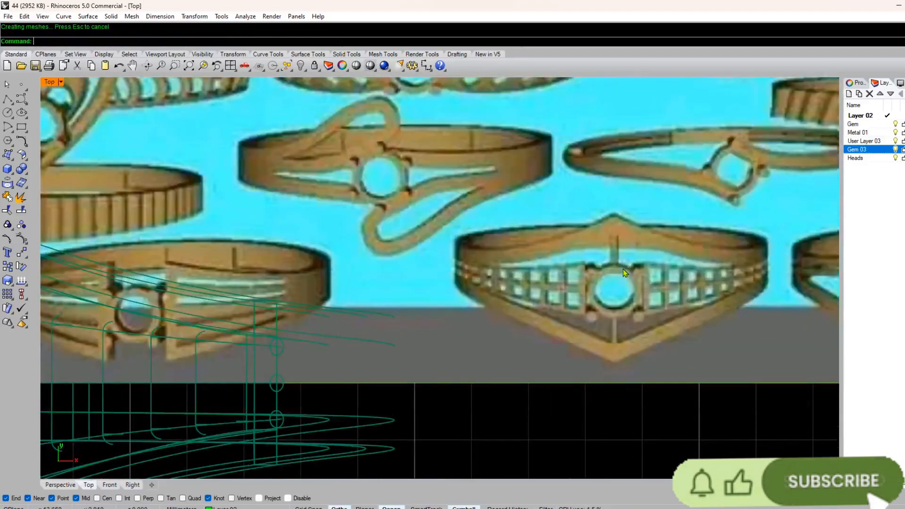
{"action": "left_click", "coordinate": [574, 283]}
{"action": "scroll", "coordinate": [573, 283], "scroll_direction": "down", "scroll_amount": 14}
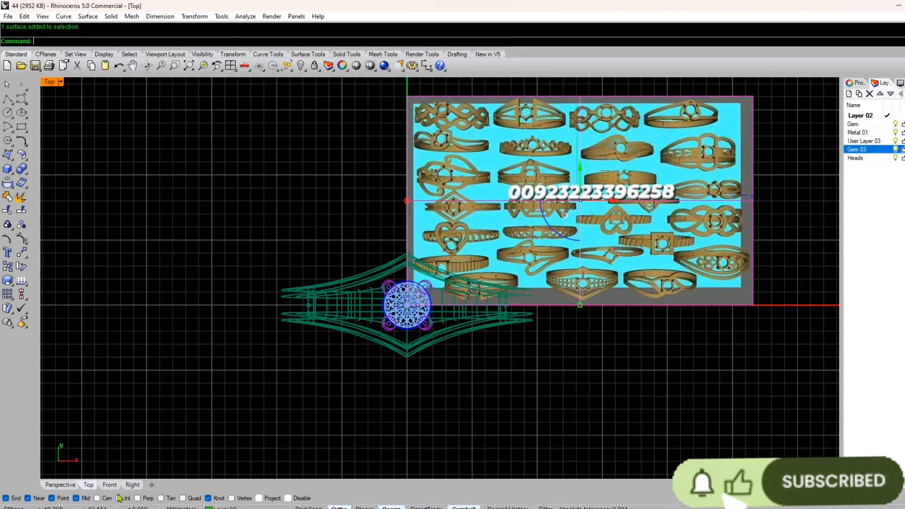
{"action": "left_click", "coordinate": [59, 487]}
{"action": "right_click_drag", "start_coordinate": [426, 245], "coordinate": [440, 292]}
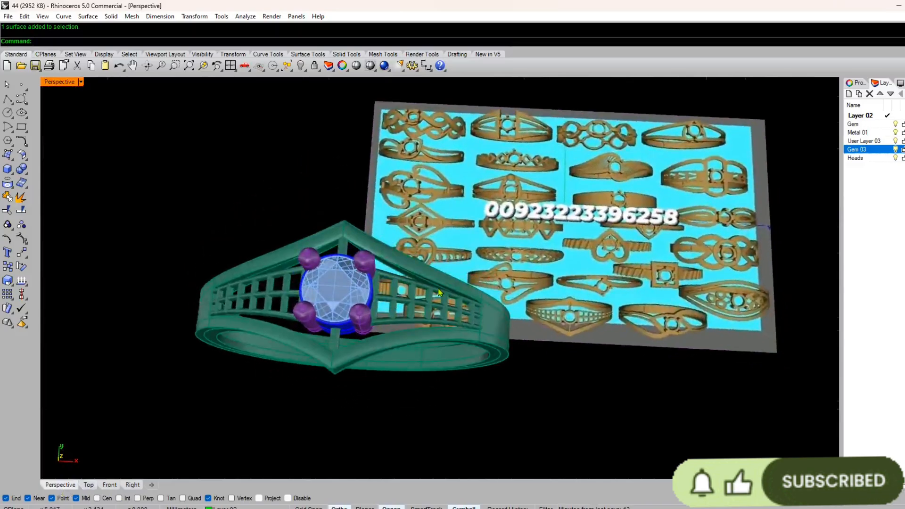
{"action": "scroll", "coordinate": [586, 317], "scroll_direction": "up", "scroll_amount": 5}
{"action": "right_click_drag", "start_coordinate": [586, 317], "coordinate": [322, 250]}
{"action": "scroll", "coordinate": [319, 269], "scroll_direction": "up", "scroll_amount": 5}
{"action": "scroll", "coordinate": [318, 269], "scroll_direction": "down", "scroll_amount": 6}
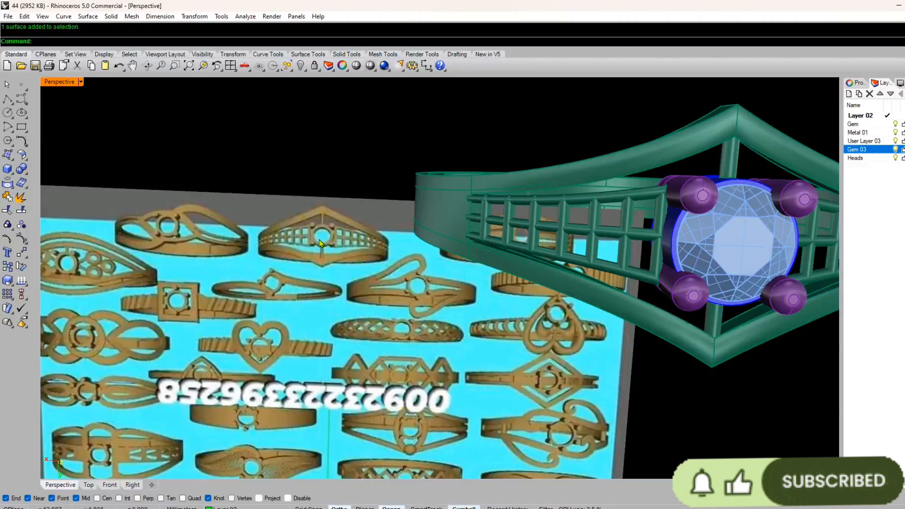
Step: Delete the reference picture from beside the ring
{"action": "right_click_drag", "start_coordinate": [282, 276], "coordinate": [394, 278]}
{"action": "scroll", "coordinate": [367, 335], "scroll_direction": "down", "scroll_amount": 8}
{"action": "scroll", "coordinate": [405, 292], "scroll_direction": "up", "scroll_amount": 6}
{"action": "left_click", "coordinate": [608, 184]}
{"action": "key", "text": "Delete"}
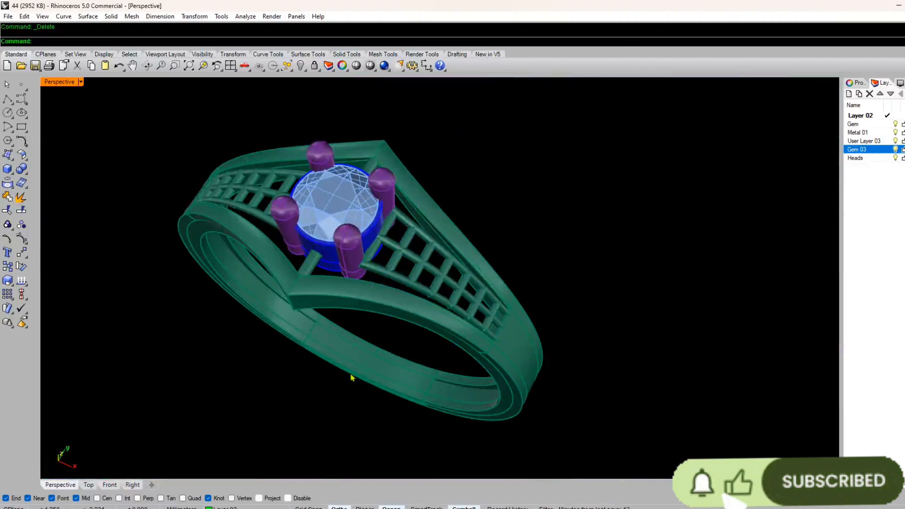
Step: Examine the ring from the side, underneath and above, including the lattice shoulders and the support bars beside the seat
{"action": "right_click_drag", "start_coordinate": [351, 378], "coordinate": [384, 296]}
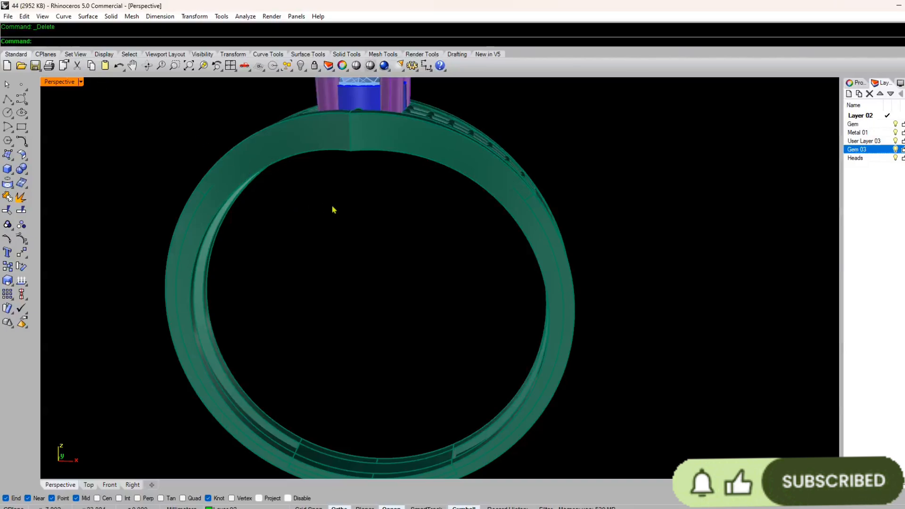
{"action": "mouse_move", "coordinate": [334, 210]}
{"action": "right_mouse_down"}
{"action": "mouse_move", "coordinate": [334, 275]}
{"action": "mouse_move", "coordinate": [401, 210]}
{"action": "mouse_move", "coordinate": [341, 222]}
{"action": "right_mouse_up"}
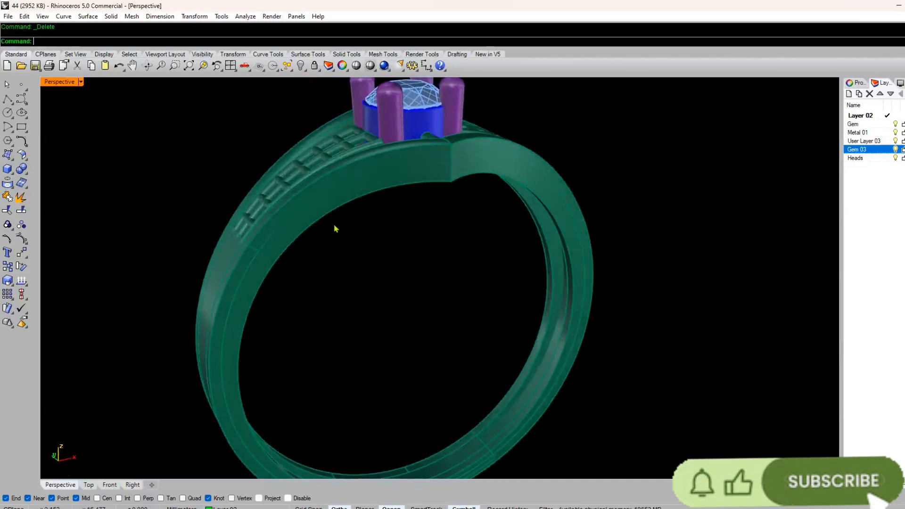
{"action": "right_click_drag", "start_coordinate": [281, 166], "coordinate": [327, 289]}
{"action": "scroll", "coordinate": [548, 147], "scroll_direction": "up", "scroll_amount": 6}
{"action": "scroll", "coordinate": [363, 205], "scroll_direction": "down", "scroll_amount": 9}
{"action": "right_click_drag", "start_coordinate": [265, 356], "coordinate": [302, 309]}
{"action": "key", "text": "ctrl+a"}
{"action": "left_click", "coordinate": [182, 356]}
{"action": "right_click_drag", "start_coordinate": [358, 250], "coordinate": [303, 305]}
{"action": "scroll", "coordinate": [304, 306], "scroll_direction": "up", "scroll_amount": 6}
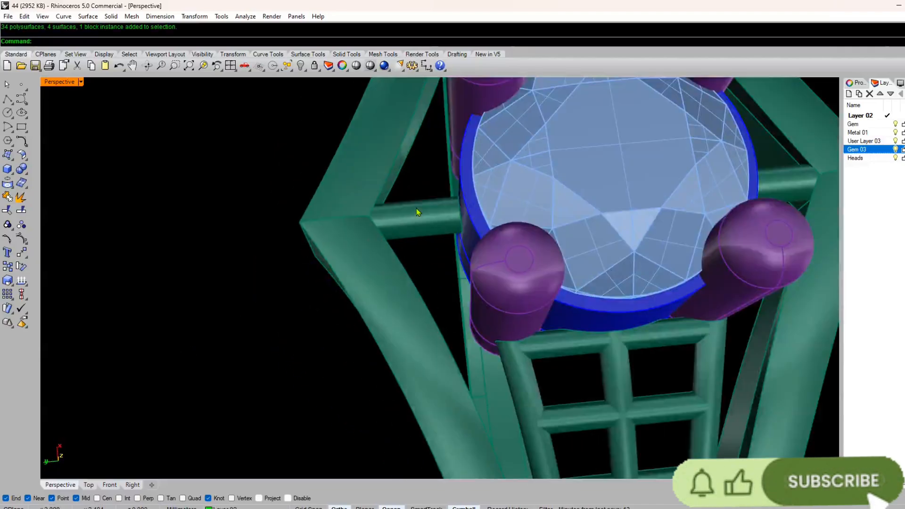
Step: Nudge the support bars on both sides of the stone seat outward toward the peaked rails, the second by about 0.2 mm
{"action": "left_click", "coordinate": [418, 206]}
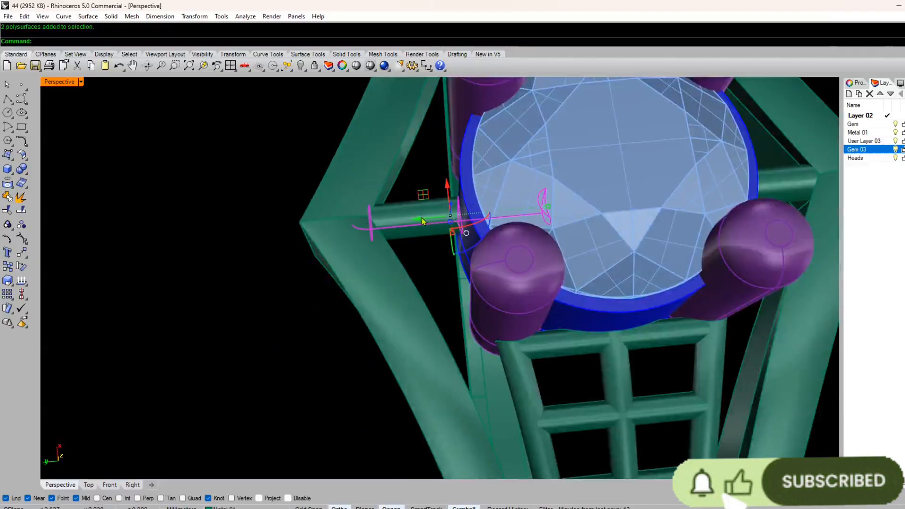
{"action": "left_click_drag", "start_coordinate": [413, 217], "coordinate": [409, 217]}
{"action": "scroll", "coordinate": [342, 222], "scroll_direction": "down", "scroll_amount": 6}
{"action": "scroll", "coordinate": [580, 189], "scroll_direction": "up", "scroll_amount": 6}
{"action": "left_click", "coordinate": [573, 206]}
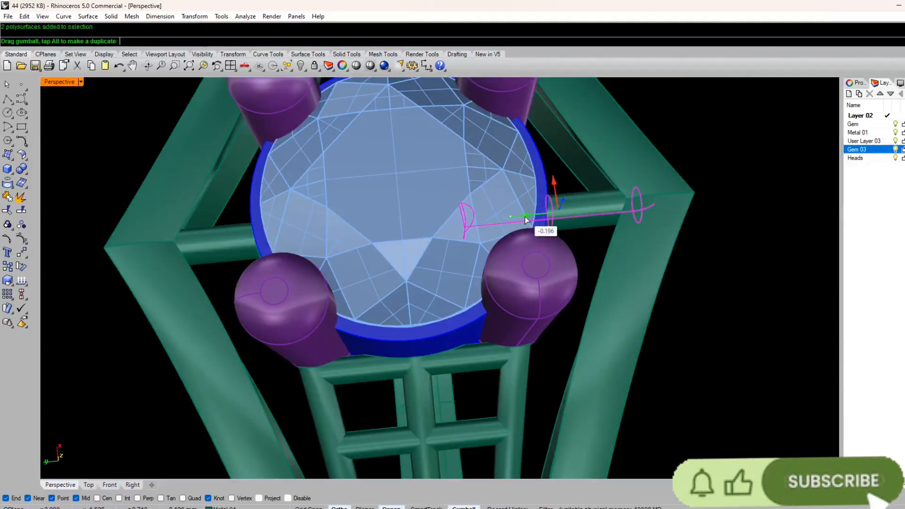
{"action": "left_click_drag", "start_coordinate": [527, 220], "coordinate": [526, 221]}
{"action": "left_click", "coordinate": [678, 103]}
{"action": "scroll", "coordinate": [515, 244], "scroll_direction": "down", "scroll_amount": 9}
{"action": "right_click_drag", "start_coordinate": [515, 243], "coordinate": [313, 178]}
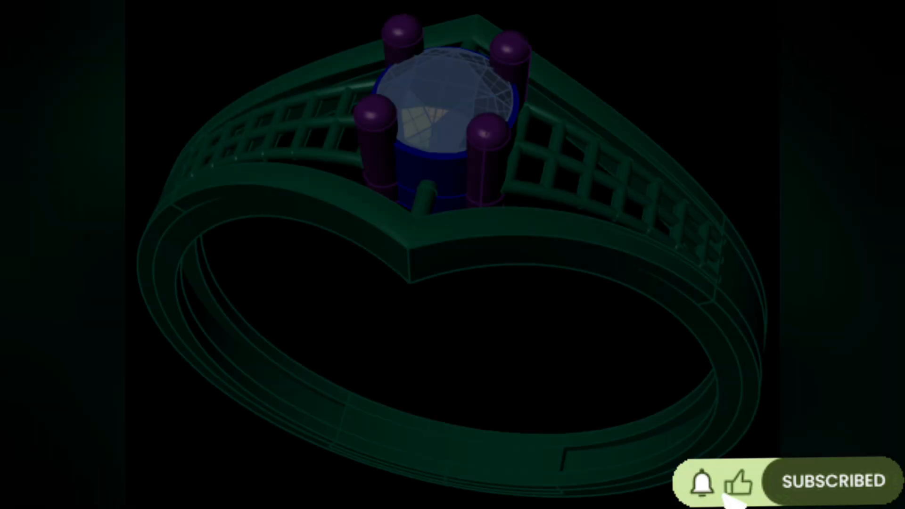